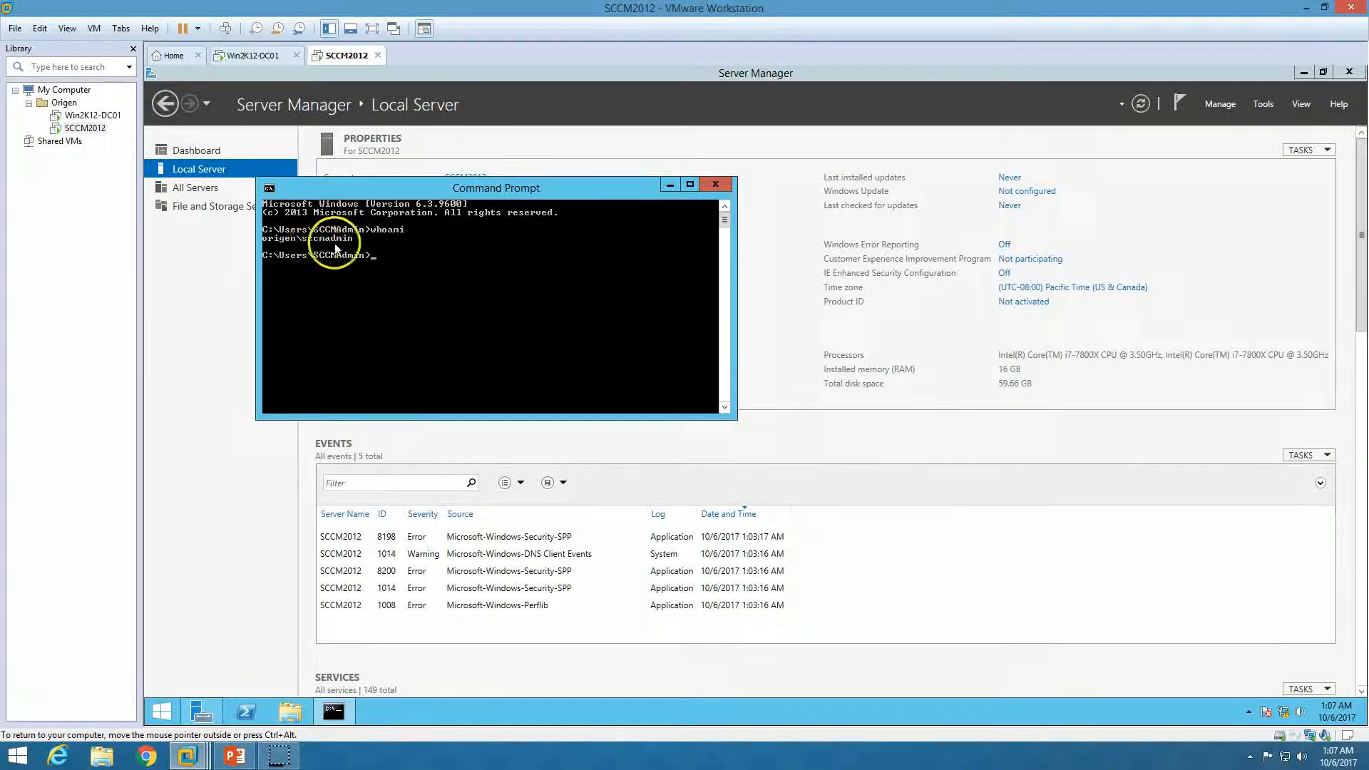
On Win2K12-DC01, launch Active Directory Users and Computers and maximize it
drag(403, 189, 599, 191)
click(249, 55)
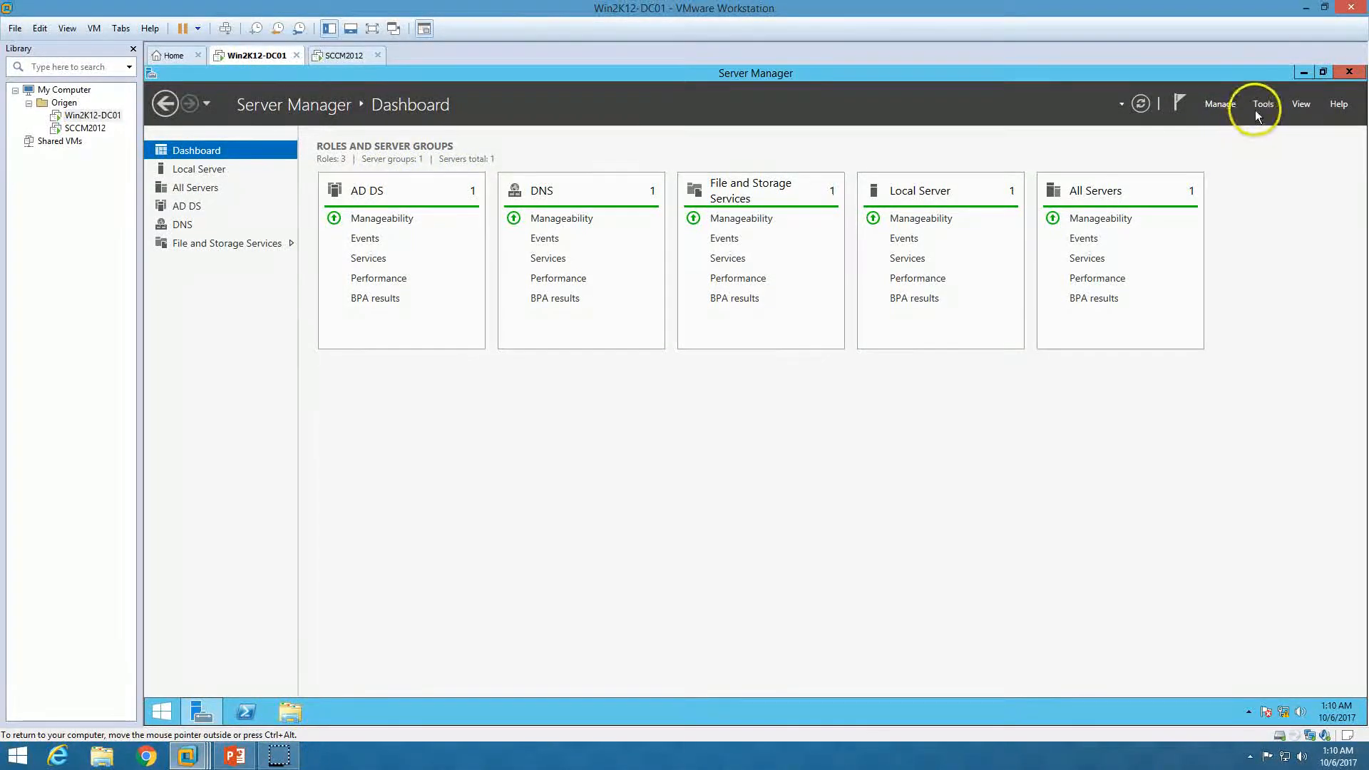
click(1263, 104)
click(1244, 185)
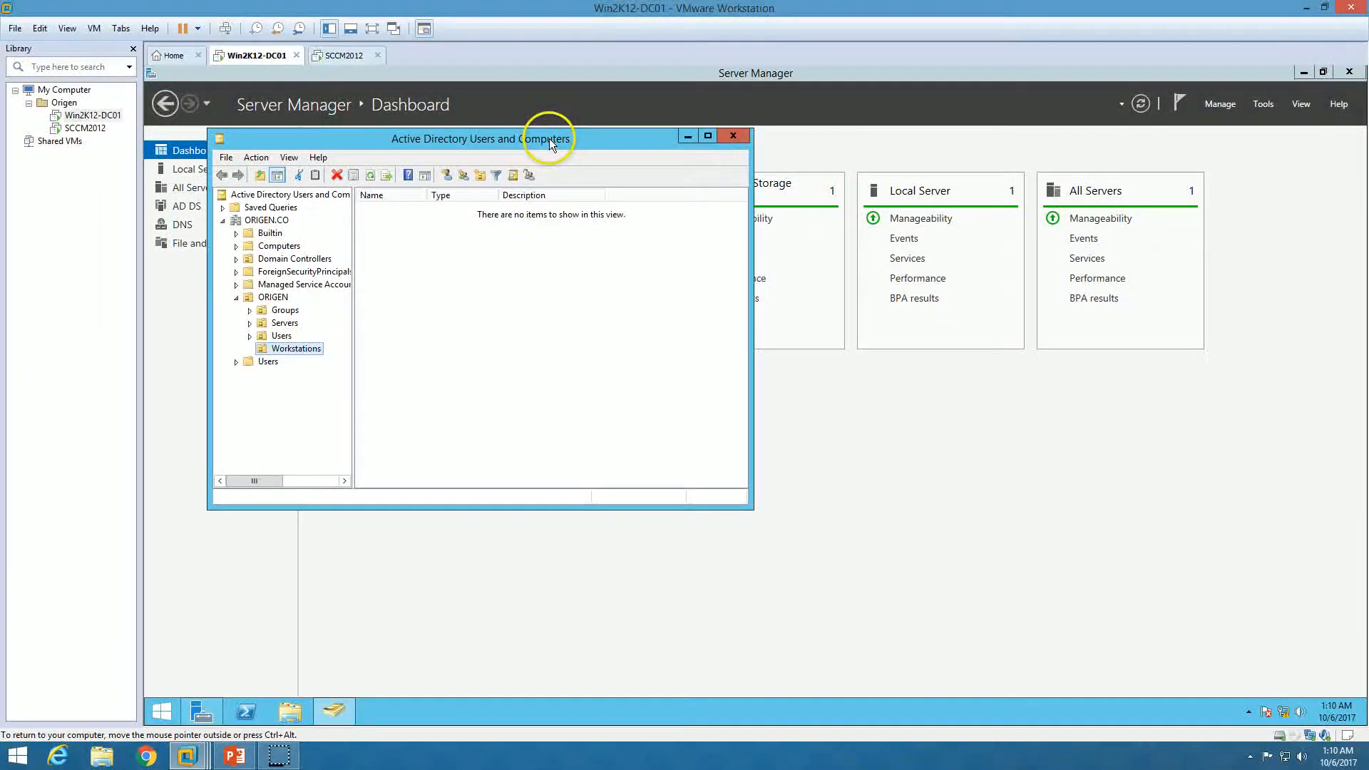
double_click(549, 139)
Browse the Users, Servers and Groups OUs, selecting the SCCM2012 computer account
click(213, 269)
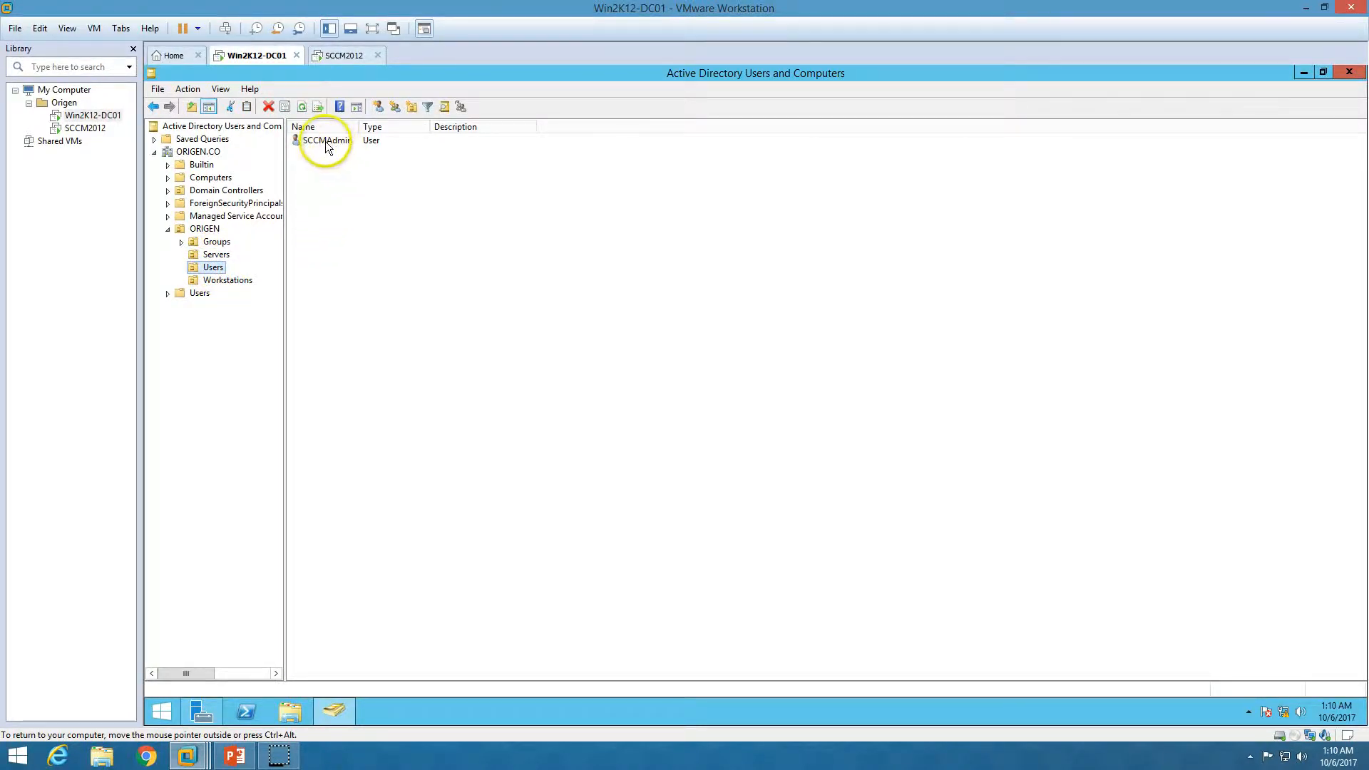
click(216, 254)
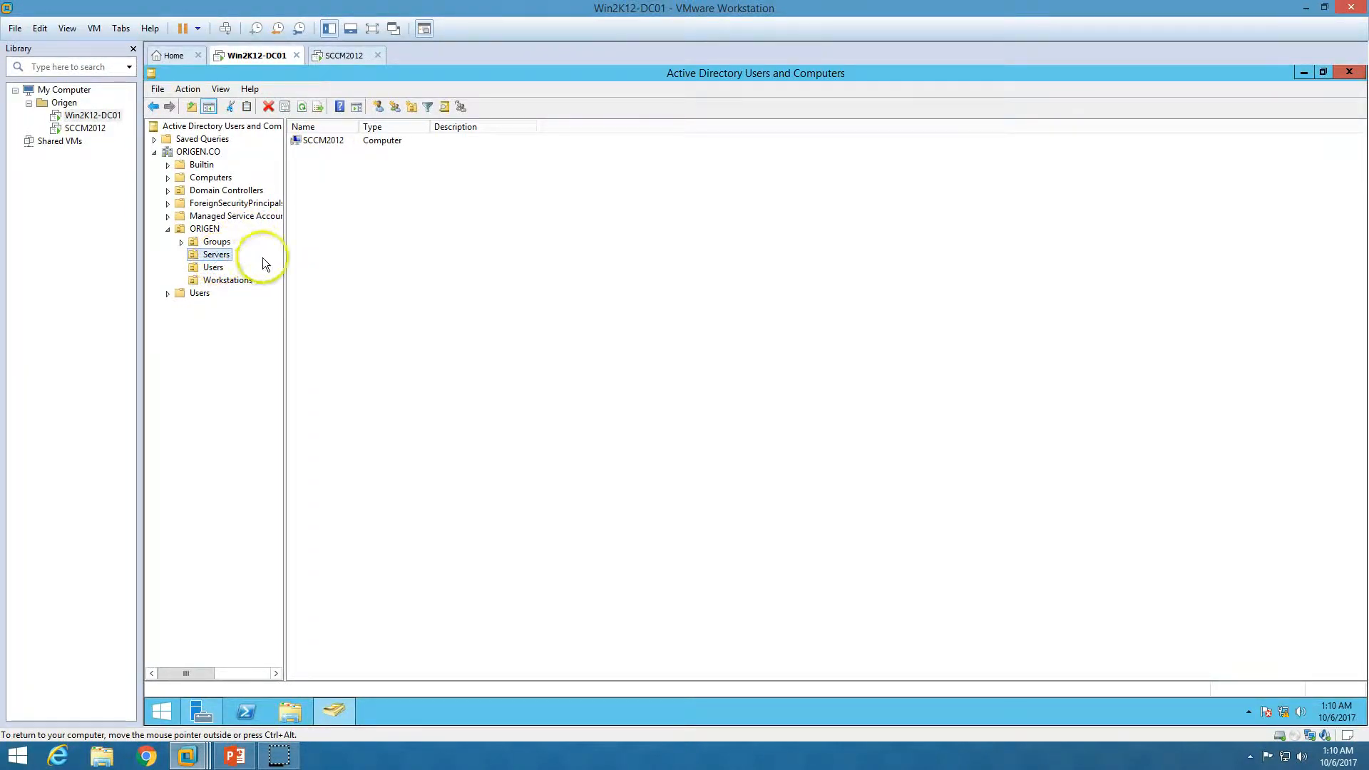
click(346, 142)
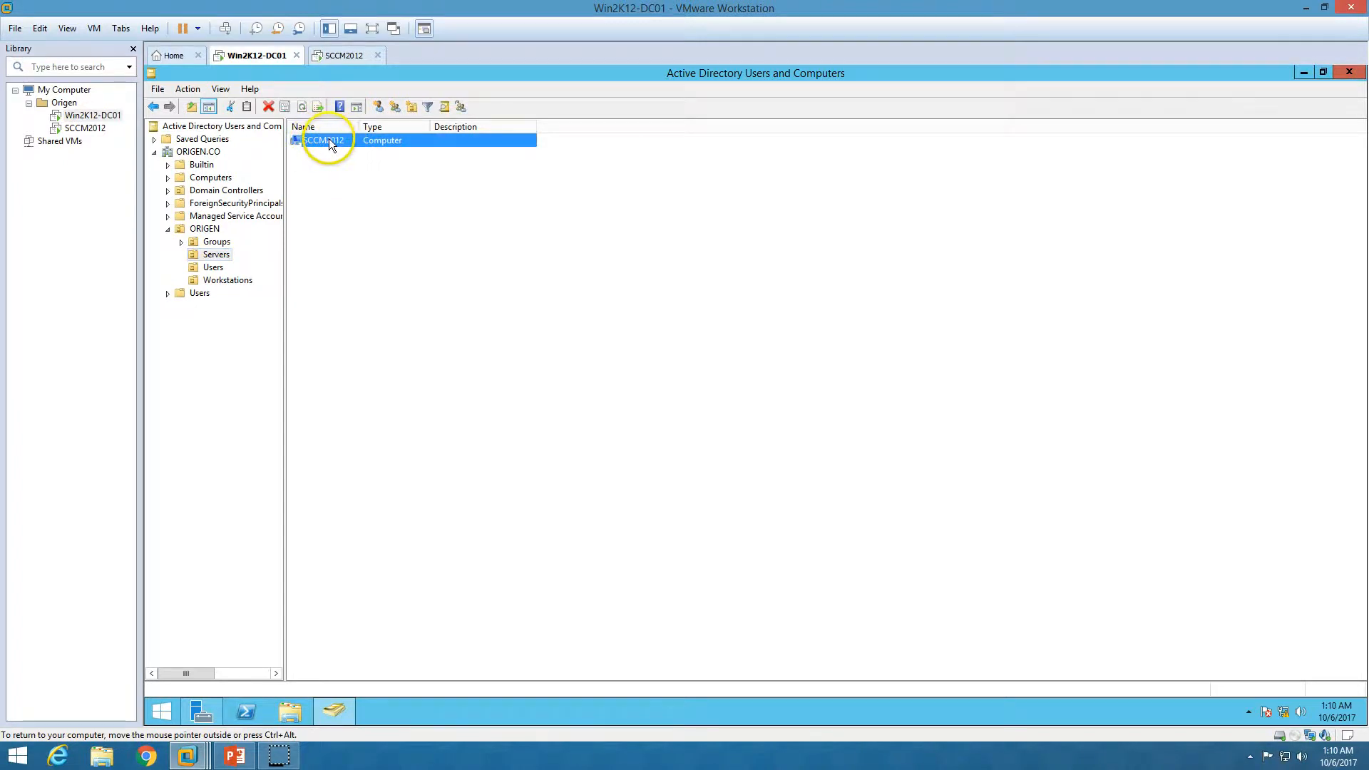
click(215, 243)
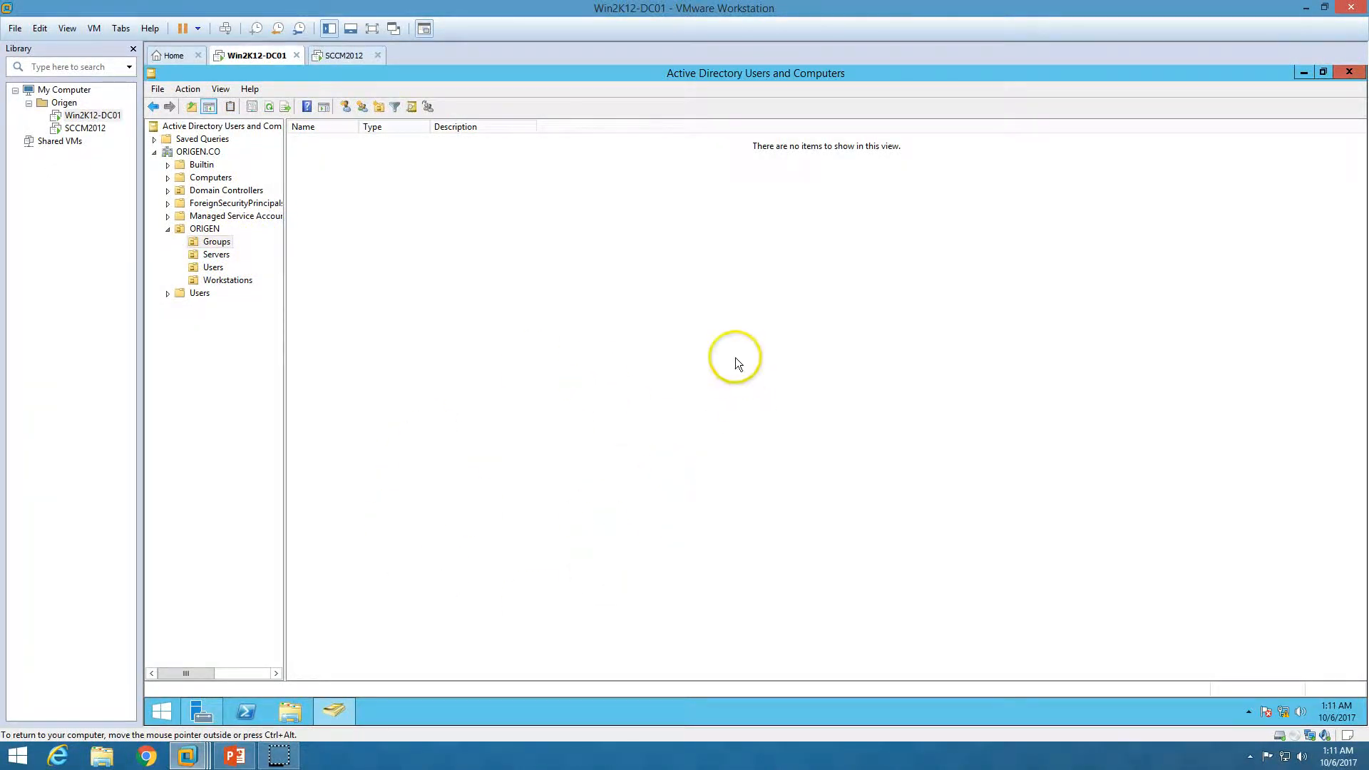
click(235, 756)
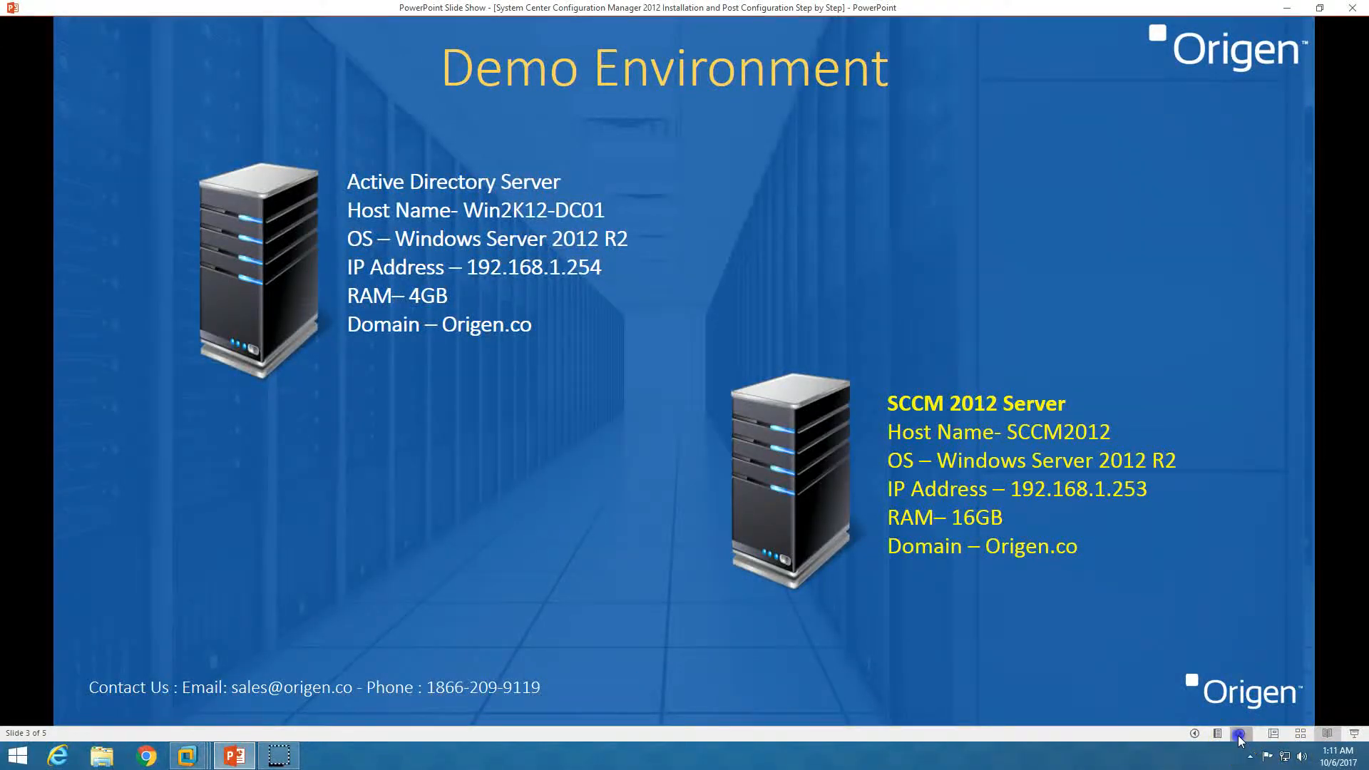
Advance to the Configuration Manager 2012 step-by-step installation slide, then minimize the slide show
click(1240, 733)
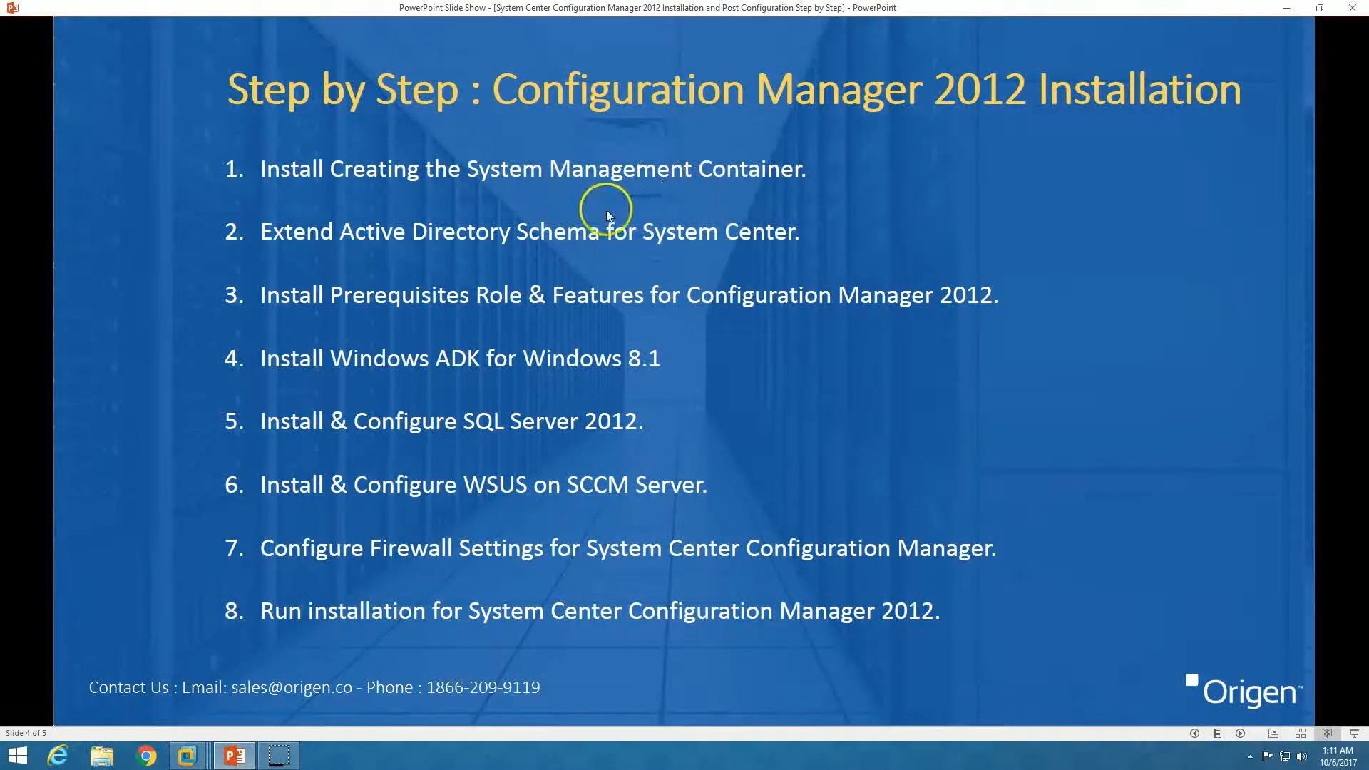
click(235, 757)
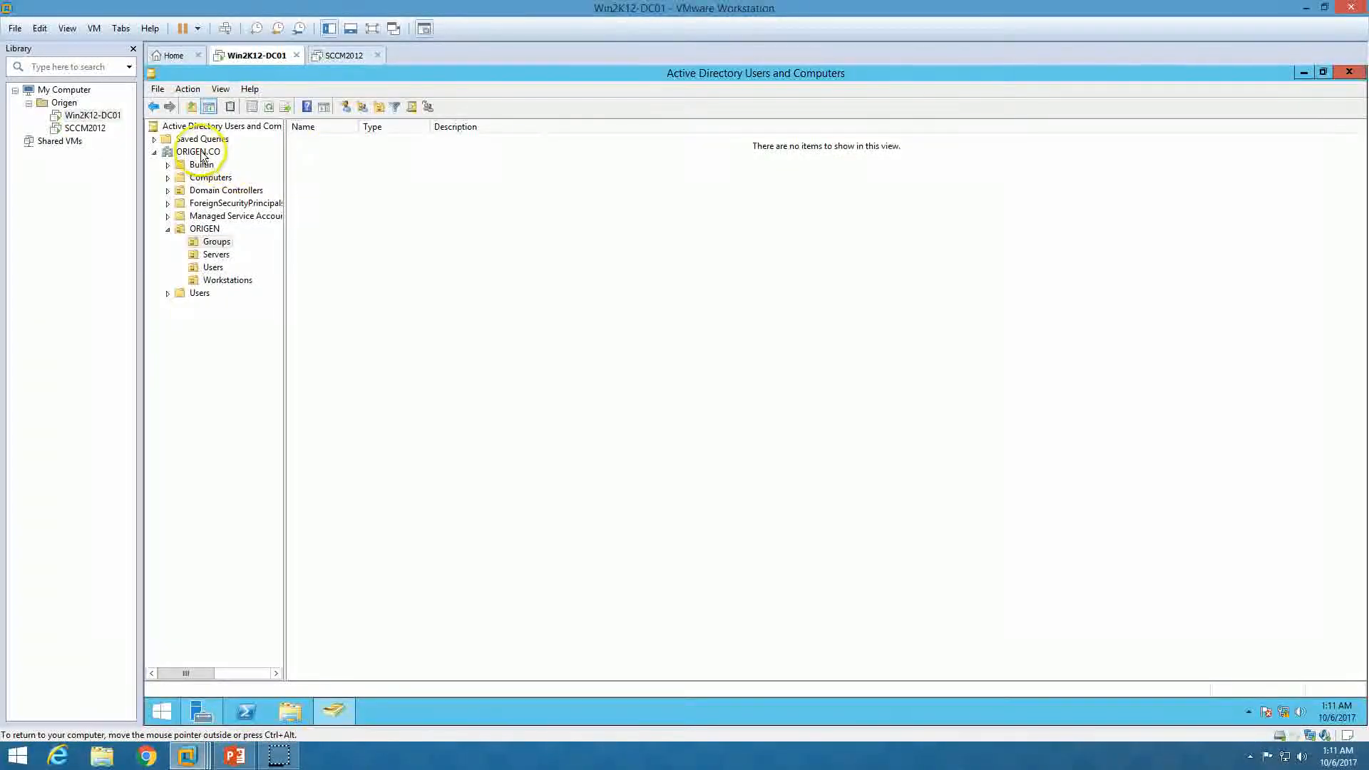
Launch ADSI Edit from Server Manager Tools and connect to the Default naming context
click(335, 712)
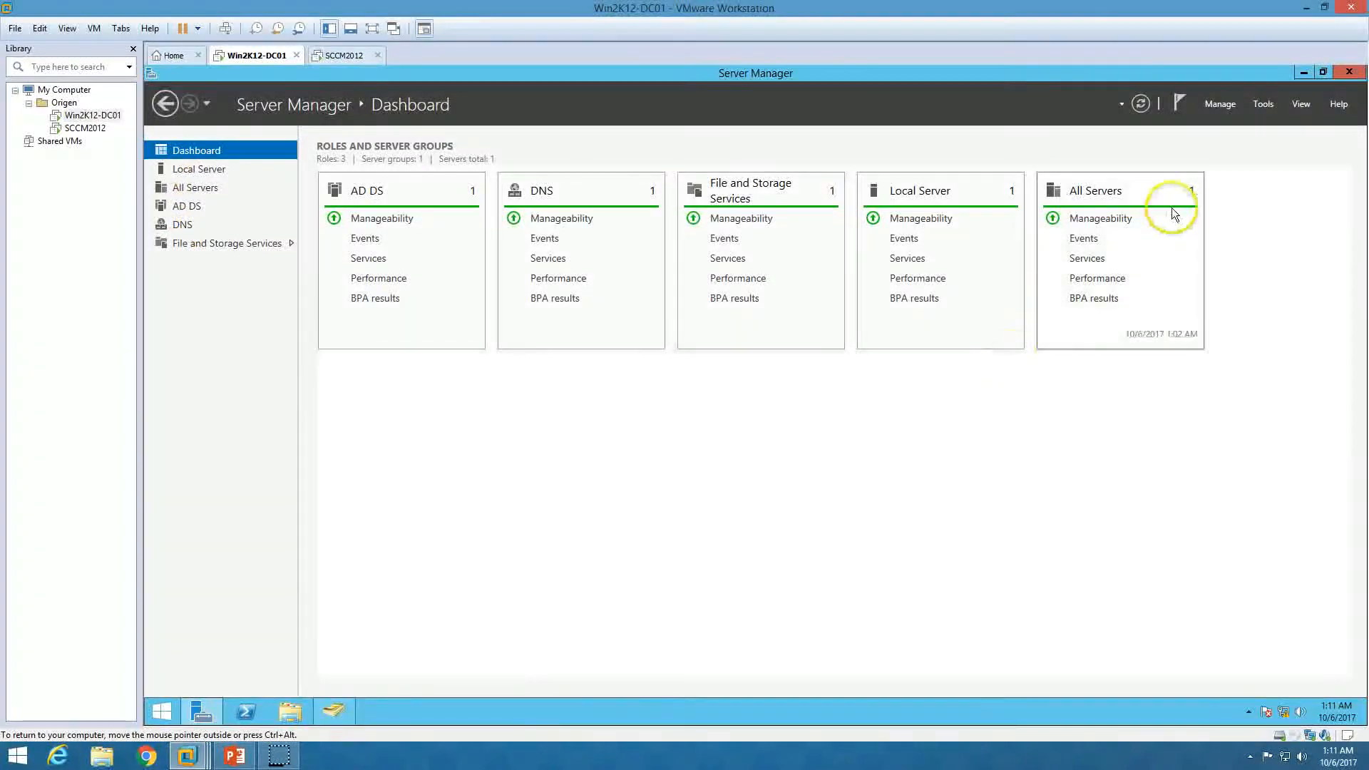
click(1262, 106)
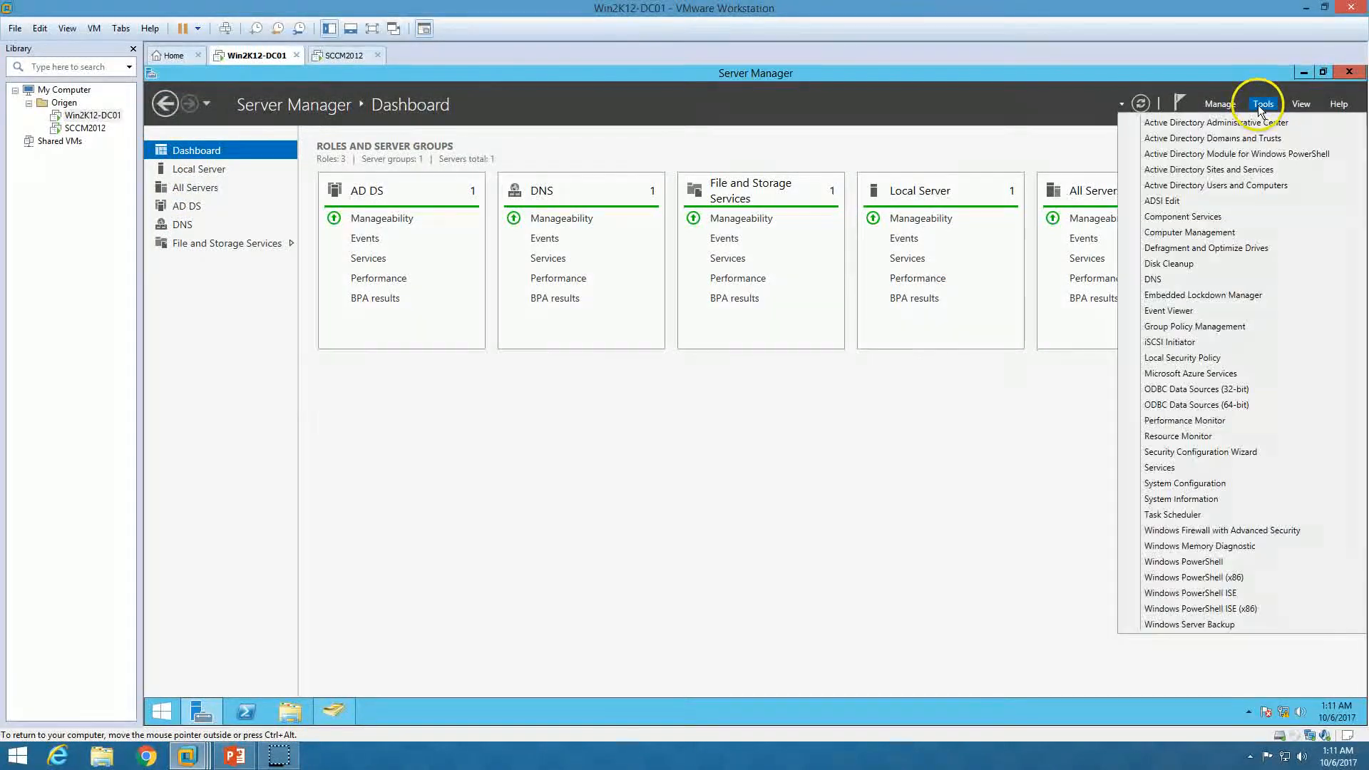
click(1193, 202)
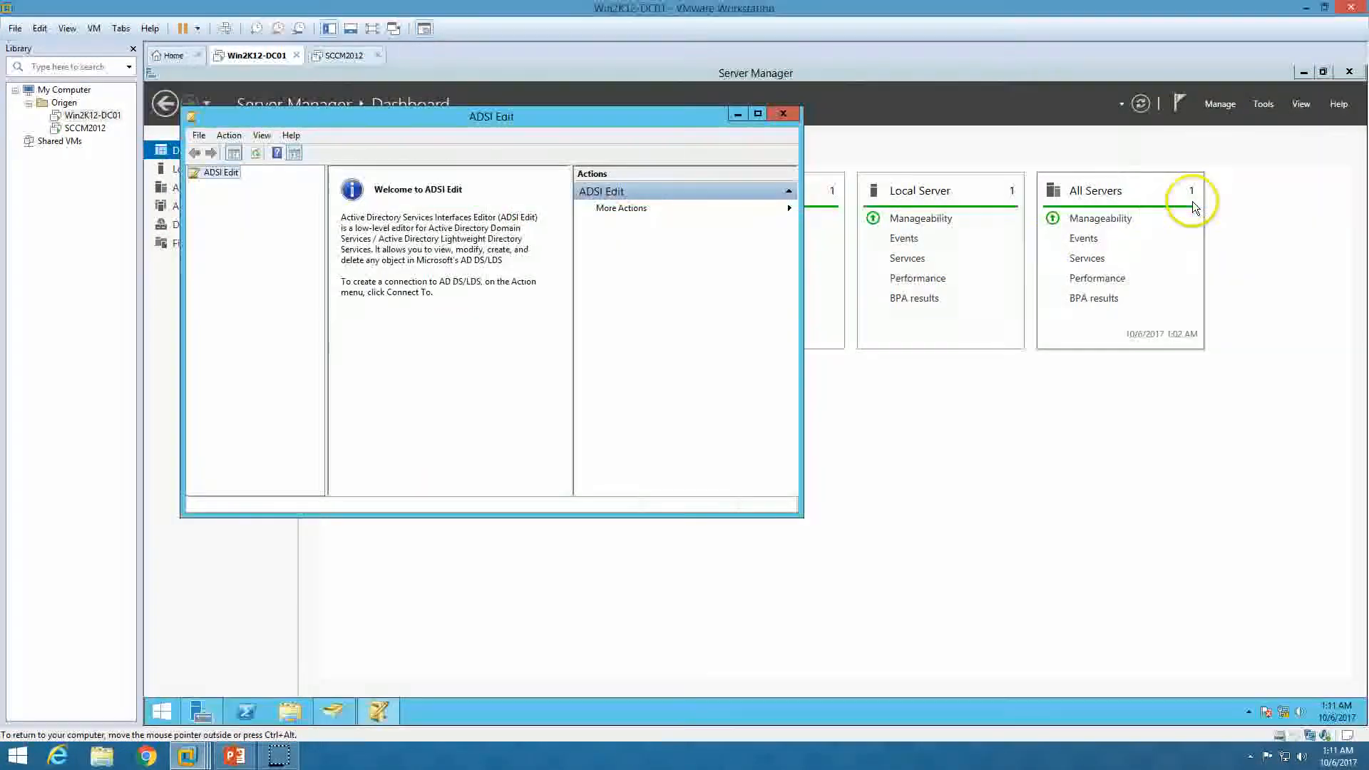
right_click(235, 187)
click(246, 183)
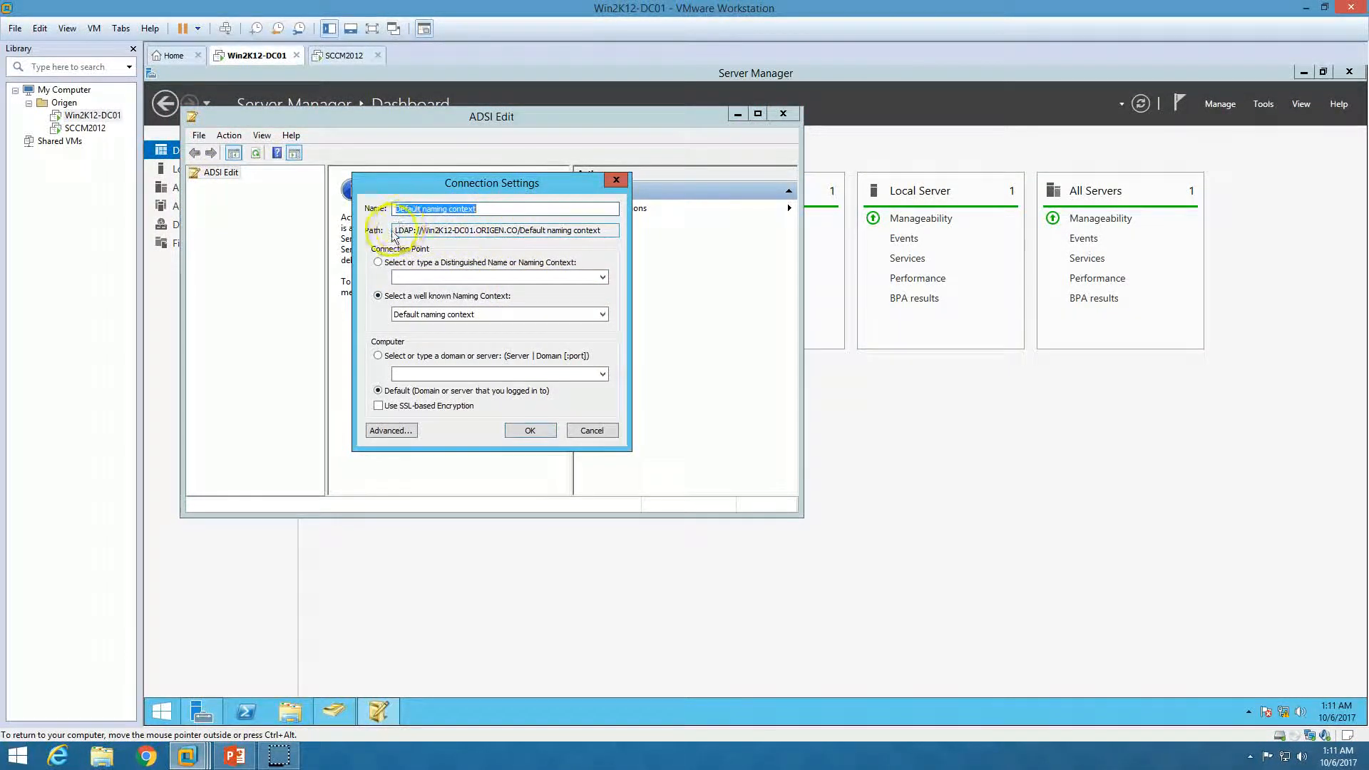
drag(397, 230, 572, 230)
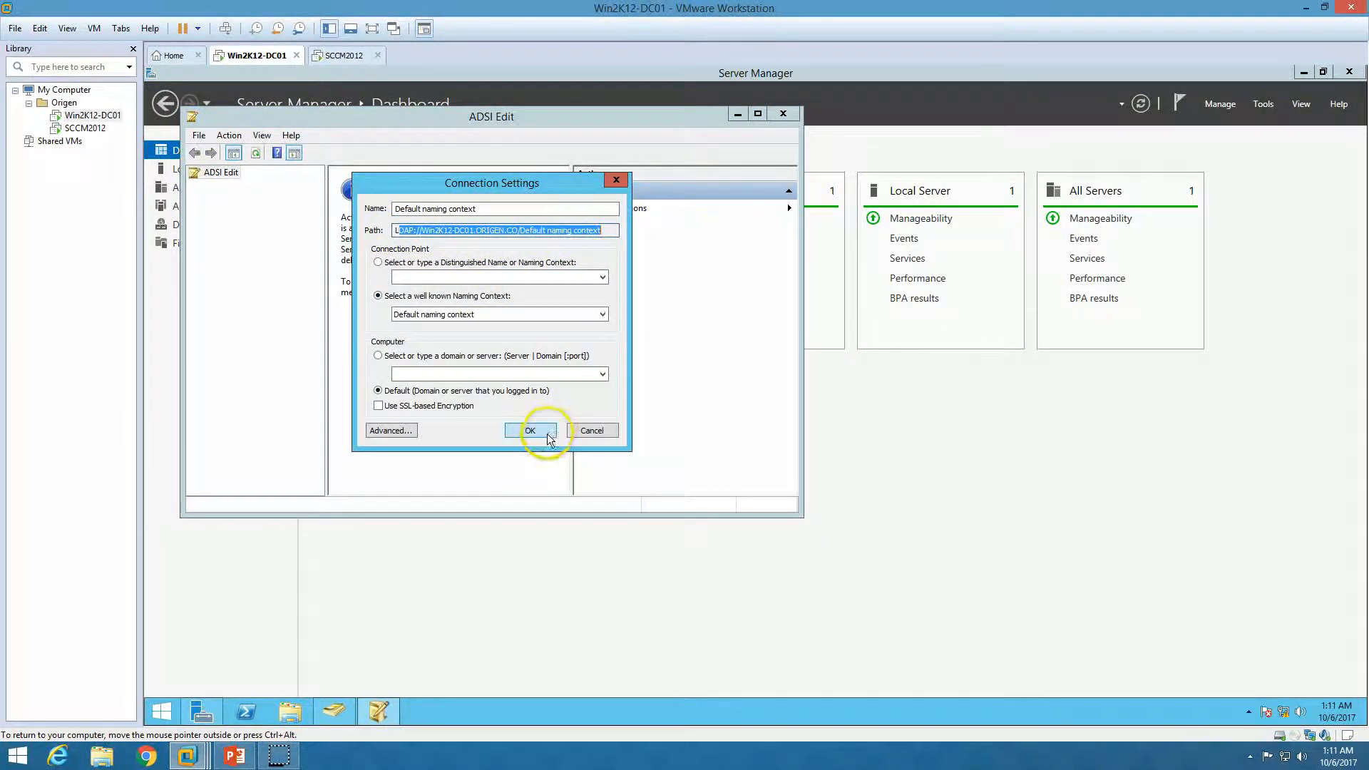
click(530, 430)
Maximize ADSI Edit and expand Default naming context to show DC=ORIGEN,DC=CO containers
click(760, 113)
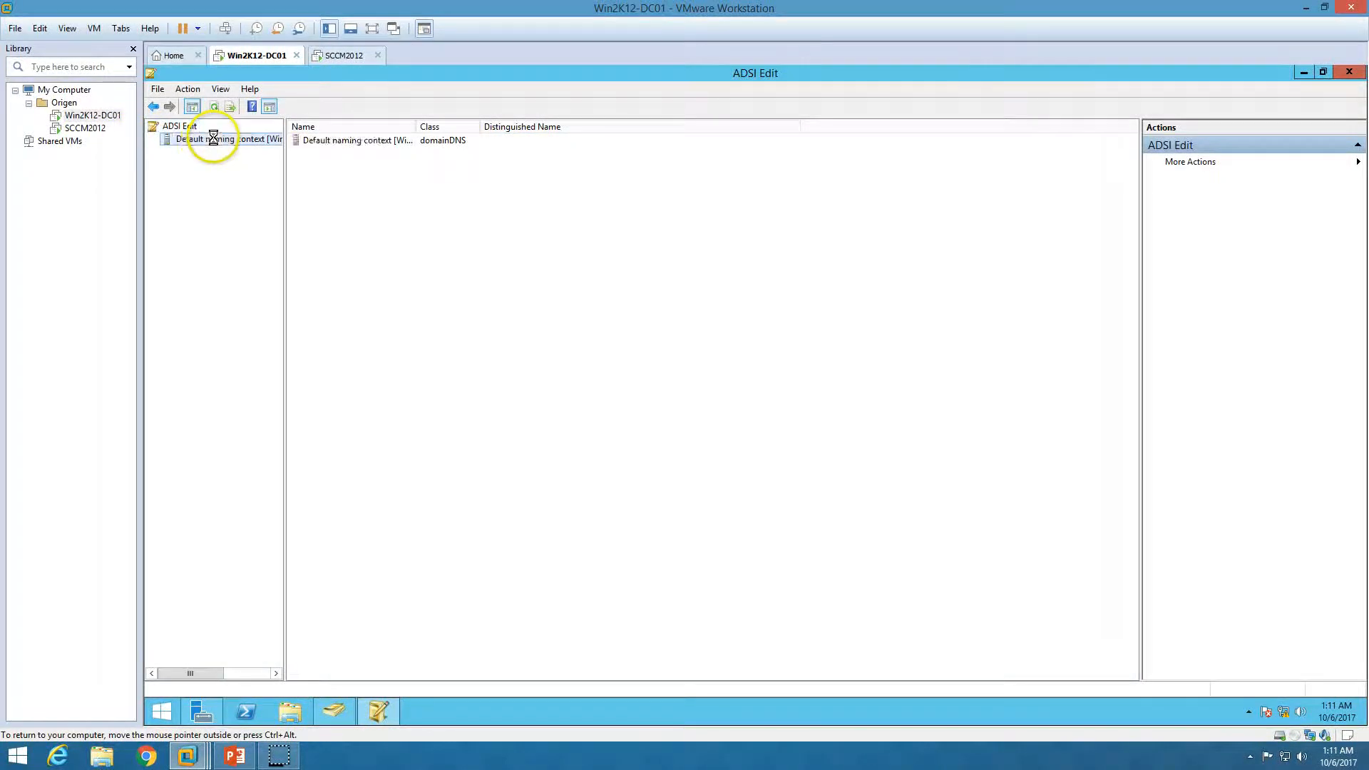
click(210, 139)
click(156, 140)
click(197, 151)
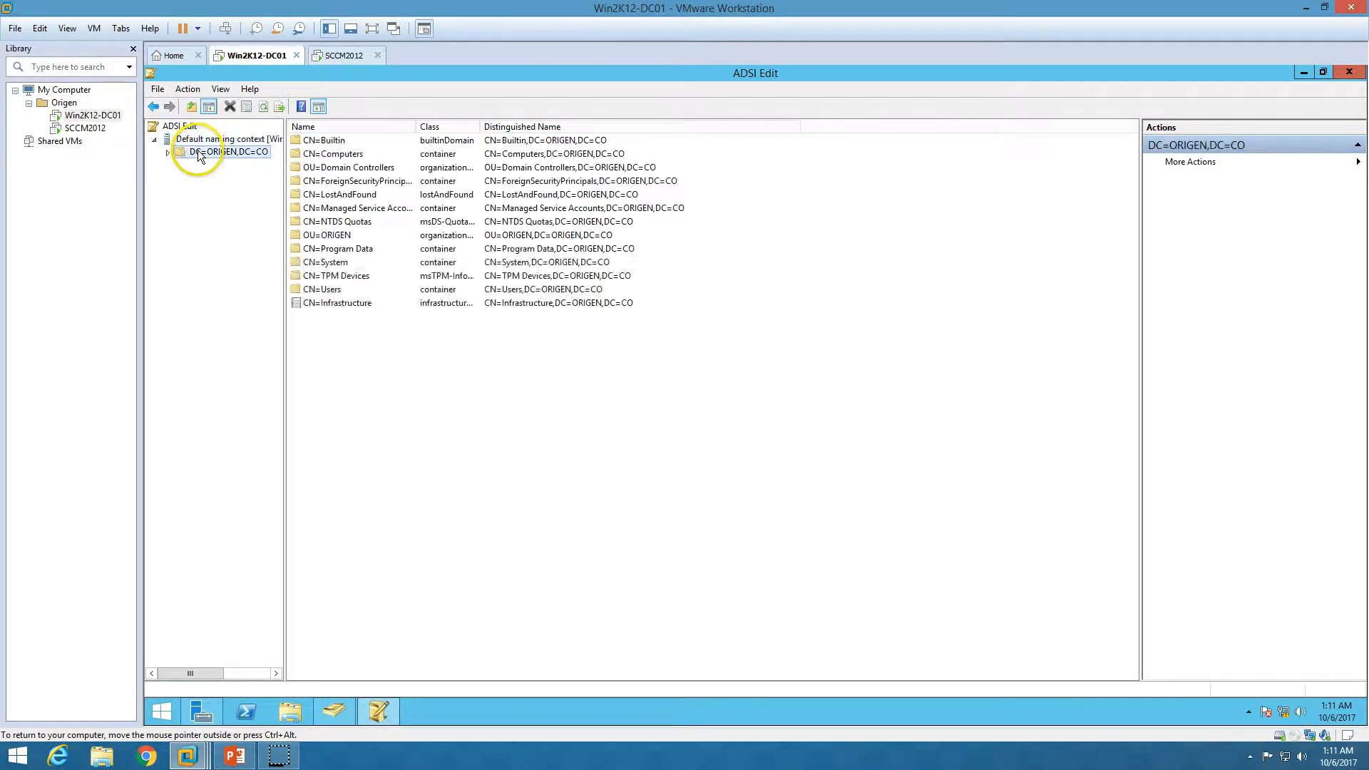
right_click(213, 156)
Create a new container object named 'System Management' under DC=ORIGEN,DC=CO
mouse_move(250, 159)
click(341, 159)
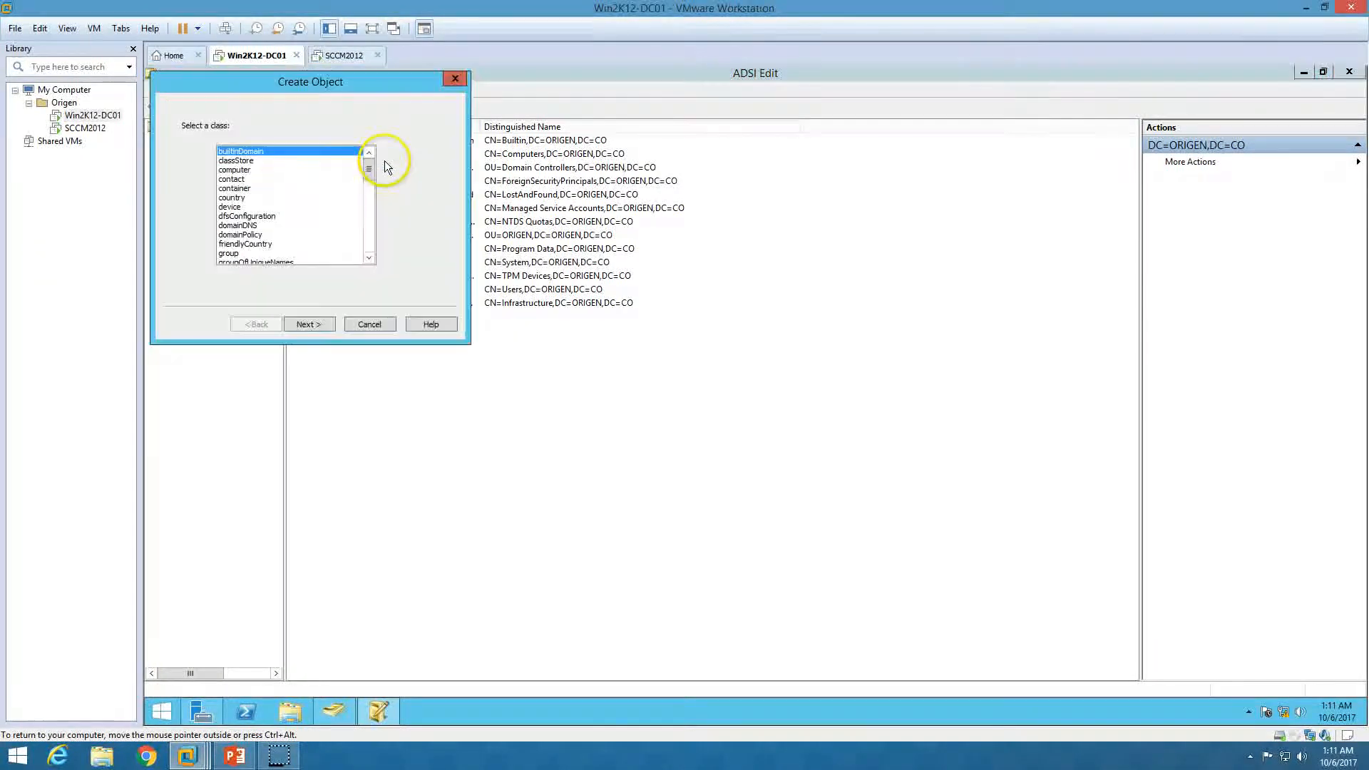
click(242, 189)
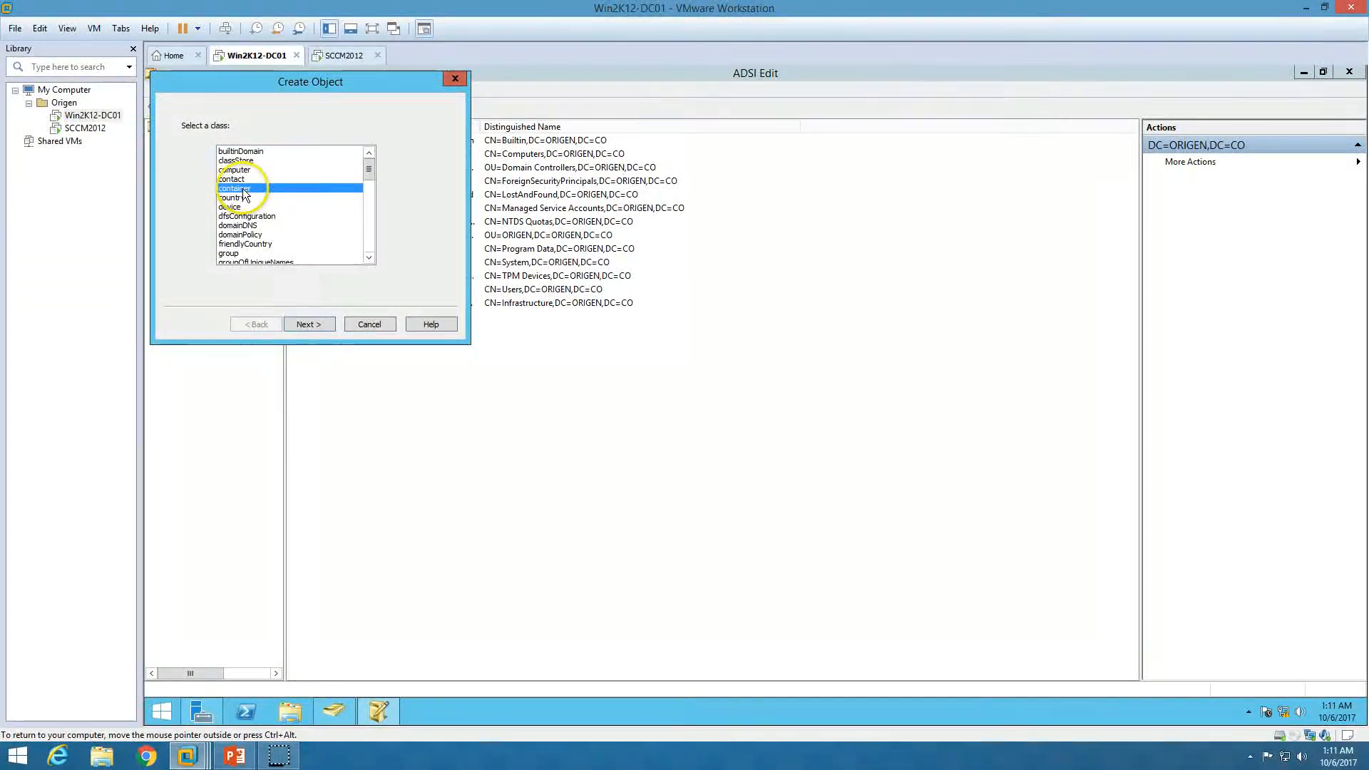
click(311, 323)
text(Systenm)
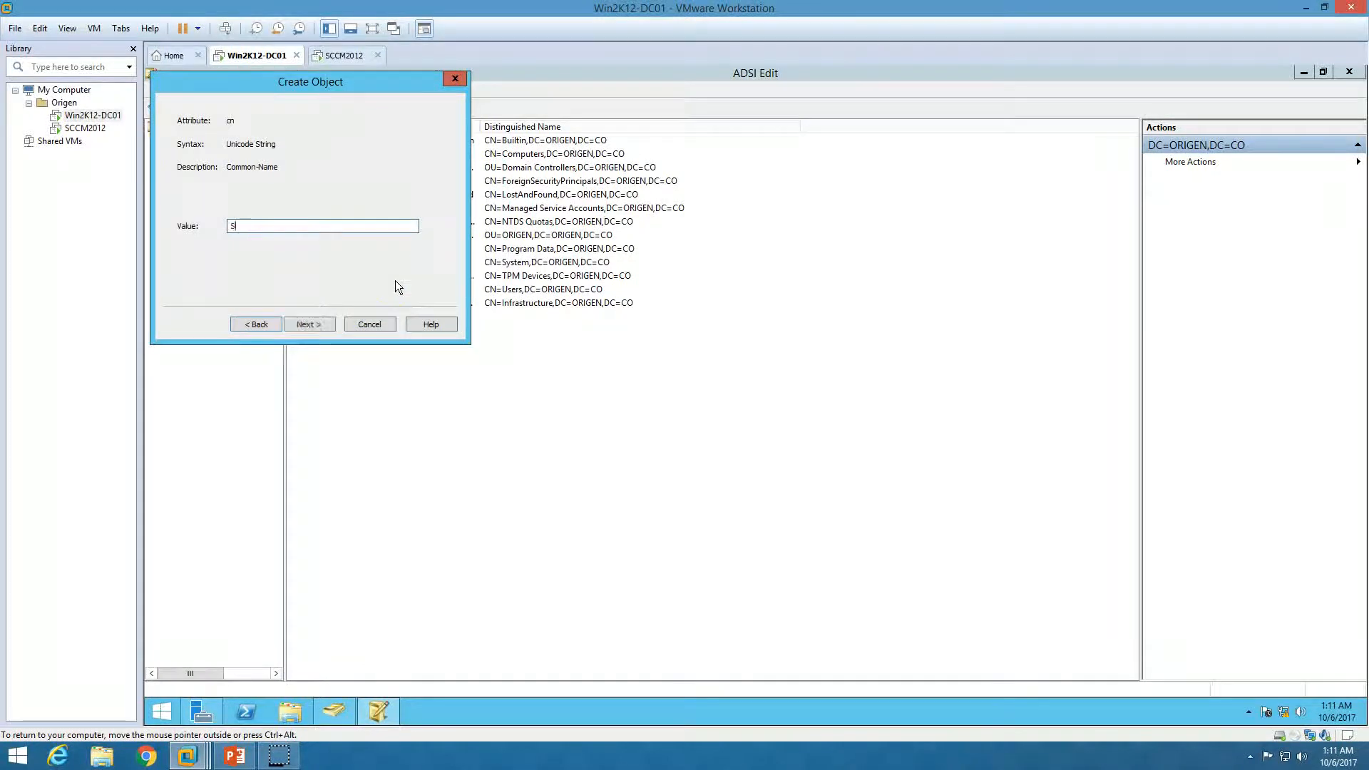
key(BackSpace)
key(BackSpace)
text(m Management)
click(310, 326)
click(310, 325)
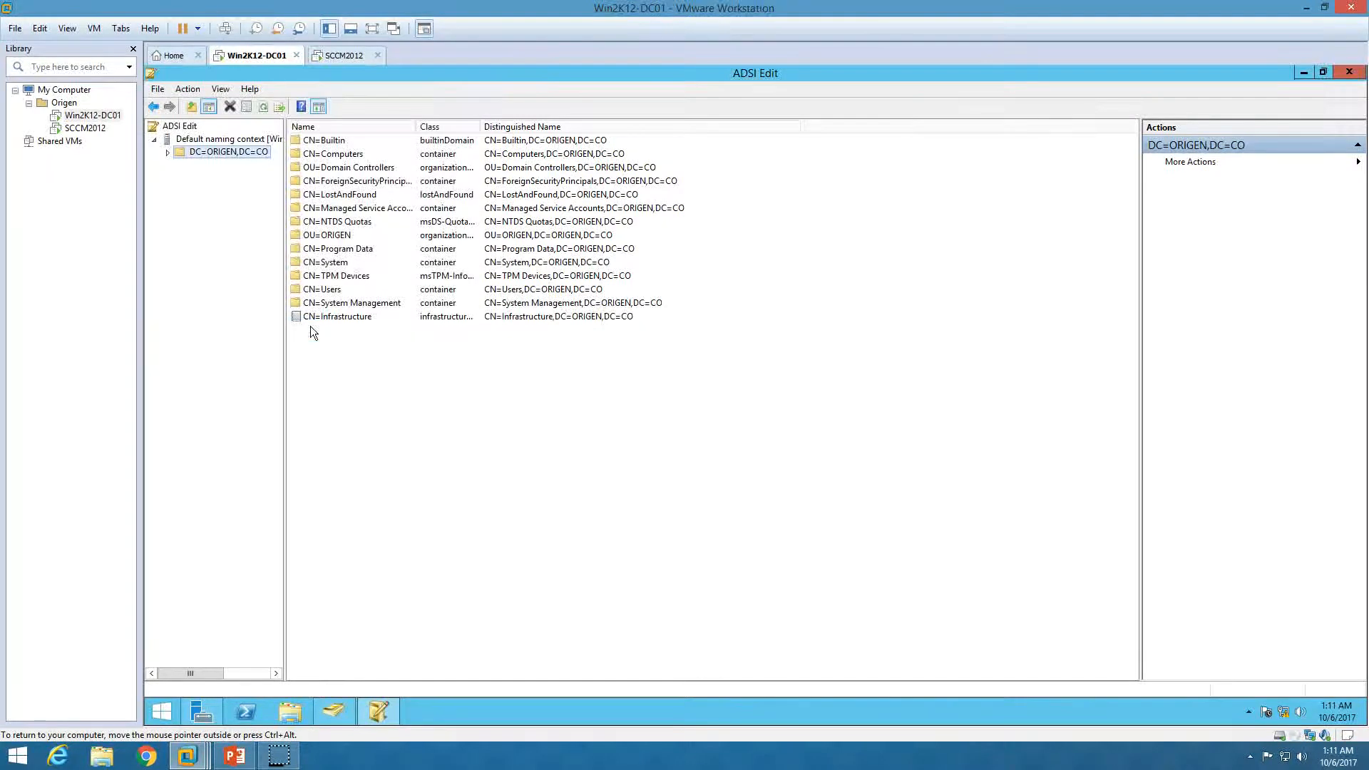
Expand the domain node and locate the new CN=System Management container
click(168, 153)
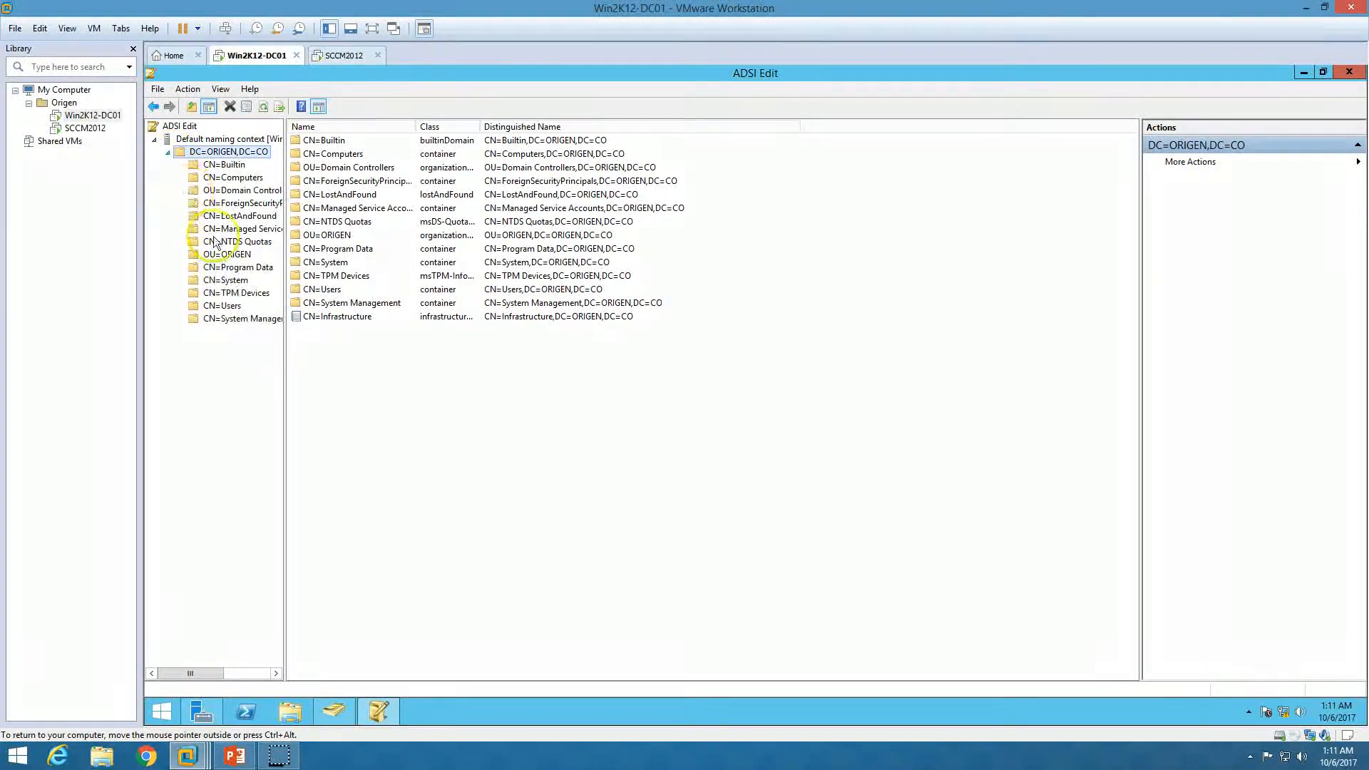
click(246, 320)
right_click(246, 320)
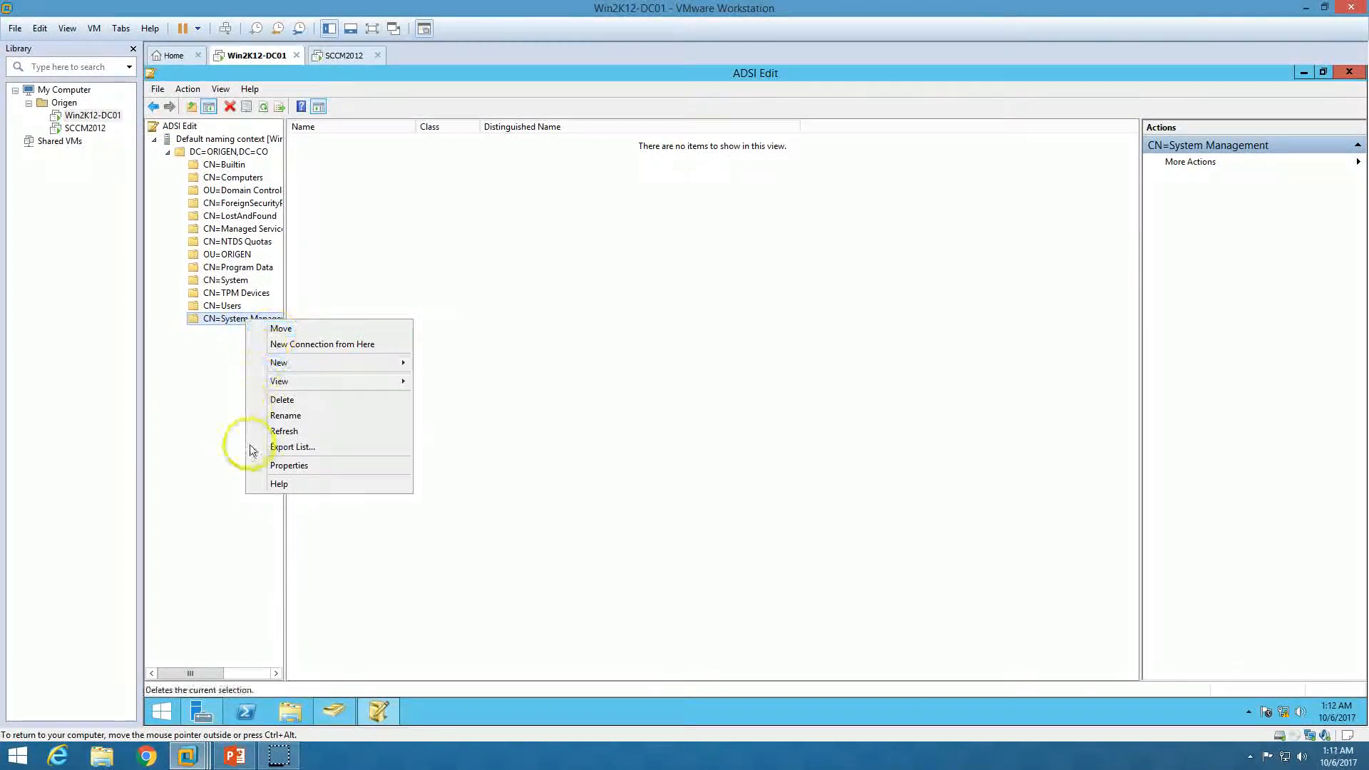
click(229, 550)
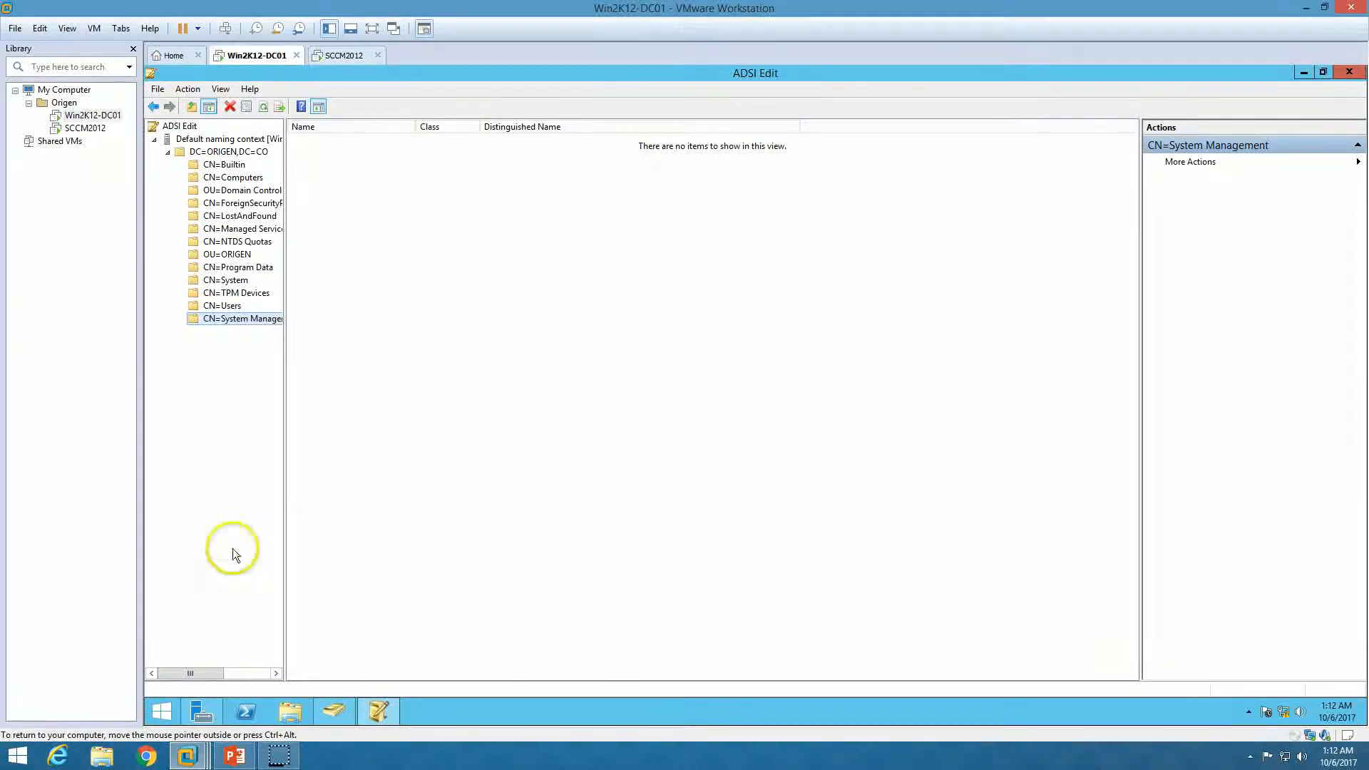
Enable Advanced Features and start the Delegation of Control Wizard on System Management
click(324, 710)
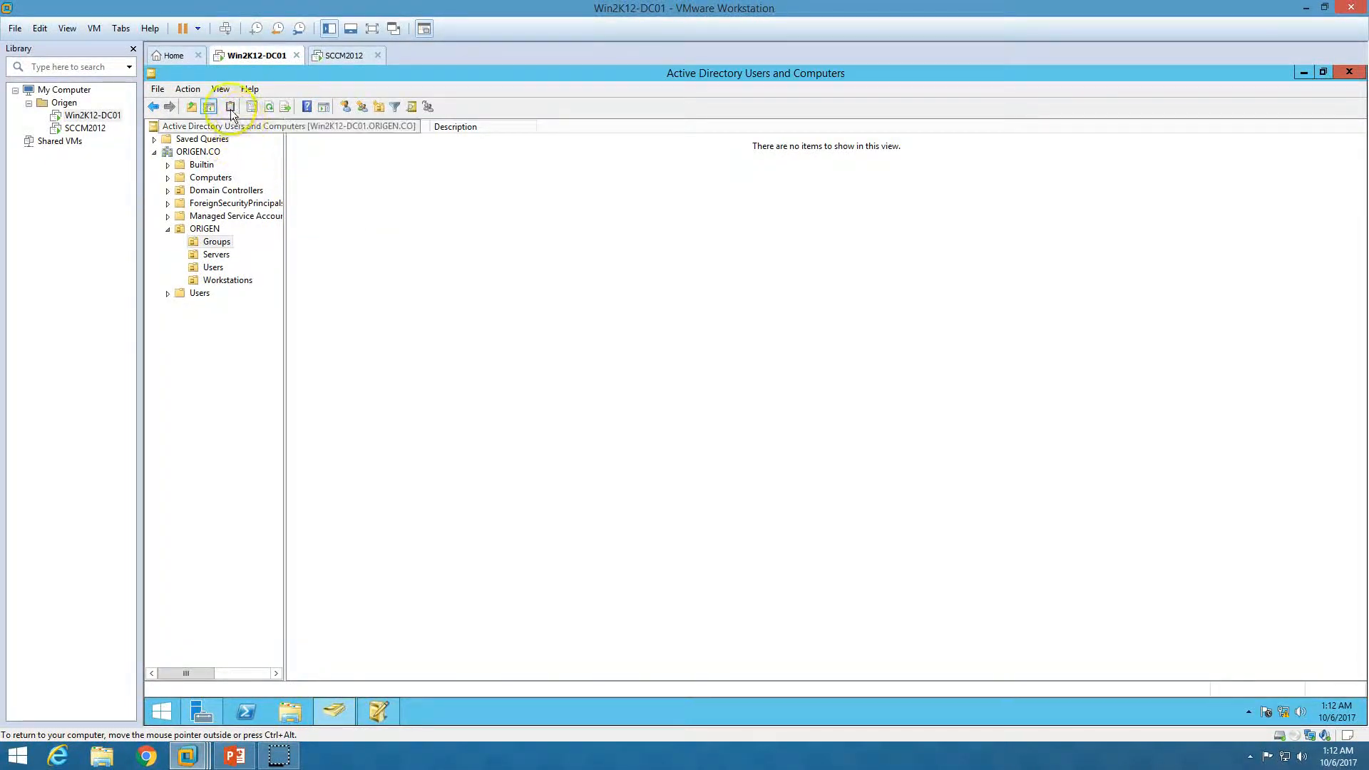
click(222, 88)
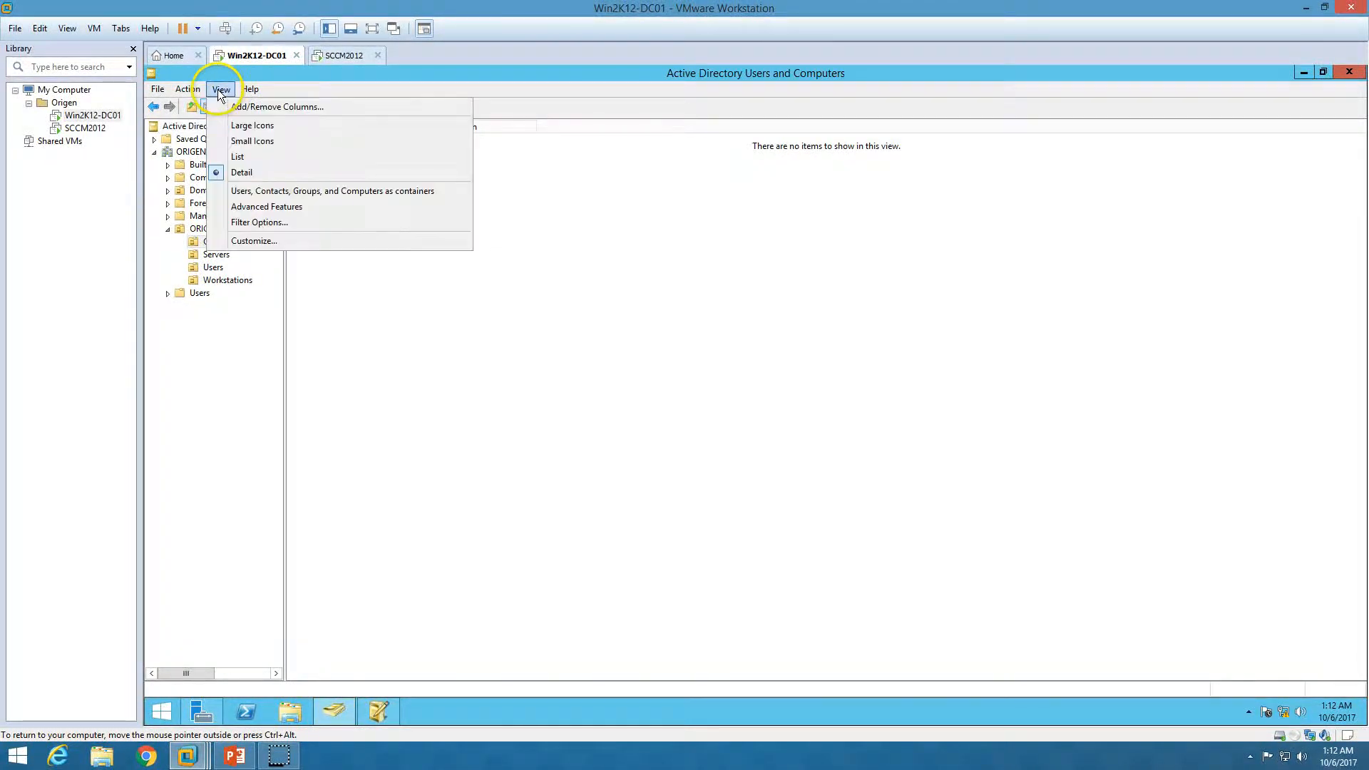
click(264, 208)
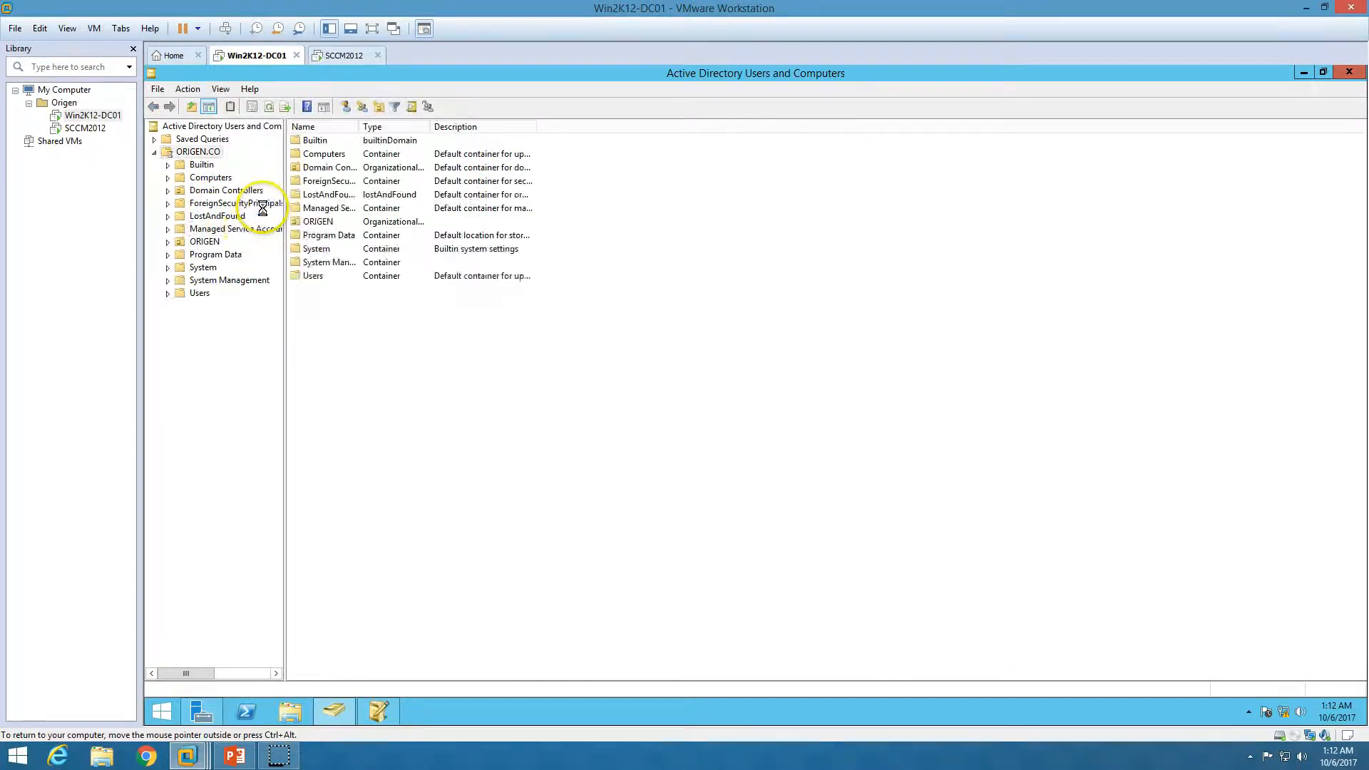
click(221, 280)
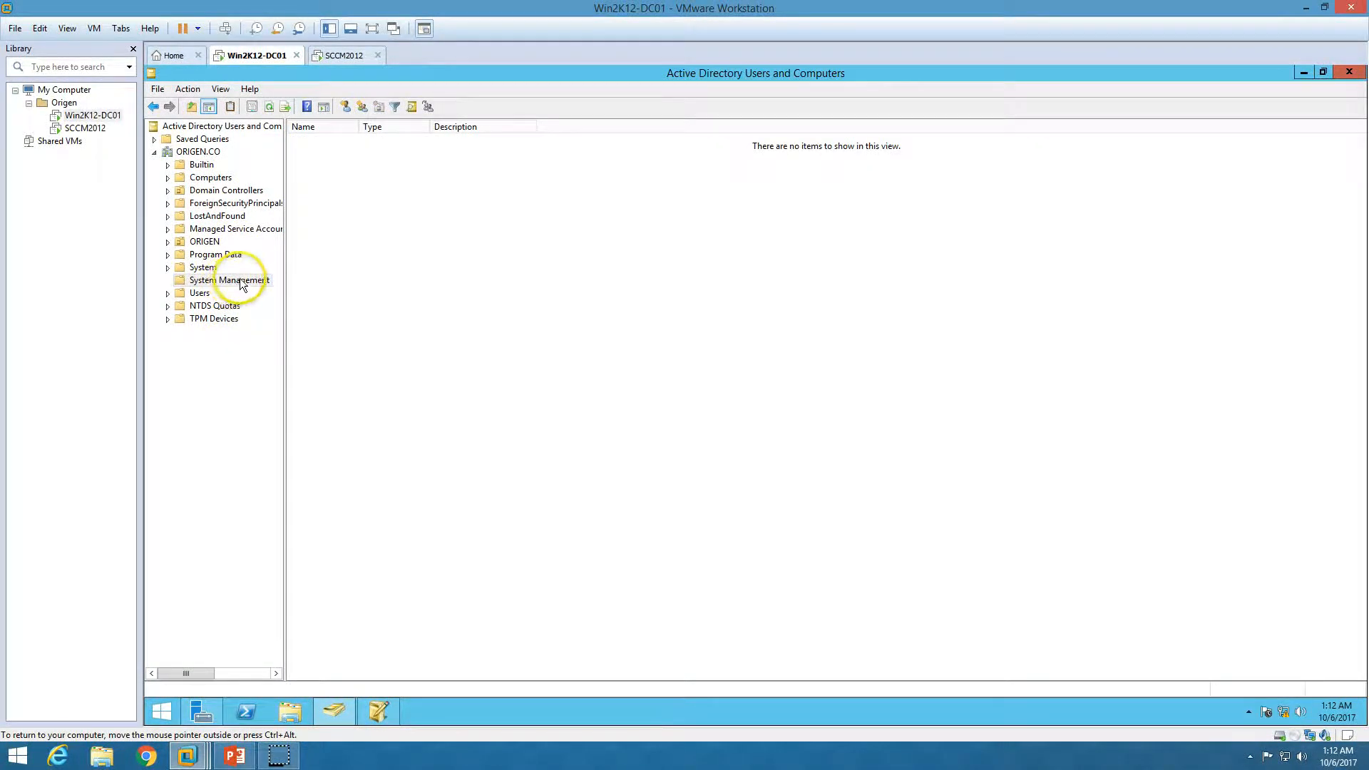
right_click(241, 279)
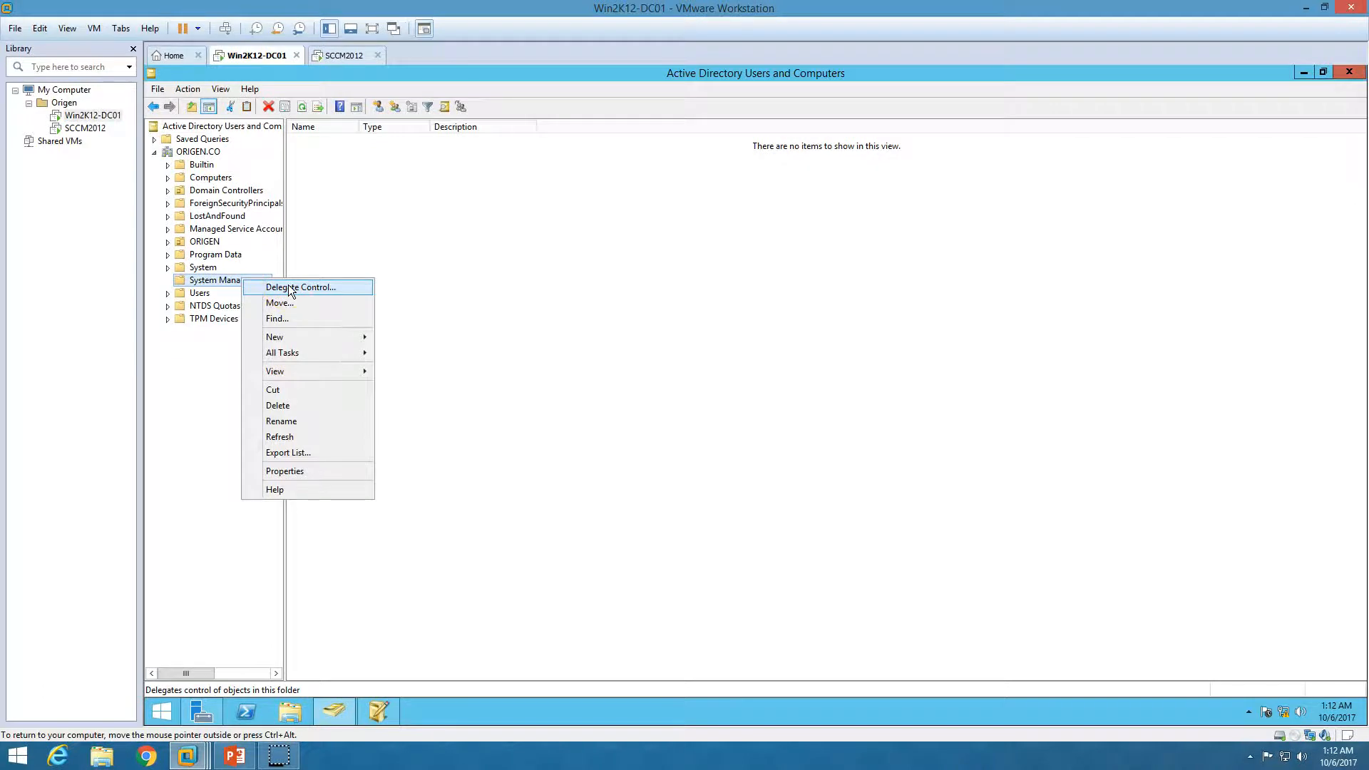
click(290, 287)
click(361, 334)
Add the SCCM2012 account as the delegate, adjusting the searchable object types
click(396, 266)
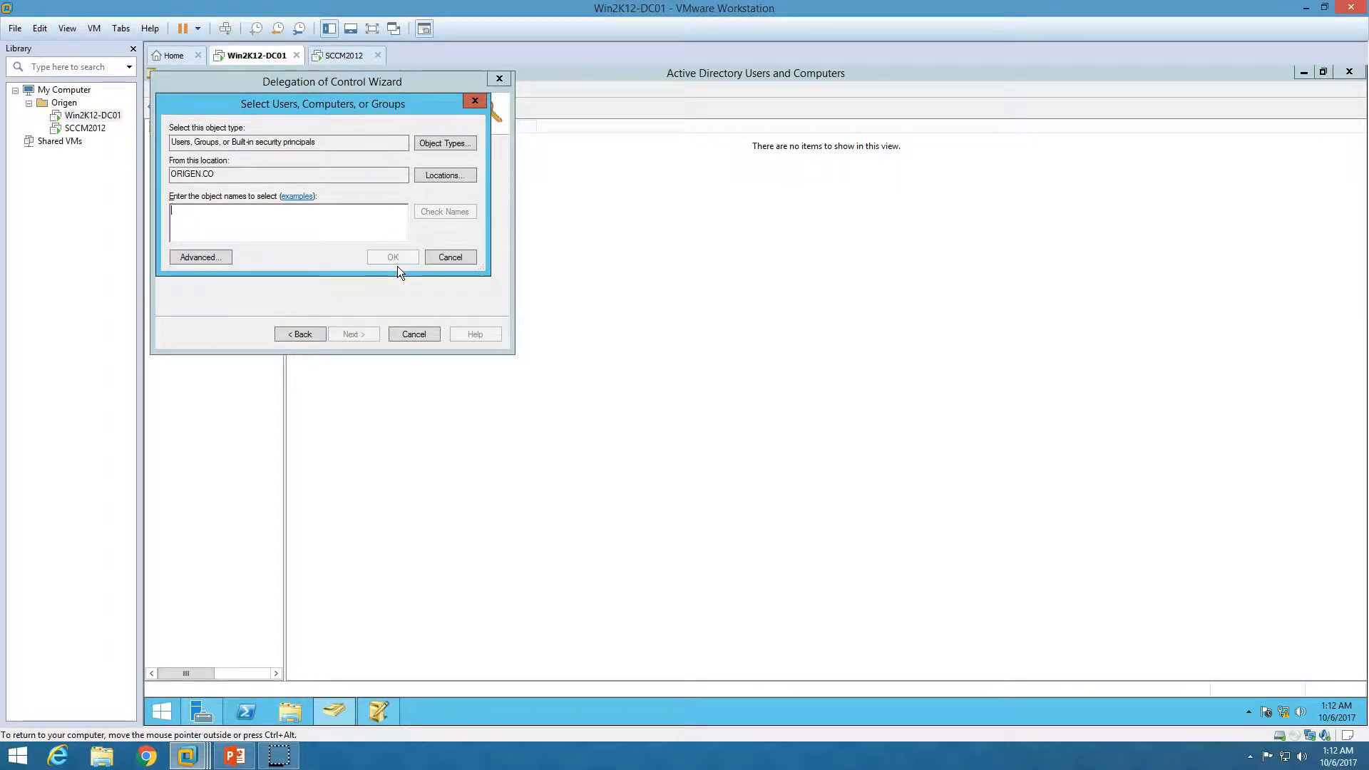
click(426, 144)
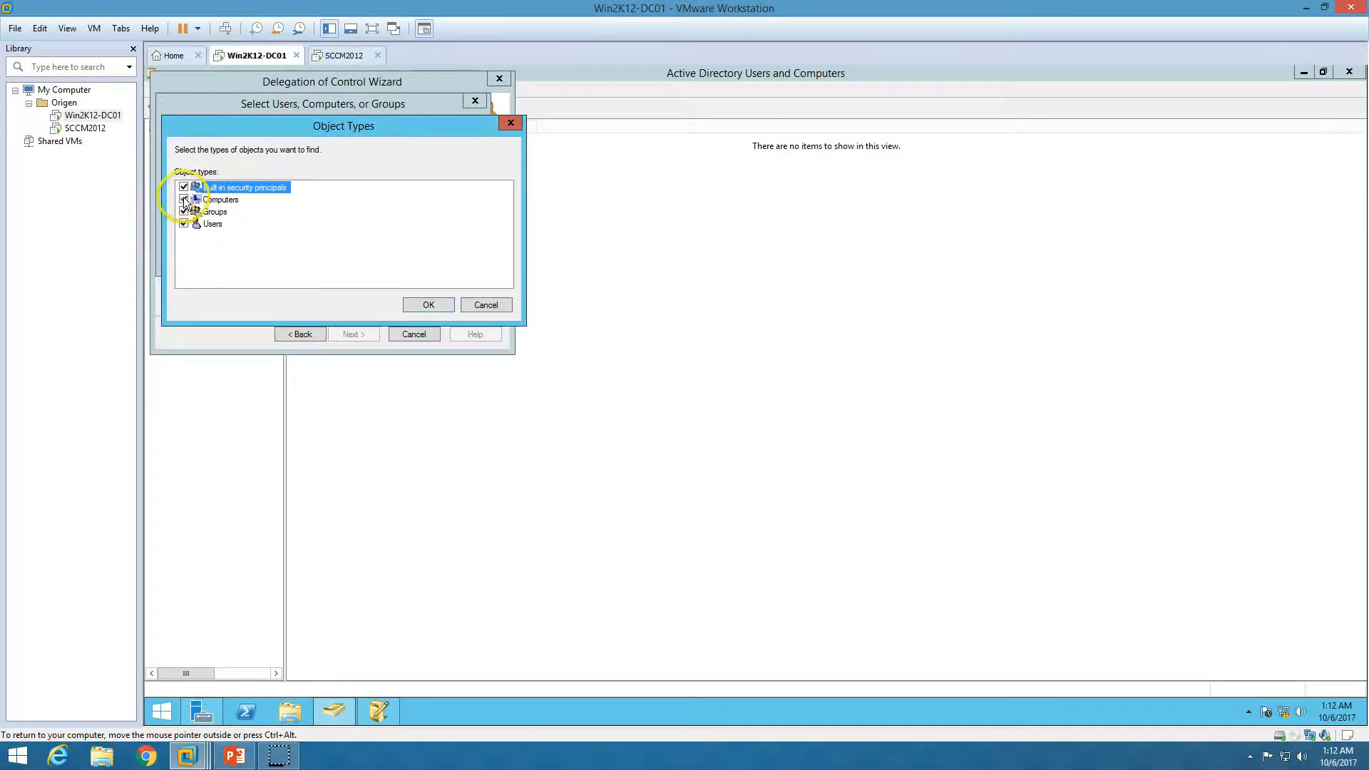
click(420, 305)
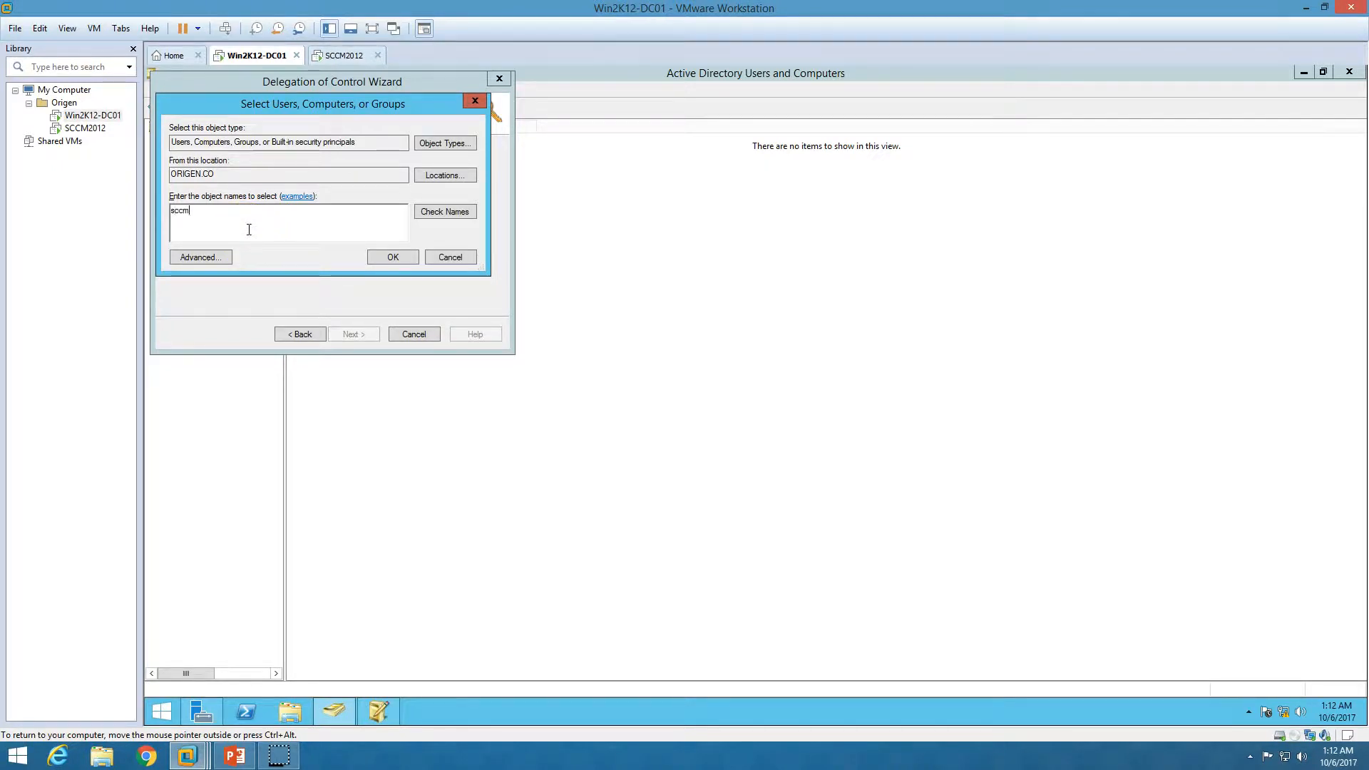
key(Return)
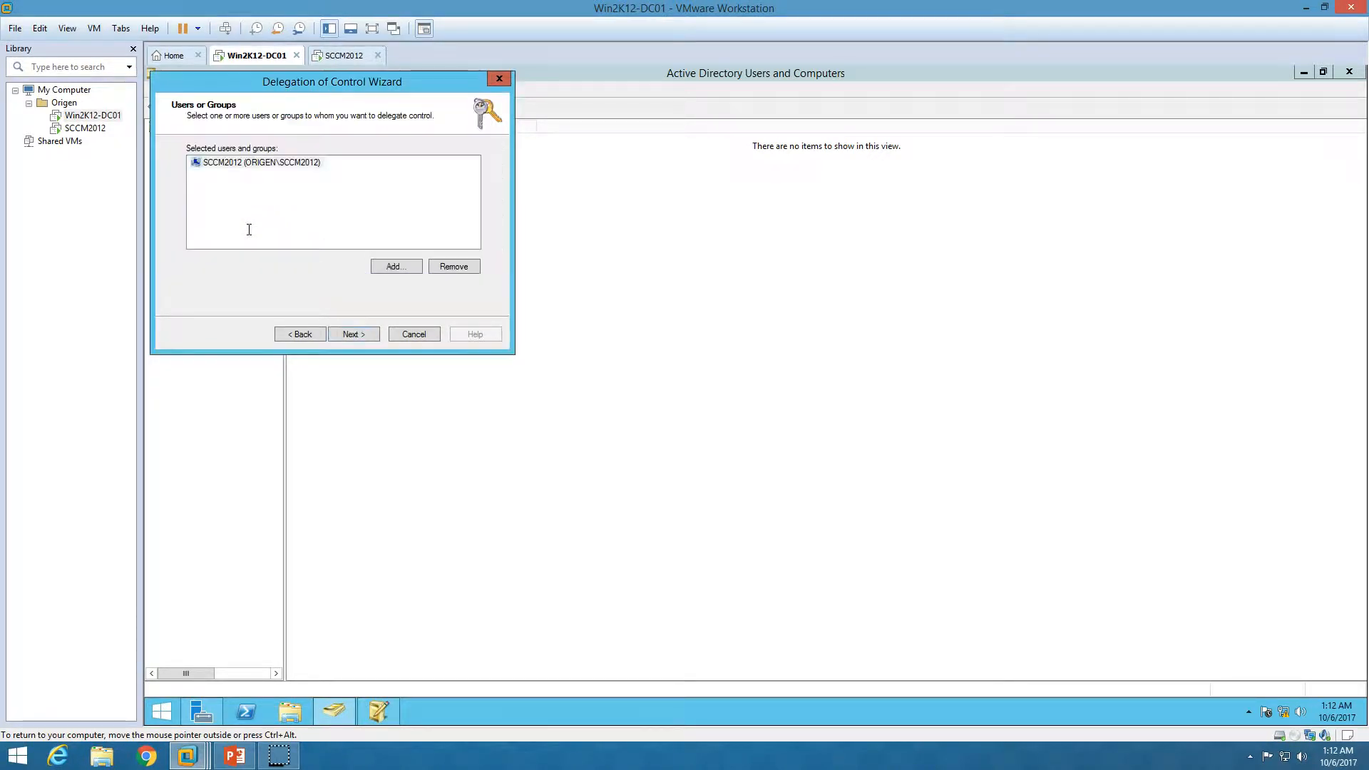
click(289, 165)
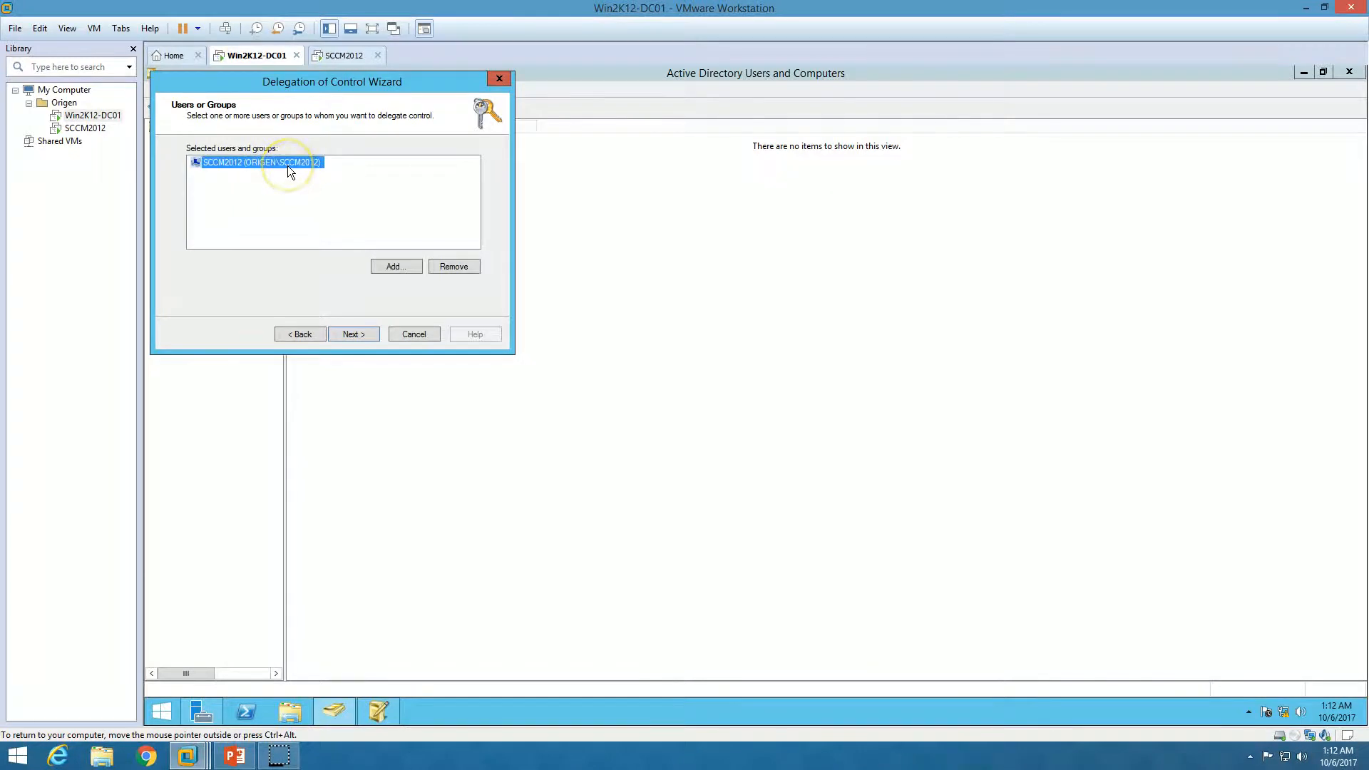
click(352, 334)
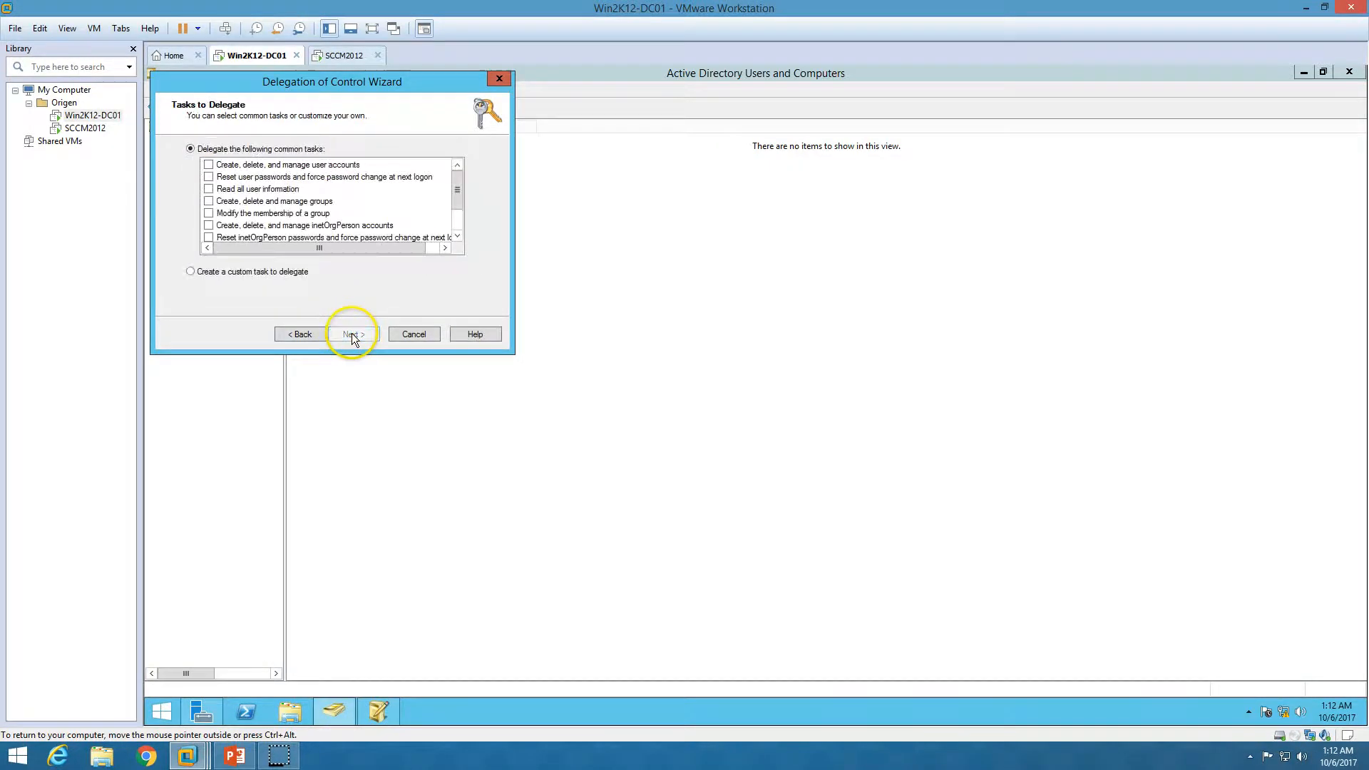
Choose a custom delegation task scoped to this folder and its objects
click(249, 273)
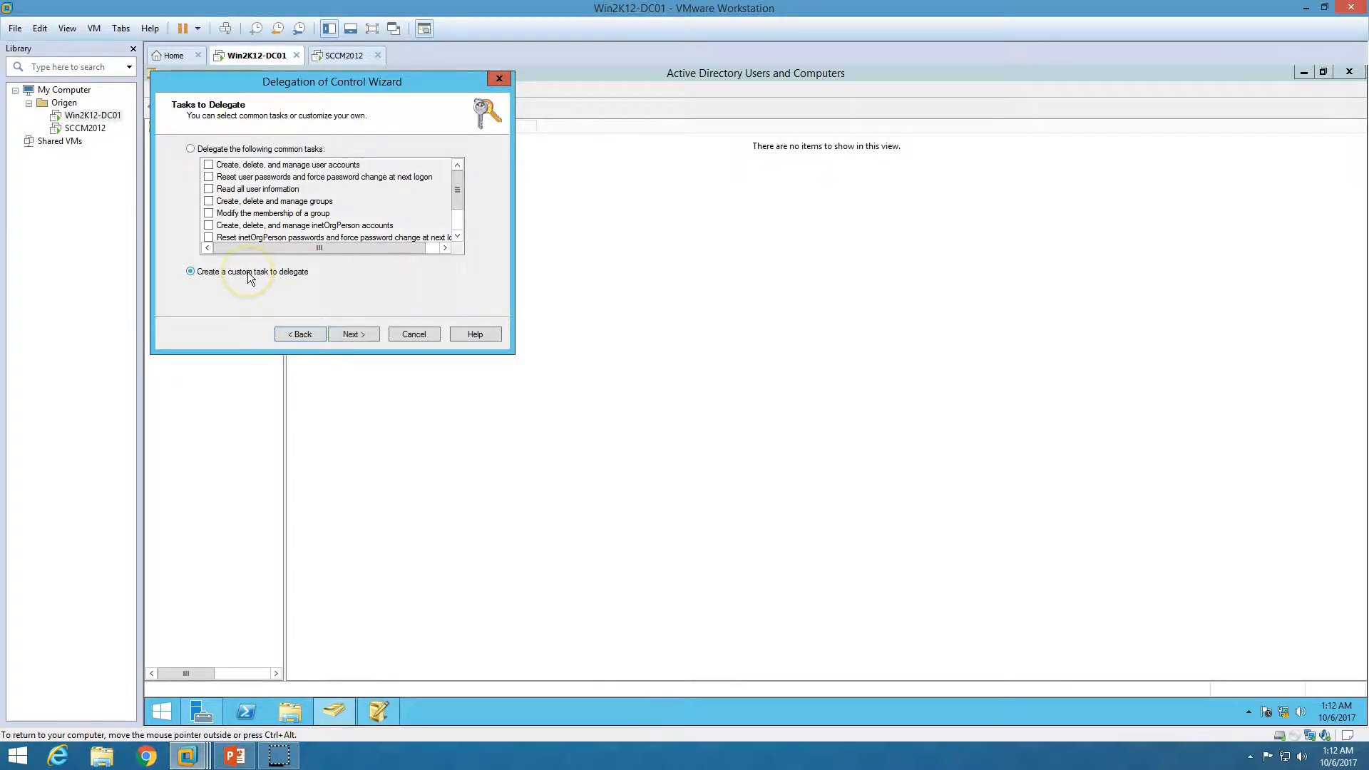
click(351, 331)
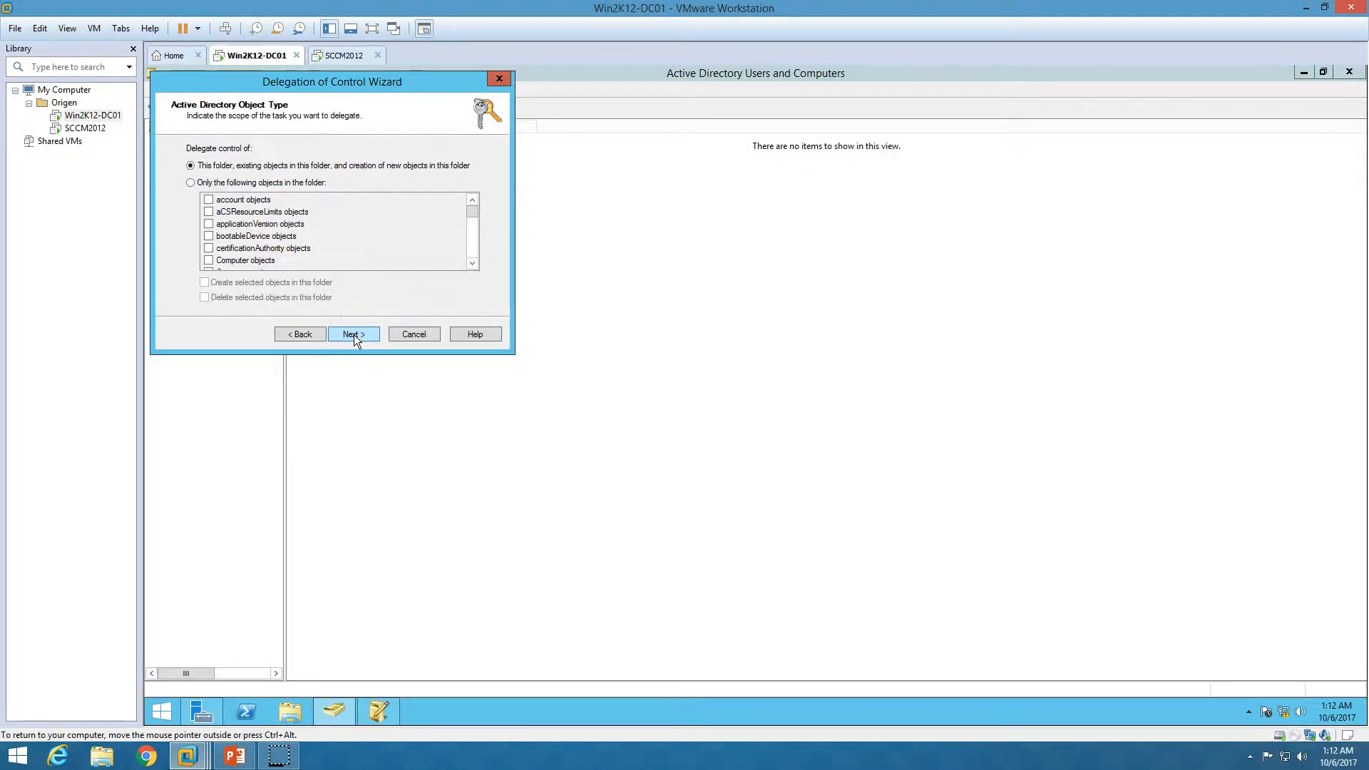
click(214, 172)
click(359, 334)
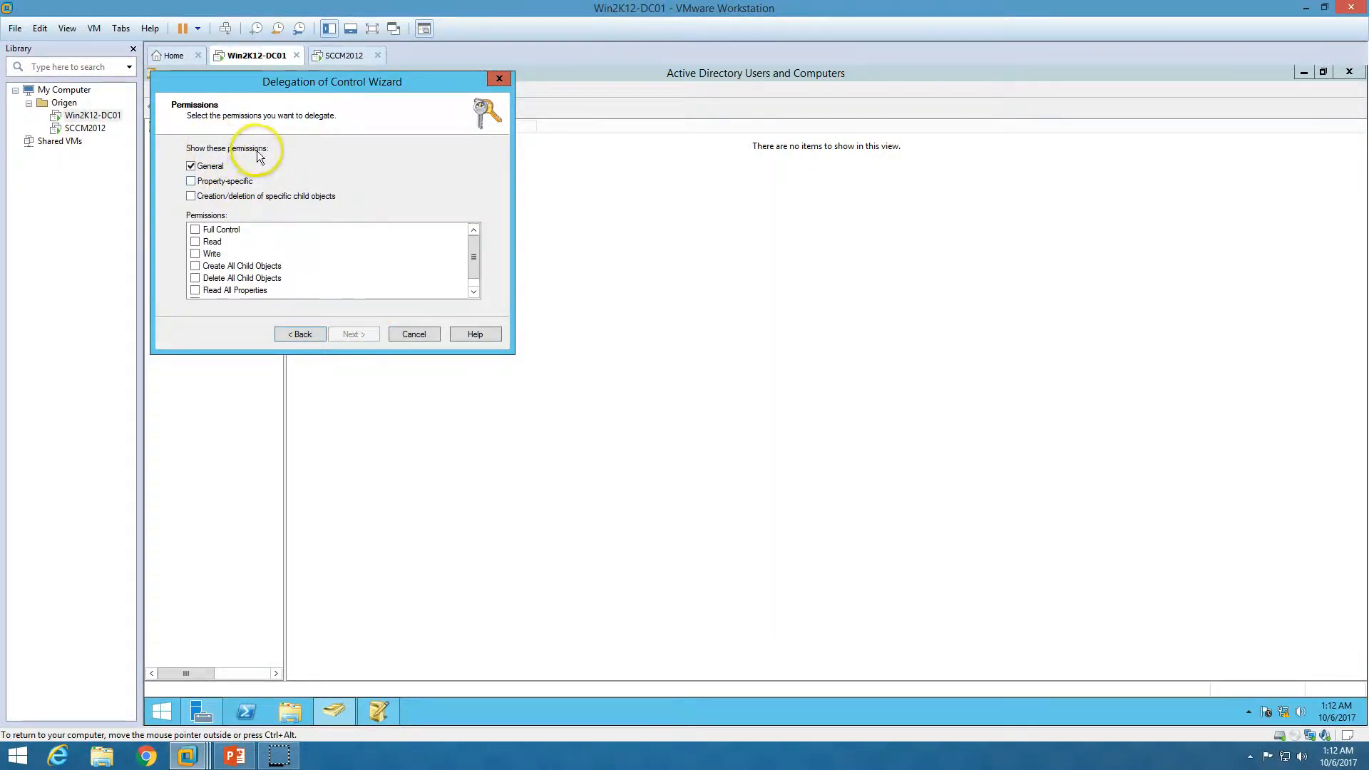
Show all permission types, grant Full Control, and finish the delegation wizard
click(227, 183)
click(225, 196)
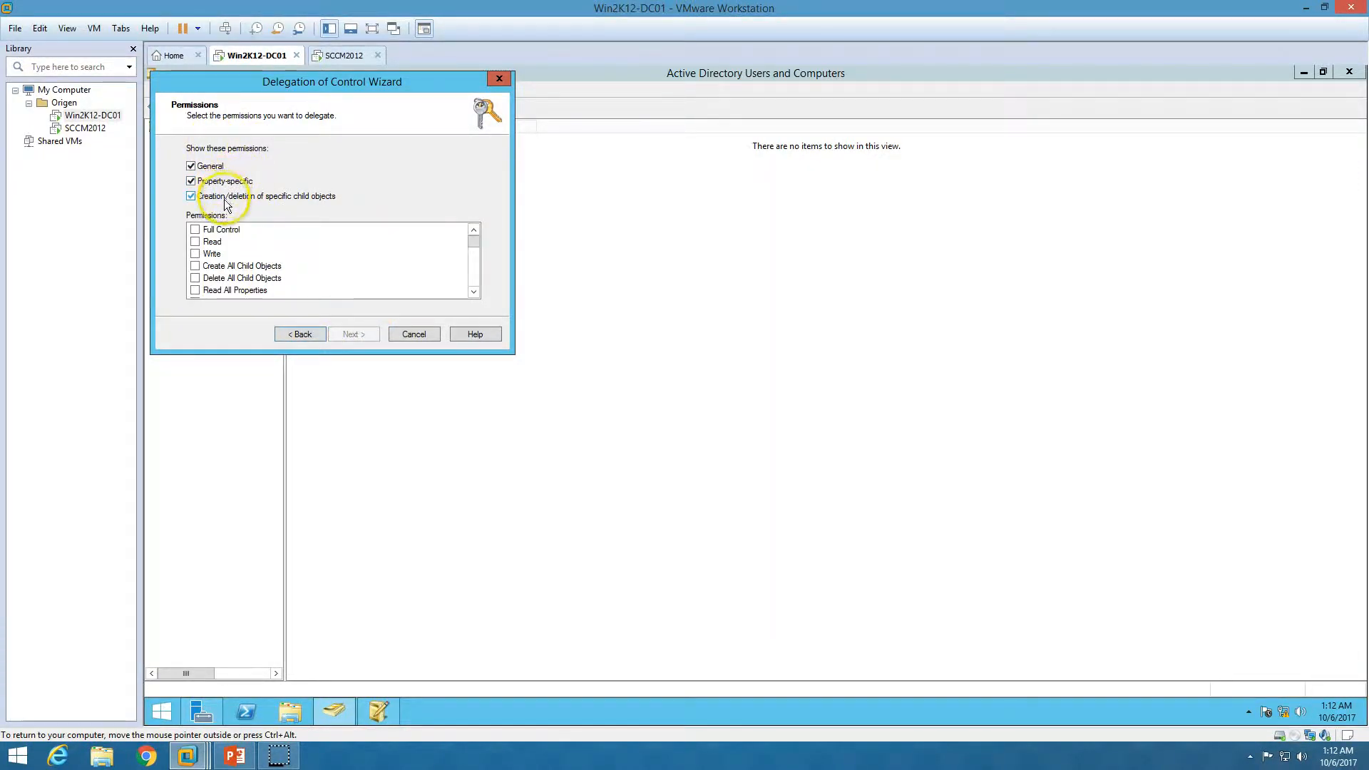
click(195, 230)
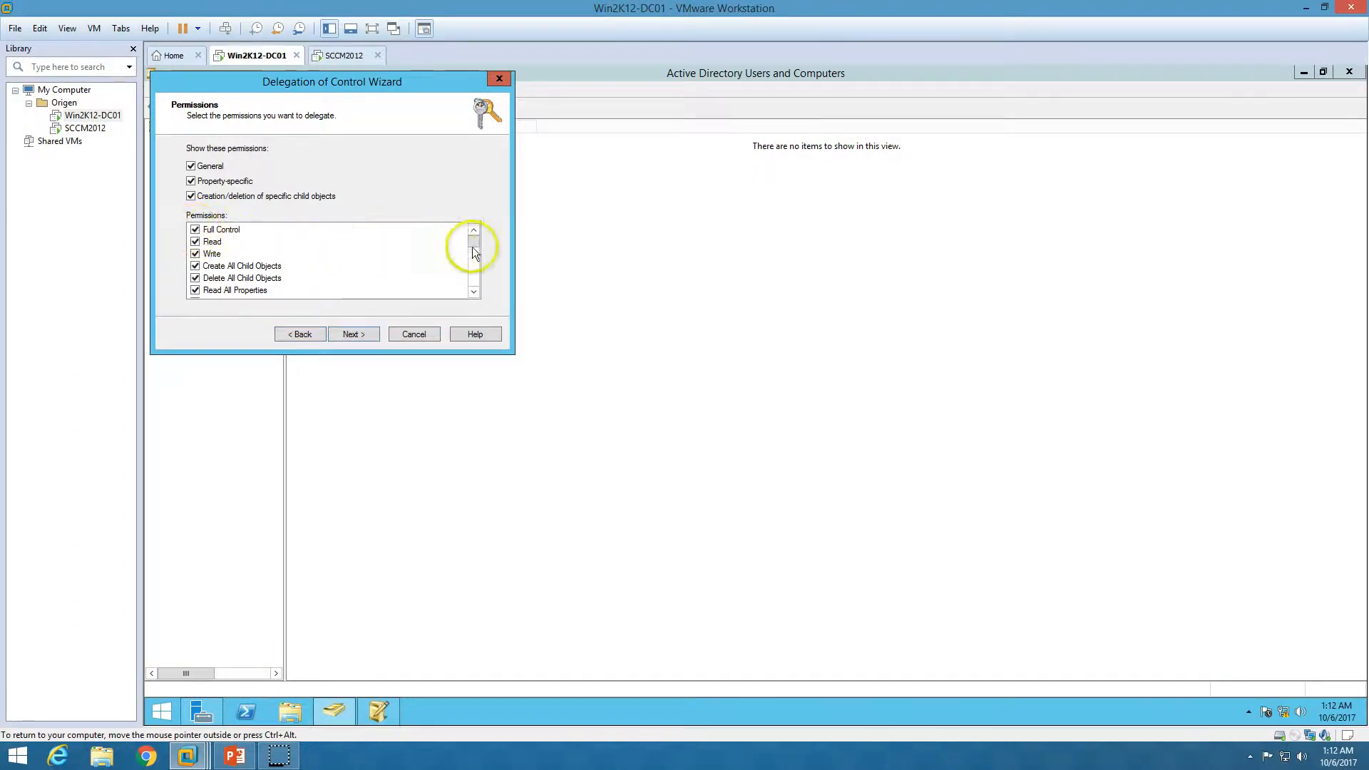
mouse_move(474, 243)
mouse_down()
mouse_move(473, 287)
mouse_move(479, 225)
mouse_up()
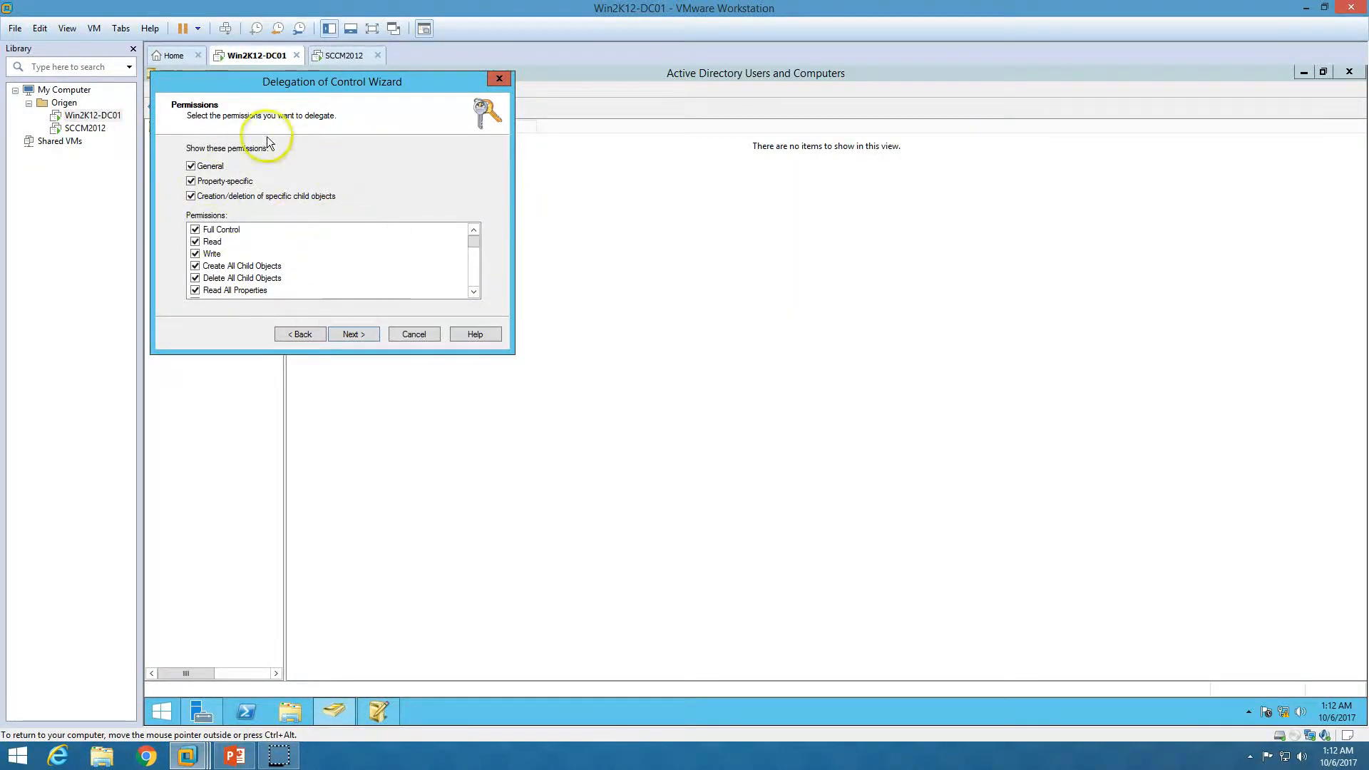
drag(331, 83, 597, 146)
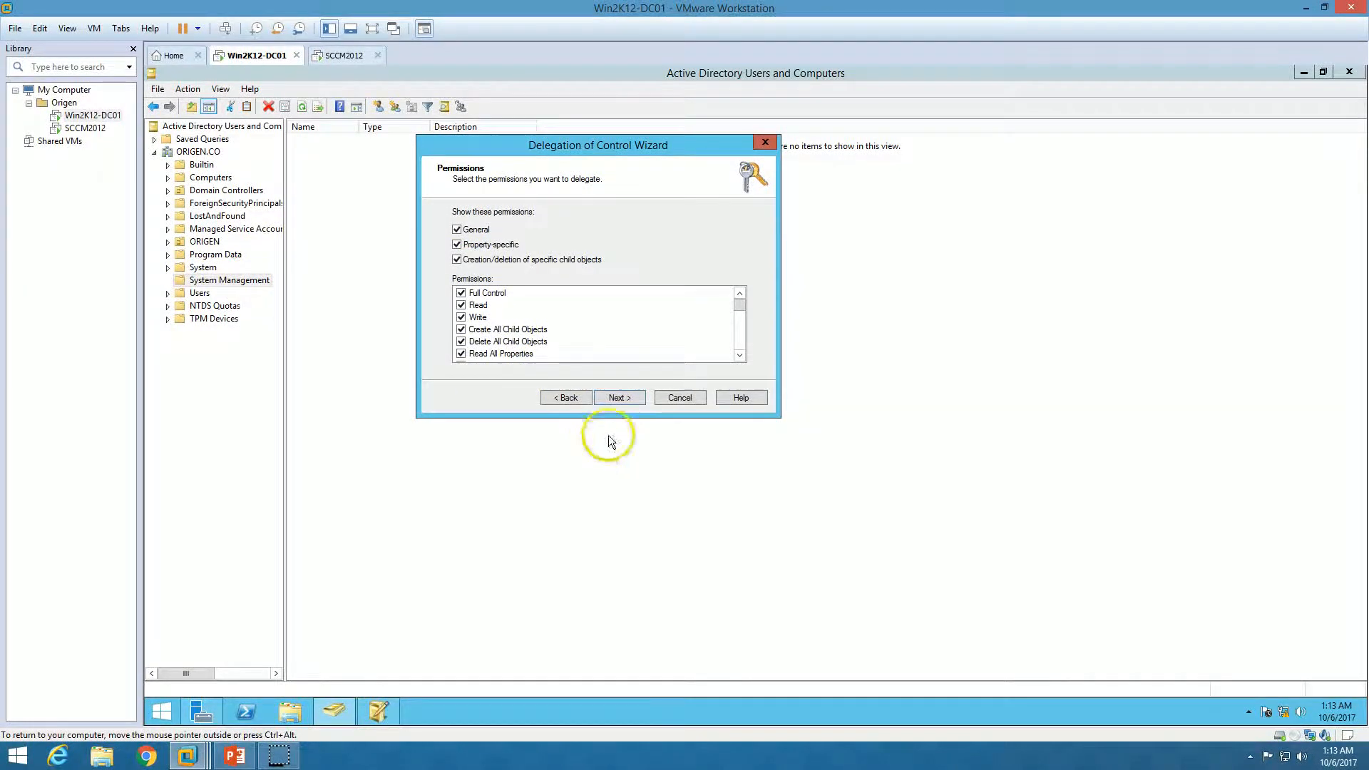
click(617, 398)
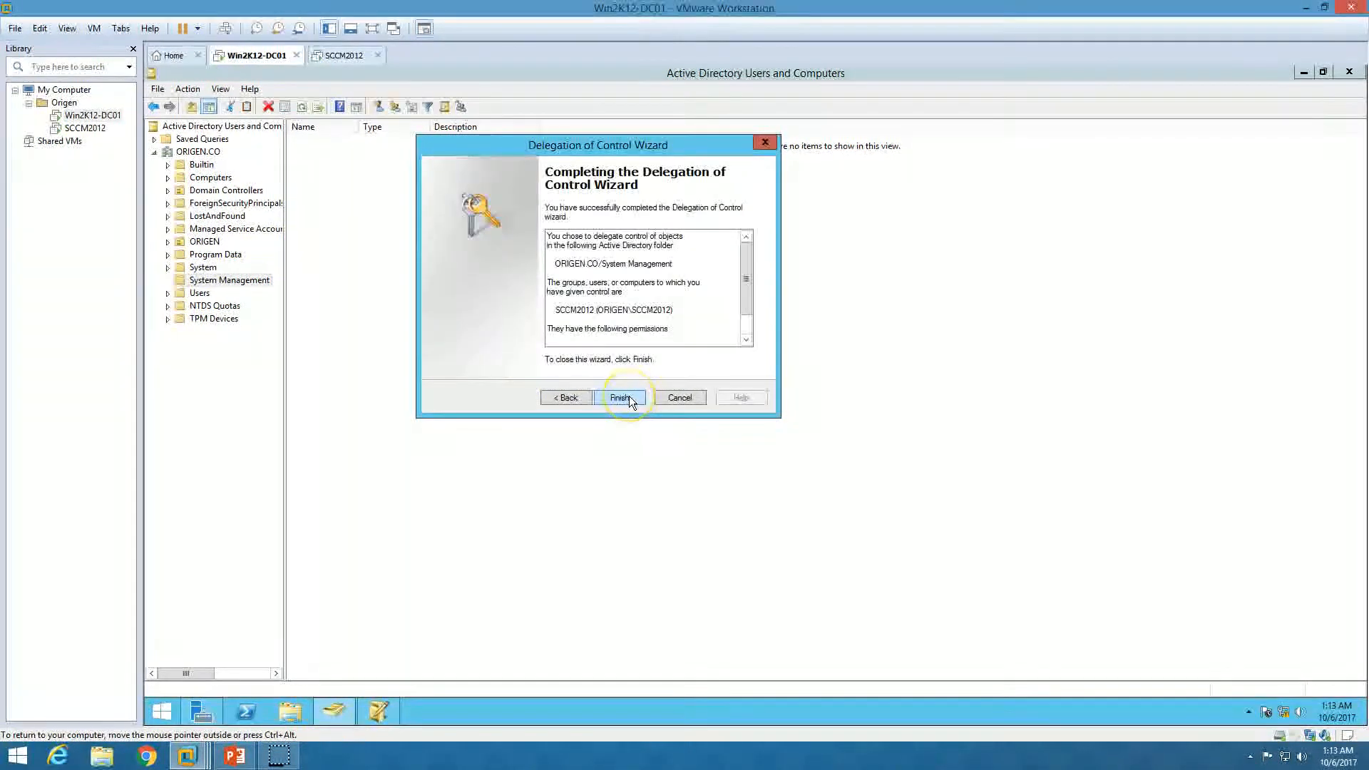
click(621, 397)
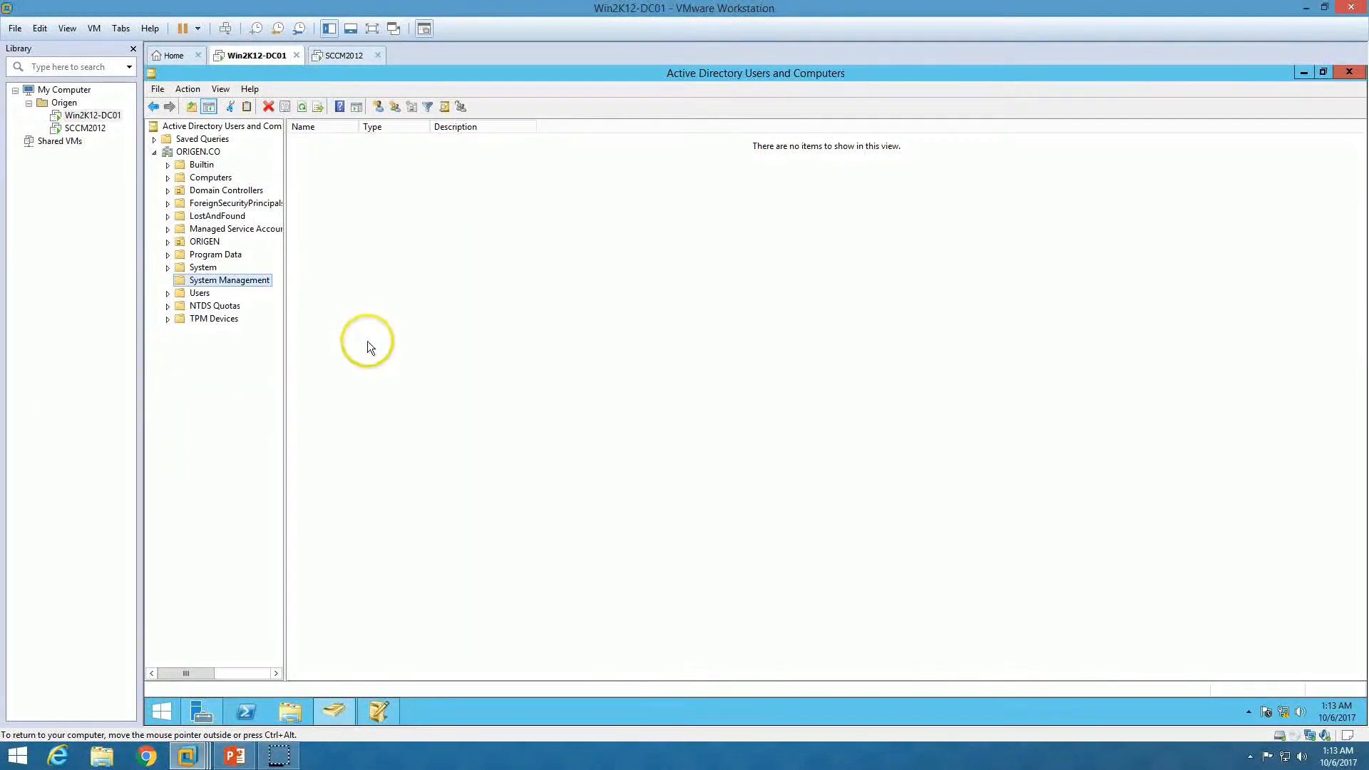
click(201, 292)
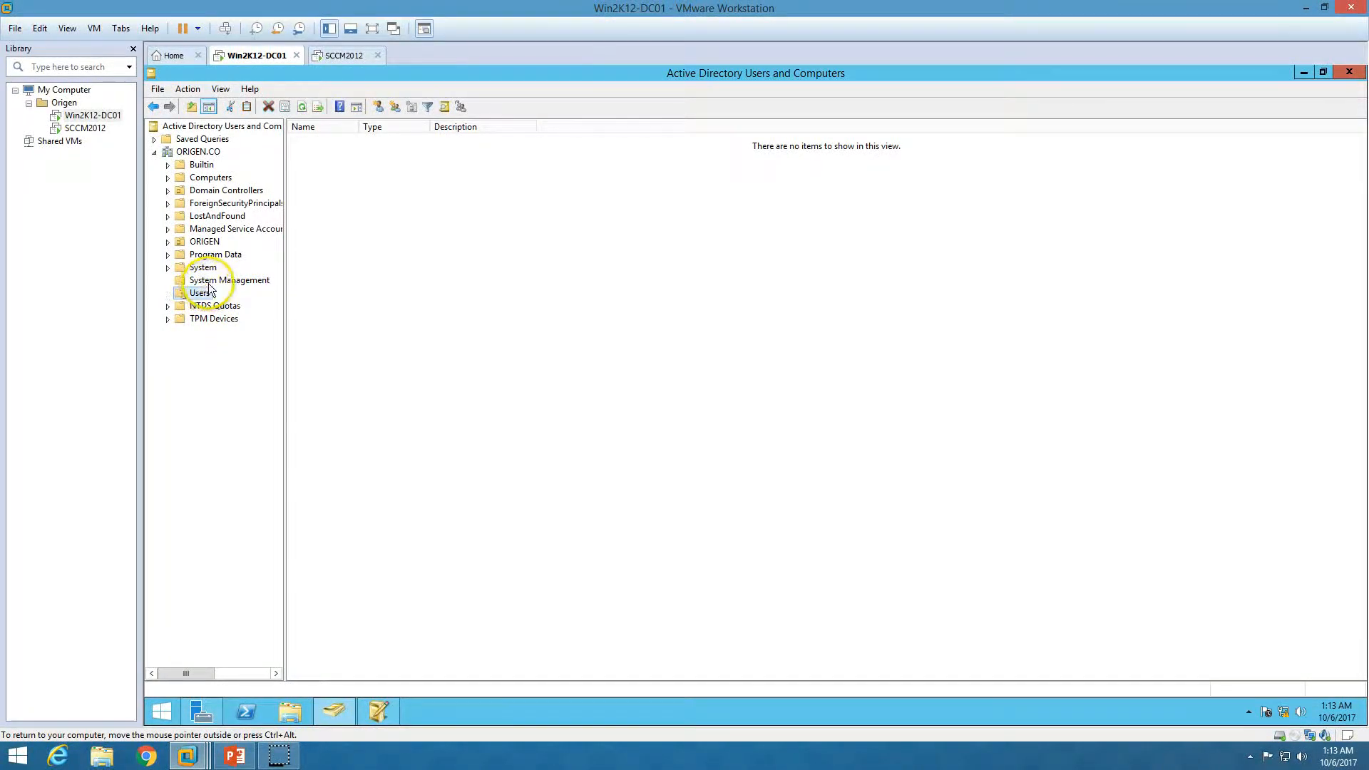
click(235, 755)
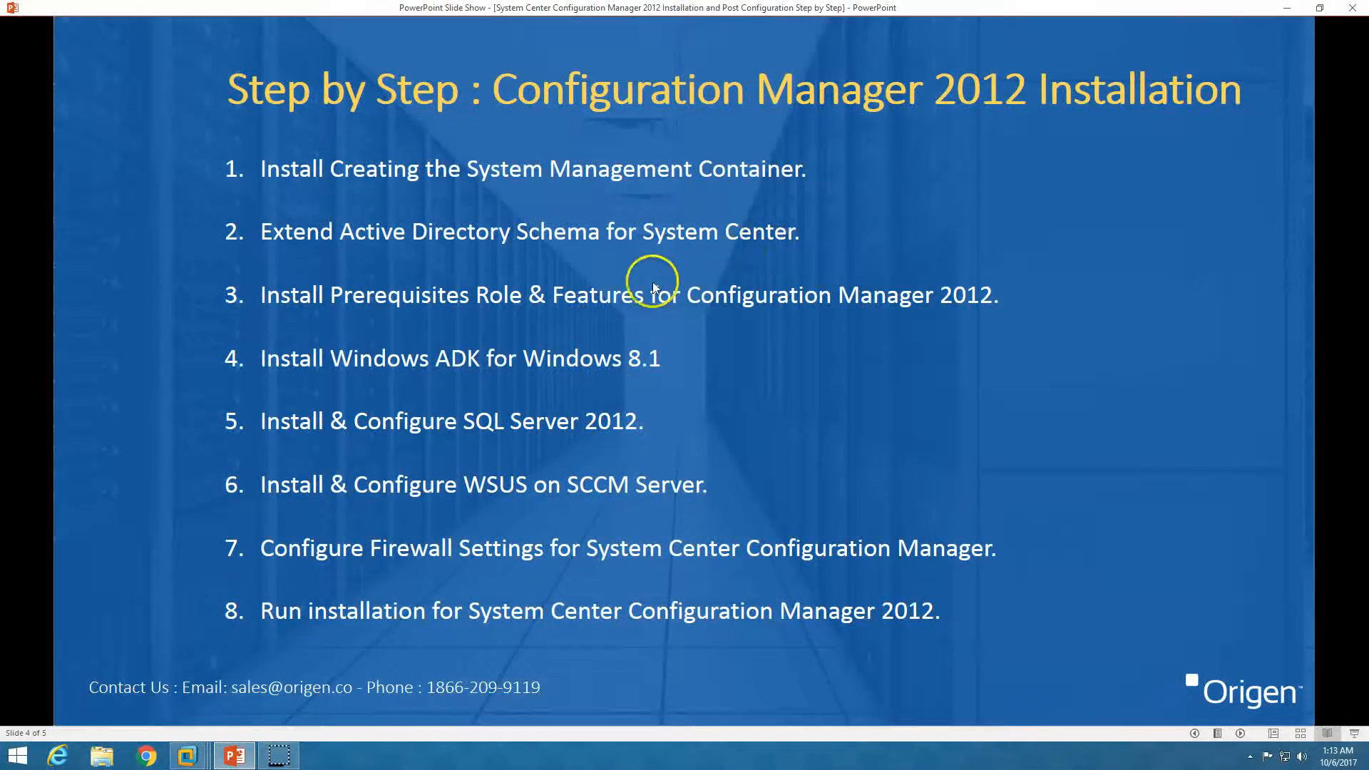
Open the SCCM DVD drive in File Explorer and browse to SMSSETUP\BIN\I386
click(234, 755)
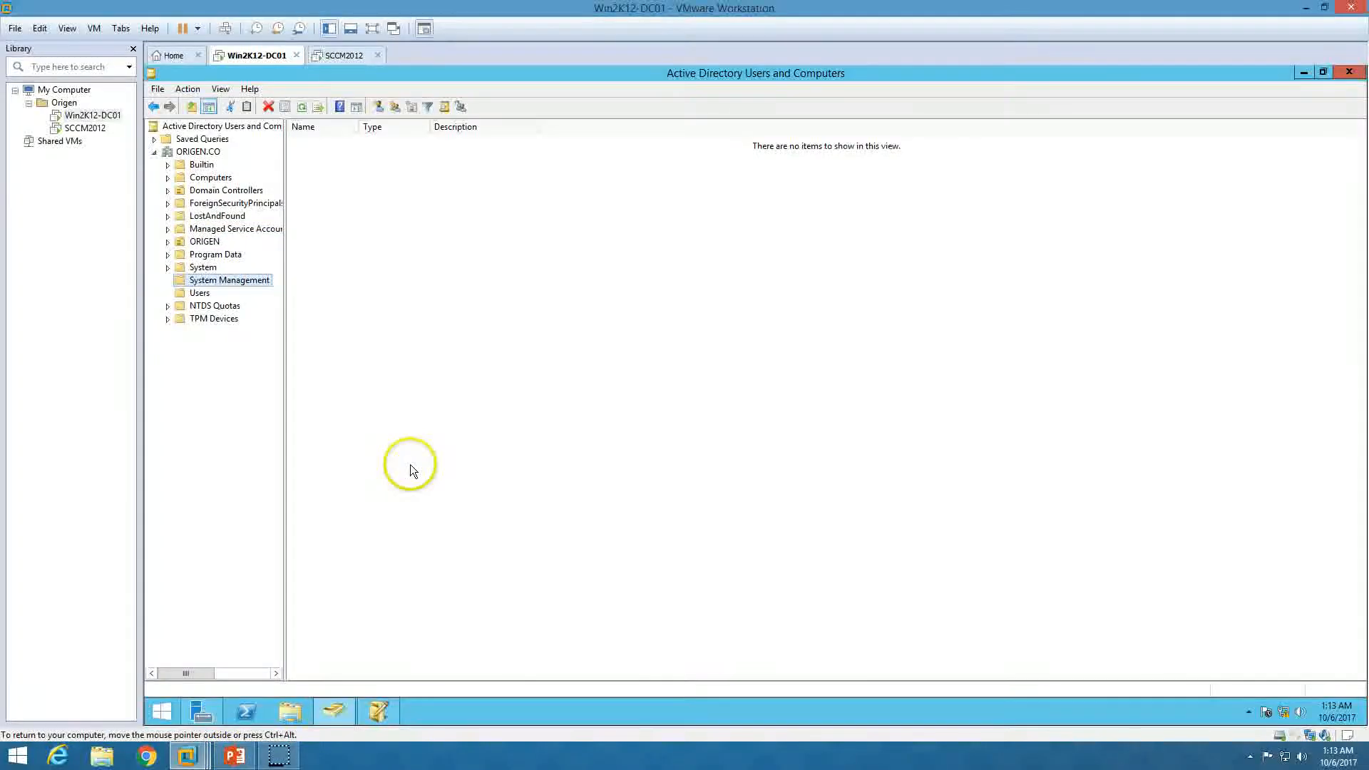
click(409, 465)
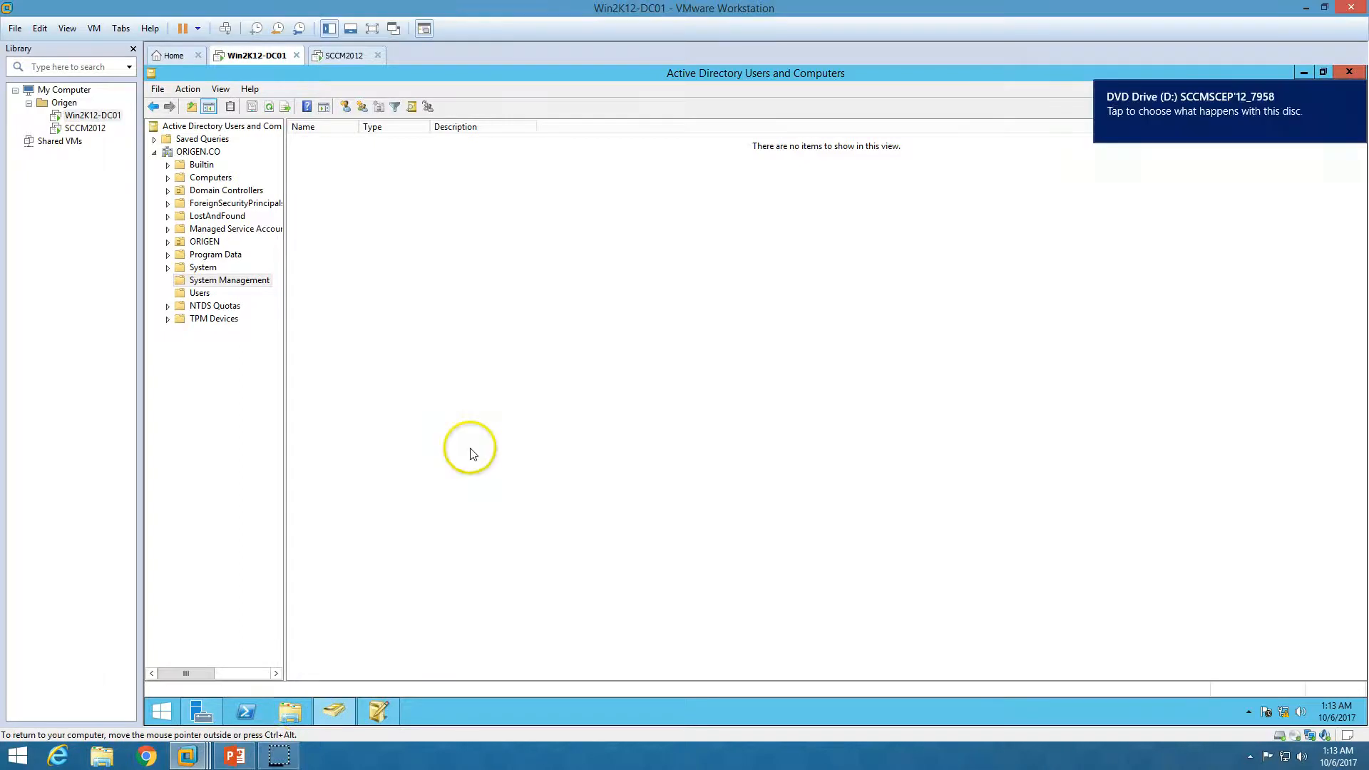
click(306, 706)
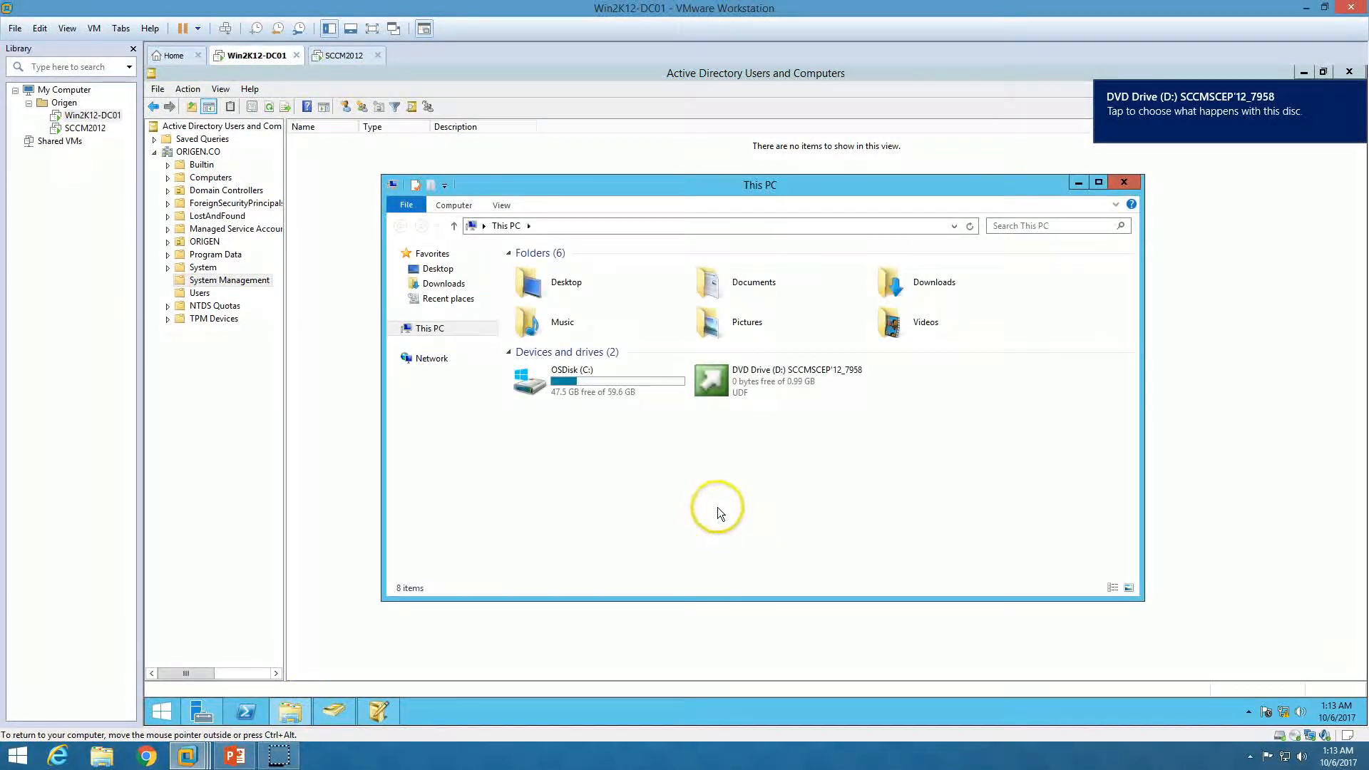
right_click(800, 378)
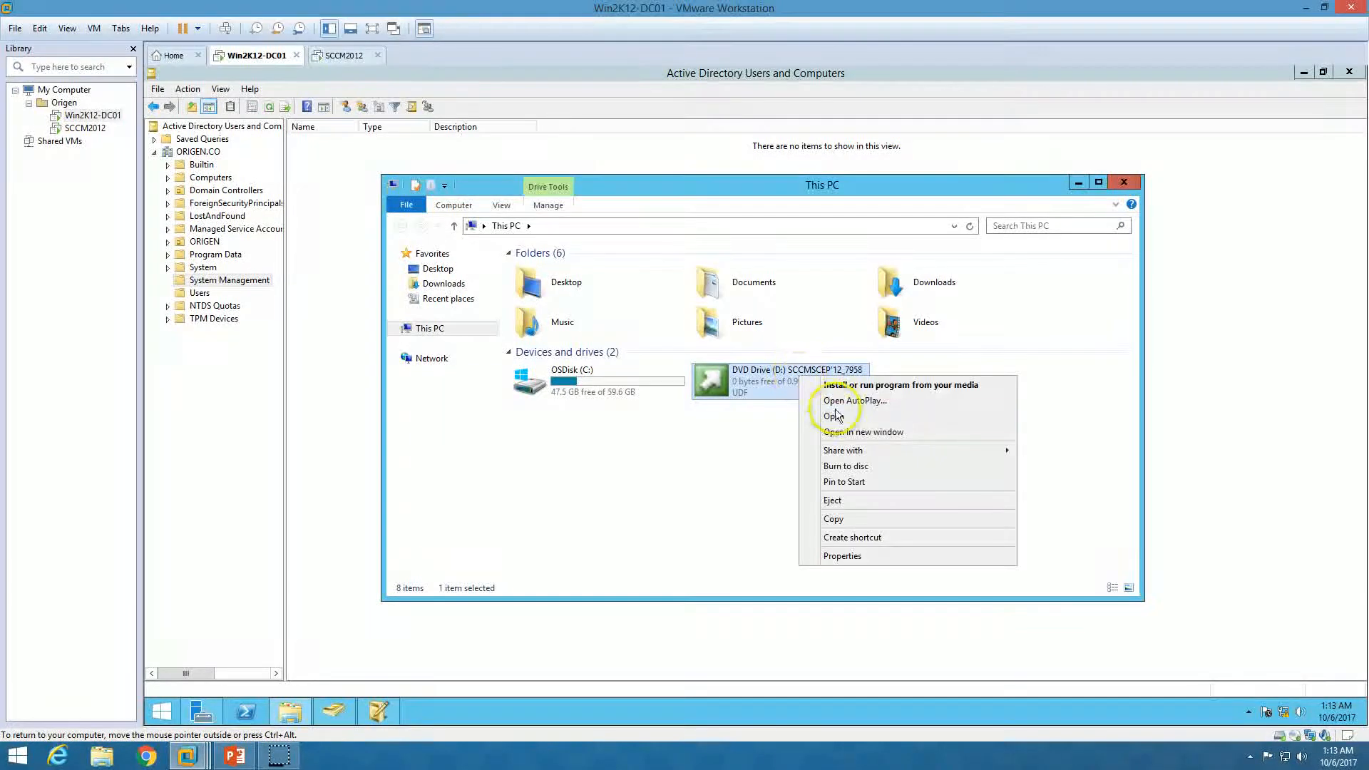
click(833, 417)
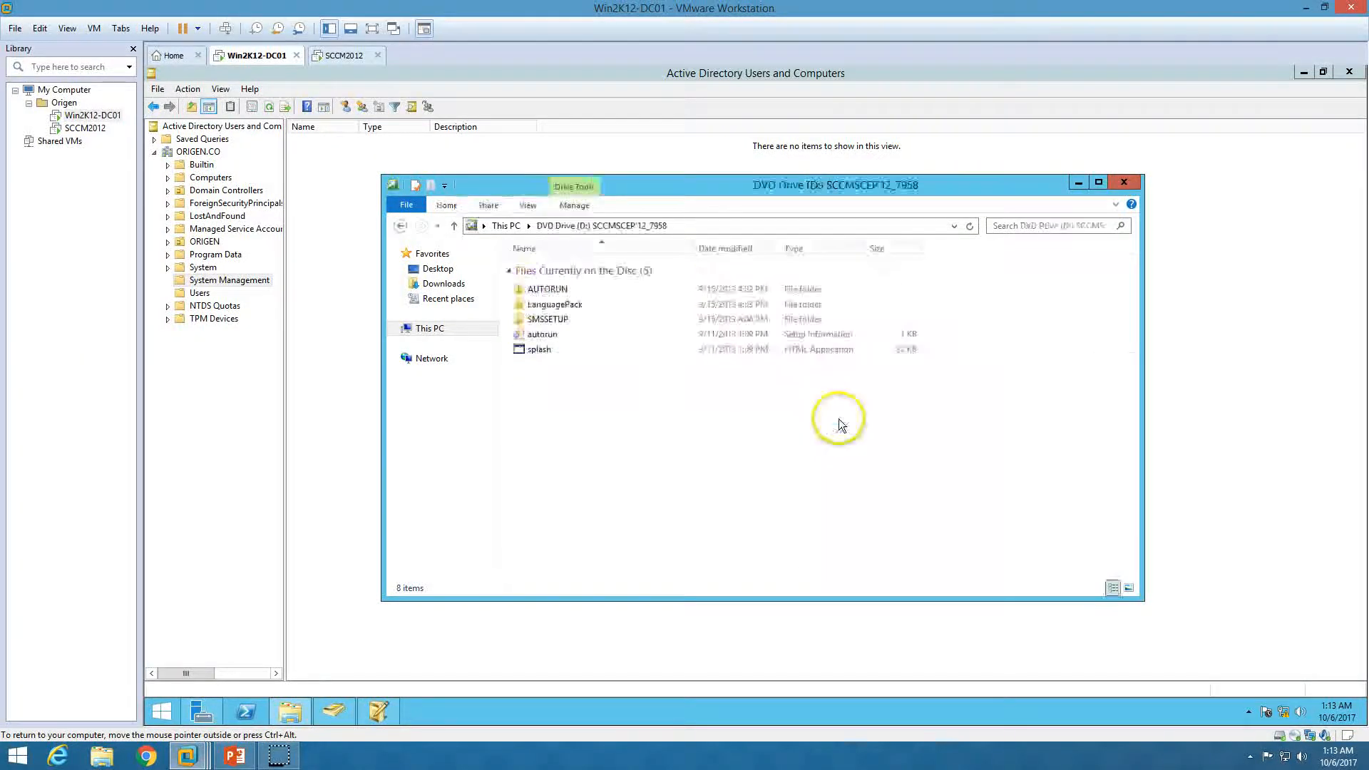
double_click(559, 321)
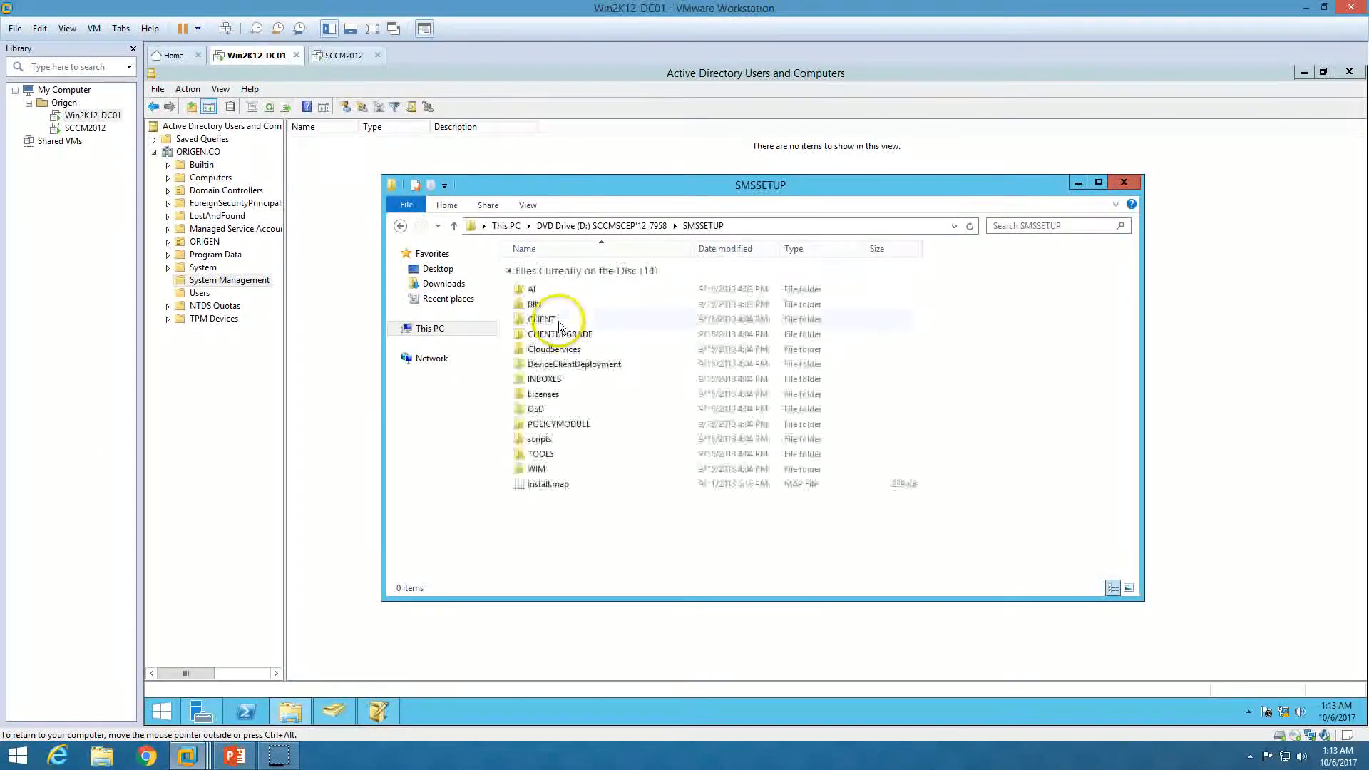
double_click(547, 303)
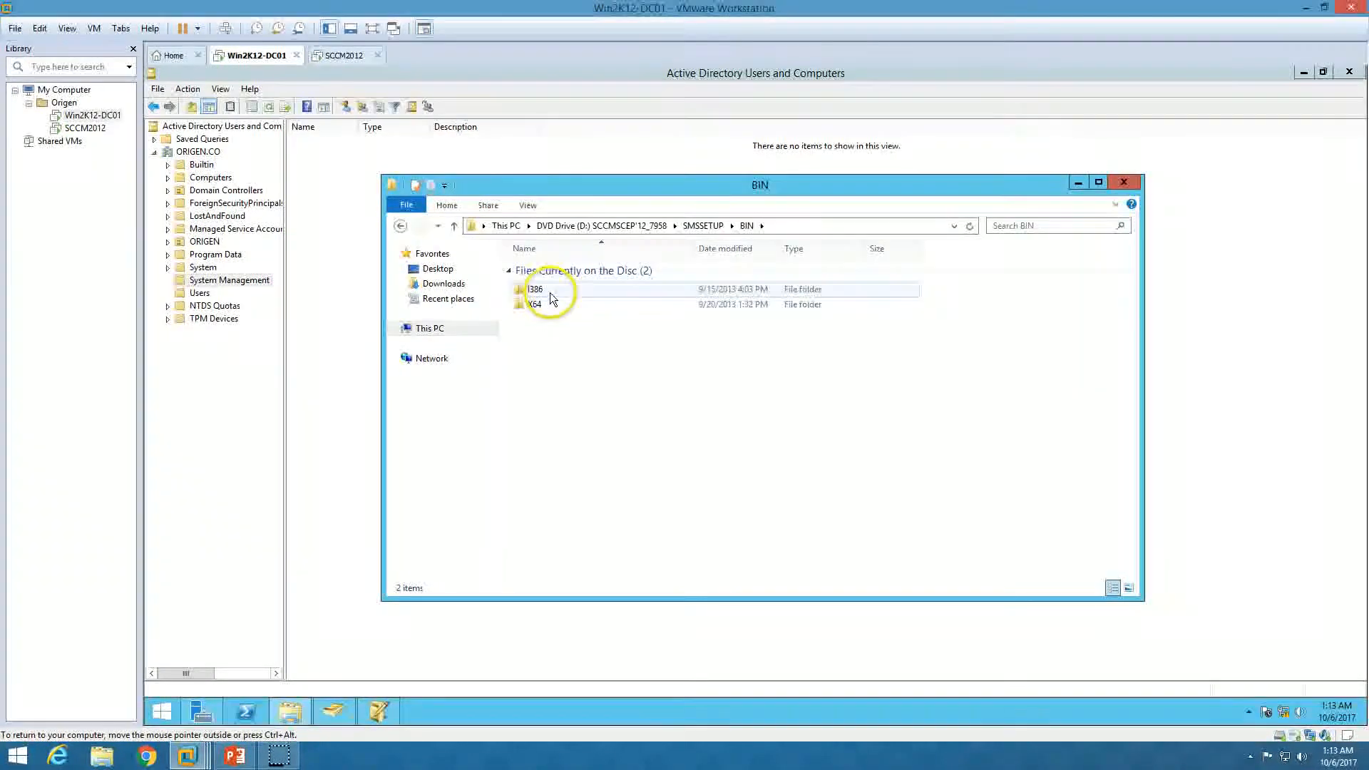
double_click(550, 292)
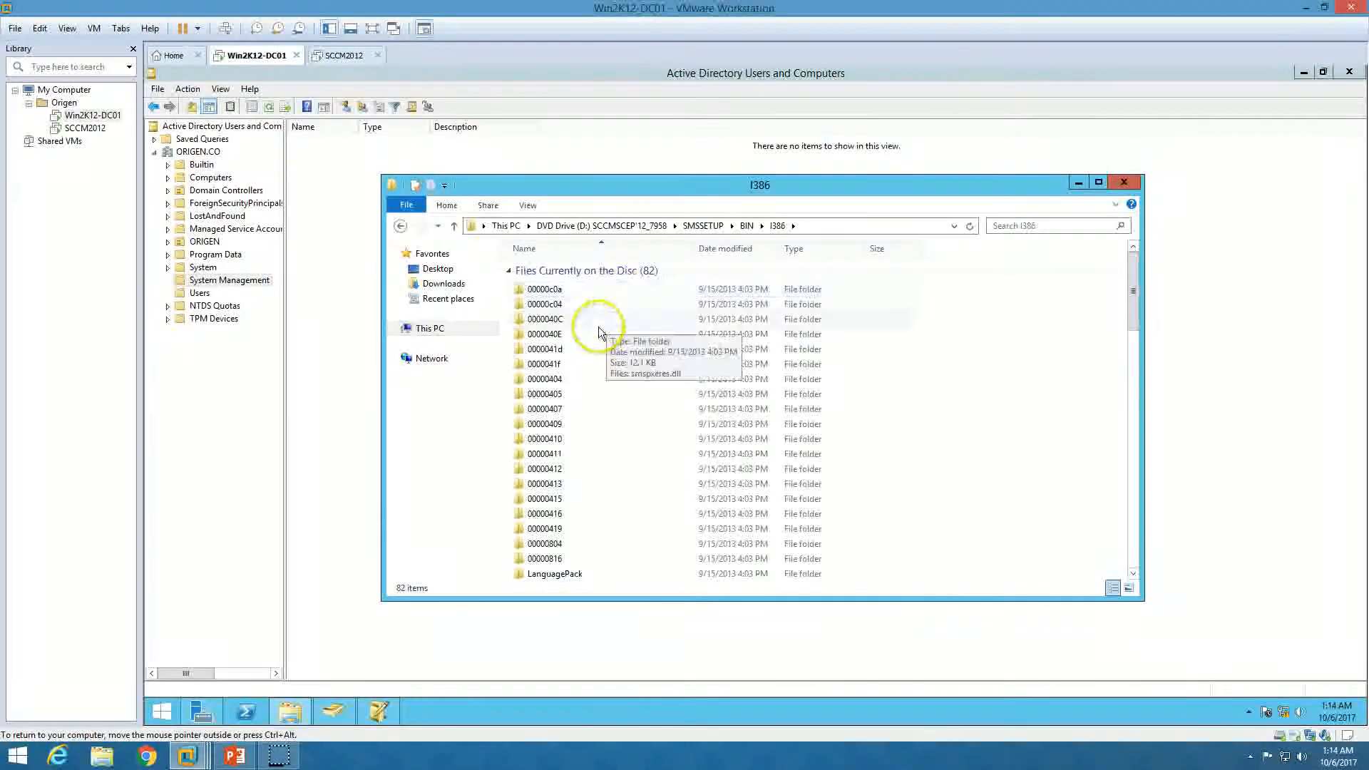
Run extadsch.exe from the I386 folder to extend the Active Directory schema
click(598, 330)
key(e)
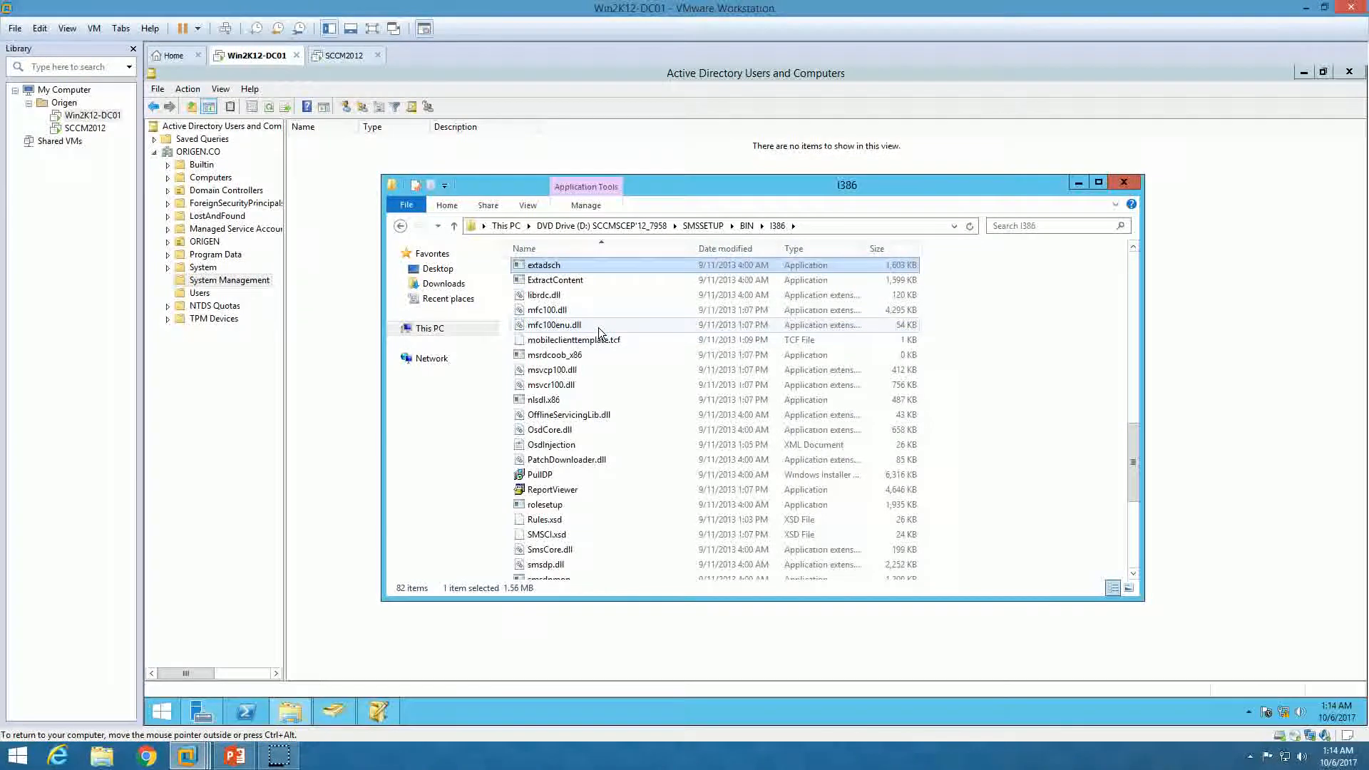
click(569, 268)
right_click(568, 269)
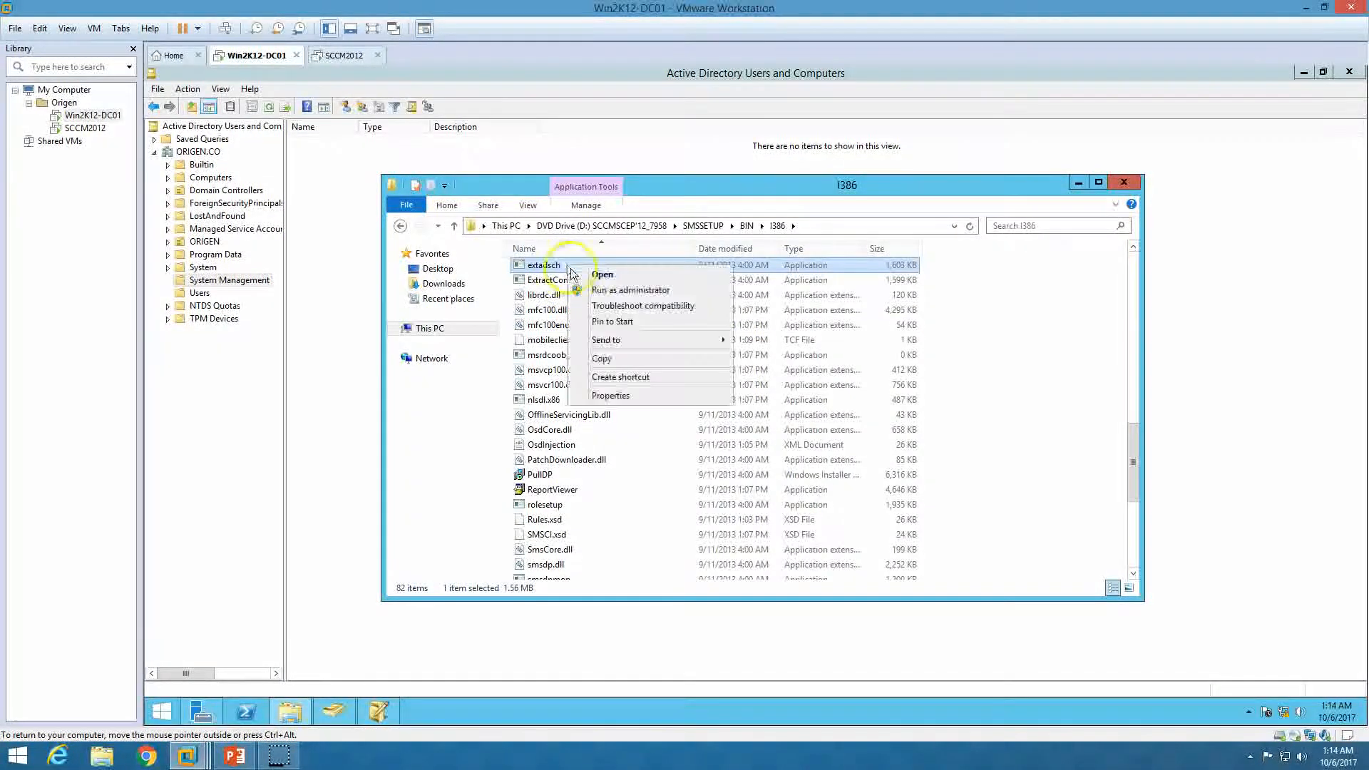
click(590, 276)
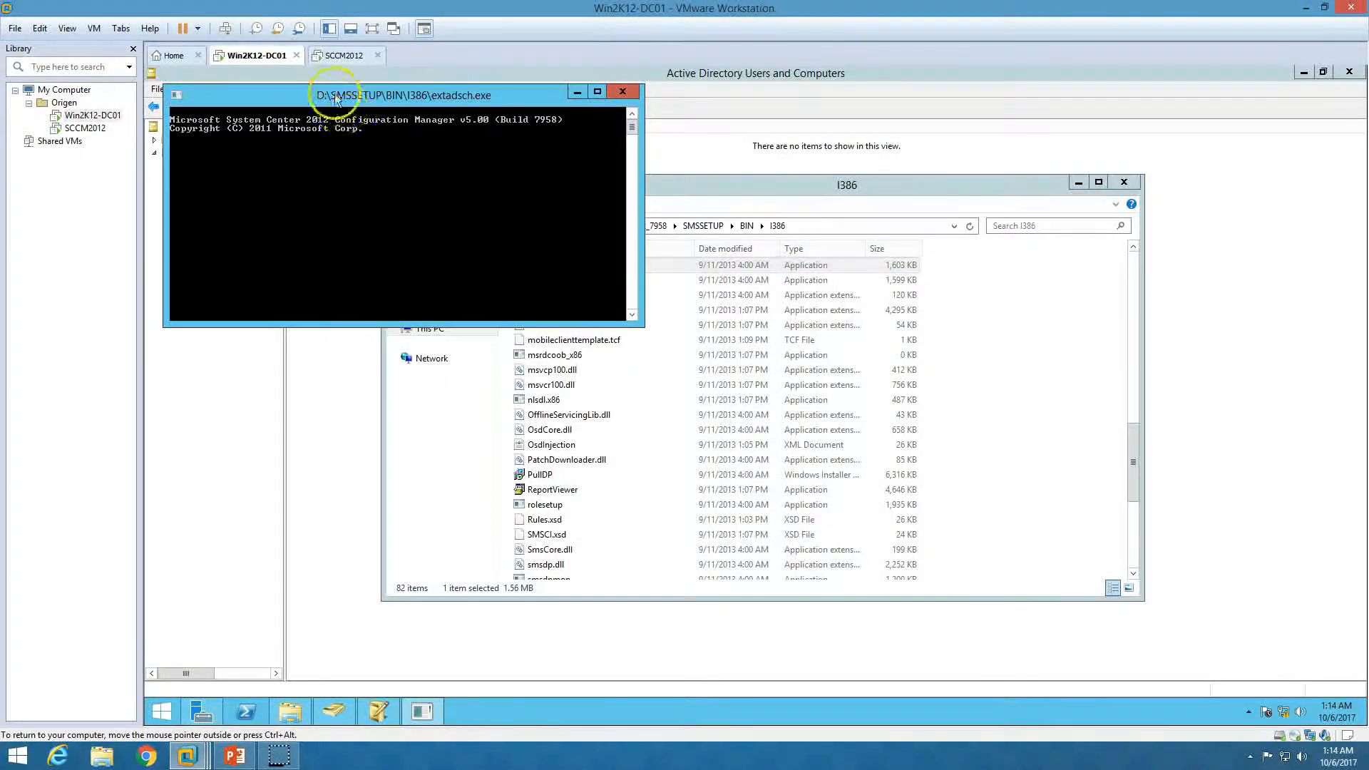
click(436, 329)
Open ExtADSch.txt on OSDisk (C:) and confirm the schema extension succeeded
double_click(617, 383)
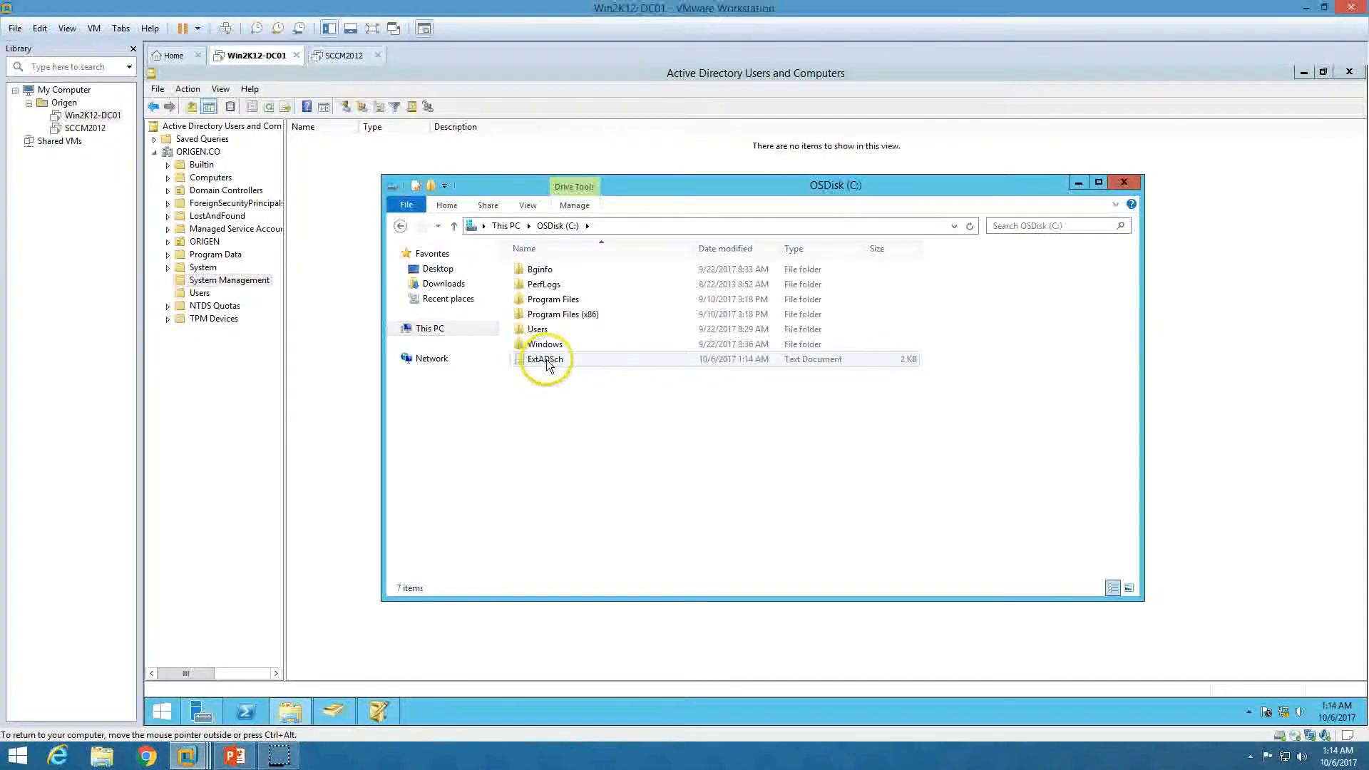
double_click(574, 361)
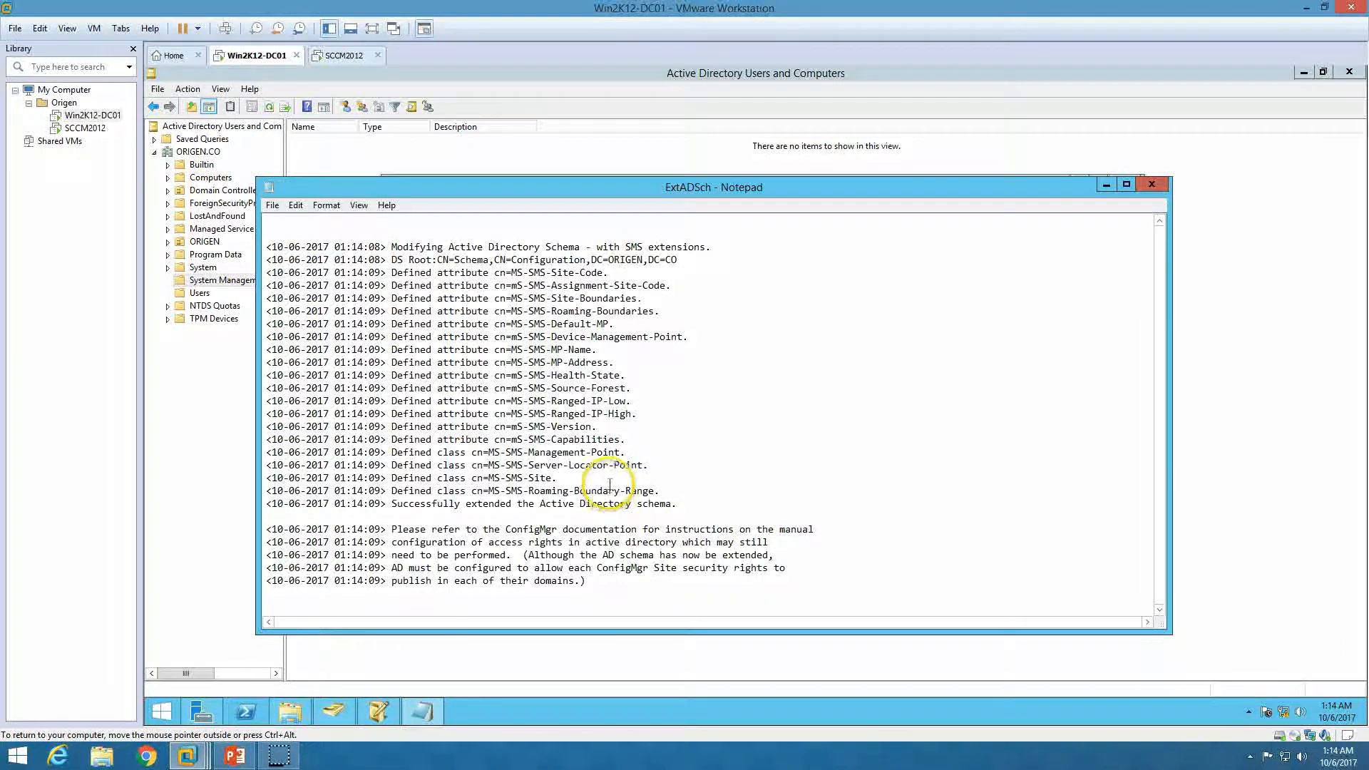
drag(392, 503, 301, 247)
click(841, 403)
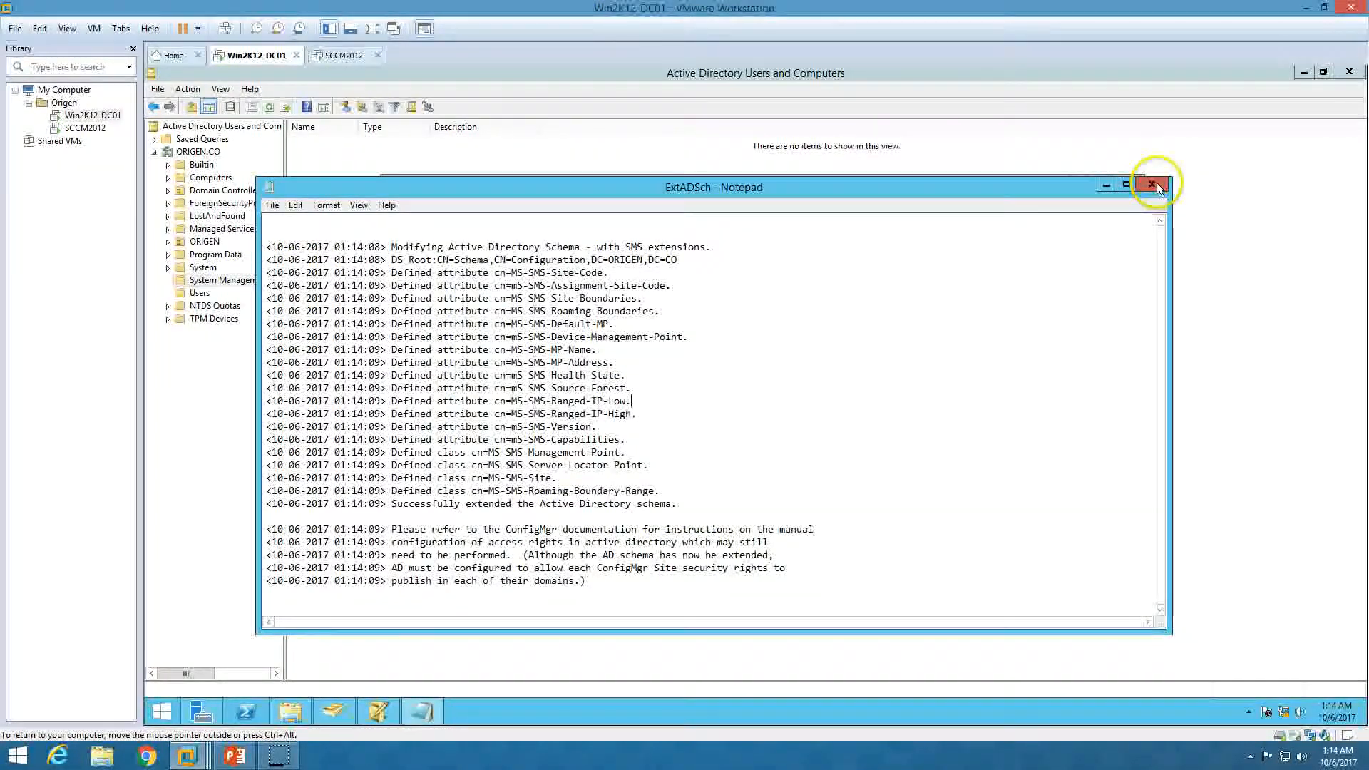
Close Notepad, File Explorer and Active Directory Users and Computers
click(1152, 184)
click(1117, 183)
click(1341, 78)
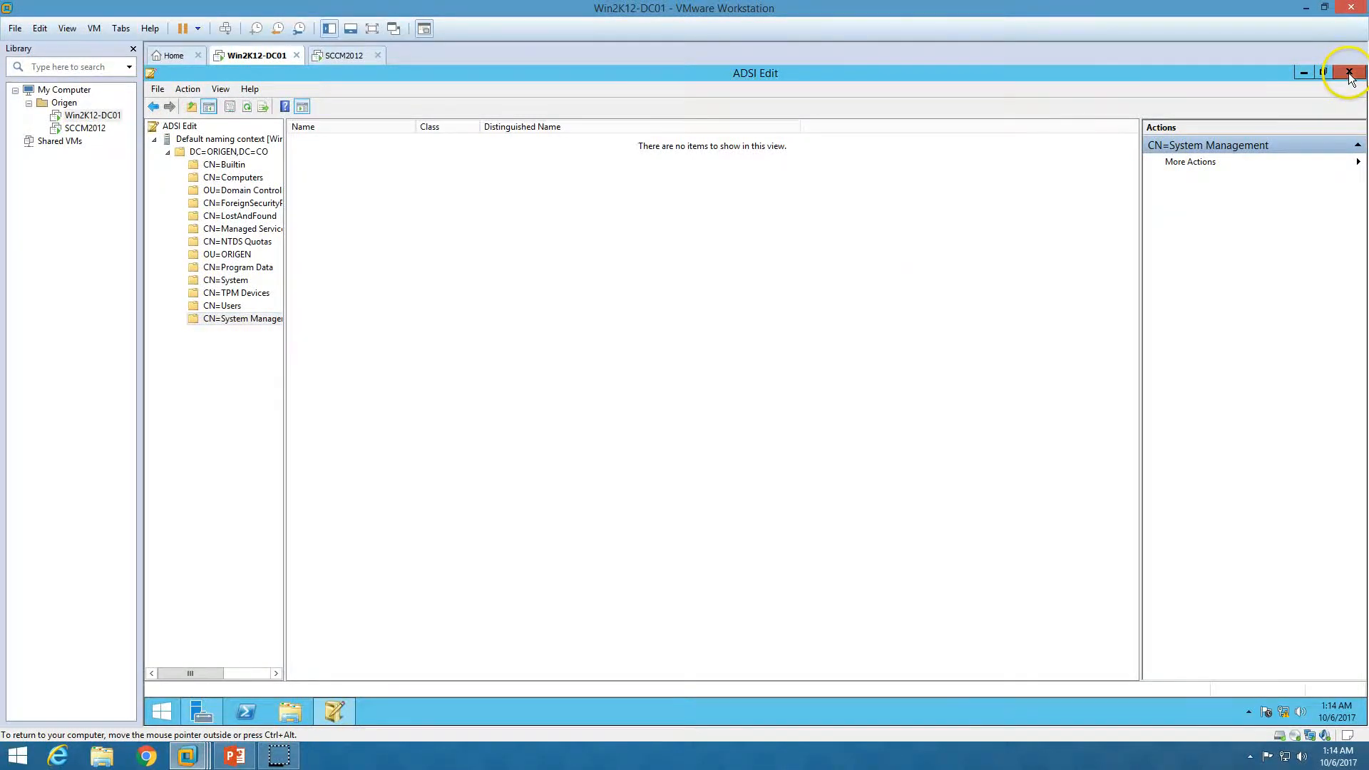
Close ADSI Edit, glance at the installation slide, then bring up the SCCM2012 virtual machine
click(1350, 72)
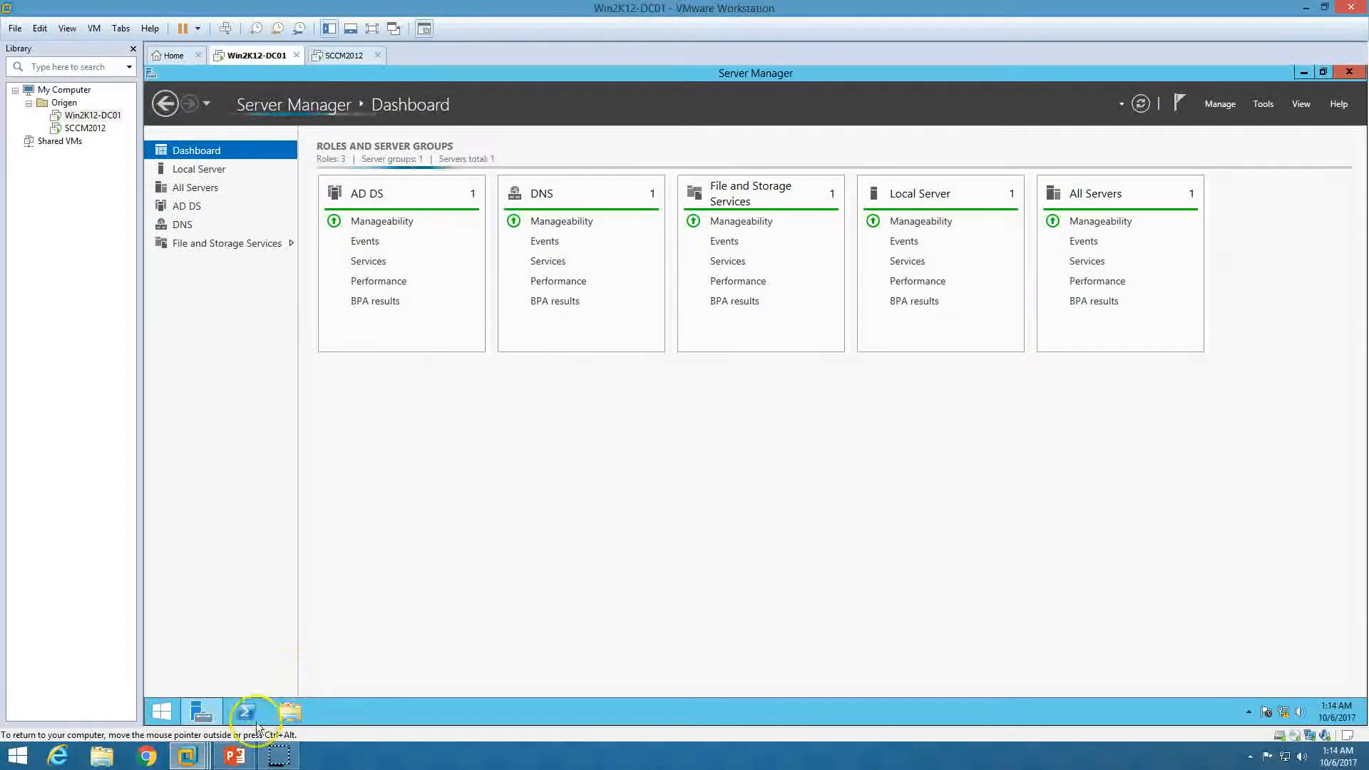
click(234, 755)
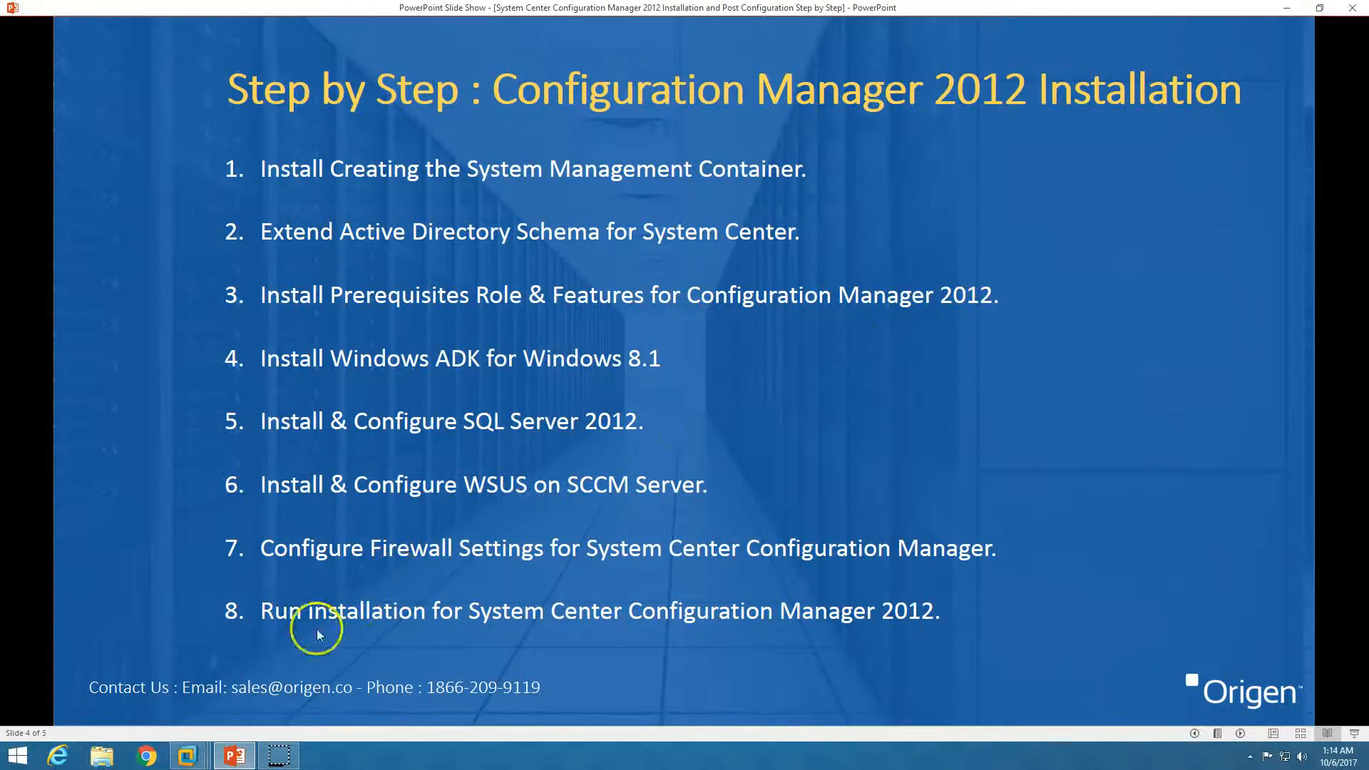
click(234, 755)
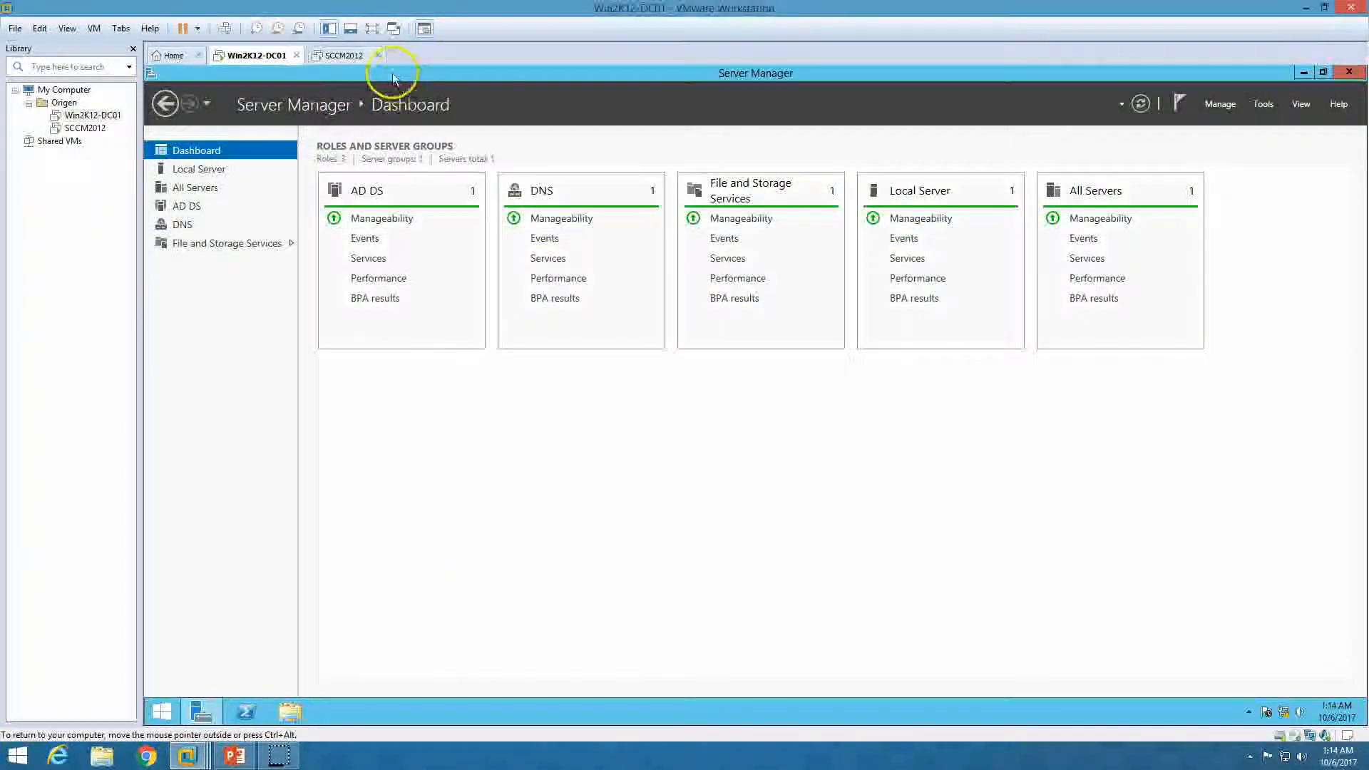
click(345, 56)
On SCCM2012, close Command Prompt and open the Roles text file from Downloads
click(910, 182)
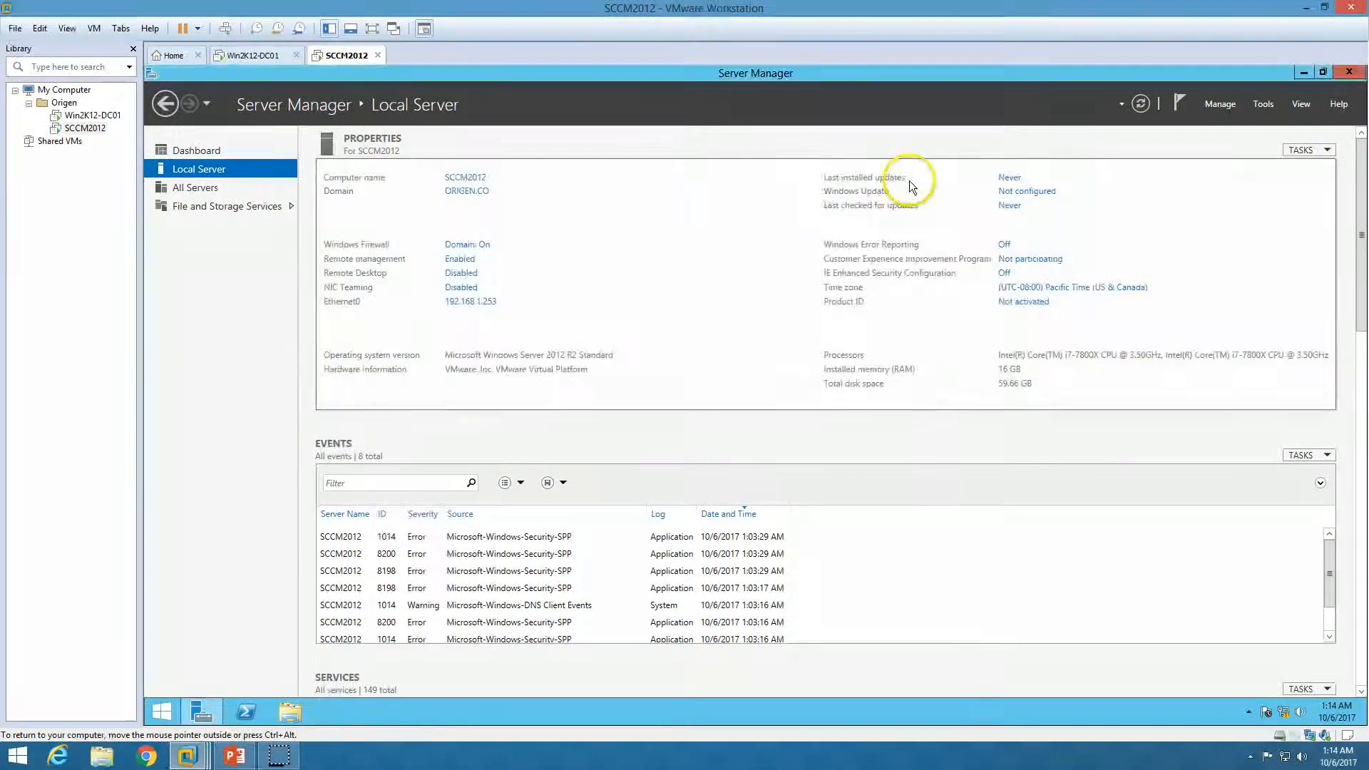
click(221, 151)
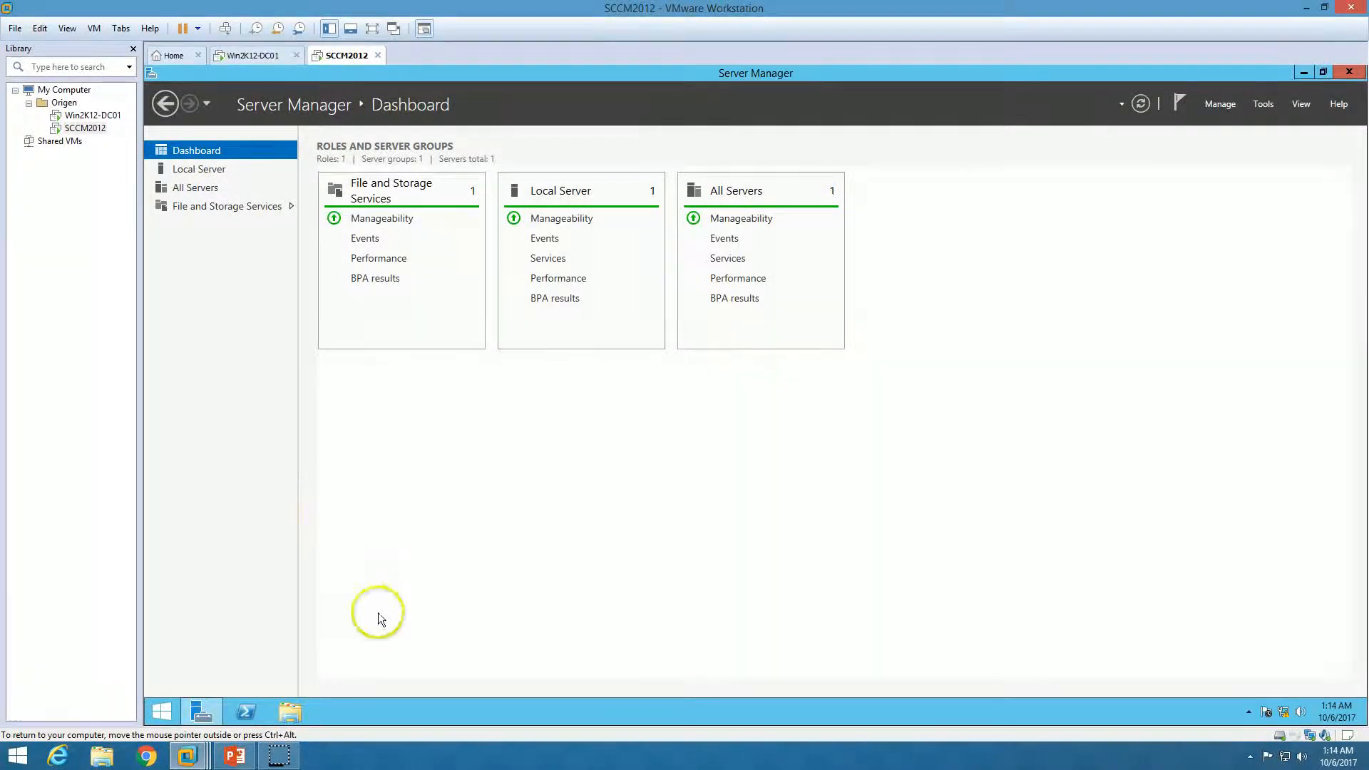
click(288, 716)
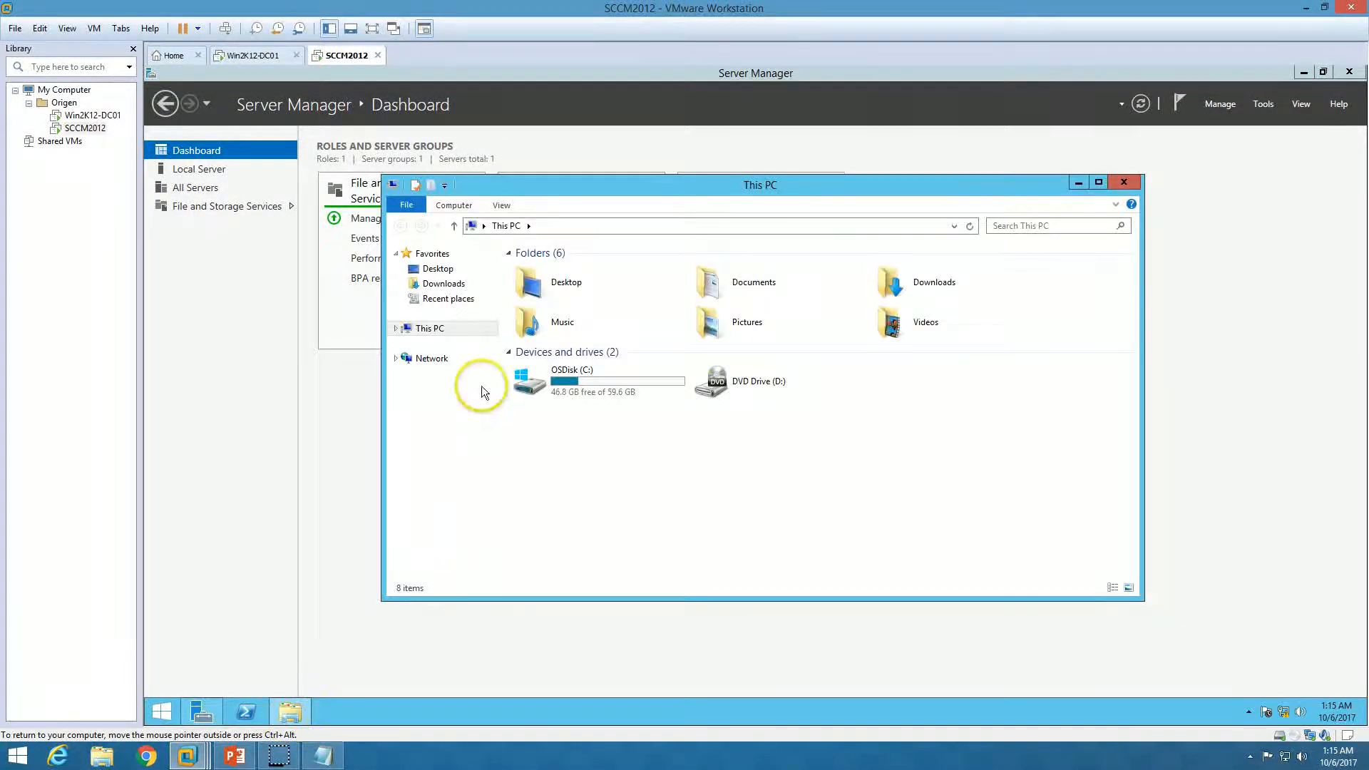
click(443, 283)
double_click(516, 271)
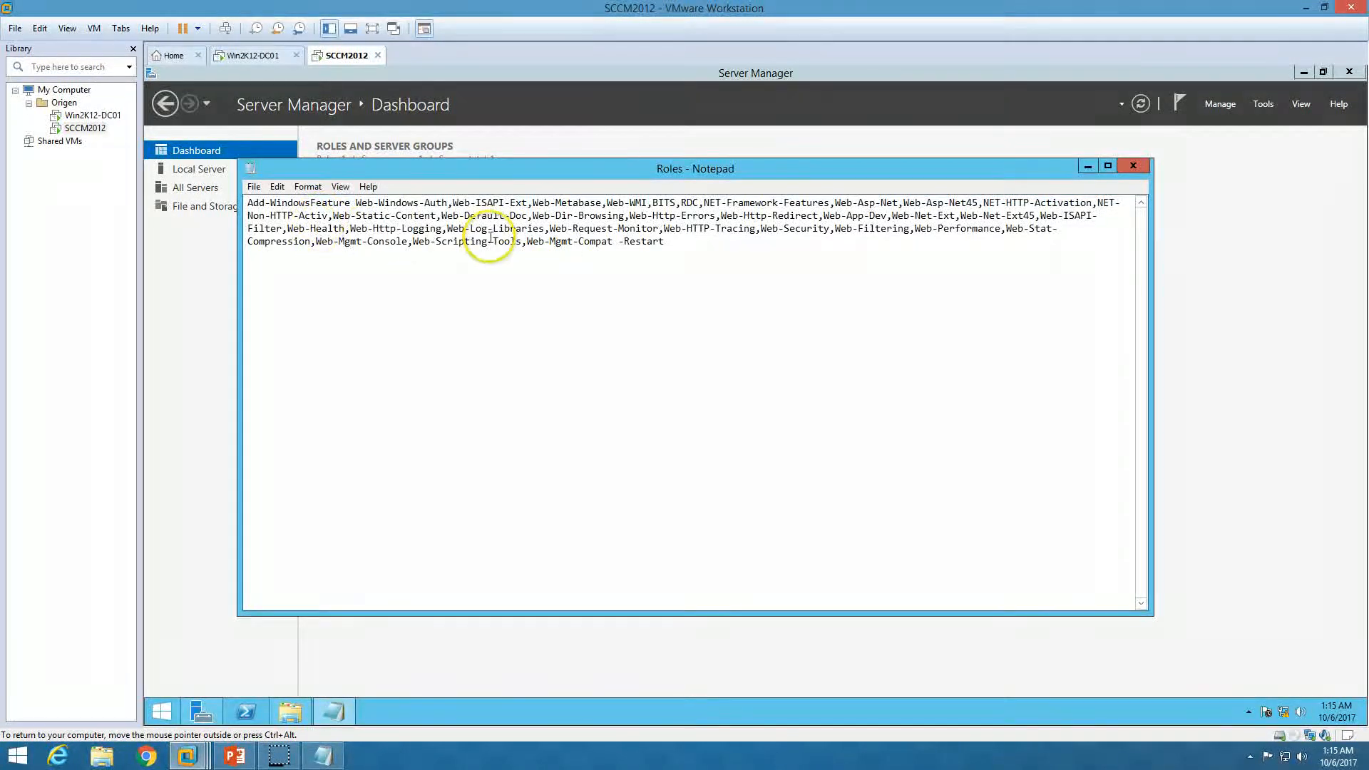
Copy the Add-WindowsFeature command, minimise Notepad and close the Downloads window
drag(248, 205, 666, 241)
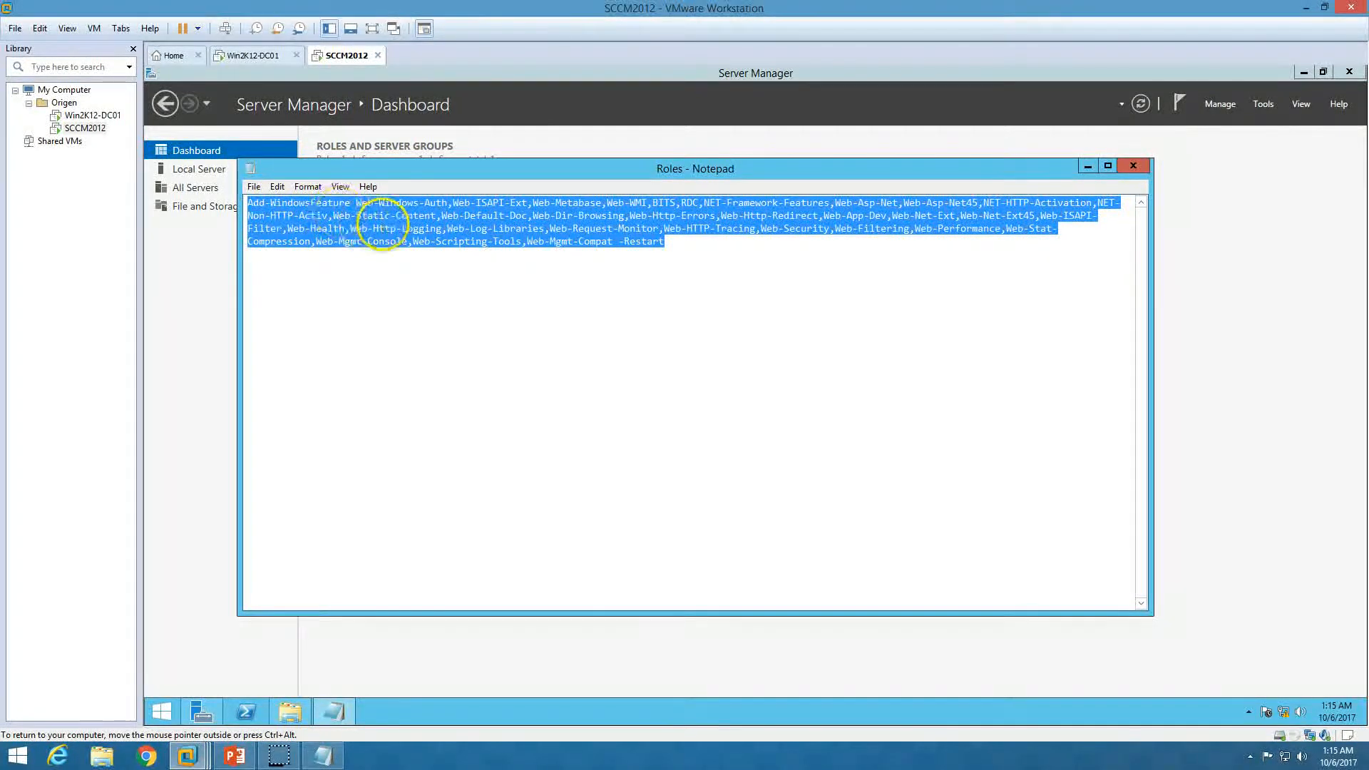
click(384, 229)
key(ctrl+a)
key(ctrl+c)
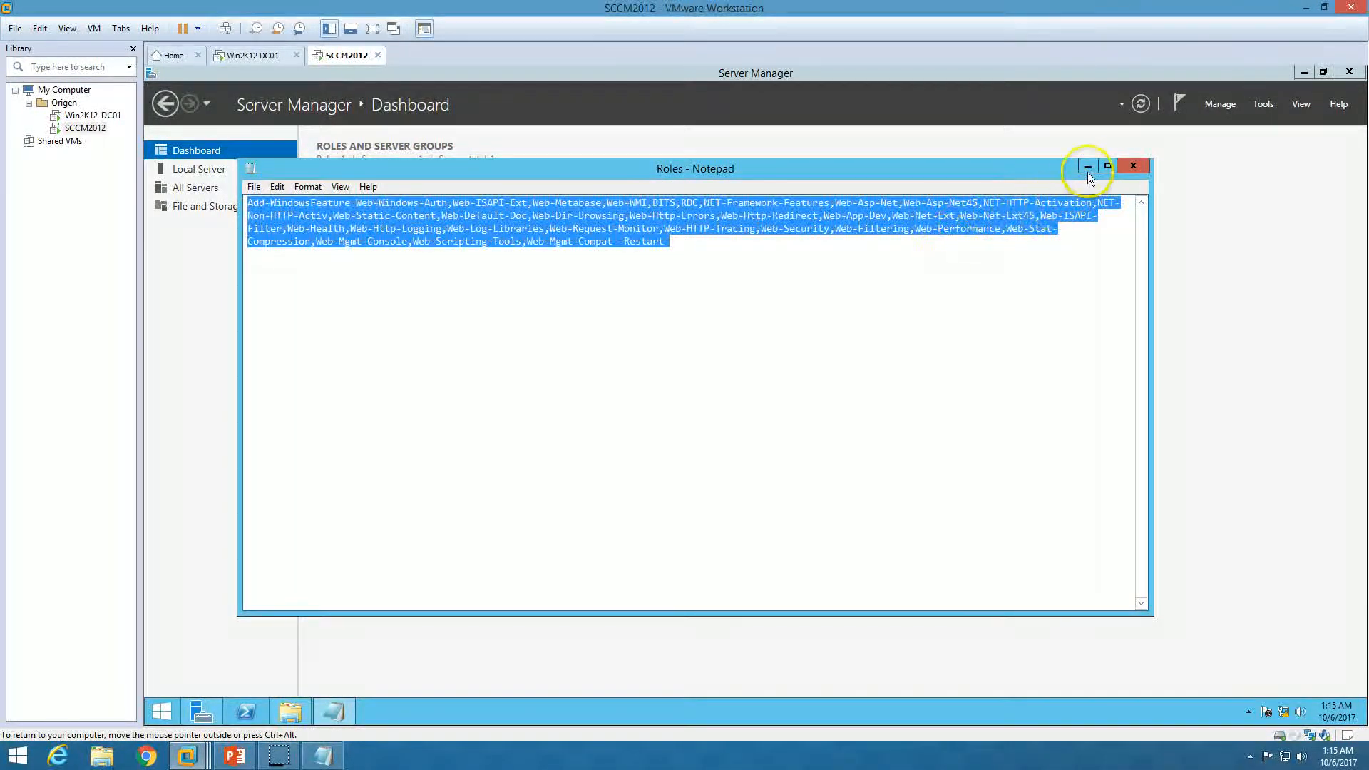
click(1092, 166)
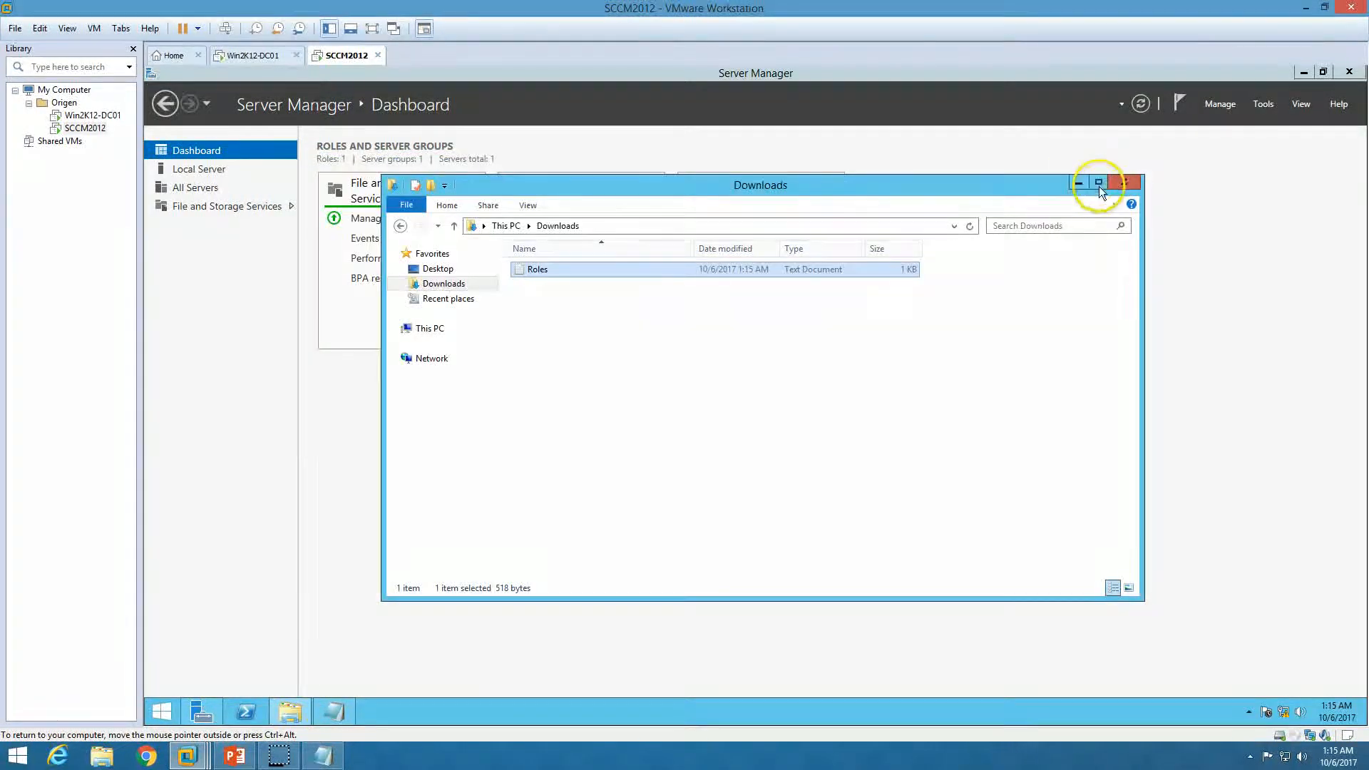
click(1123, 178)
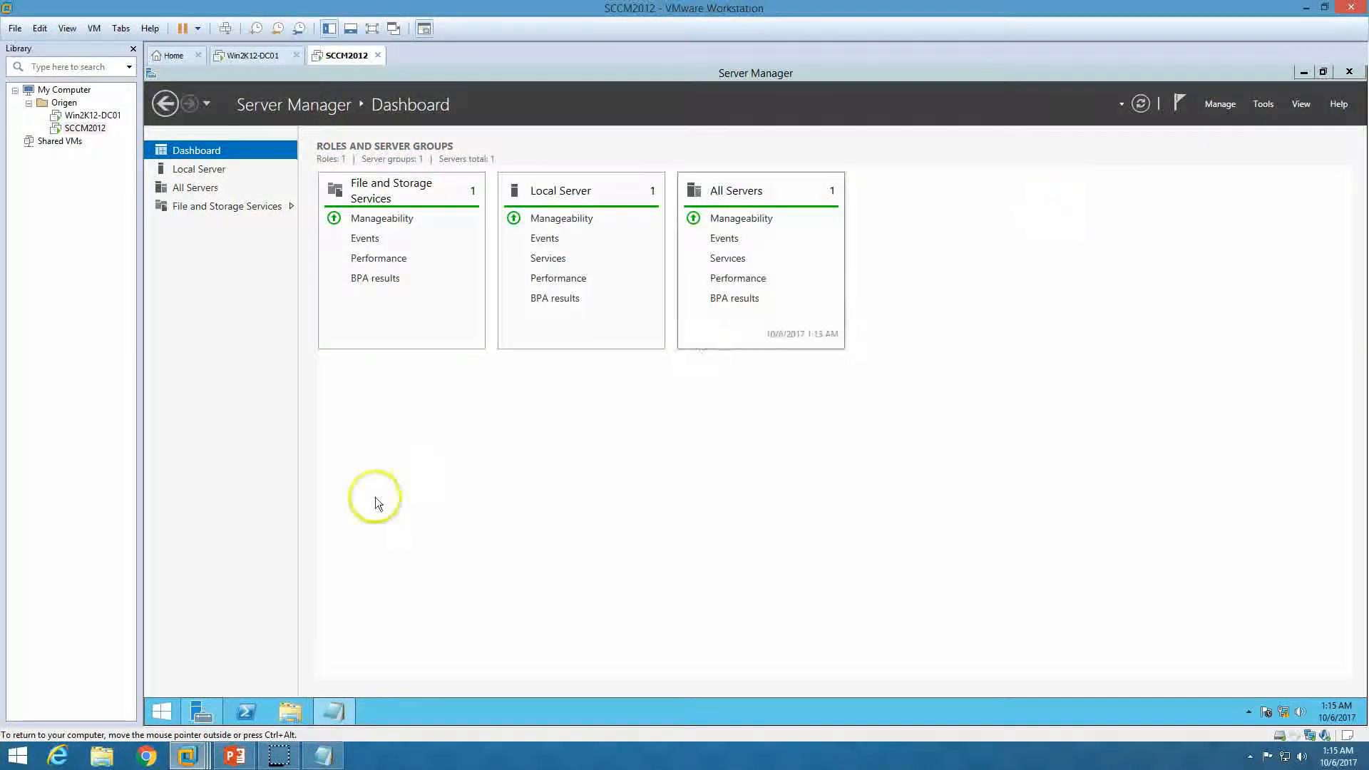
Run the pasted Add-WindowsFeature command in an administrator PowerShell on SCCM2012
right_click(248, 710)
right_click(271, 663)
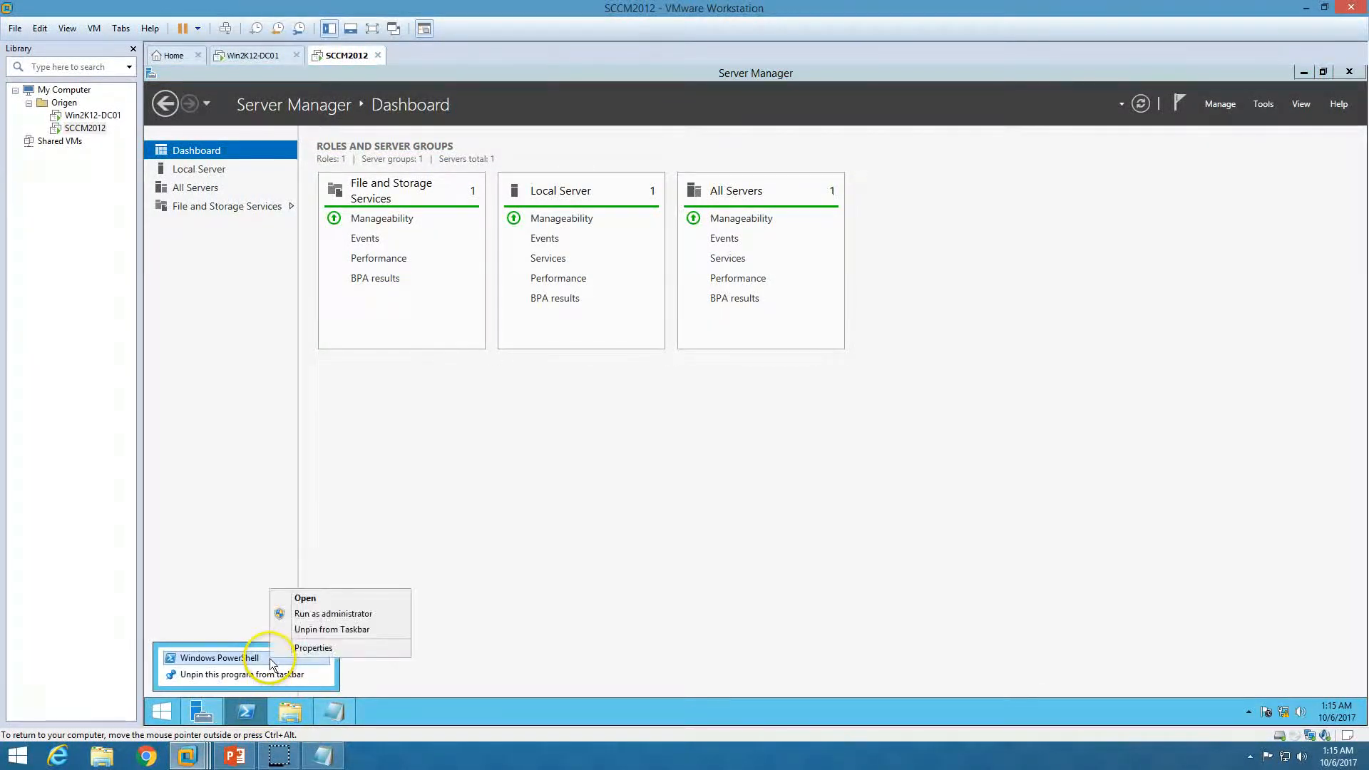
click(335, 615)
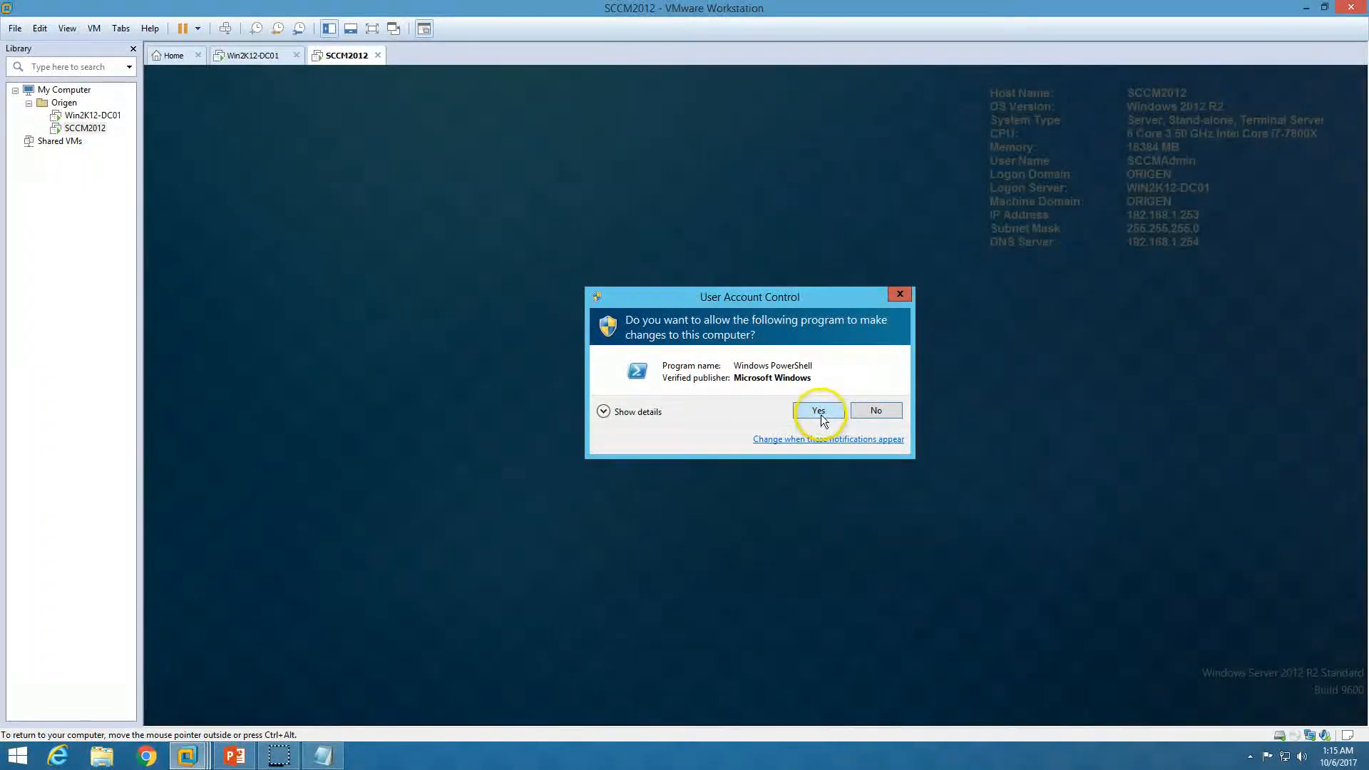
click(818, 411)
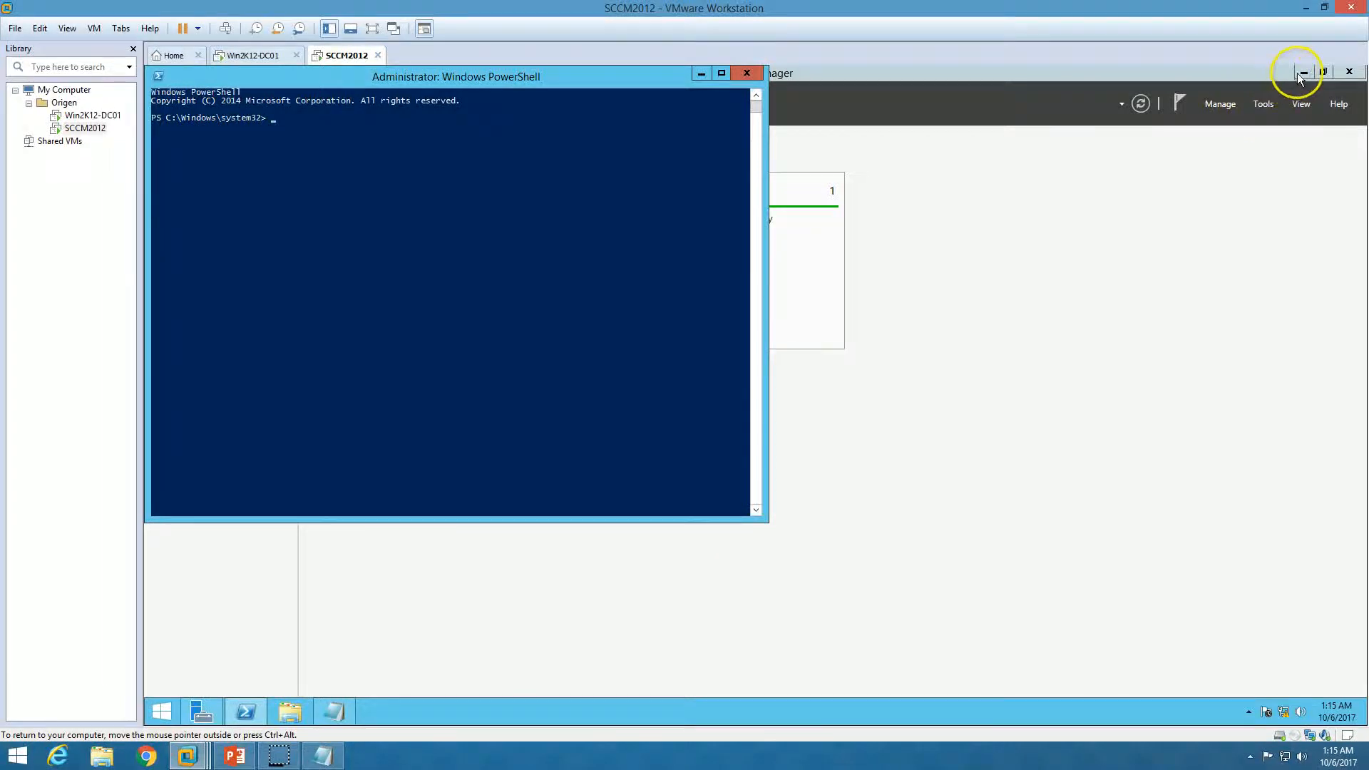
click(1300, 77)
right_click(511, 230)
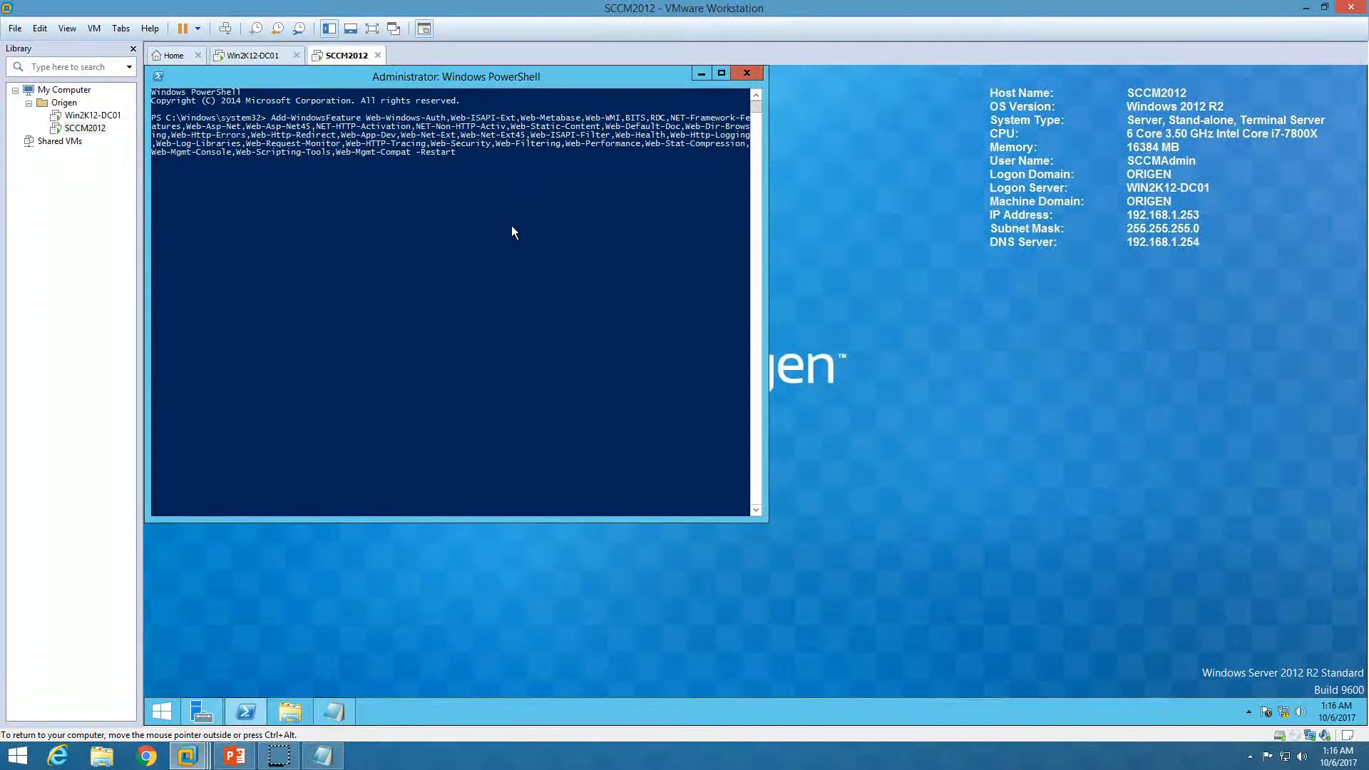
key(Return)
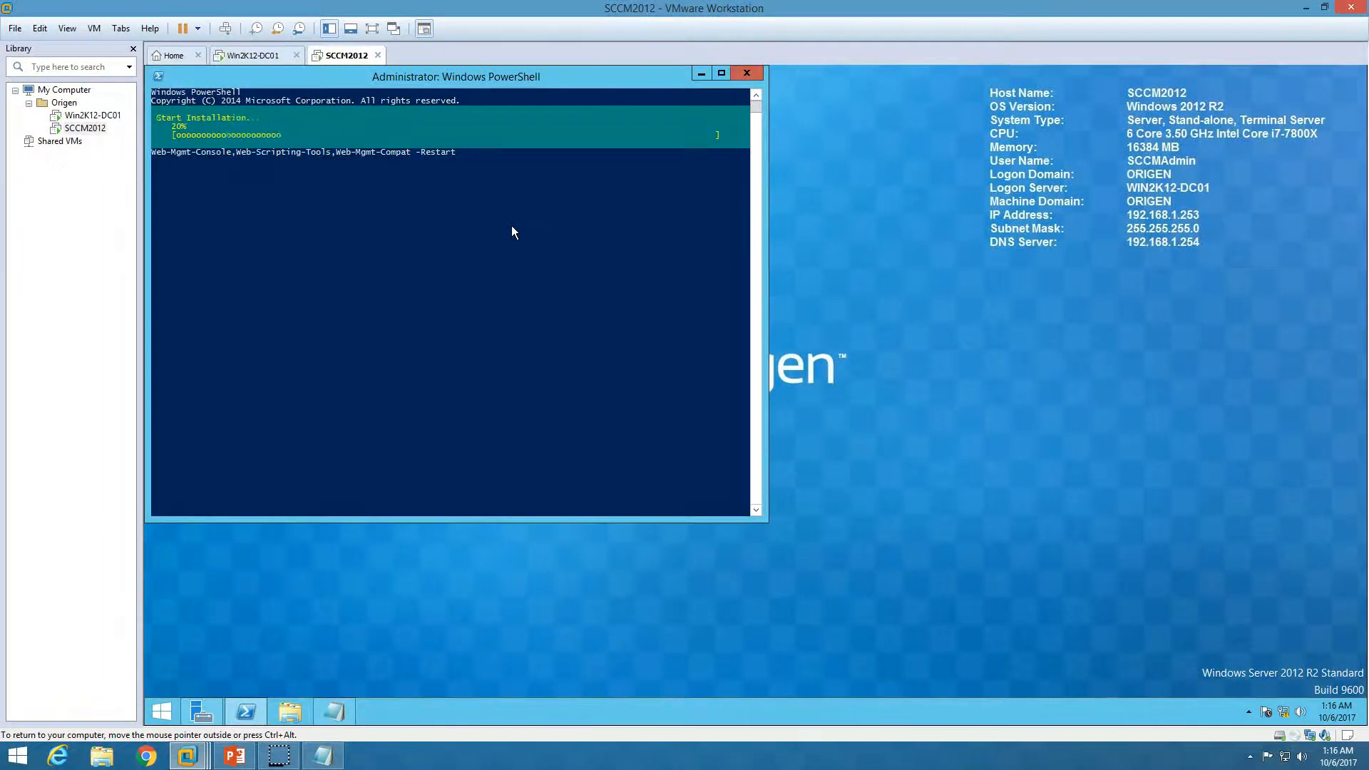
Highlight the feature names in the Roles notes, move the notes aside, and return to the slide show
click(336, 713)
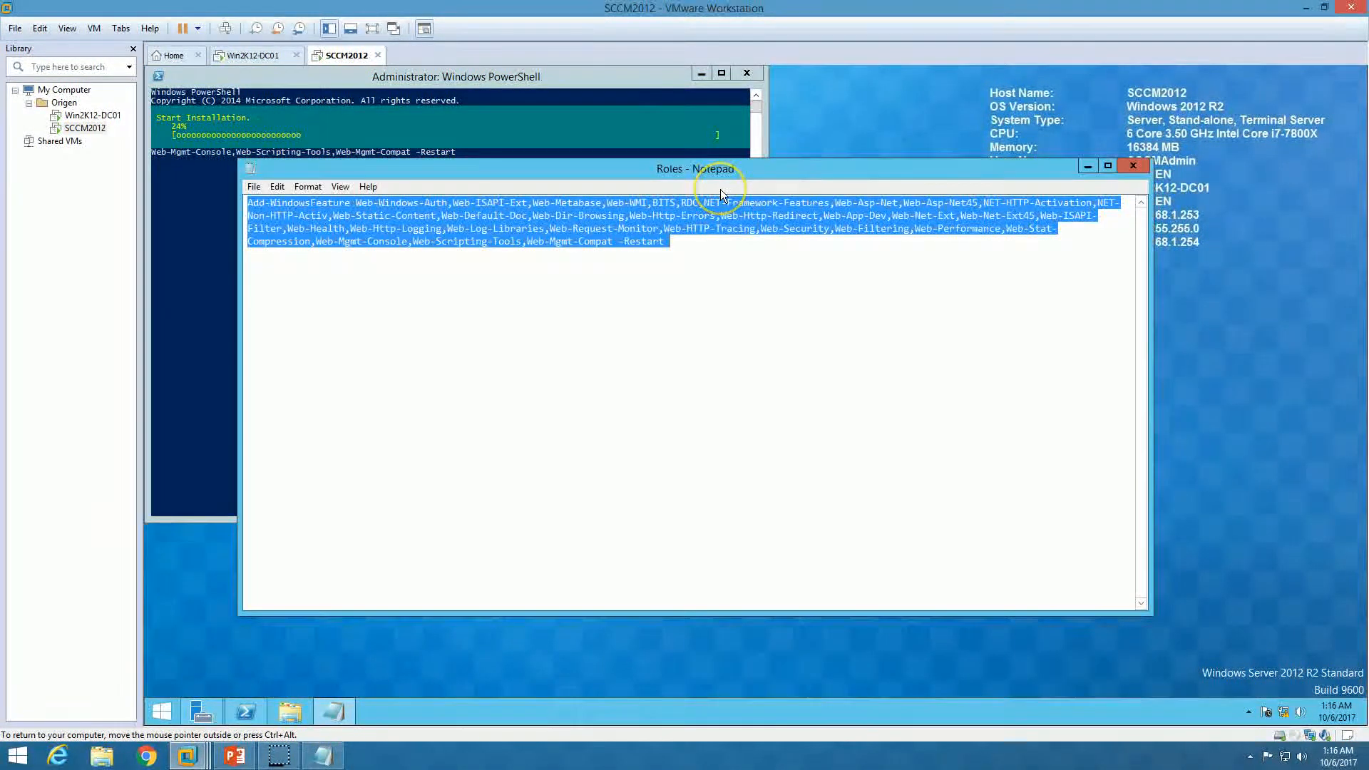
click(649, 205)
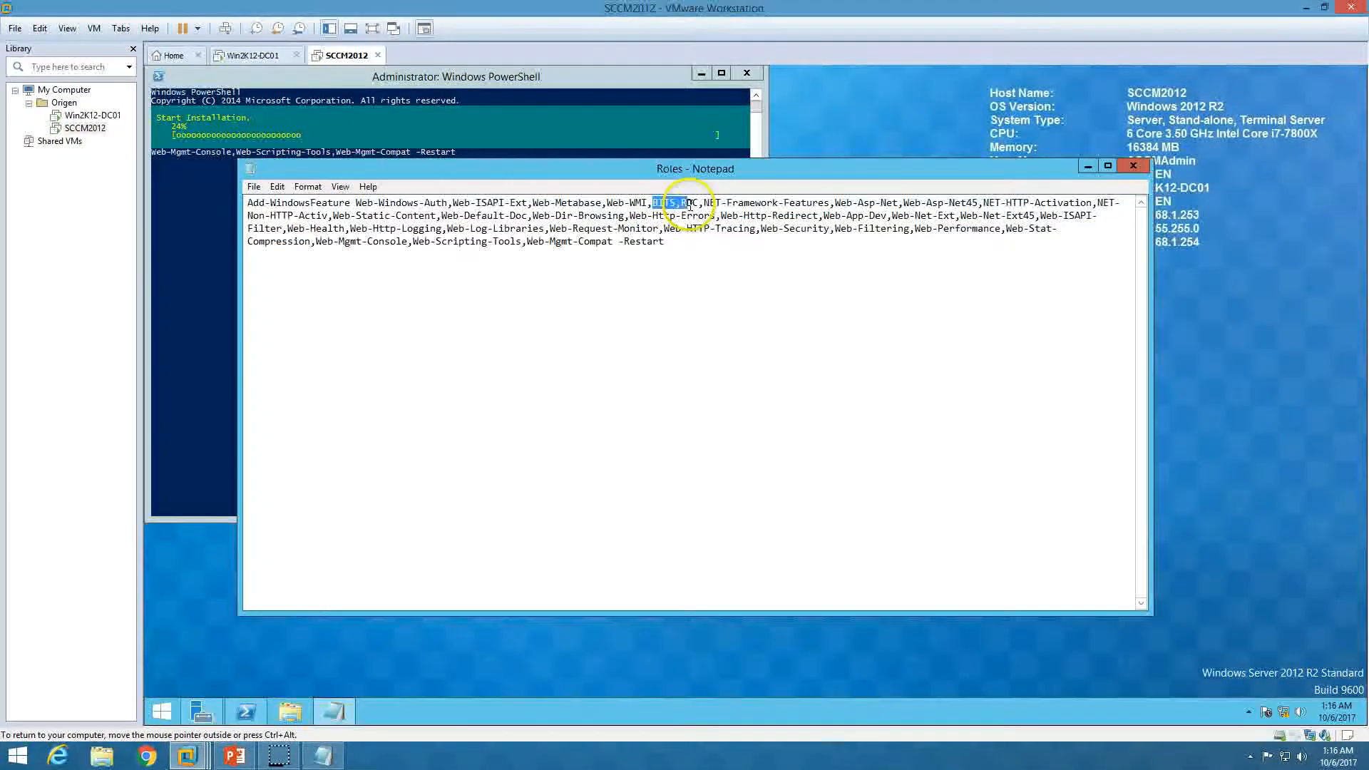
drag(420, 212, 568, 246)
click(578, 244)
drag(612, 170, 690, 199)
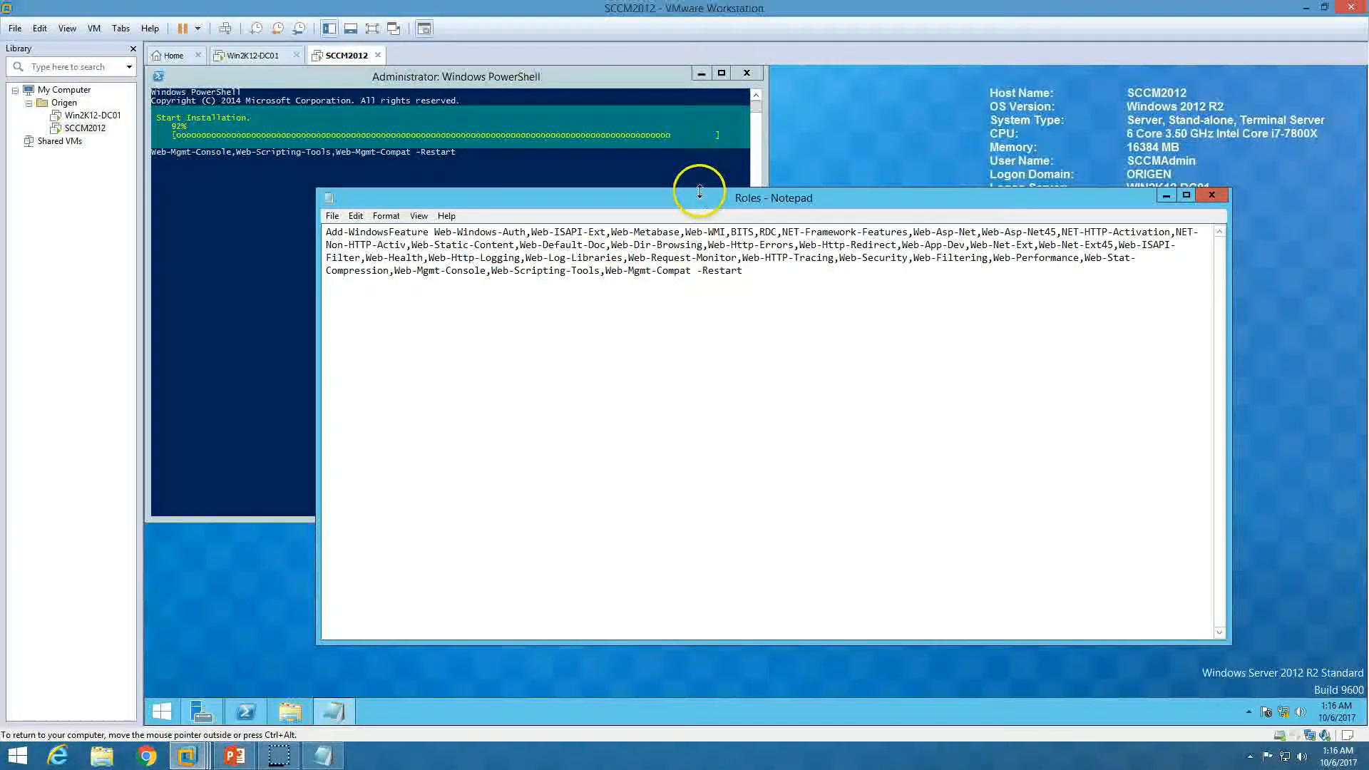
drag(697, 200, 823, 204)
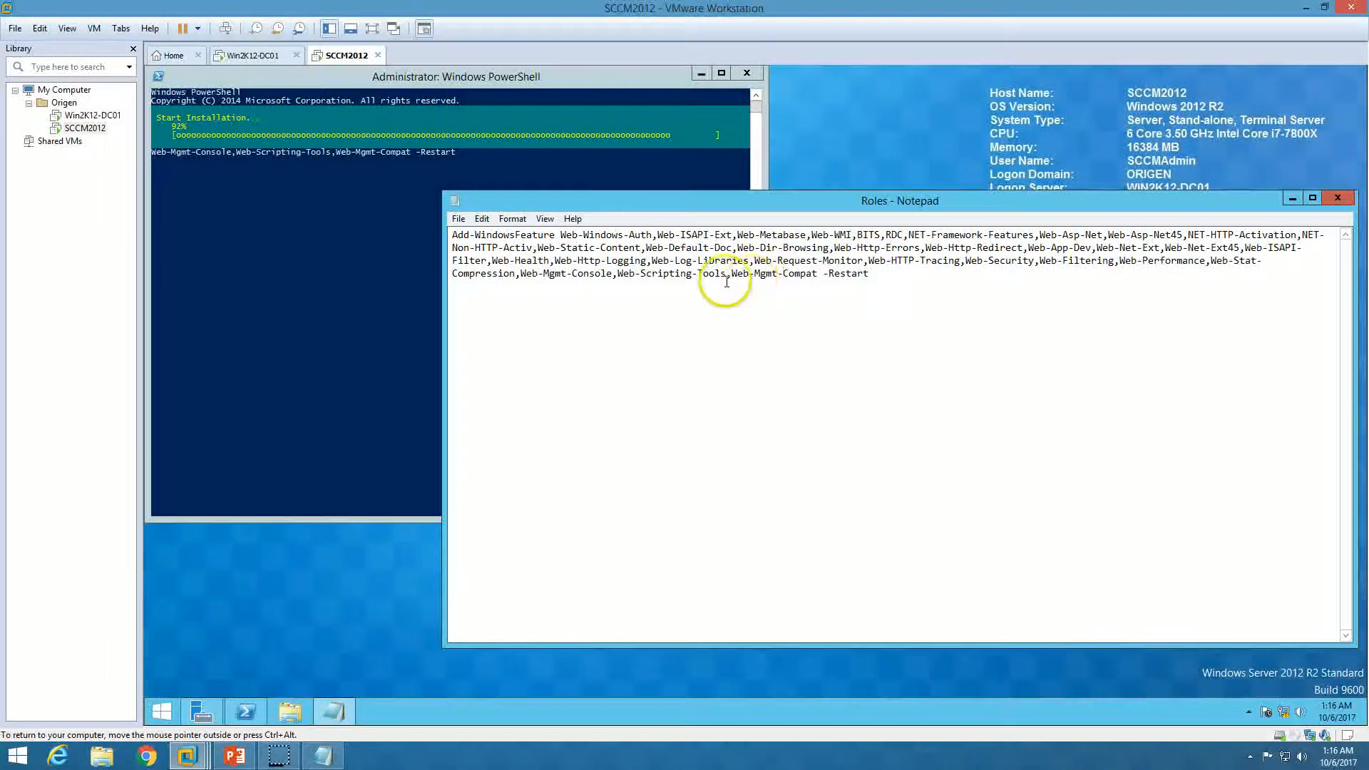
click(234, 756)
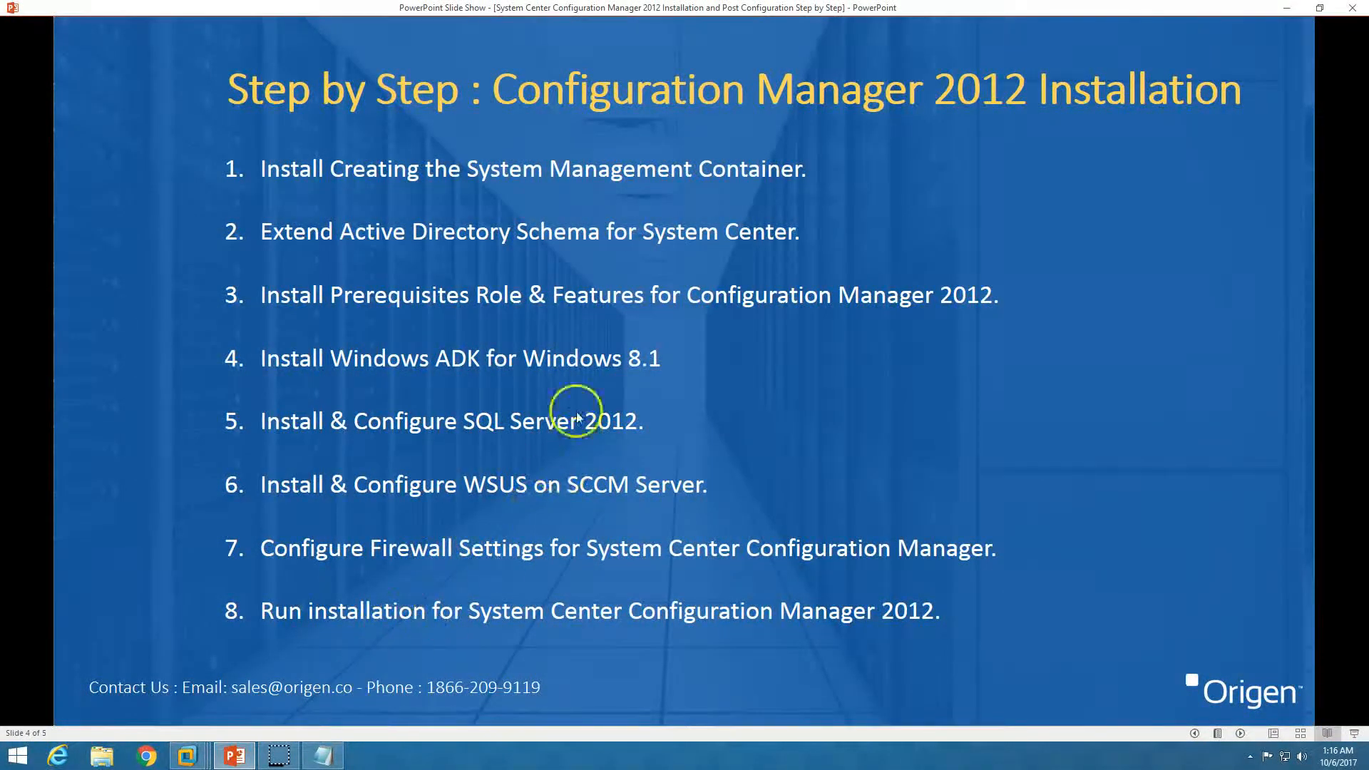
Close the Roles notes, check the Add-WindowsFeature Success result, then close PowerShell
click(226, 757)
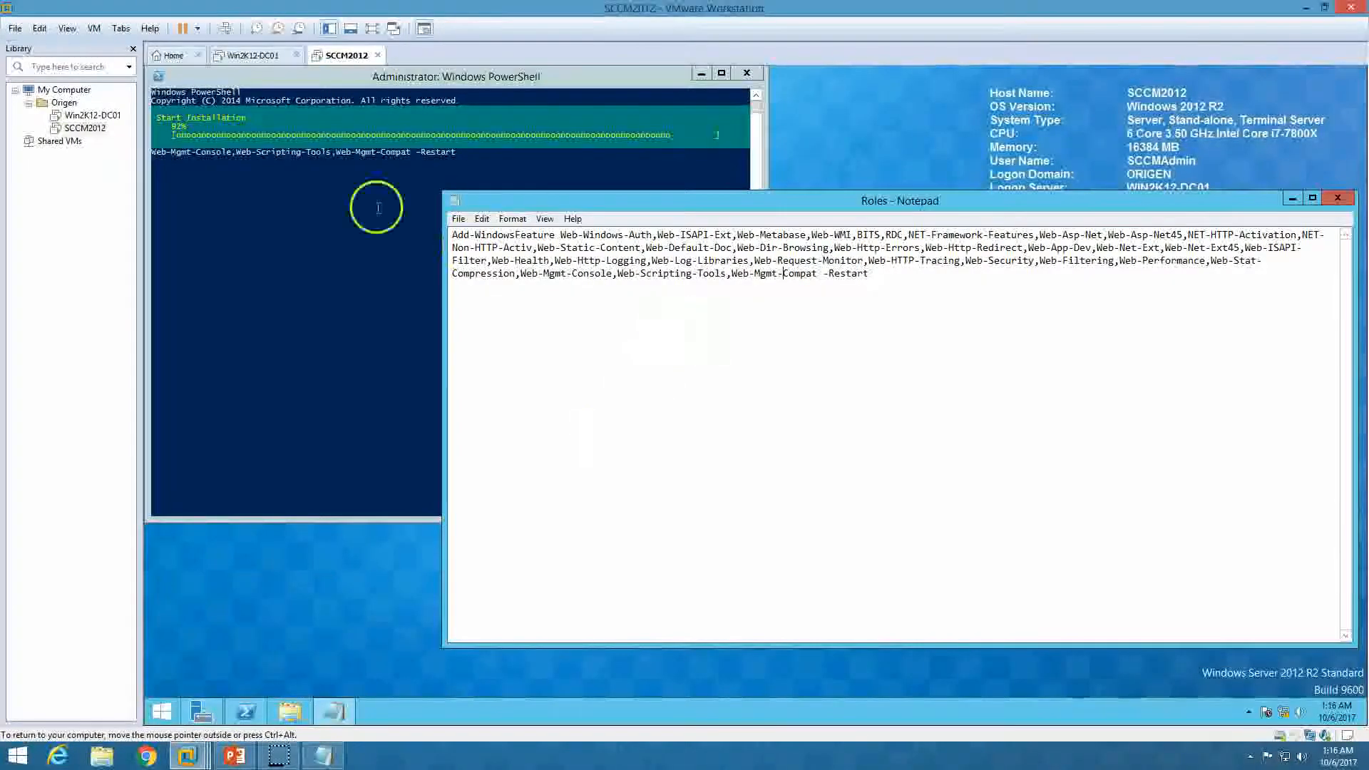
click(1338, 201)
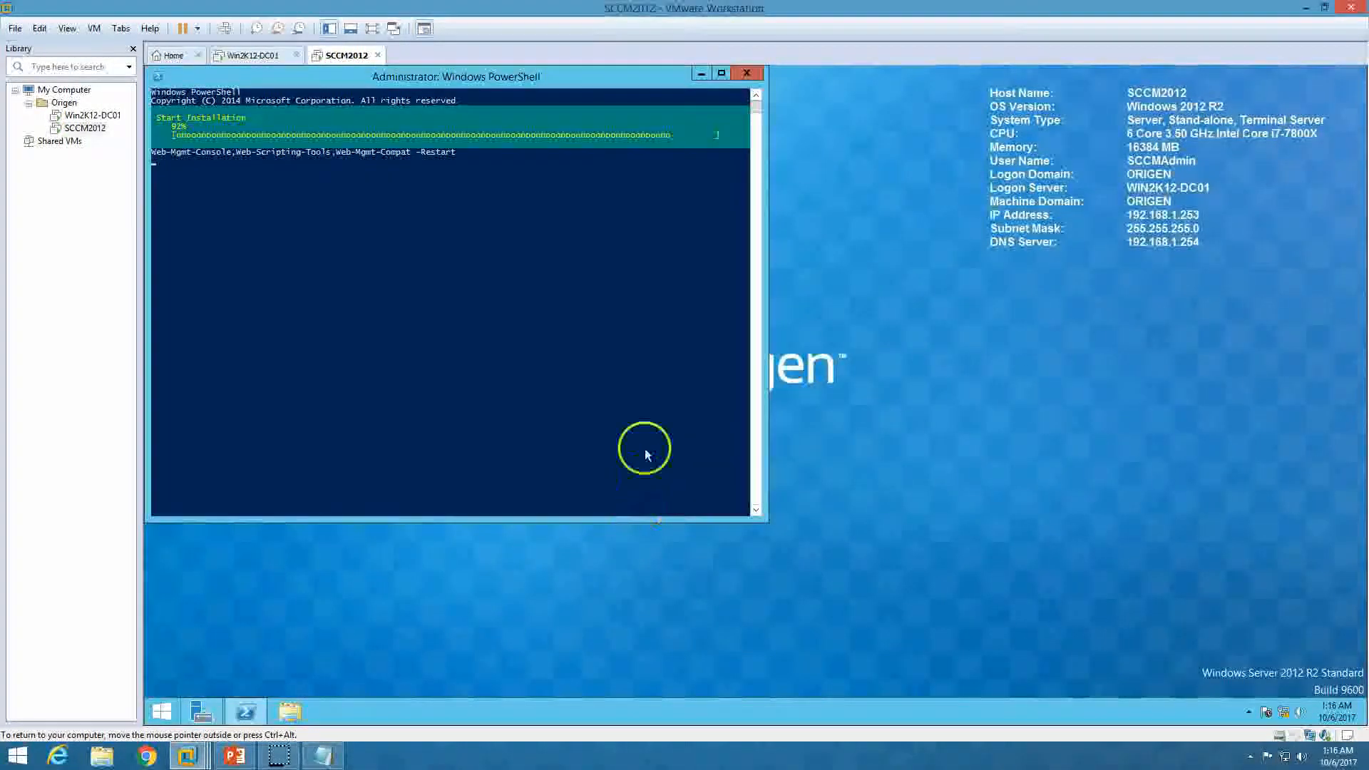
drag(434, 87, 876, 120)
right_click(400, 301)
click(677, 357)
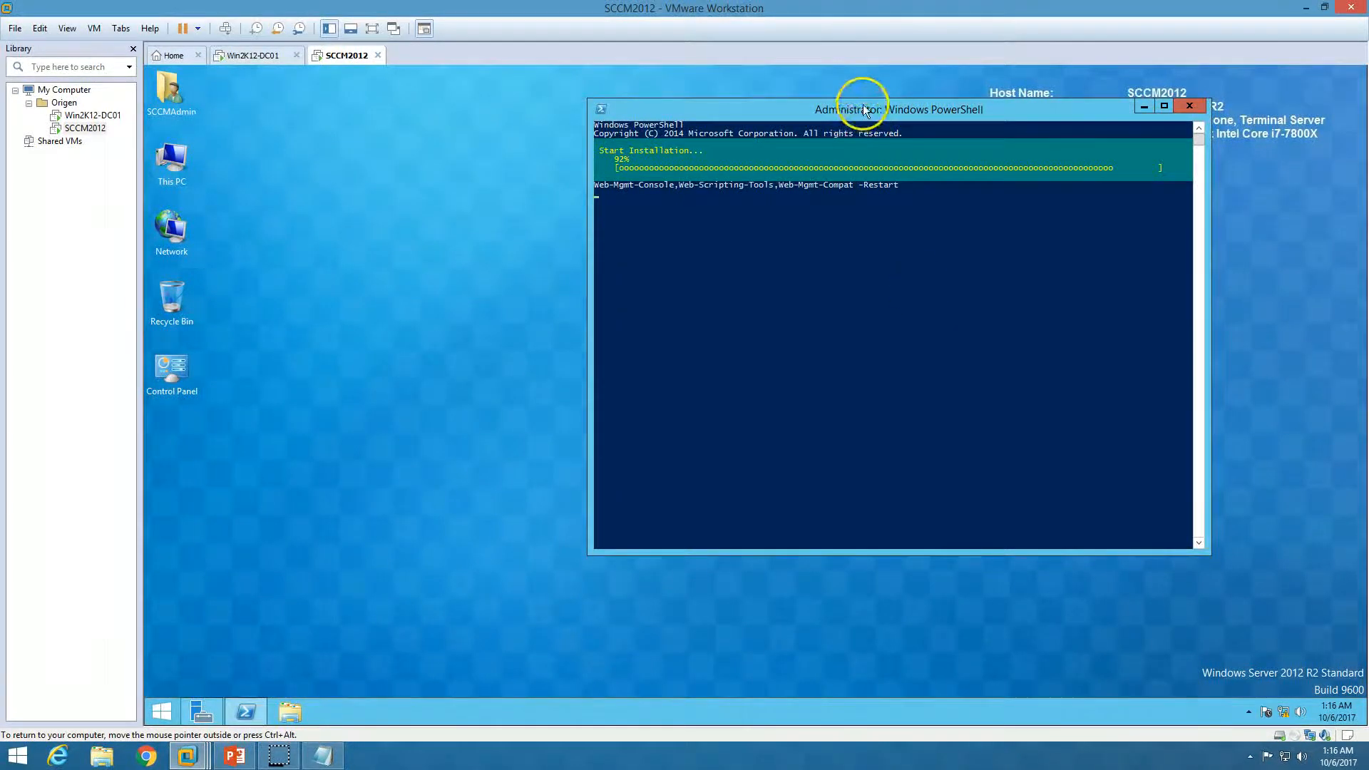
drag(865, 111, 762, 115)
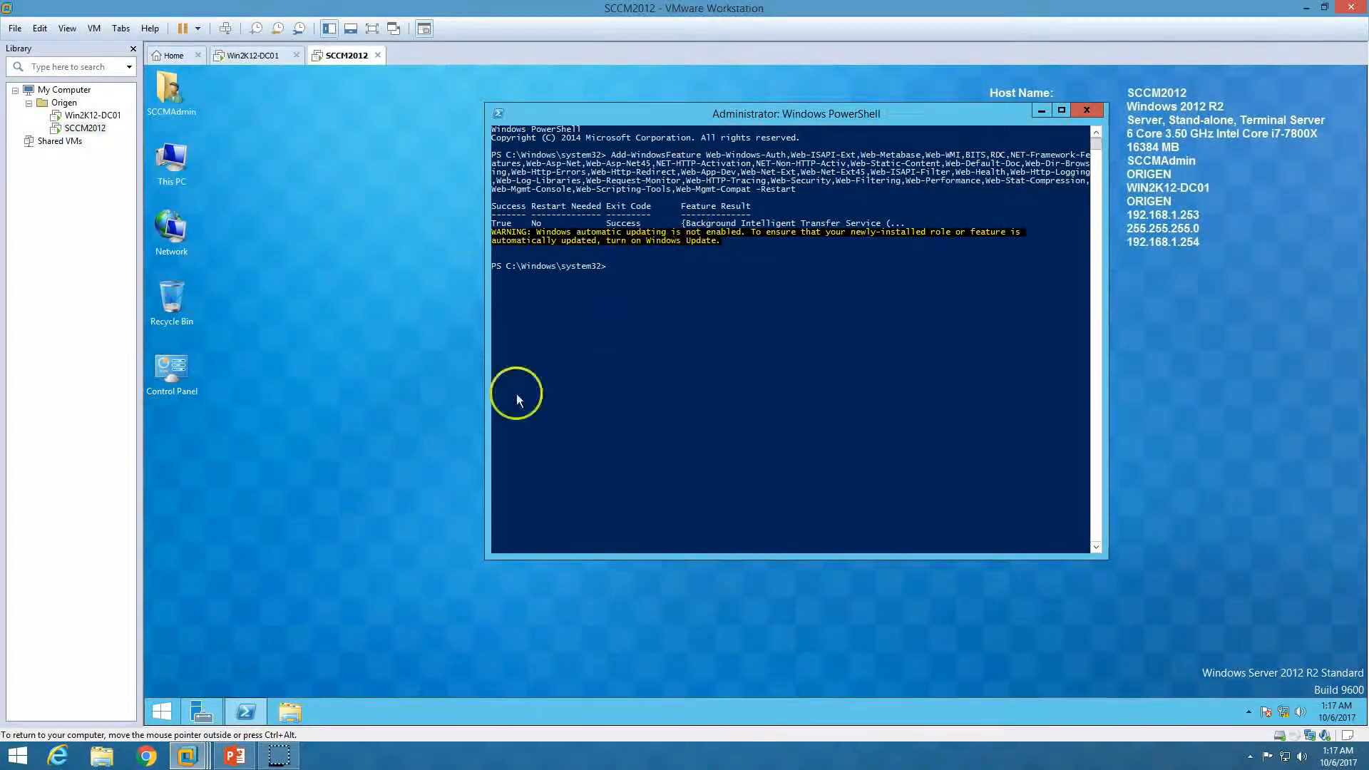
click(1086, 110)
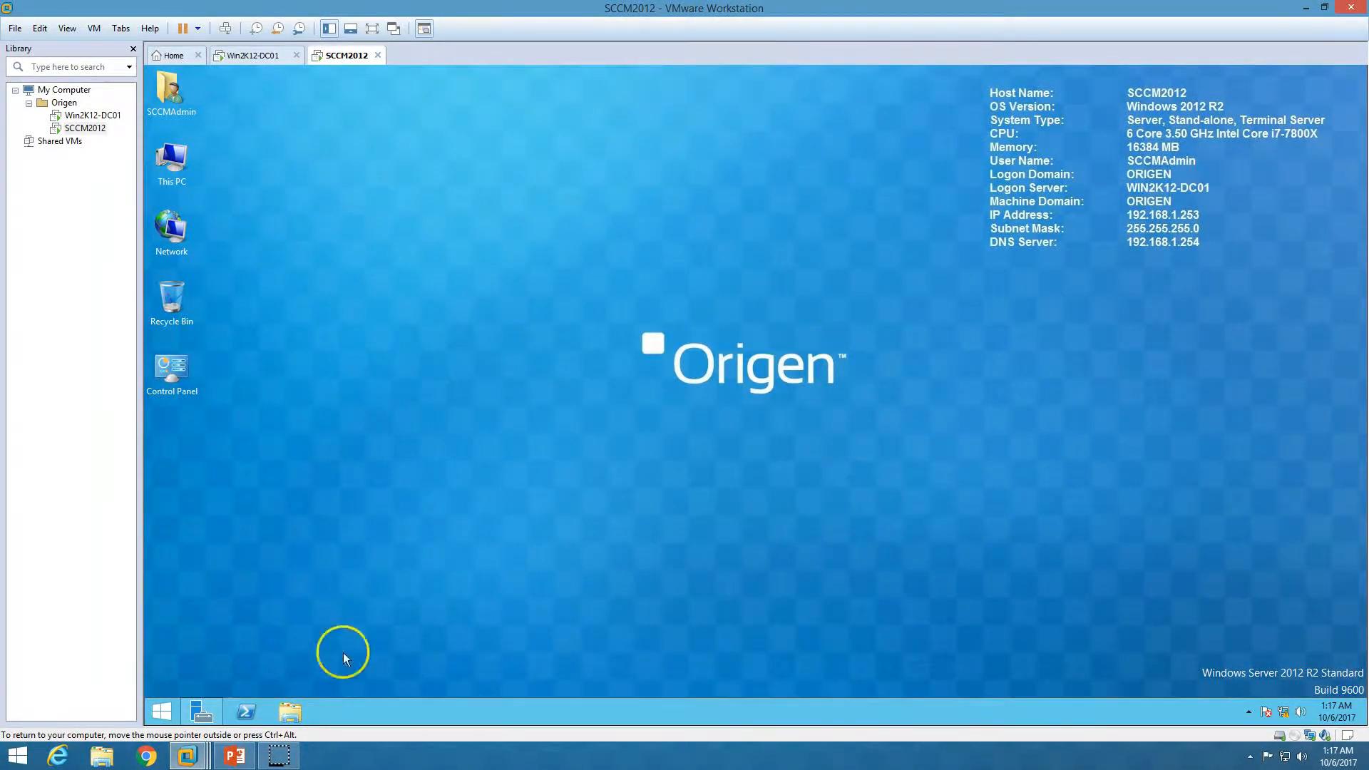
Launch ADK 8.1 setup from the DVD with the default path, no CEIP, license accepted
double_click(180, 162)
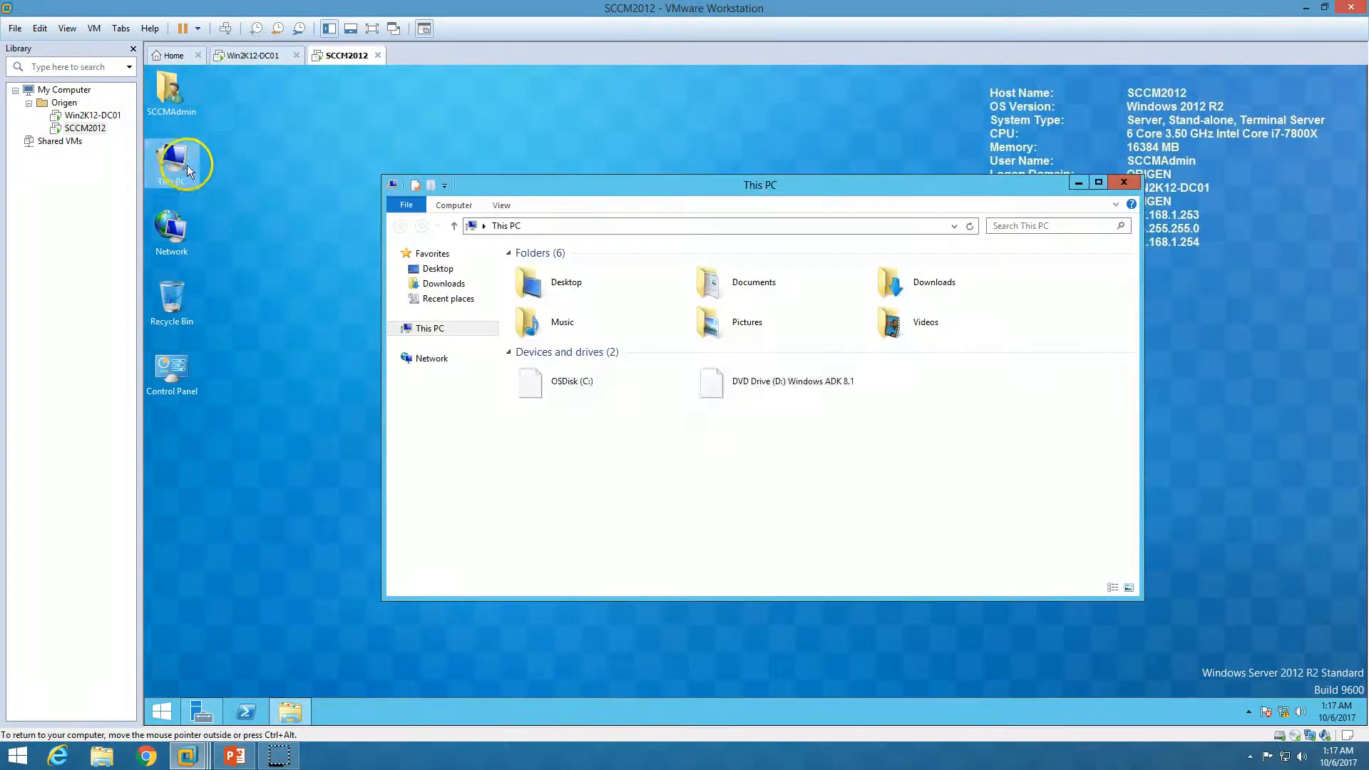
double_click(796, 385)
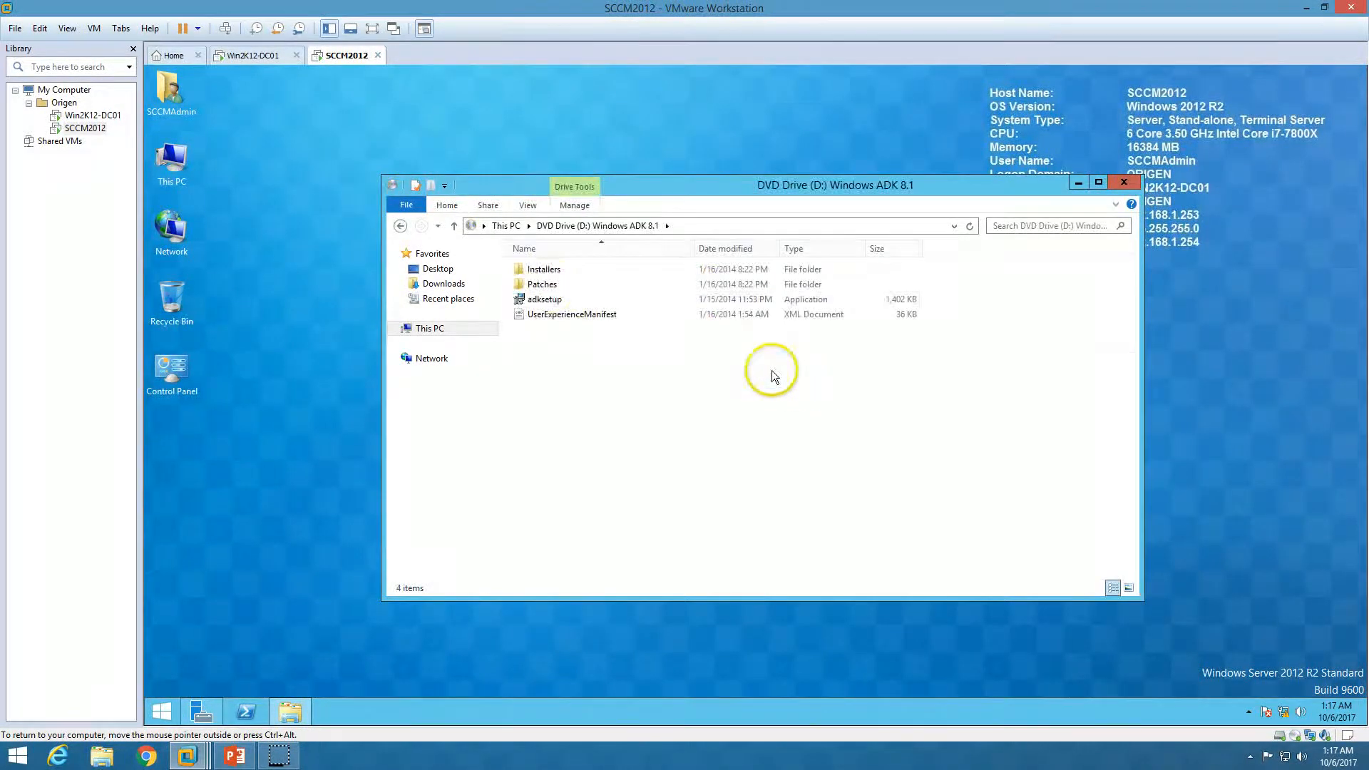
double_click(544, 299)
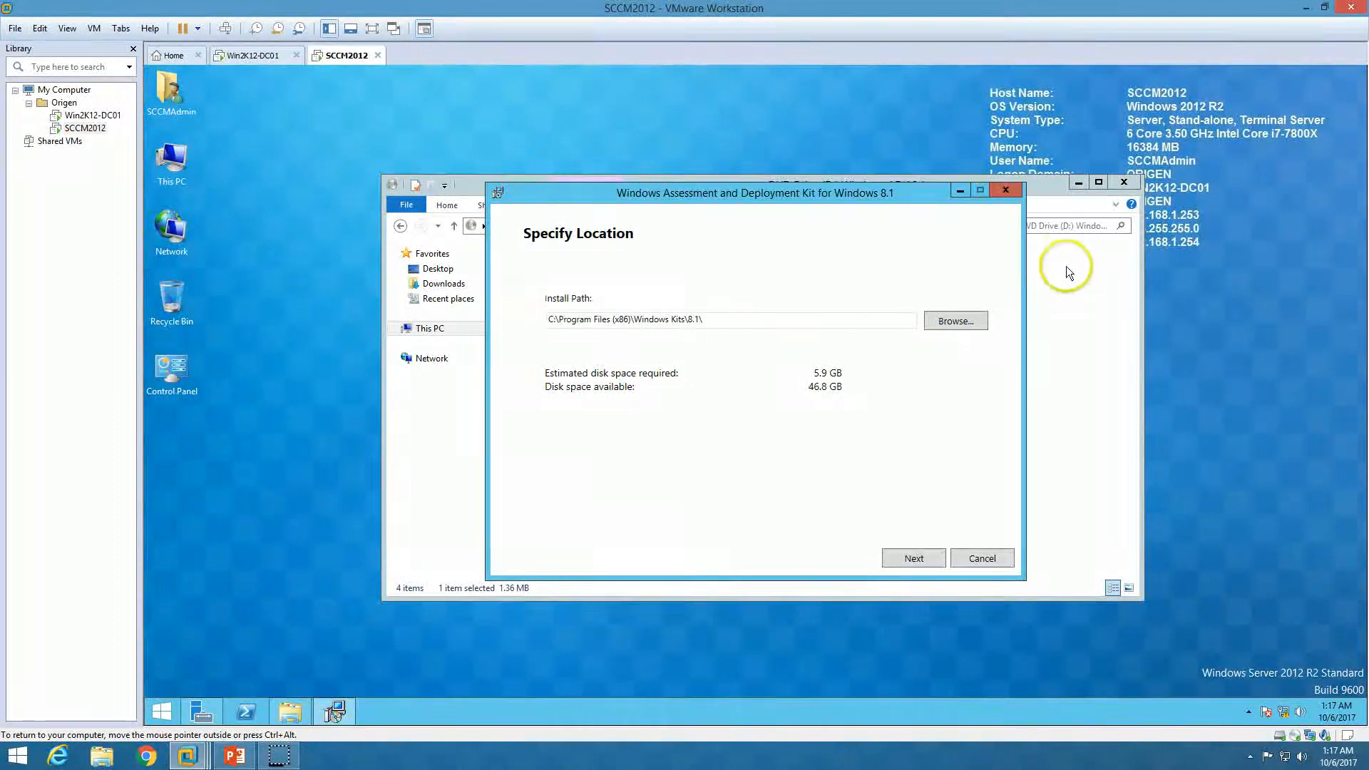
click(1124, 182)
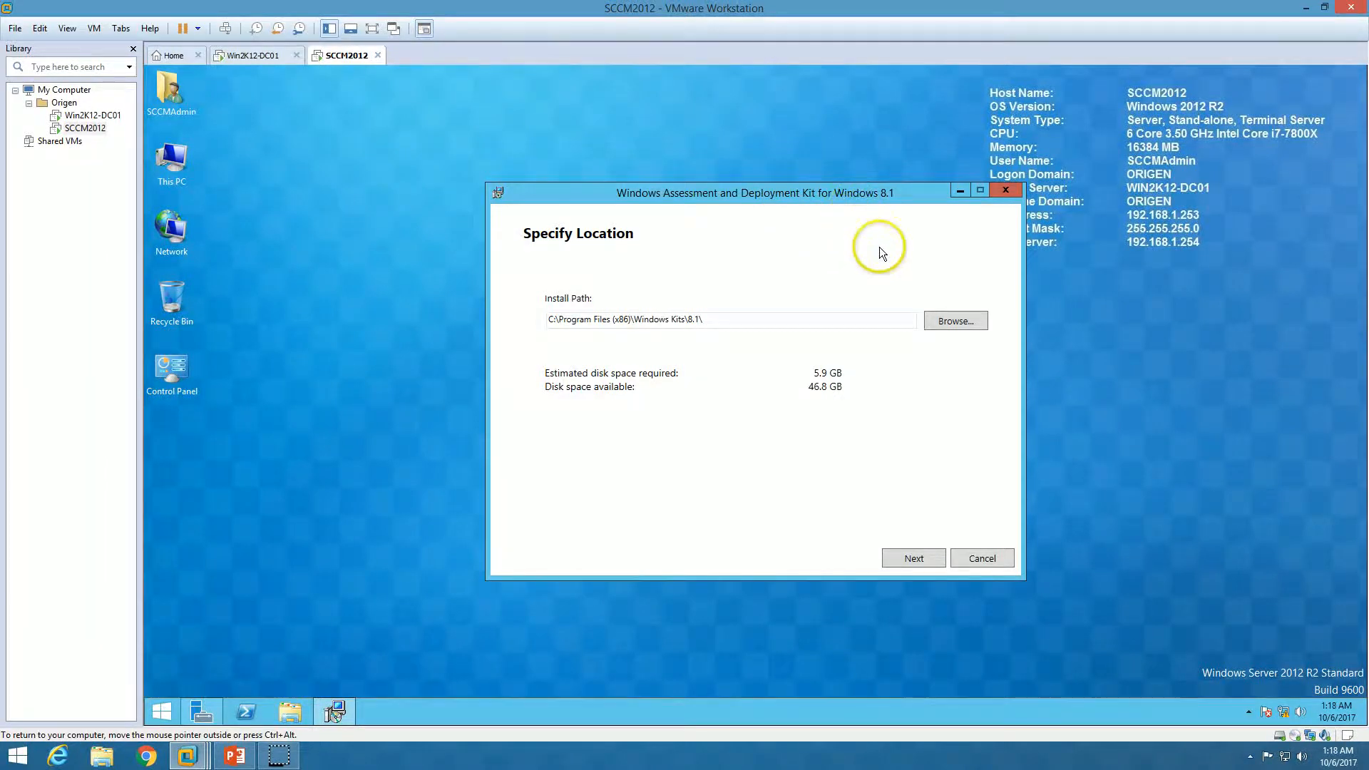
click(916, 558)
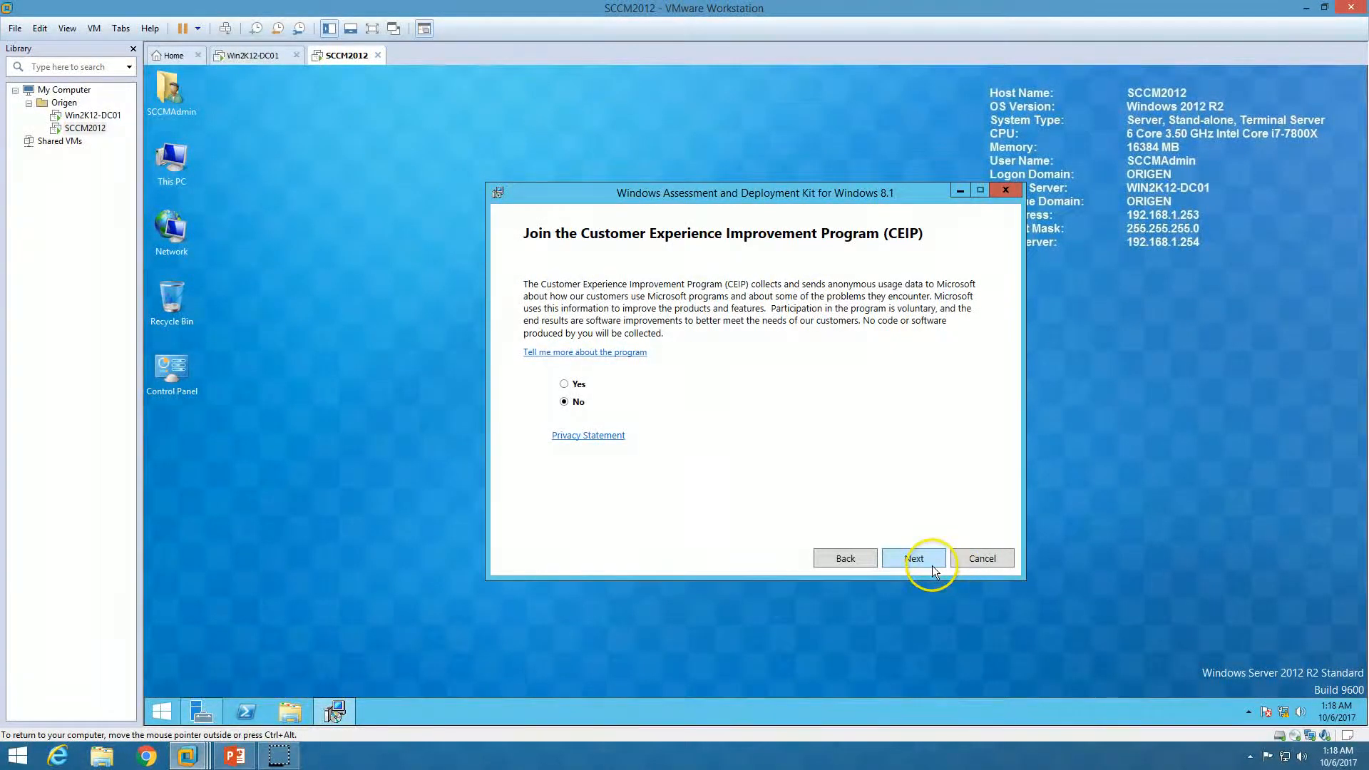
click(934, 562)
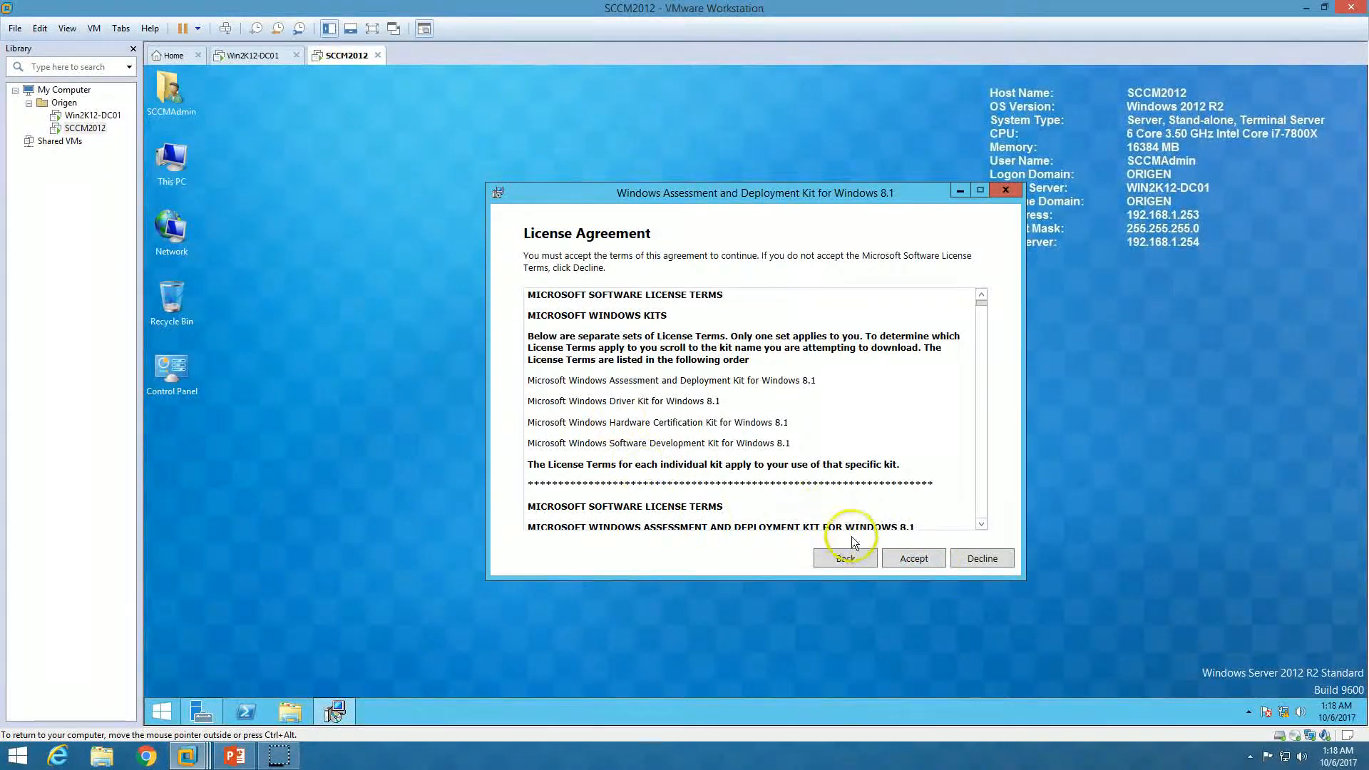
click(911, 556)
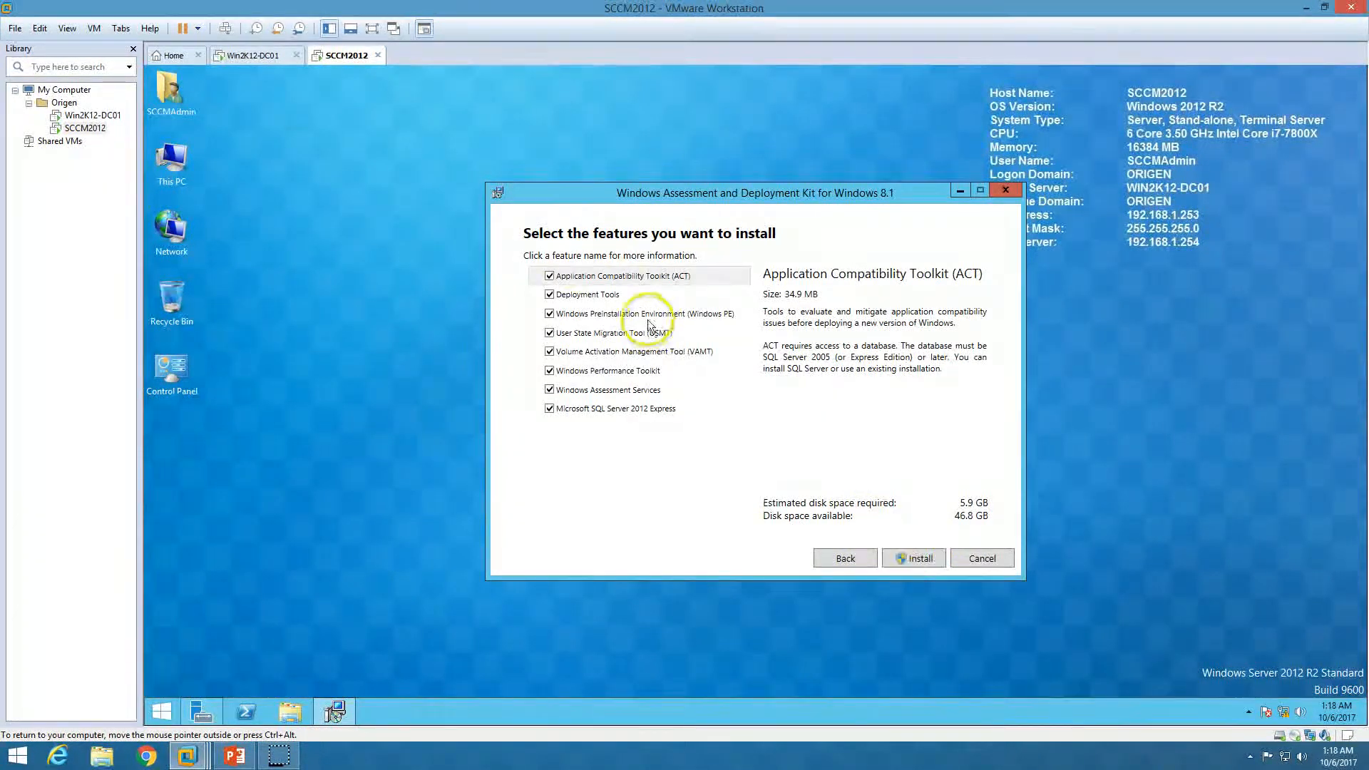
Deselect VAMT, Assessment Services, SQL Express, WPT and ACT, keeping Deployment Tools, Windows PE, USMT, and install
click(549, 351)
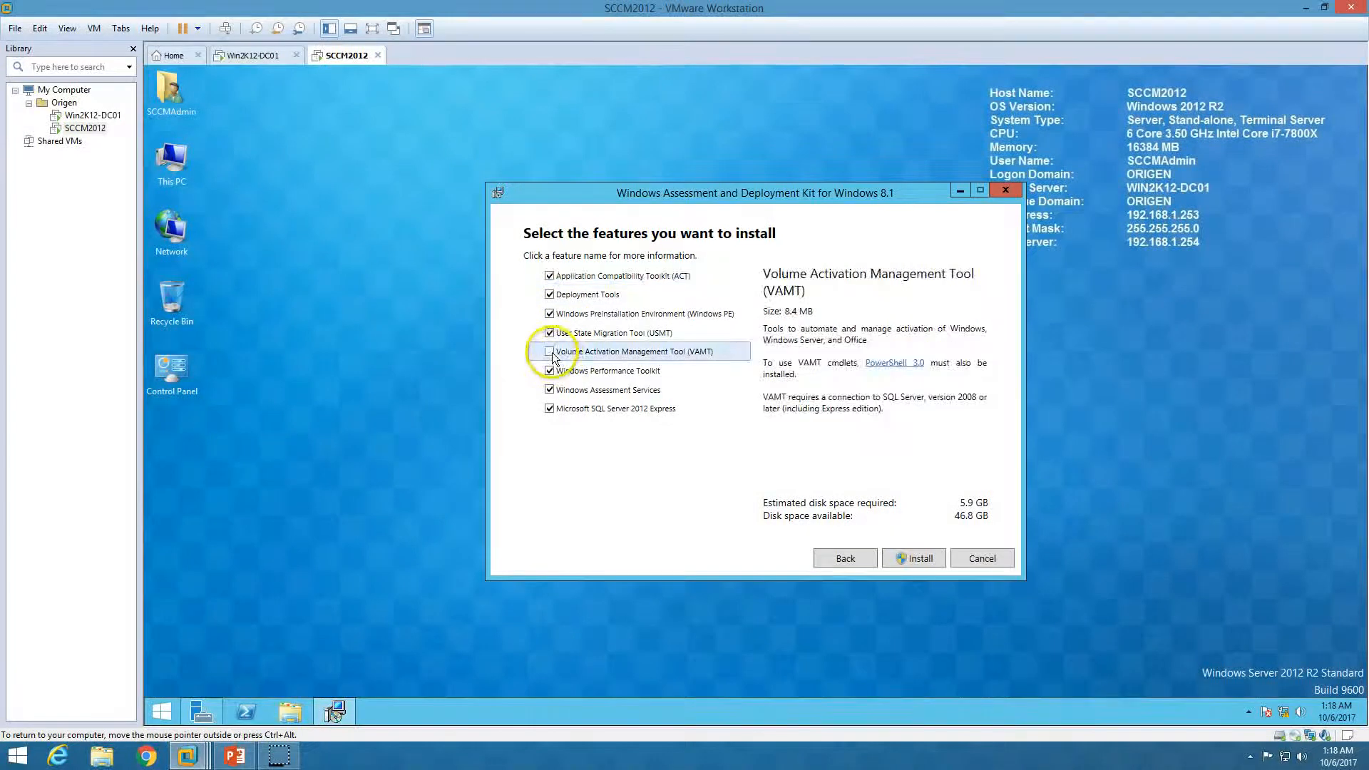
click(558, 372)
click(550, 390)
click(550, 409)
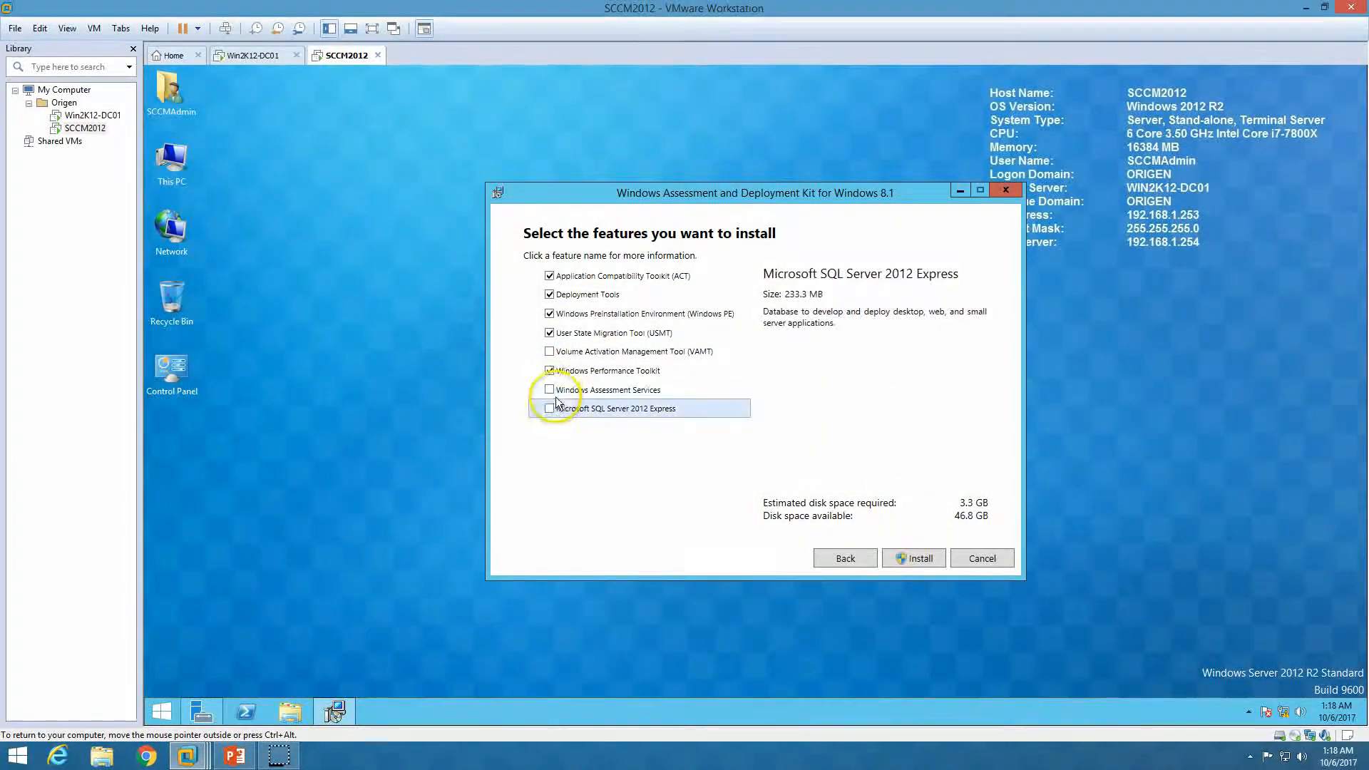
click(550, 371)
click(555, 276)
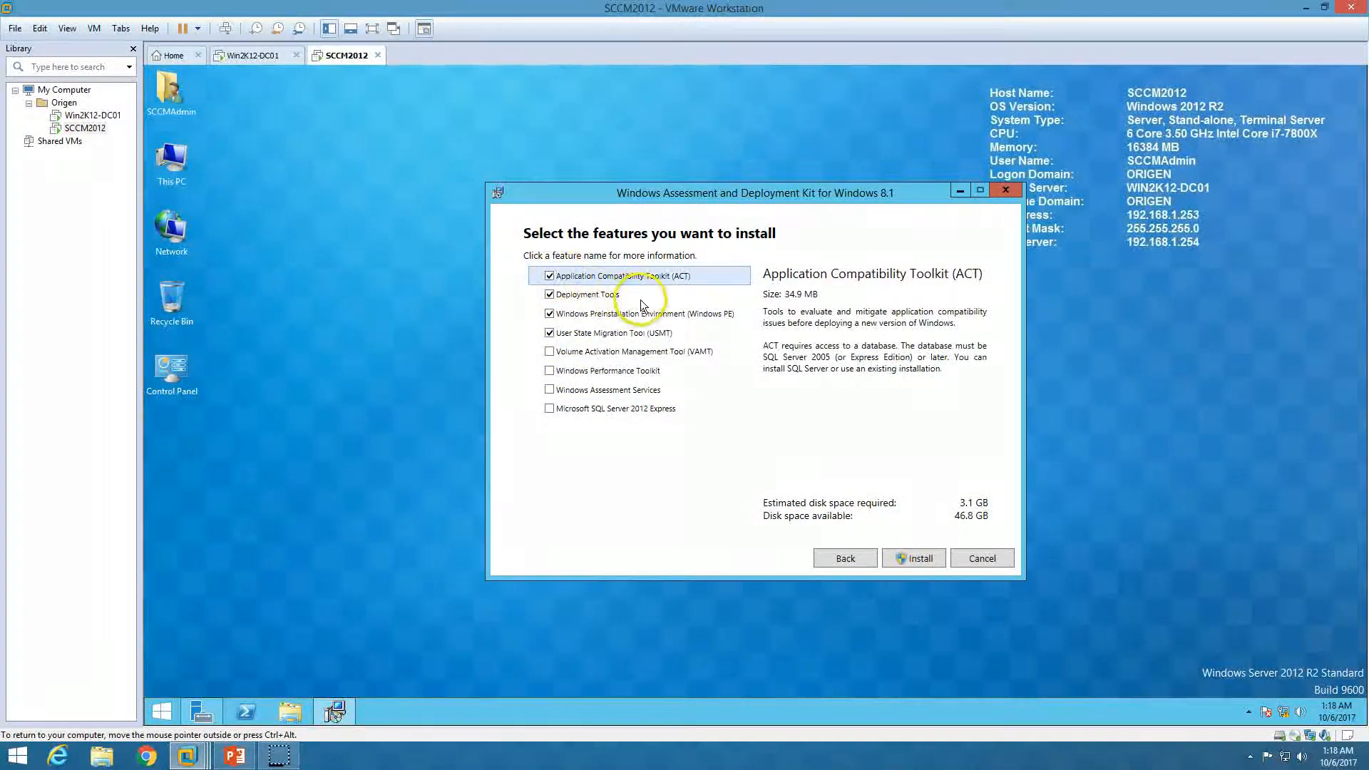
click(550, 276)
click(603, 314)
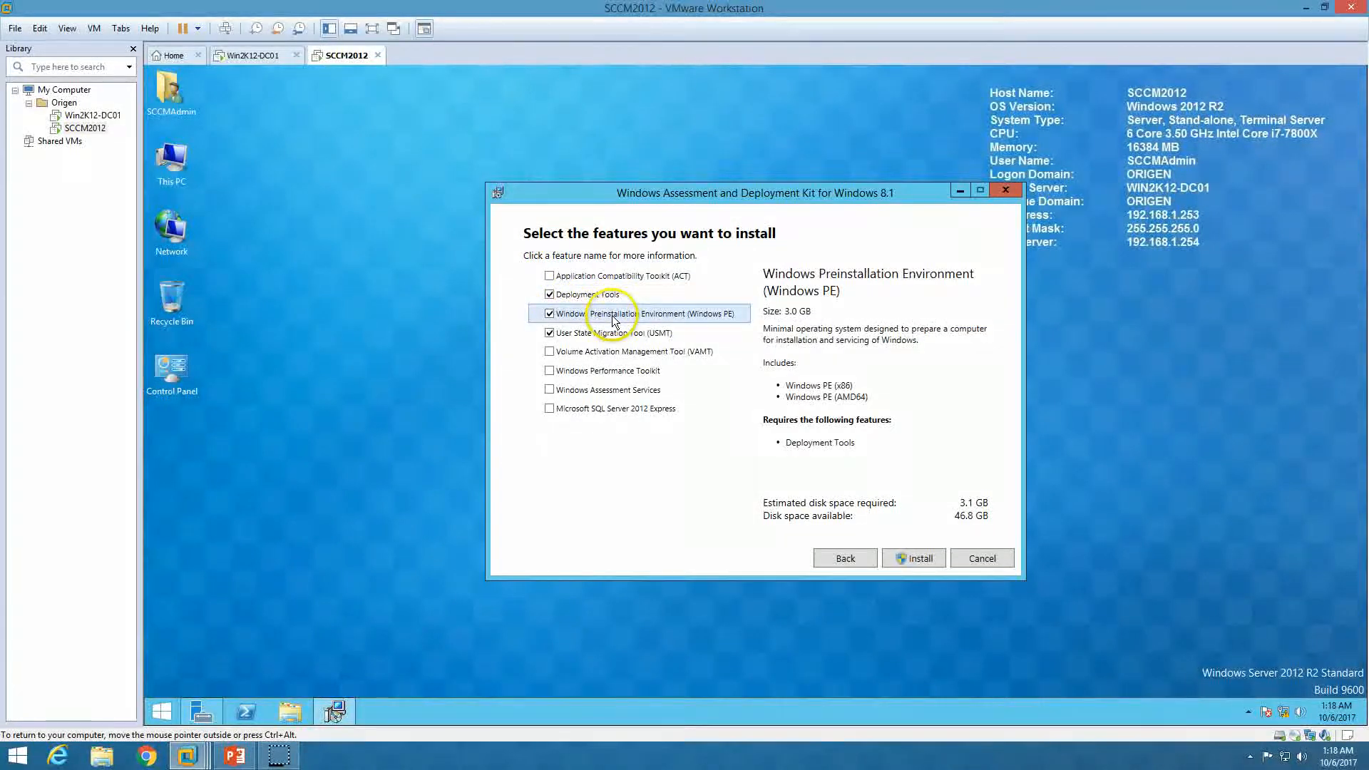
click(619, 333)
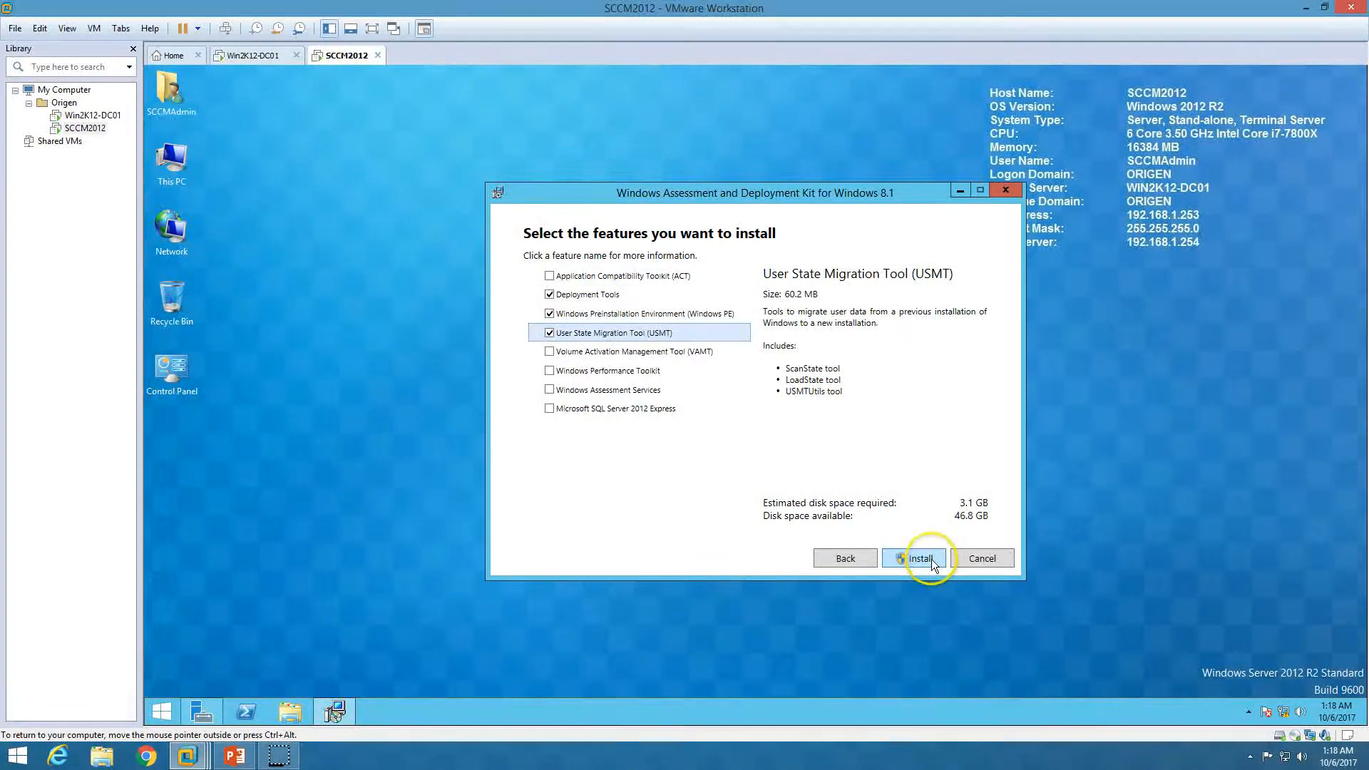
click(931, 559)
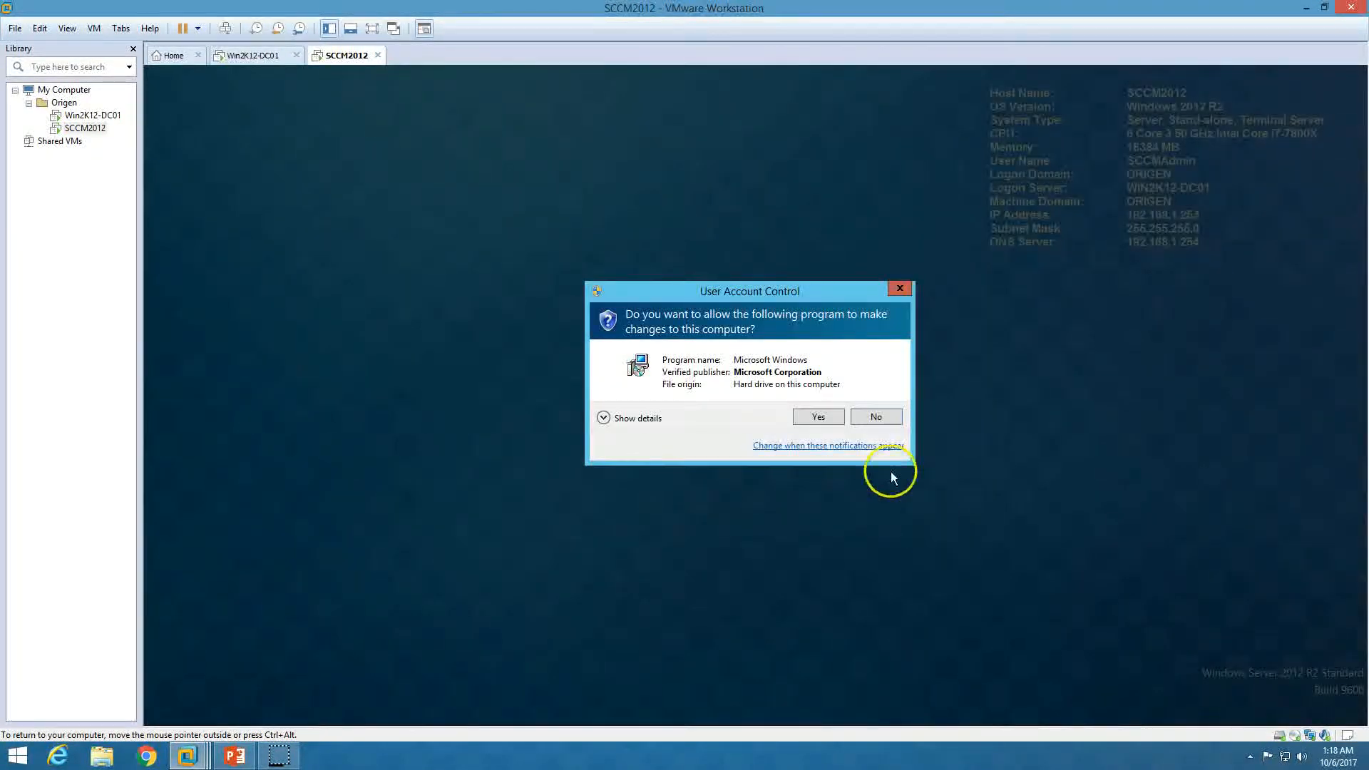
Approve the ADK installer's elevation prompt and bring the PowerPoint slide show forward
click(821, 419)
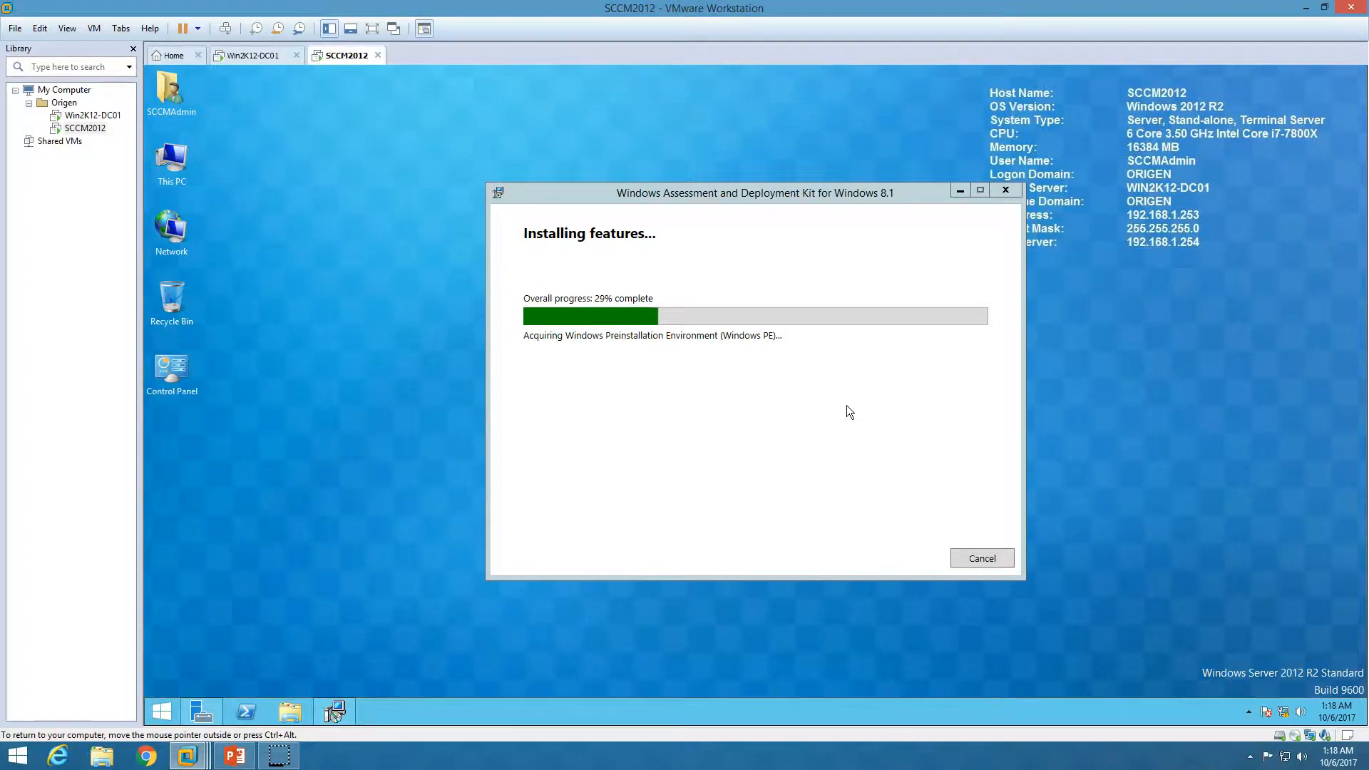
click(234, 756)
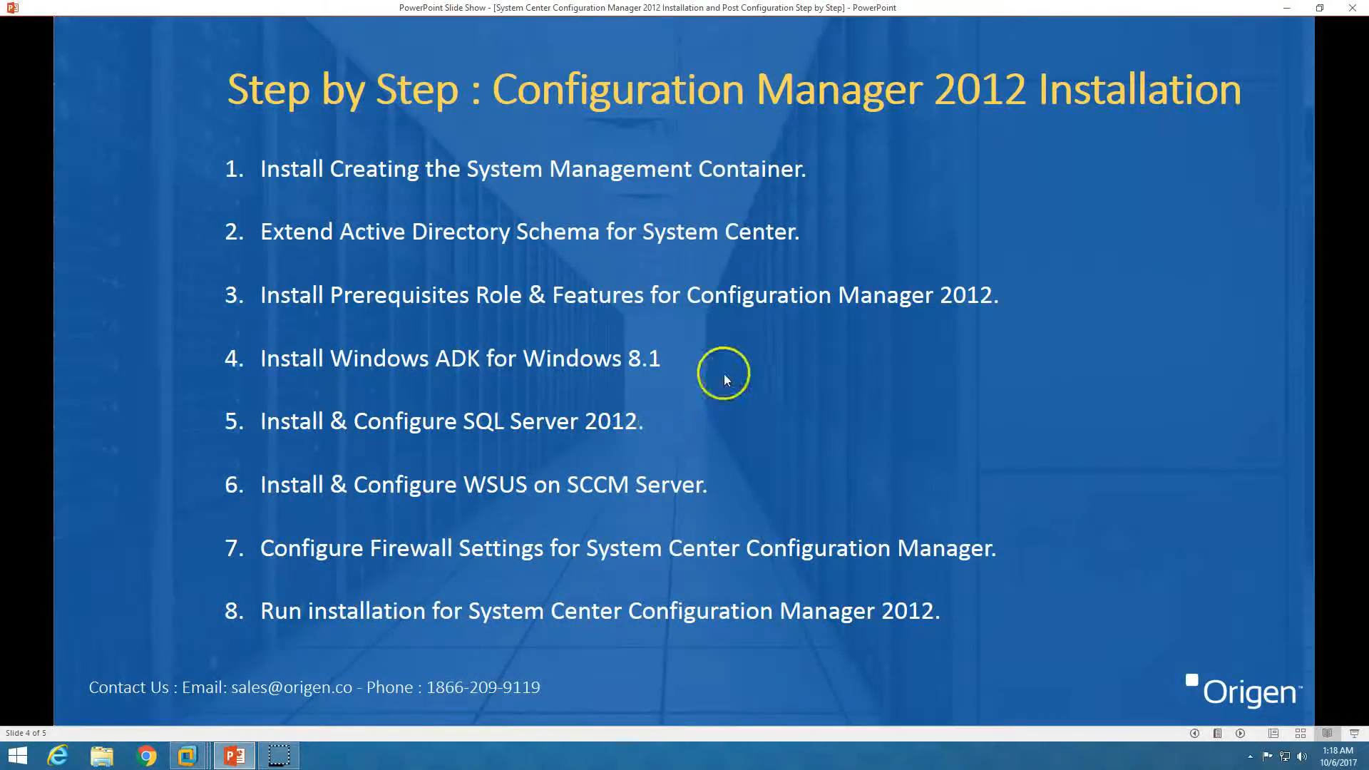
Switch from the slide show back to the SCCM2012 virtual machine with Alt+Tab
key(alt+Tab)
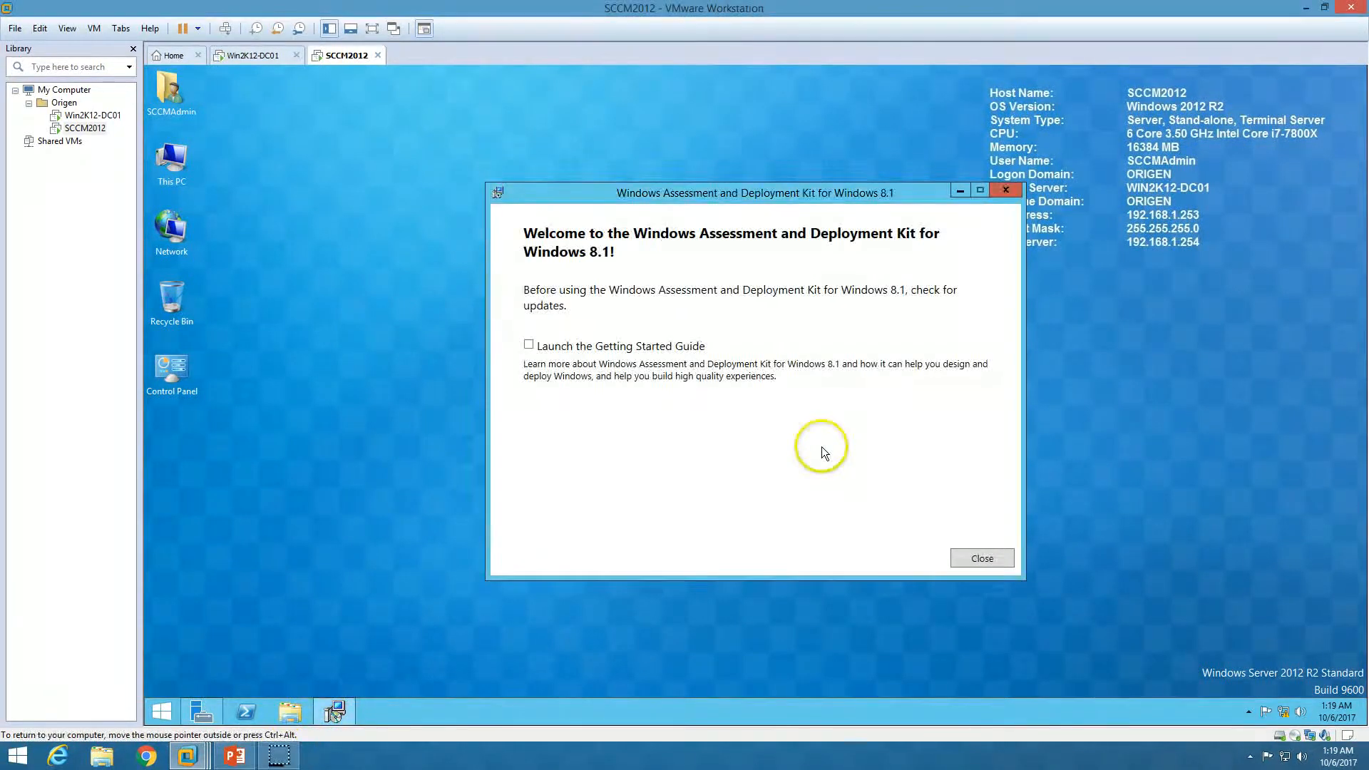
Close the finished ADK setup, refresh the desktop, and restart SCCM2012 from the Start power menu
click(986, 555)
right_click(454, 301)
click(482, 335)
click(234, 756)
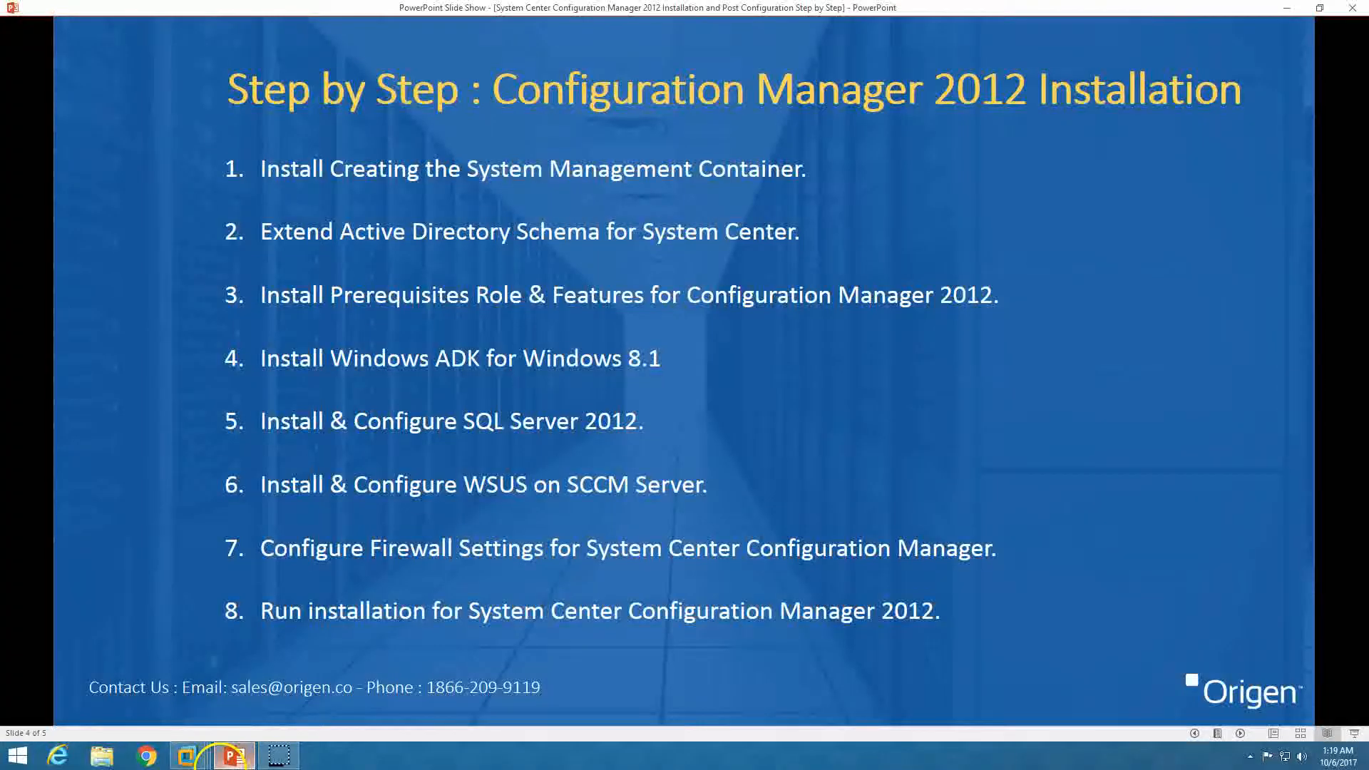
click(234, 756)
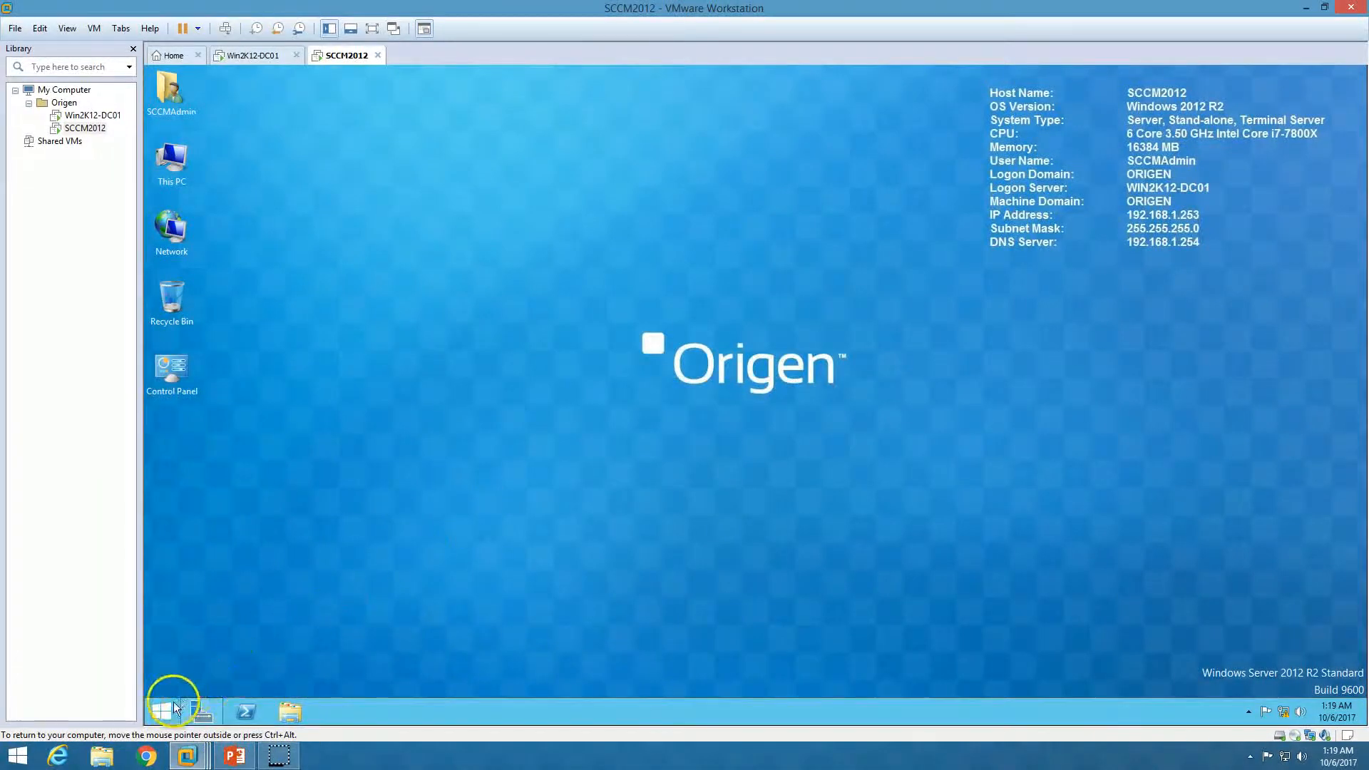
click(163, 711)
click(1277, 126)
click(1269, 156)
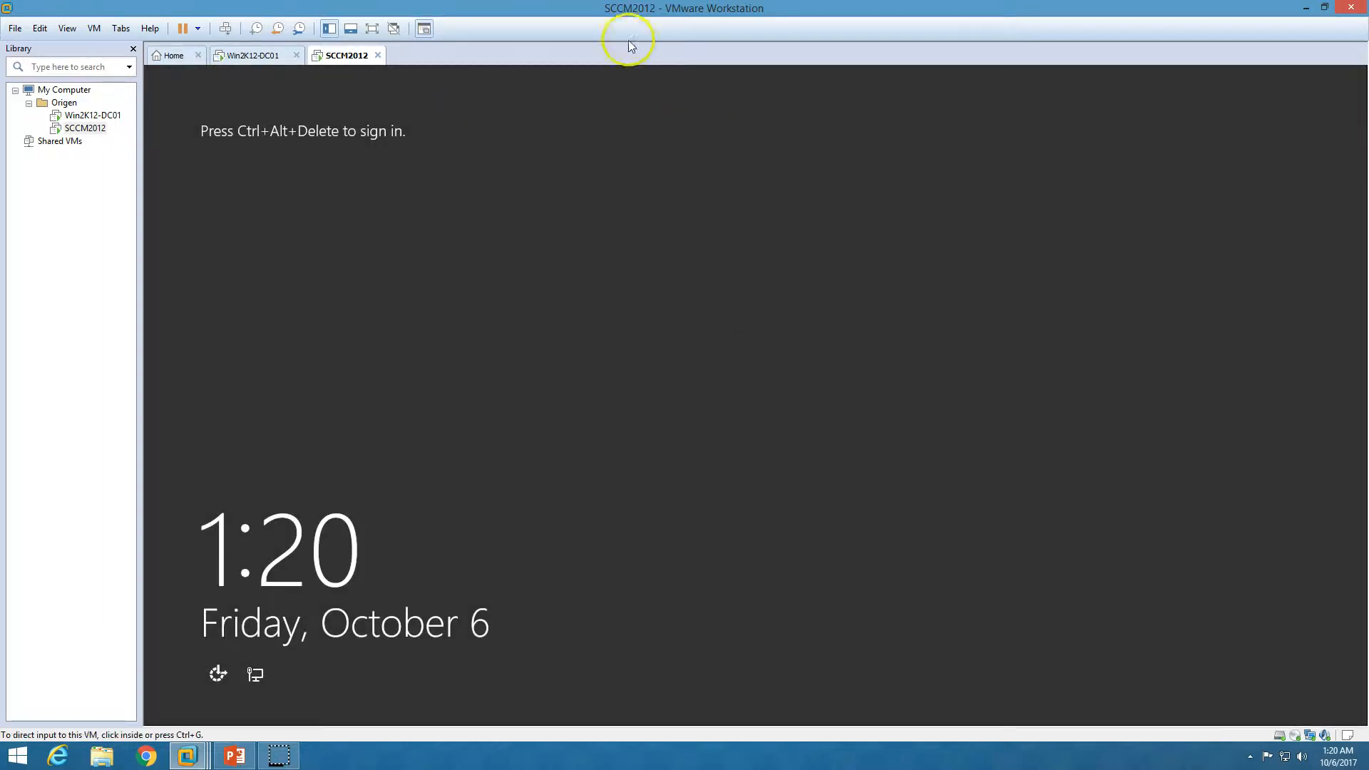
Sign in to SCCM2012 via Ctrl+Alt+Del with the administrator password, then minimise Server Manager
click(225, 29)
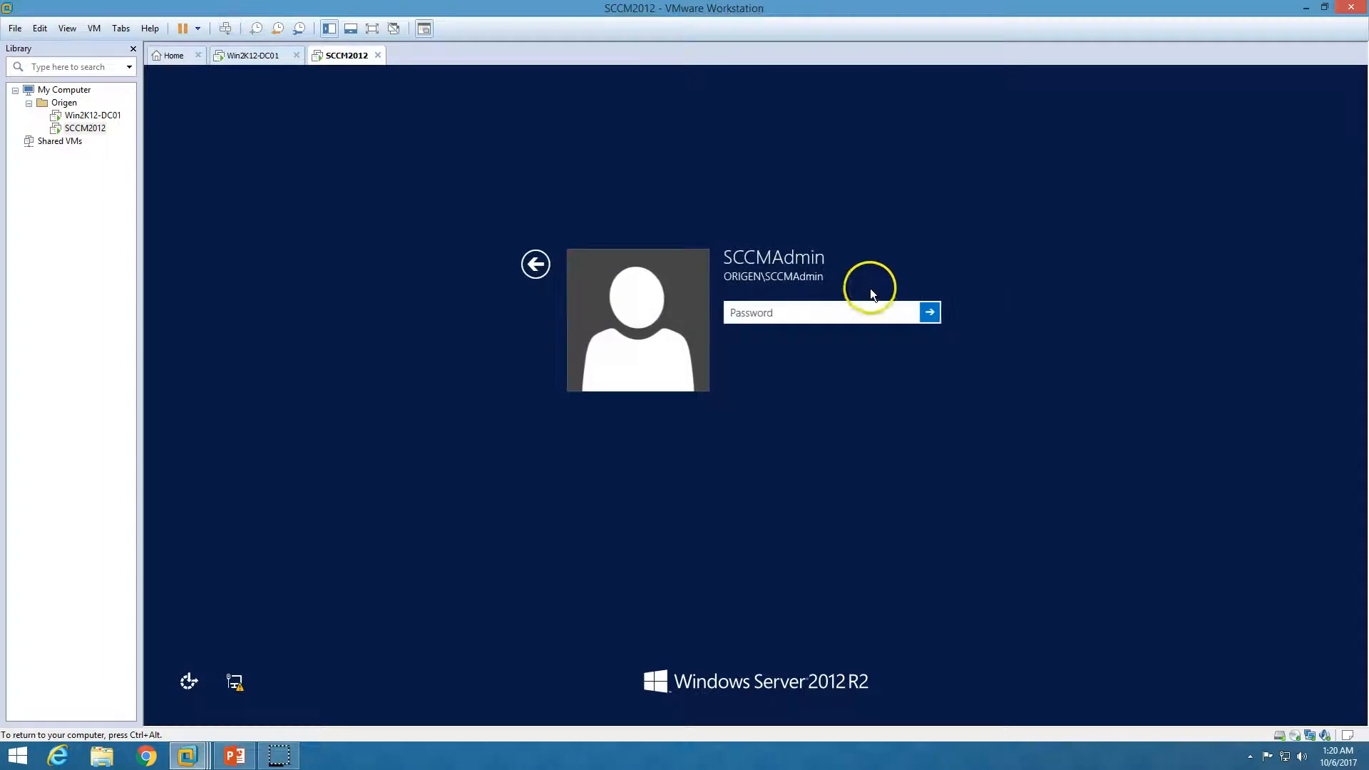
text(Pa)
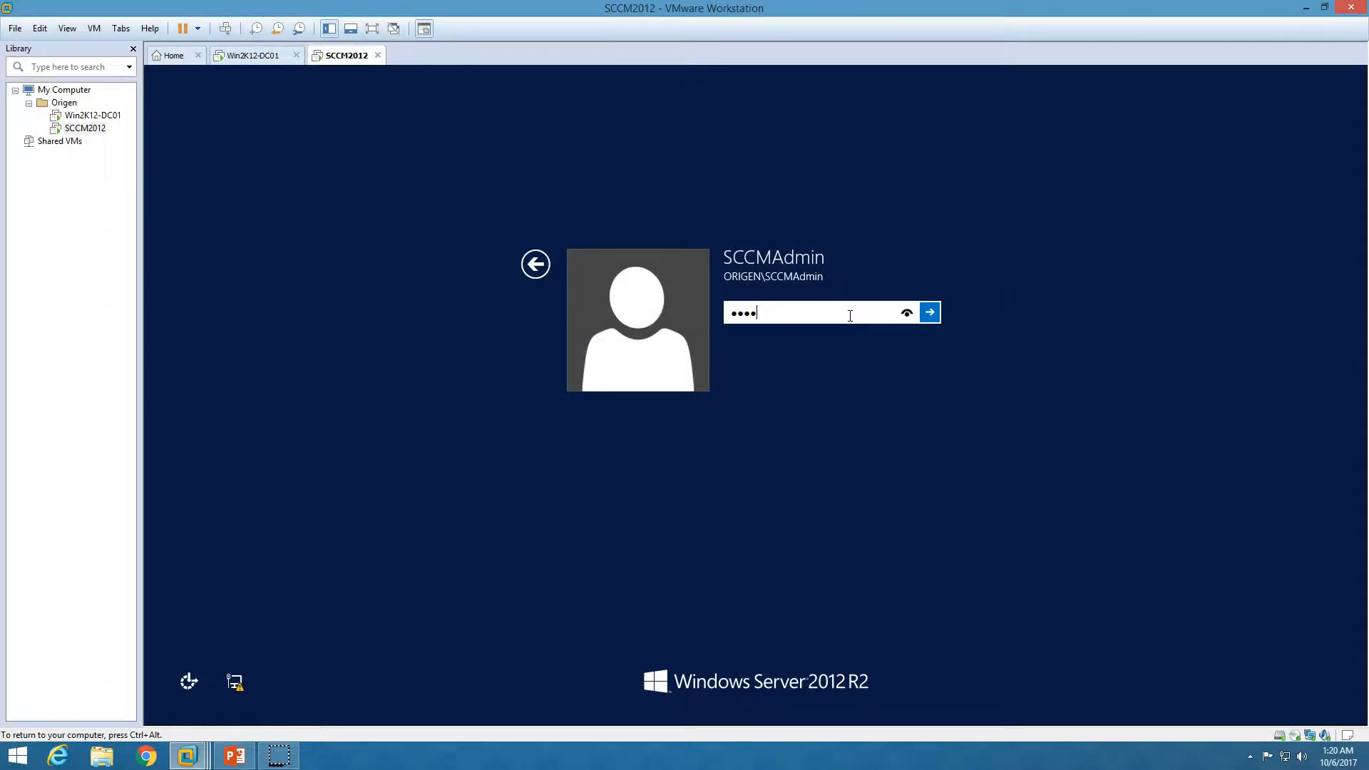
key(Return)
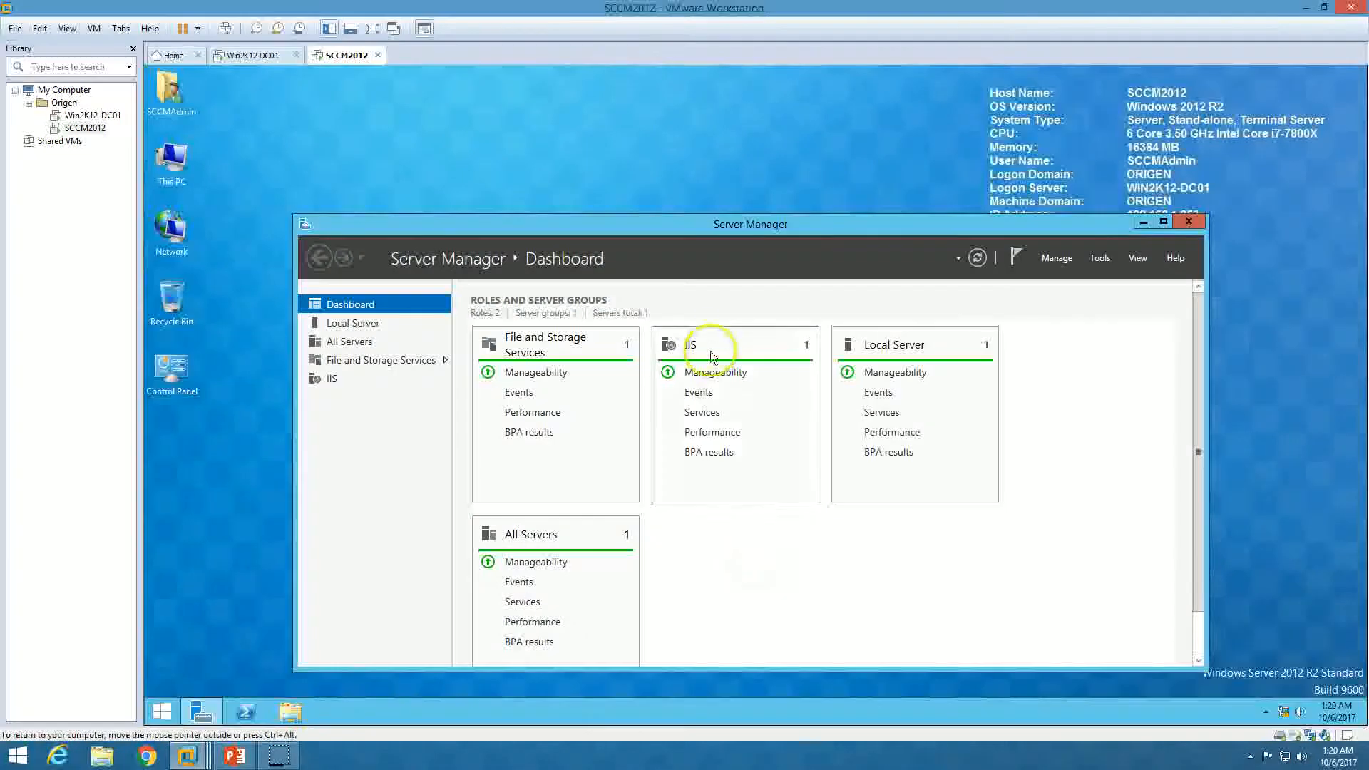
double_click(785, 225)
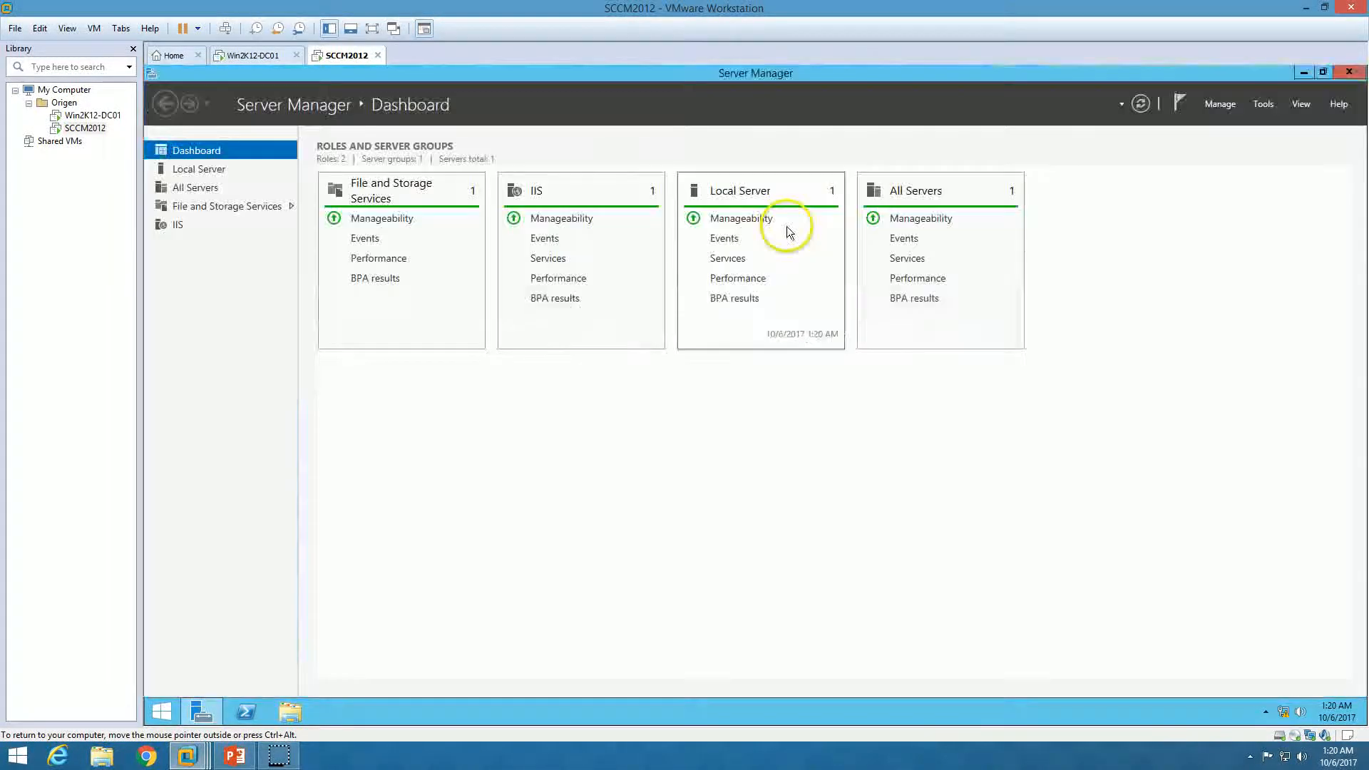
click(1304, 72)
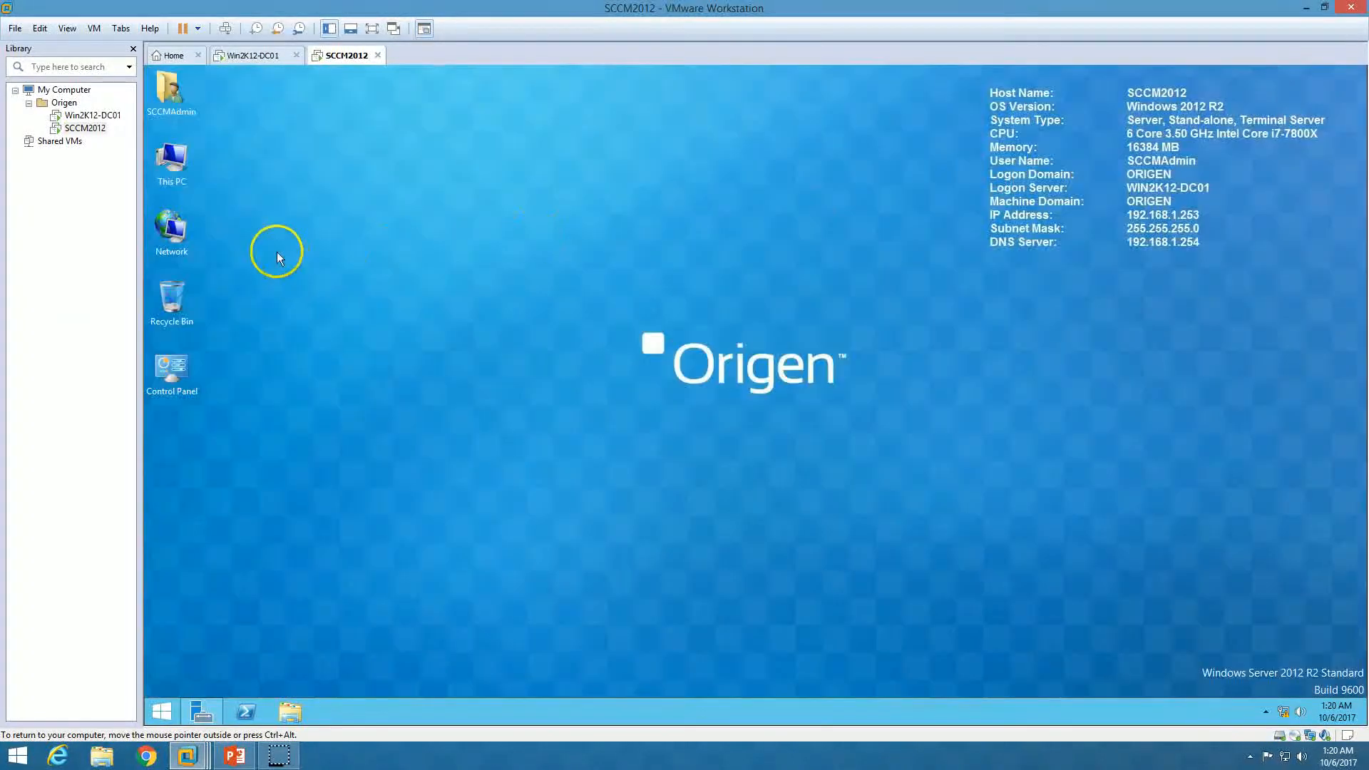
Run SQL Server 2012 setup from the SQLServer DVD drive in This PC, approving elevation
double_click(174, 163)
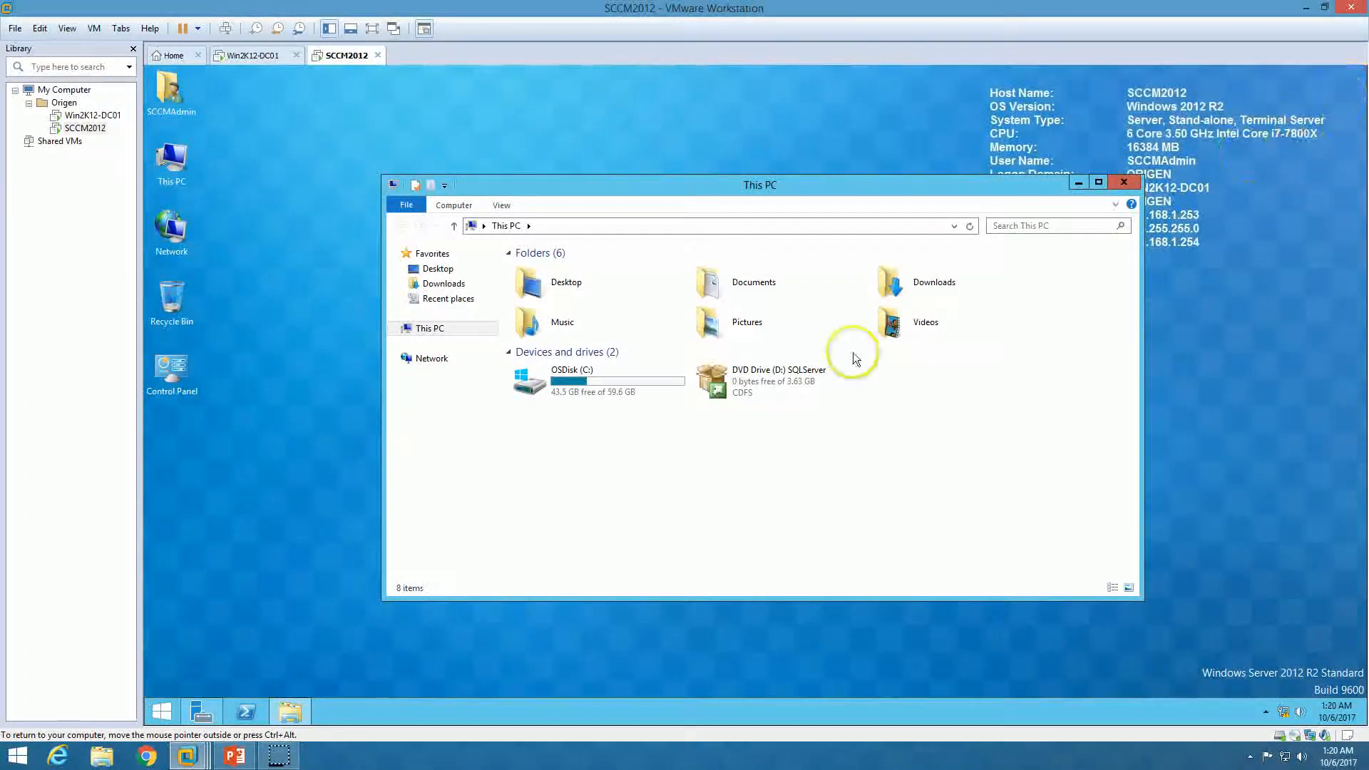
click(760, 383)
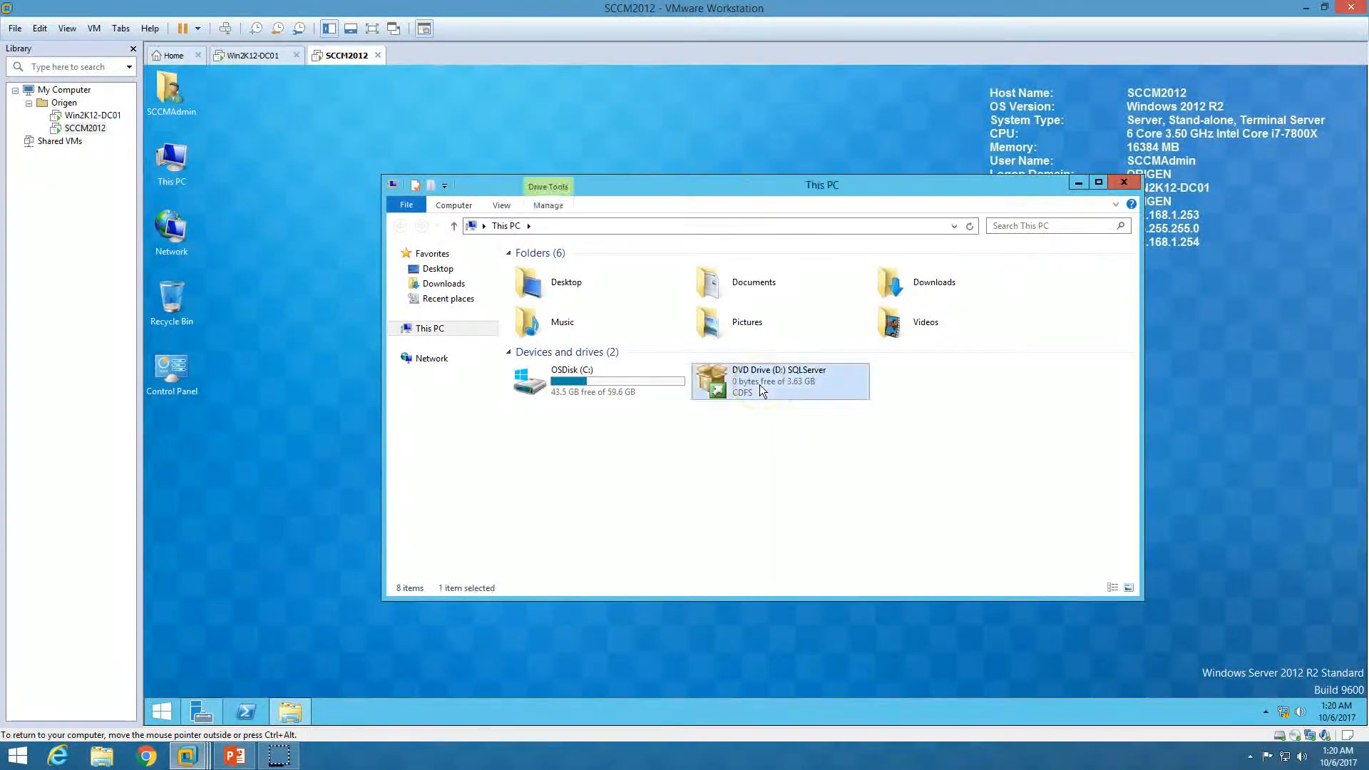
double_click(760, 383)
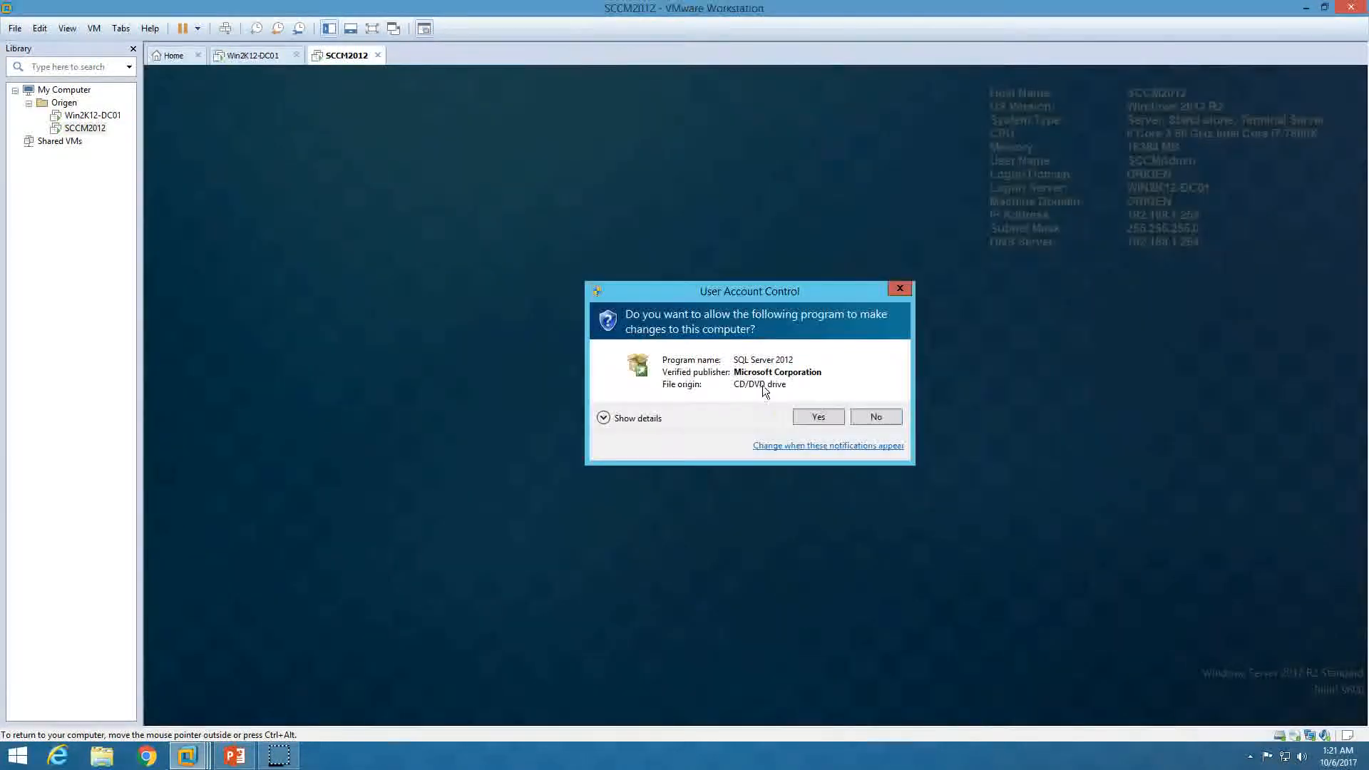
click(805, 412)
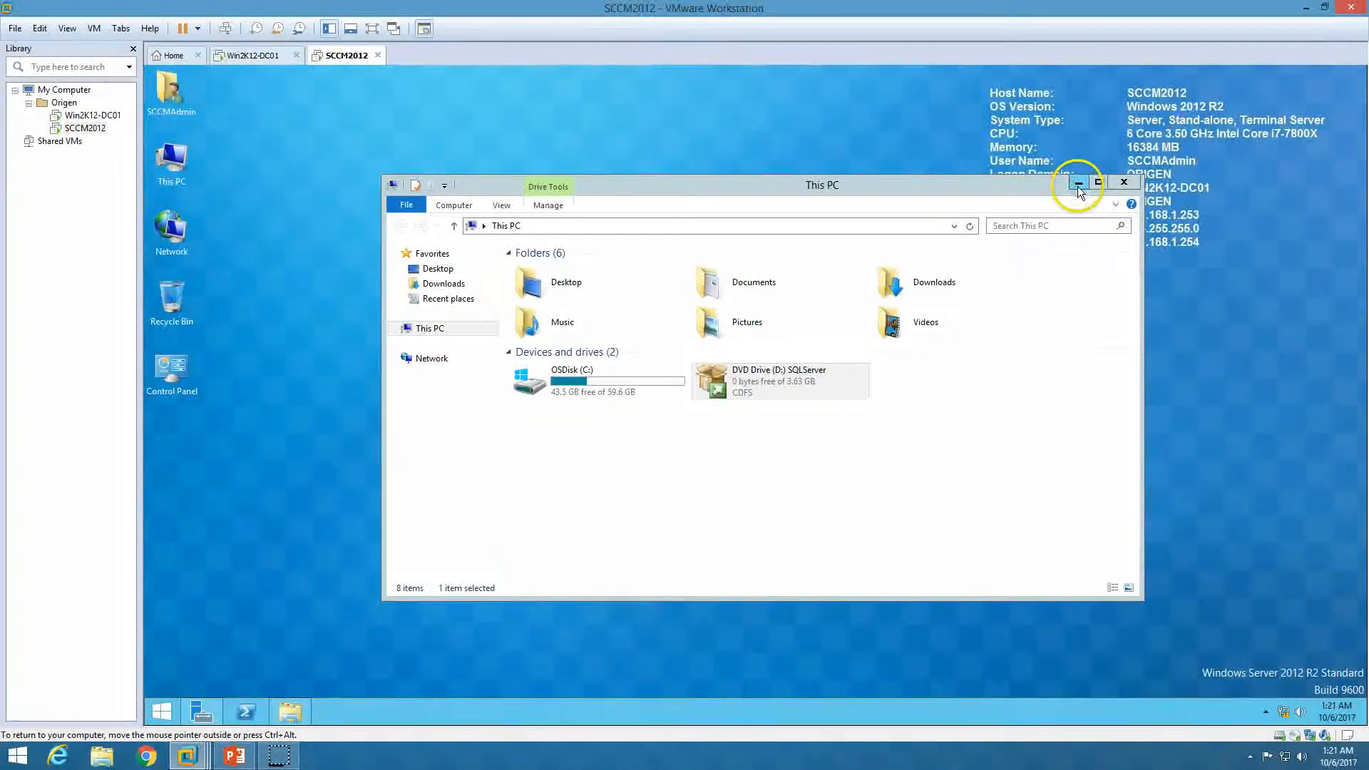
click(1079, 183)
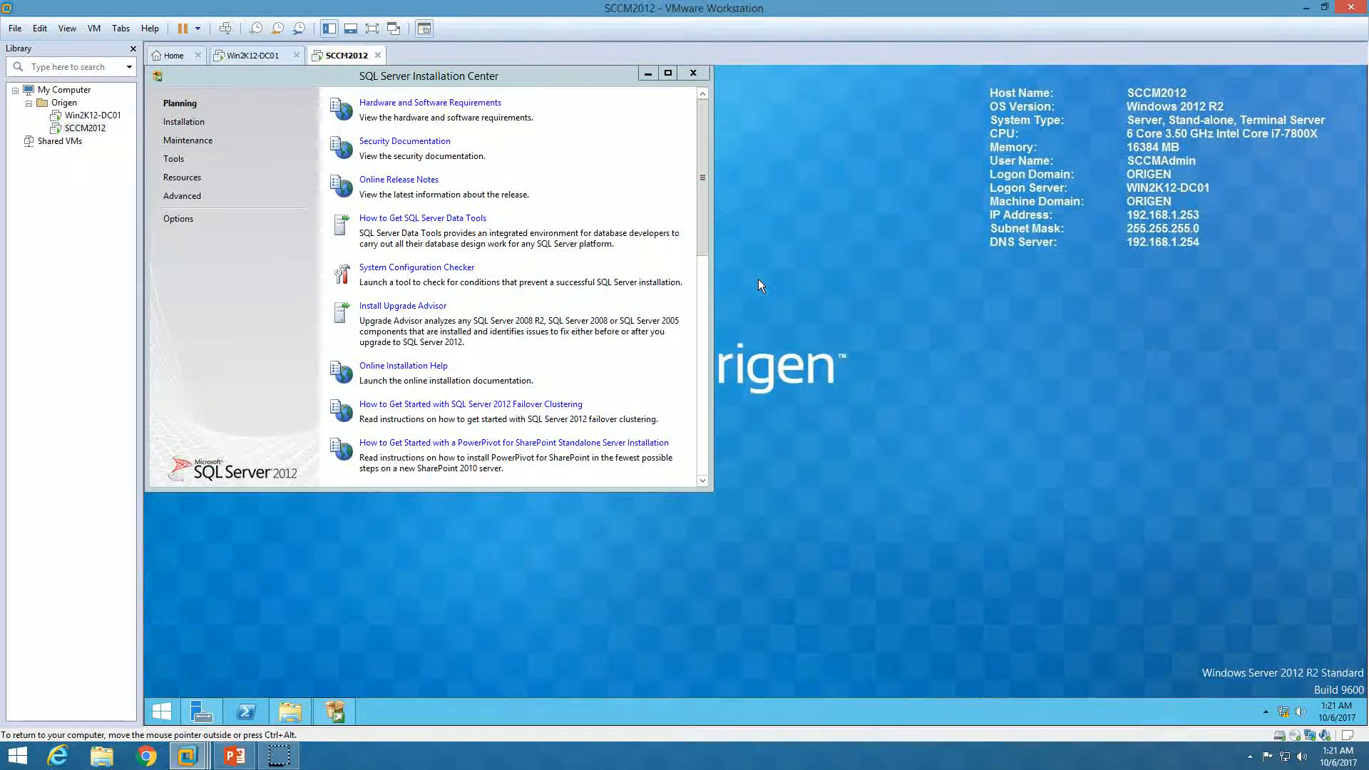
Start a New SQL Server stand-alone installation and show the Setup Support Rules details
click(184, 122)
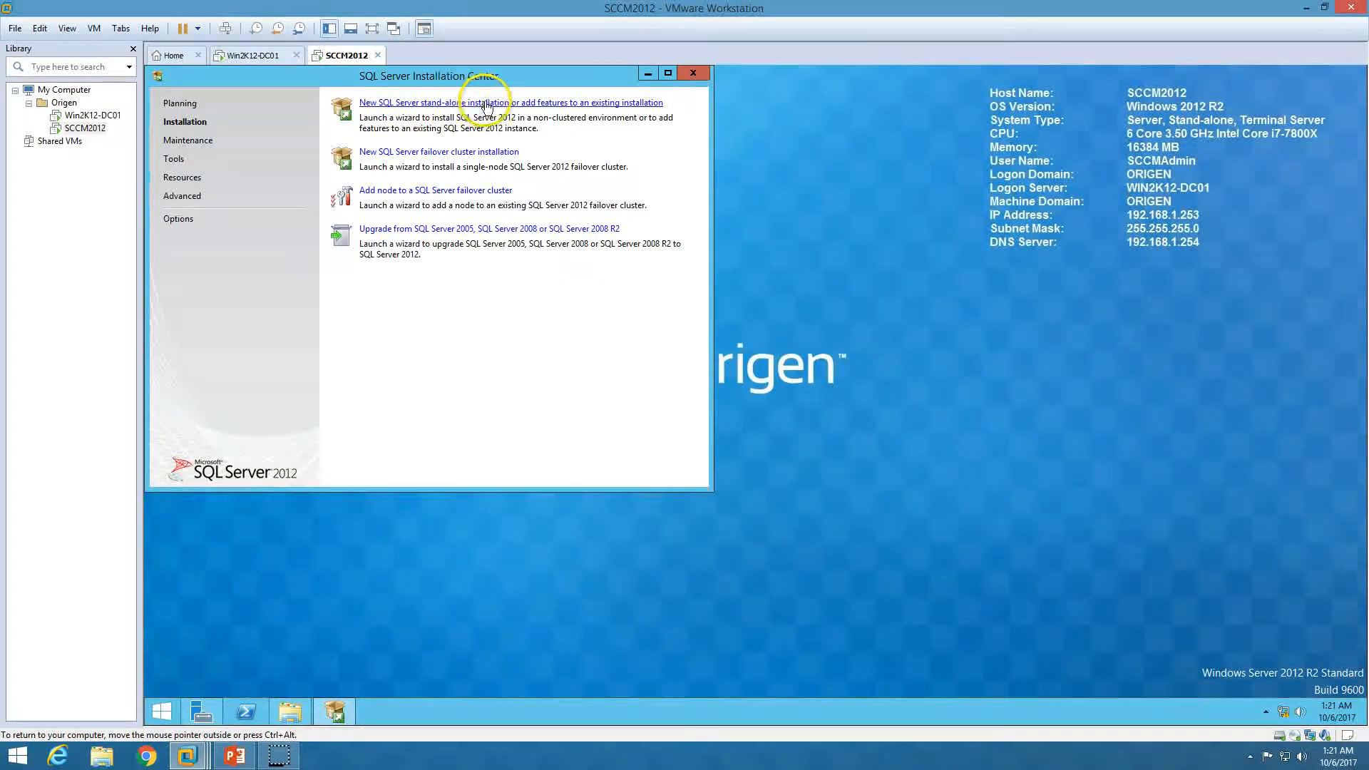
click(530, 103)
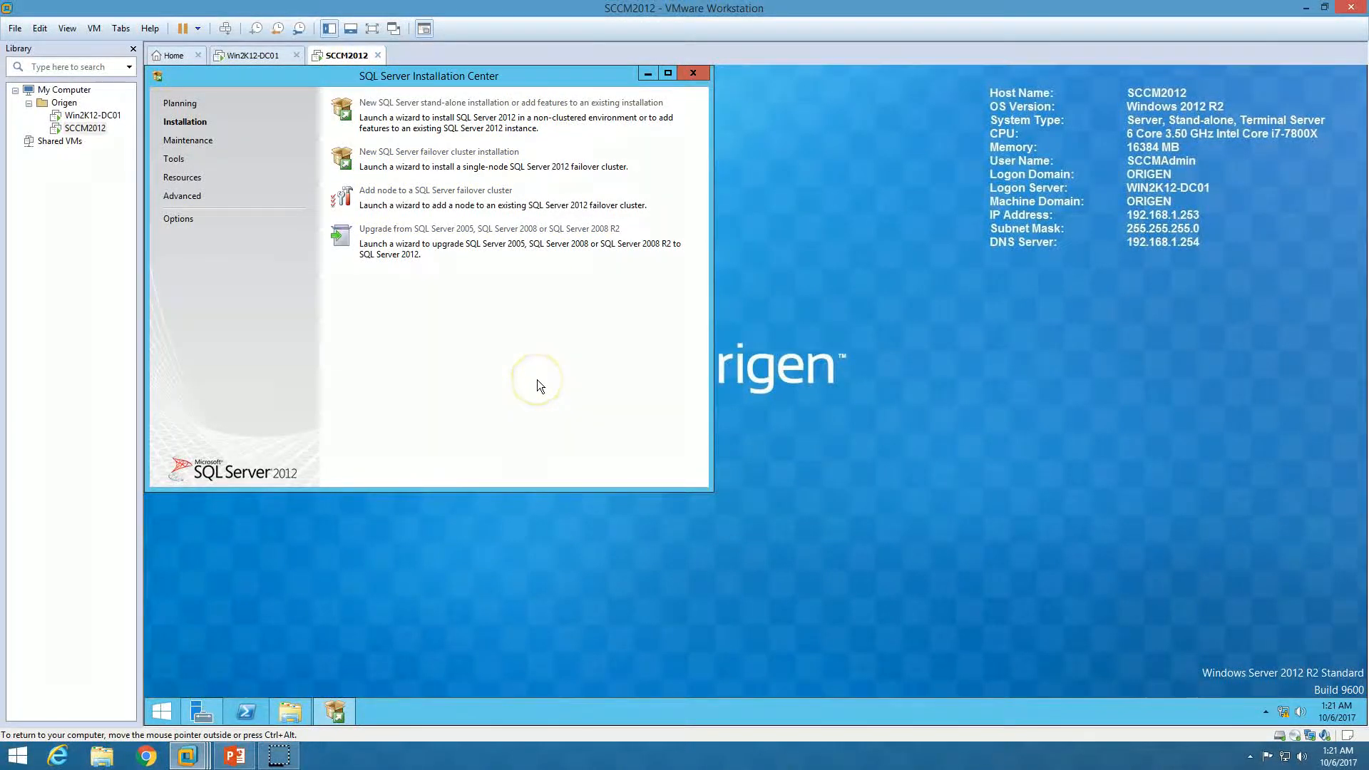
click(645, 74)
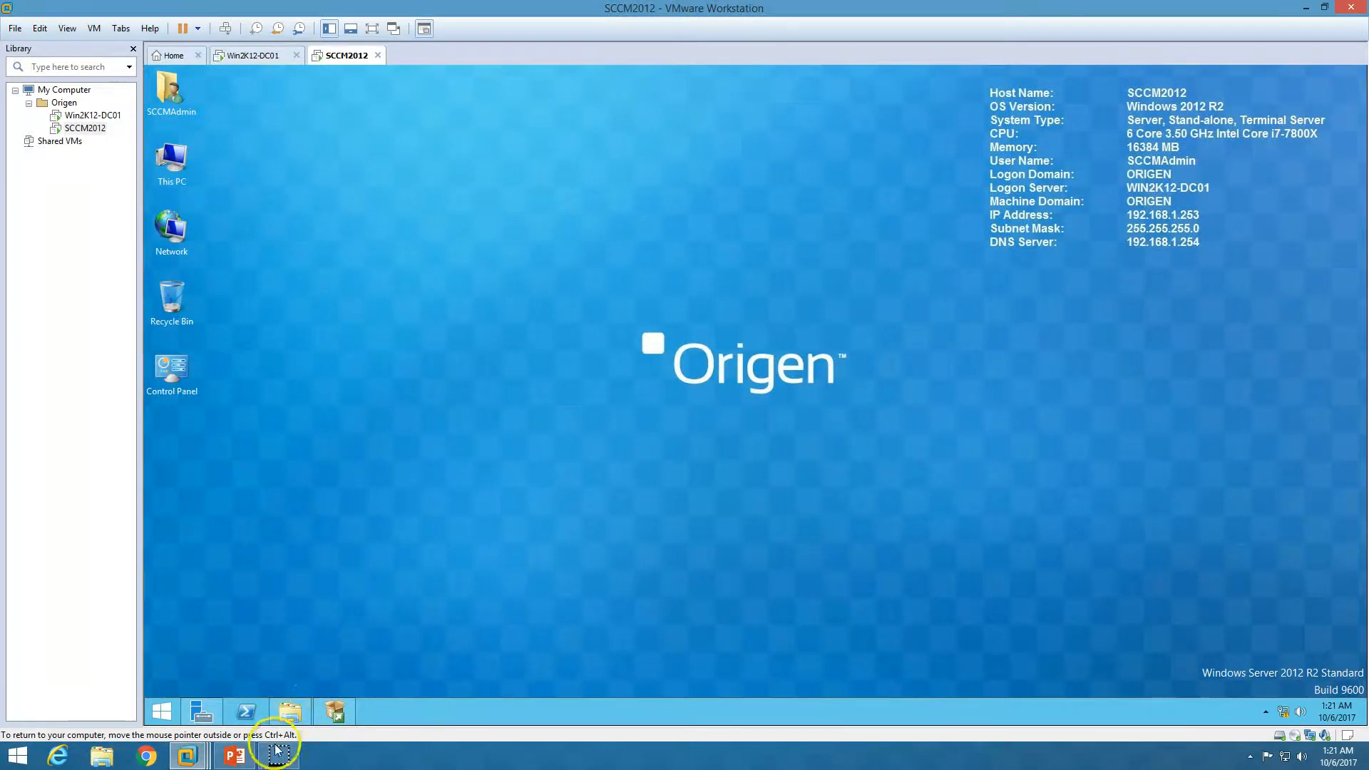
click(636, 321)
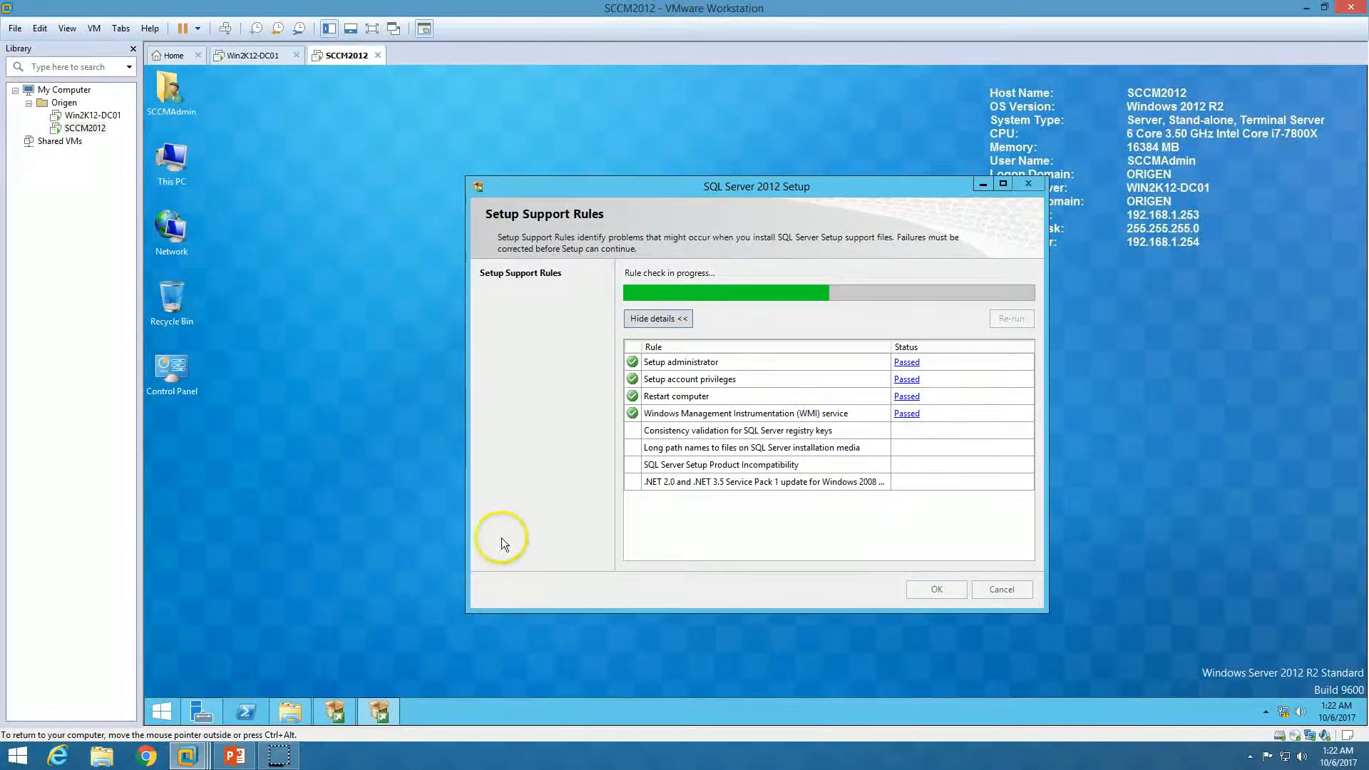
Confirm the Setup Support Rules check with all 8 rules passed
click(239, 754)
click(238, 755)
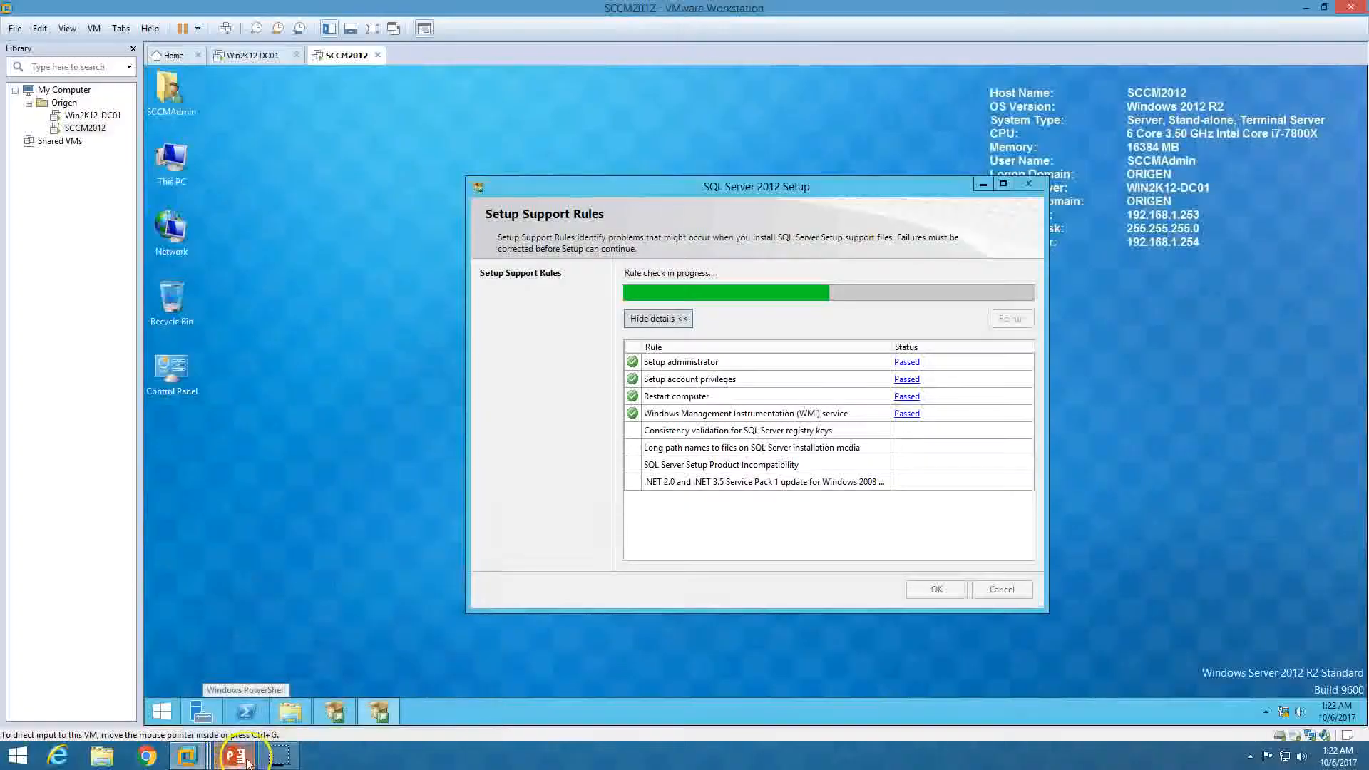
click(940, 591)
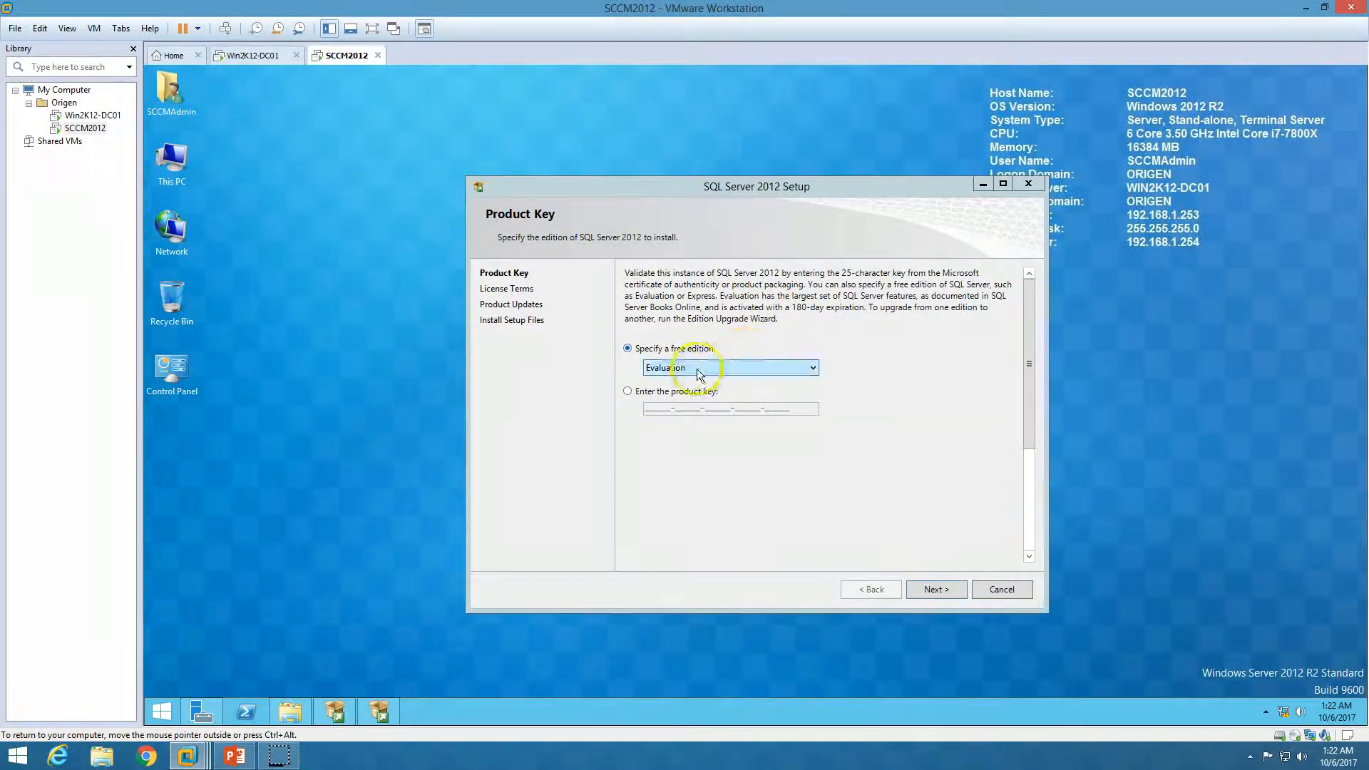
Accept the SQL Server 2012 license terms and continue past the failed product update check
click(925, 587)
click(676, 488)
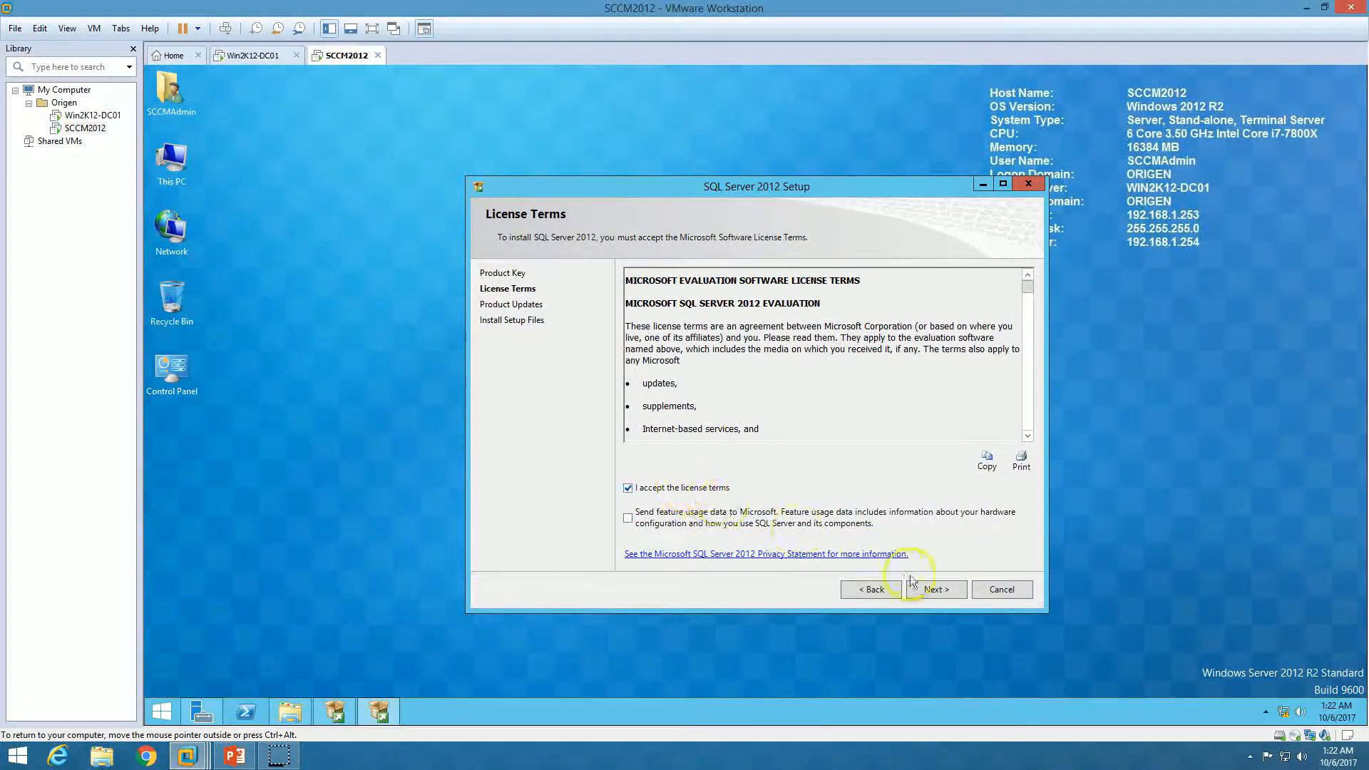
click(948, 589)
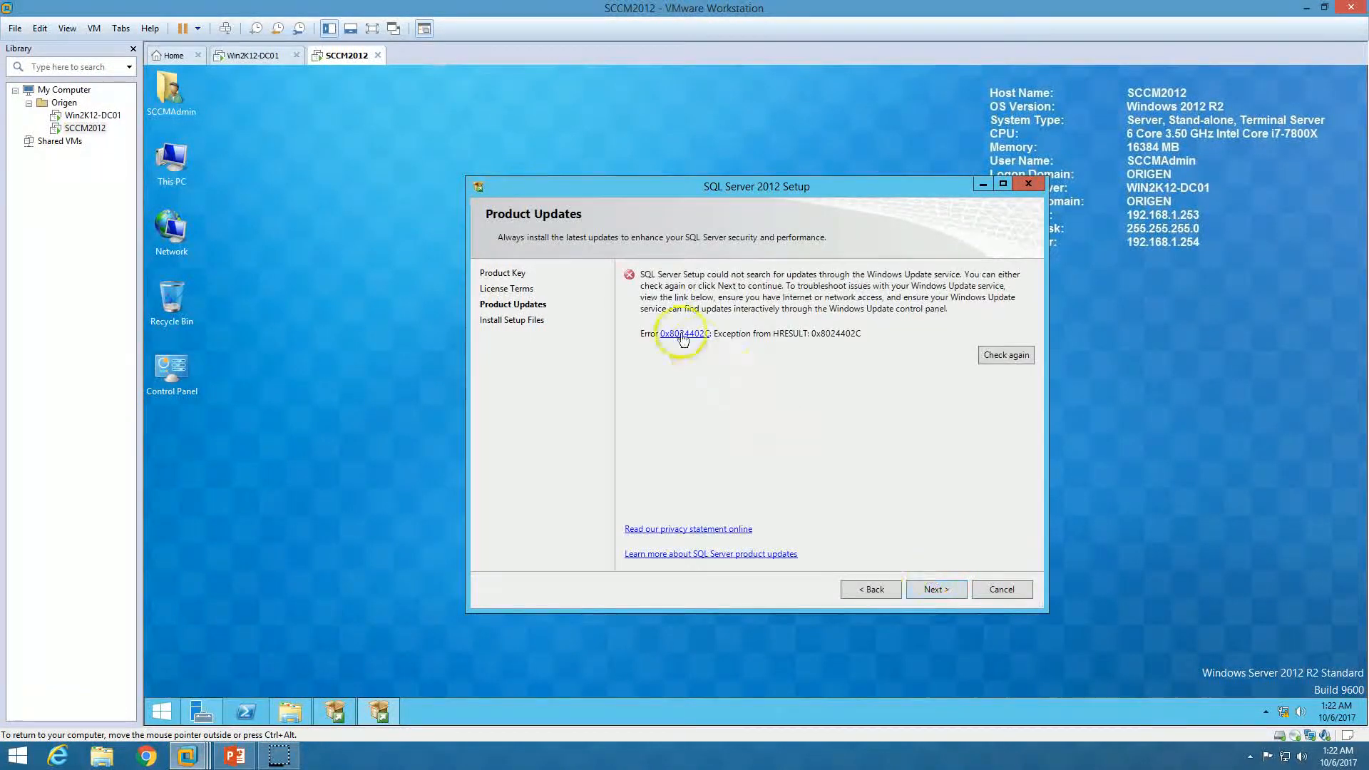
drag(772, 194, 673, 163)
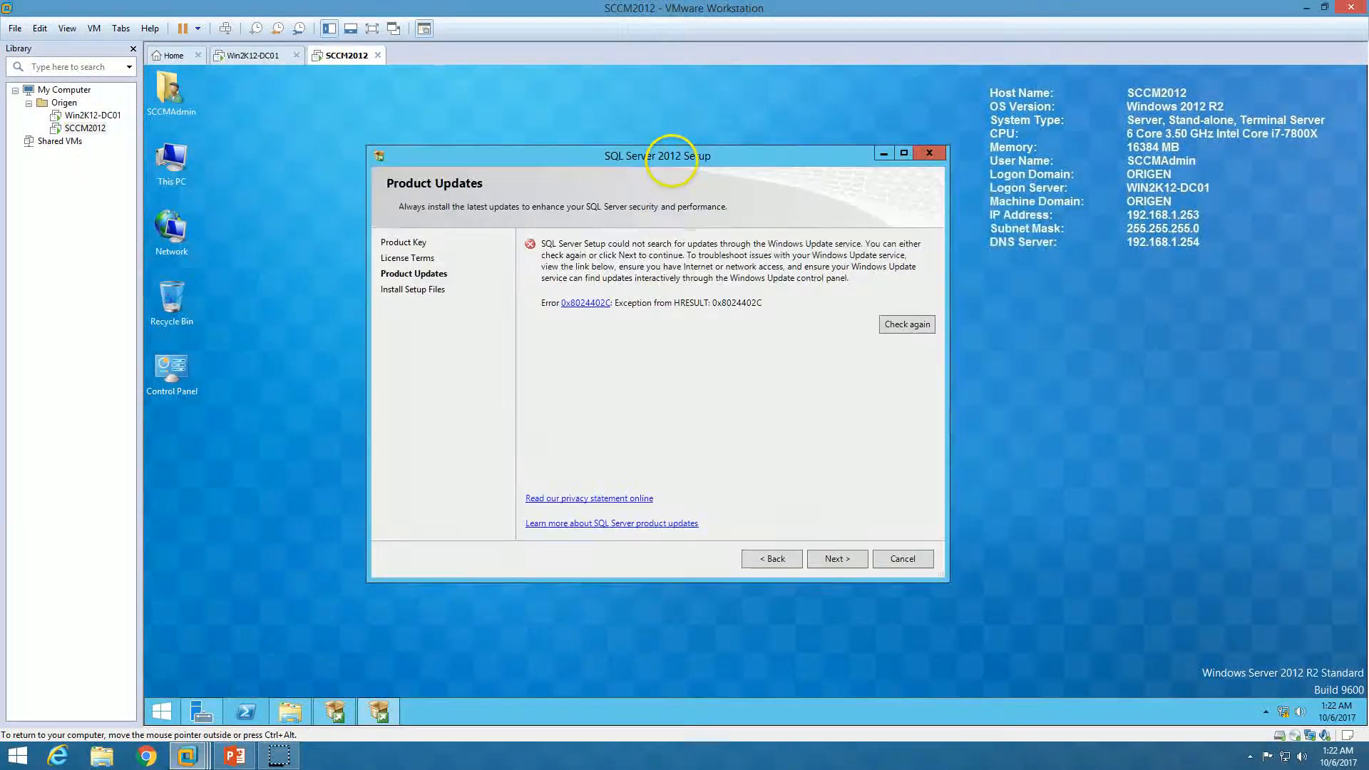
click(831, 559)
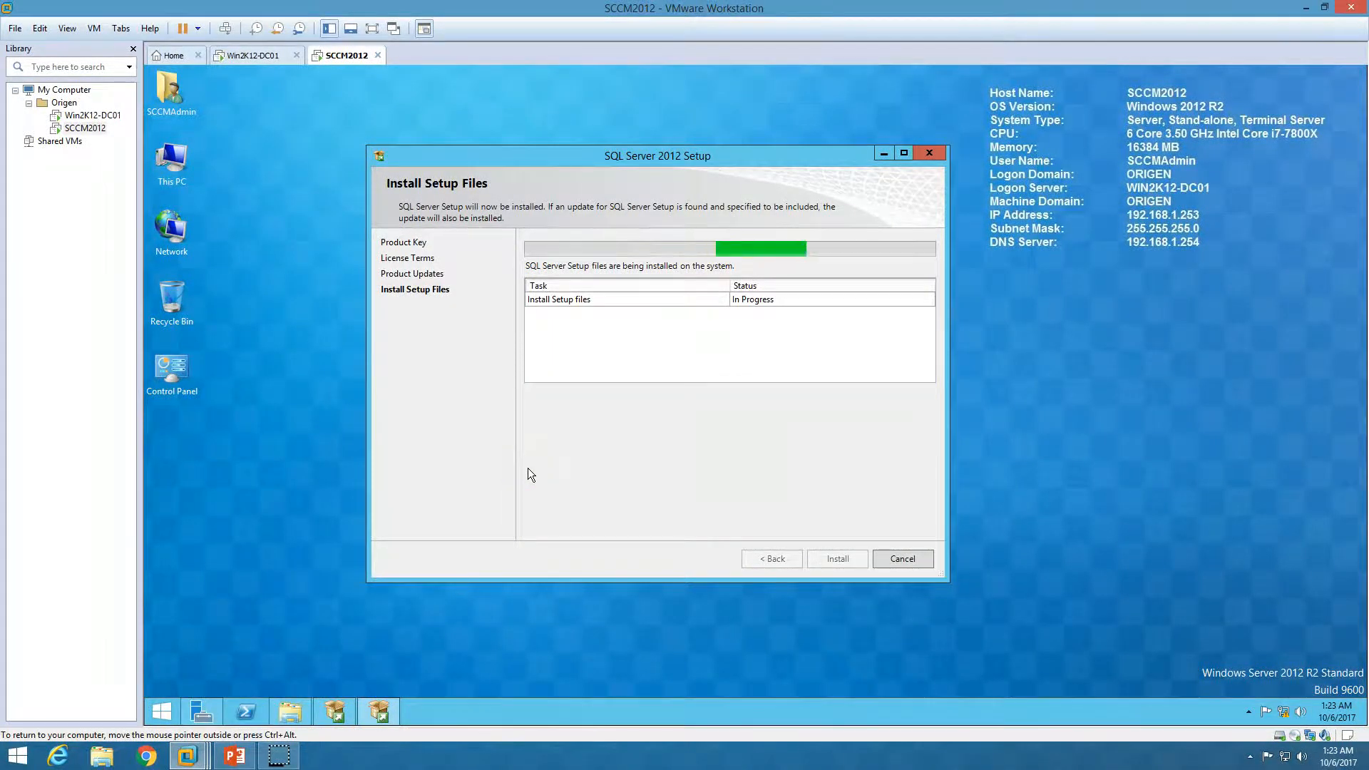
Review the Setup Support Rules details (5 passed, 2 warnings) and continue to Setup Role
click(501, 504)
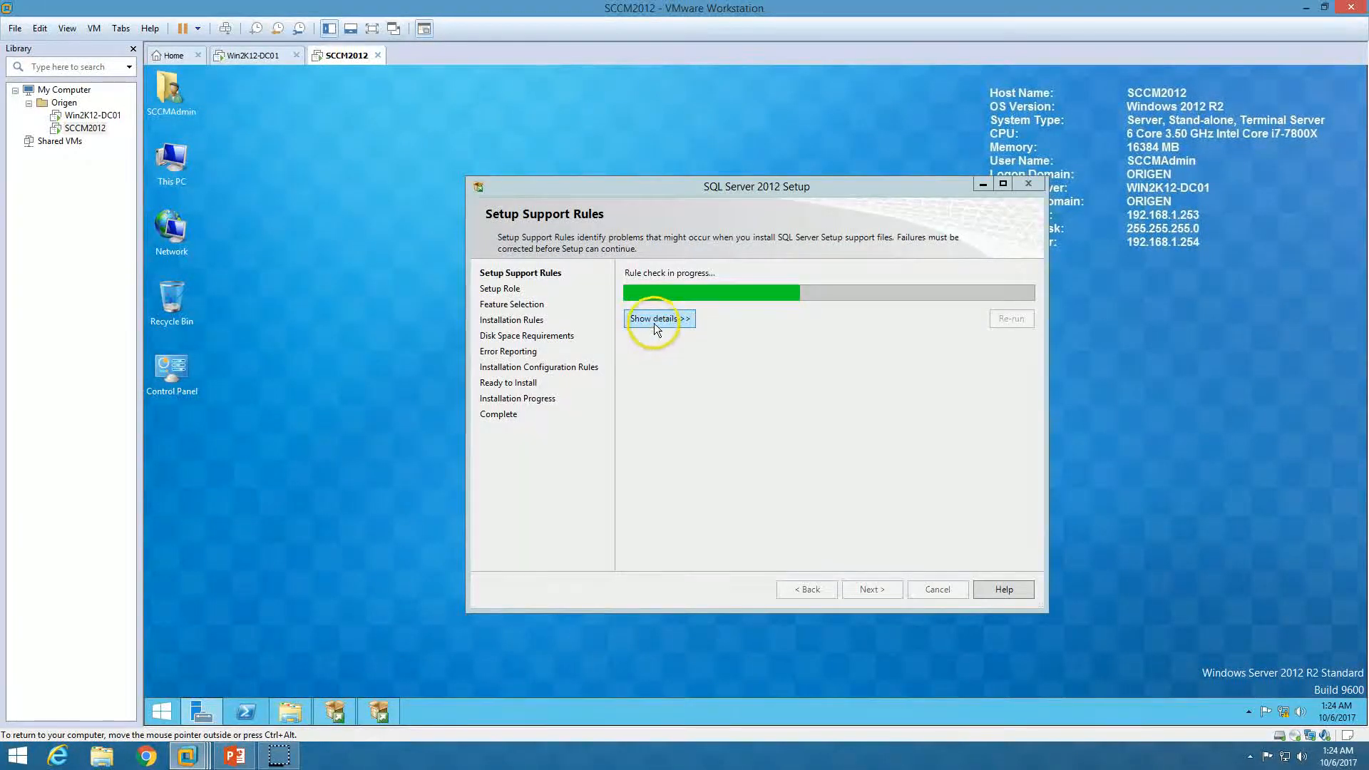
click(653, 318)
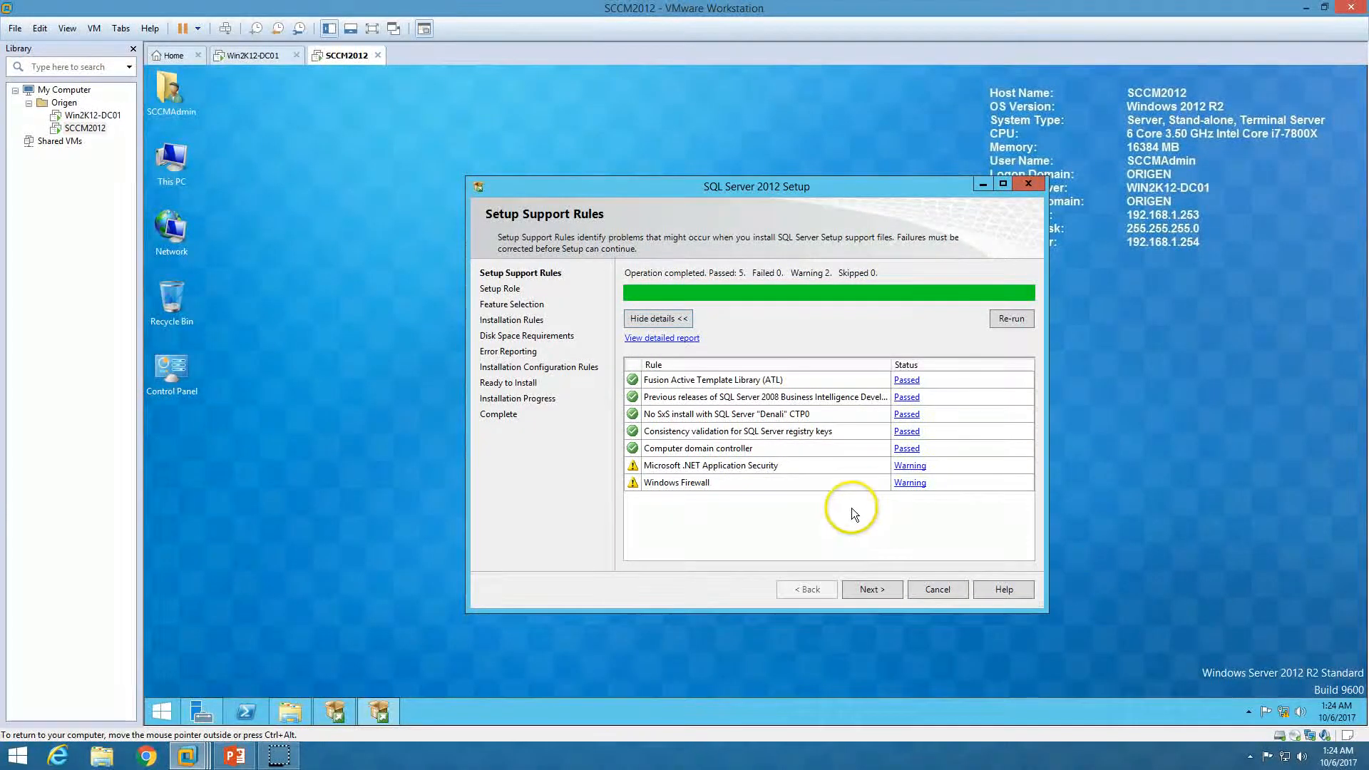
click(871, 589)
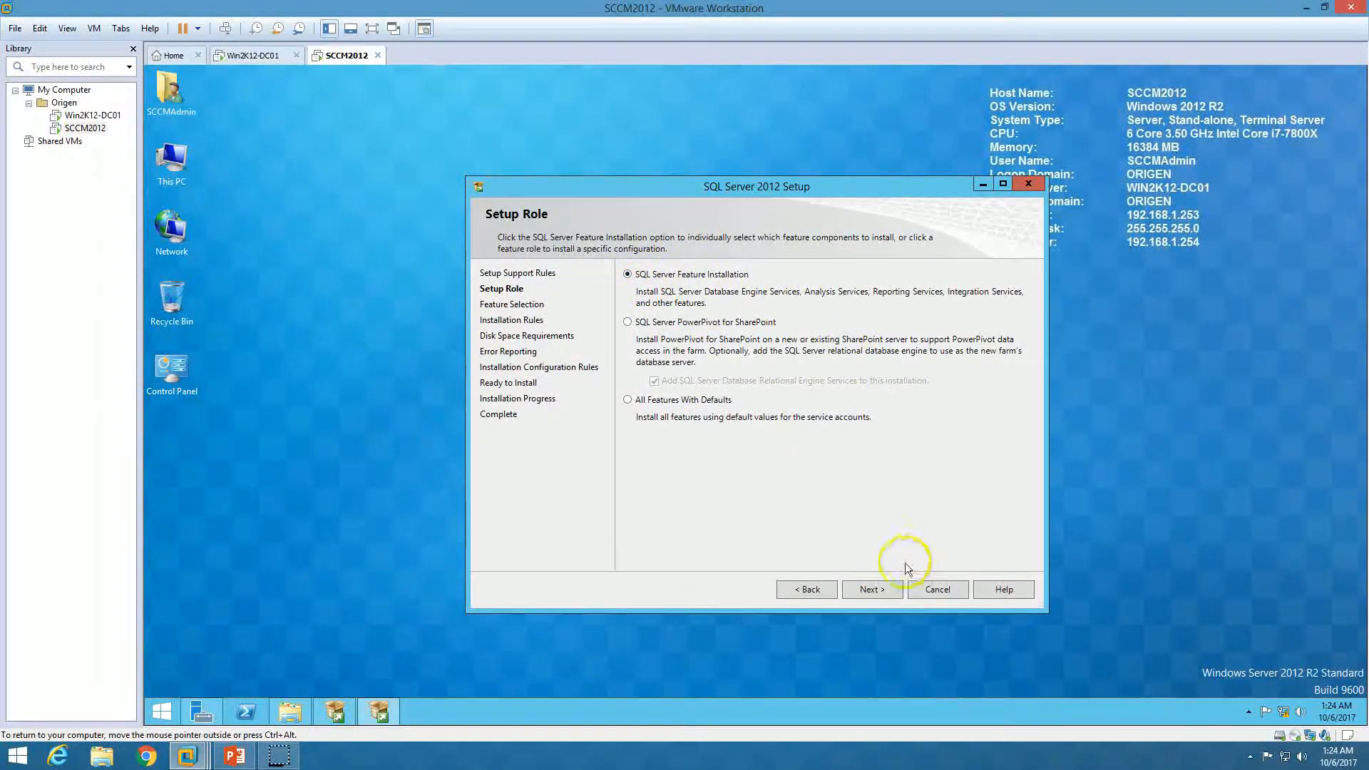
Choose feature installation and select Database Engine Services and Reporting Services - Native
click(879, 589)
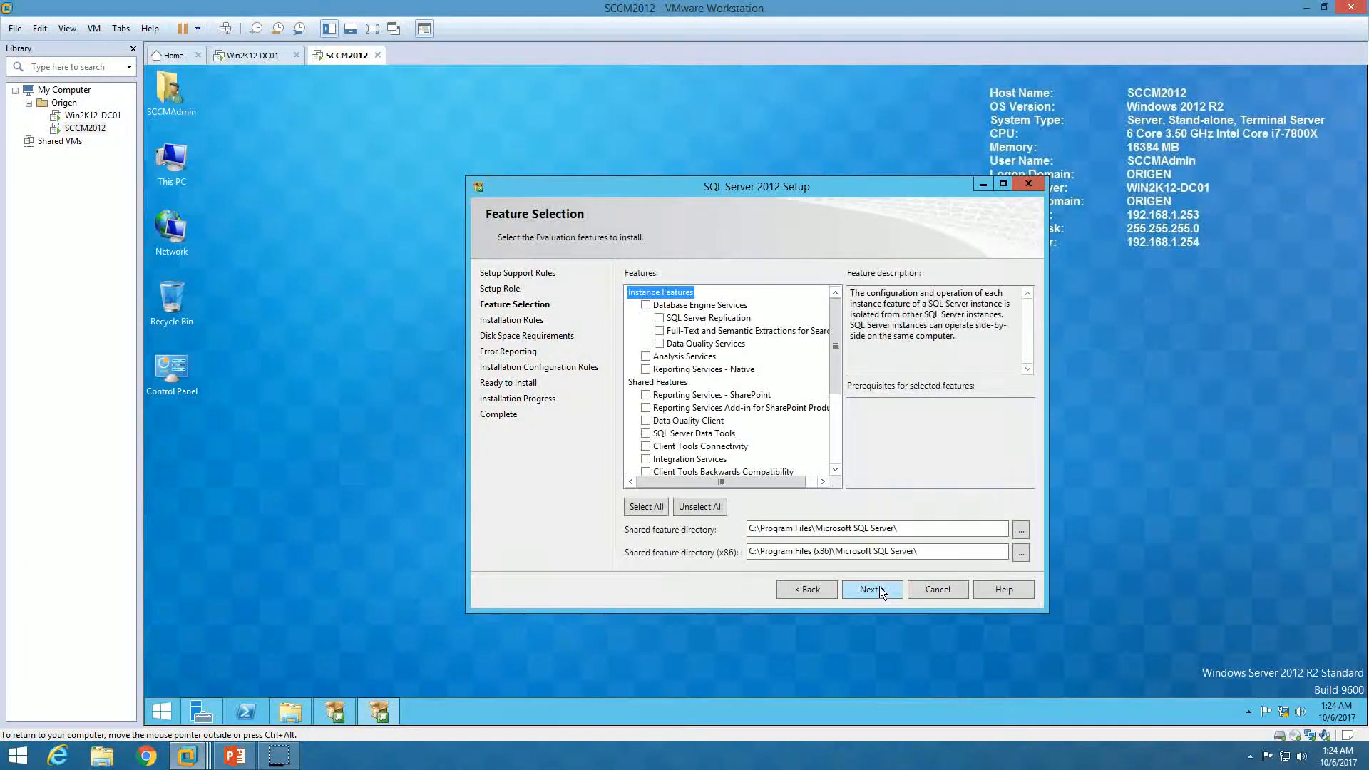
click(646, 305)
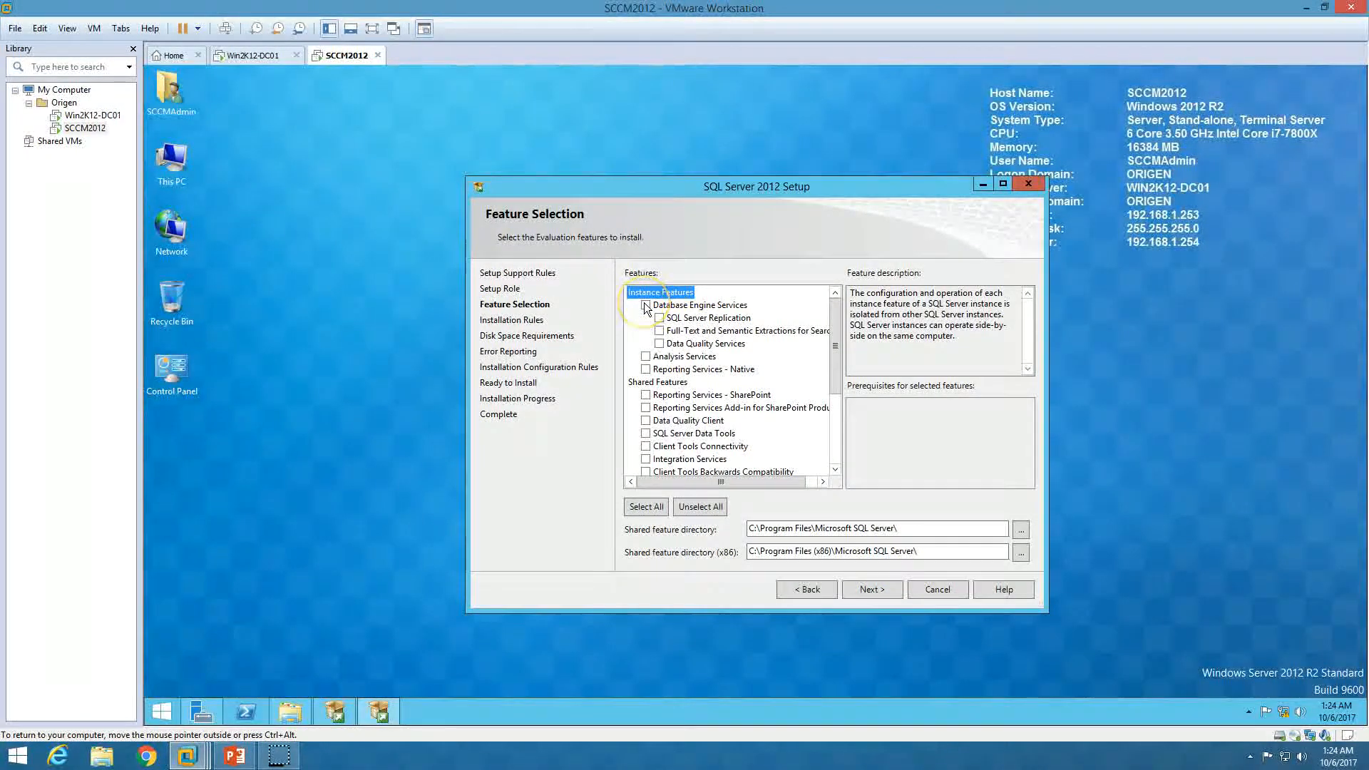
click(646, 370)
scroll(653, 378, down, 3)
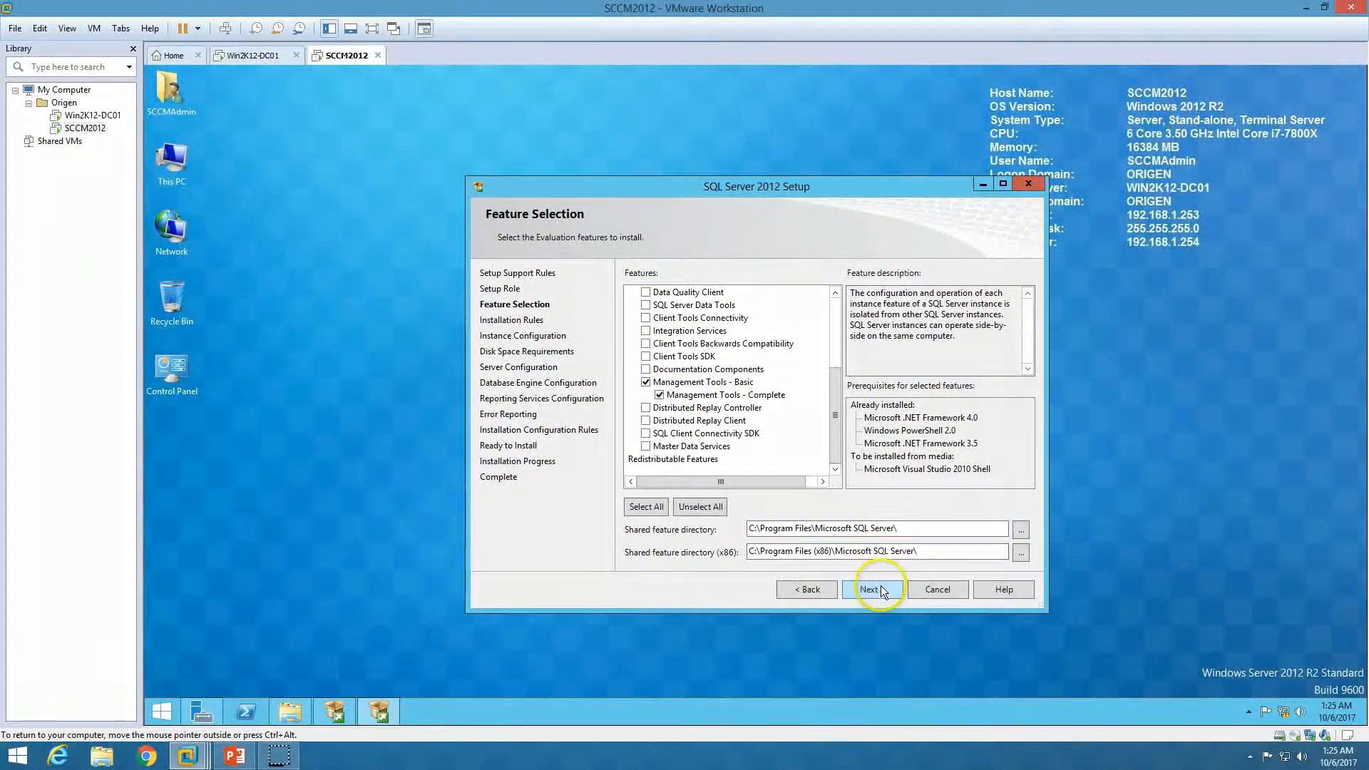
drag(835, 385, 835, 312)
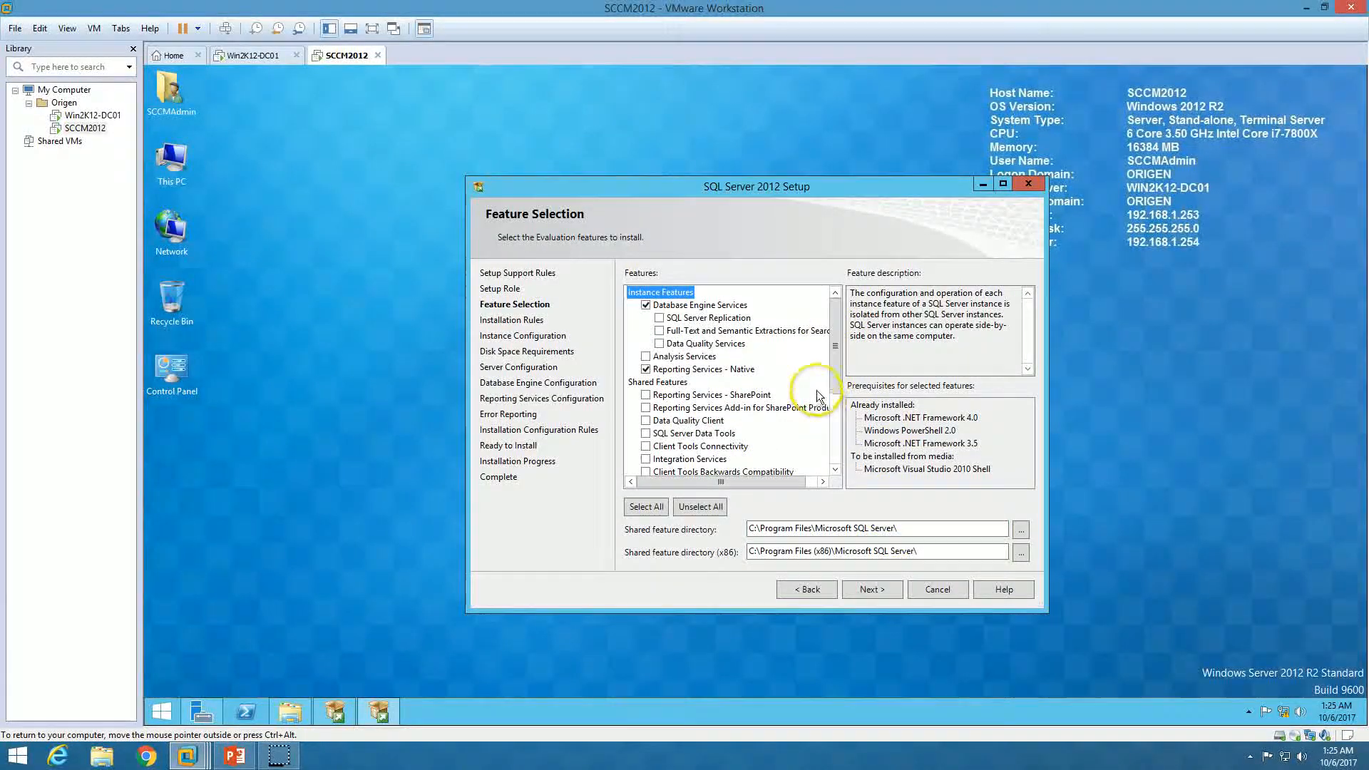
click(882, 590)
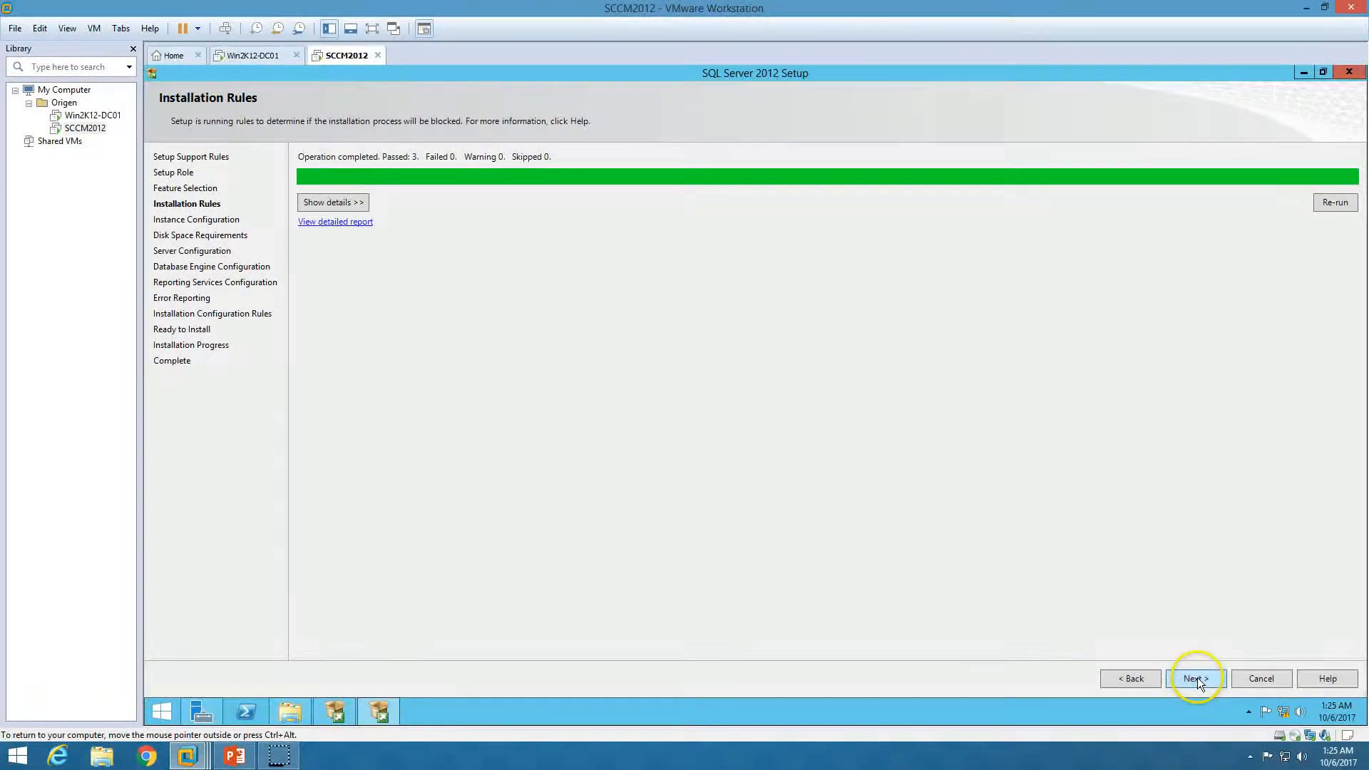
Keep the default MSSQLSERVER instance and continue past the installation rules and disk space review
click(1197, 678)
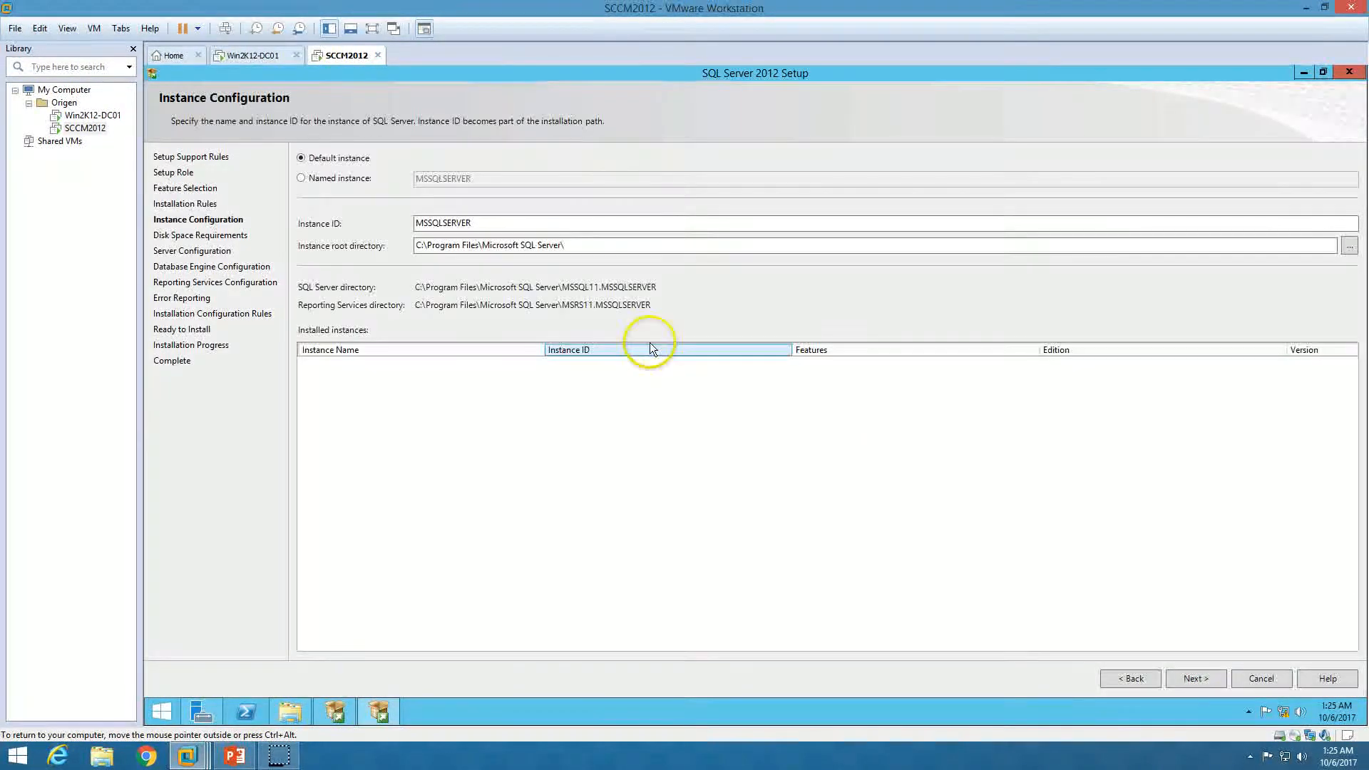
click(345, 178)
click(359, 161)
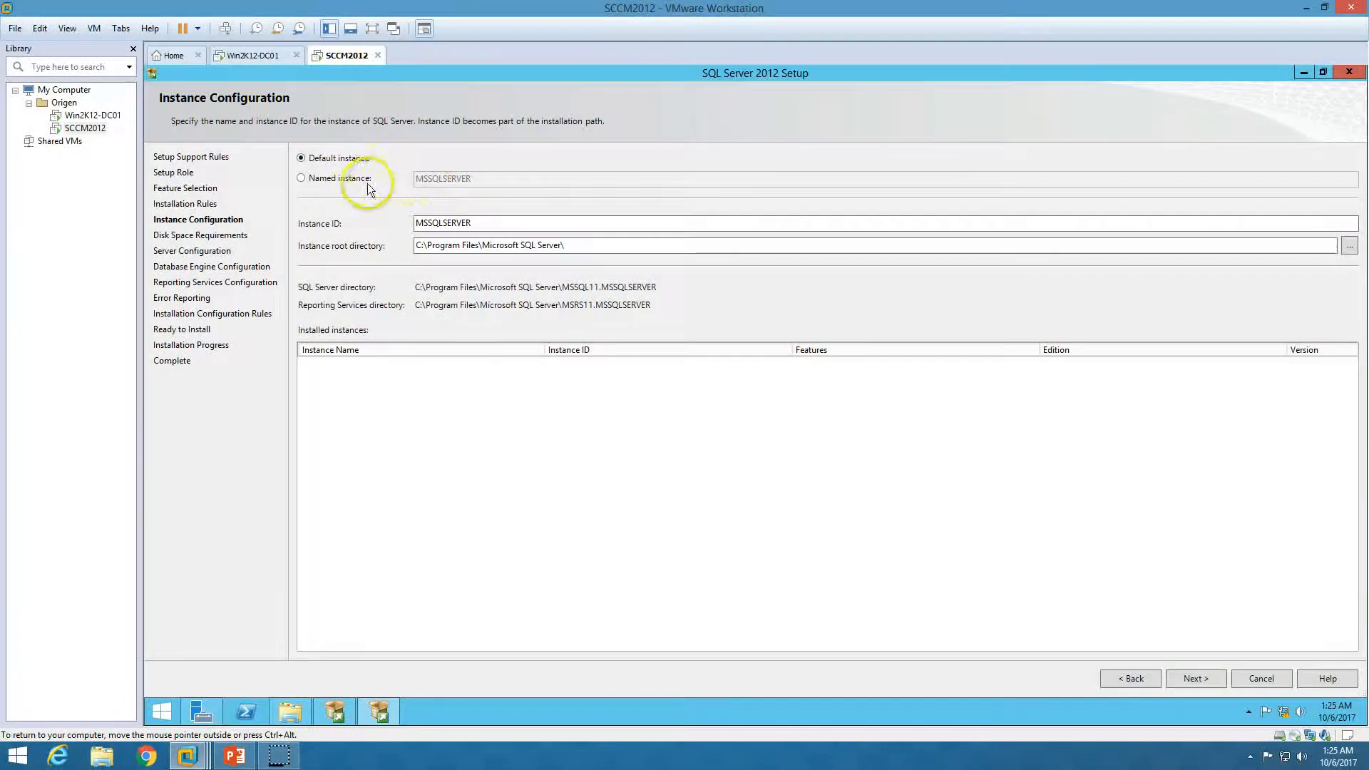
click(351, 180)
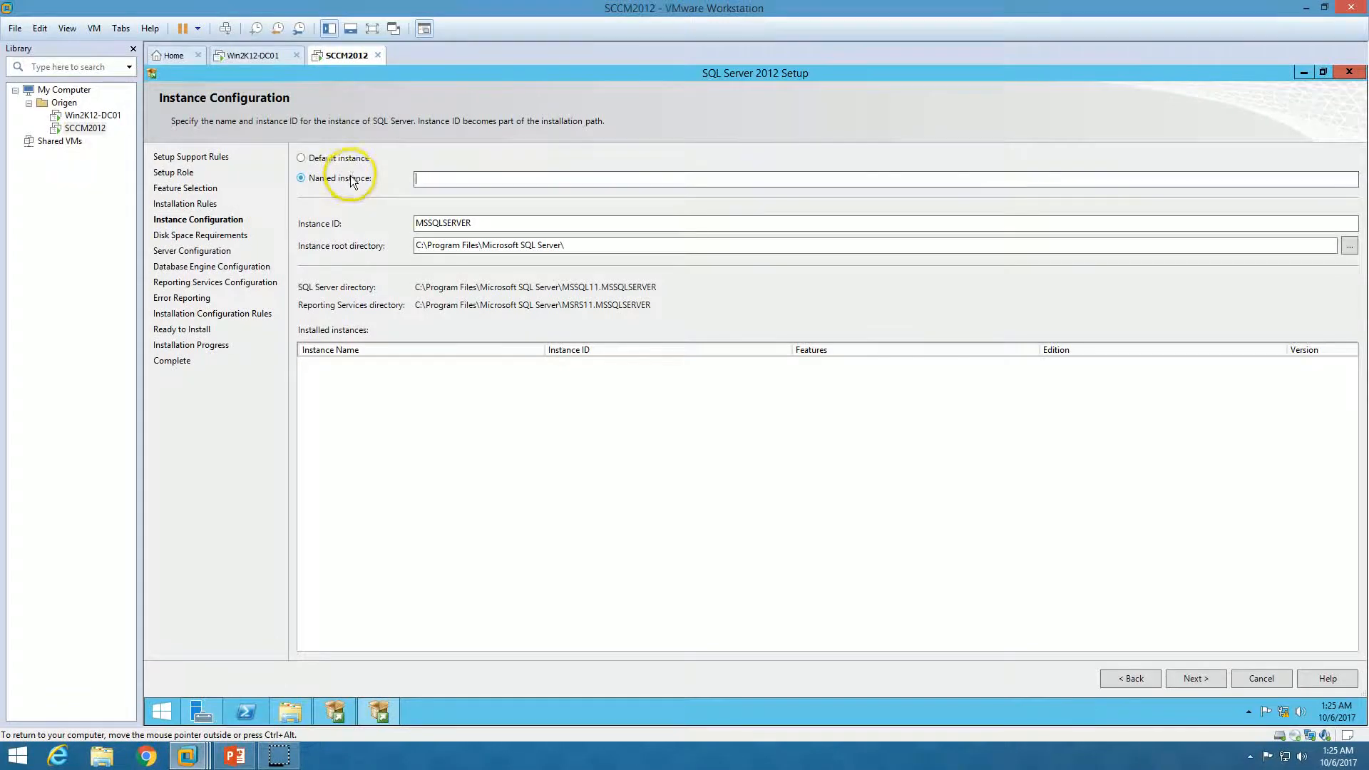
click(339, 159)
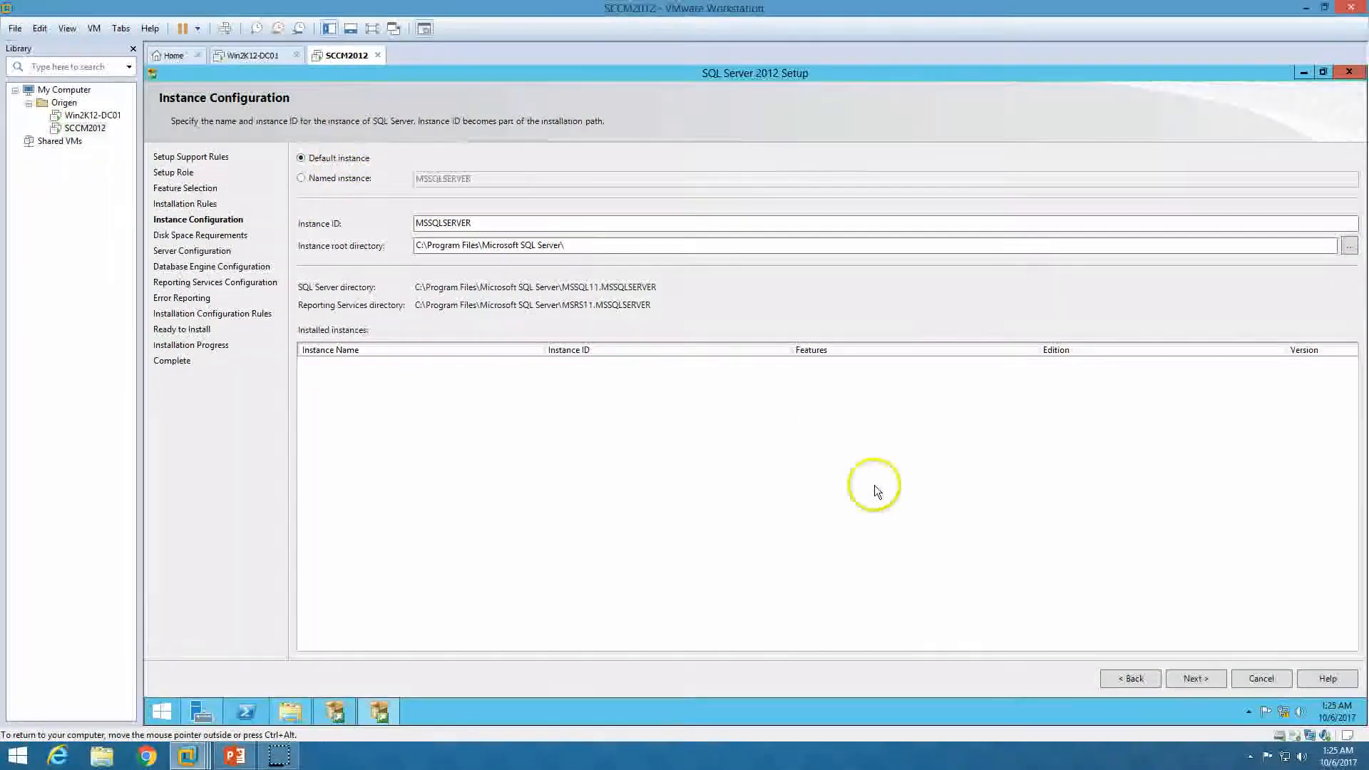
click(1191, 679)
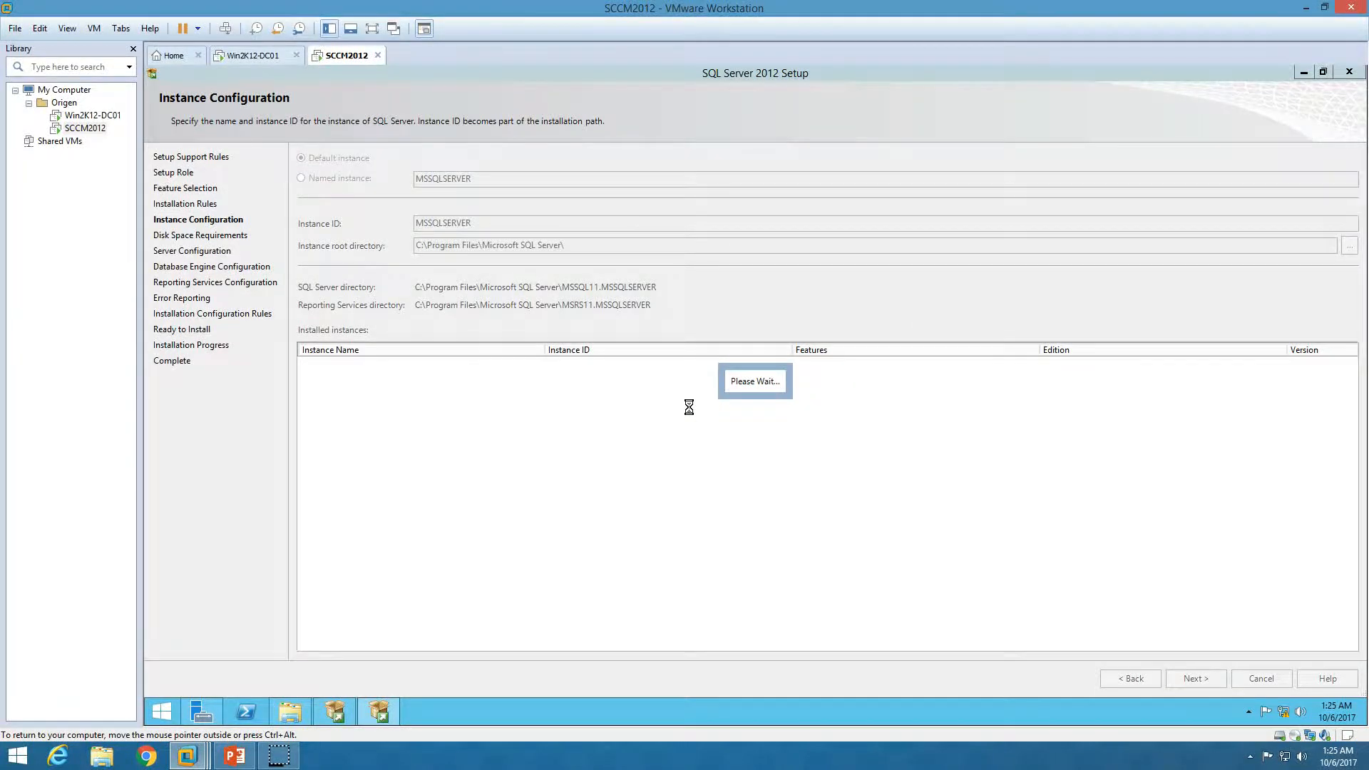
click(630, 408)
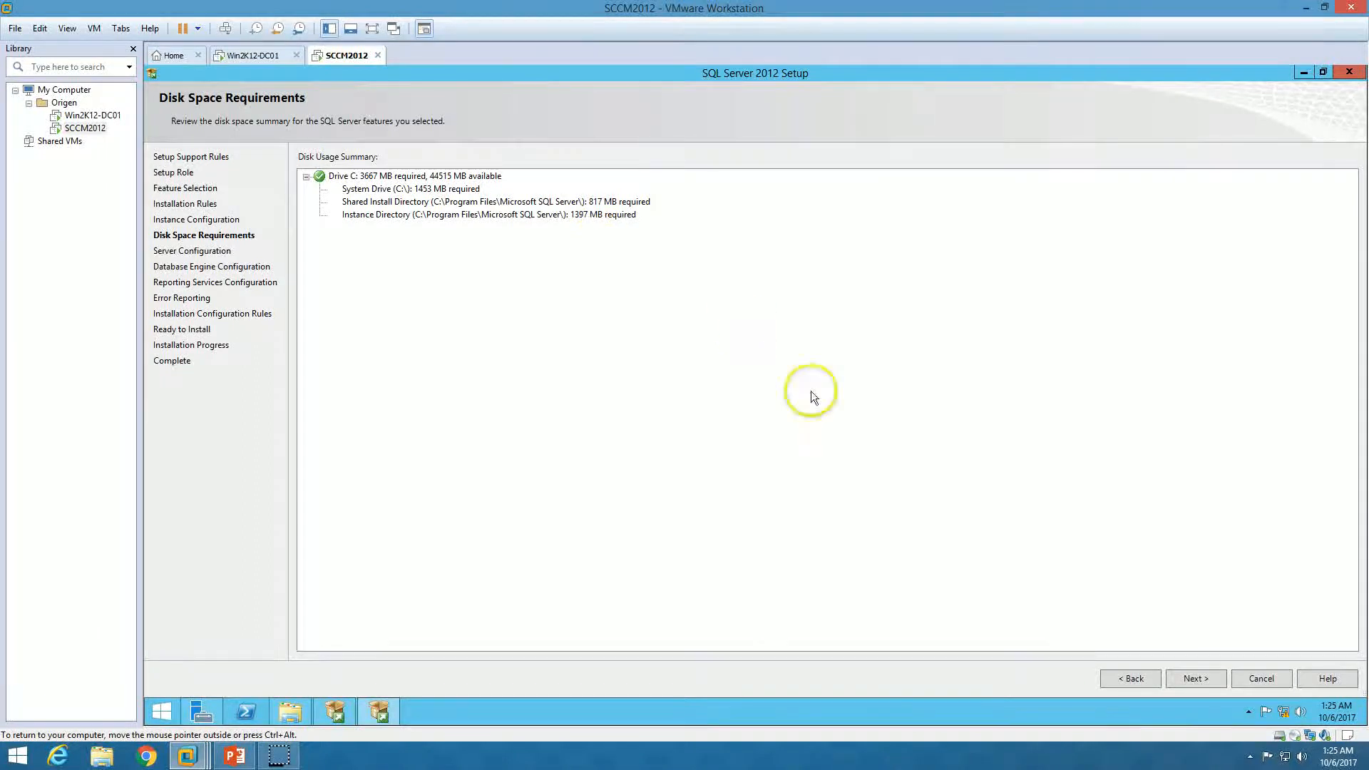
click(1191, 679)
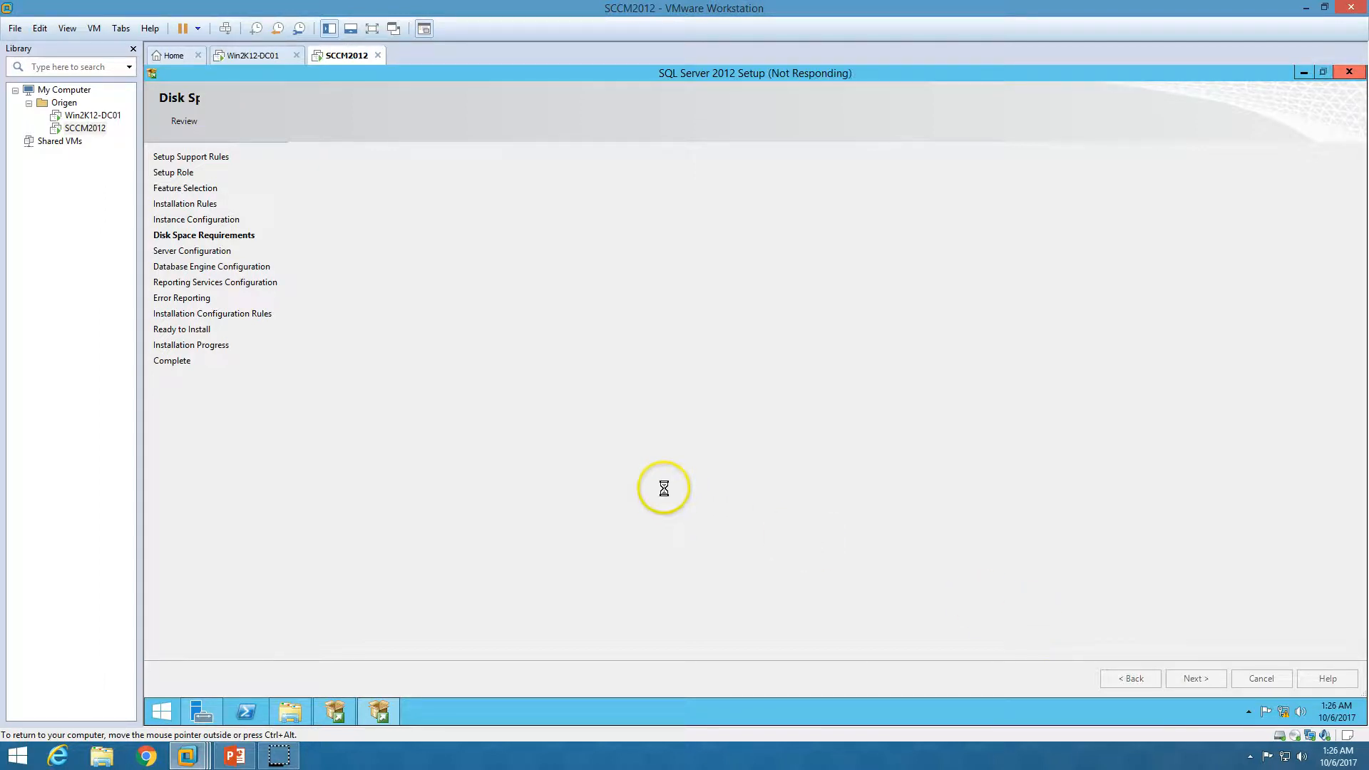
Run SQL Server Agent under the domain admin account with its password, starting automatically
click(879, 215)
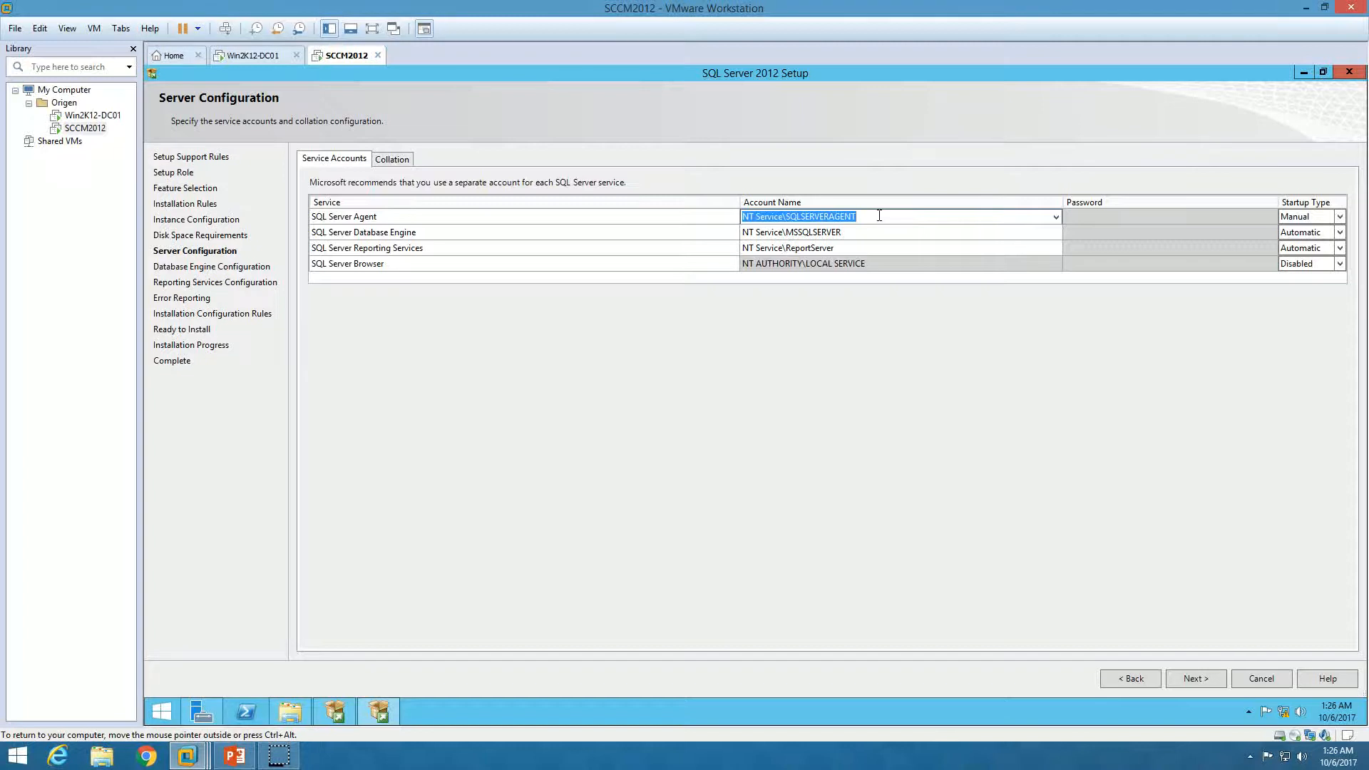
text(oRIGEN\SCCMA)
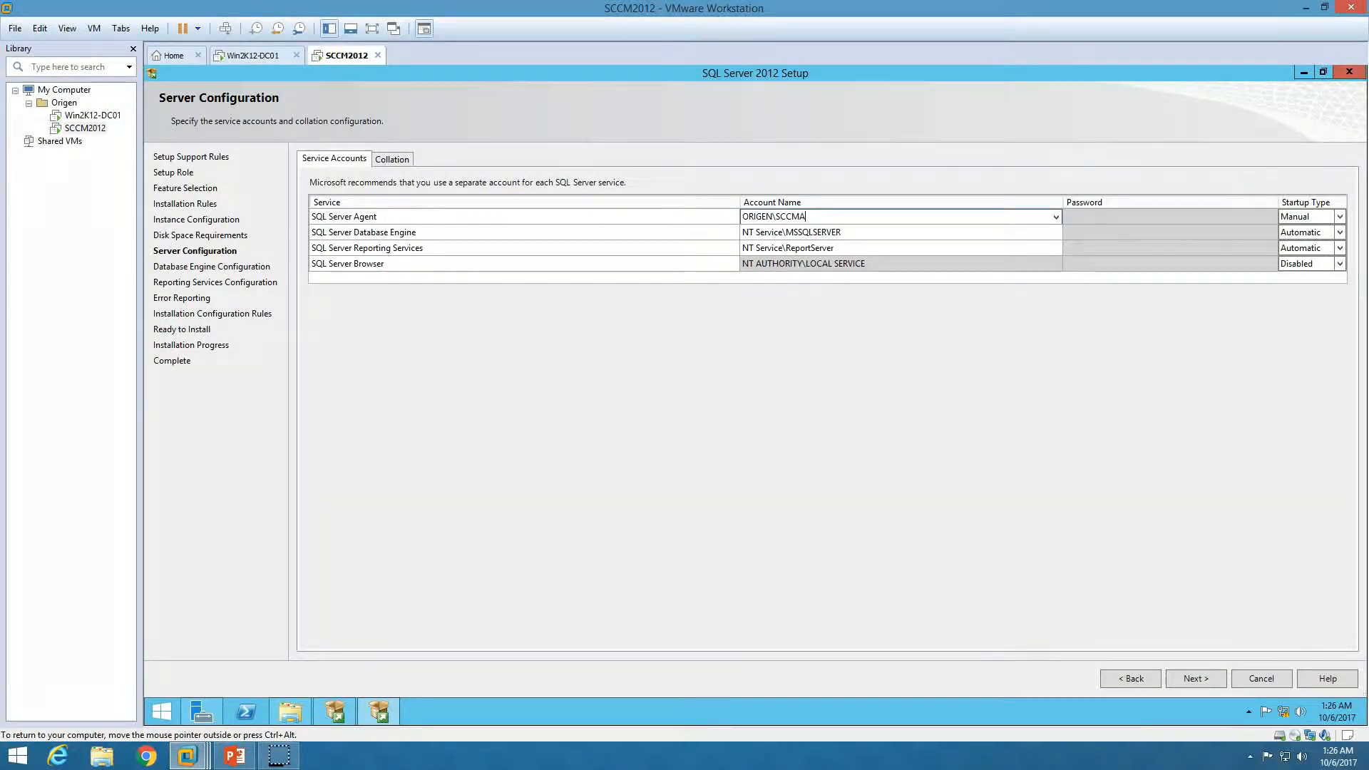
text(dmin)
key(Tab)
key(ctrl+c)
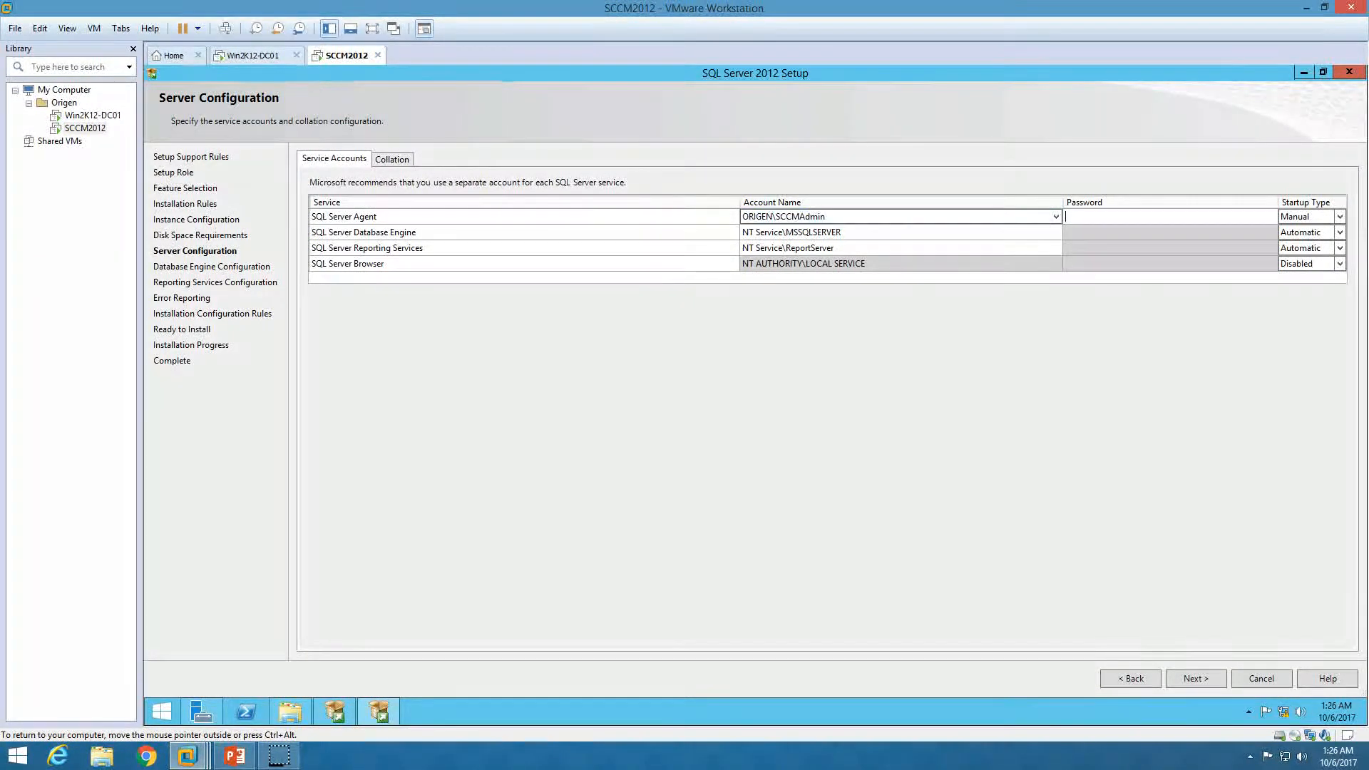
text(•••••••)
key(Tab)
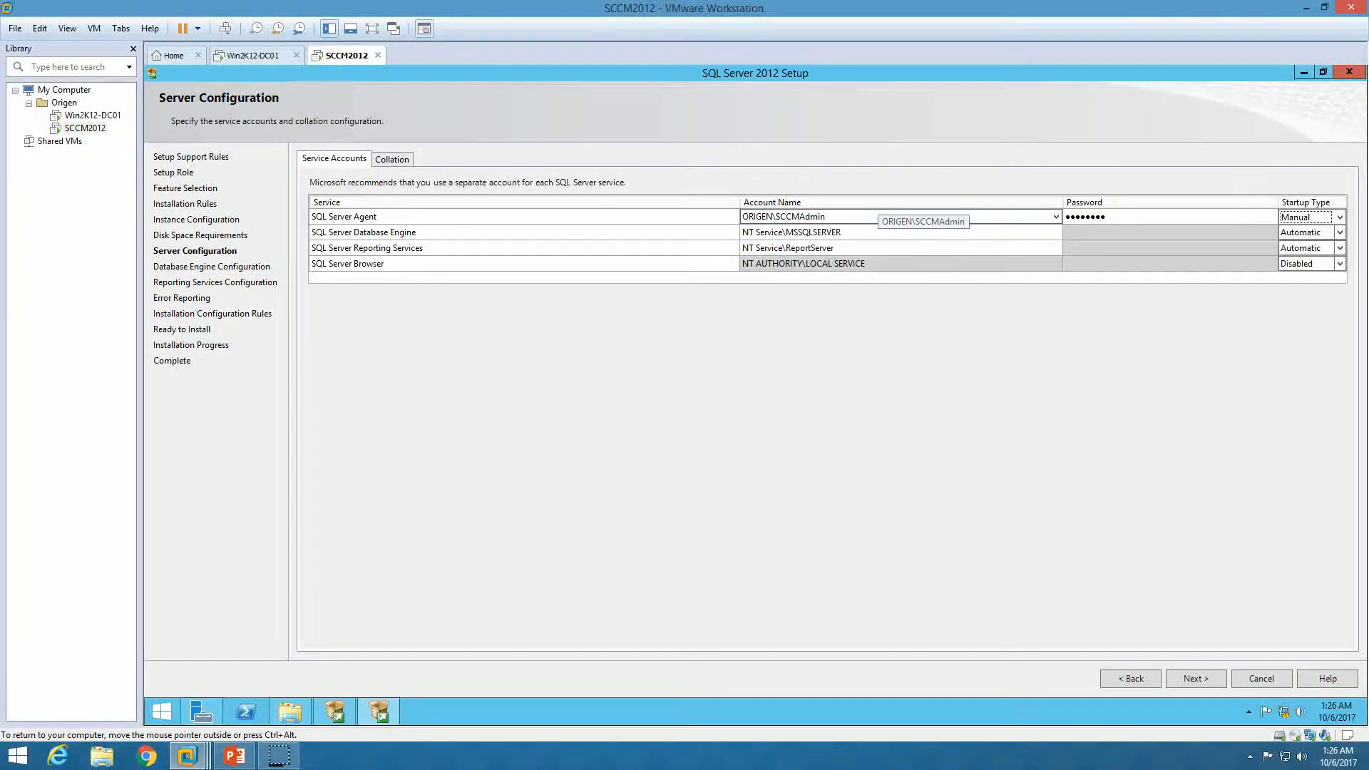
key(a)
key(Tab)
Assign the same domain account and password to Database Engine and Reporting Services
key(Tab)
key(ctrl+v)
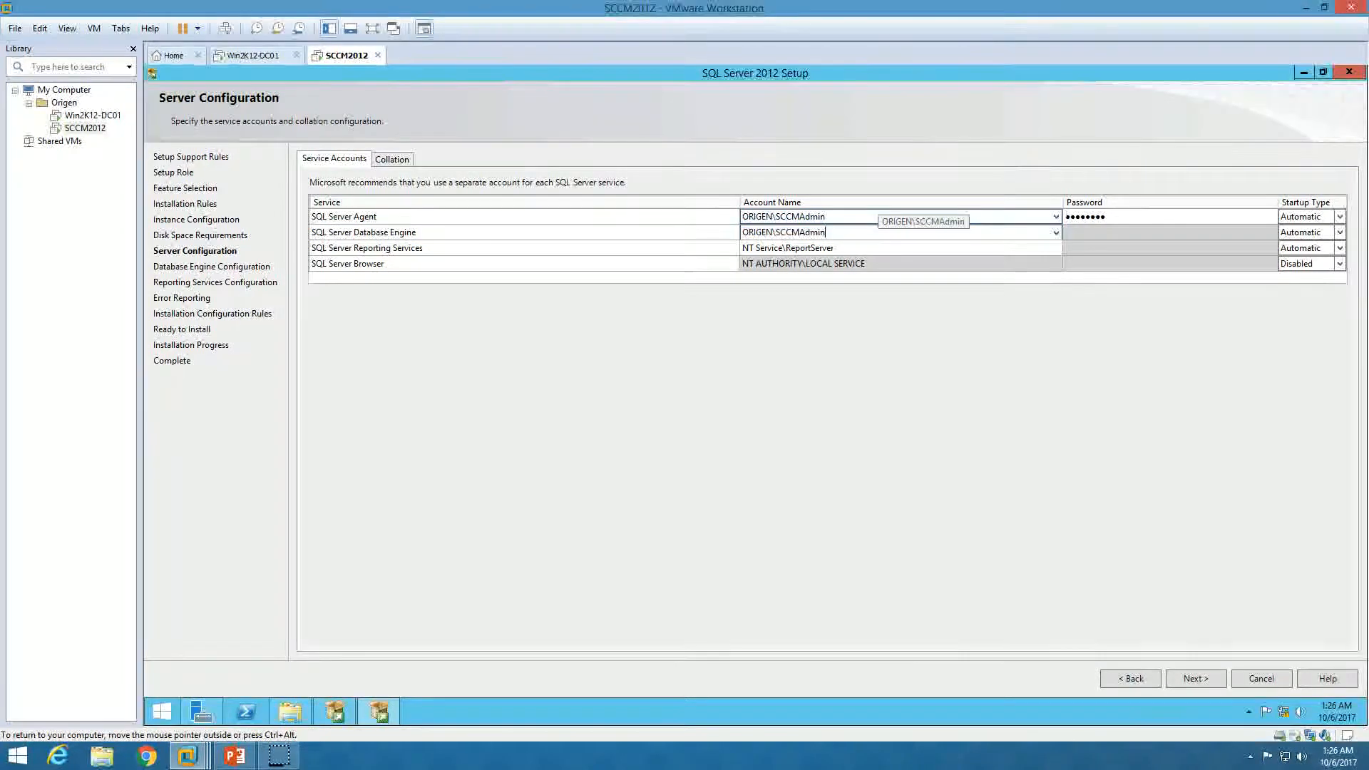
key(Tab)
text(••••••••)
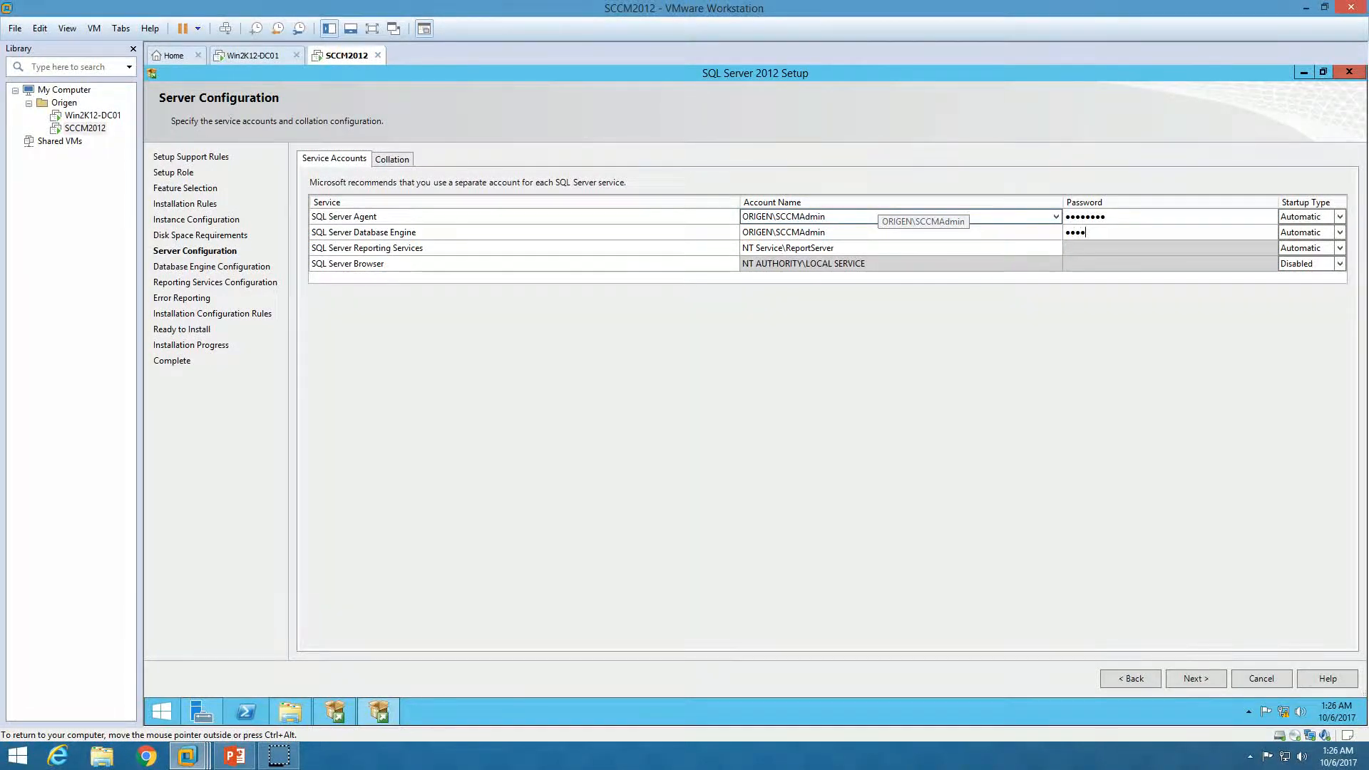
key(Tab)
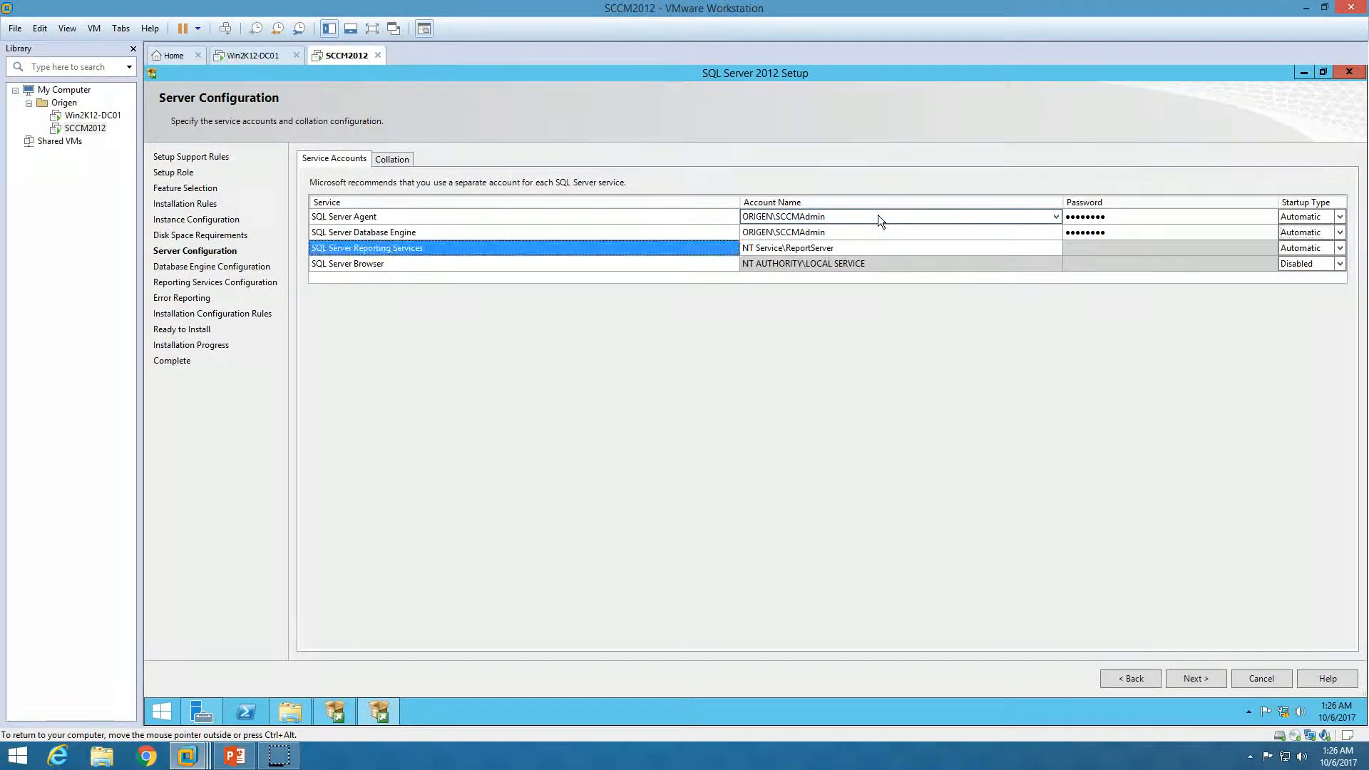
key(Tab)
key(Tab)
key(ctrl+v)
key(Tab)
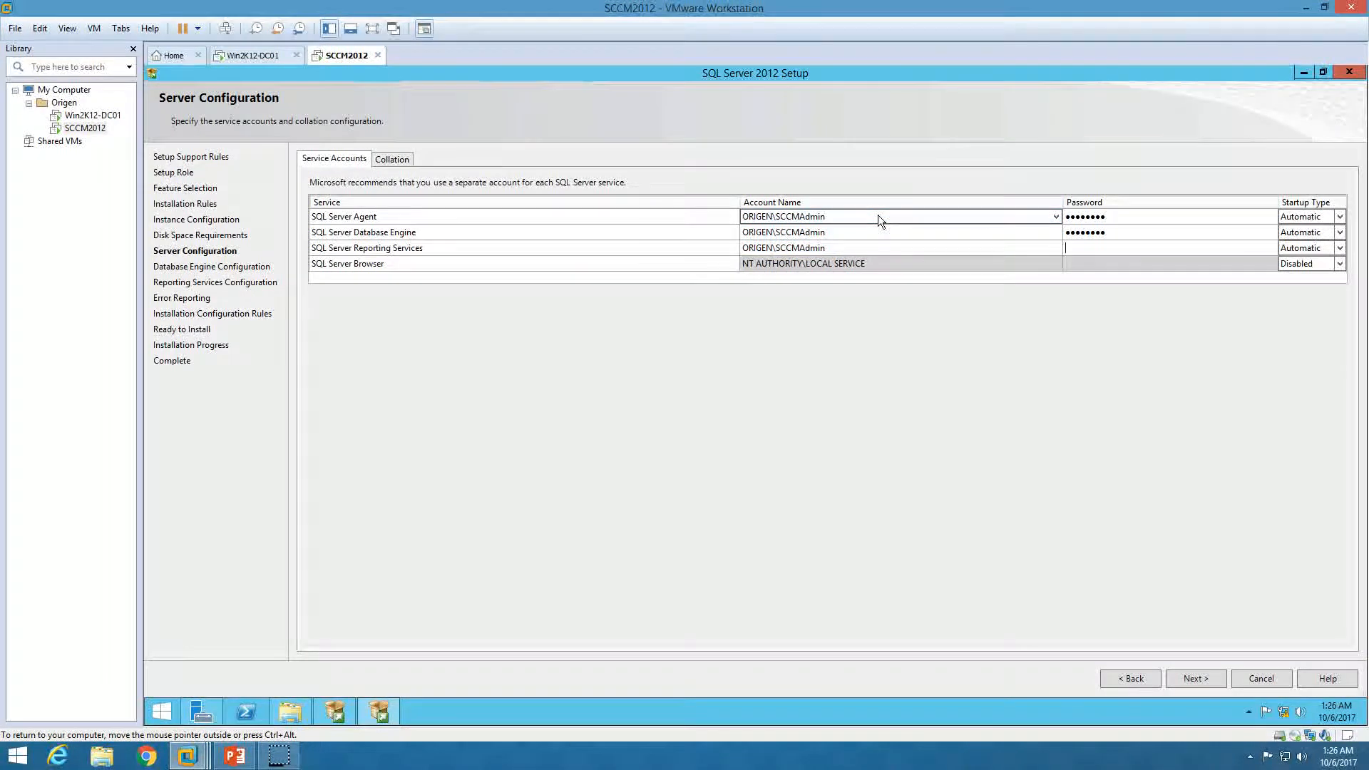
text(••••••••)
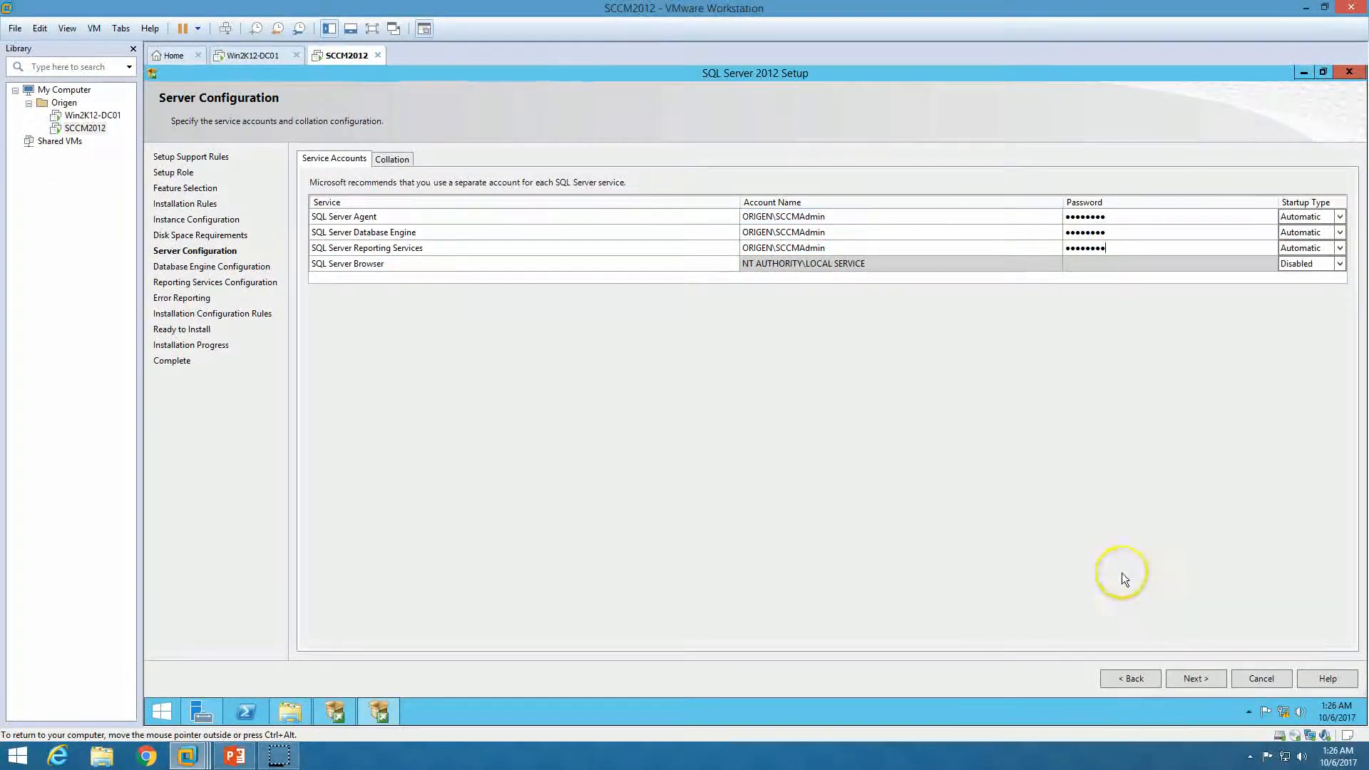
click(1208, 679)
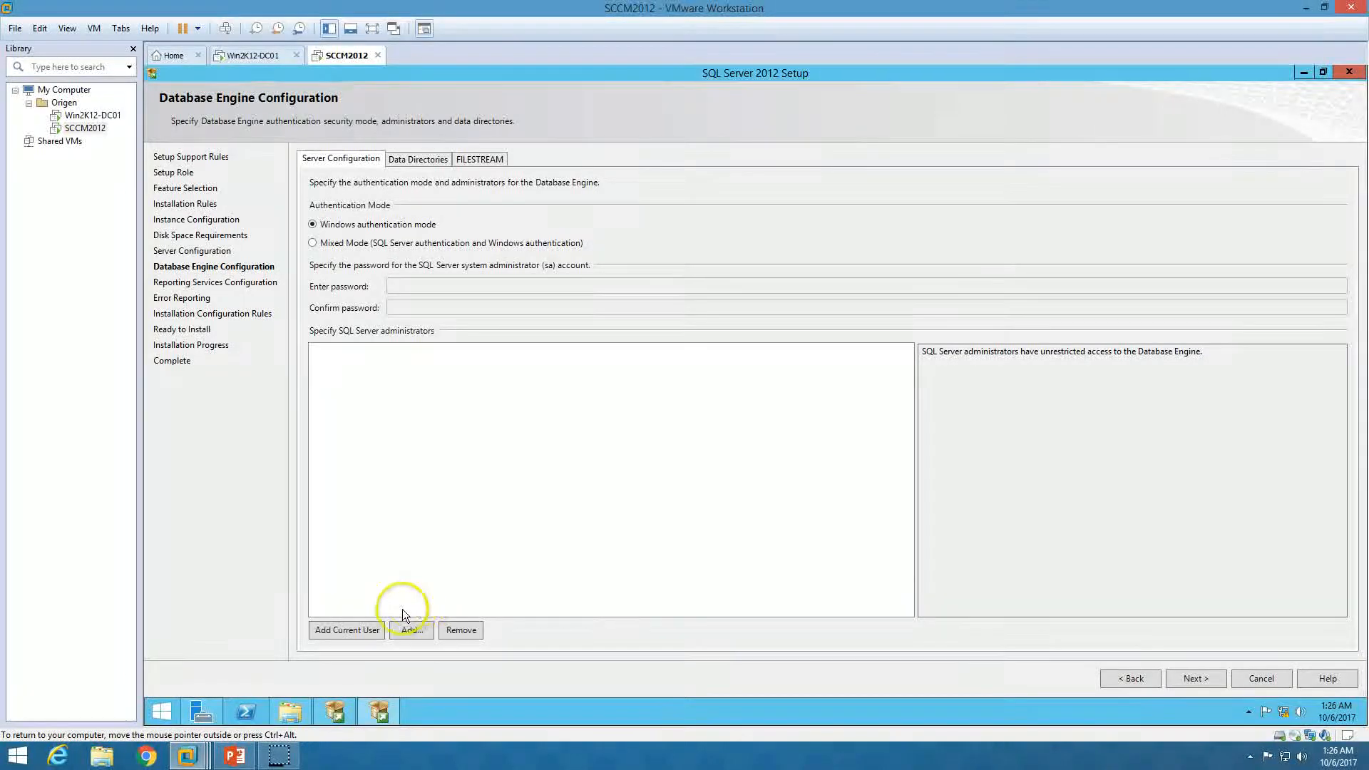
Add the current user as SQL administrator, keep Reporting Services install-and-configure mode, and review configuration rules
click(366, 631)
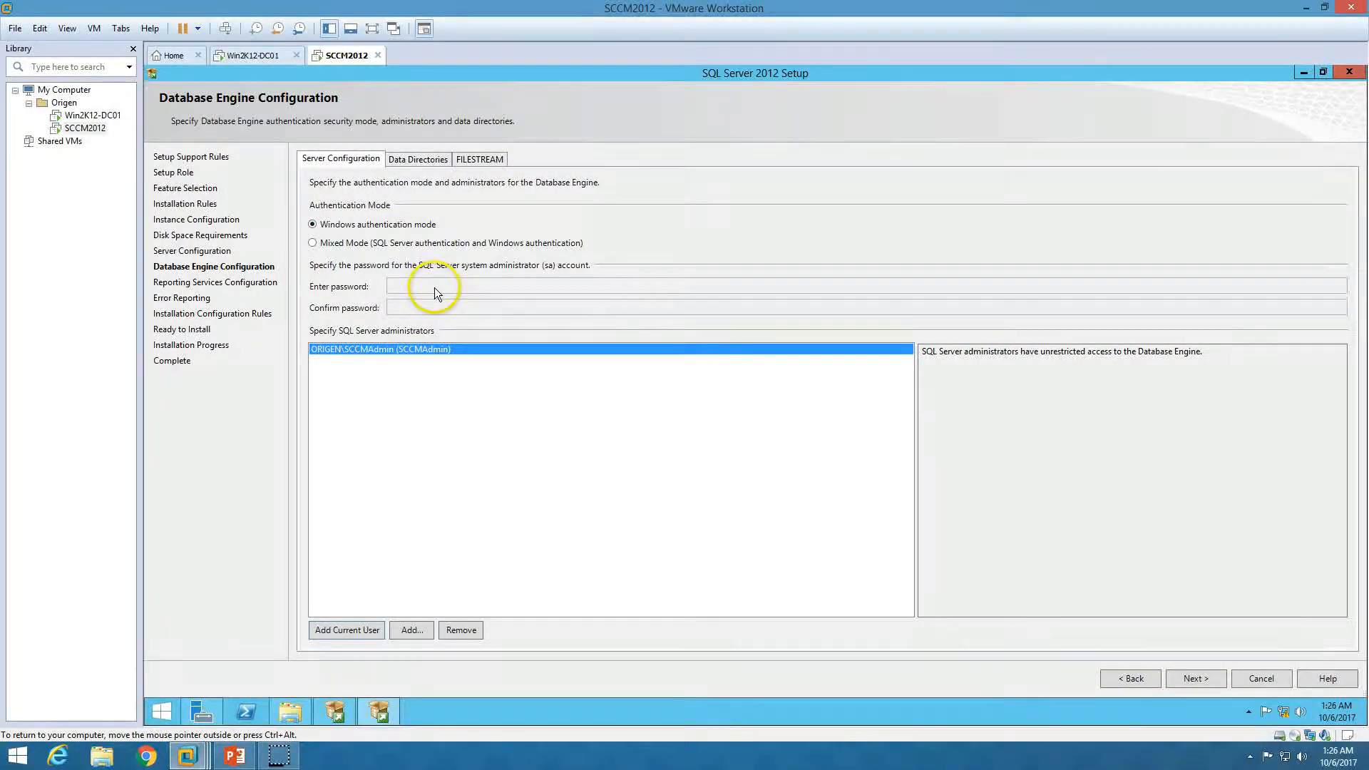
click(1196, 679)
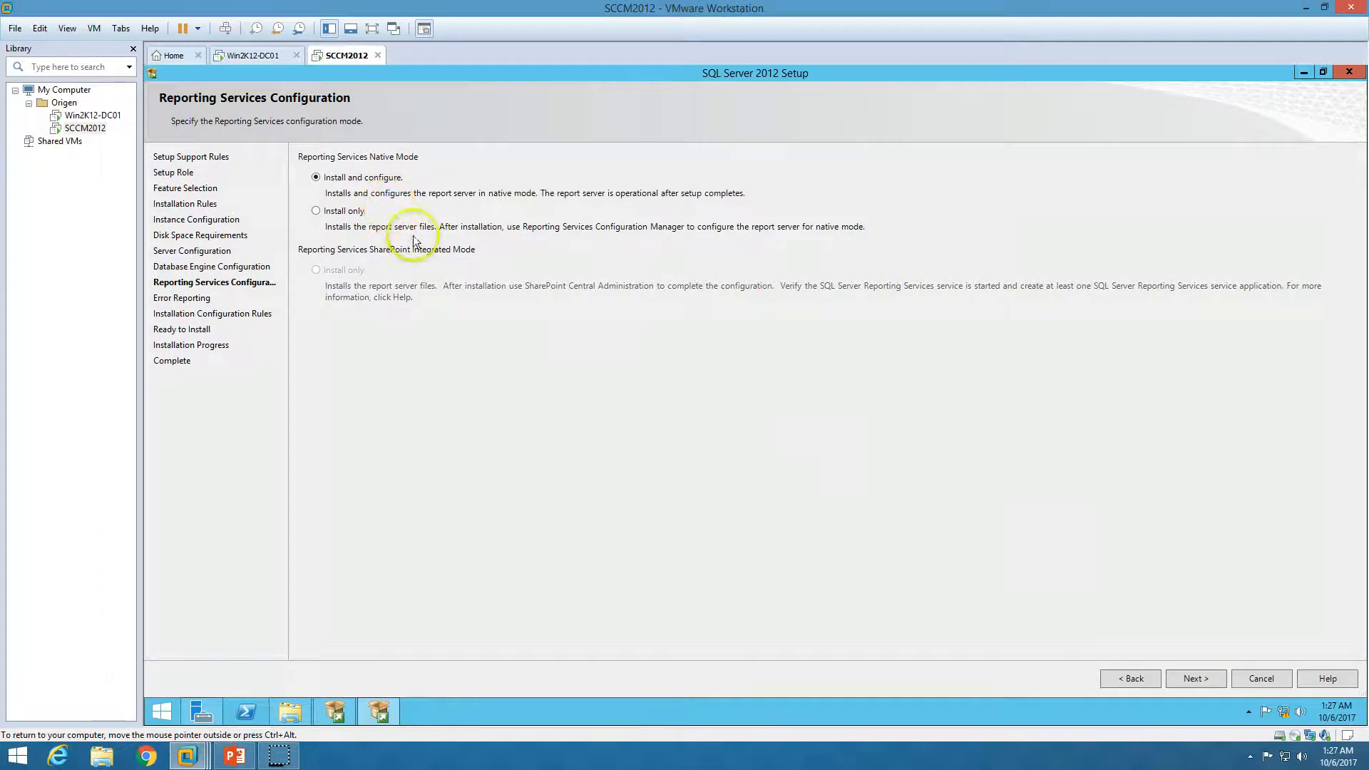
click(1214, 679)
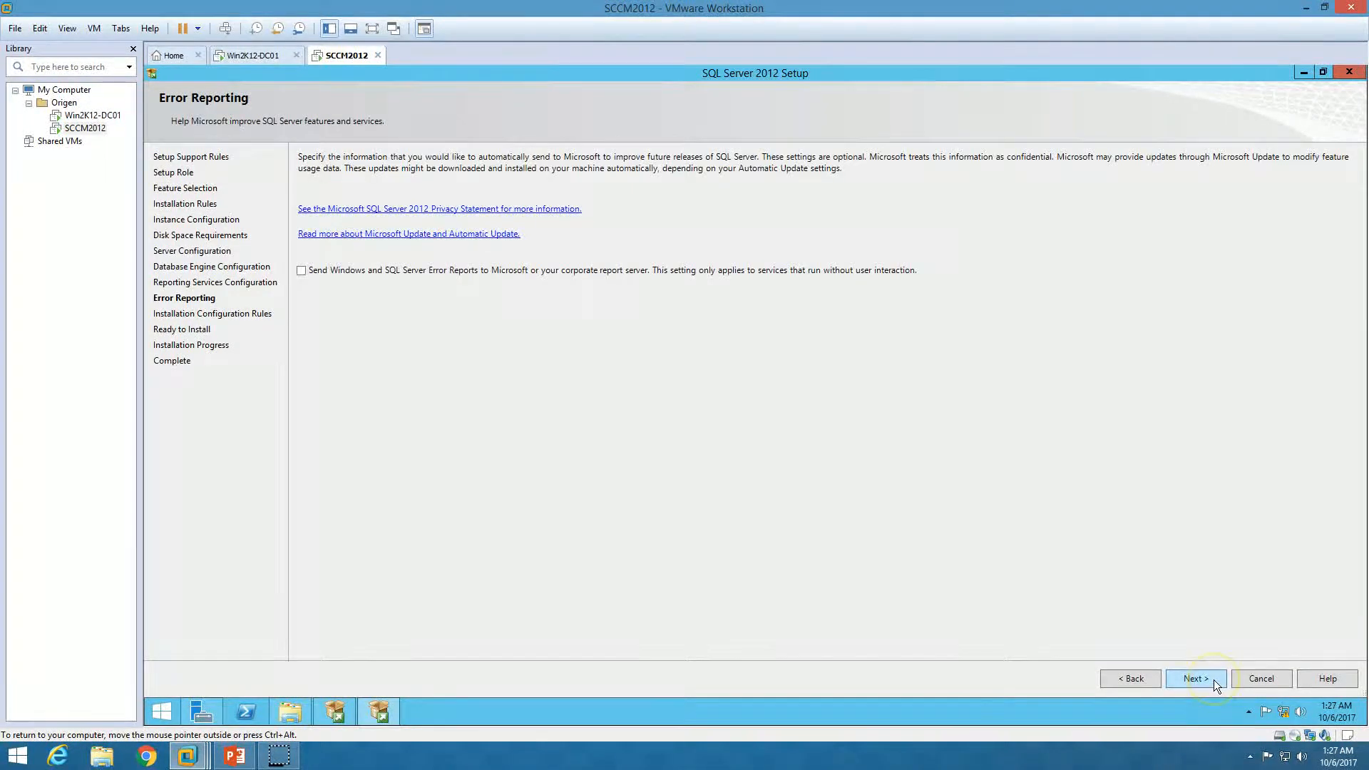
click(1200, 683)
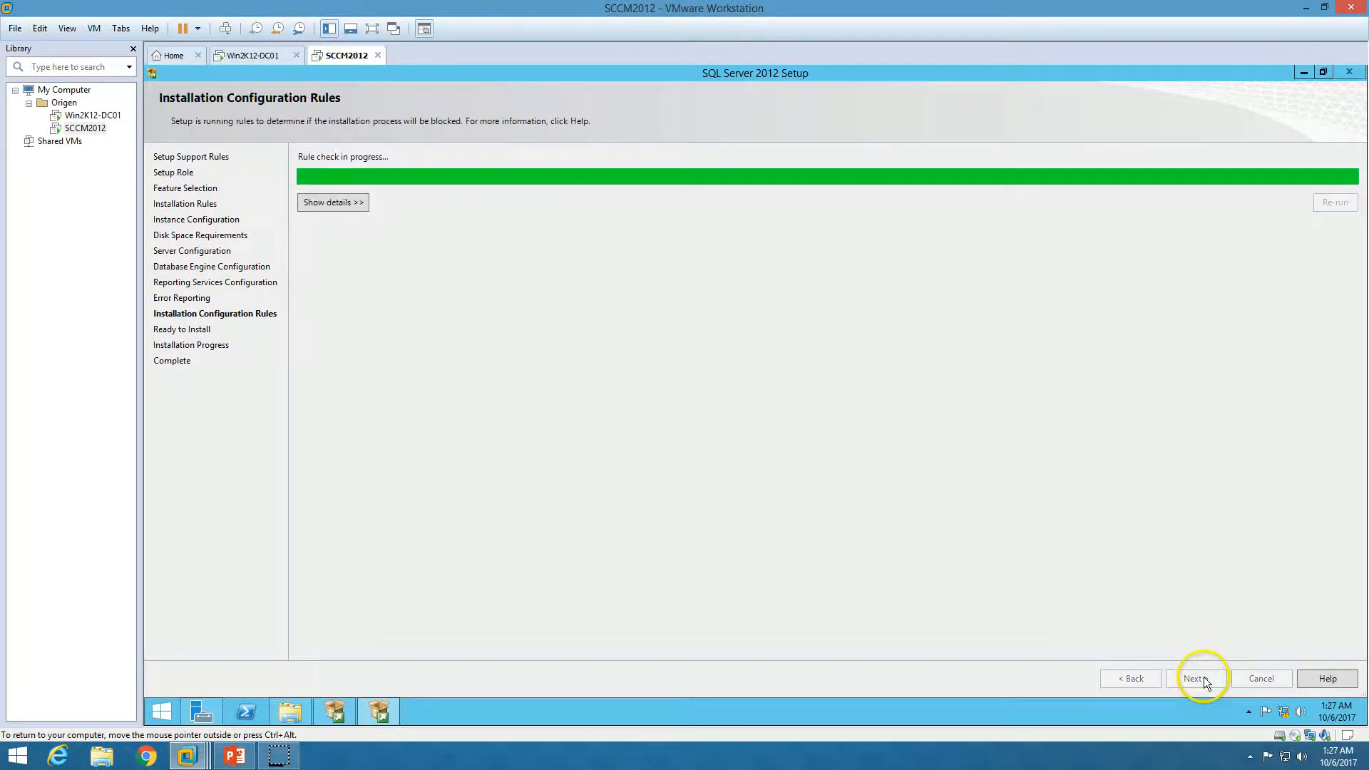
click(333, 203)
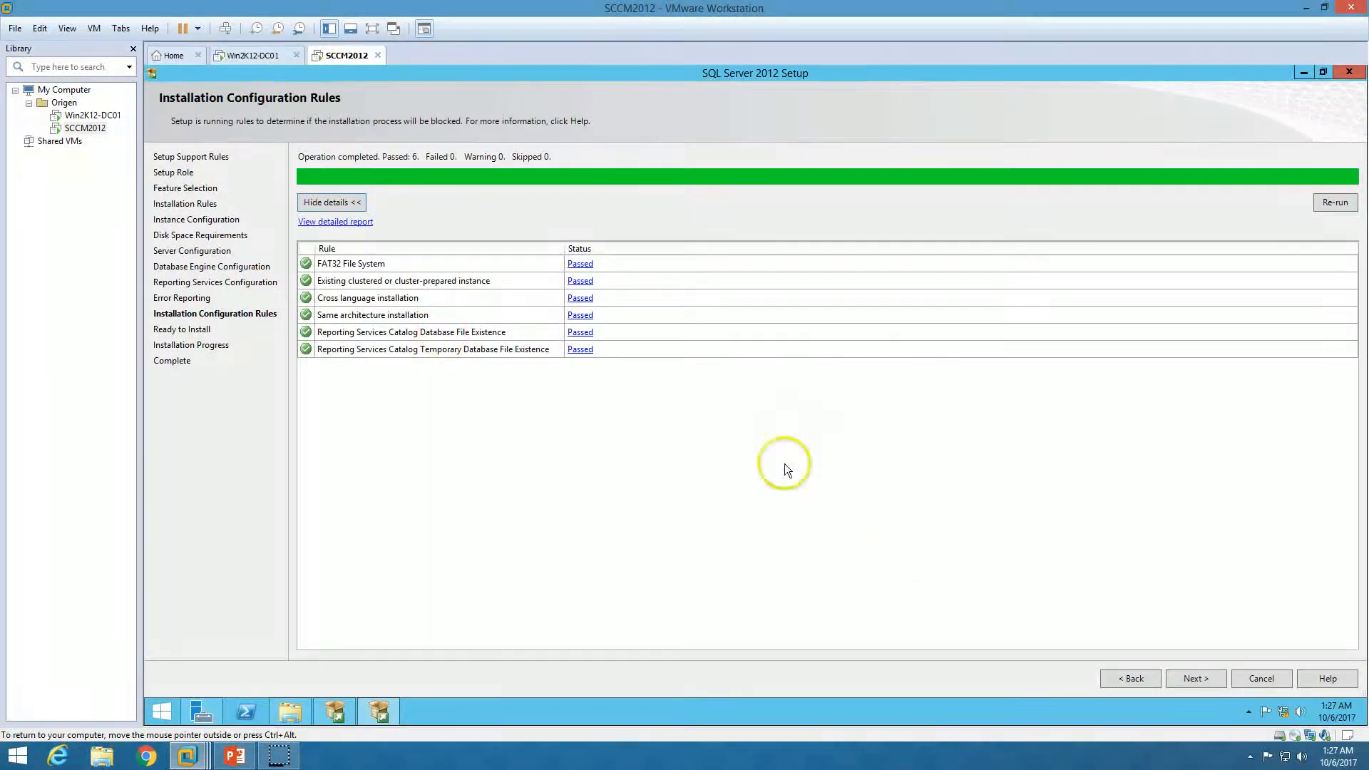
click(1212, 680)
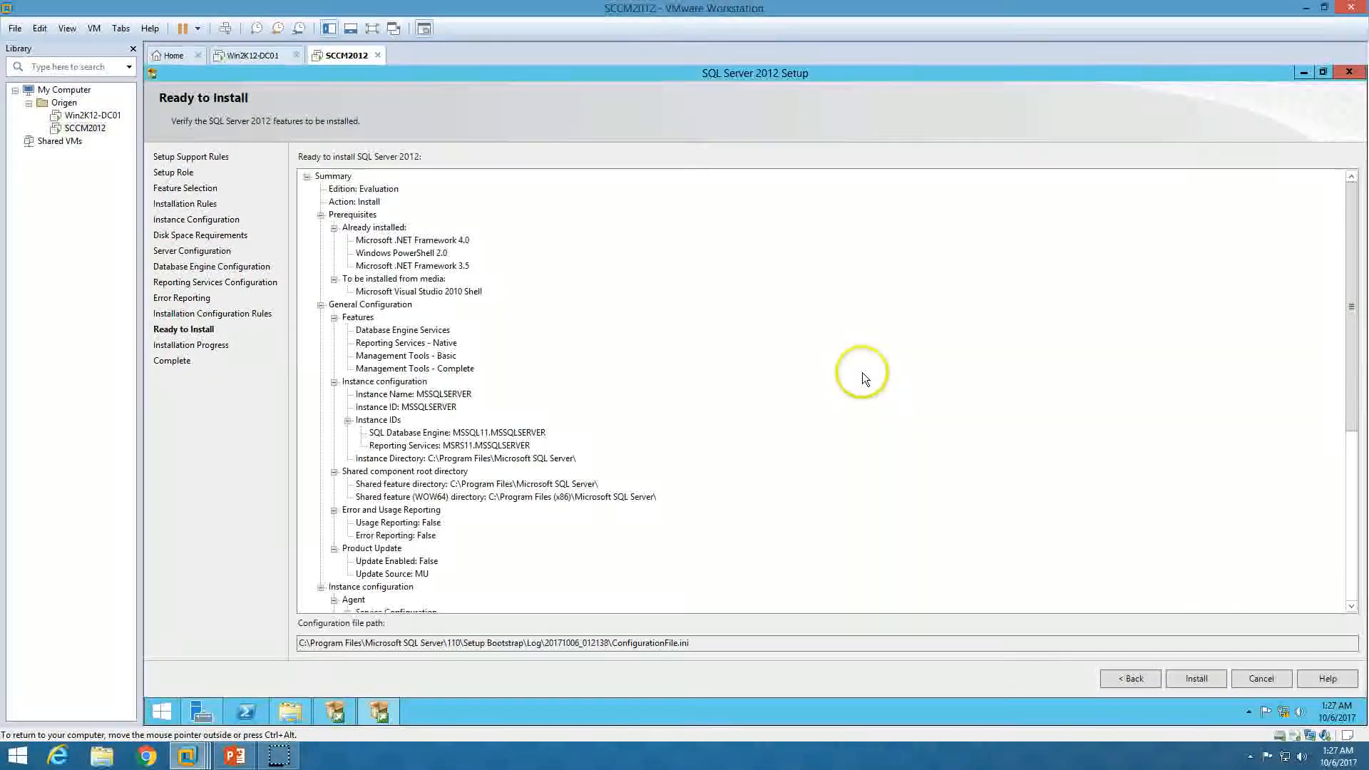
Start the SQL Server 2012 installation and wait until every feature reports Succeeded
click(1196, 676)
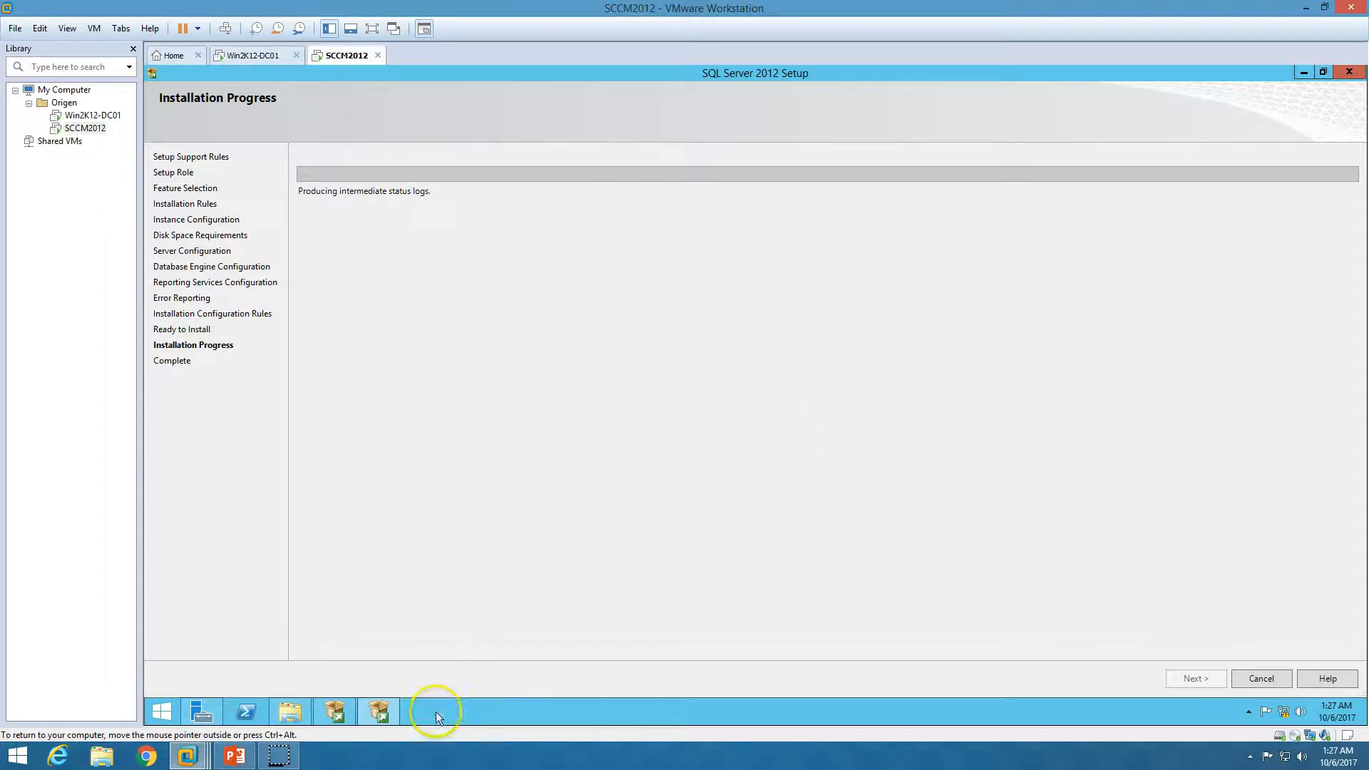
click(235, 756)
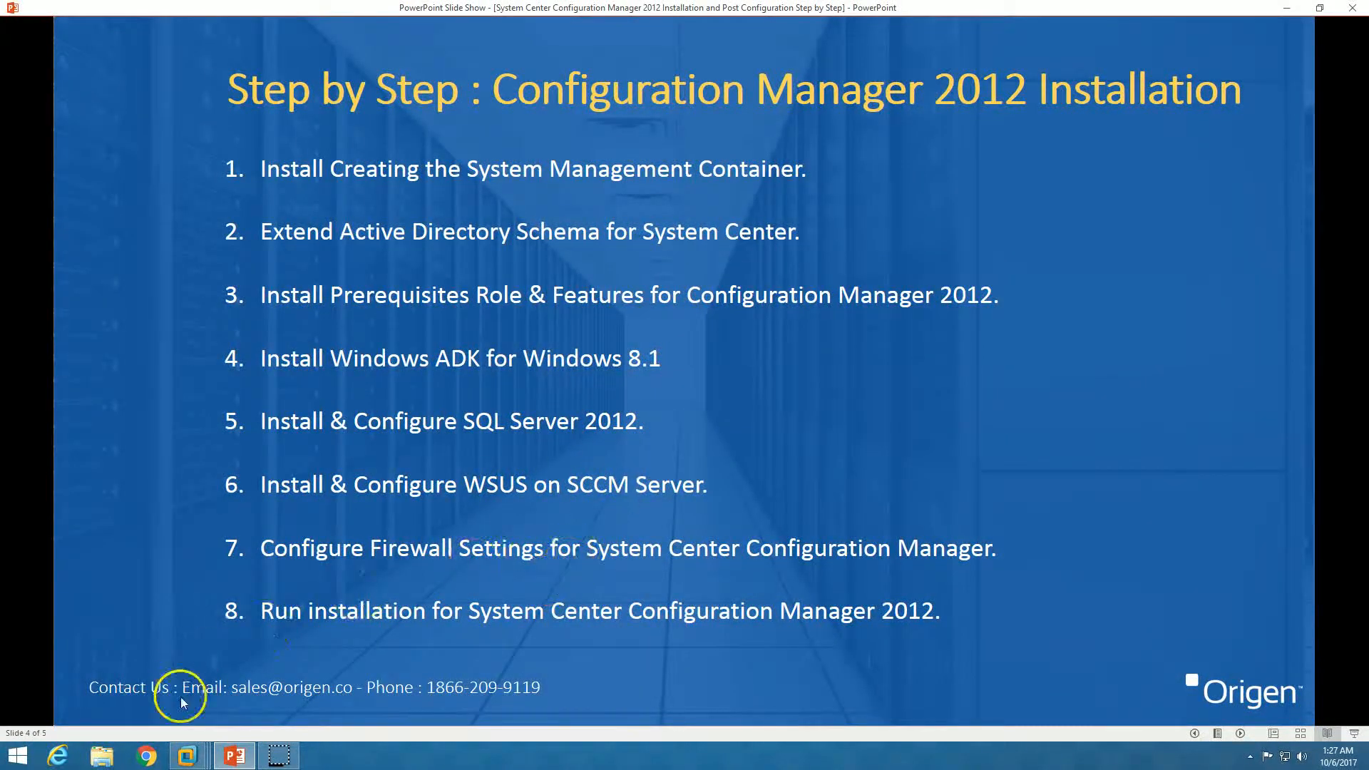
click(187, 756)
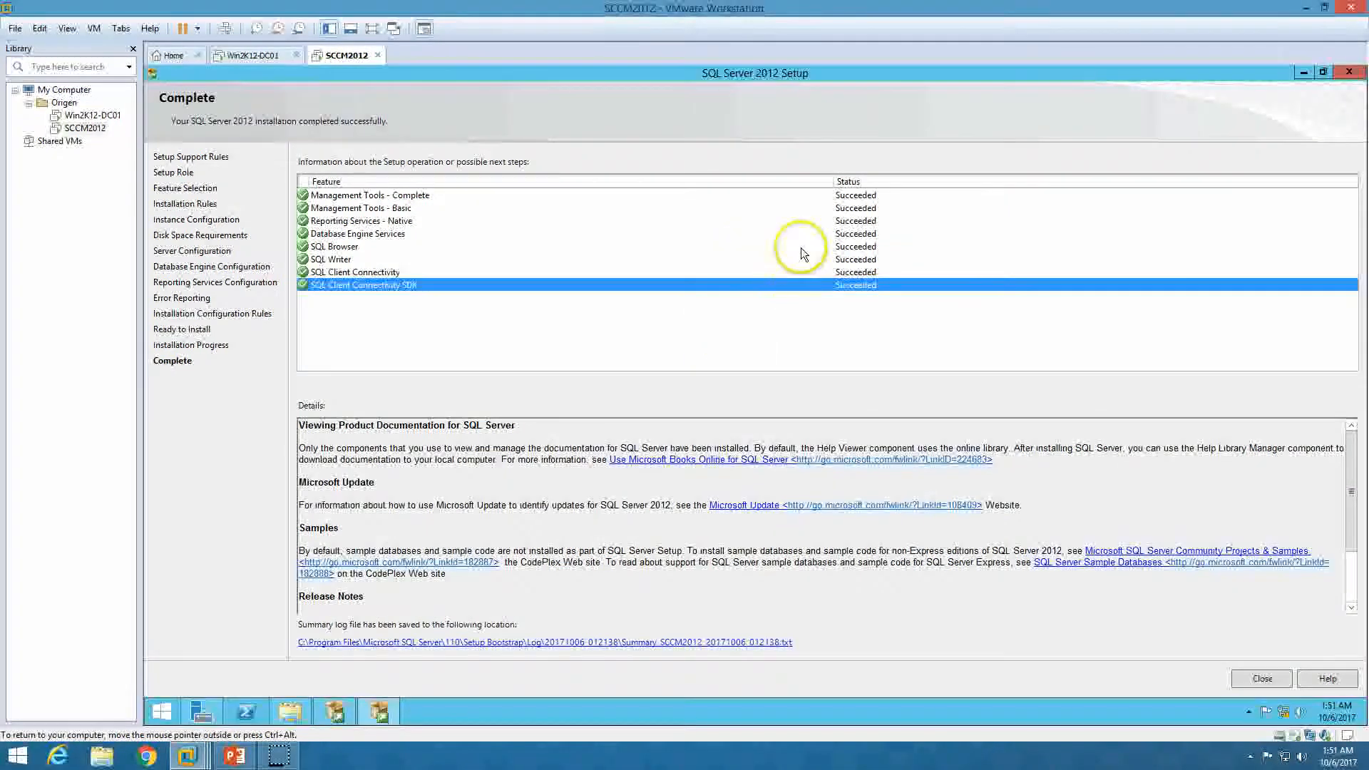
click(801, 247)
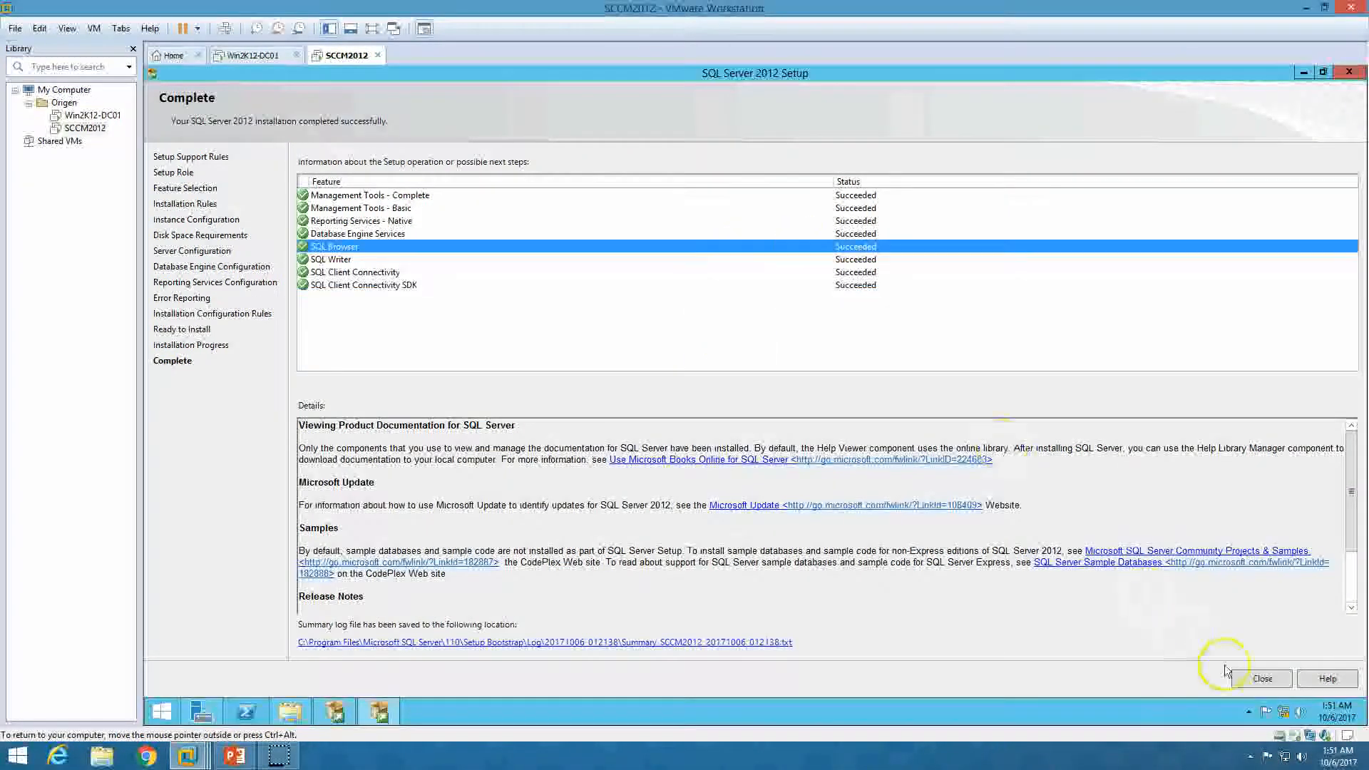
Close the finished SQL Server Setup and the SQL Server Installation Center windows
click(1261, 680)
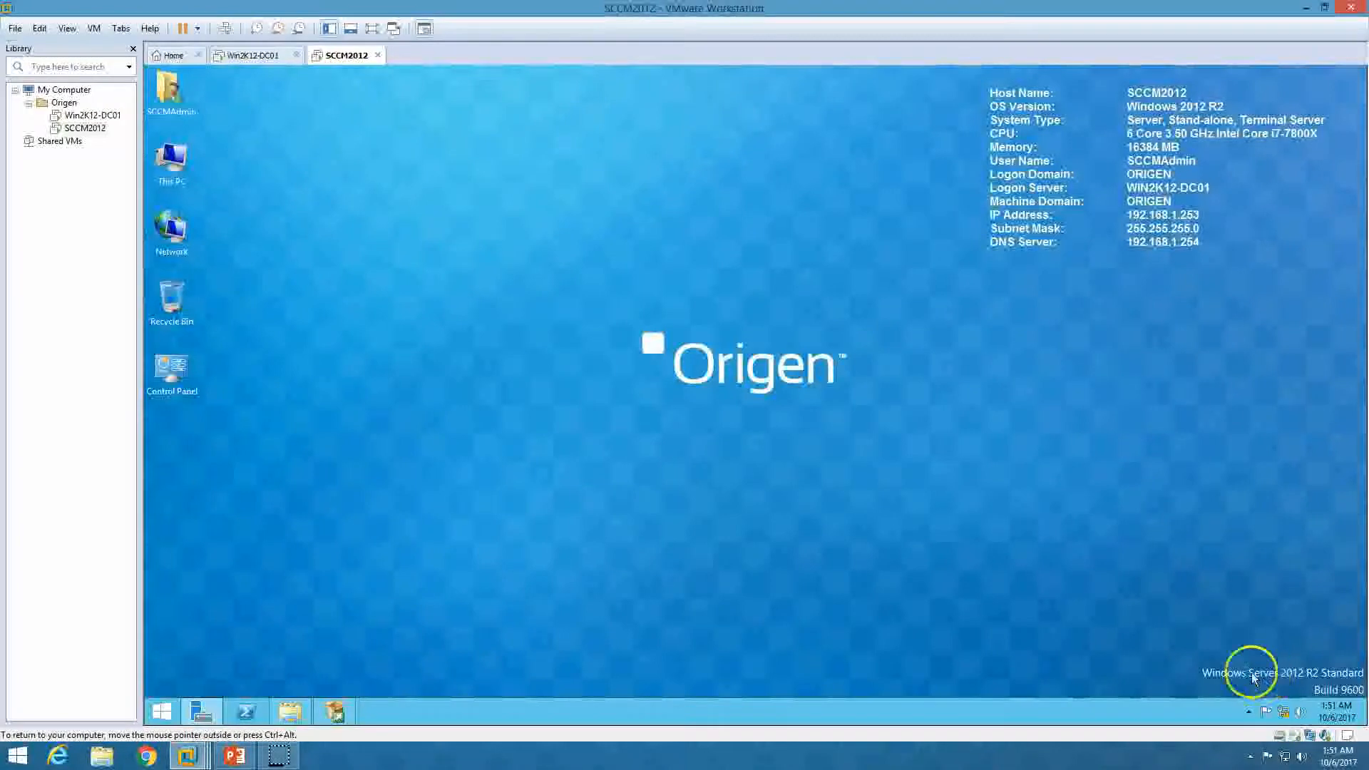
click(337, 713)
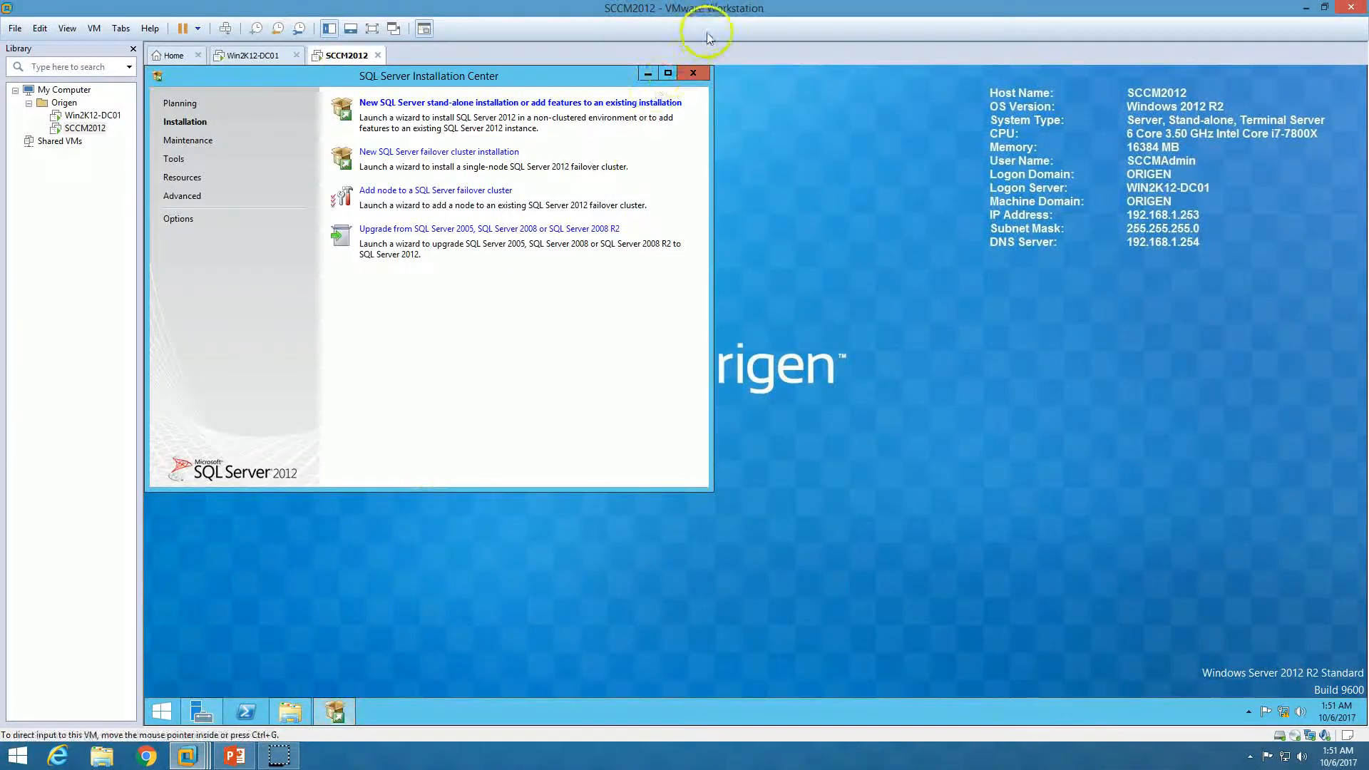
click(700, 71)
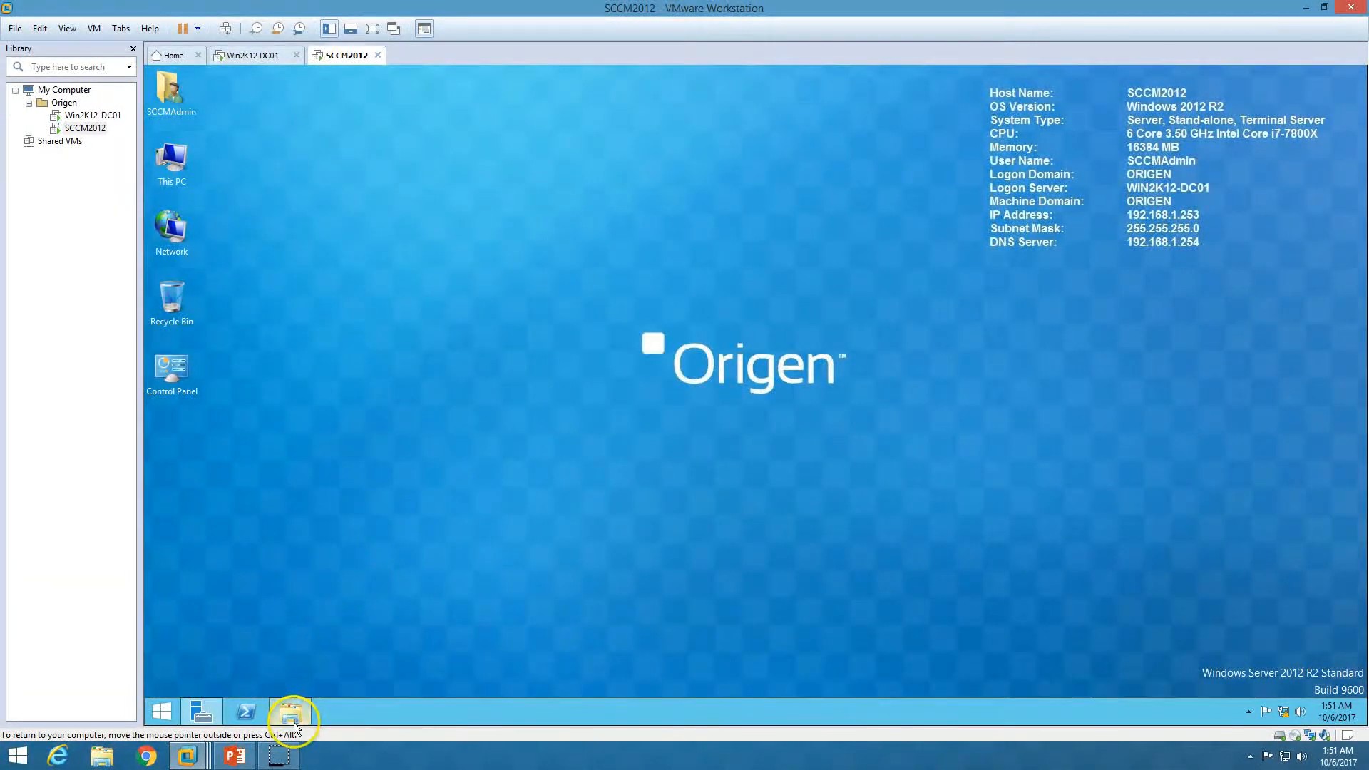
click(290, 713)
click(1134, 184)
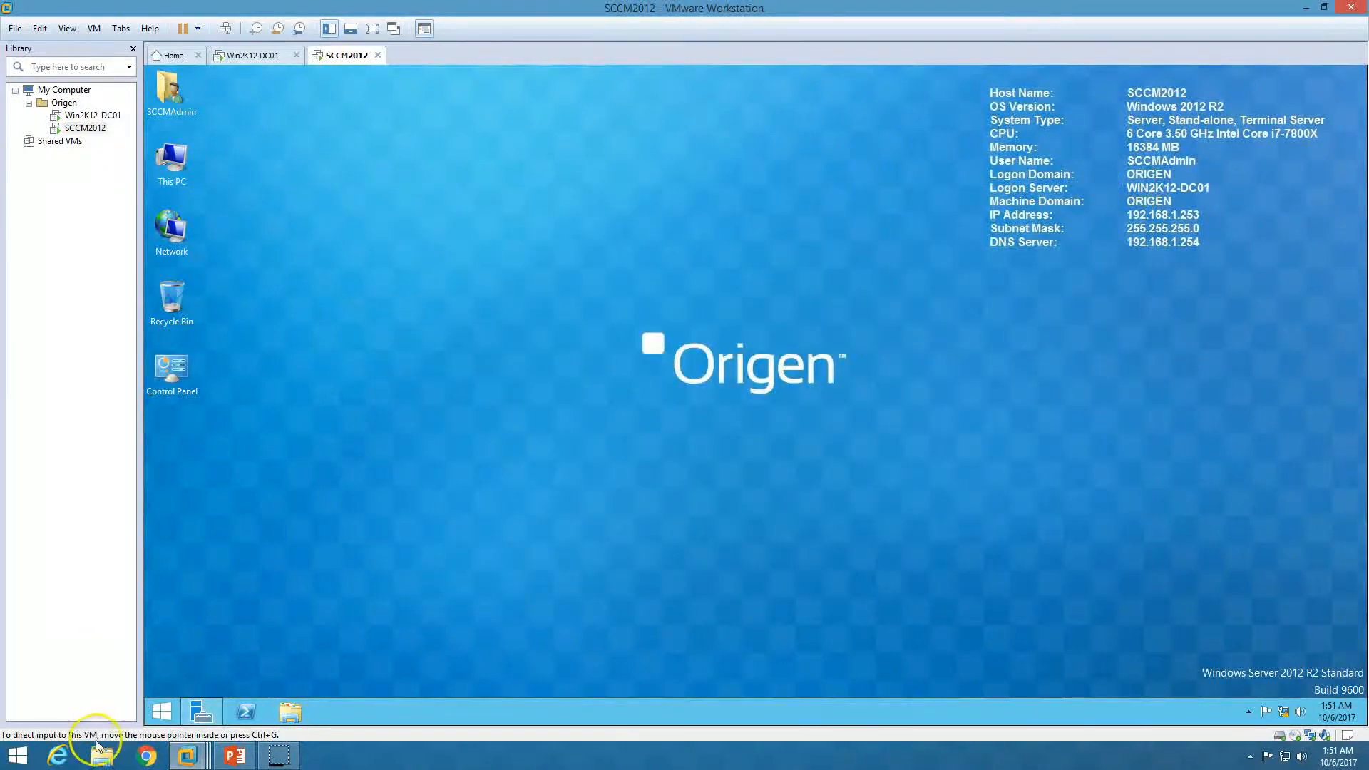
Search the Apps list for 'sql server' and launch SQL Server Management Studio
click(166, 712)
click(239, 686)
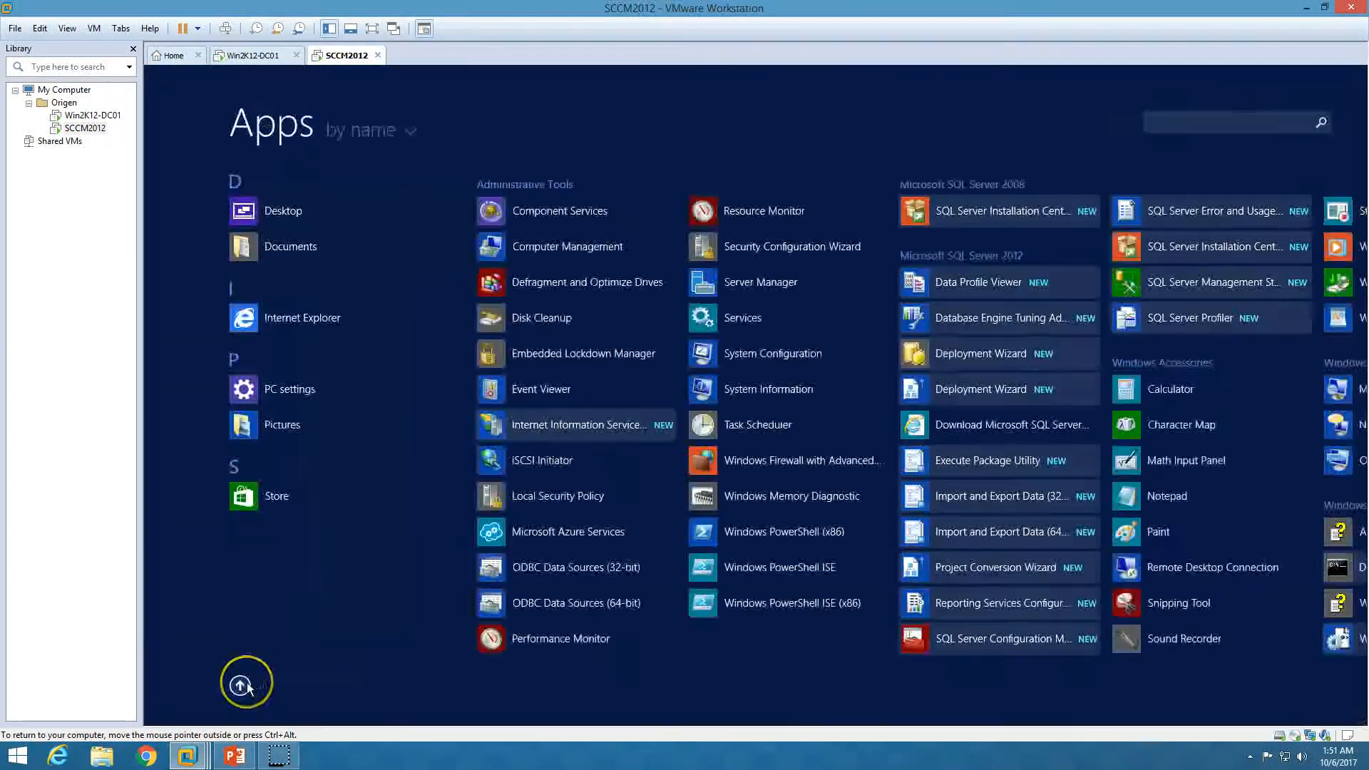
text(sql server)
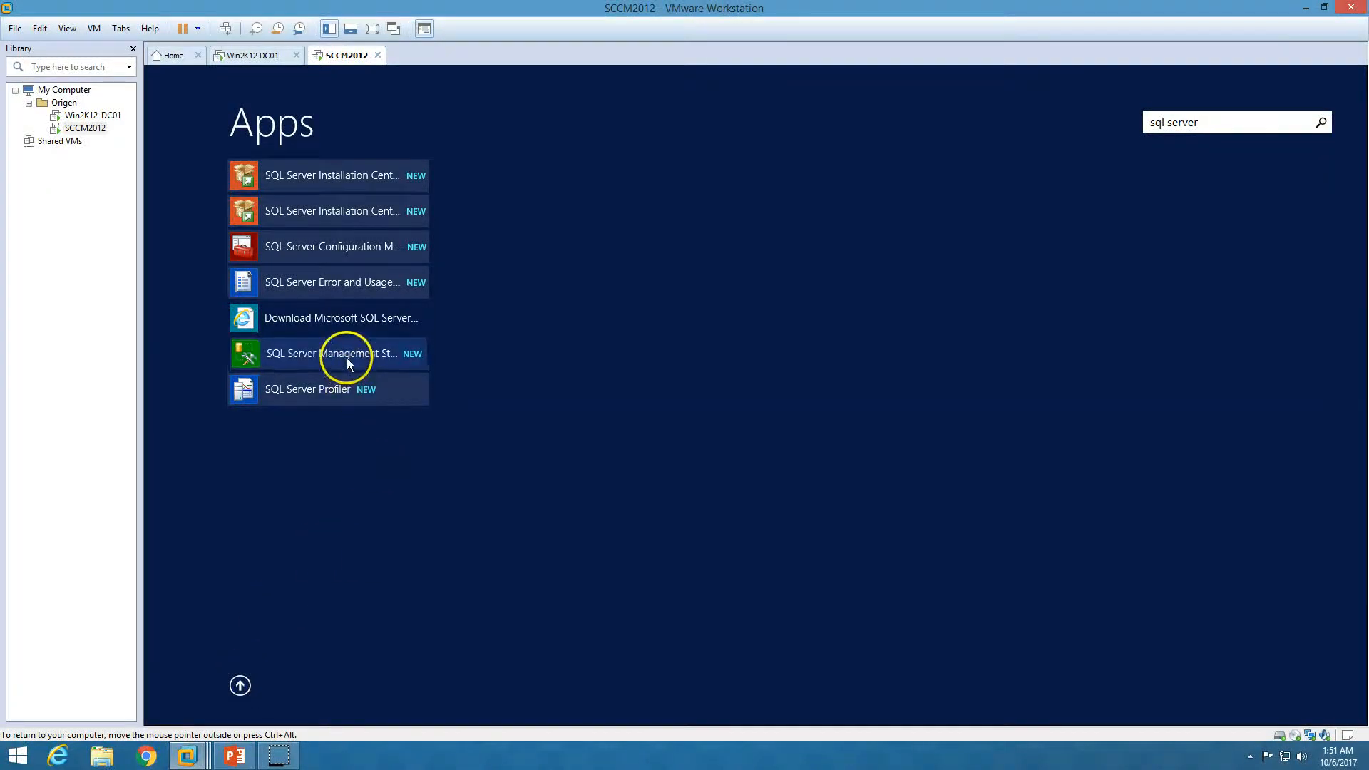
click(348, 361)
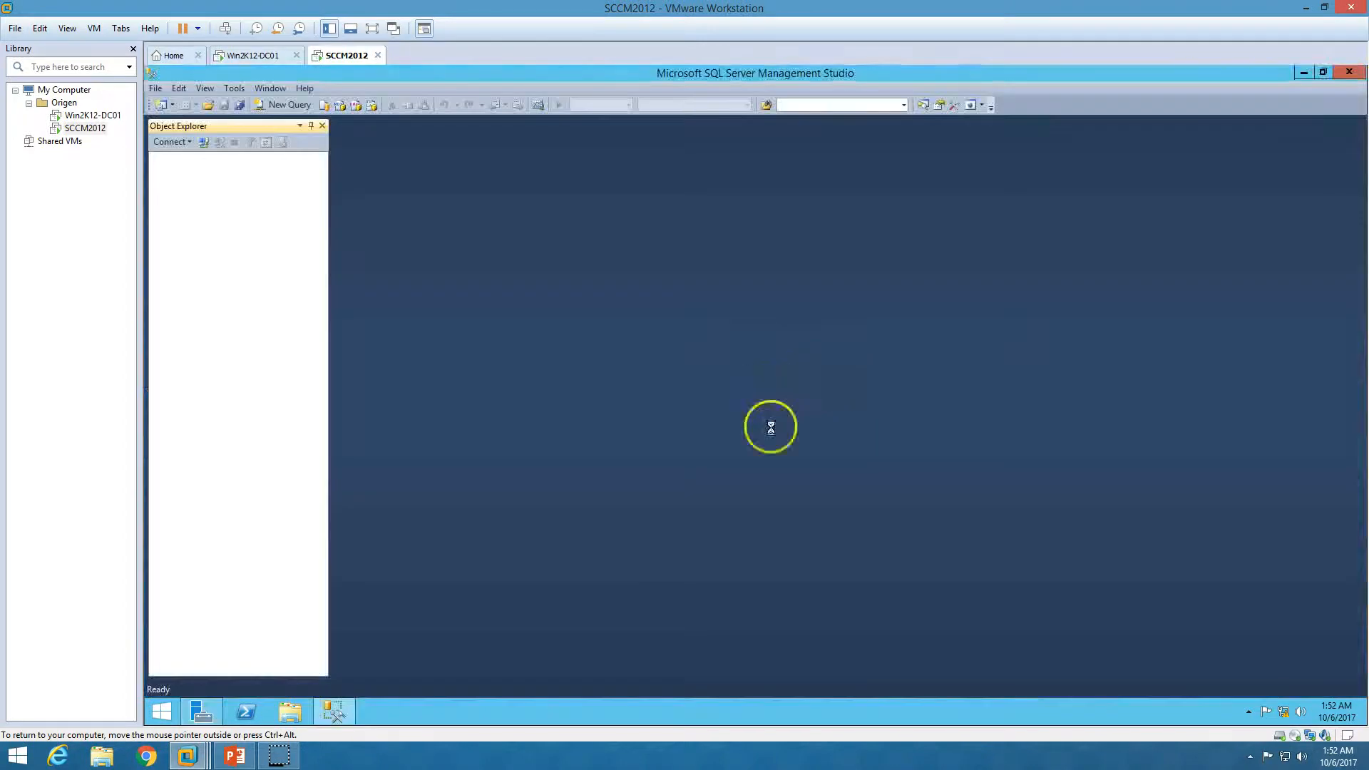
Connect to the SCCM2012 server and open the Memory page of its properties
click(703, 408)
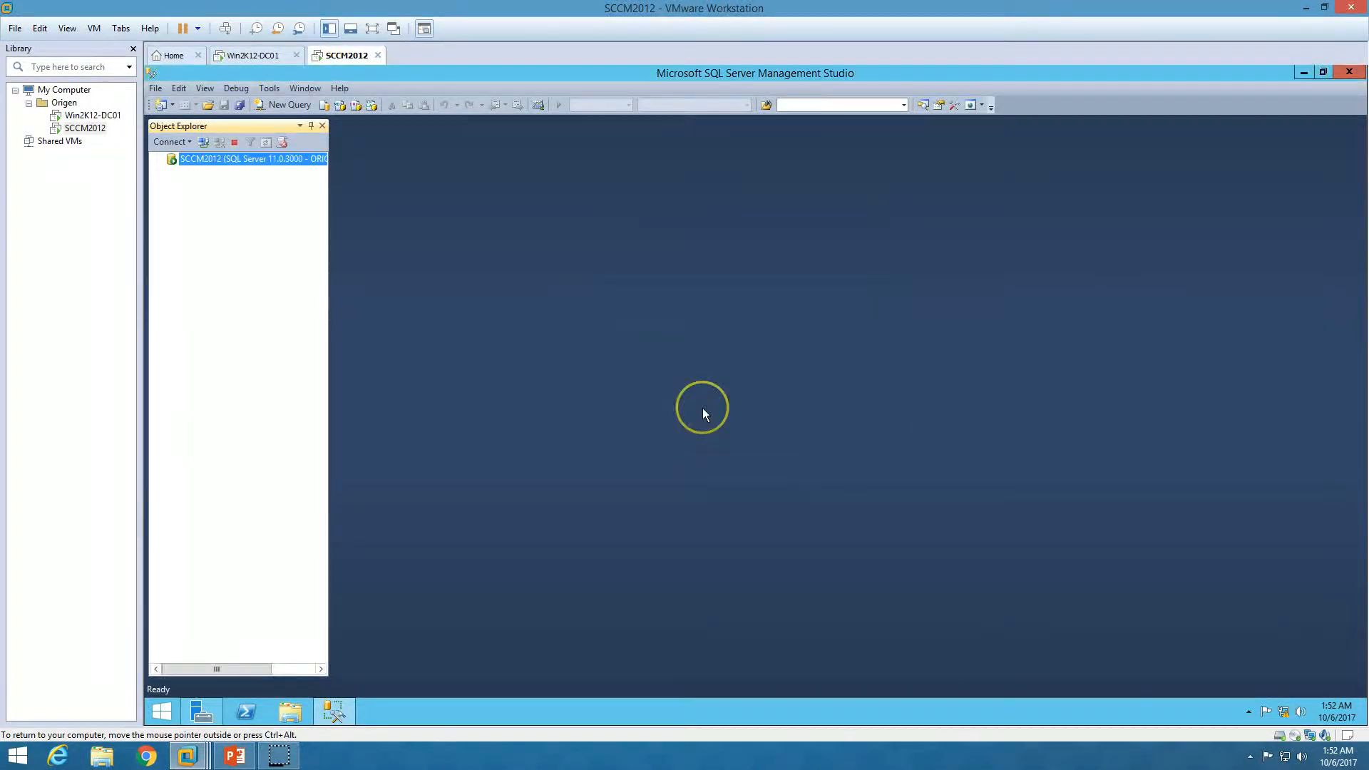
right_click(261, 158)
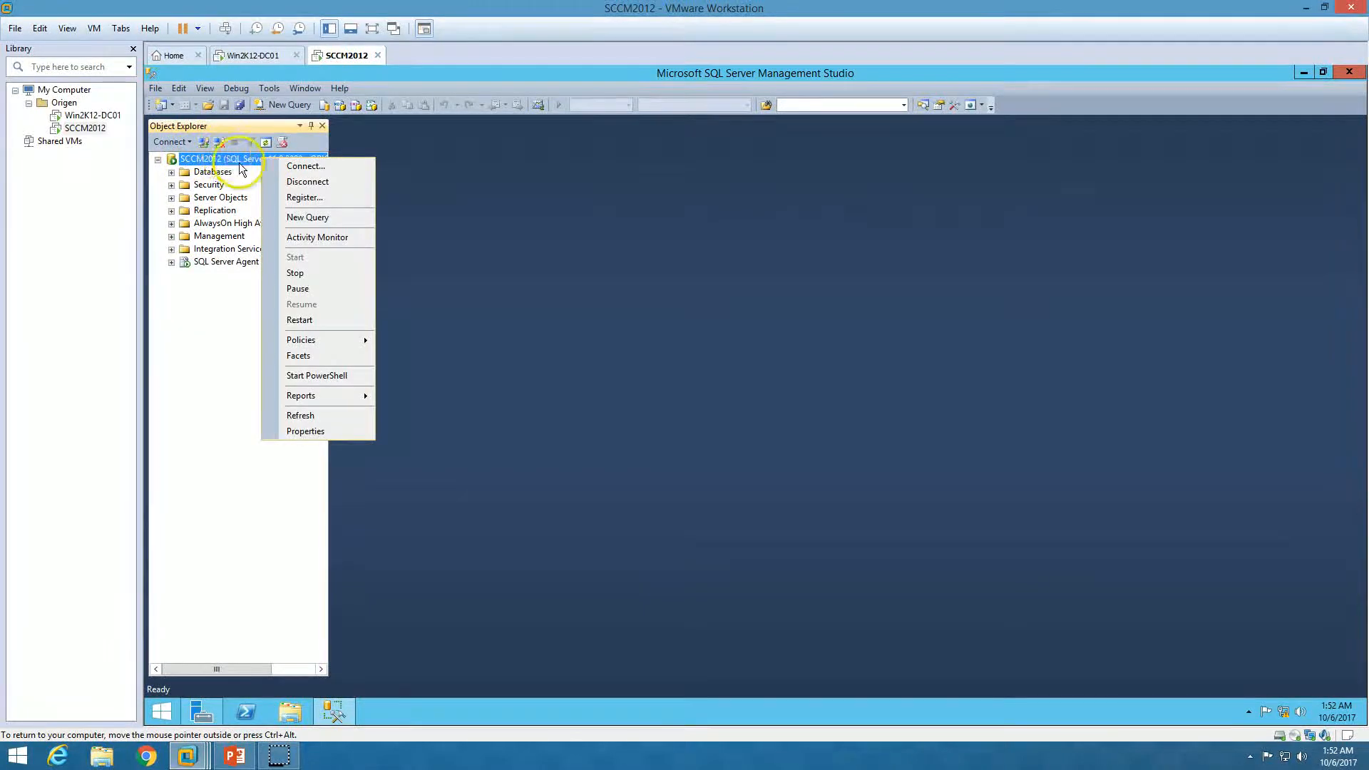
click(315, 431)
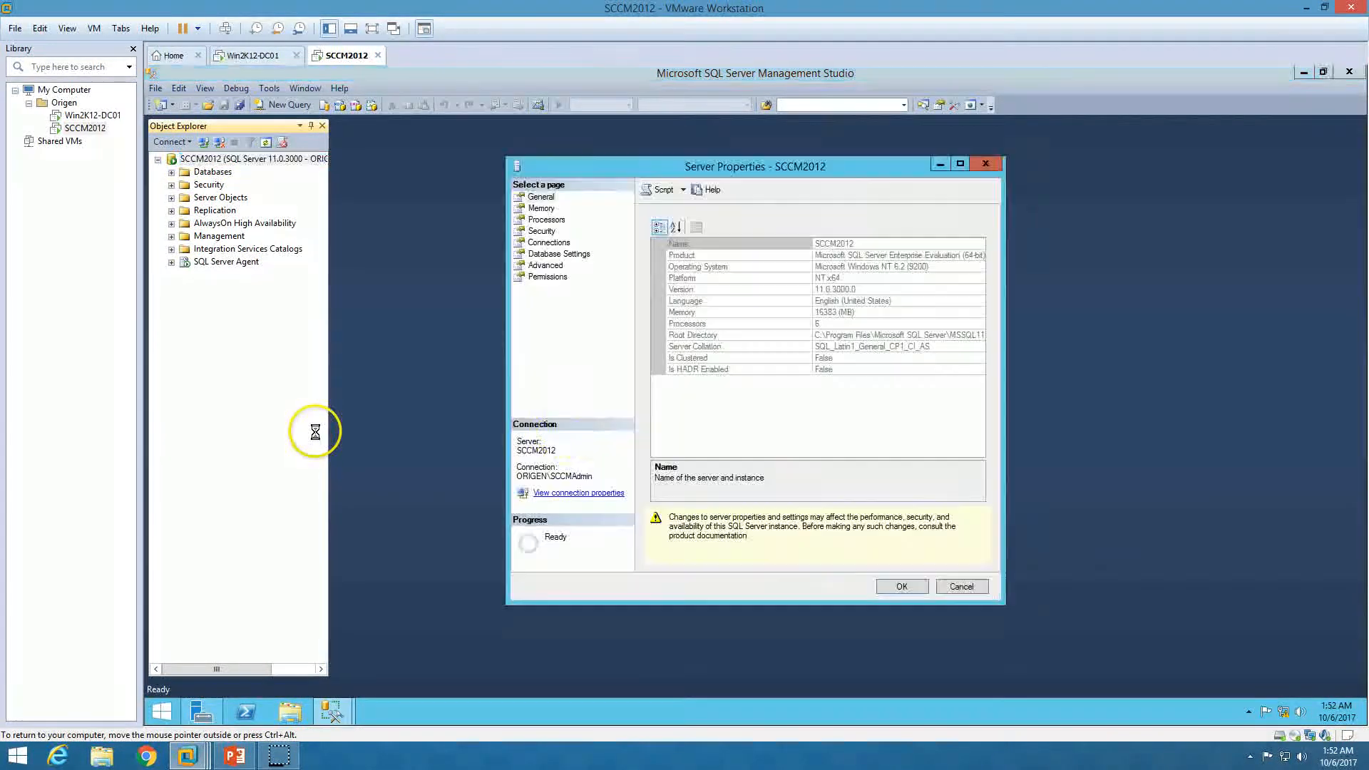
click(541, 207)
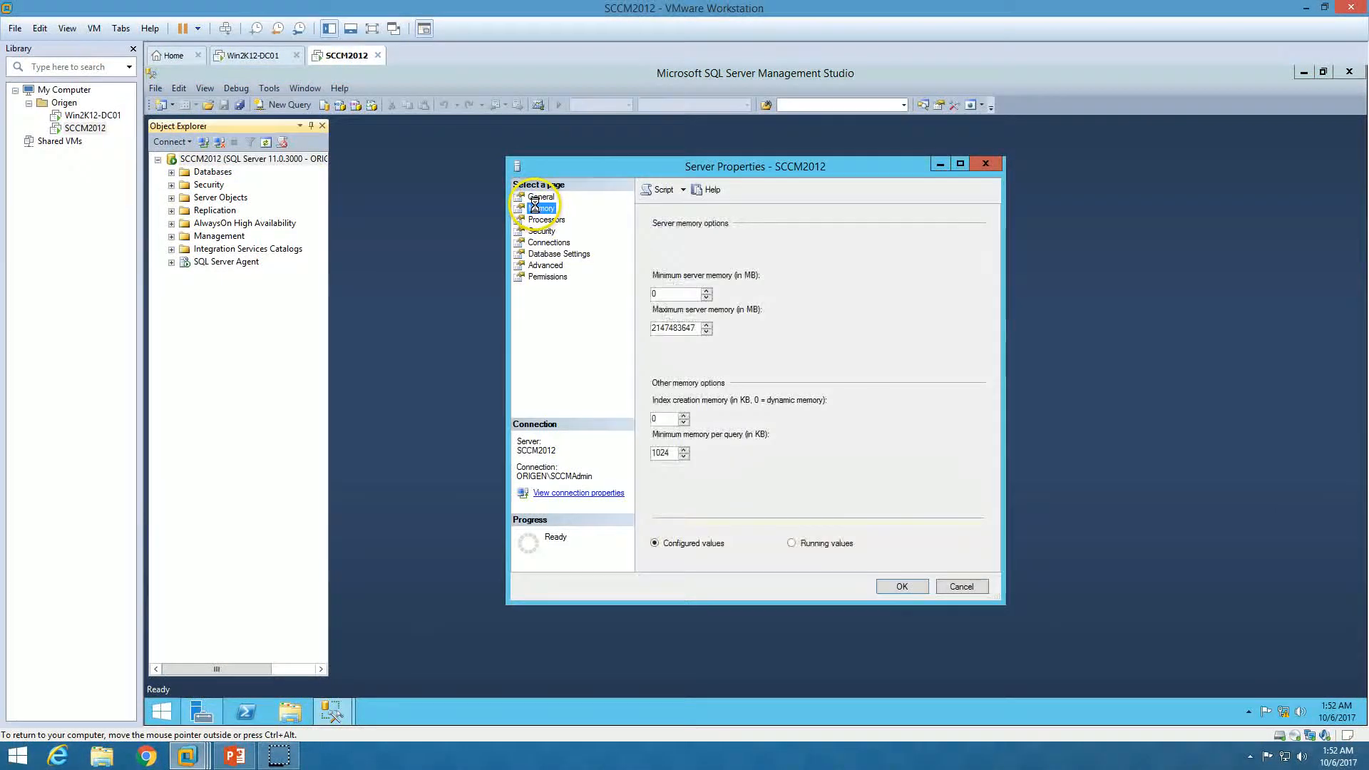
Set server memory to 10240 MB minimum and 14000 MB maximum, then close Management Studio
double_click(682, 293)
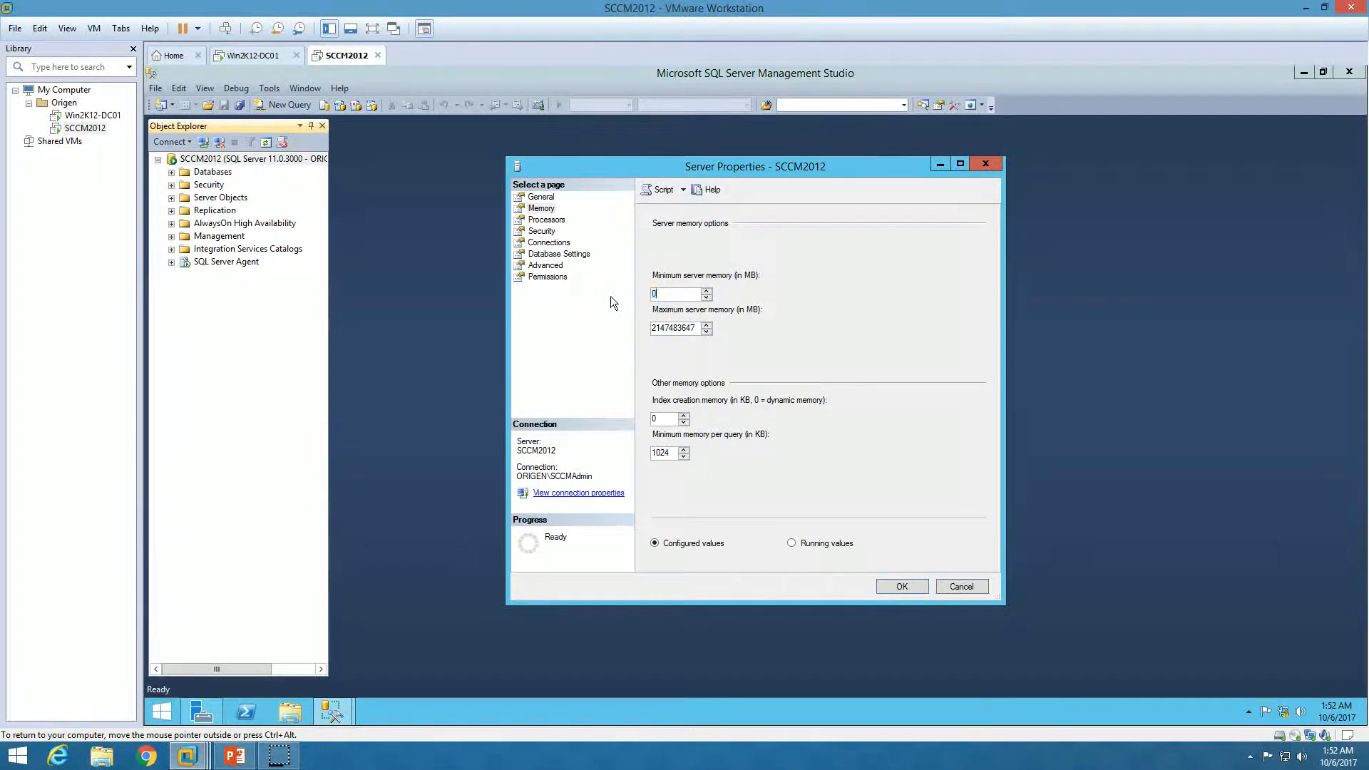
text(10240)
key(Tab)
key(shift+End)
key(Delete)
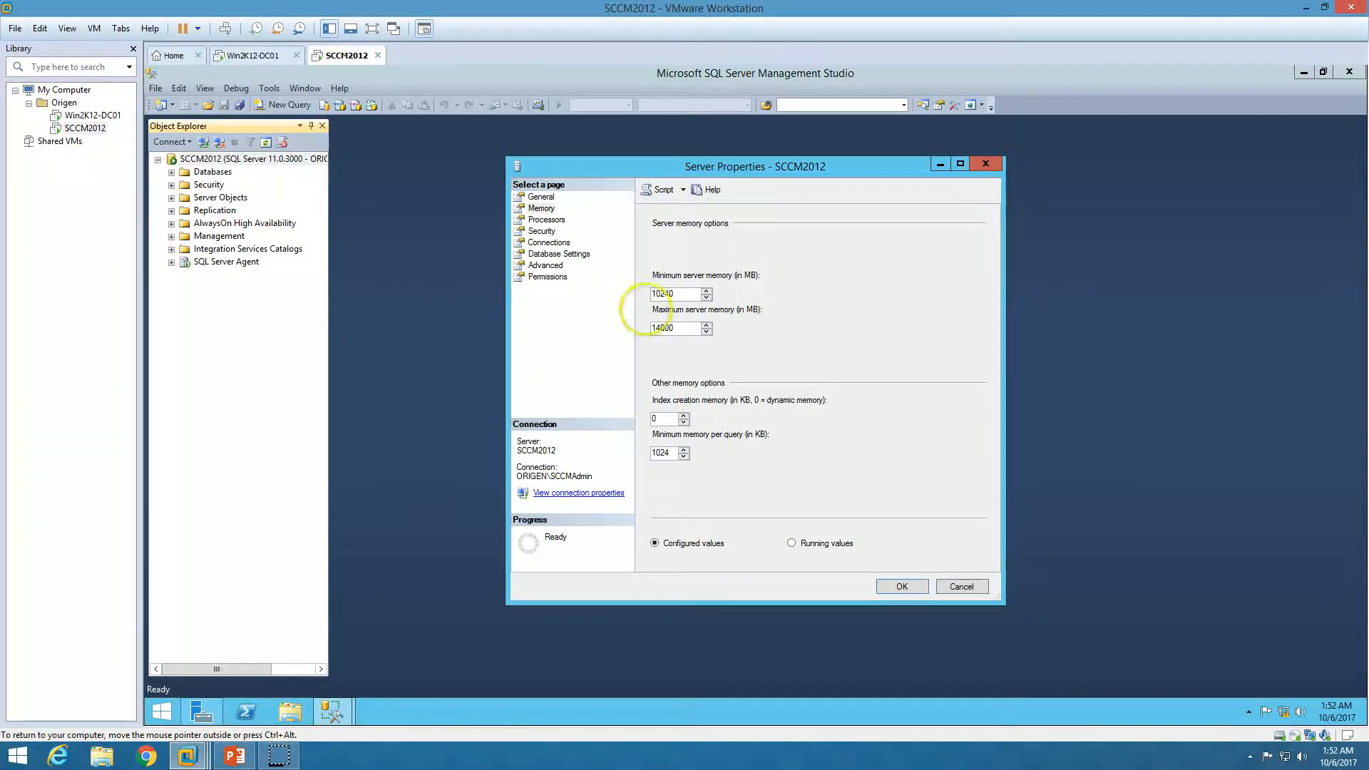
click(903, 588)
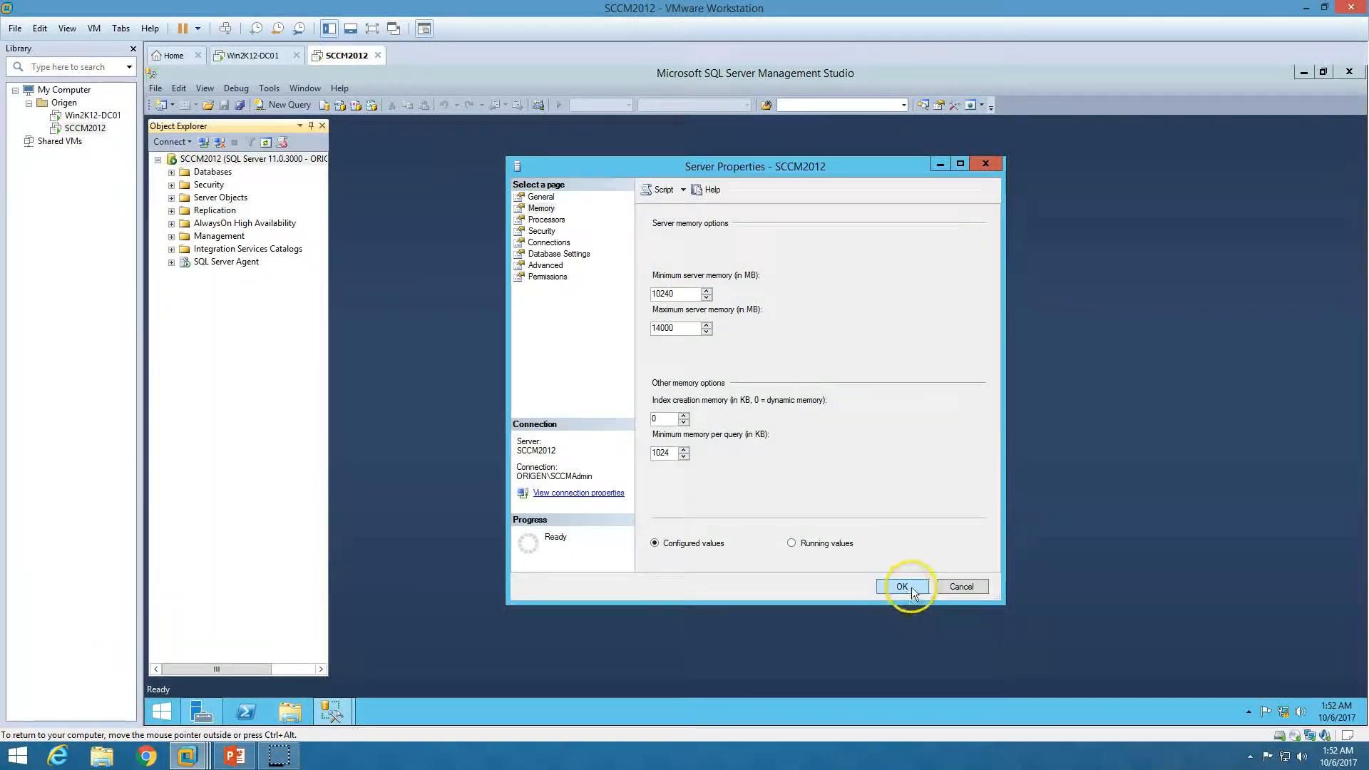
click(1349, 72)
right_click(612, 256)
Open Server Manager on SCCM2012 and launch the Add Roles and Features Wizard
click(679, 290)
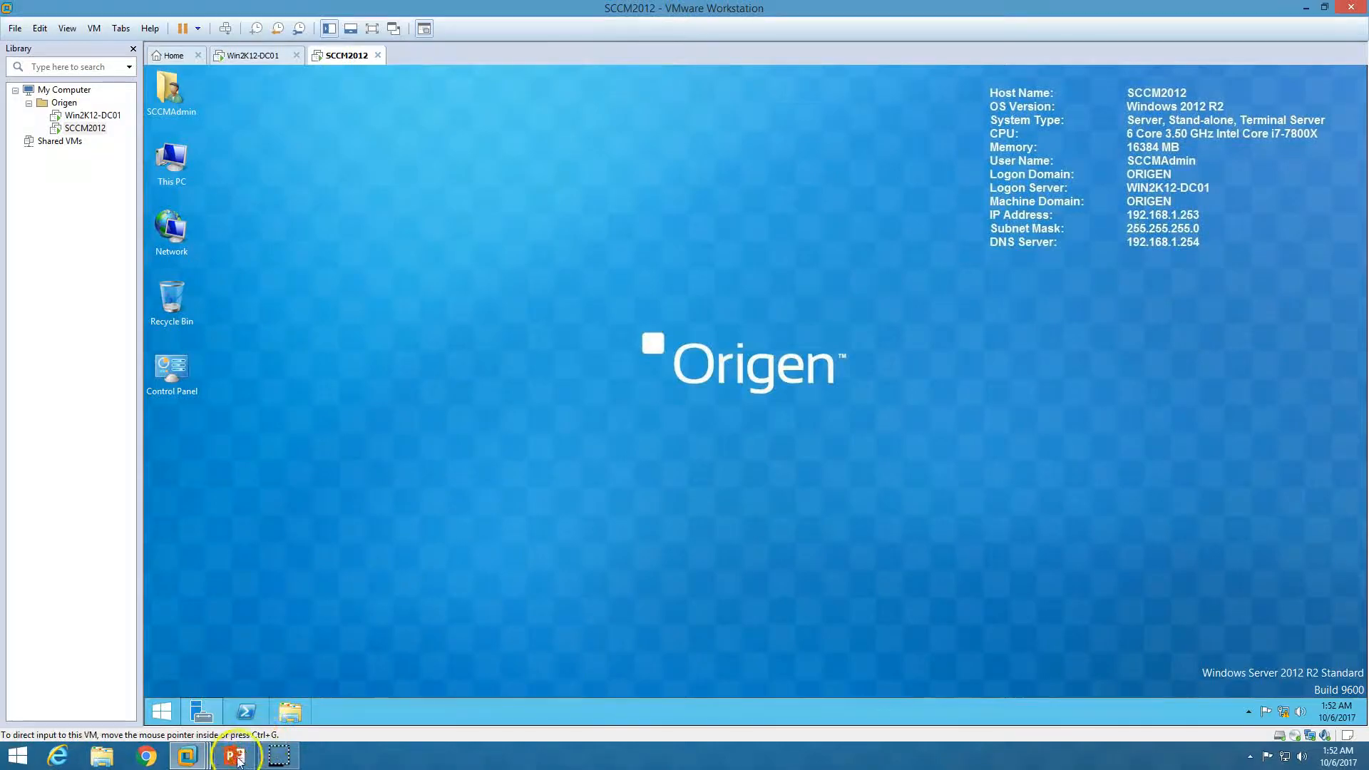
click(235, 754)
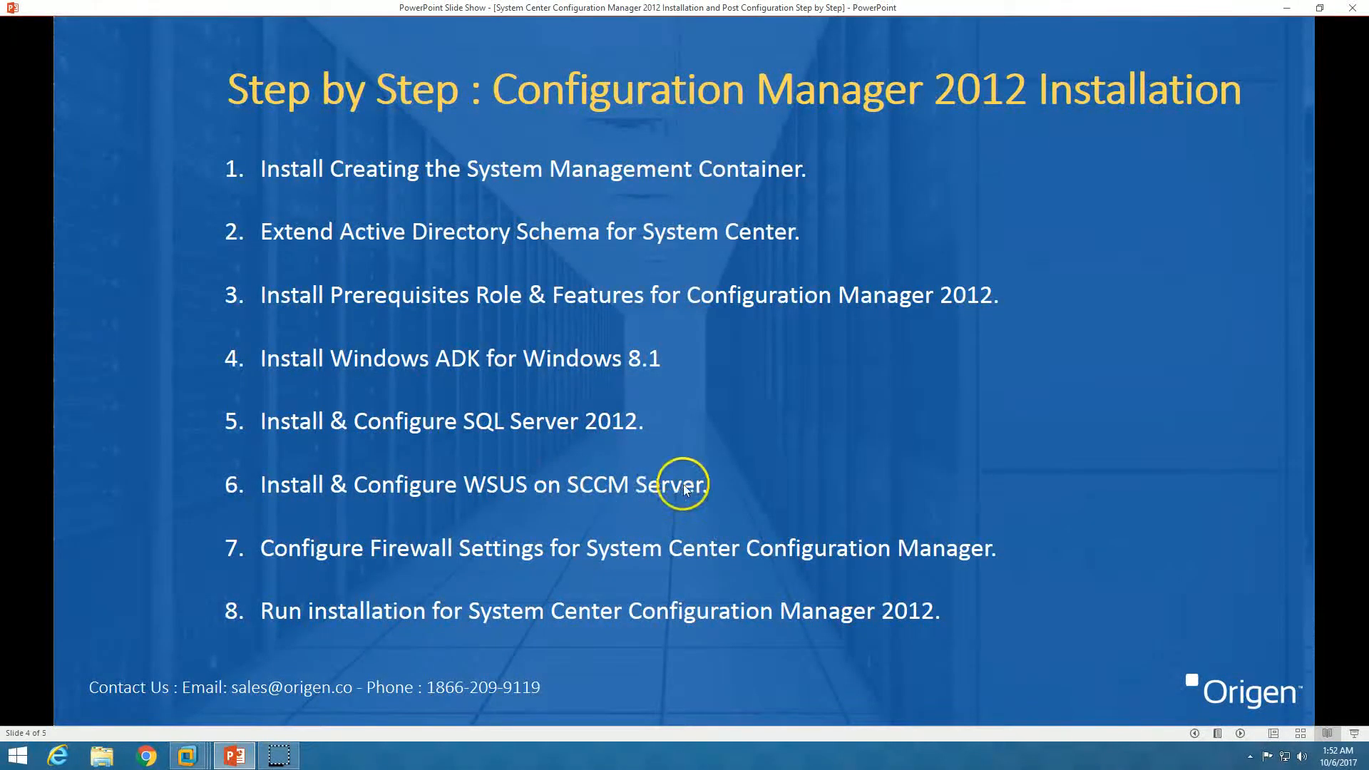
click(187, 756)
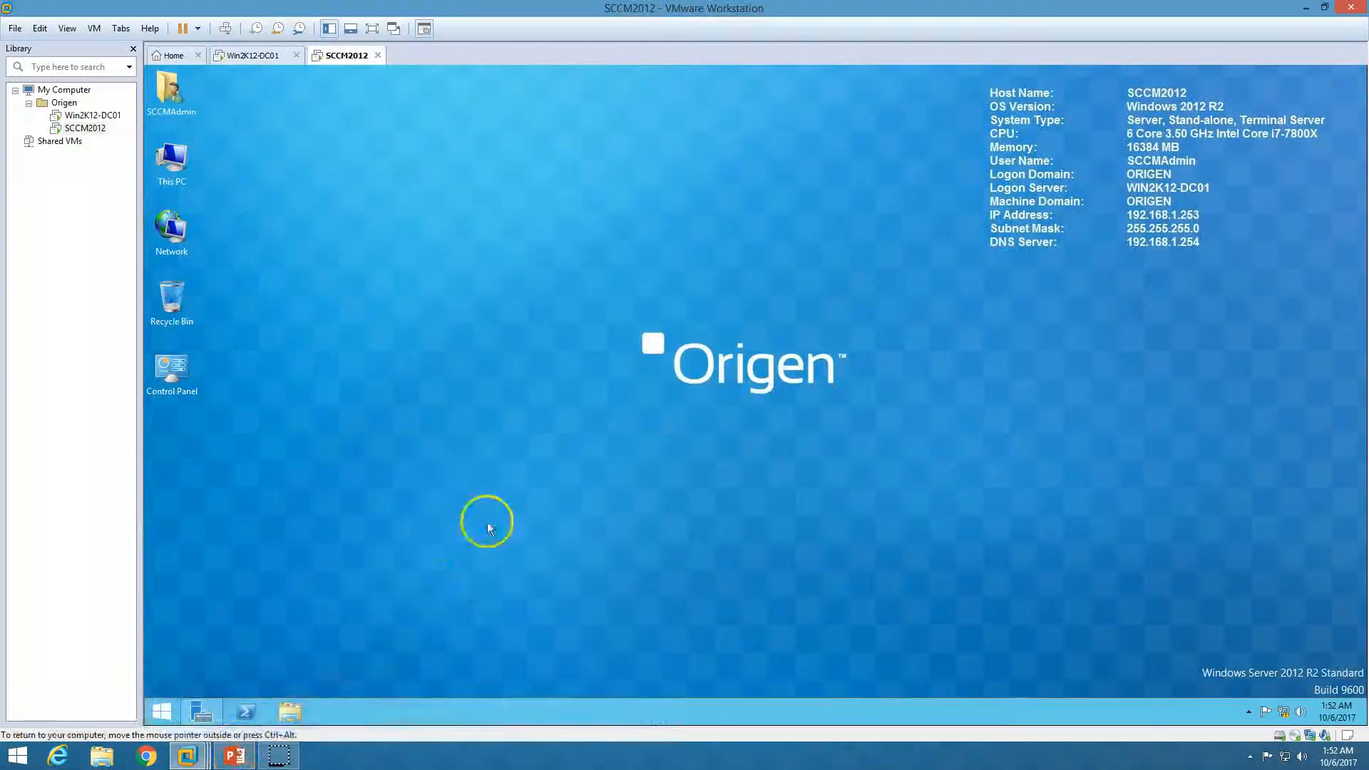
click(206, 712)
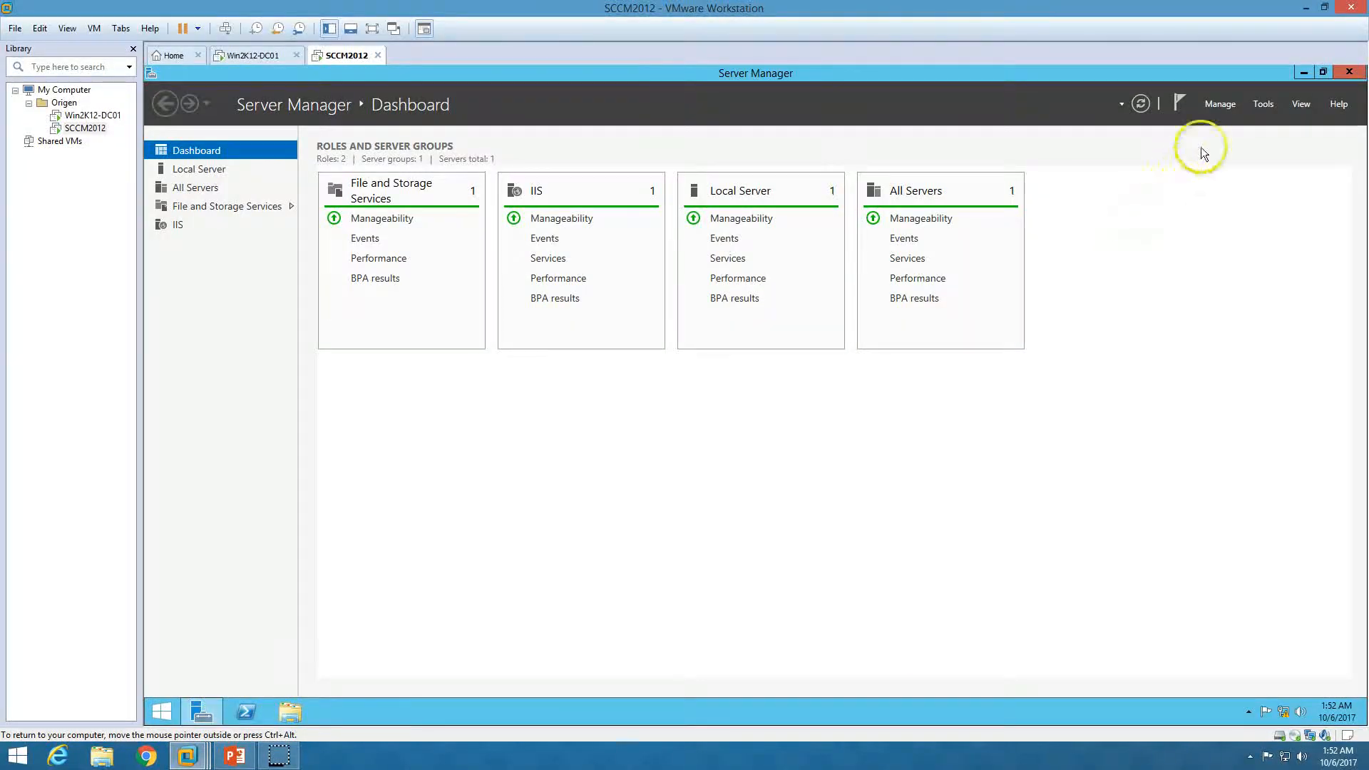
click(1222, 105)
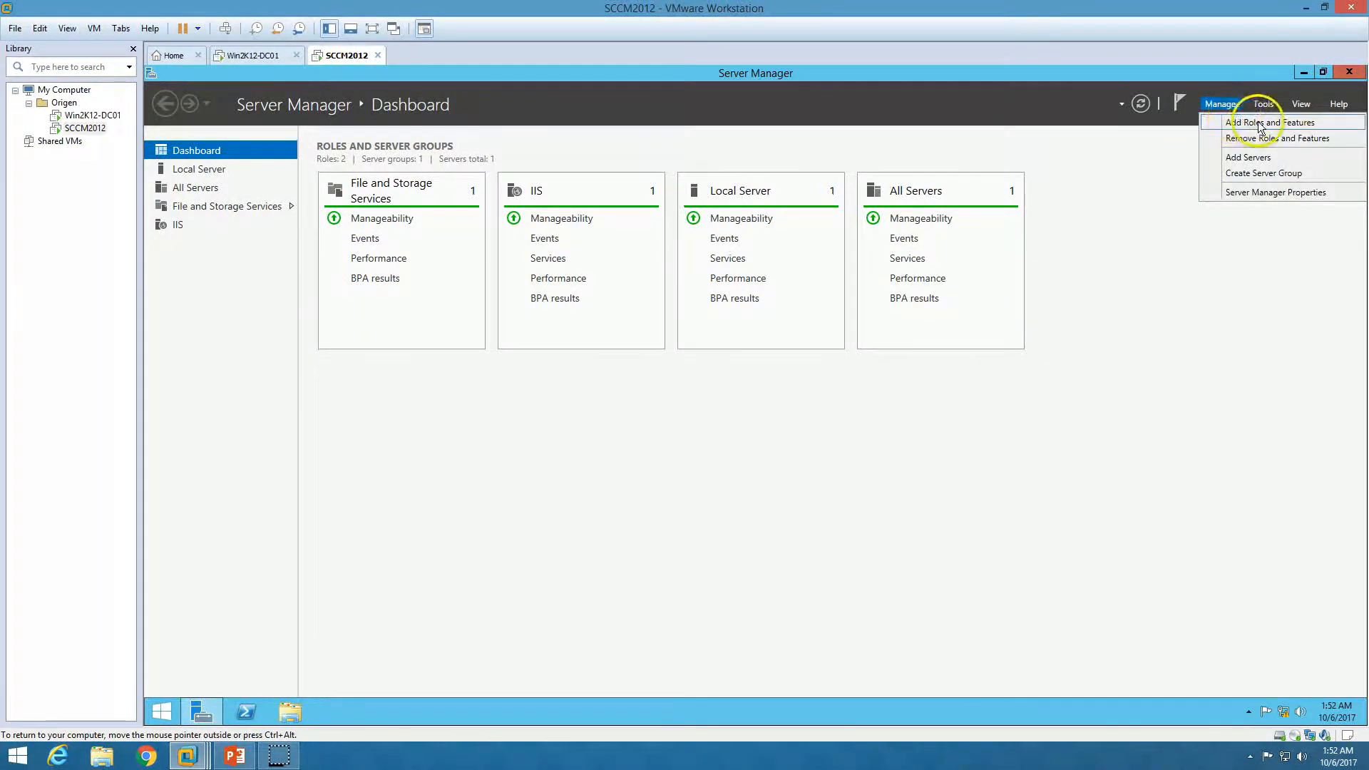
click(1309, 126)
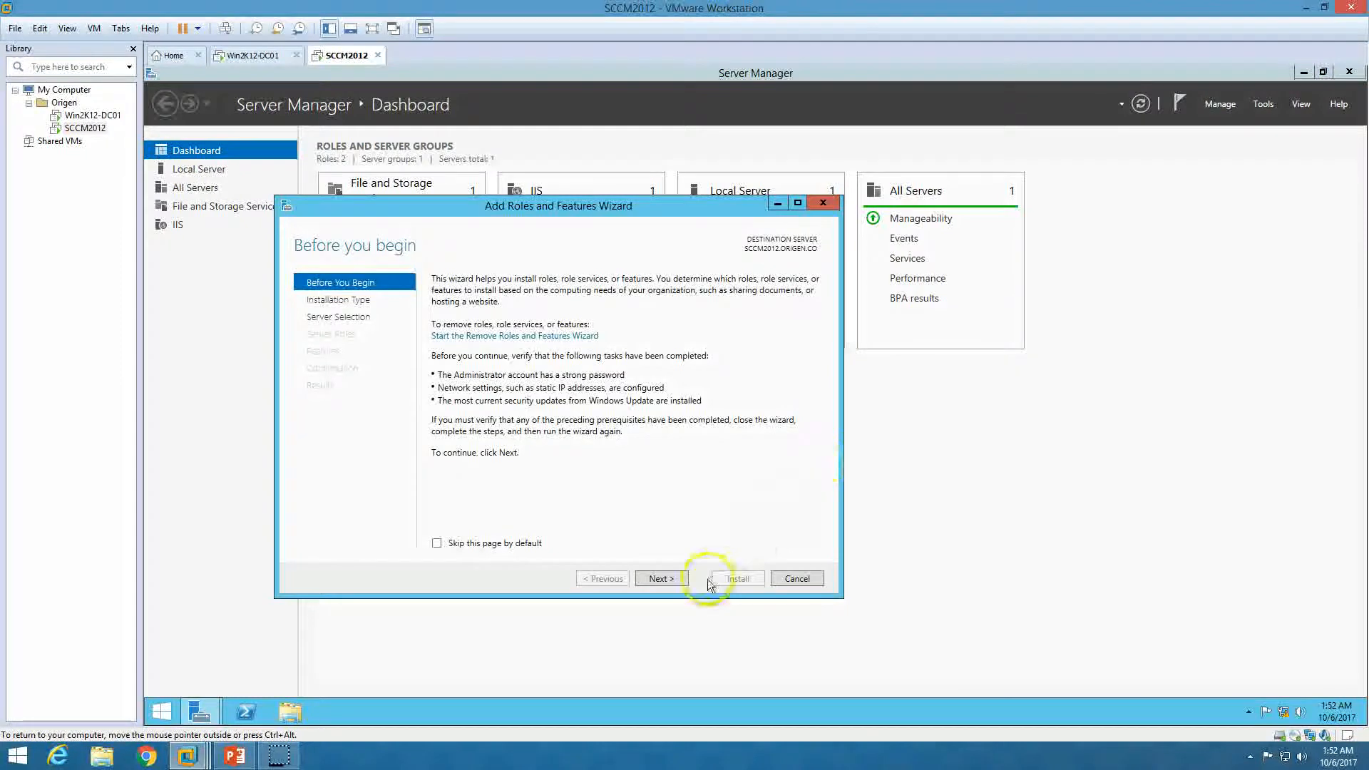
Target SCCM2012 with a role-based install and select the Windows Server Update Services role plus required features
click(670, 580)
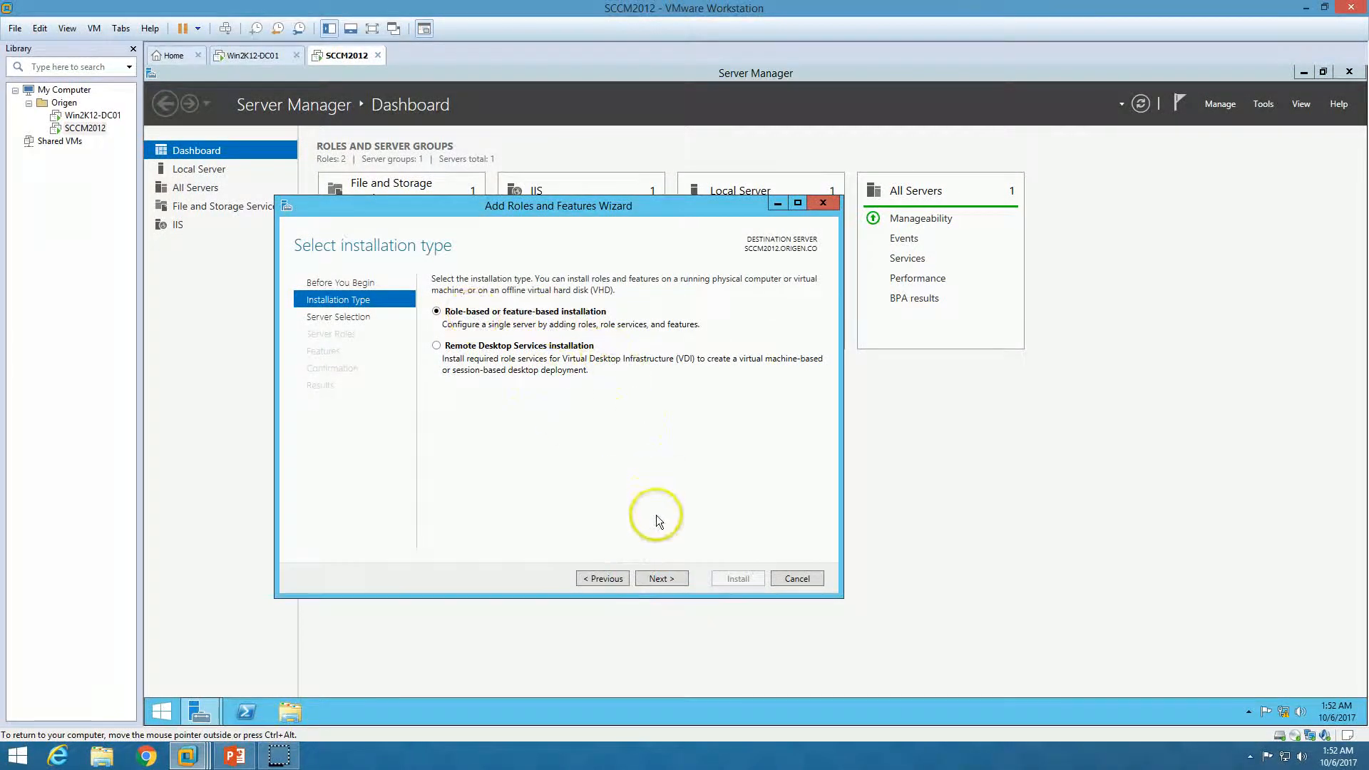
click(669, 584)
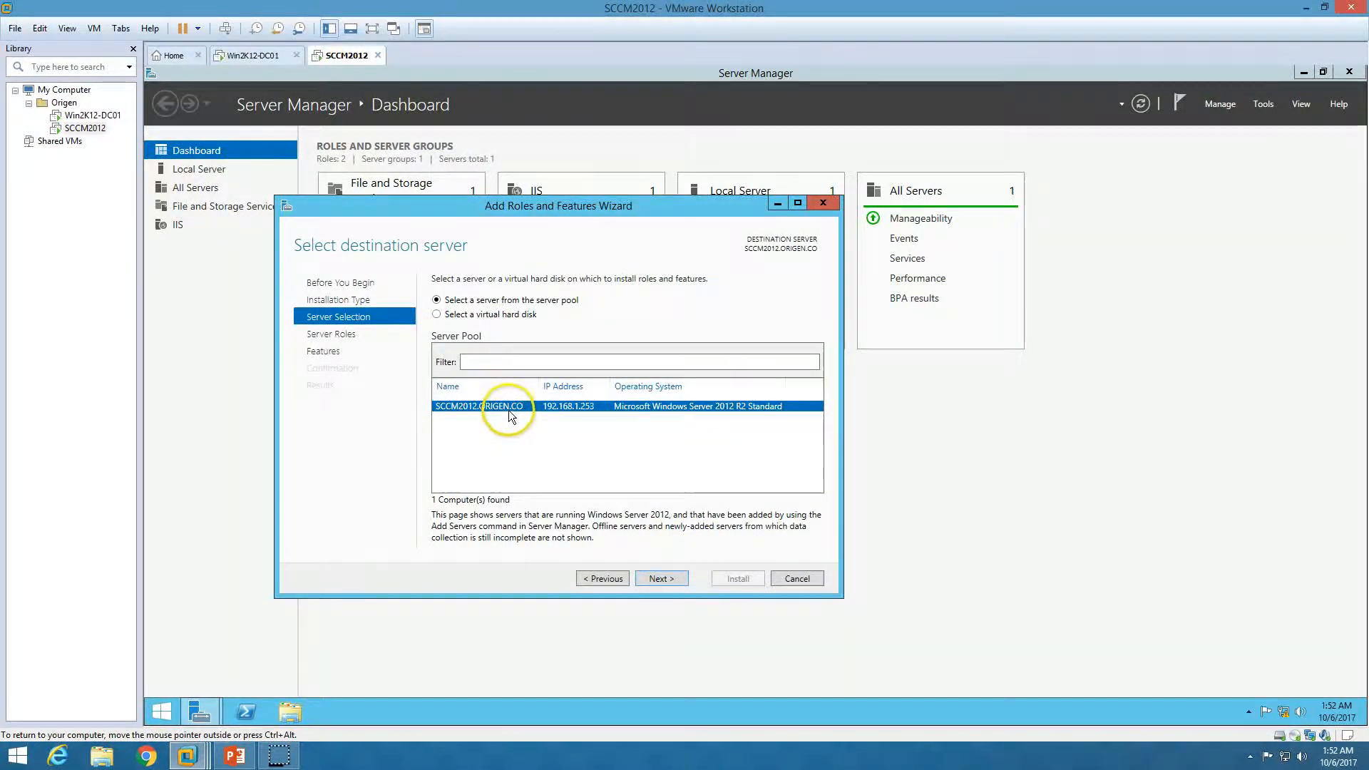
click(681, 580)
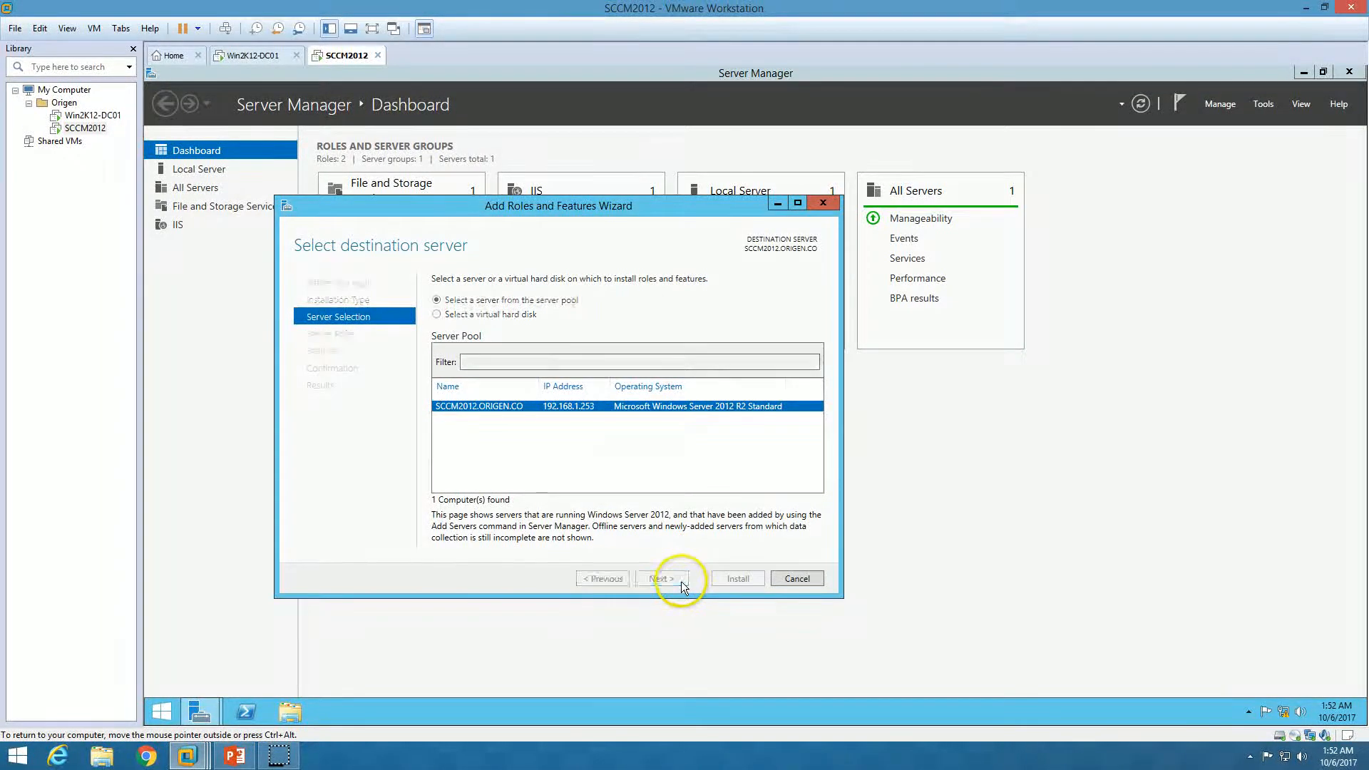
scroll(656, 507, down, 2)
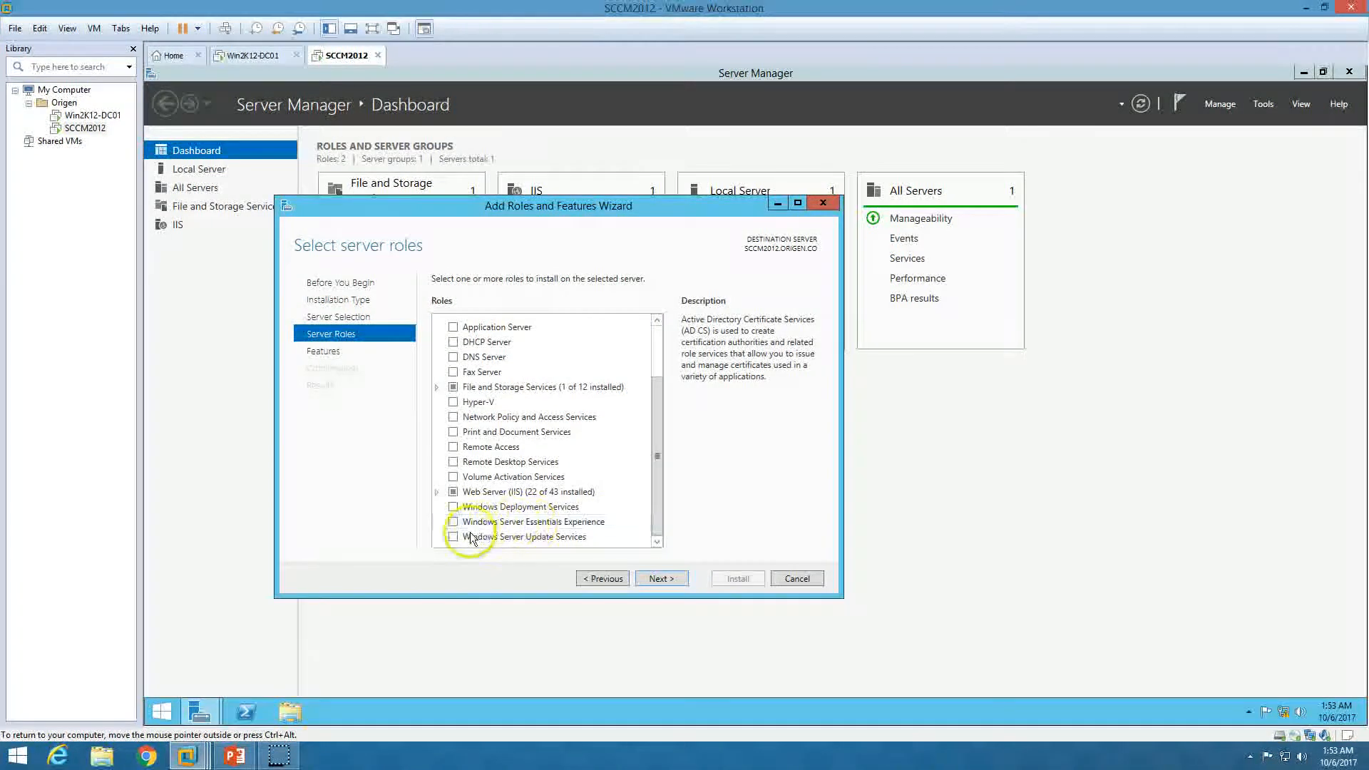
click(448, 539)
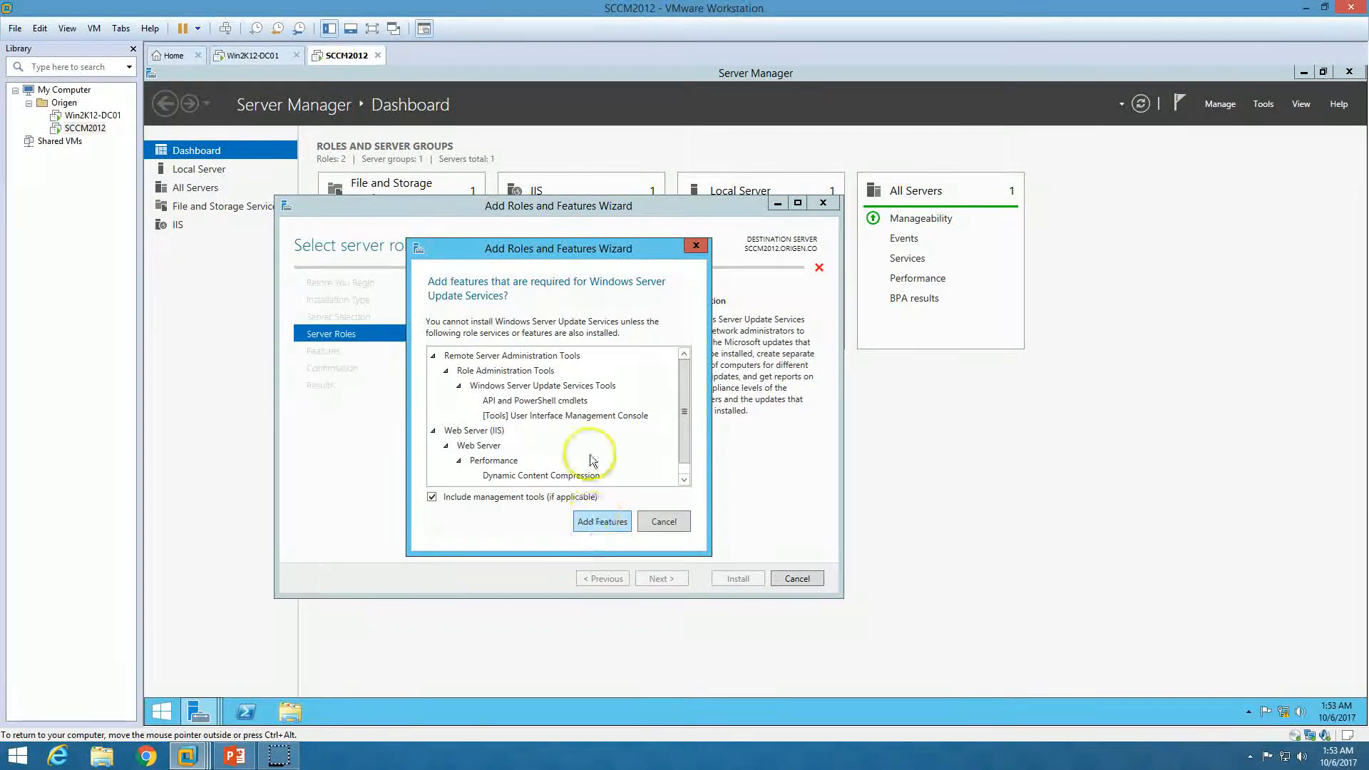
scroll(674, 420, down, 1)
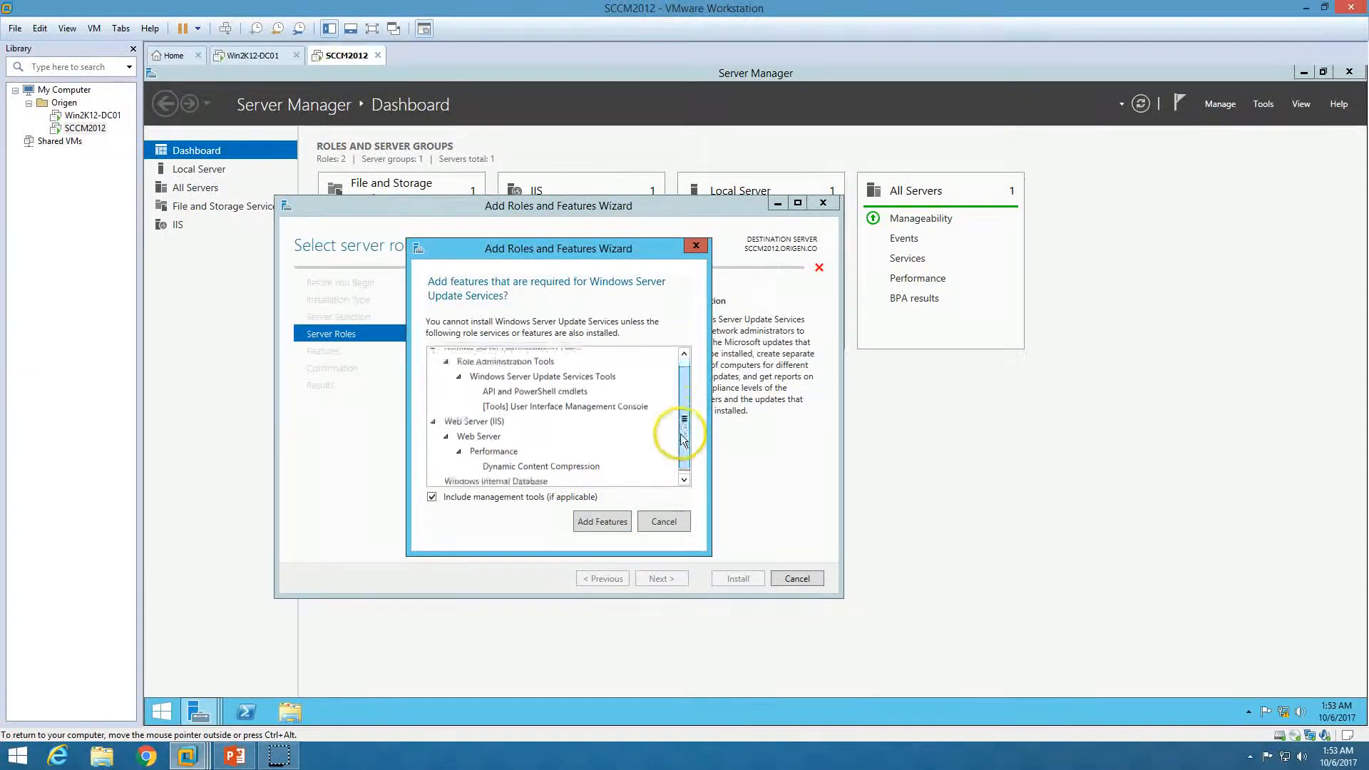
drag(683, 458, 676, 382)
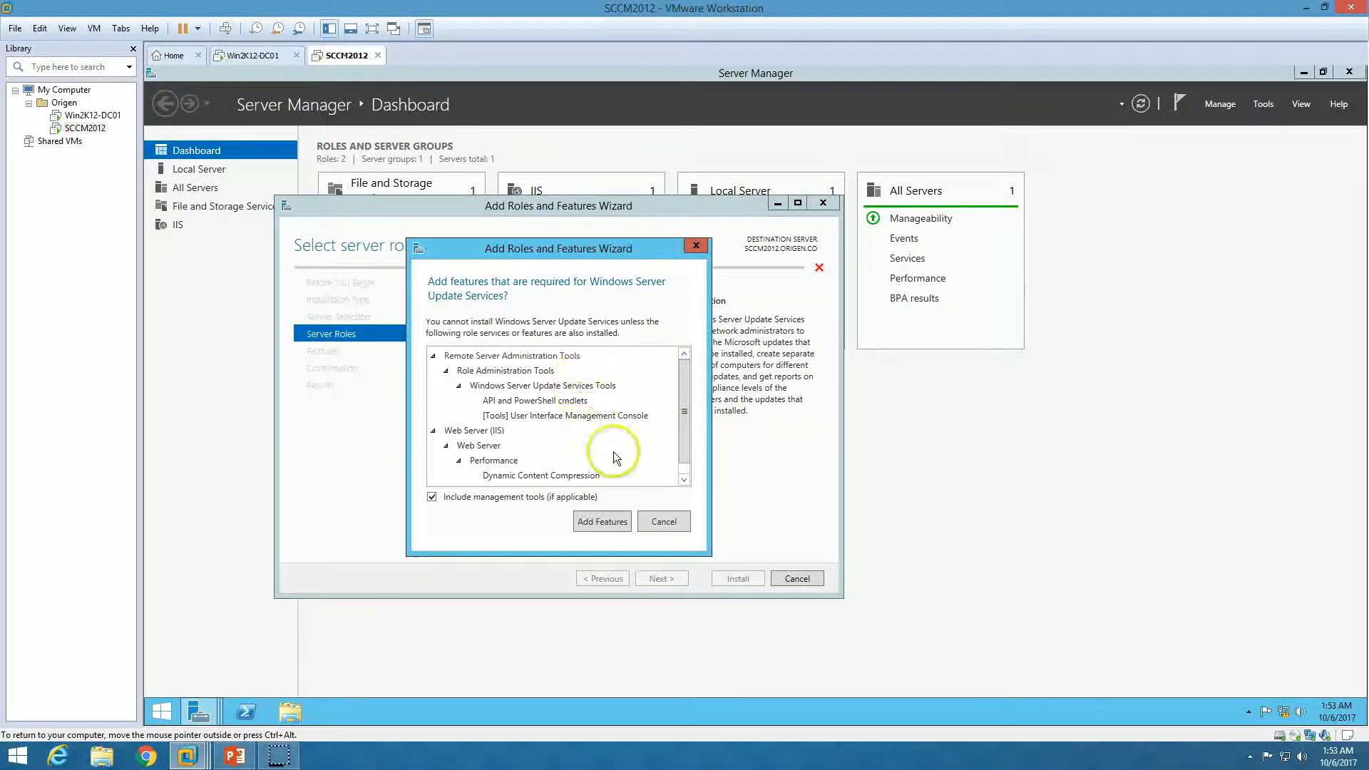
click(612, 523)
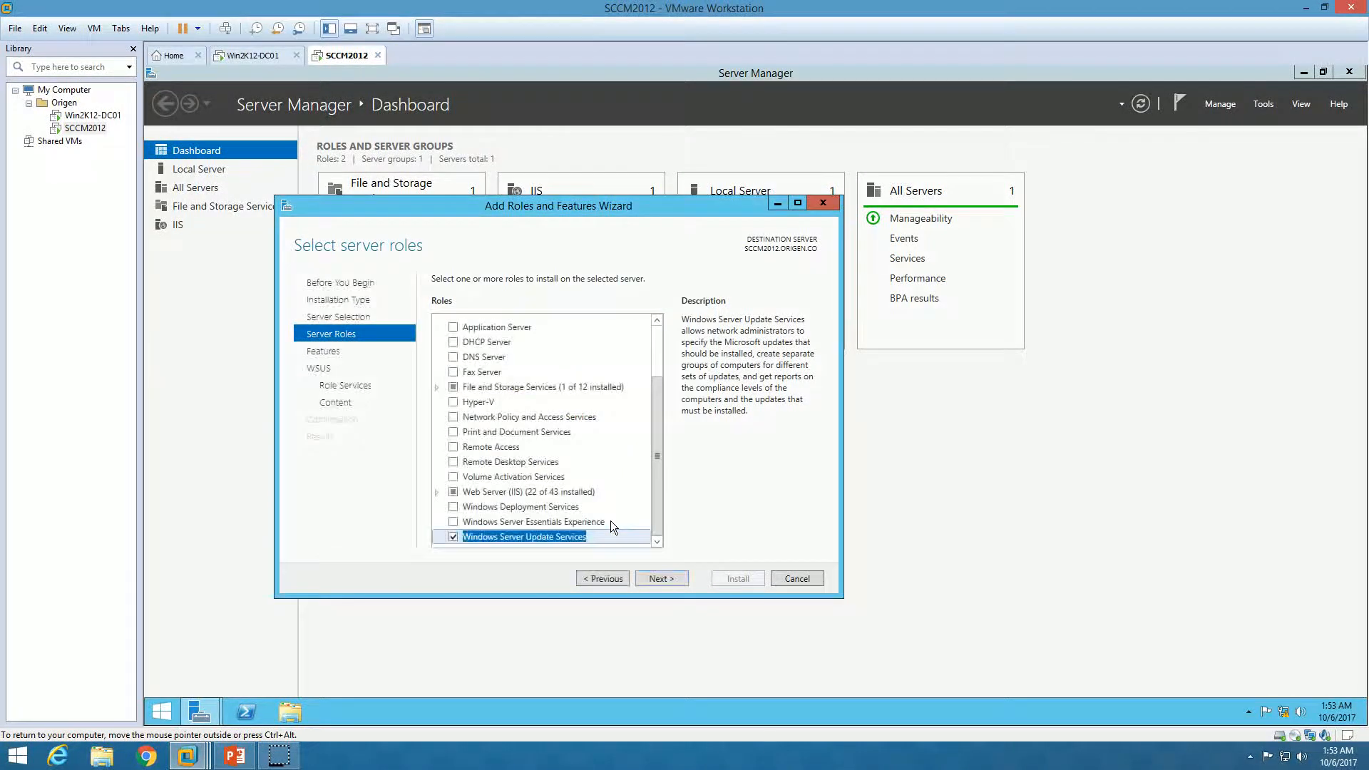
Continue through Features and the WSUS page, keeping the WID Database and WSUS Services role services
click(656, 579)
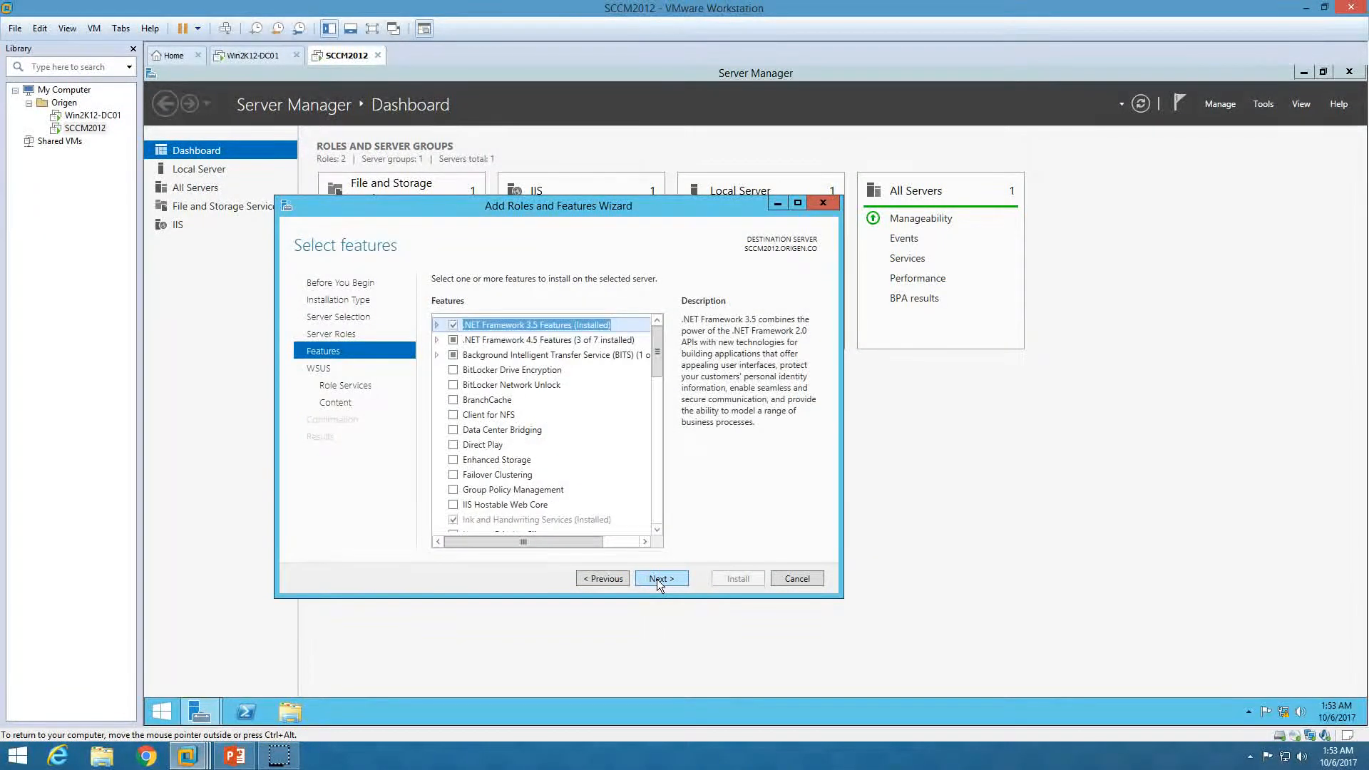
click(657, 579)
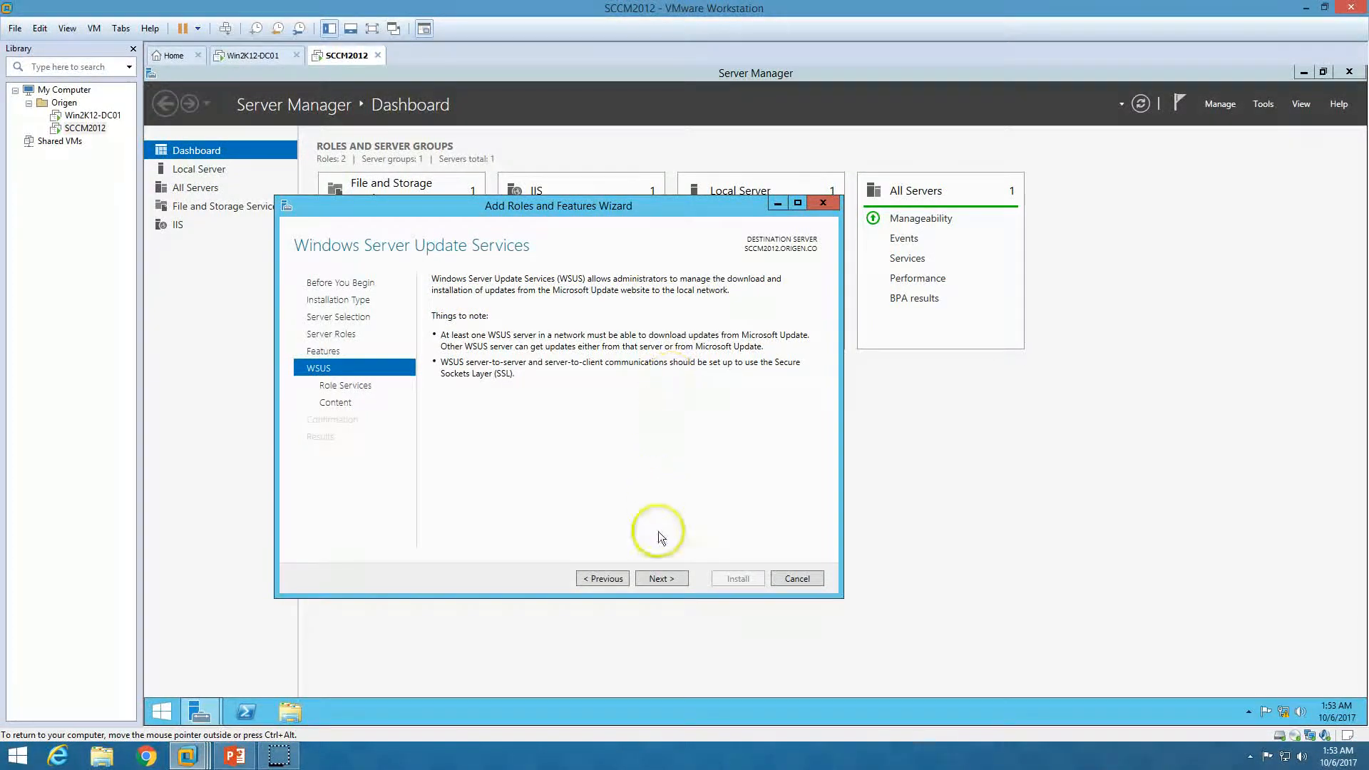
click(662, 579)
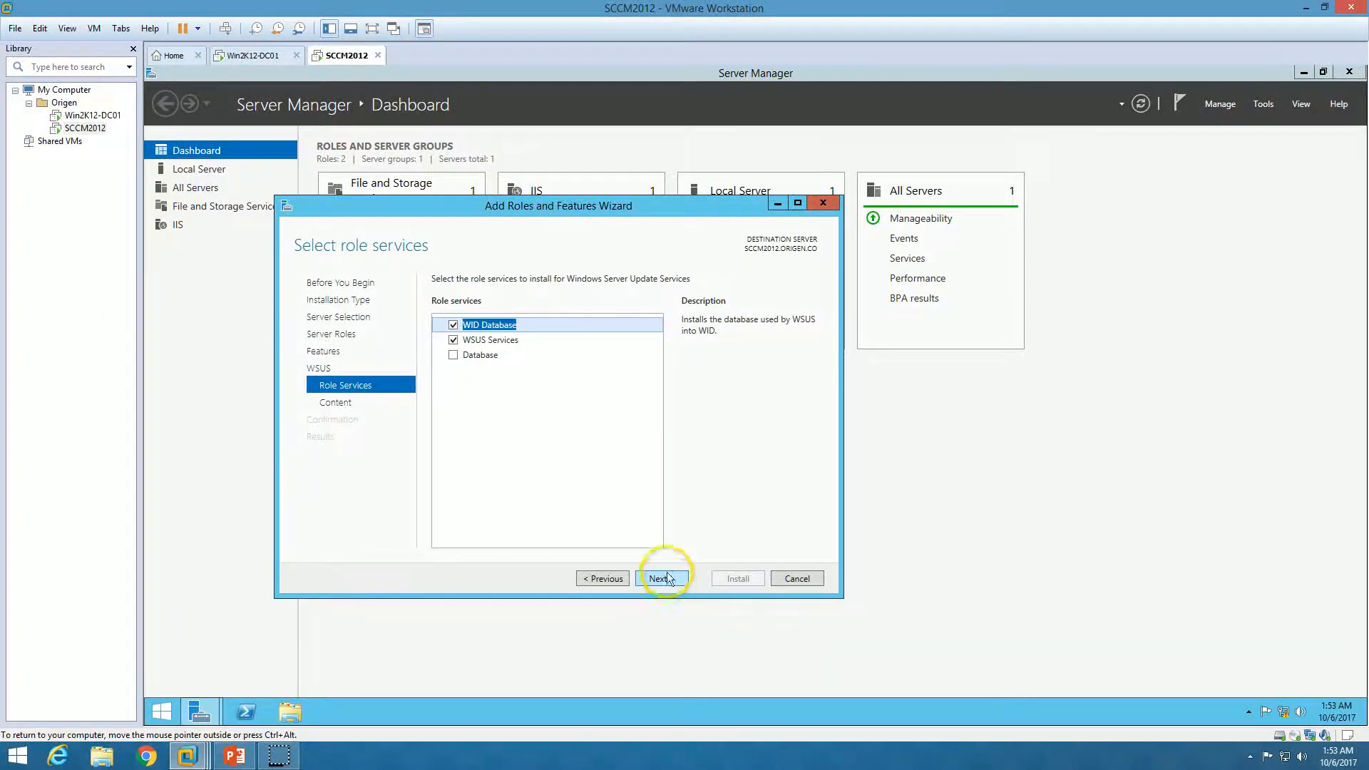
click(512, 341)
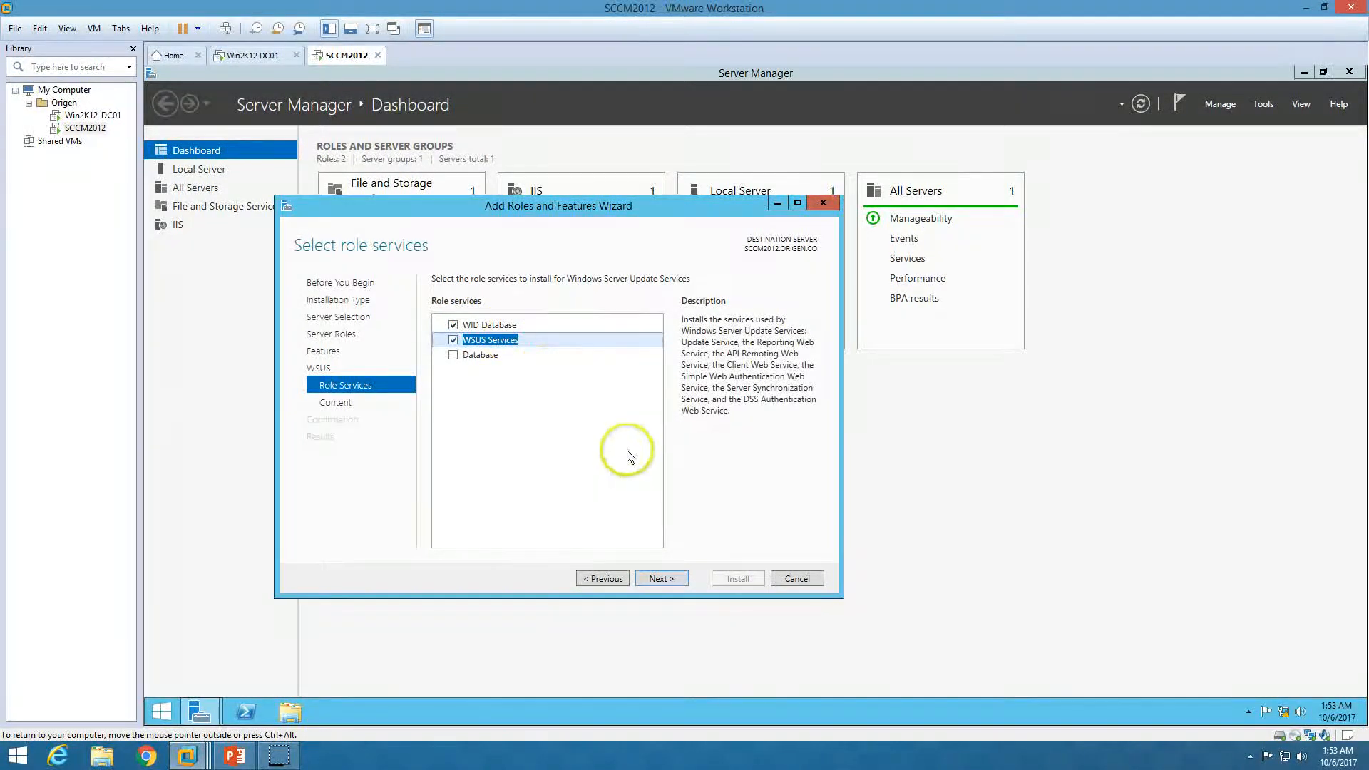
click(662, 578)
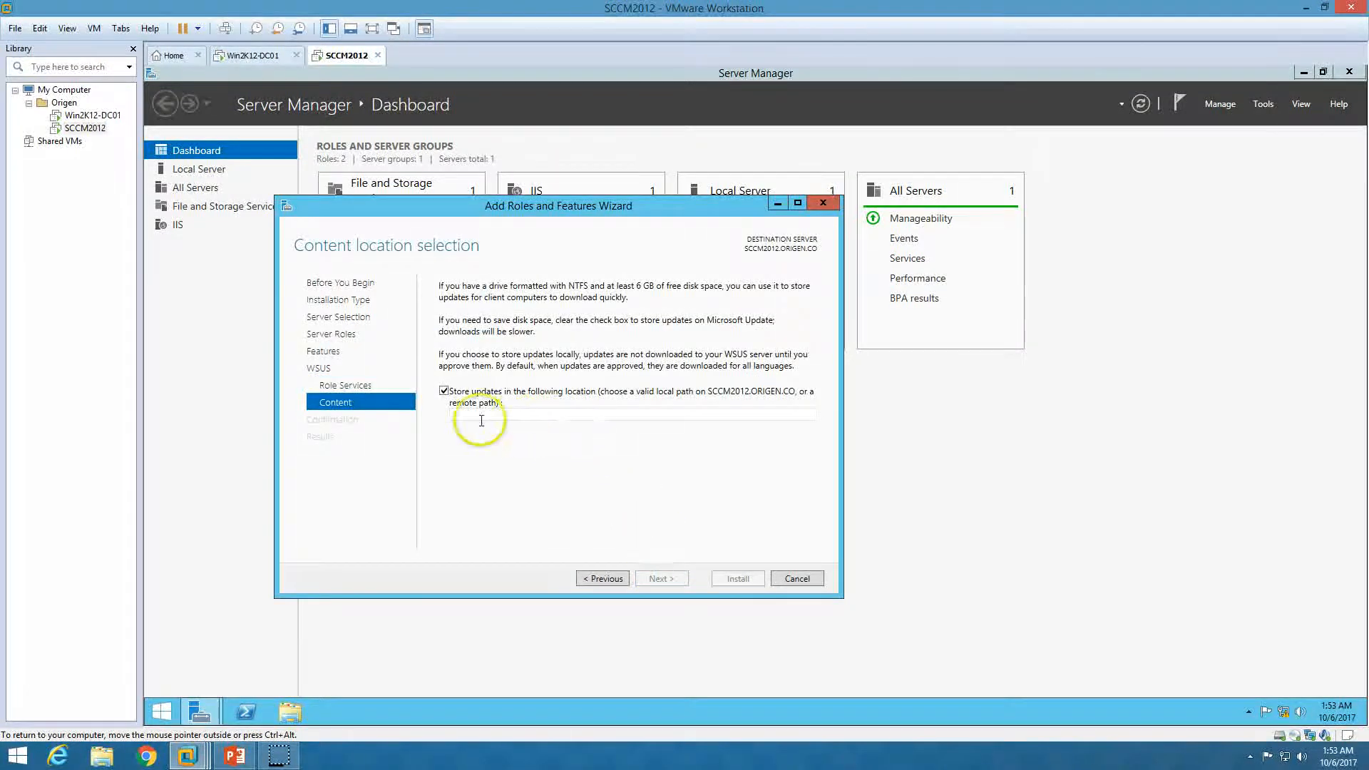
Create a new empty folder named WSUS on the C: drive
click(298, 712)
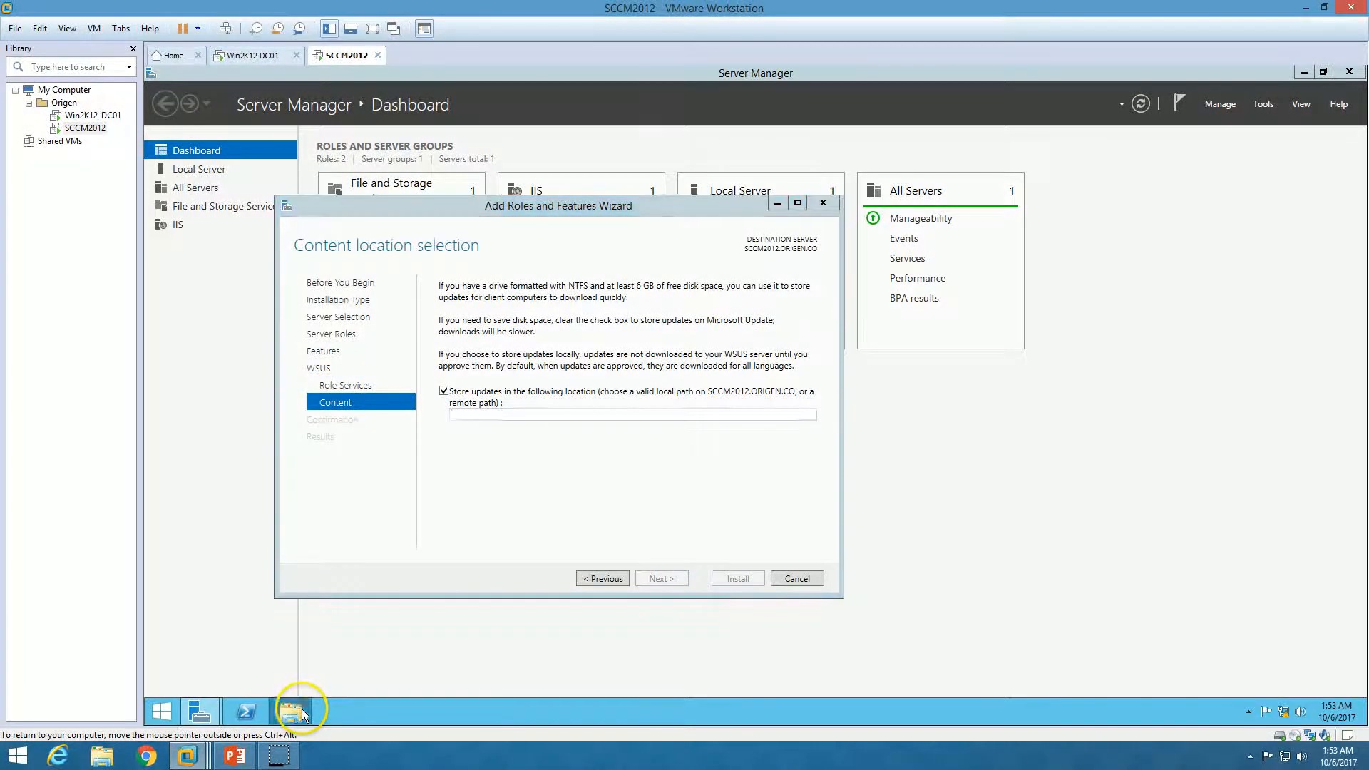
double_click(614, 388)
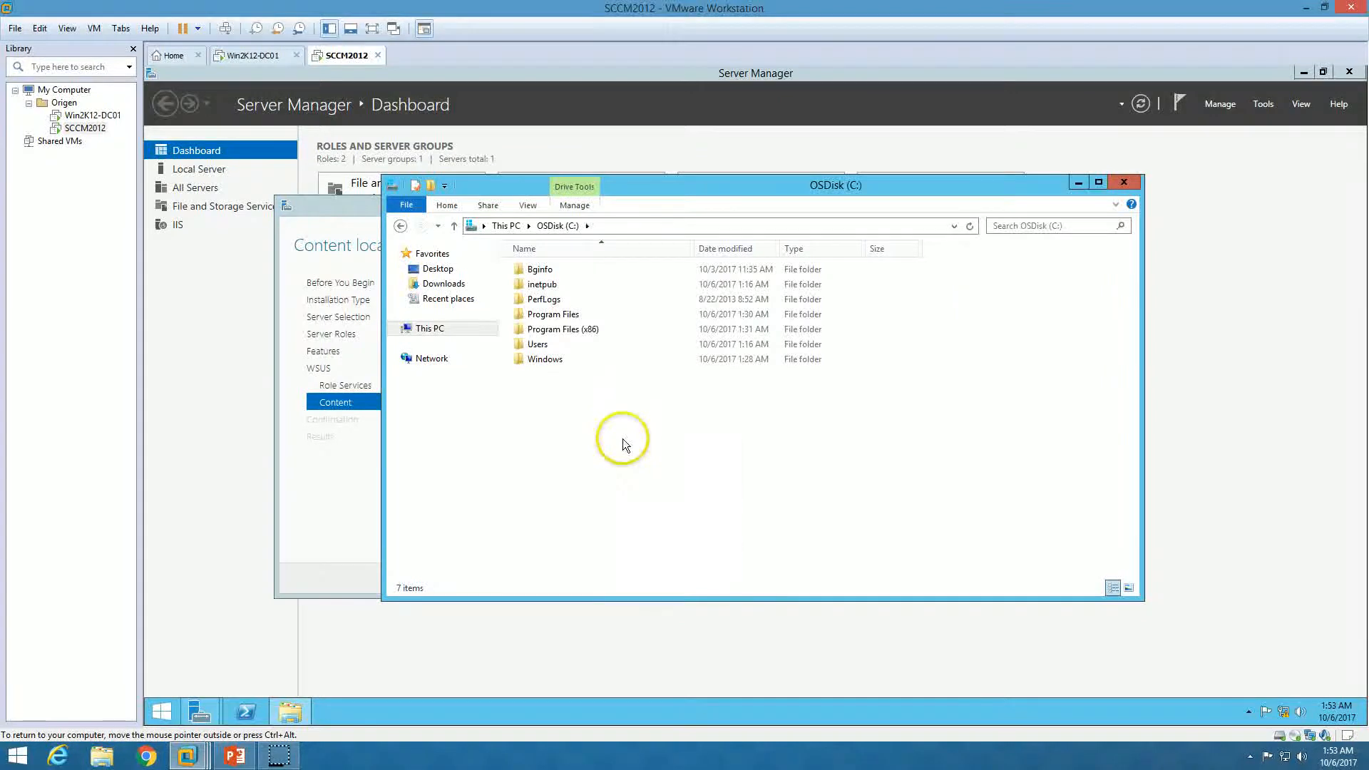
right_click(623, 439)
click(756, 566)
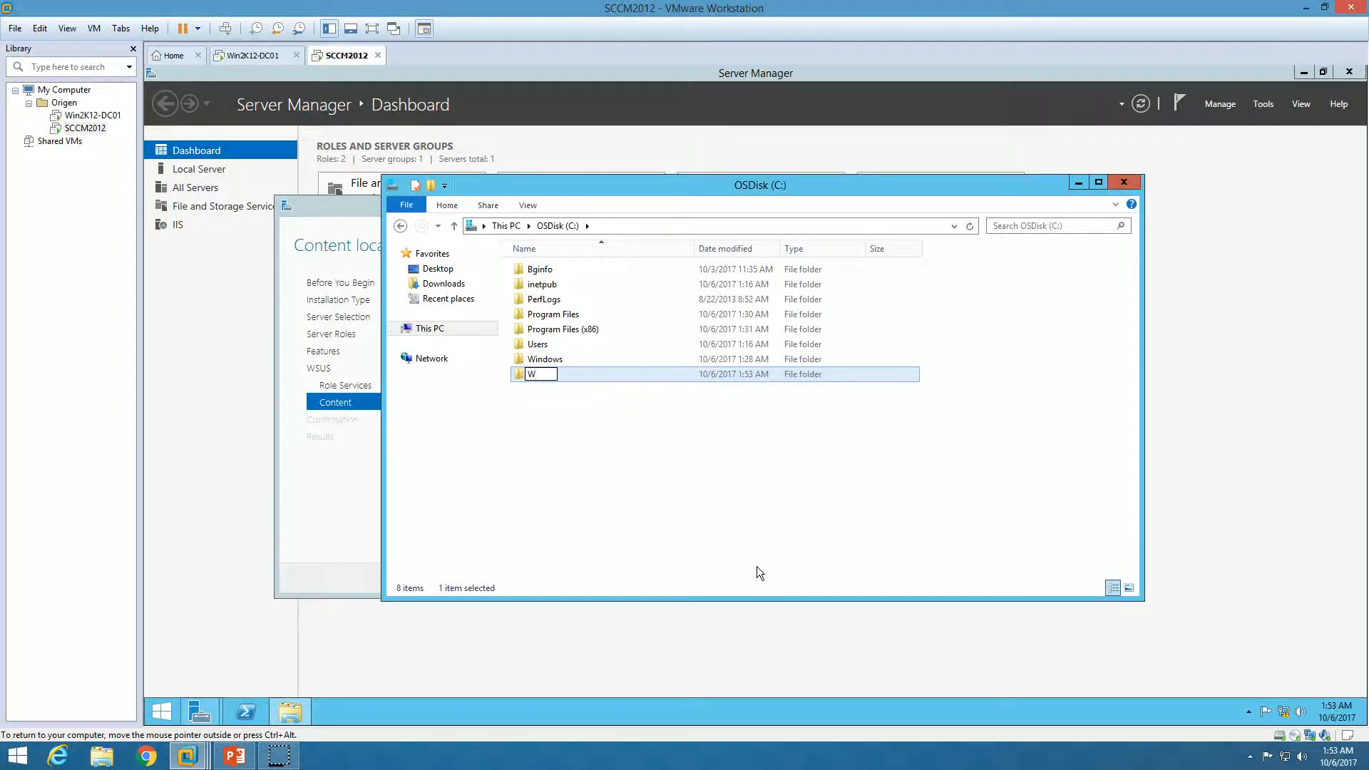
click(694, 395)
Copy the C:\WSUS path and paste it as the WSUS content location
click(539, 379)
double_click(540, 379)
click(692, 231)
key(ctrl+c)
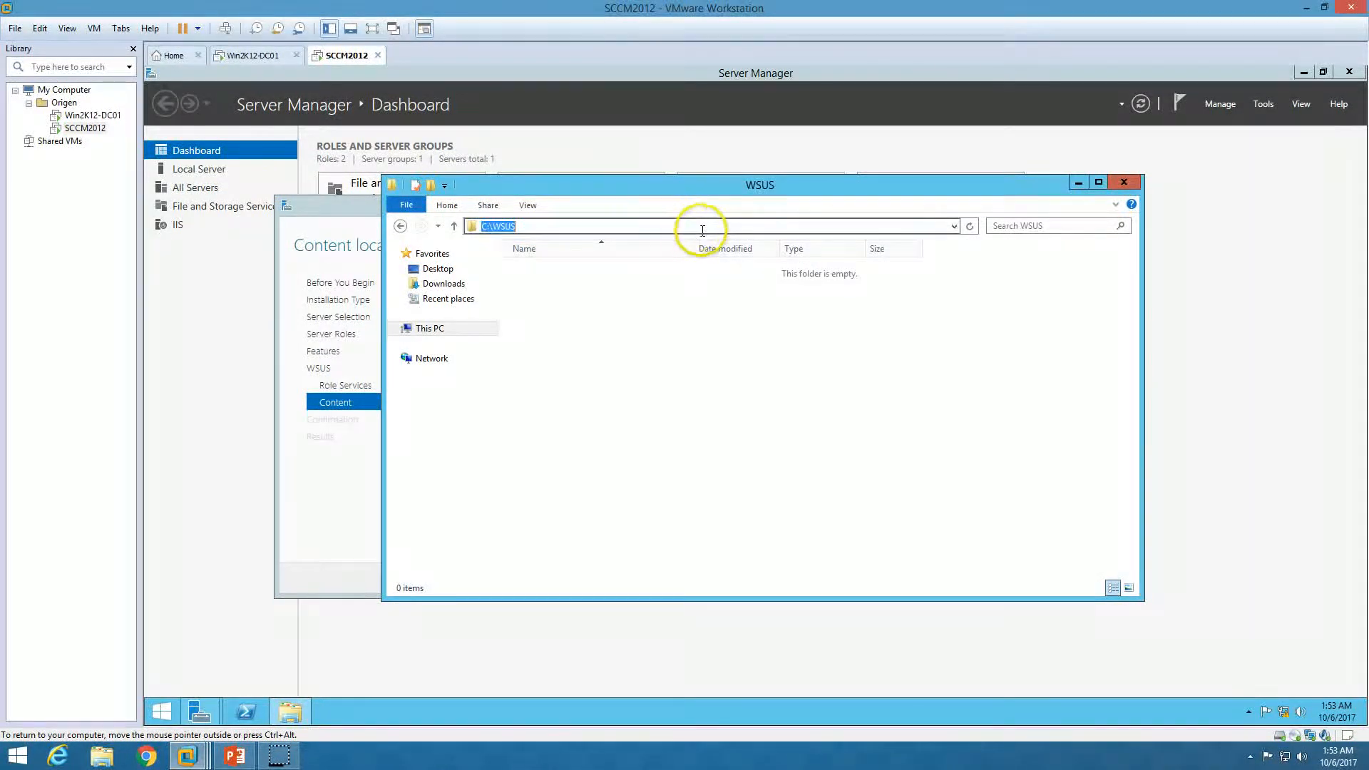
click(1078, 184)
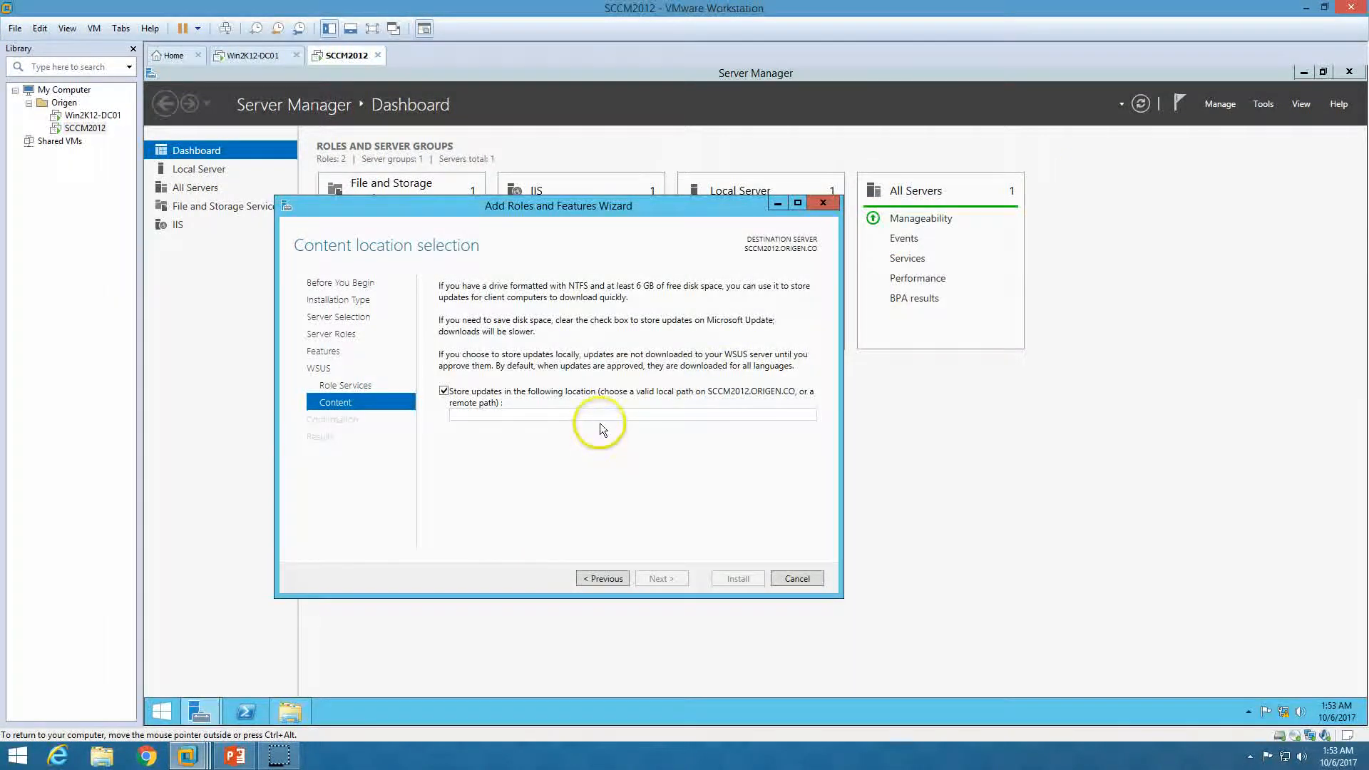
key(ctrl+v)
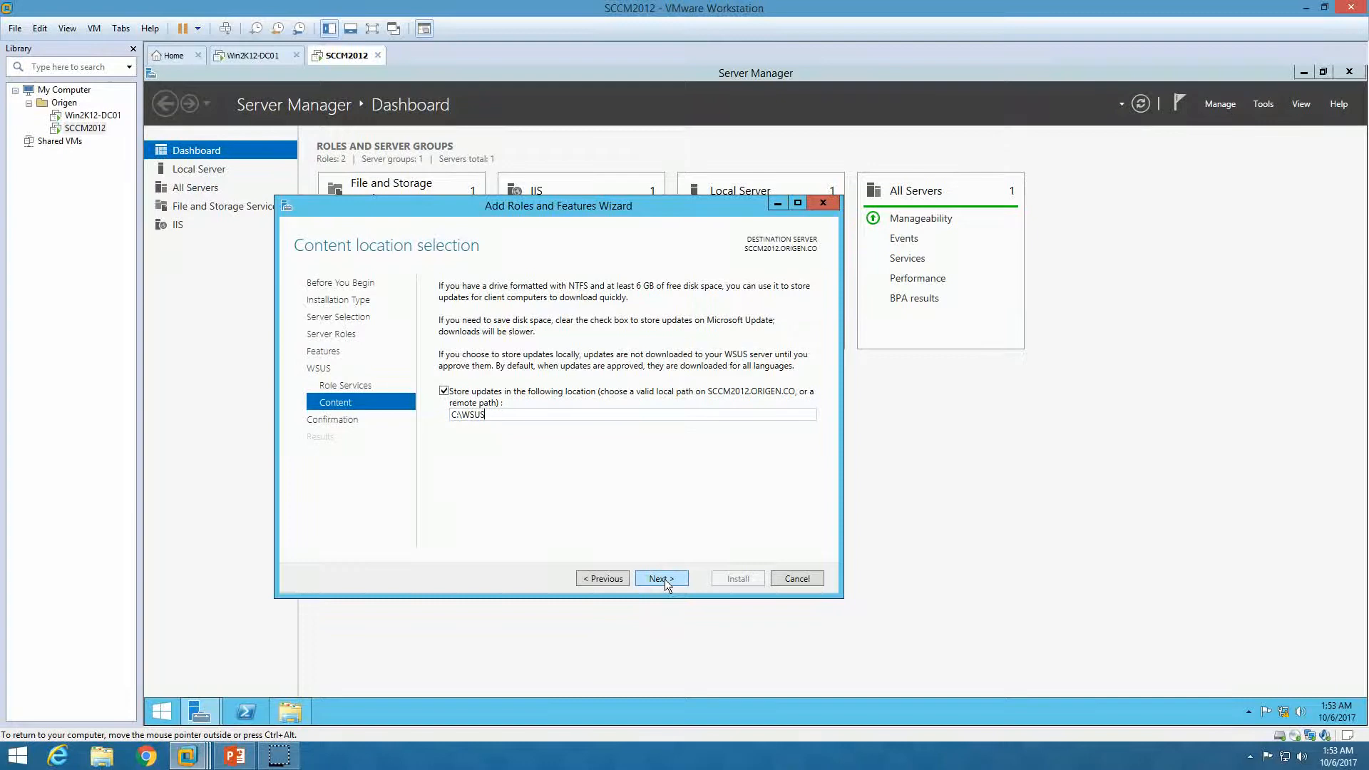
Start the WSUS installation, move its progress window aside, and bring up the PowerPoint slide show
click(750, 579)
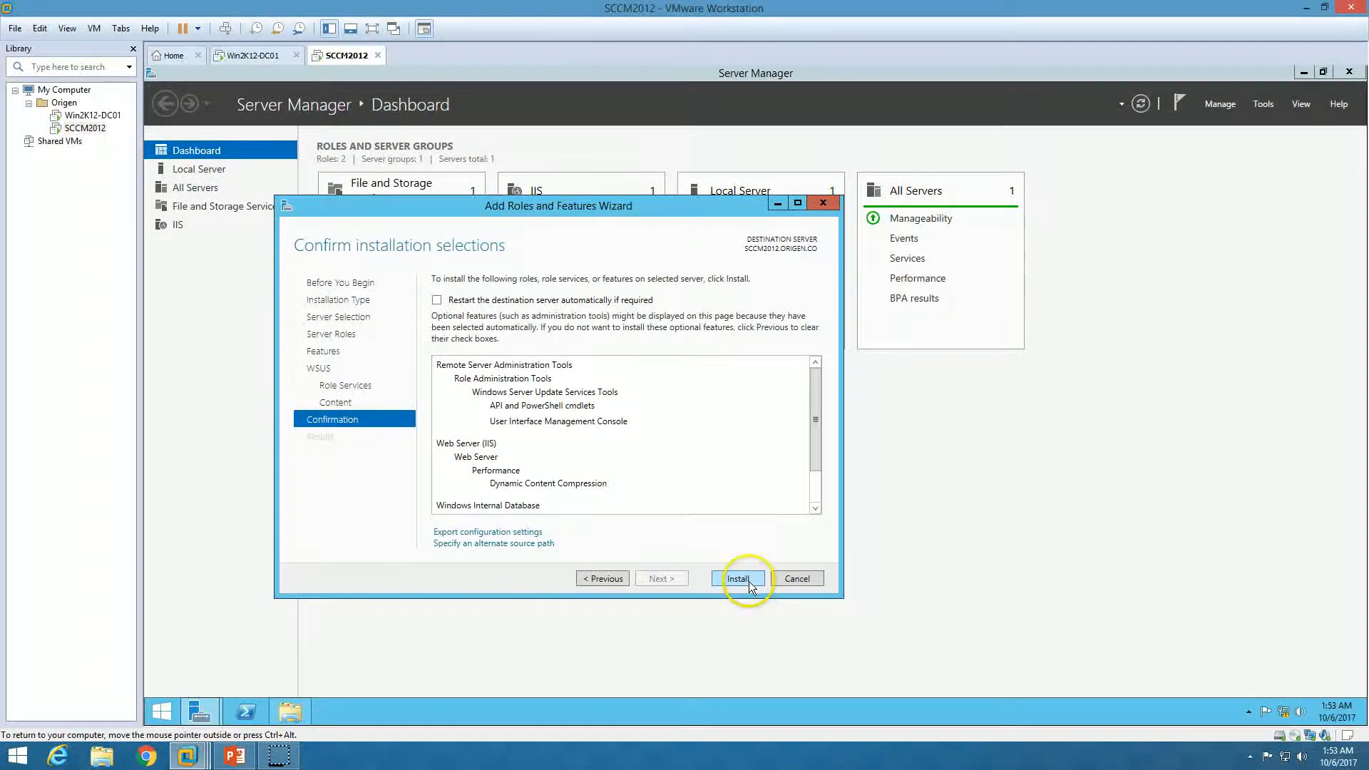
click(641, 206)
drag(641, 206, 927, 268)
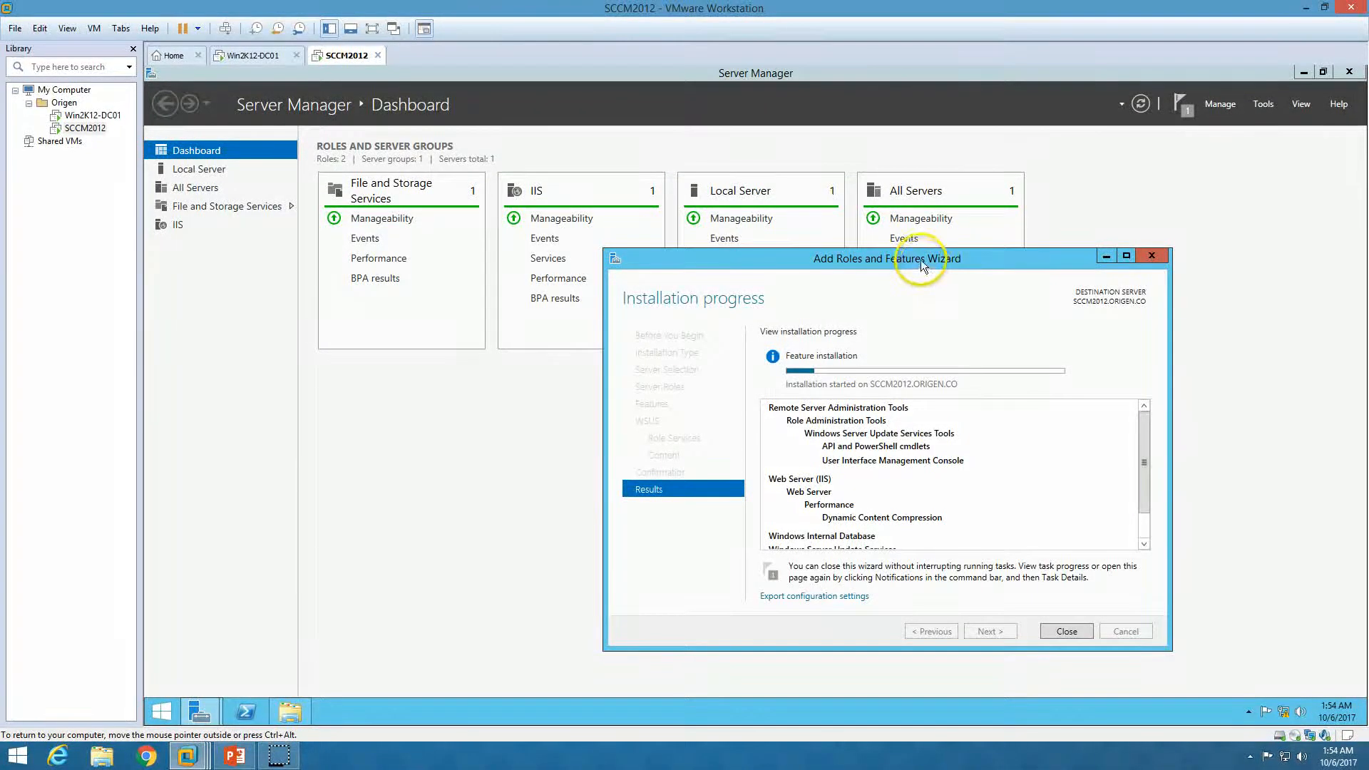
drag(921, 259, 904, 272)
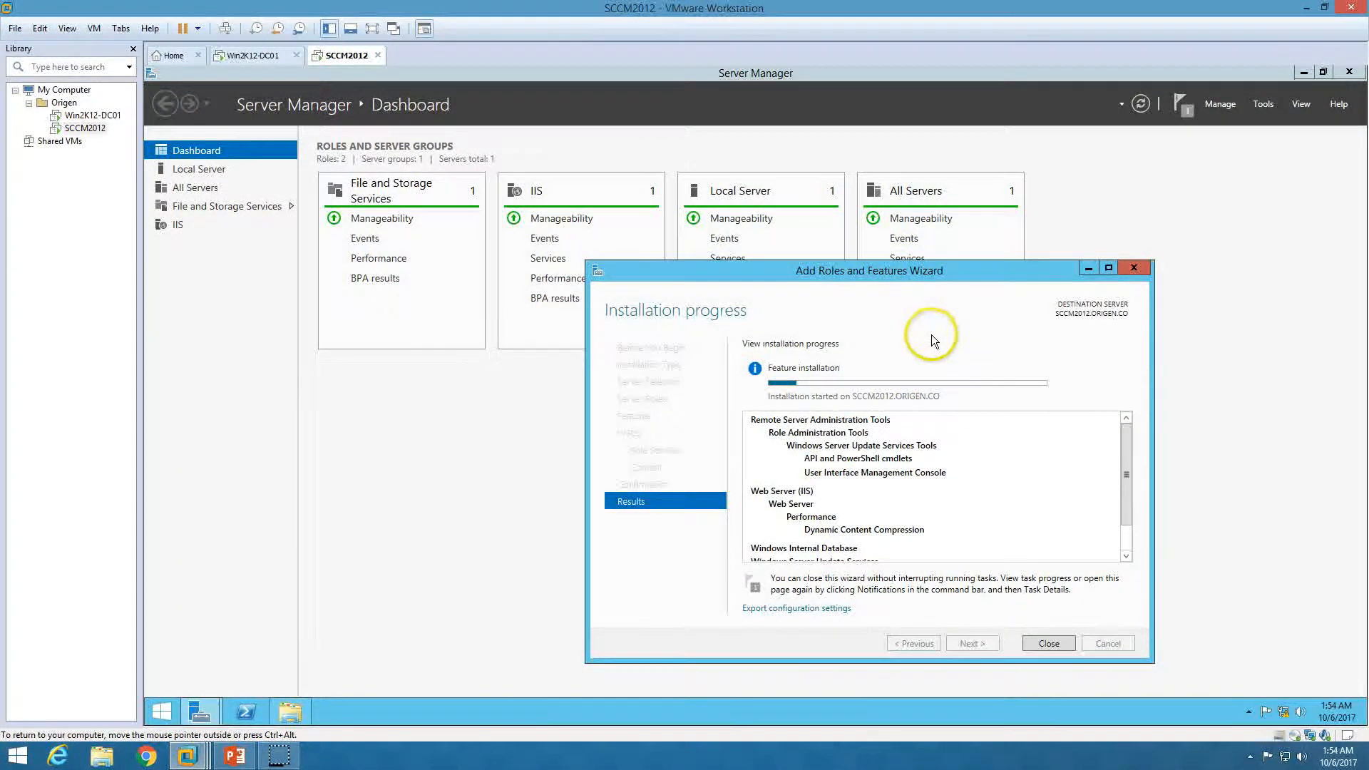
click(235, 756)
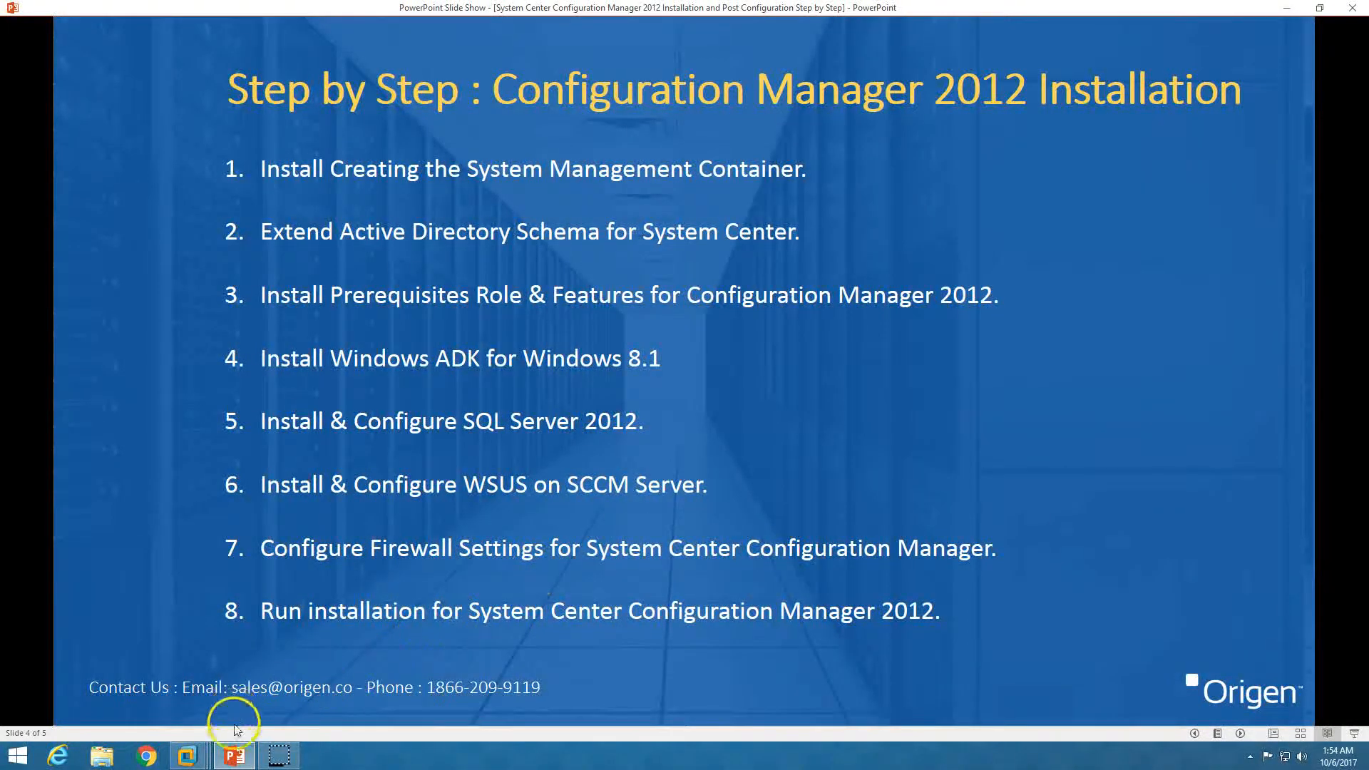
Switch to the Win2K12-DC01 VM and open Server Manager's Tools menu
click(235, 755)
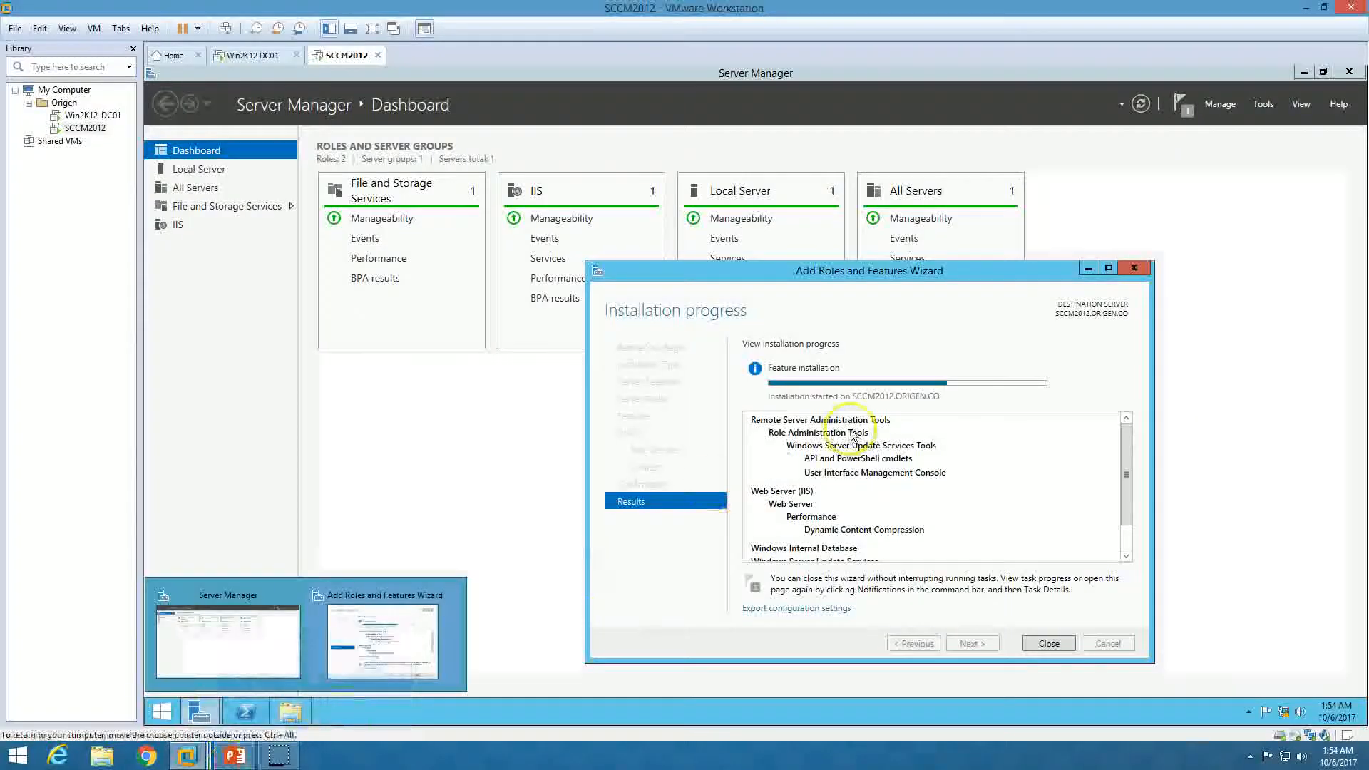
click(260, 54)
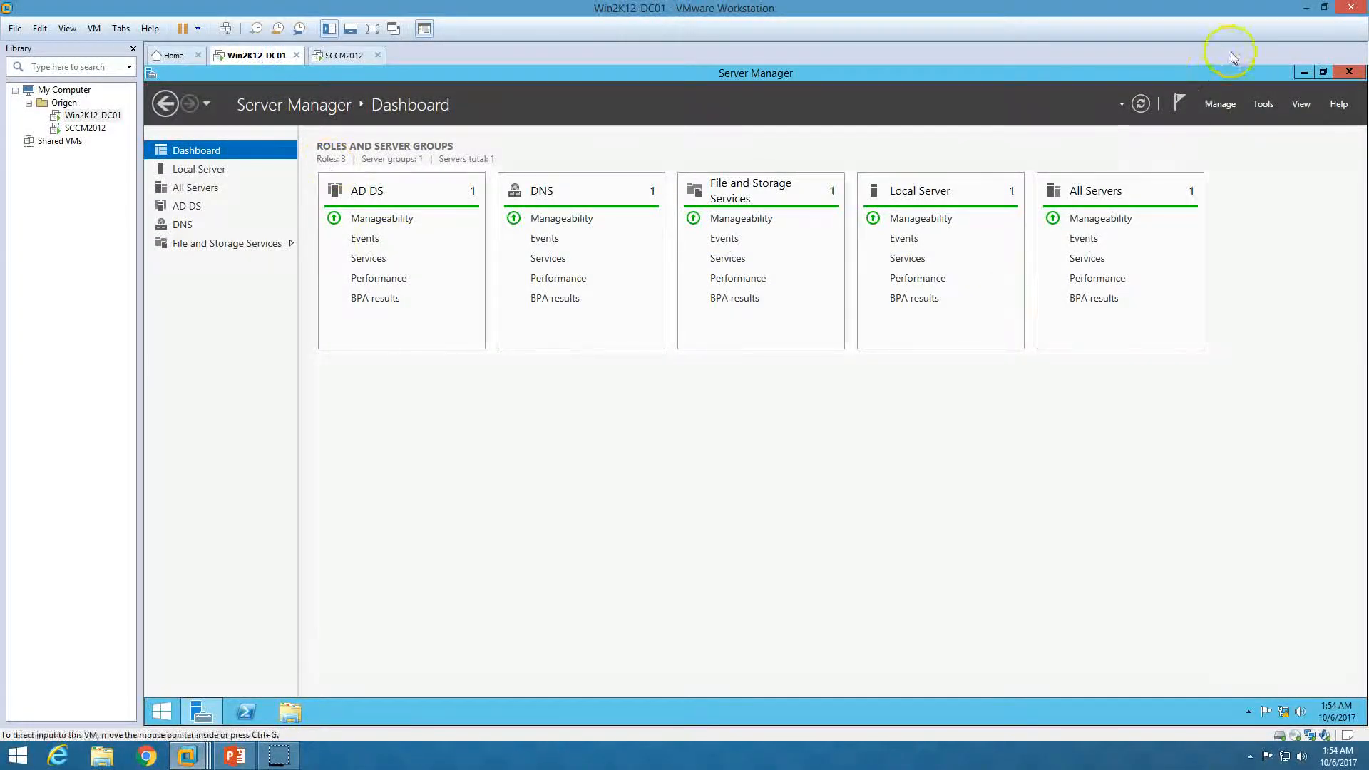
click(1261, 105)
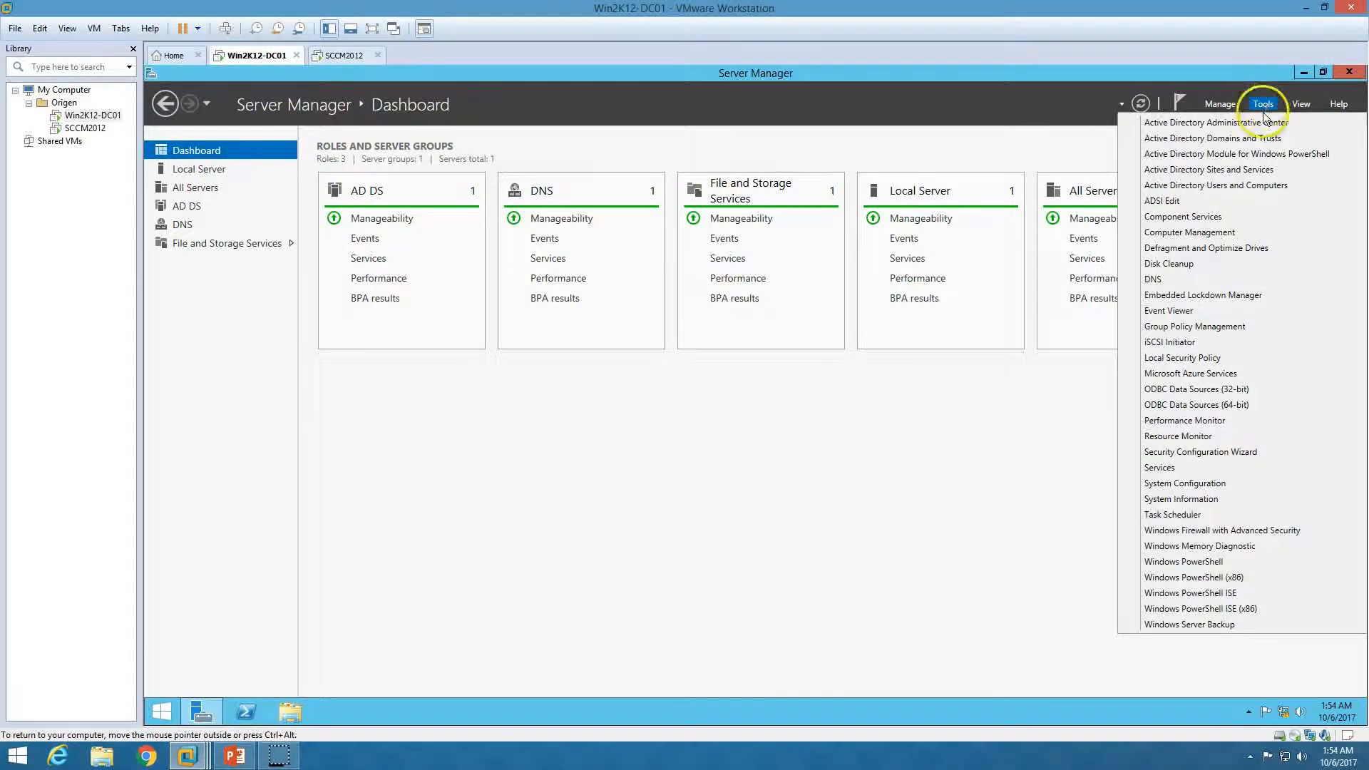
Open Group Policy Management maximized and expand the tree down to the ORIGEN.CO domain
click(1238, 327)
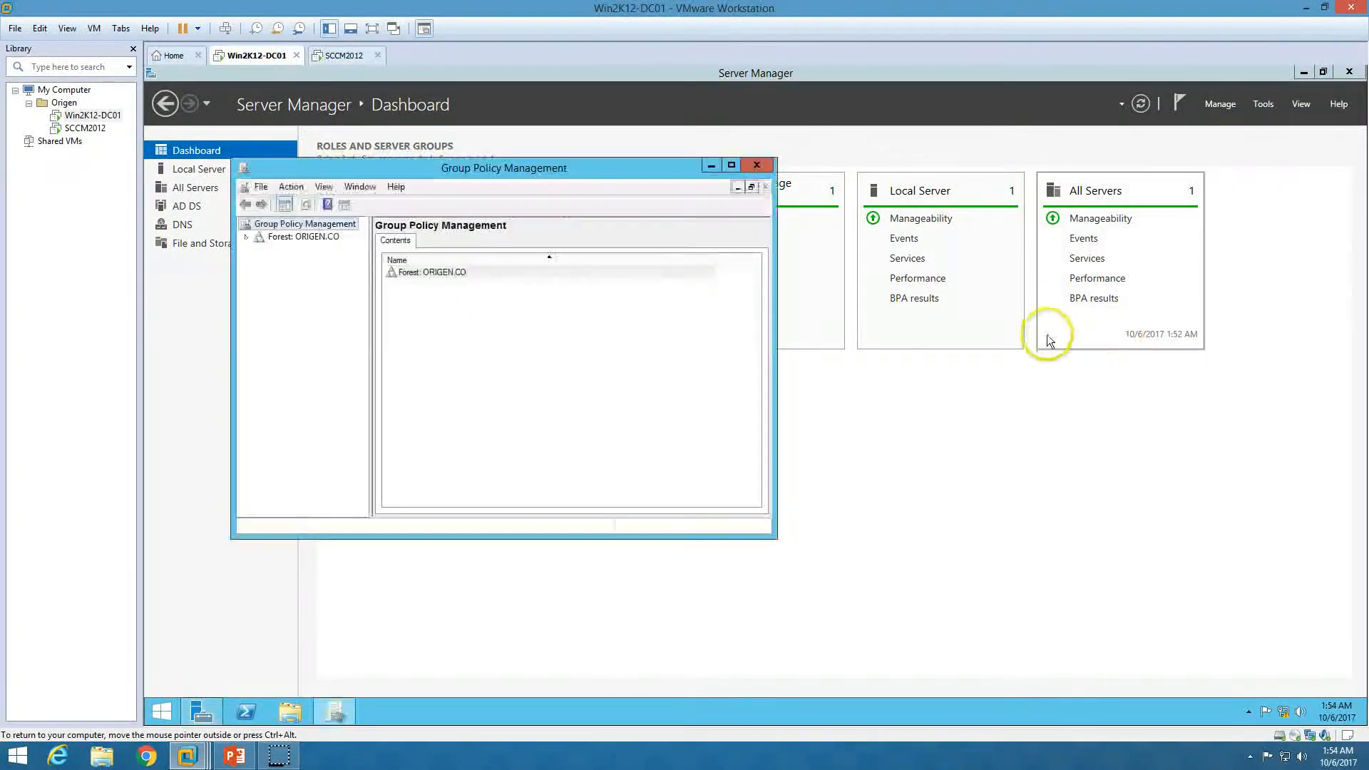
double_click(596, 170)
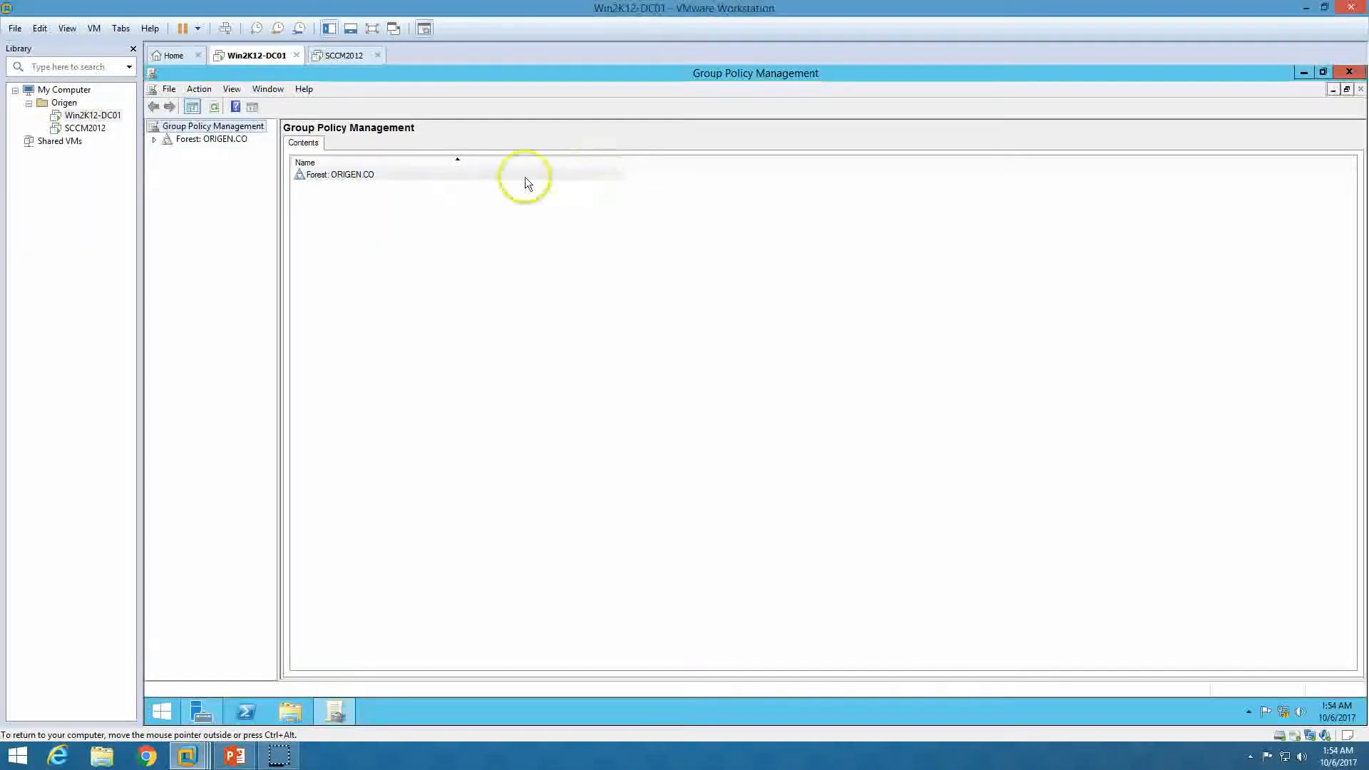
click(152, 140)
click(168, 152)
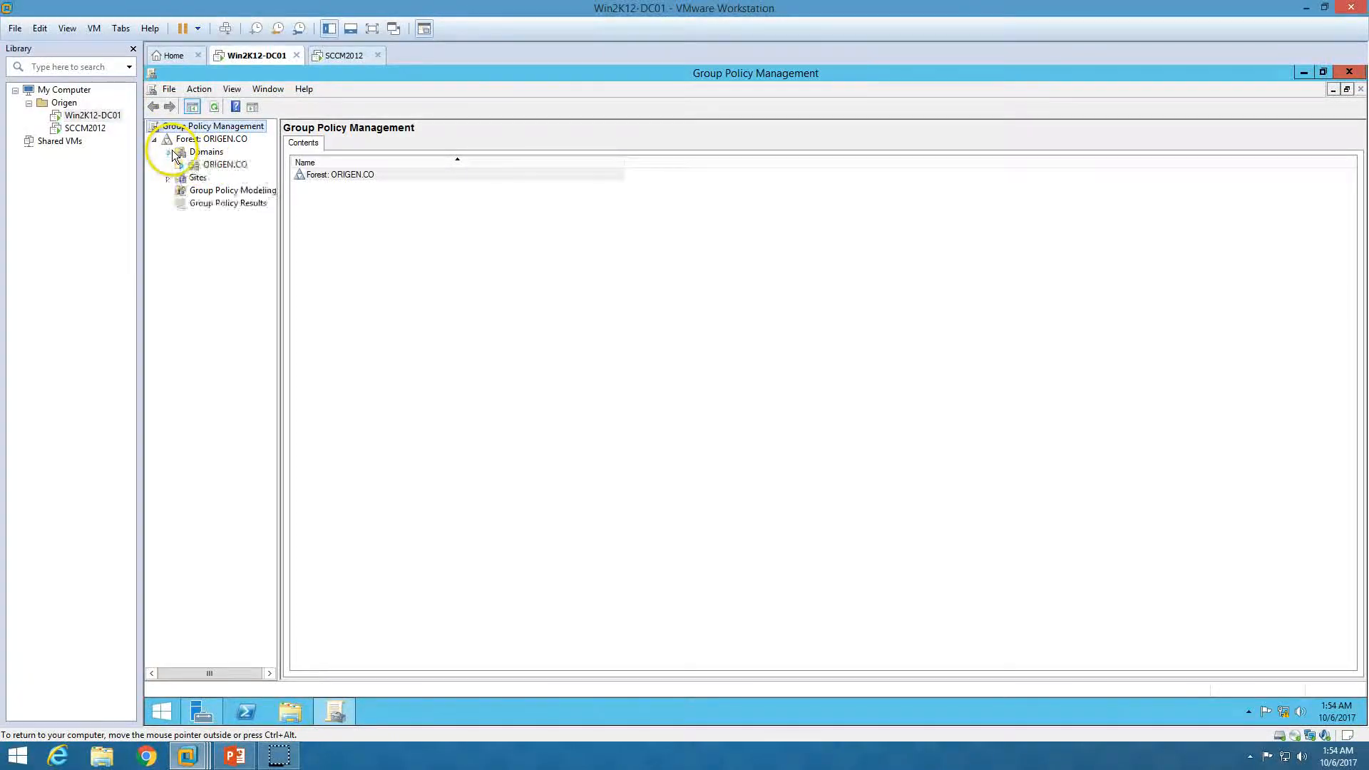
click(181, 165)
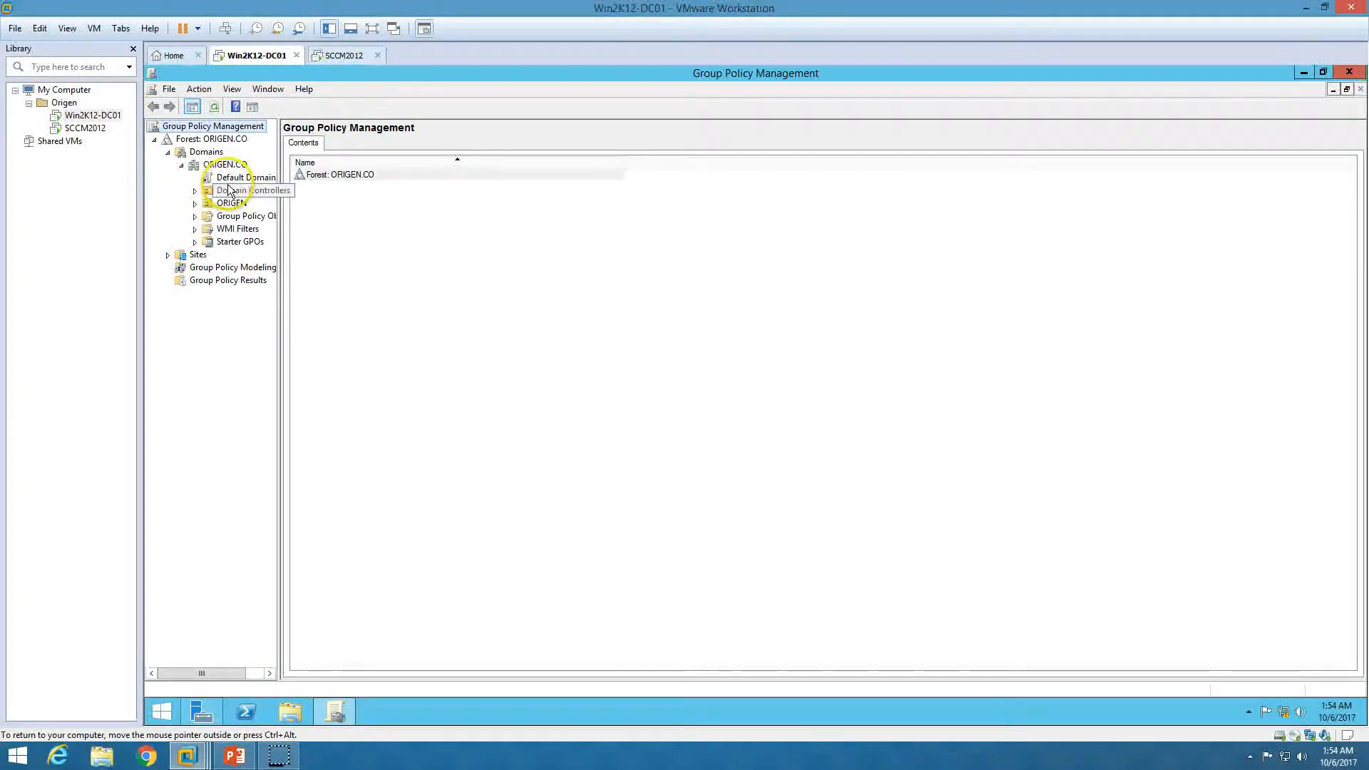
click(227, 166)
Create a GPO named SCCM-Firewall linked to the ORIGEN.CO domain
right_click(229, 169)
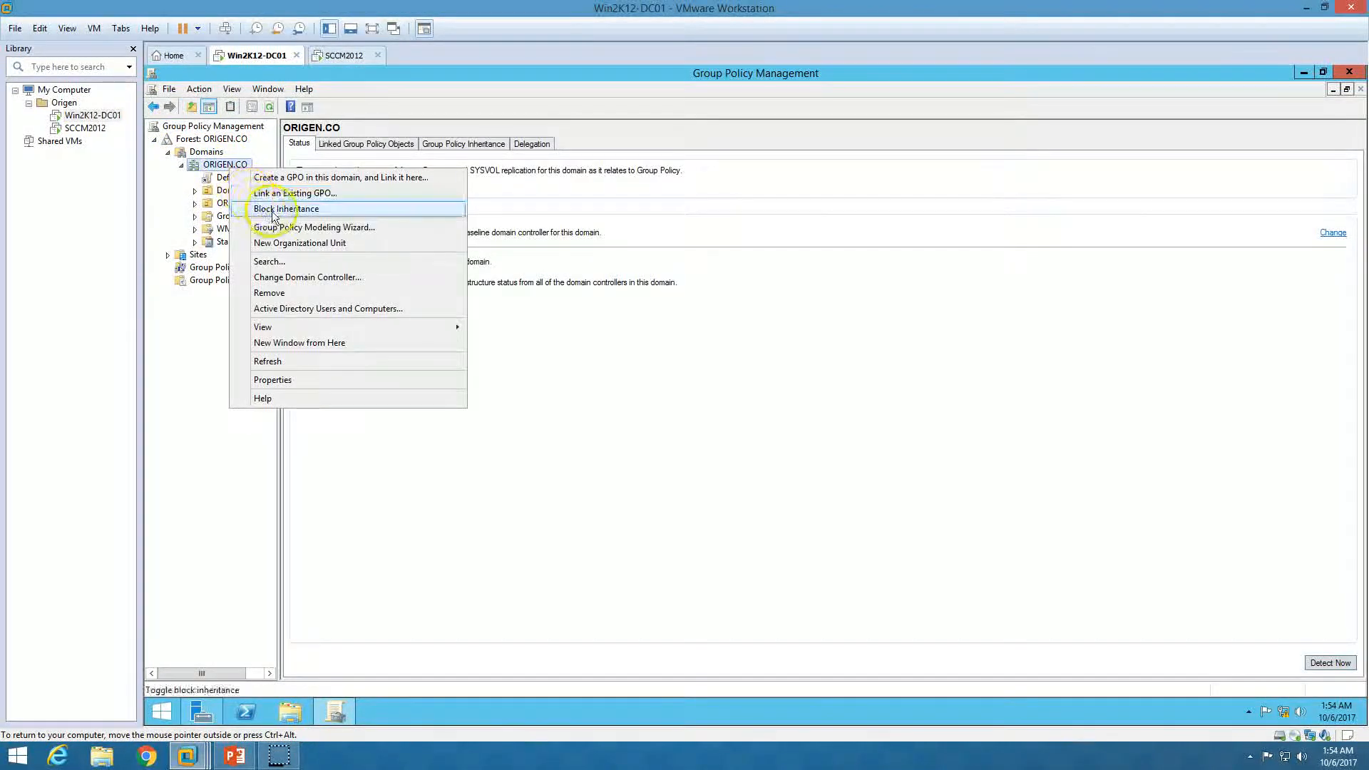
click(278, 178)
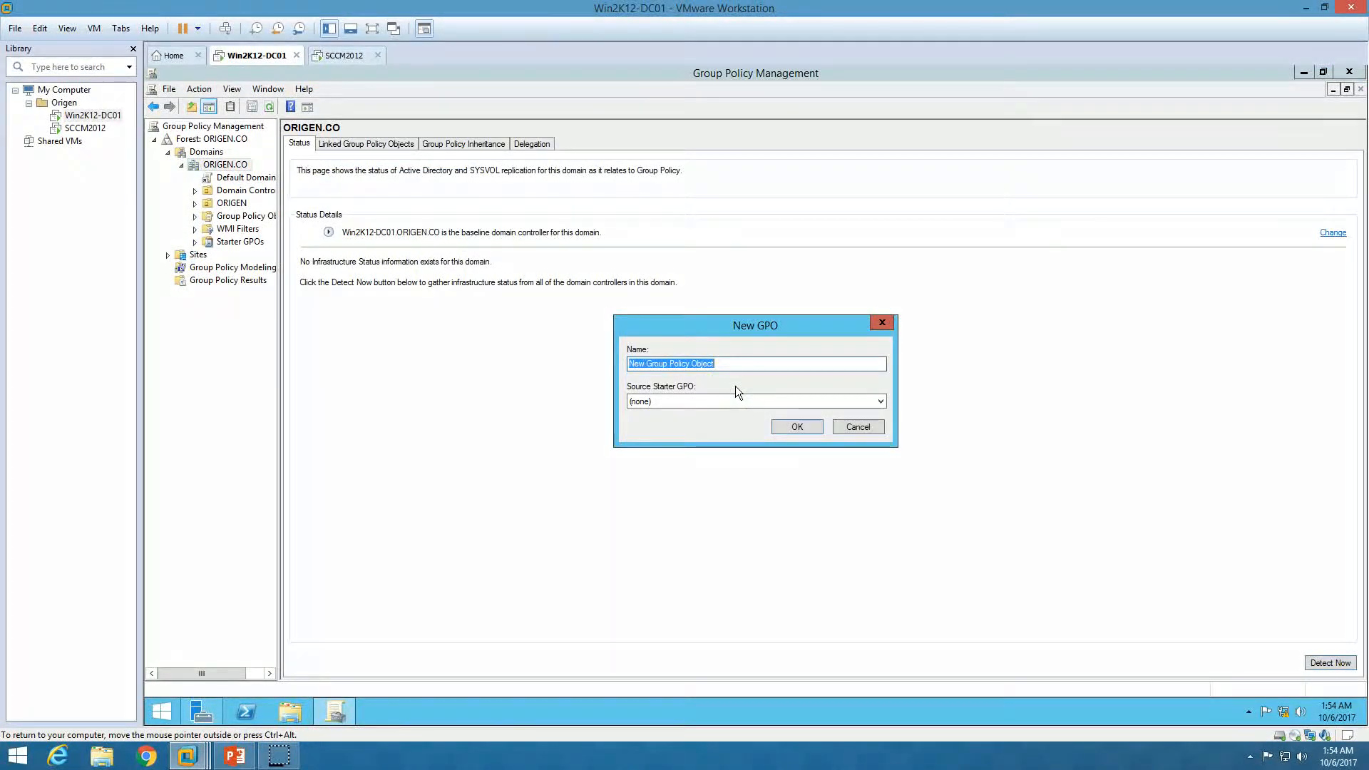
text(SCCM-Firewall)
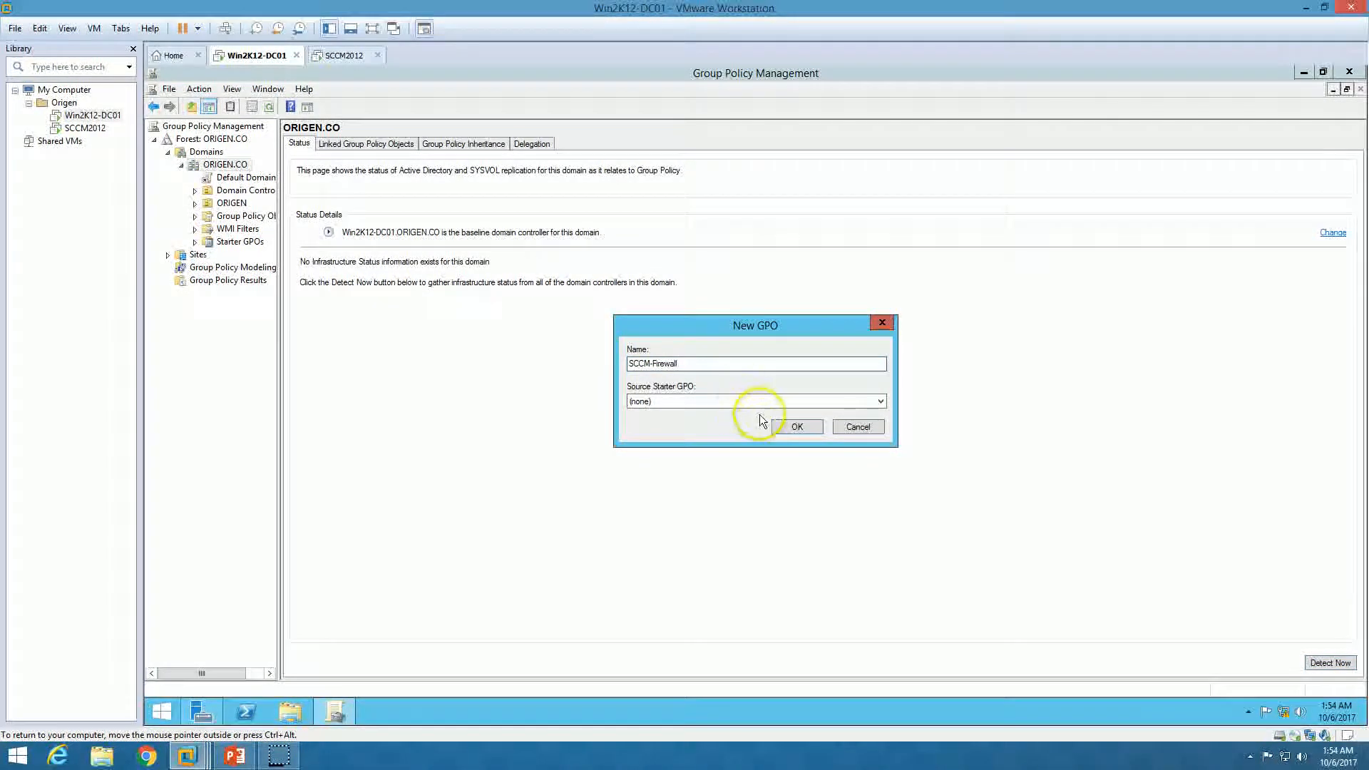
click(798, 426)
click(242, 190)
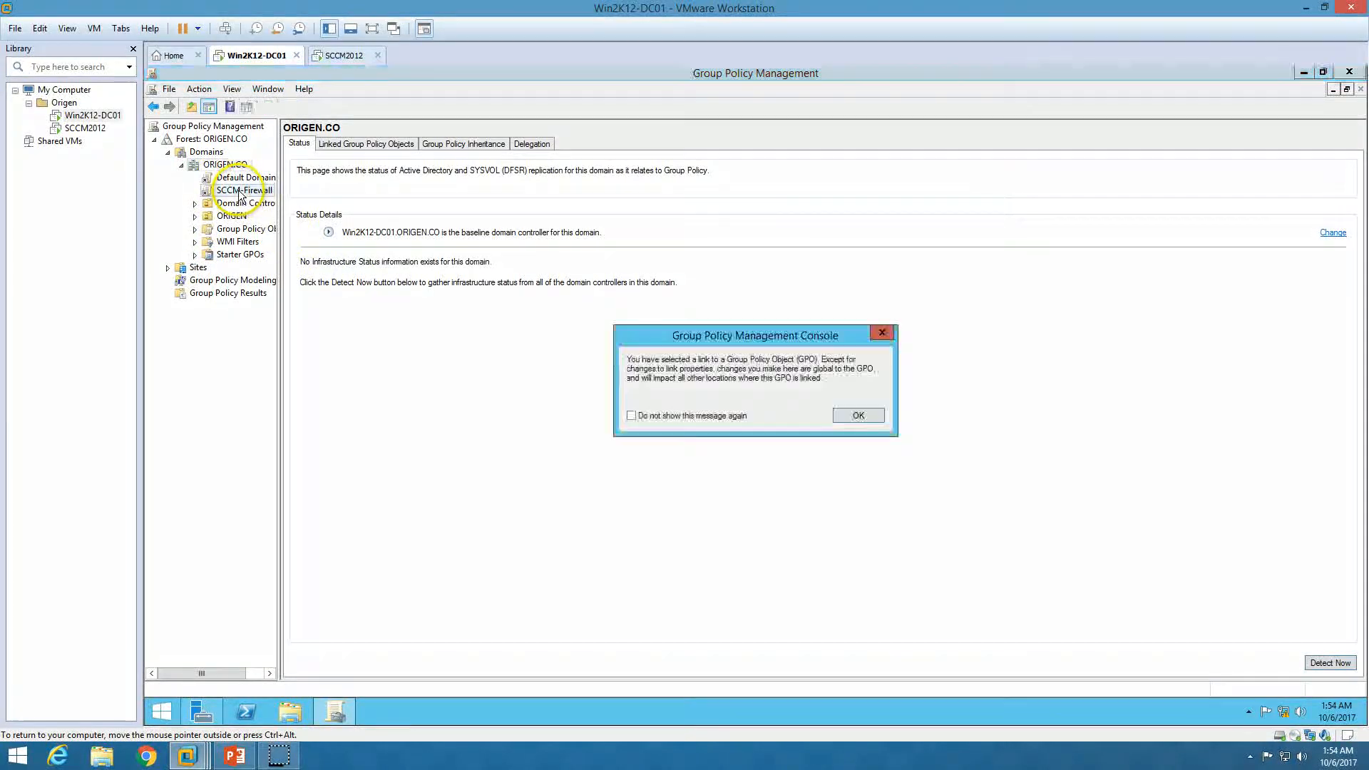
click(870, 418)
right_click(247, 189)
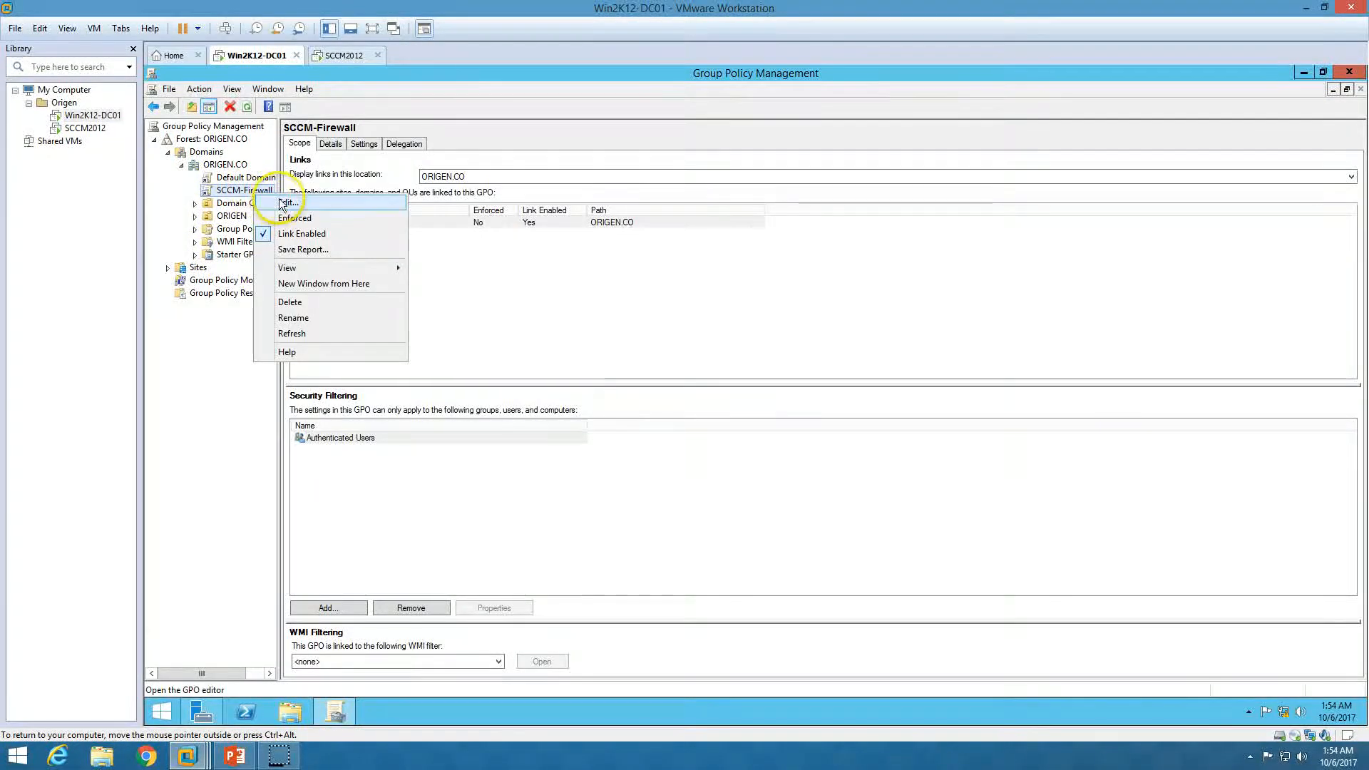
Edit the SCCM-Firewall GPO and drill into Computer Configuration > Policies > Windows Settings > Security Settings
click(274, 195)
double_click(603, 220)
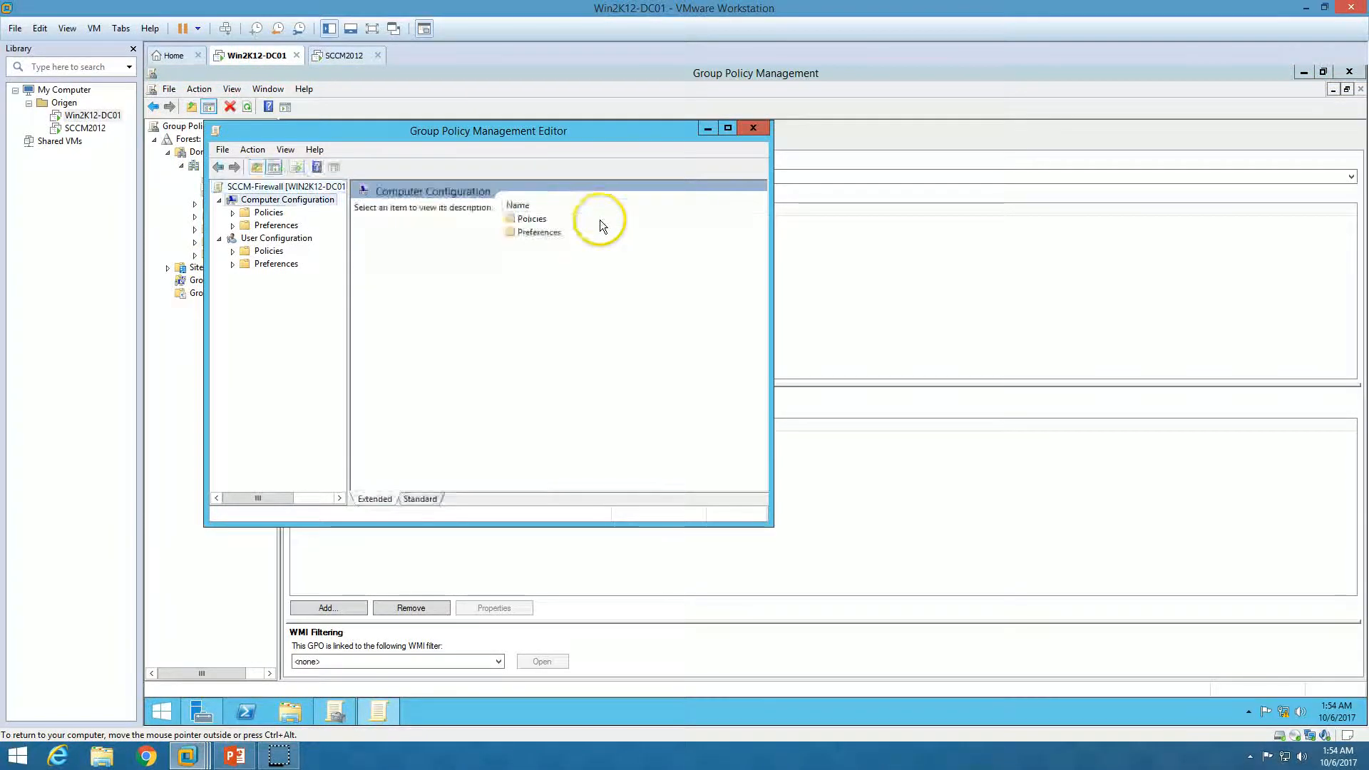
double_click(618, 135)
double_click(465, 158)
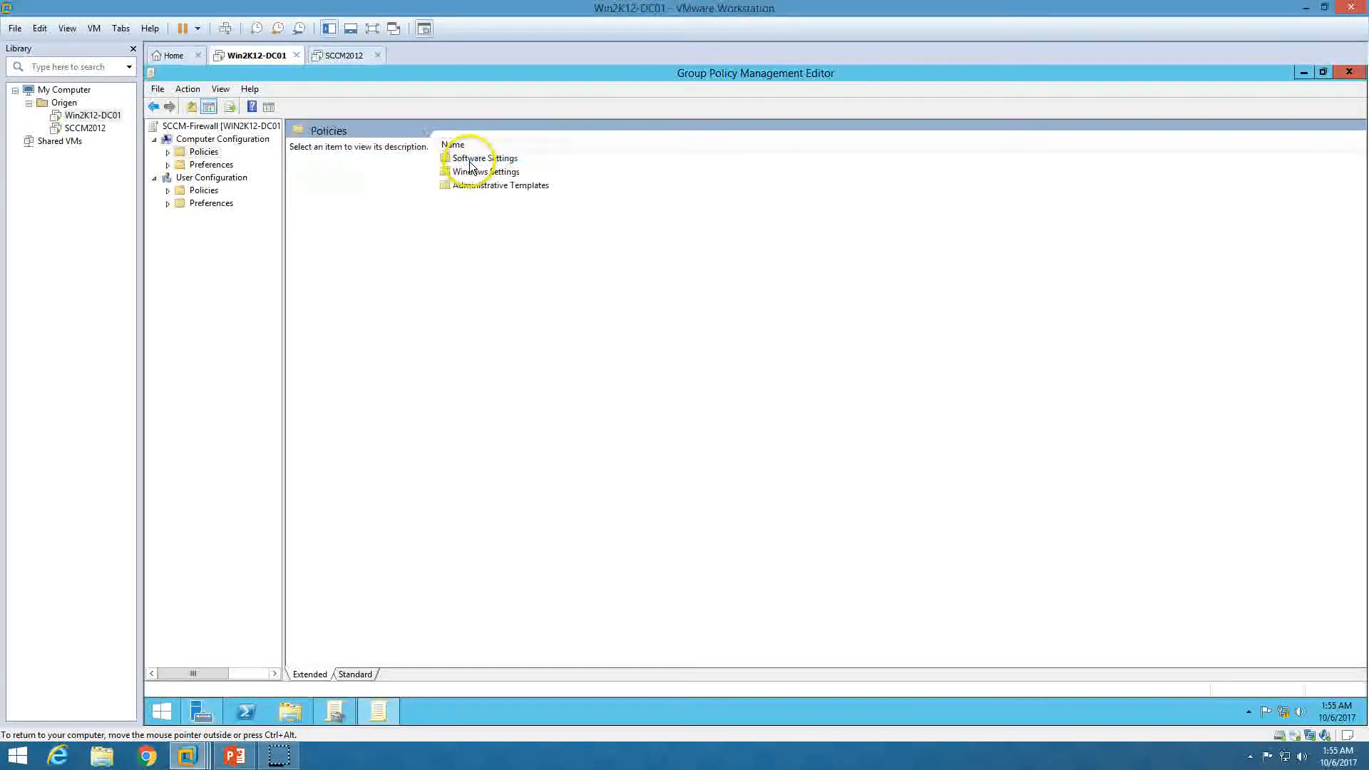
double_click(484, 172)
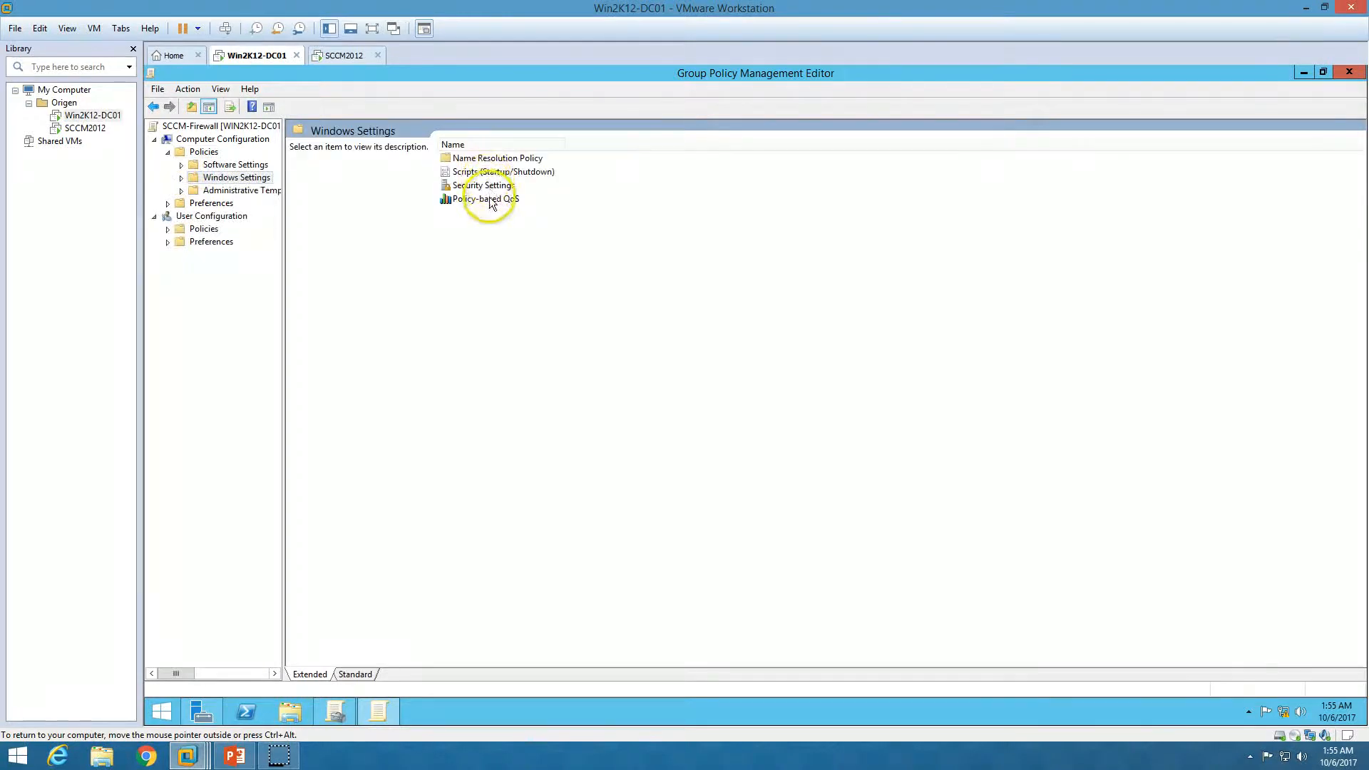
double_click(489, 187)
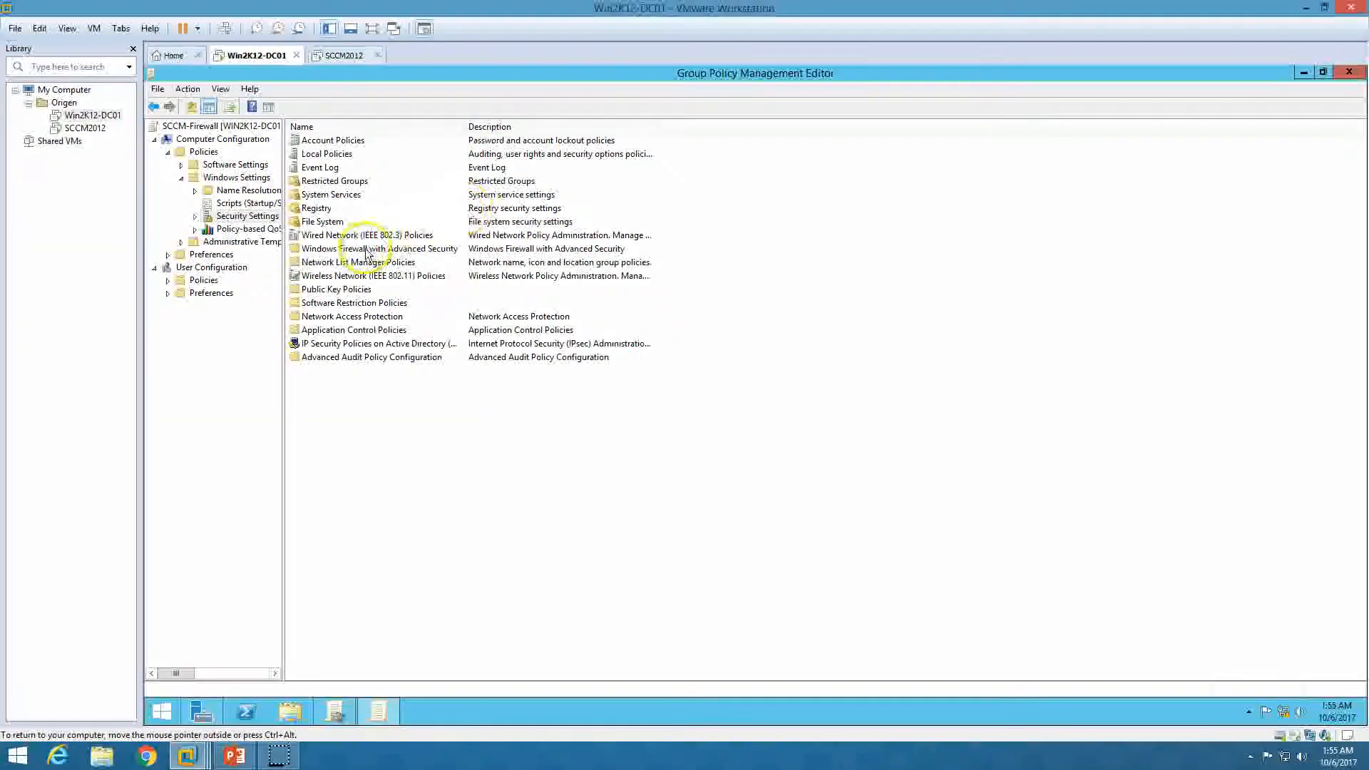
Expand Windows Firewall with Advanced Security and show its Inbound Rules, widening the tree pane
double_click(412, 251)
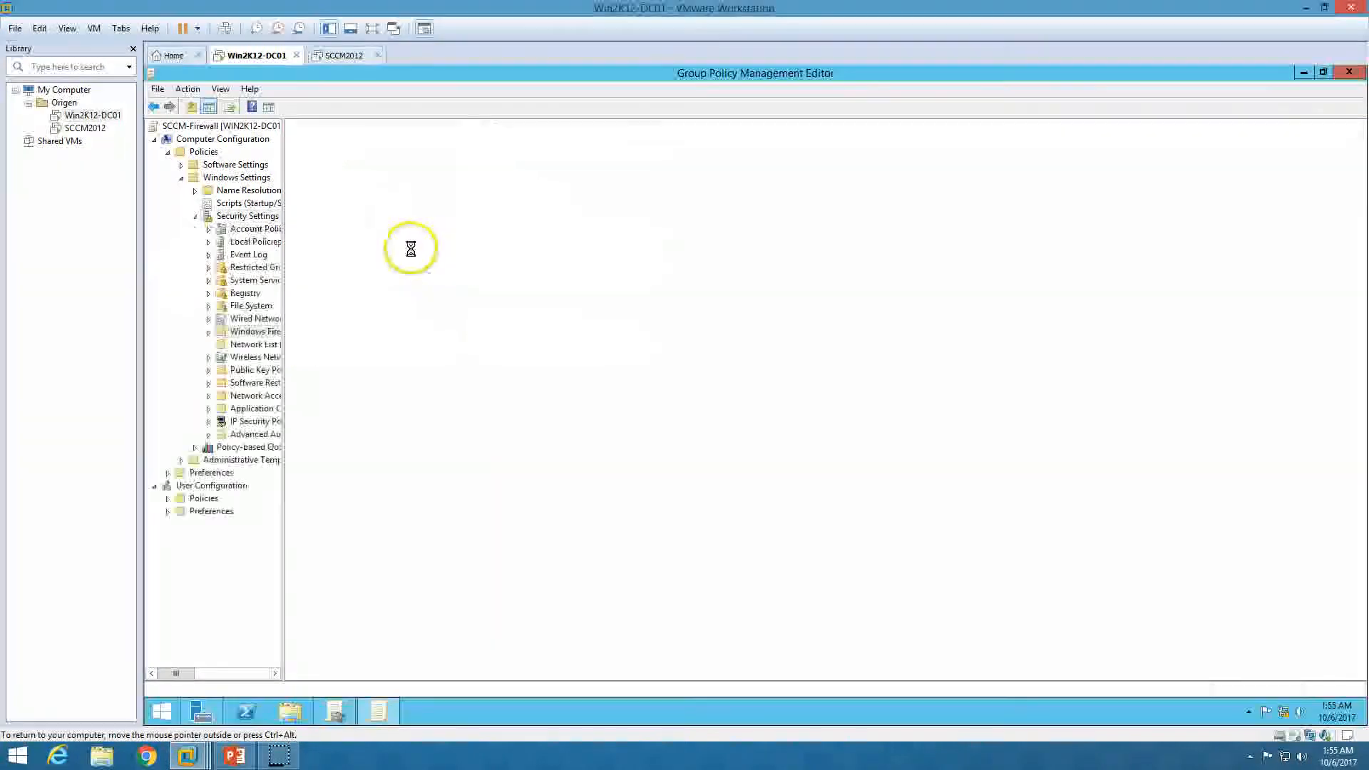
click(209, 333)
click(222, 345)
click(269, 357)
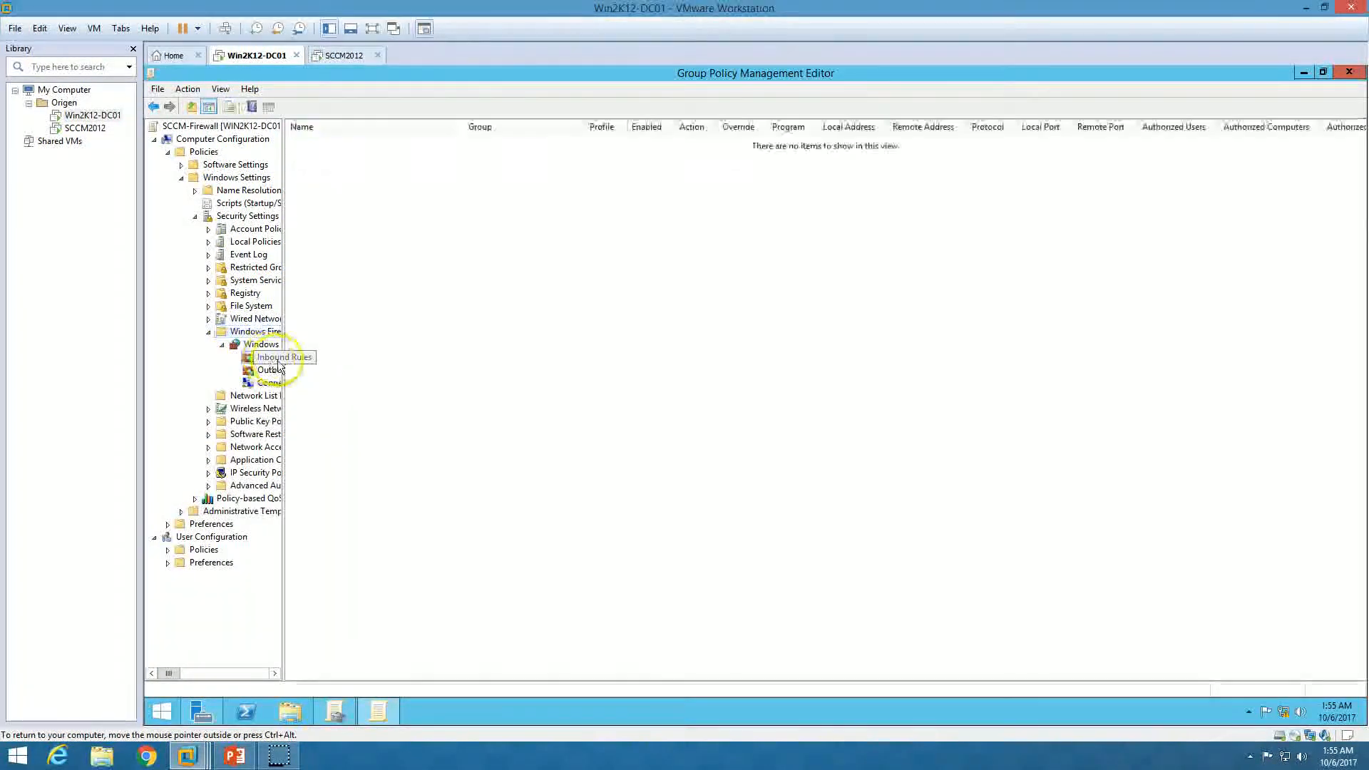
drag(283, 364, 414, 364)
Add the predefined File and Printer Sharing inbound rules to the SCCM-Firewall policy
right_click(335, 358)
click(571, 385)
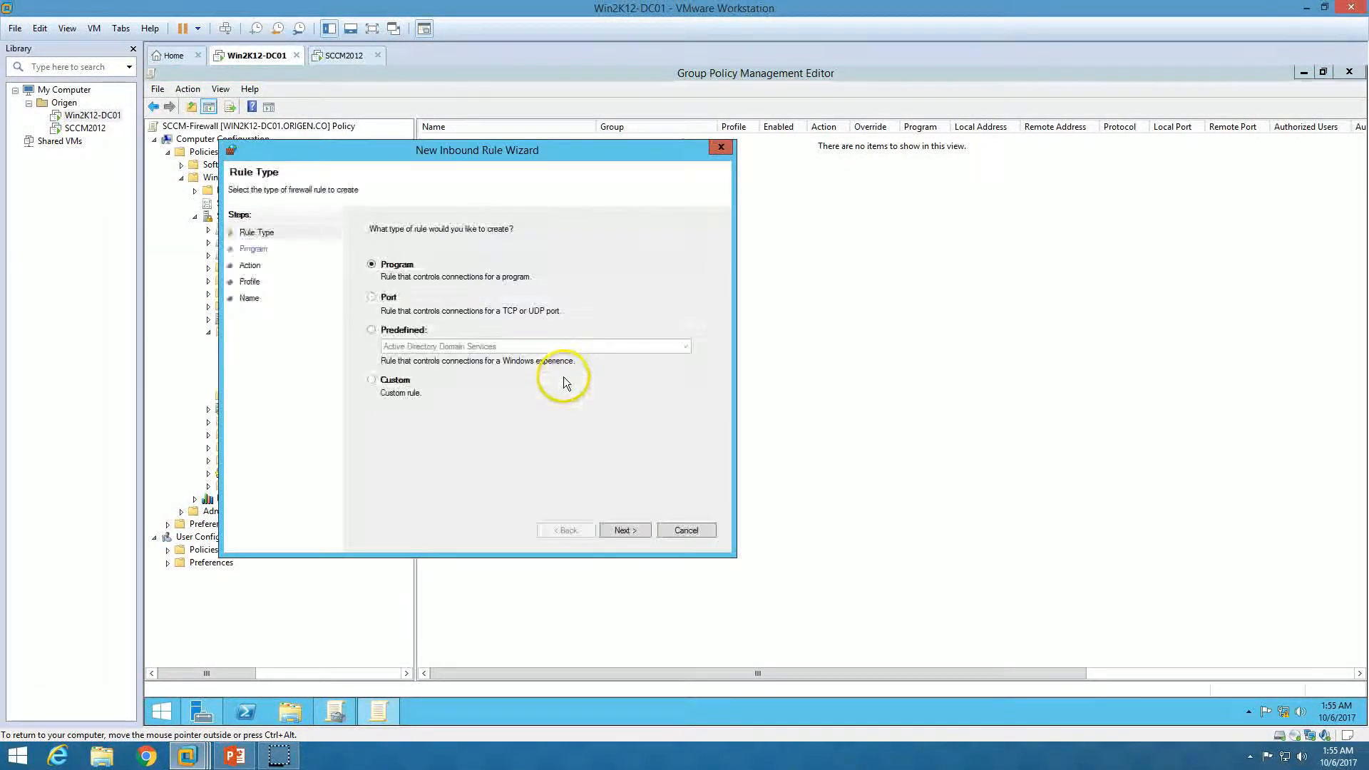
click(425, 331)
click(456, 346)
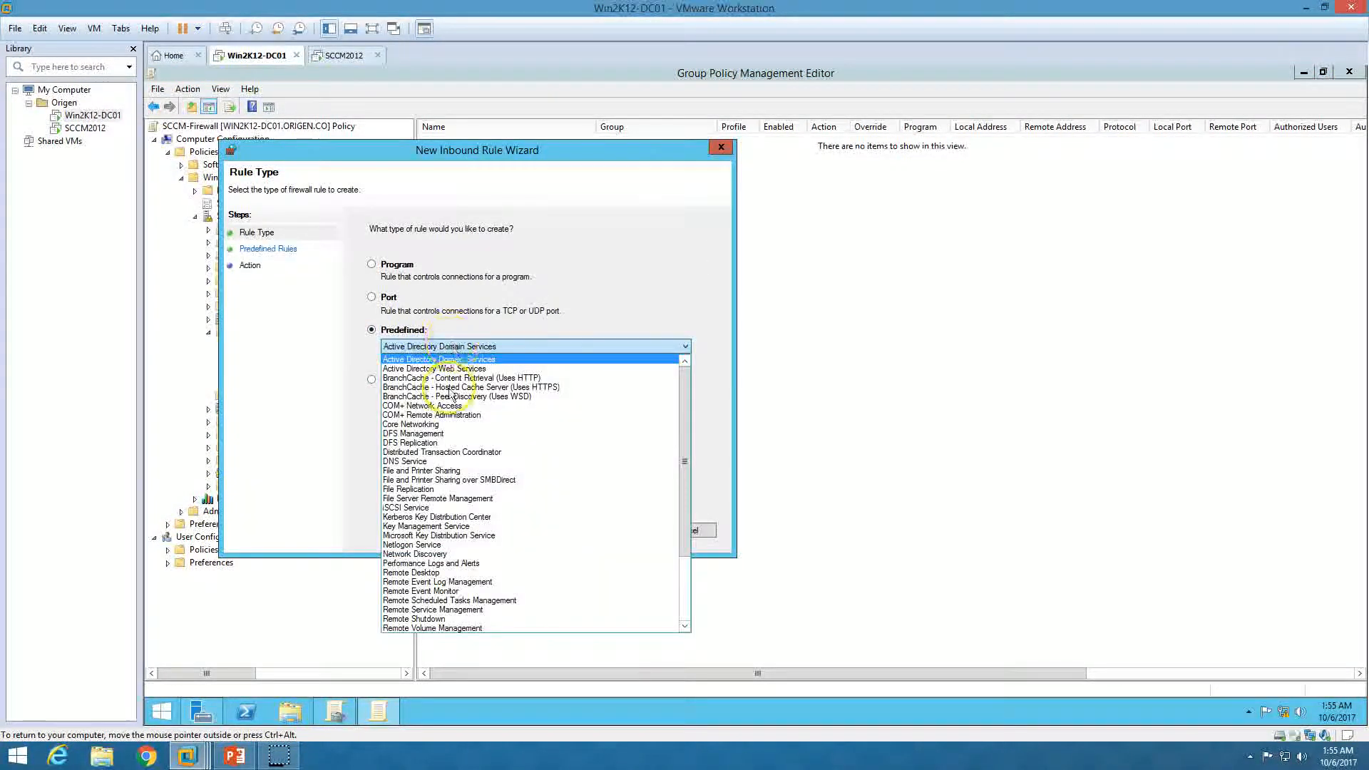
click(449, 470)
click(623, 530)
click(624, 529)
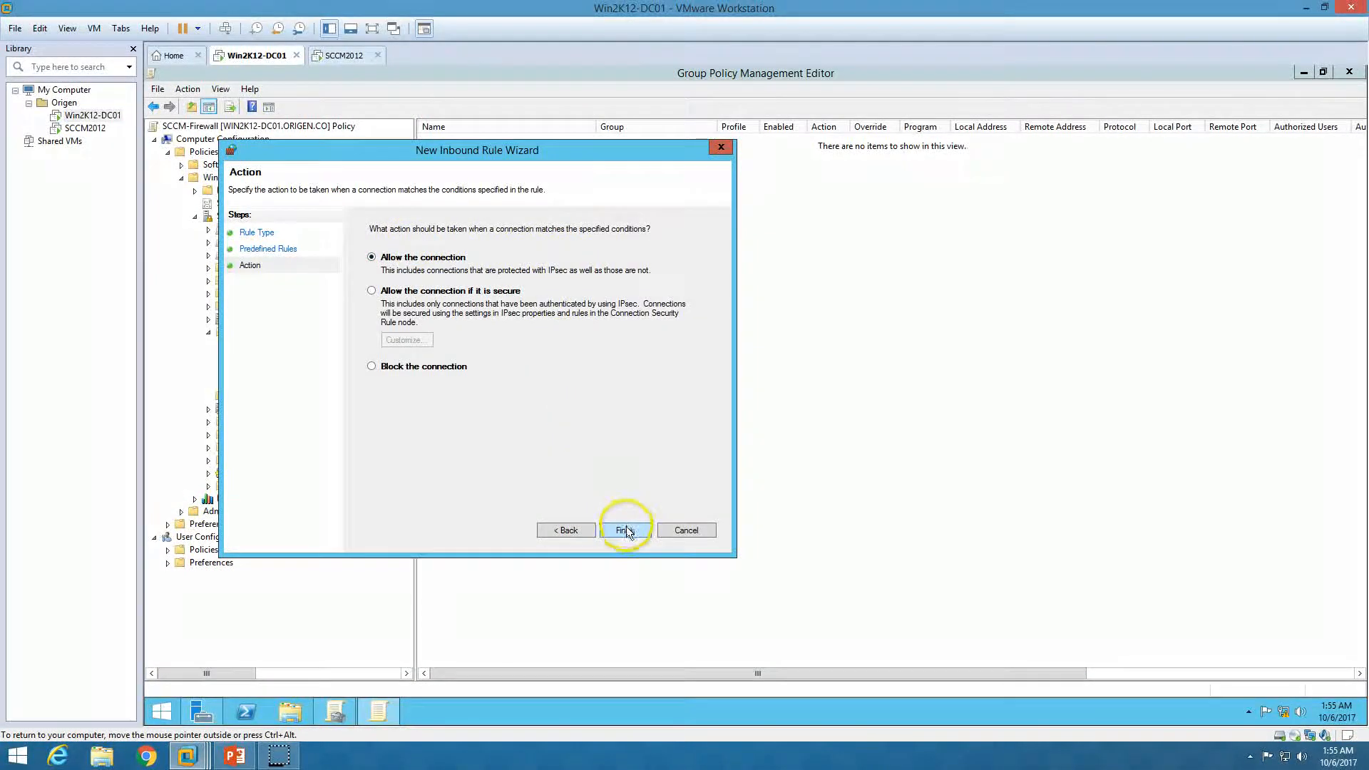
click(625, 531)
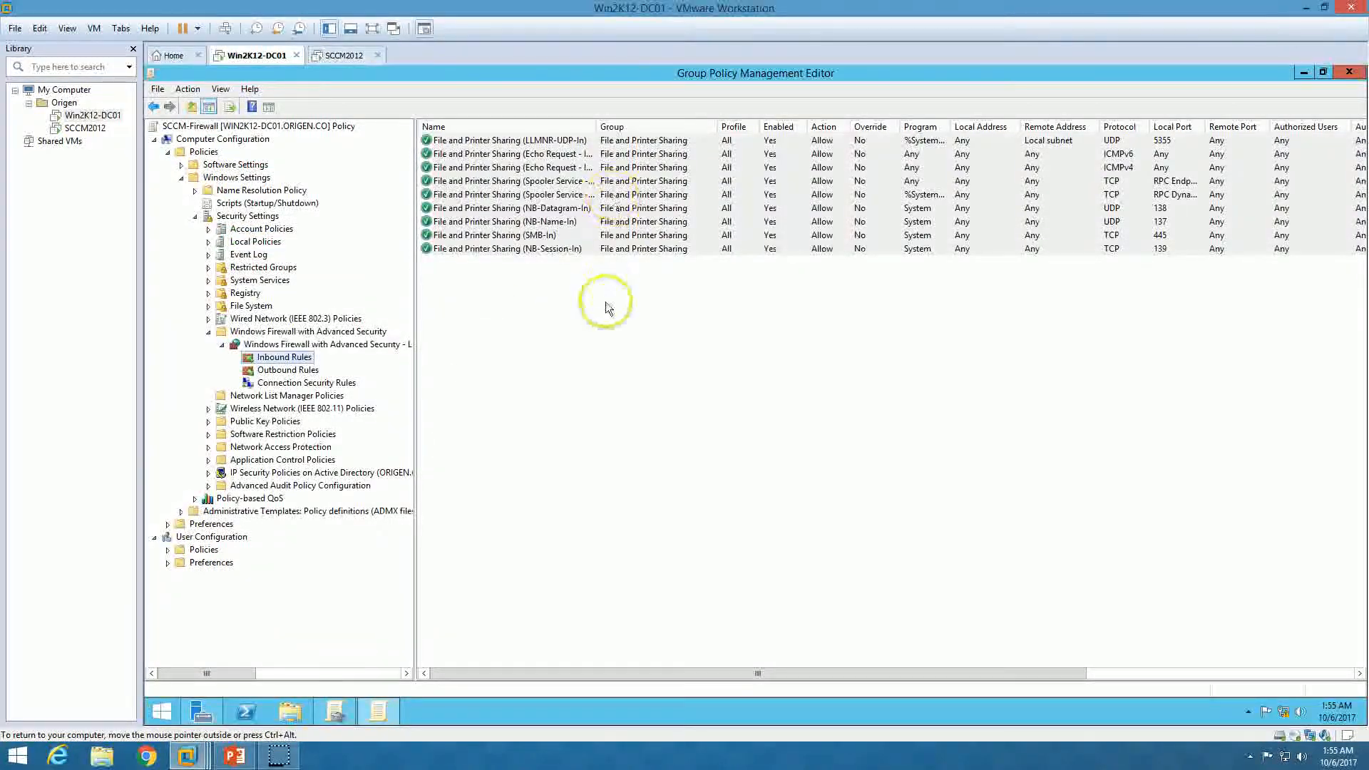
Add the predefined WMI inbound rules, sort the list by name, then show Outbound Rules
right_click(284, 357)
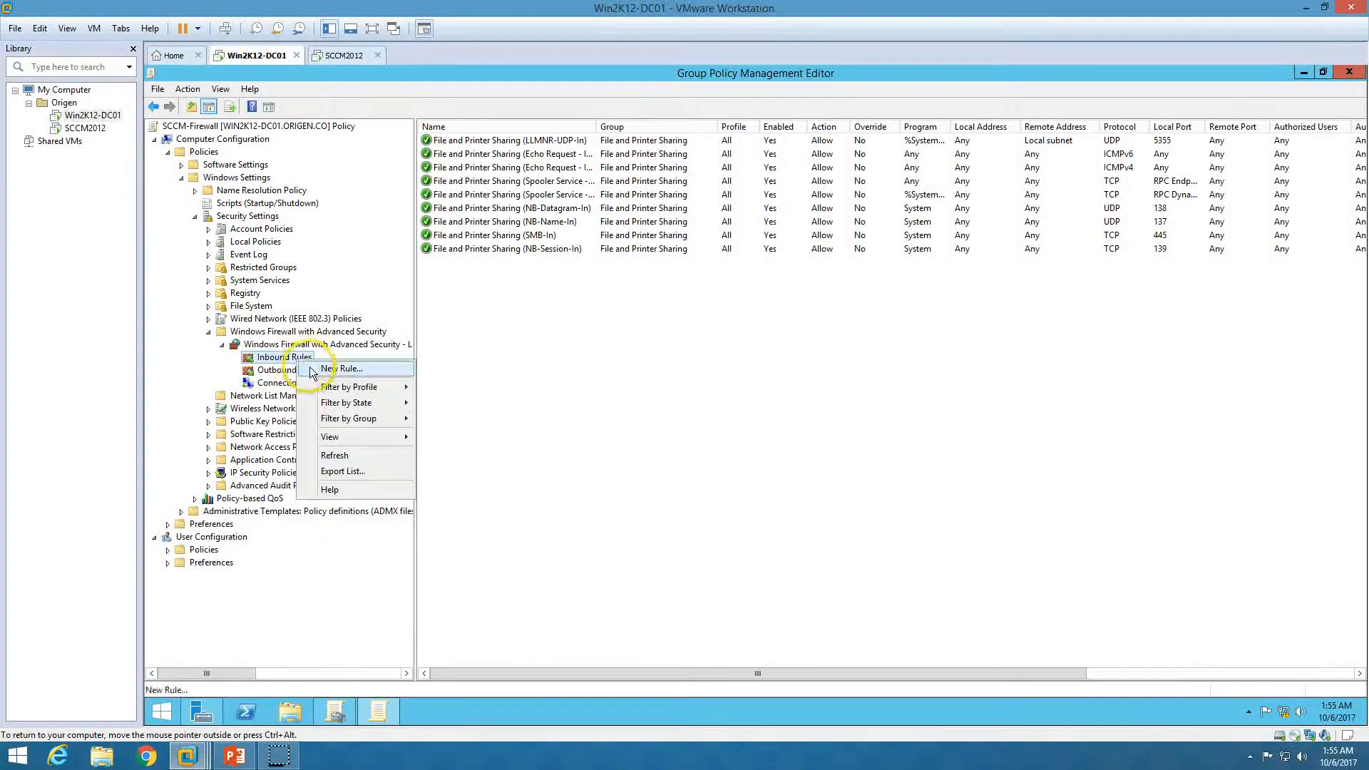
click(308, 365)
click(421, 348)
click(464, 365)
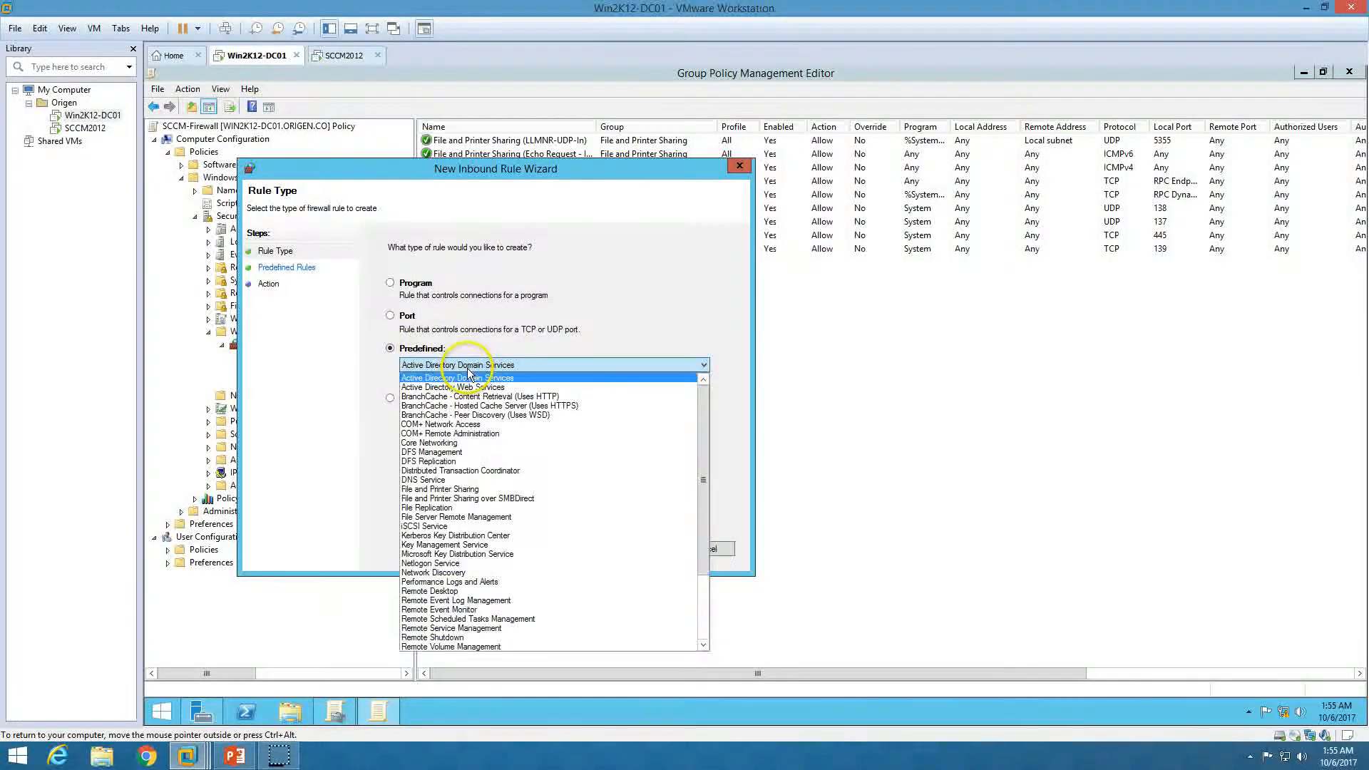
scroll(492, 585, down, 4)
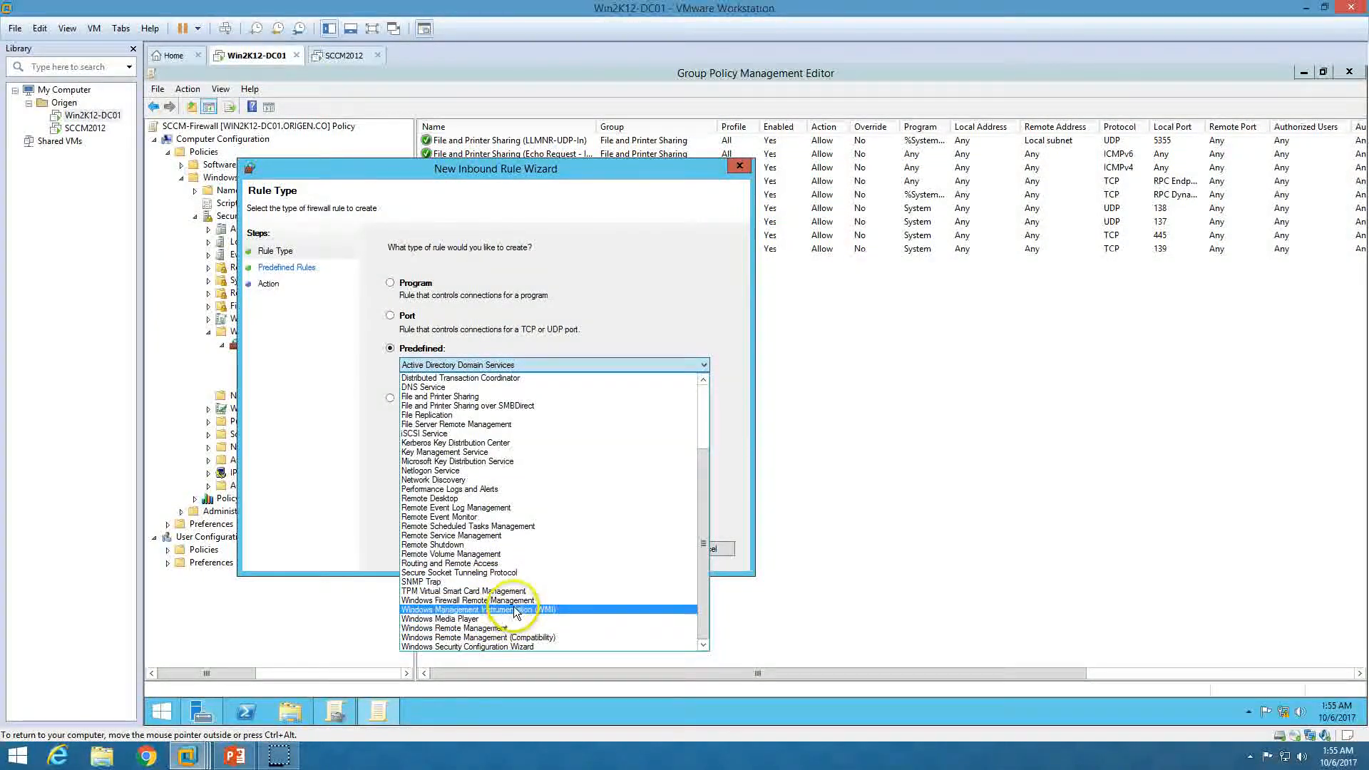
click(503, 602)
click(644, 549)
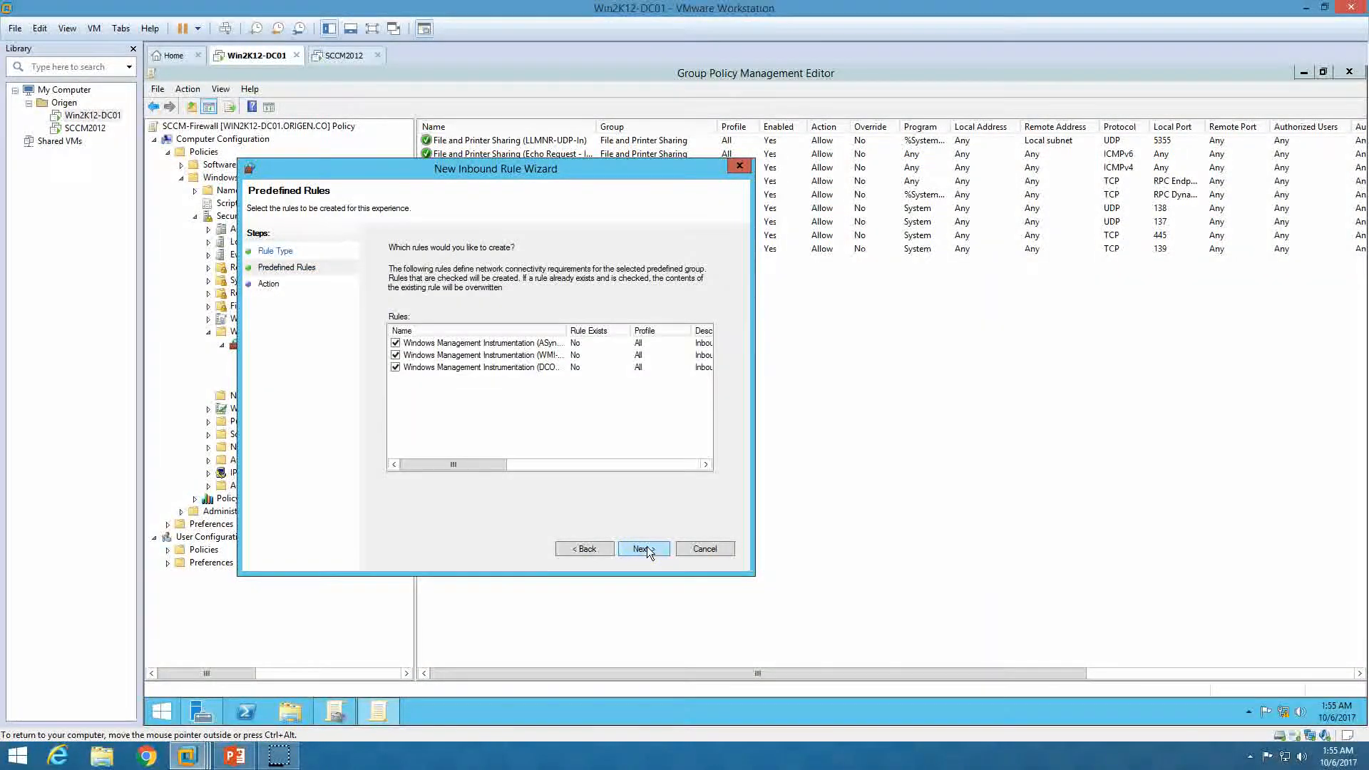
click(644, 548)
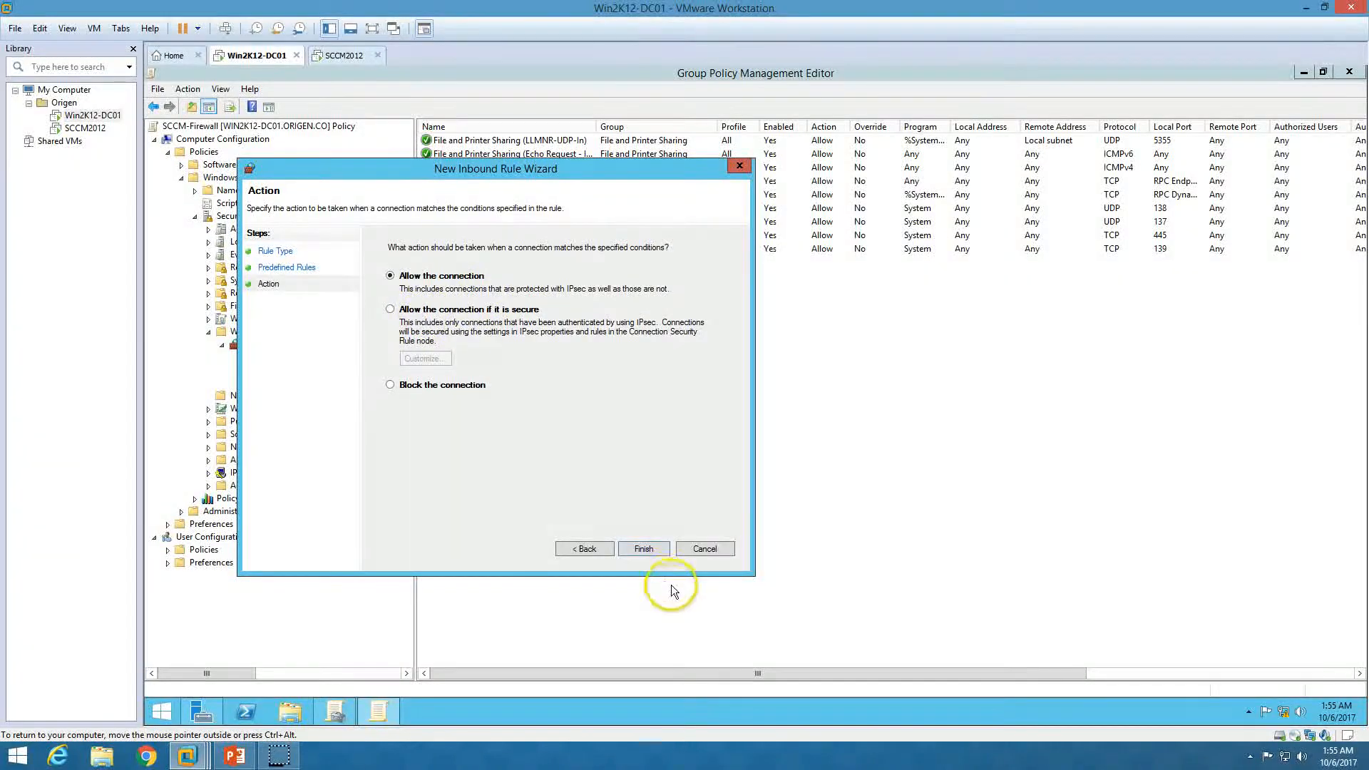
click(652, 552)
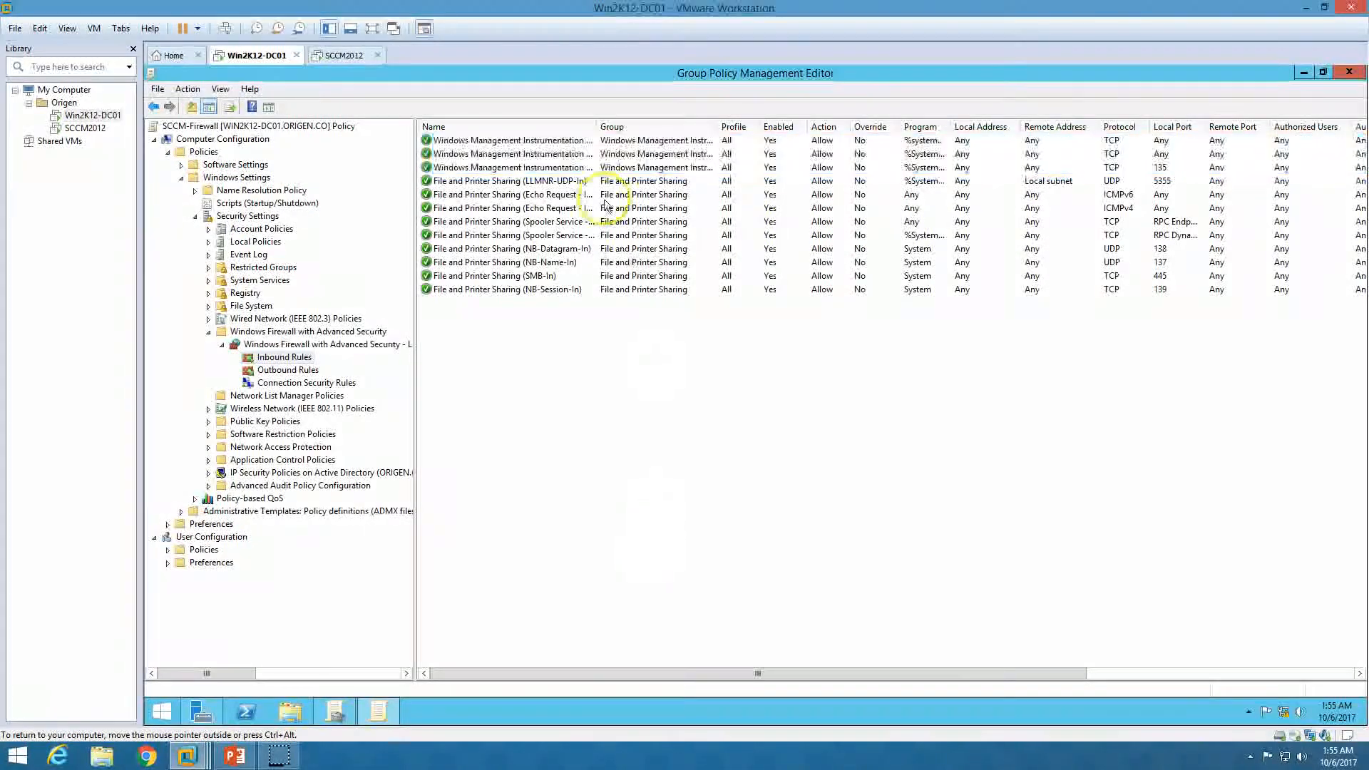
click(527, 126)
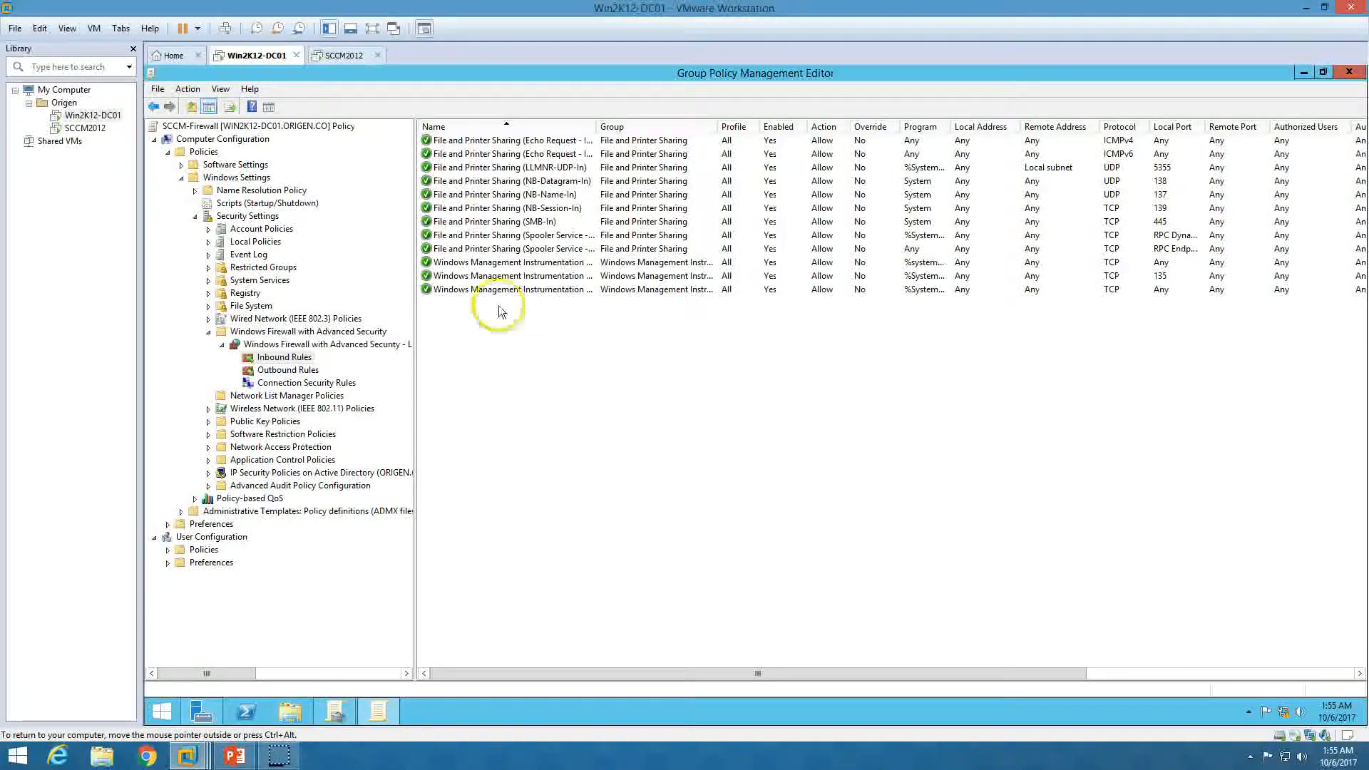
click(300, 372)
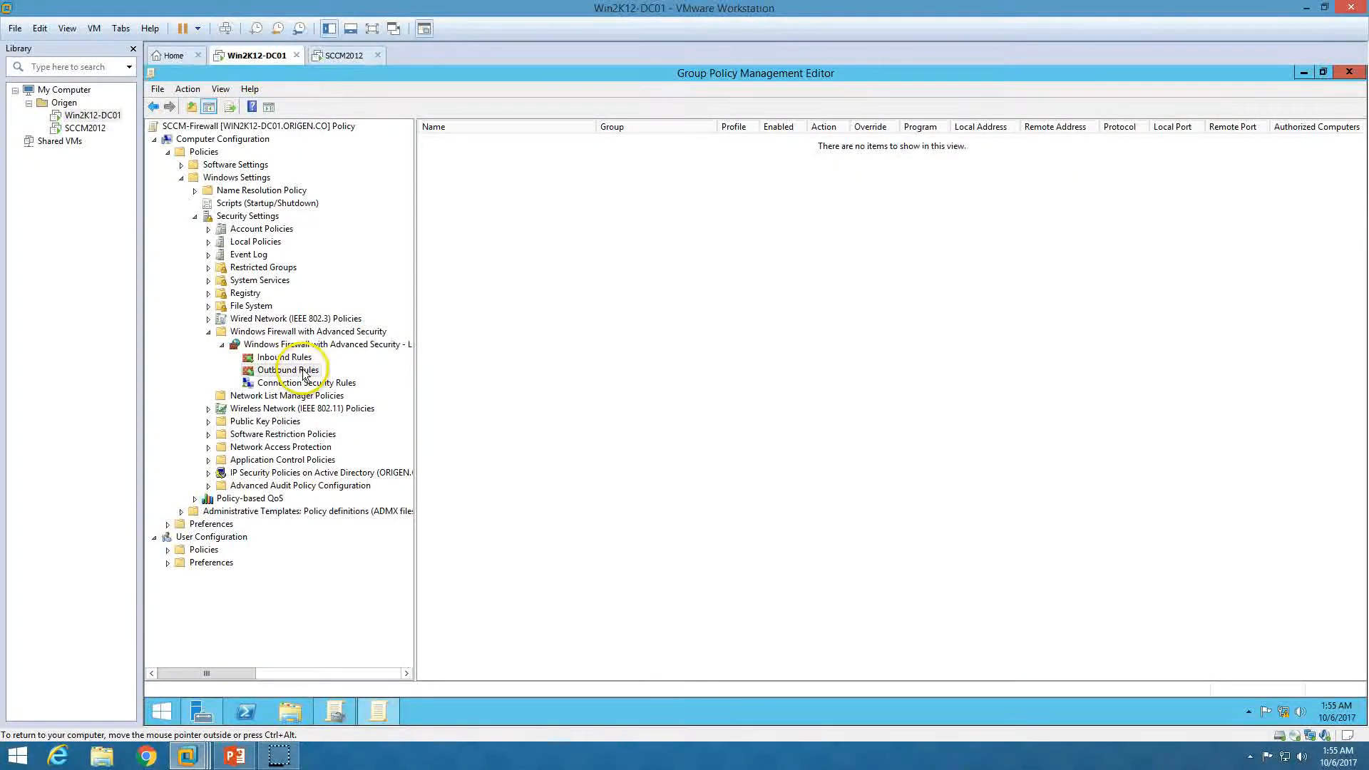
Add the seven predefined File and Printer Sharing outbound rules to the SCCM-Firewall policy
right_click(303, 372)
click(360, 377)
click(445, 370)
drag(583, 189, 745, 174)
click(692, 370)
click(691, 369)
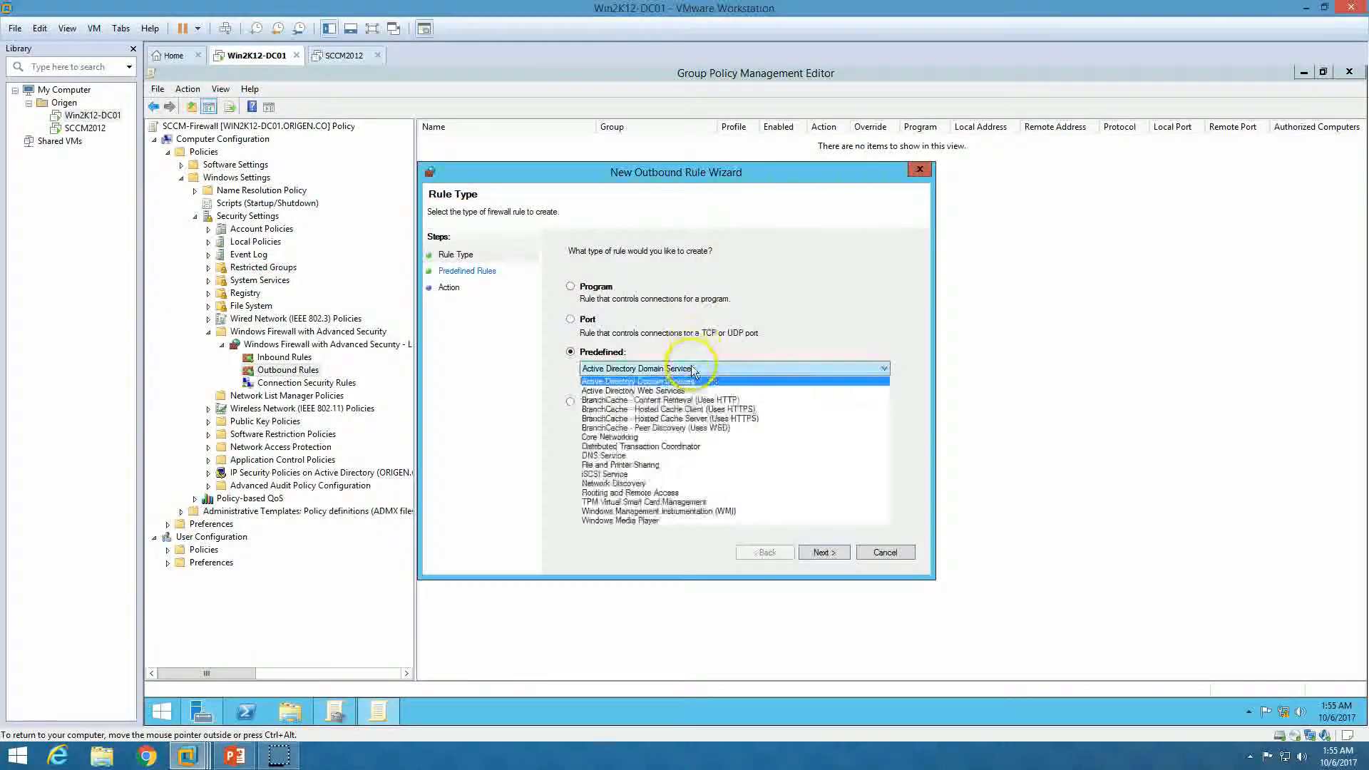
click(656, 468)
click(824, 552)
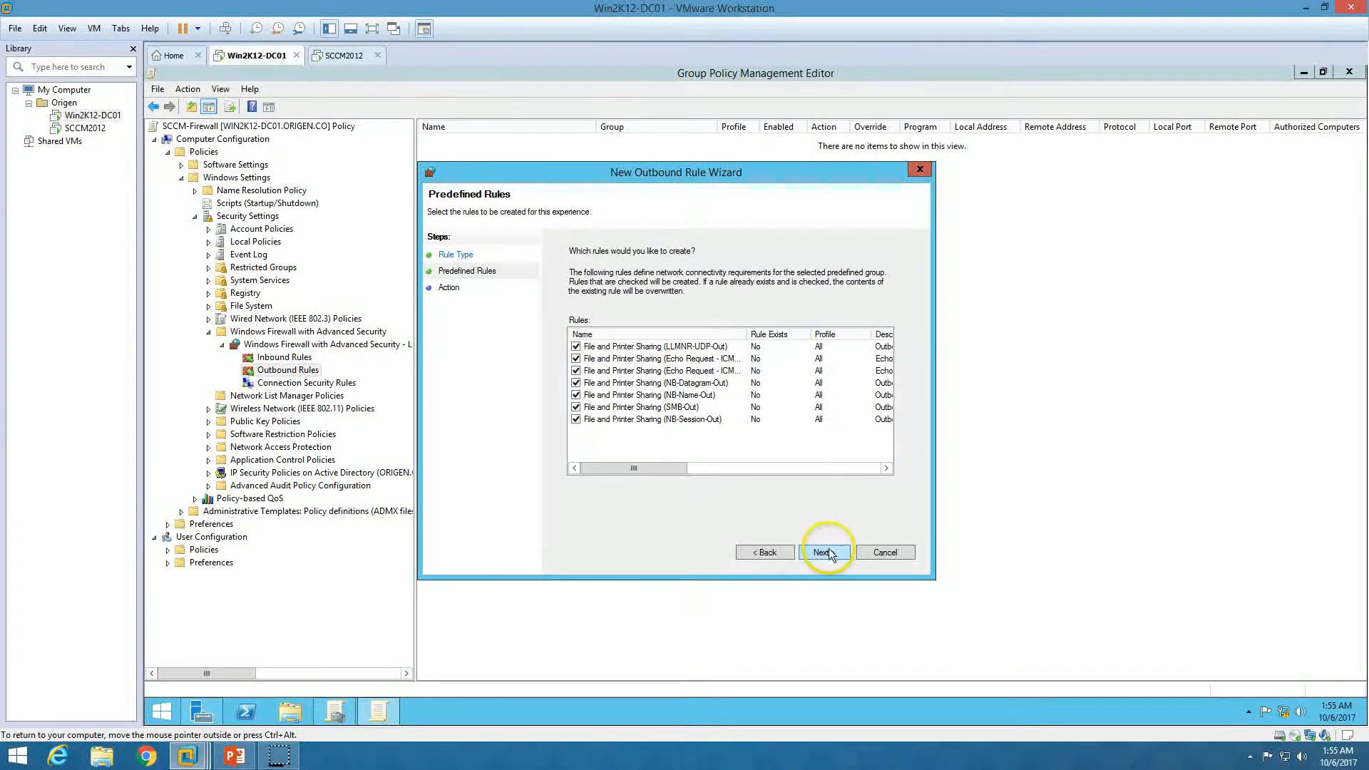
click(827, 553)
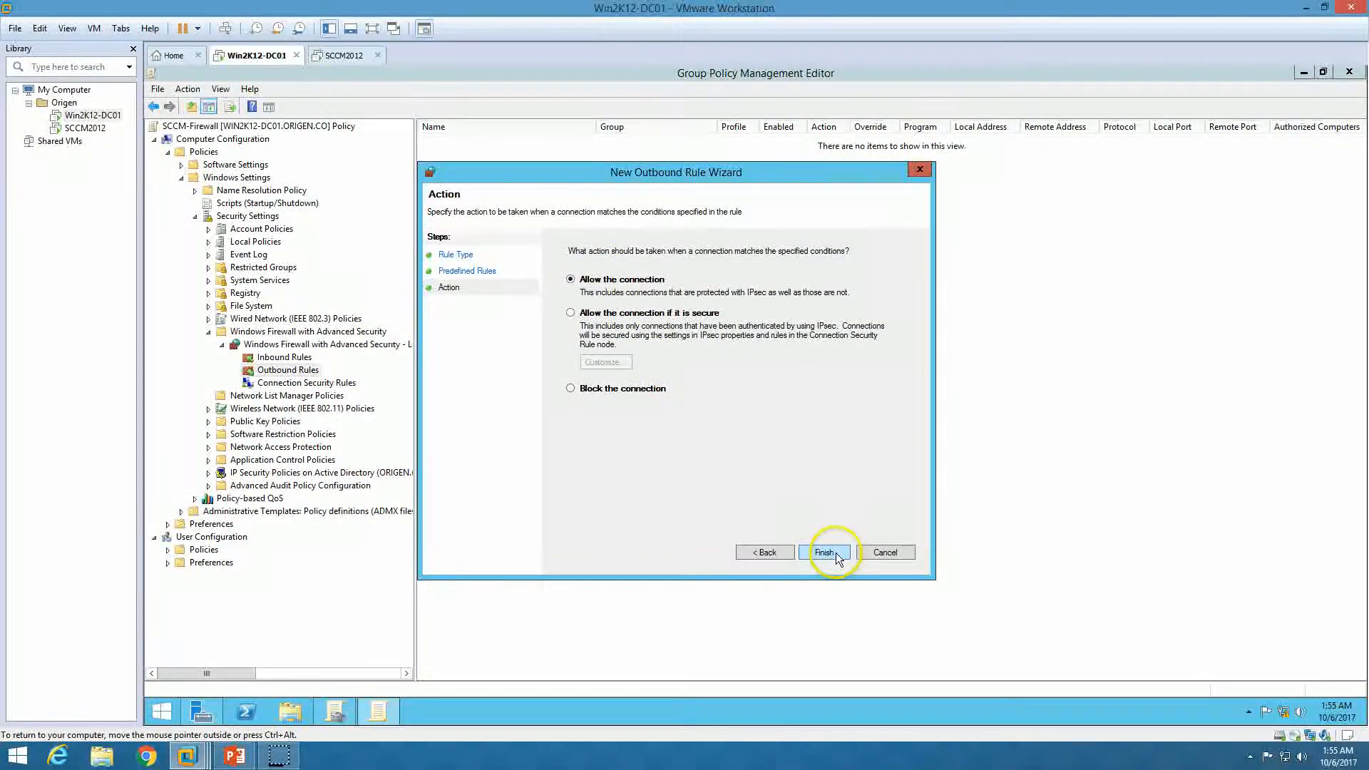
click(827, 554)
Add the predefined WMI outbound rule, allowing the connection
right_click(309, 371)
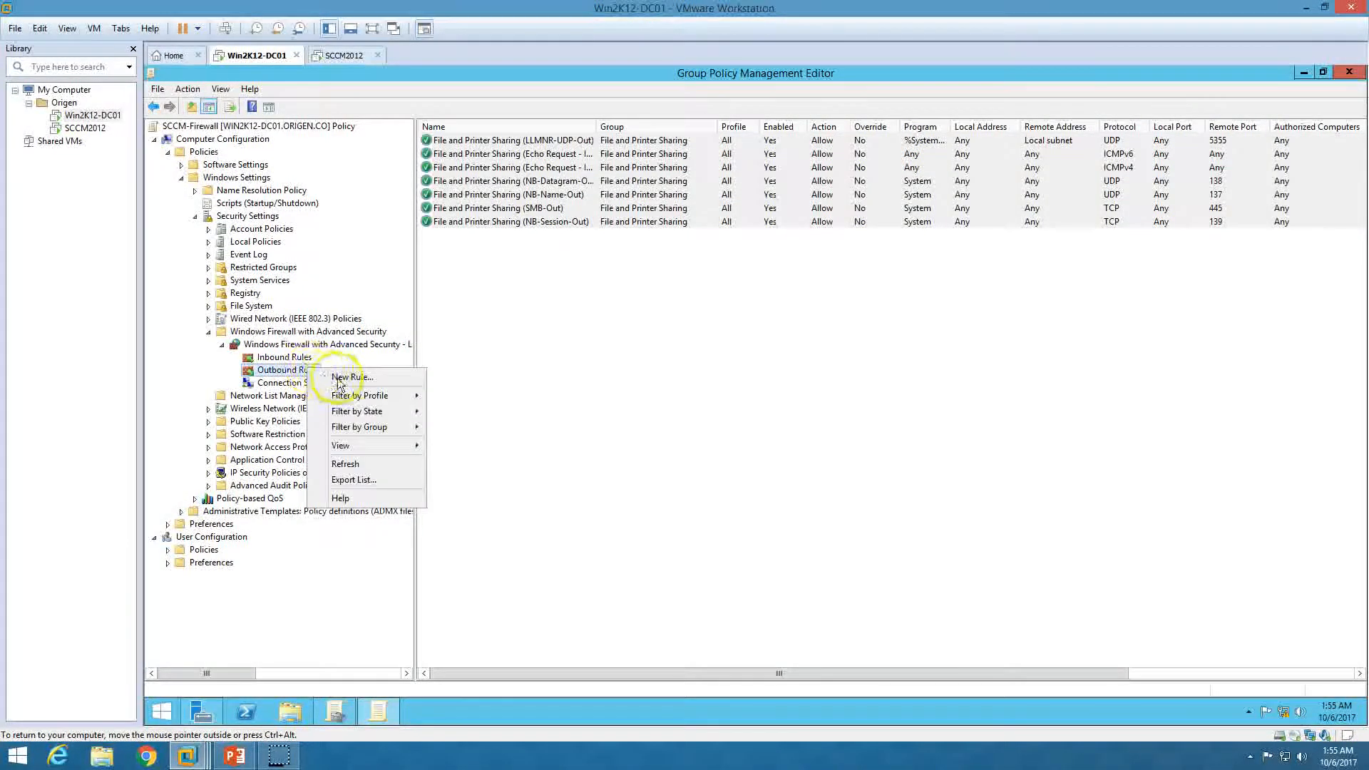
click(341, 378)
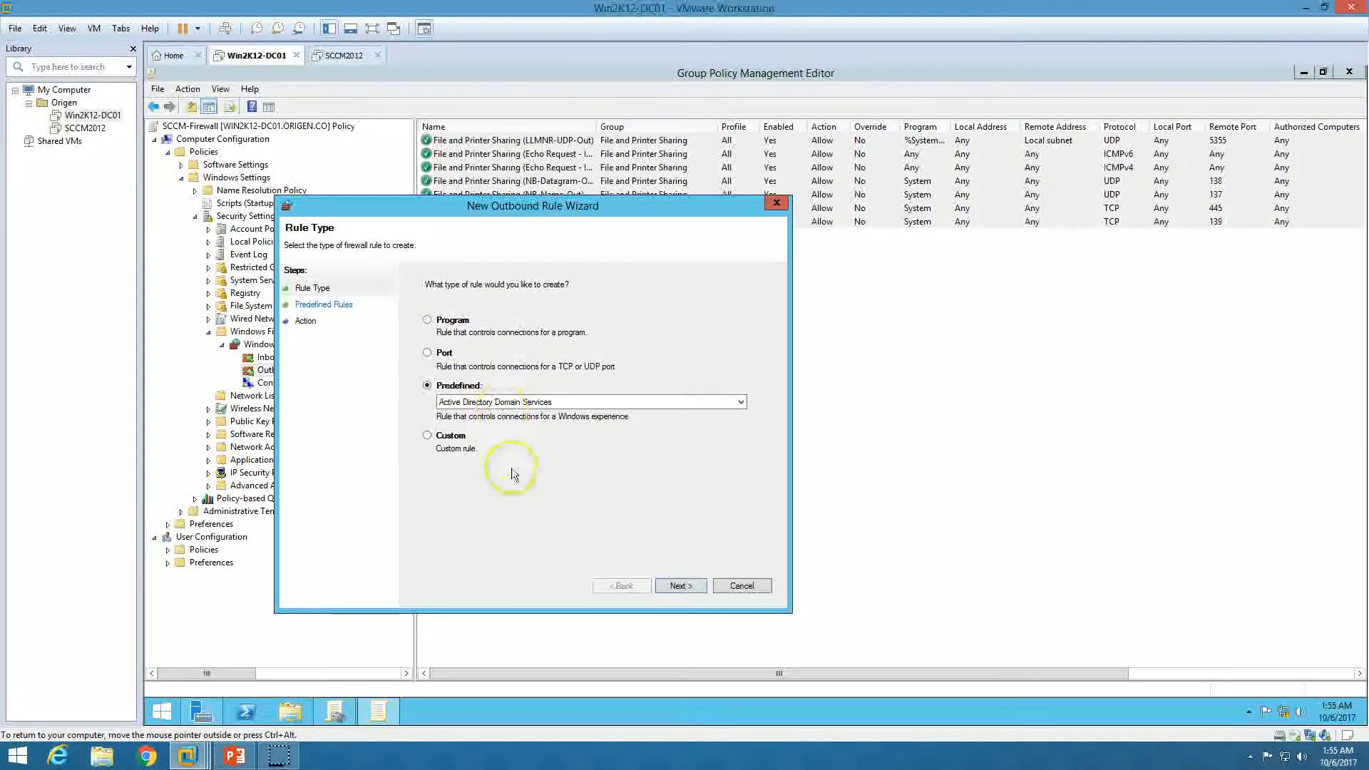
click(538, 404)
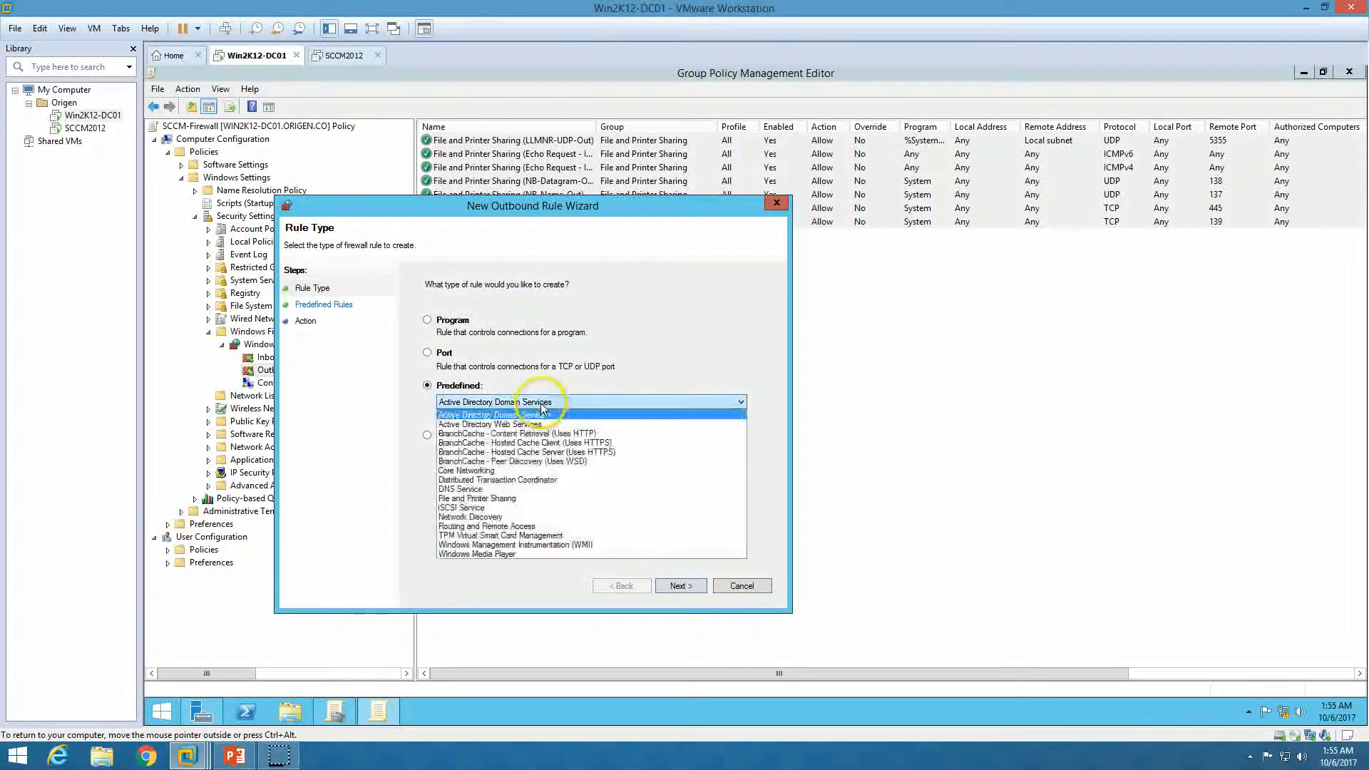
click(511, 545)
click(680, 586)
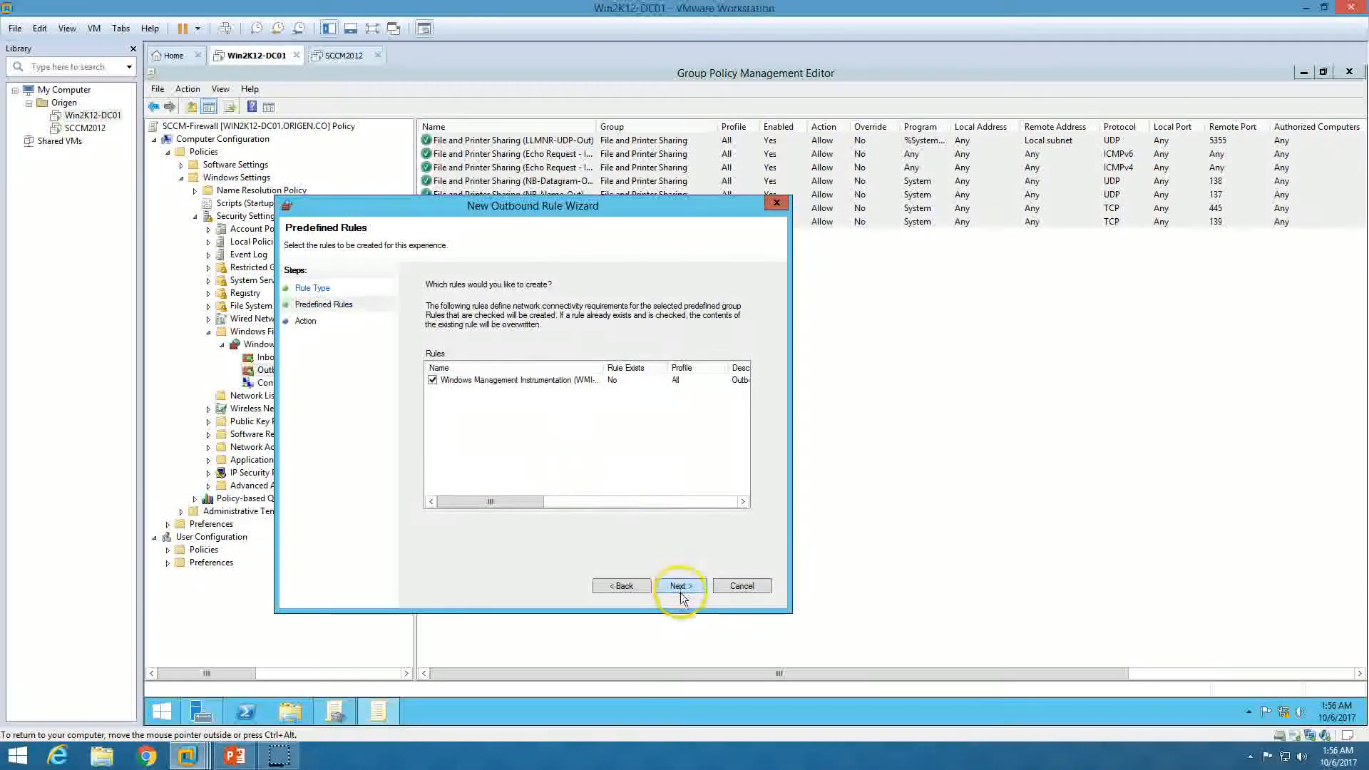
click(680, 585)
click(680, 586)
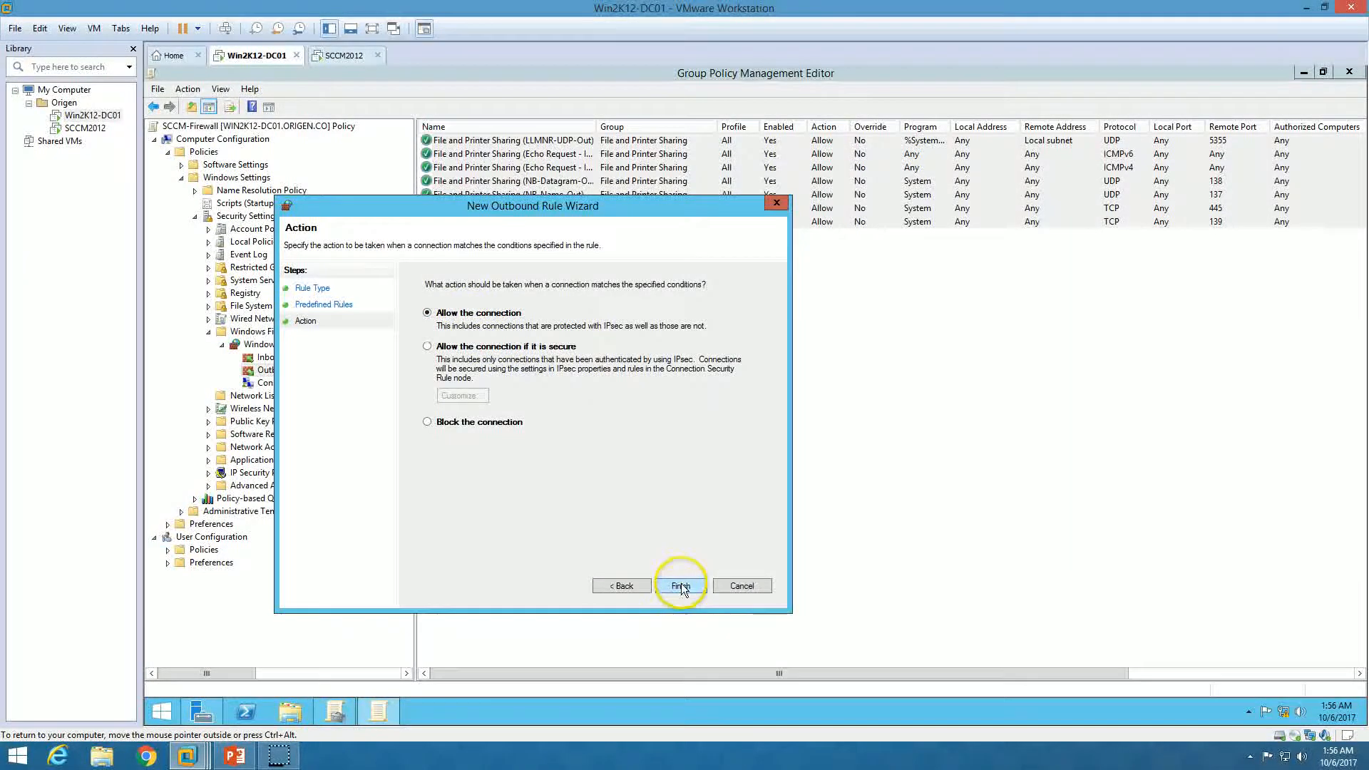
Refresh and review the firewall rules, view the SCCM-Firewall settings report, then close Group Policy Management
right_click(546, 257)
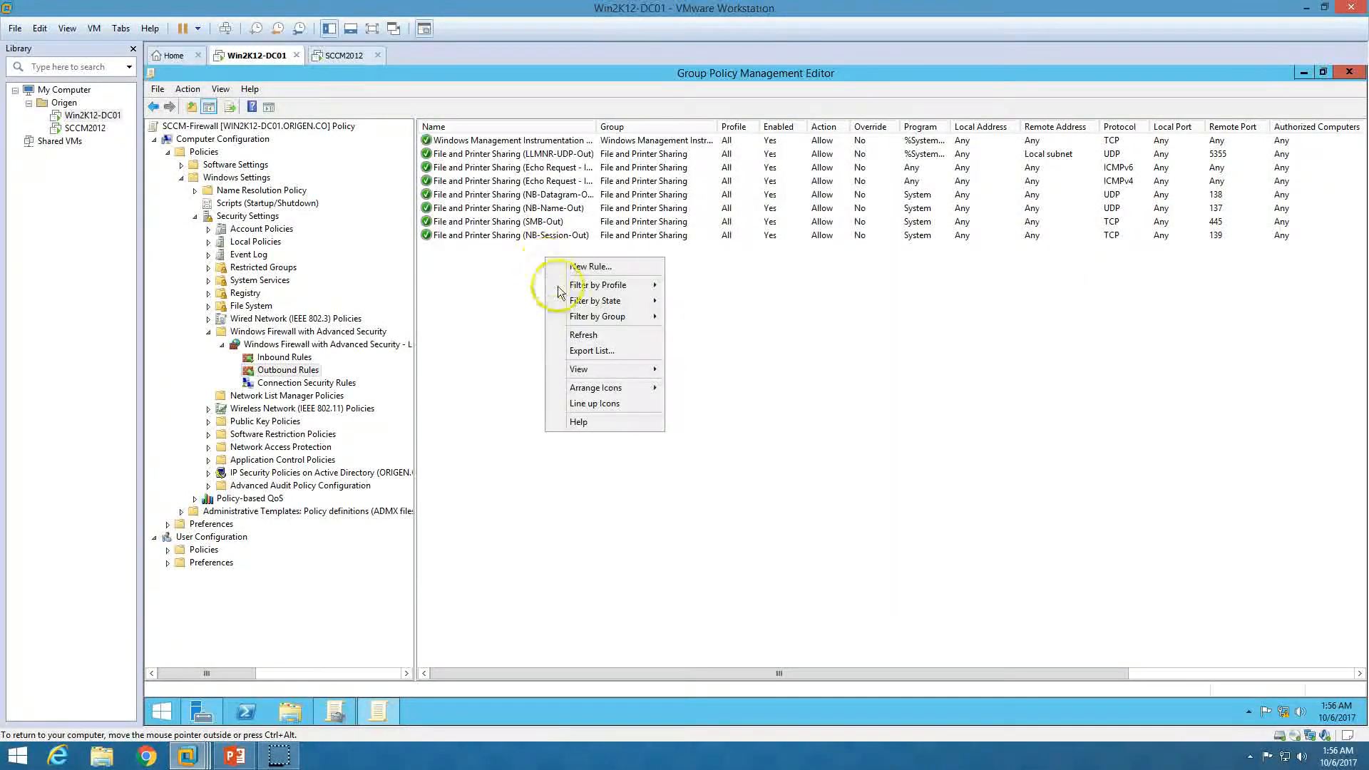
click(590, 334)
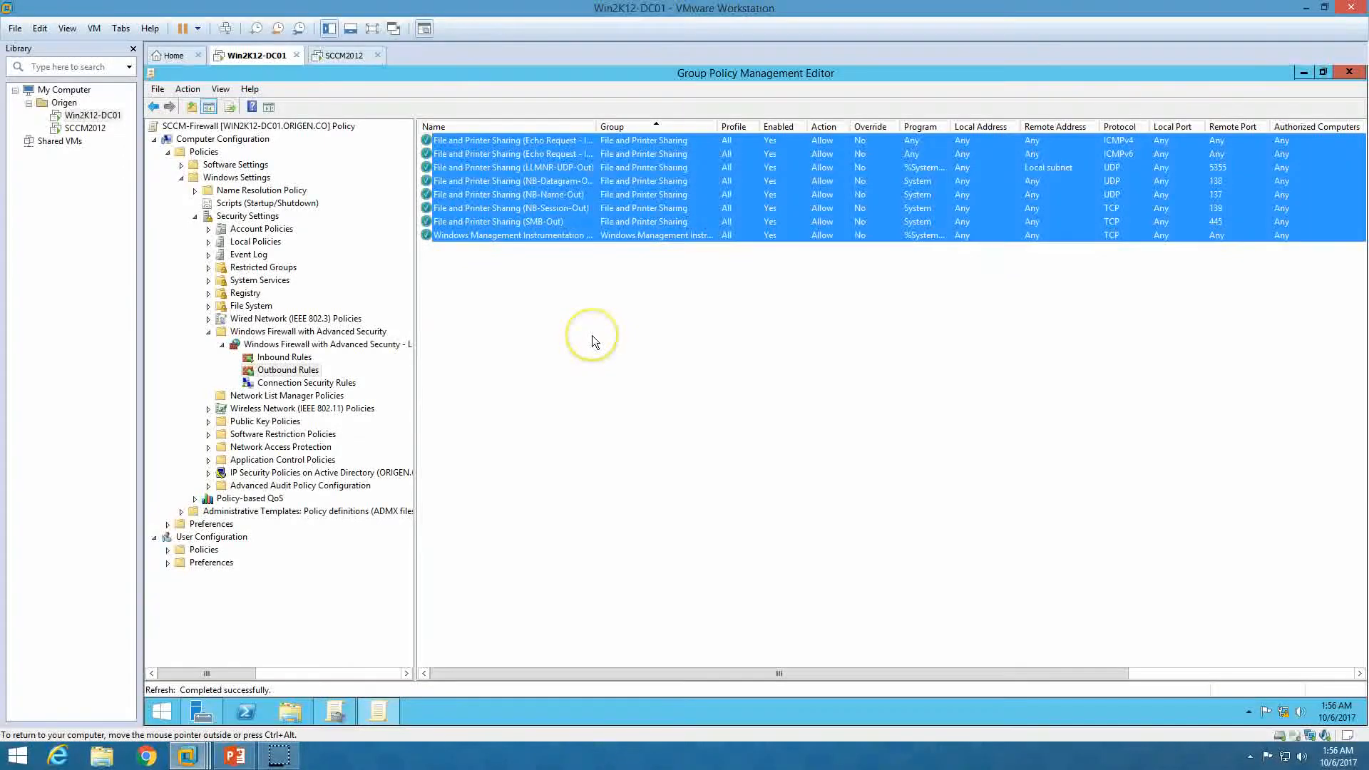
click(592, 335)
click(288, 358)
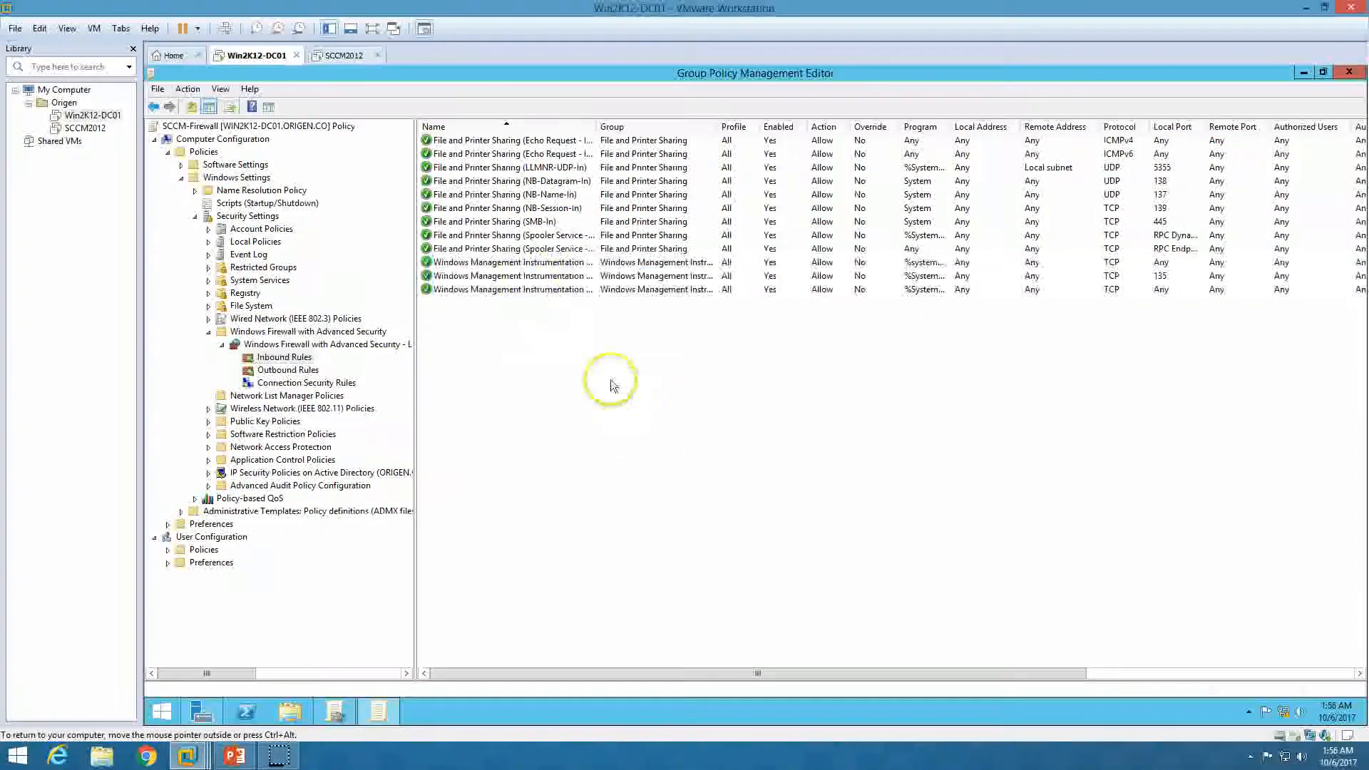
click(1345, 74)
click(362, 145)
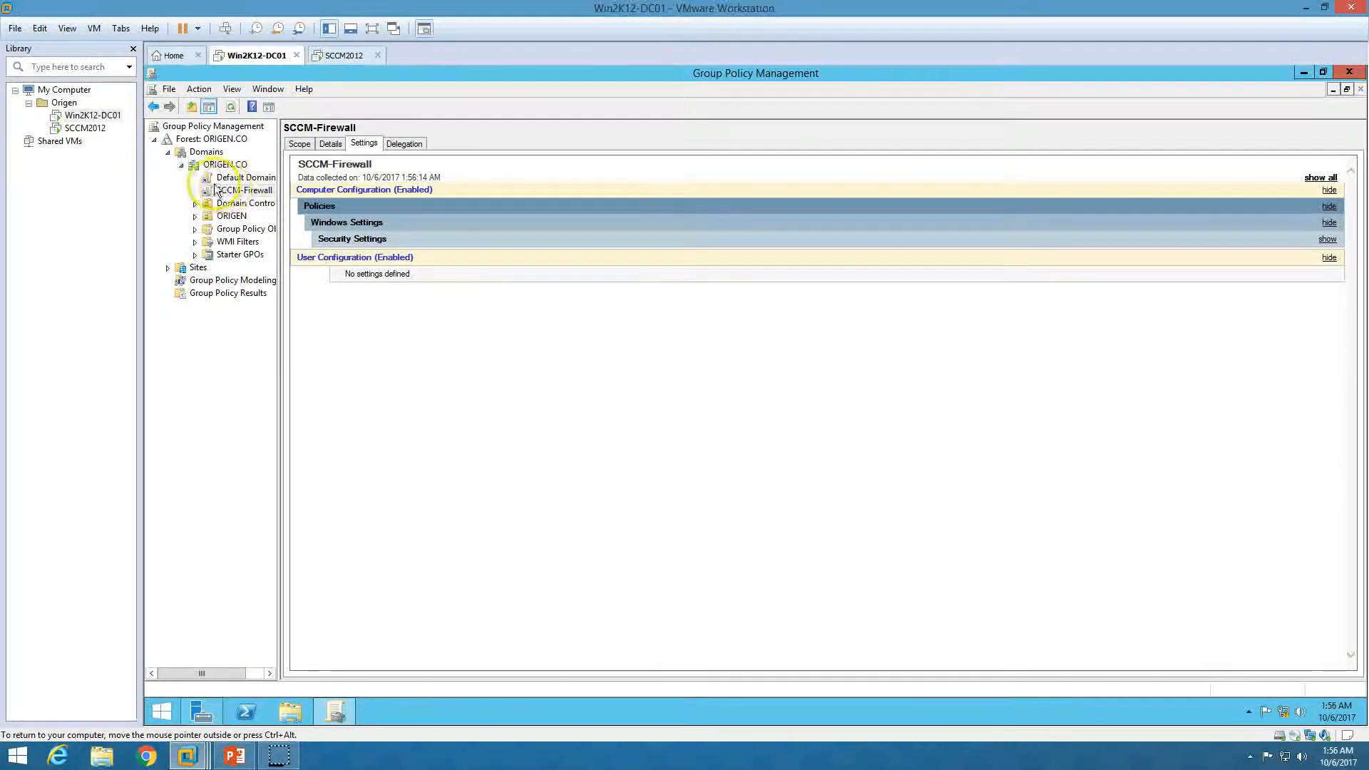
click(1342, 73)
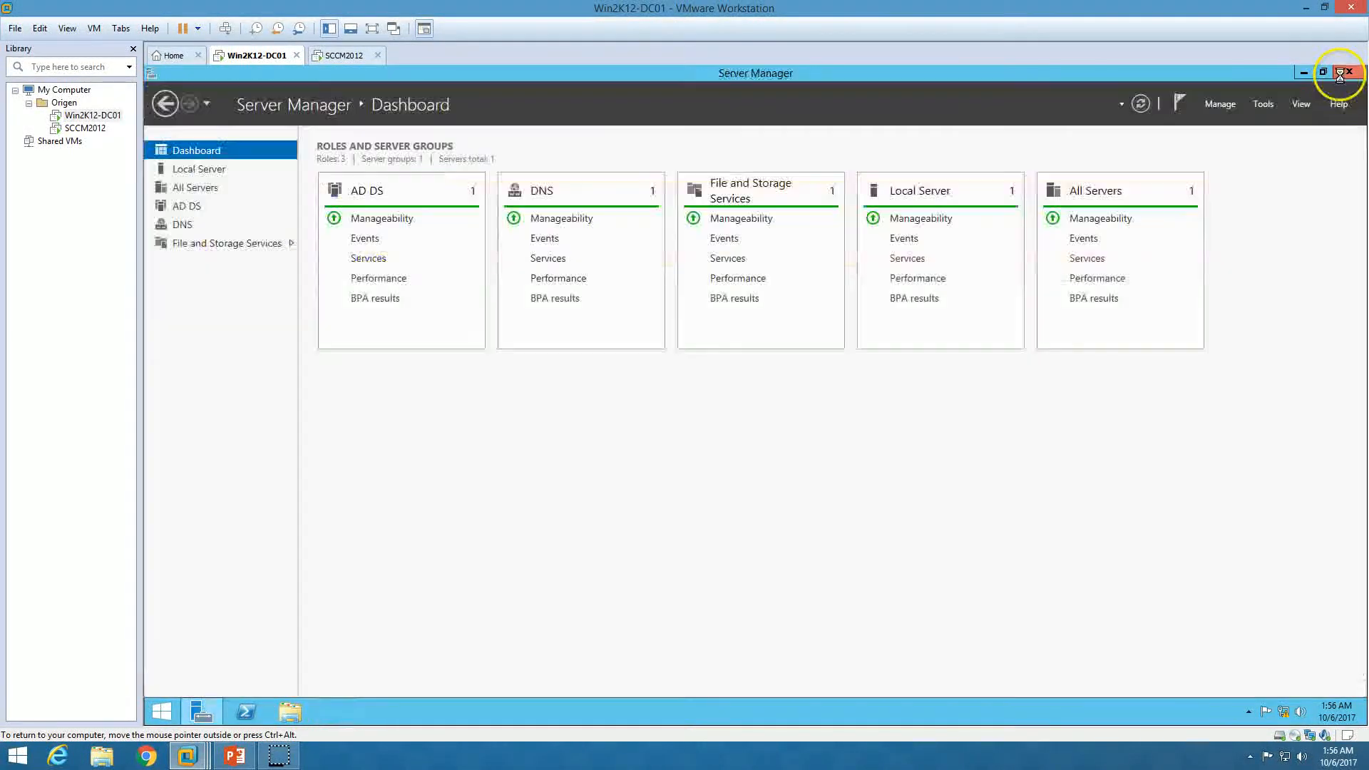
Refresh the Server Manager dashboard, put away the slide show, and switch to the SCCM2012 VM
click(1140, 104)
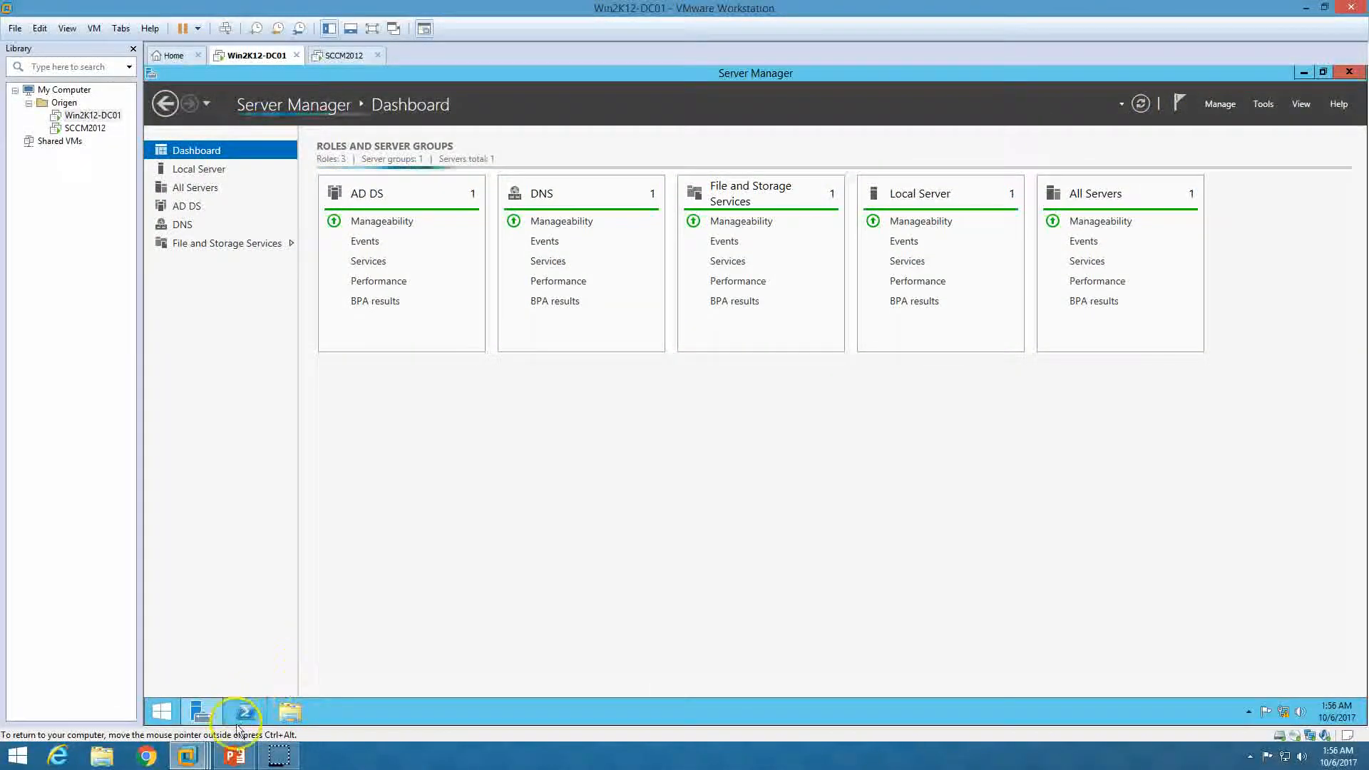
click(236, 756)
click(237, 758)
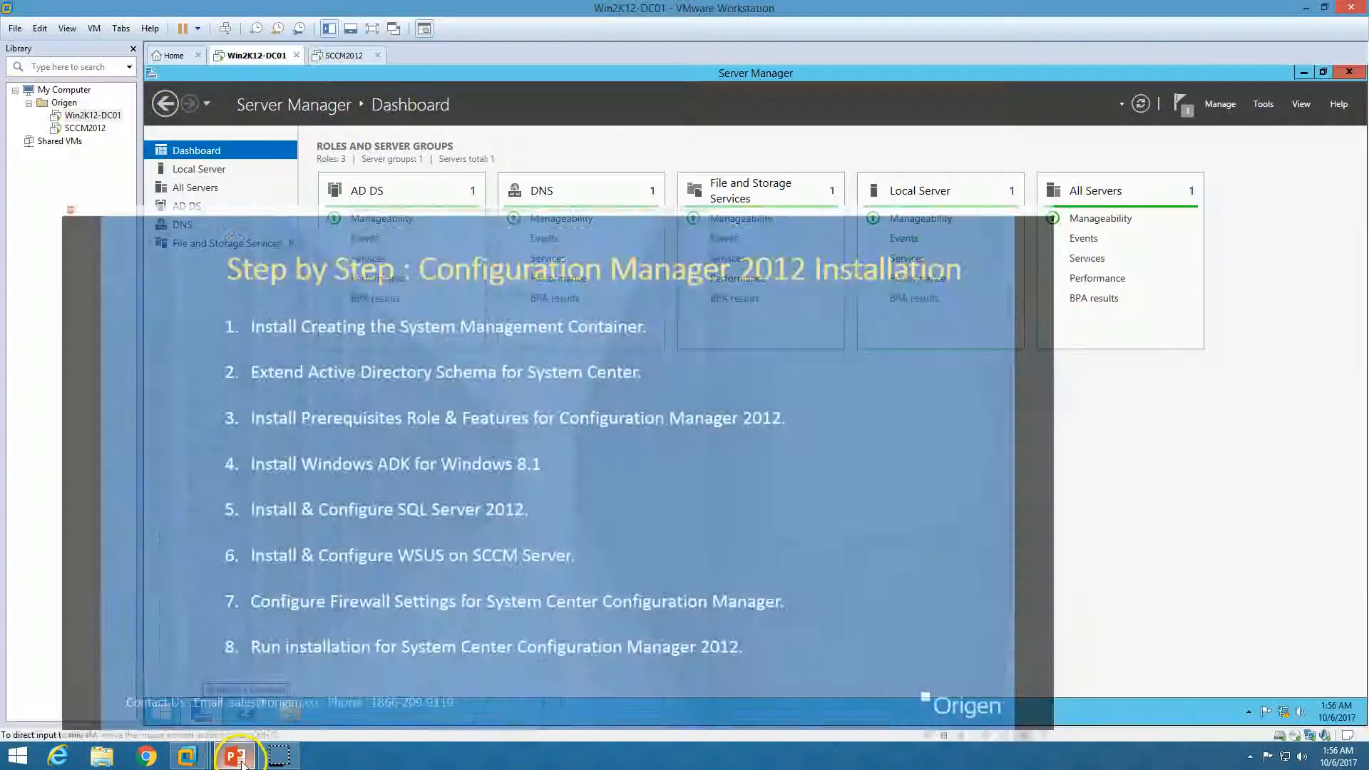
click(339, 55)
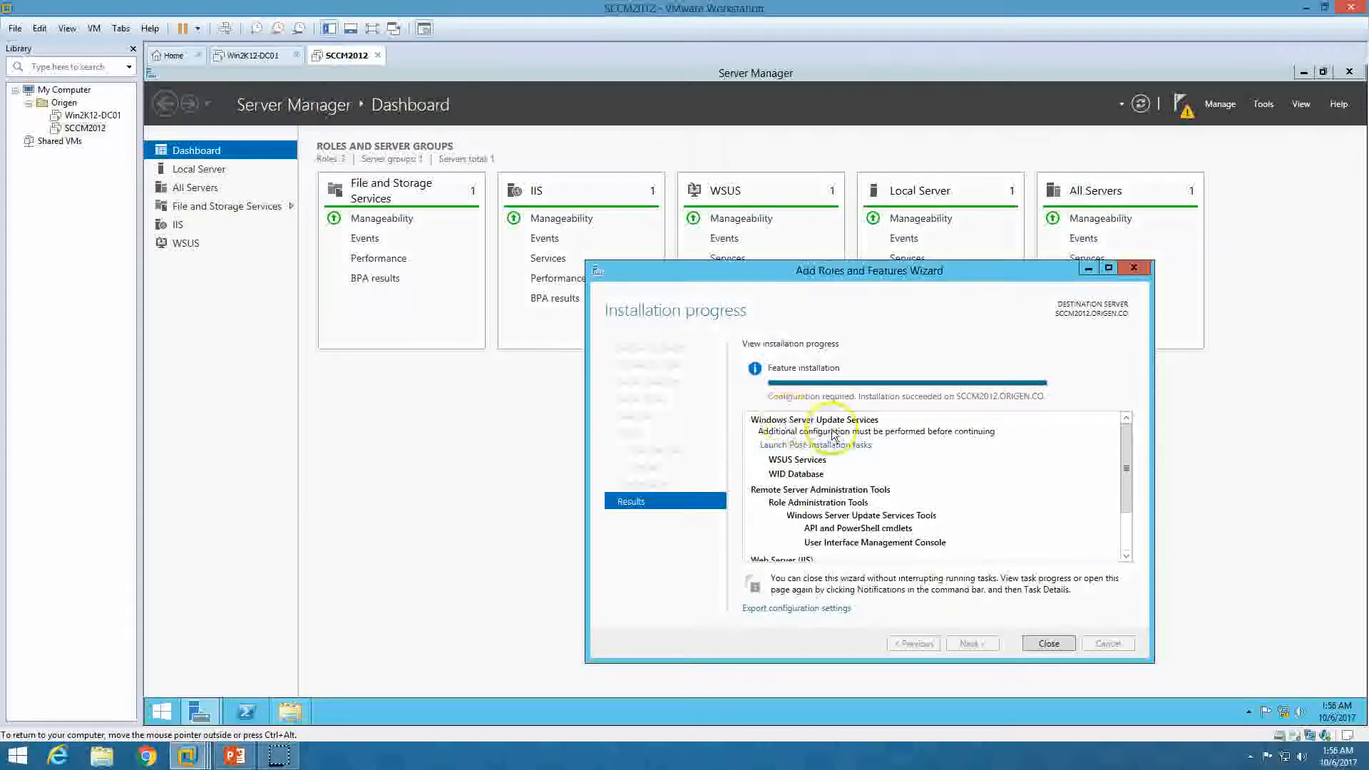
Launch the WSUS post-installation tasks and close the Add Roles and Features wizard
drag(867, 271, 772, 232)
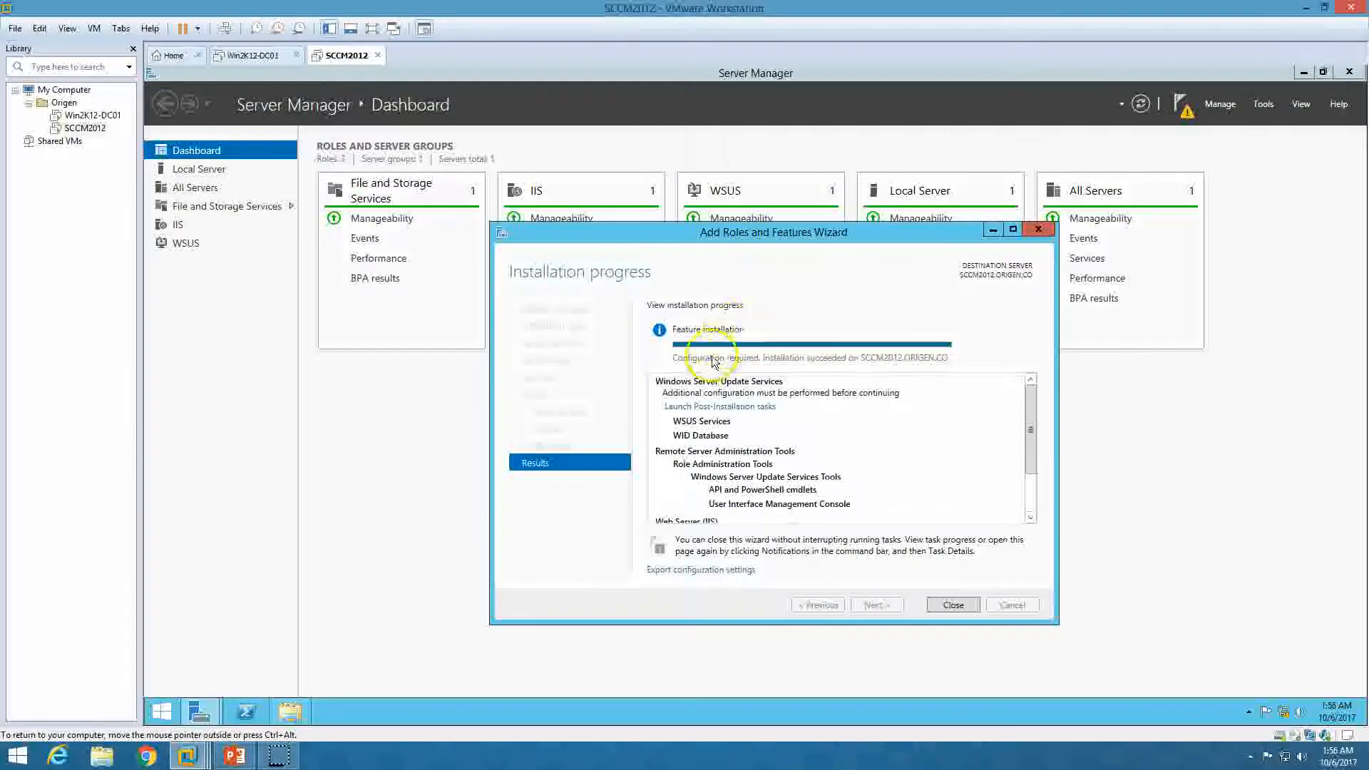
click(722, 412)
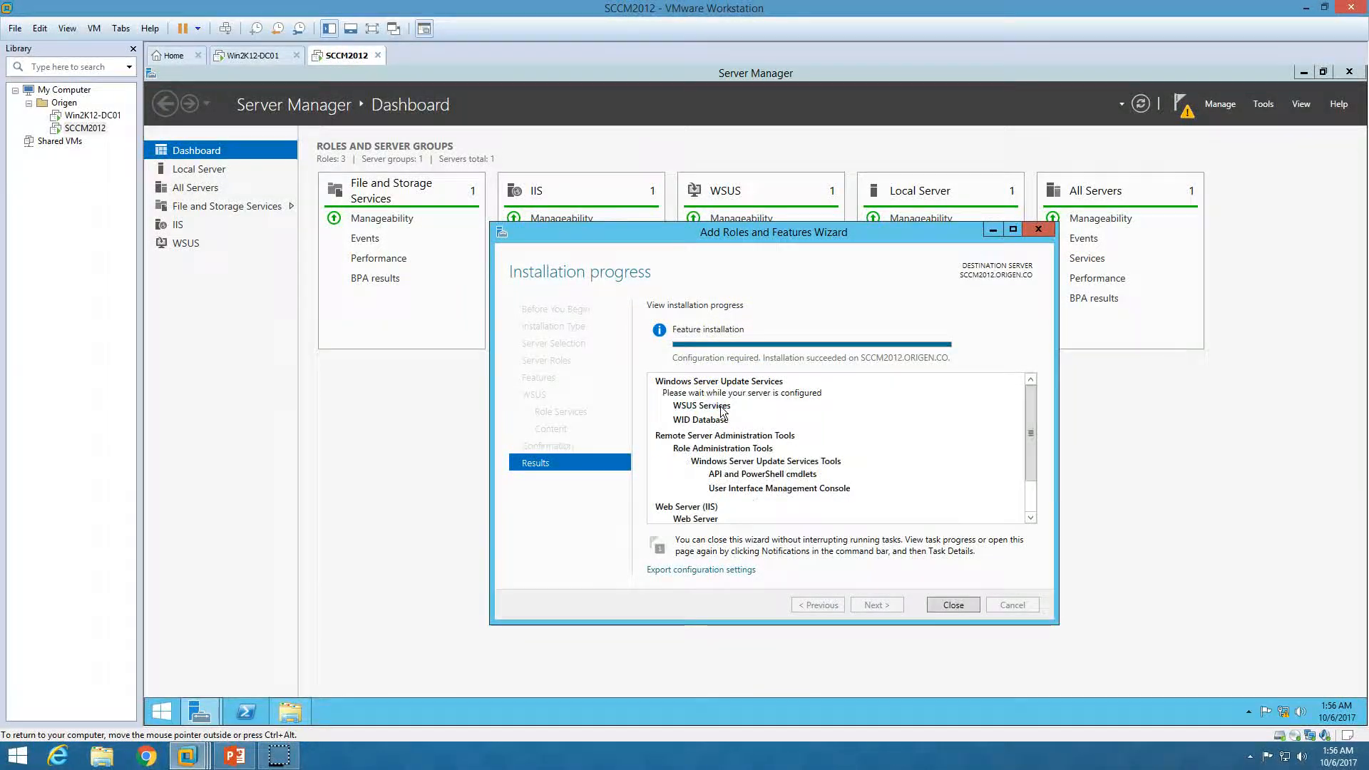
click(963, 604)
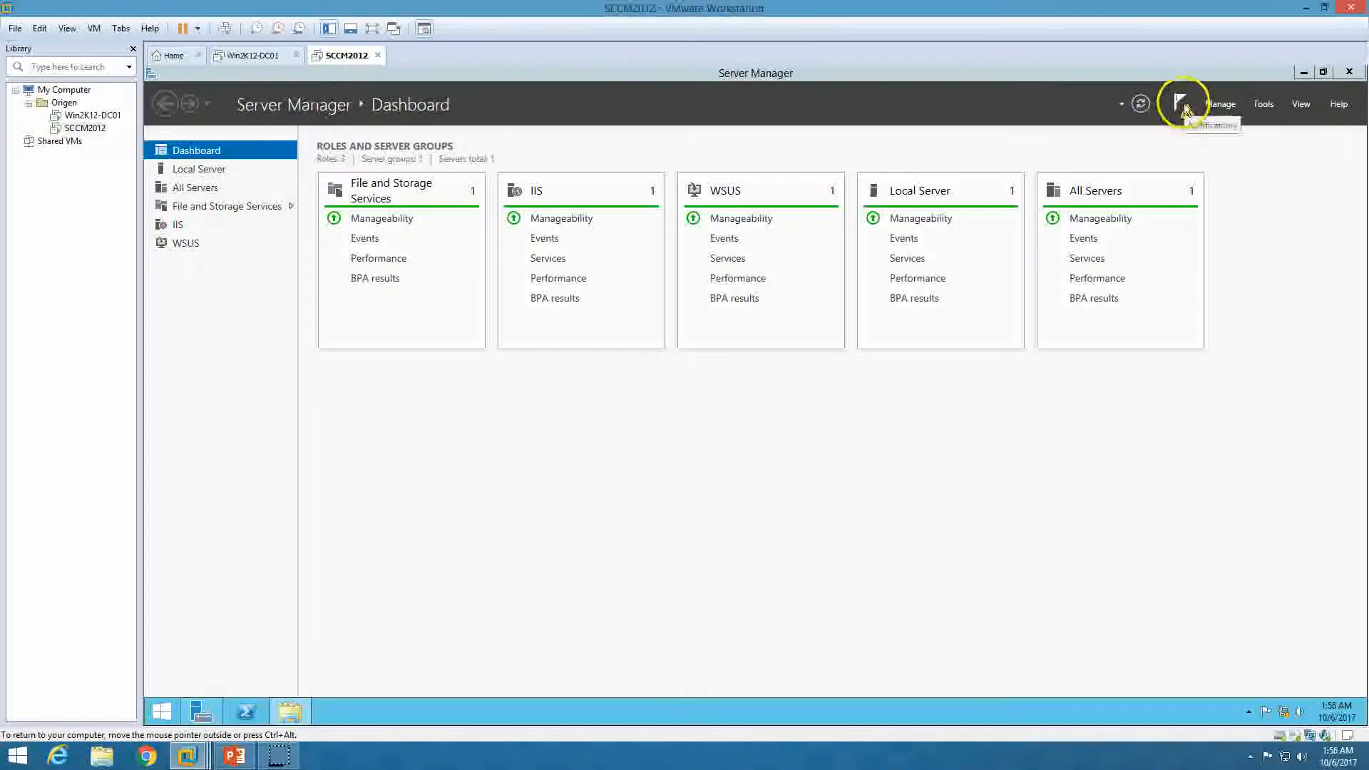
Check in the maximized Task Details window that WSUS post-deployment configuration completed, then close it
click(1183, 106)
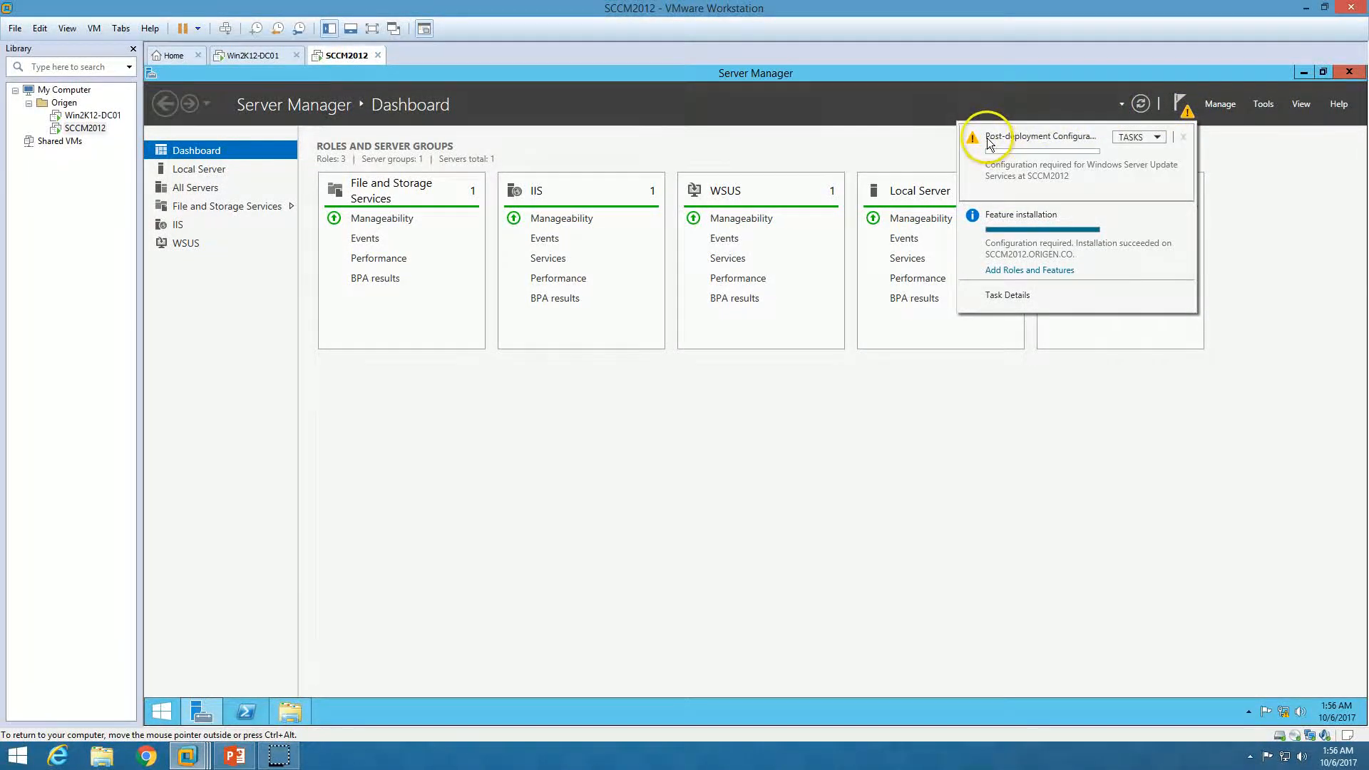
click(1027, 301)
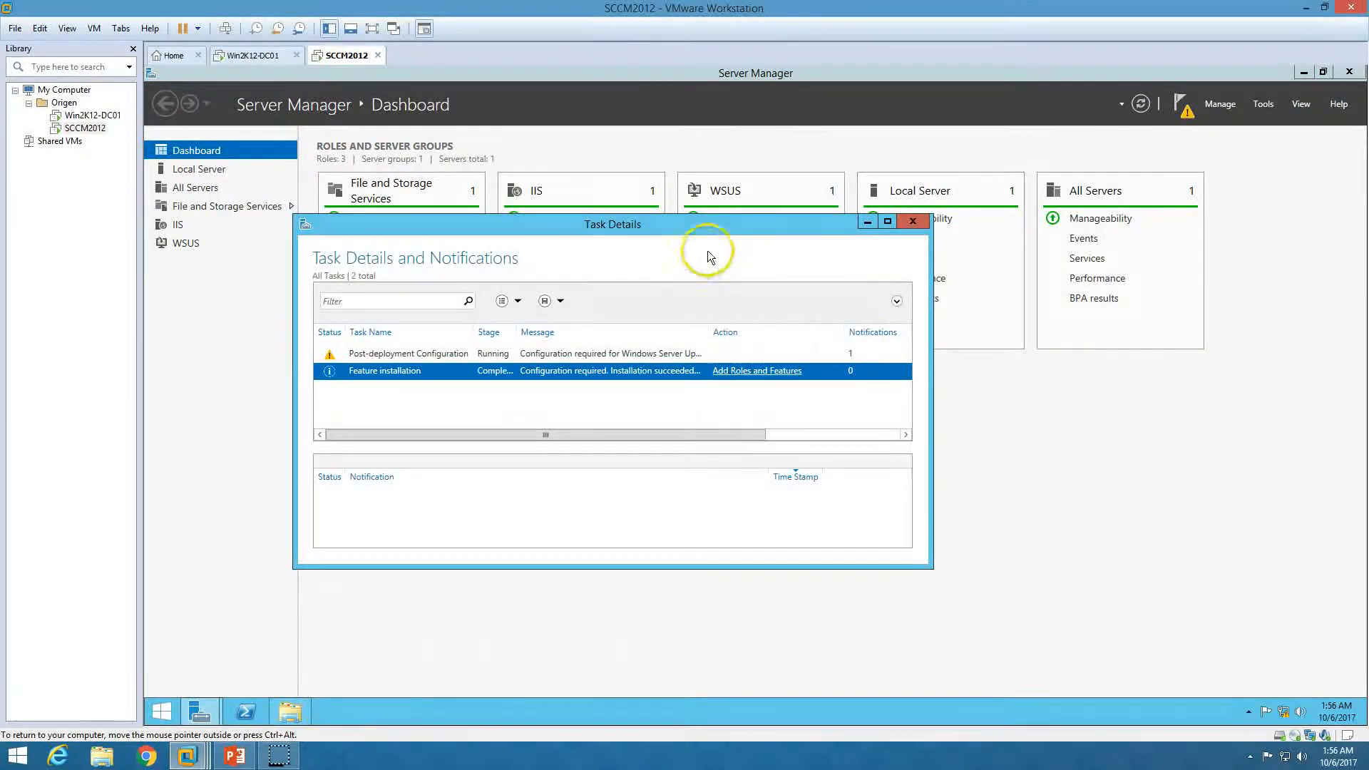
double_click(723, 225)
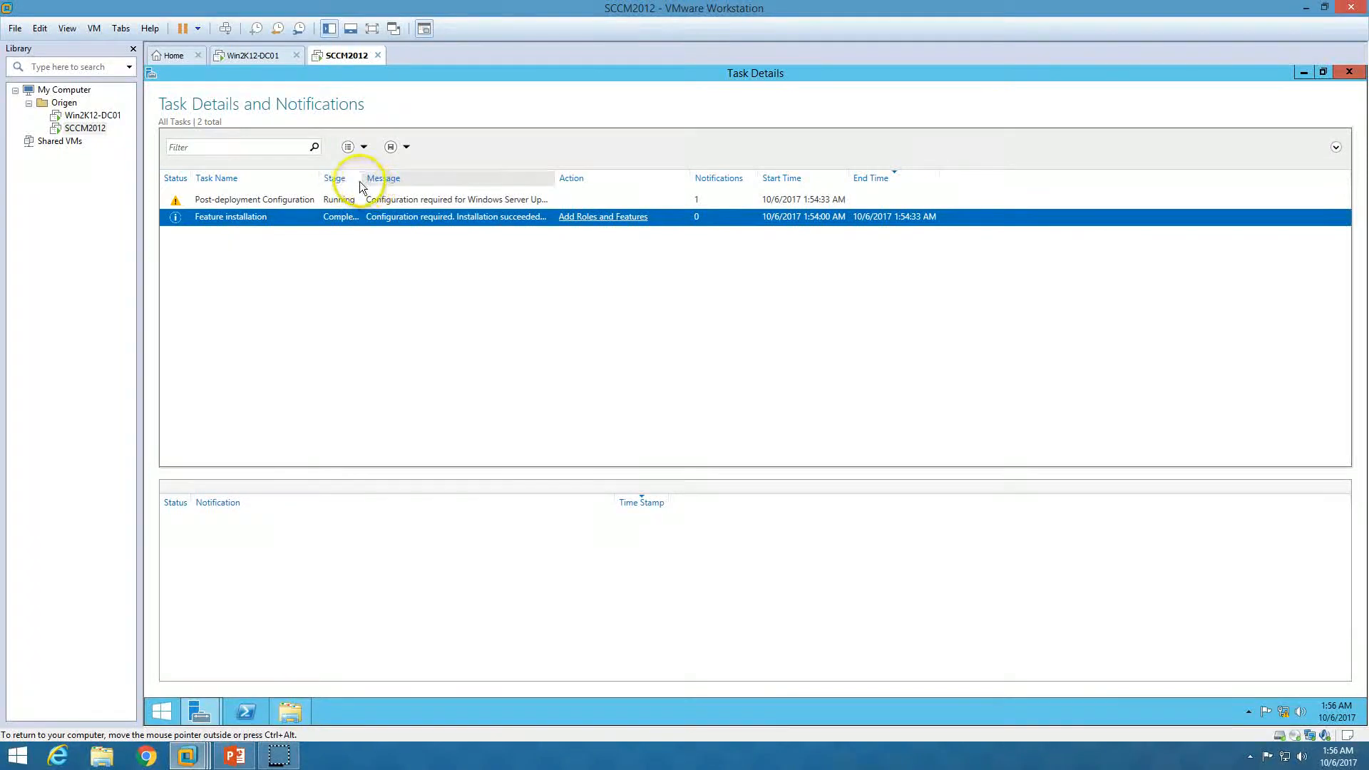
mouse_move(360, 179)
mouse_down()
mouse_move(394, 179)
mouse_move(338, 179)
mouse_up()
click(314, 203)
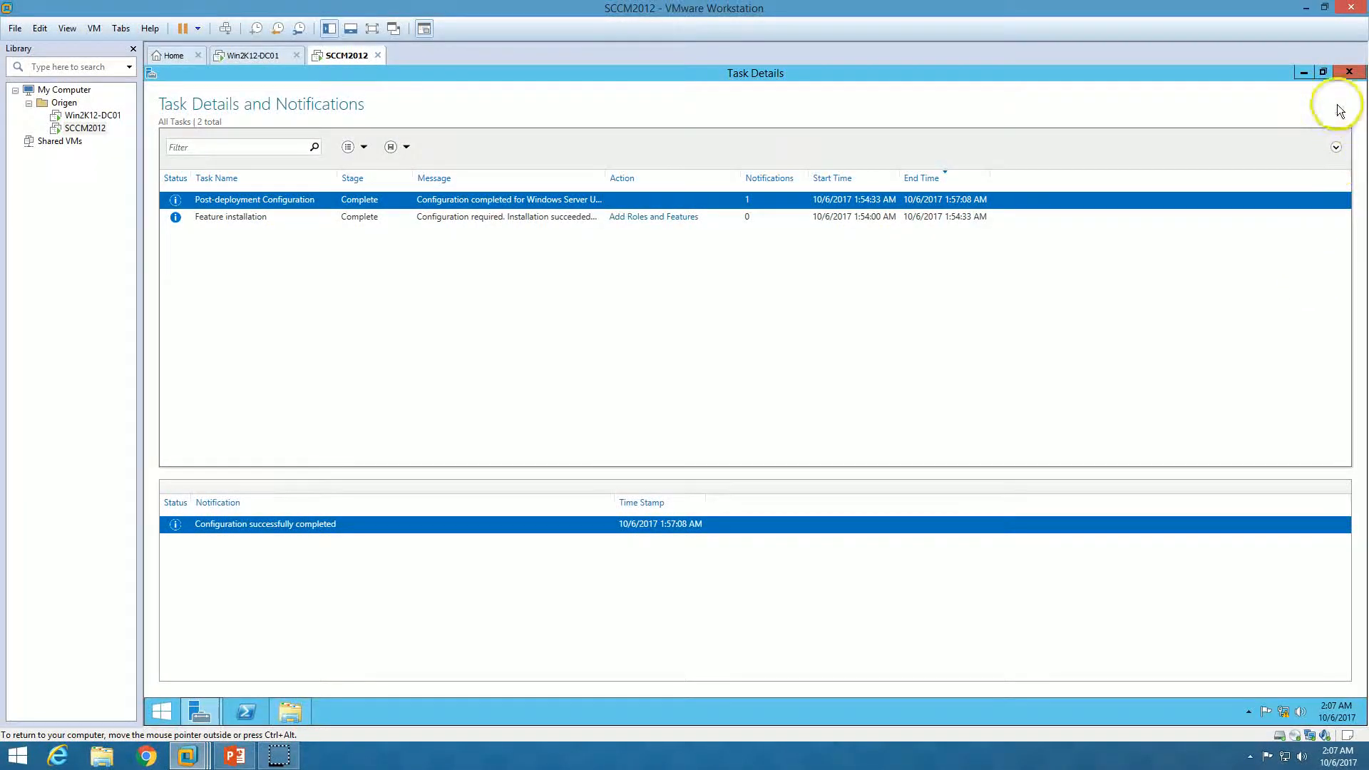
click(1349, 72)
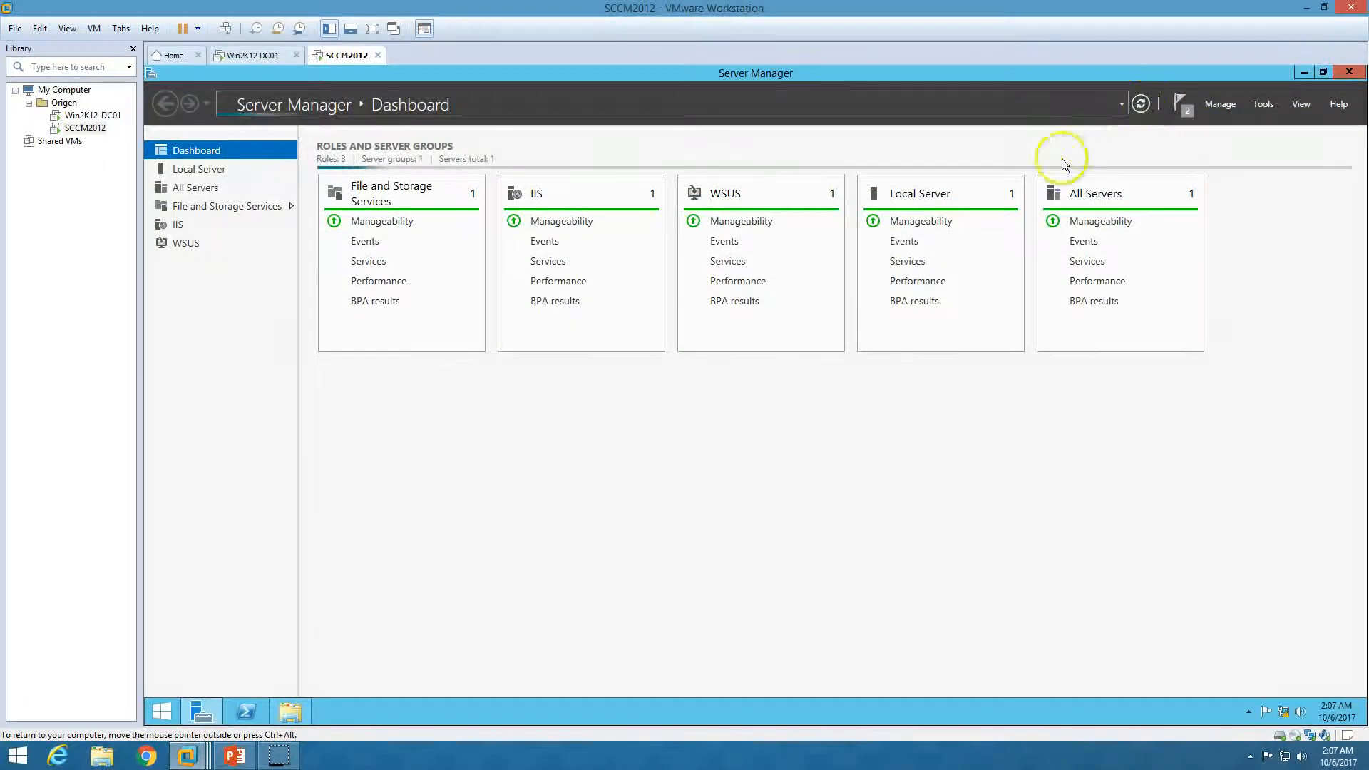
Return to the SCCM2012 VM and open a Command Prompt from the Start button's admin menu
click(234, 756)
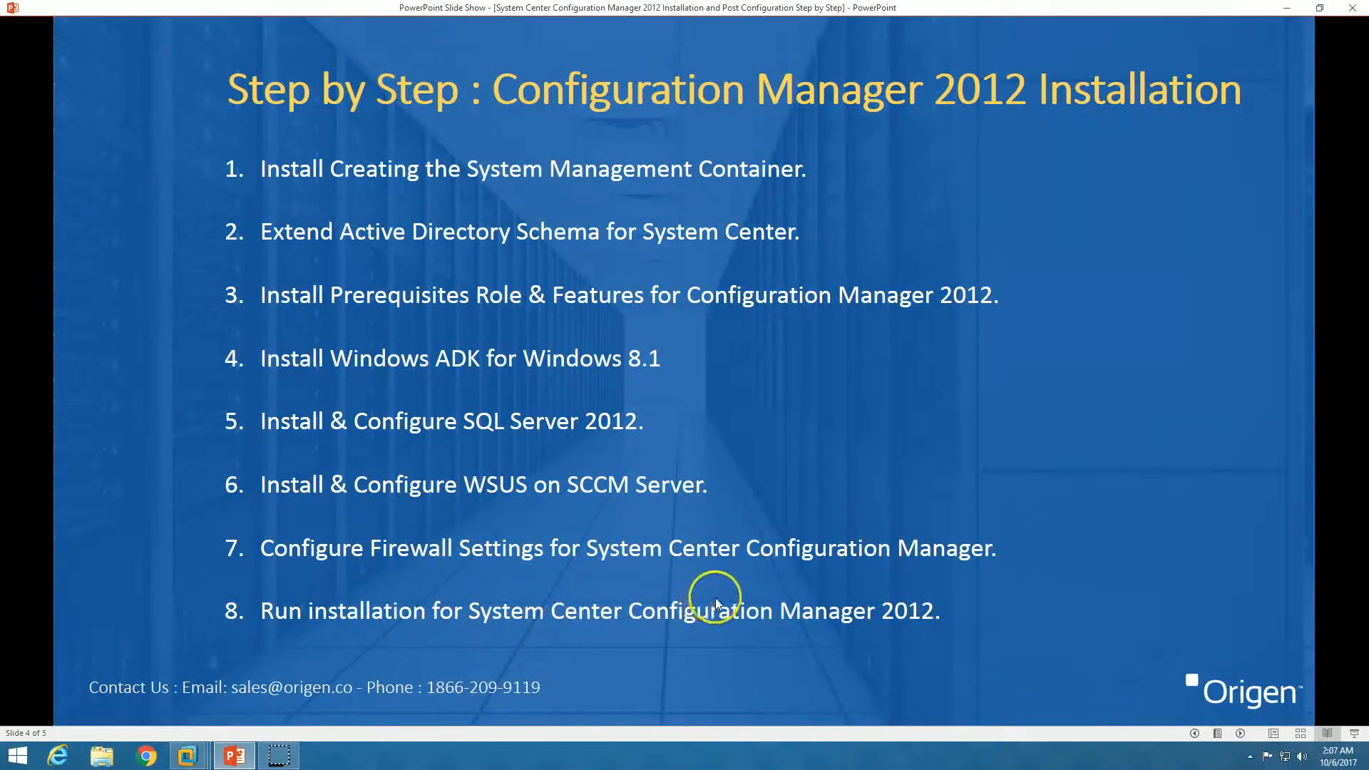
click(236, 756)
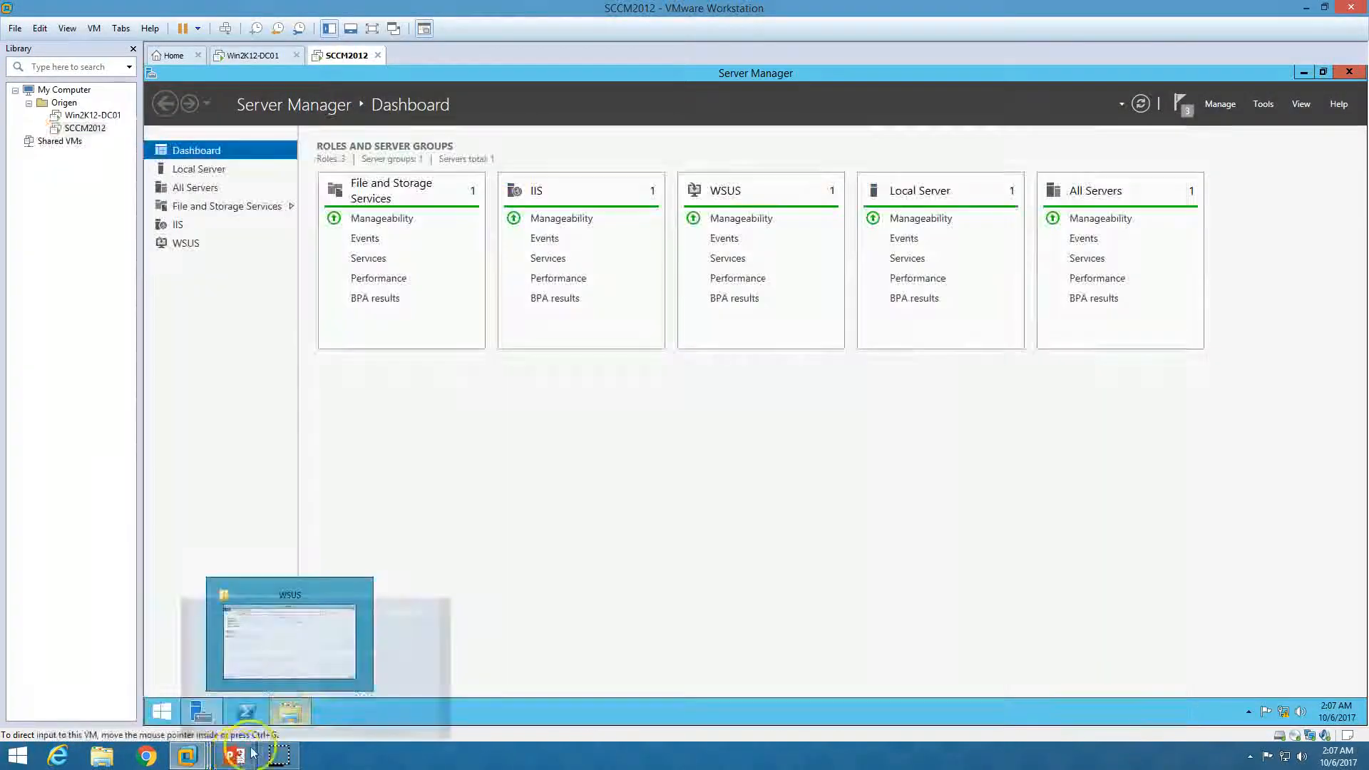
right_click(167, 711)
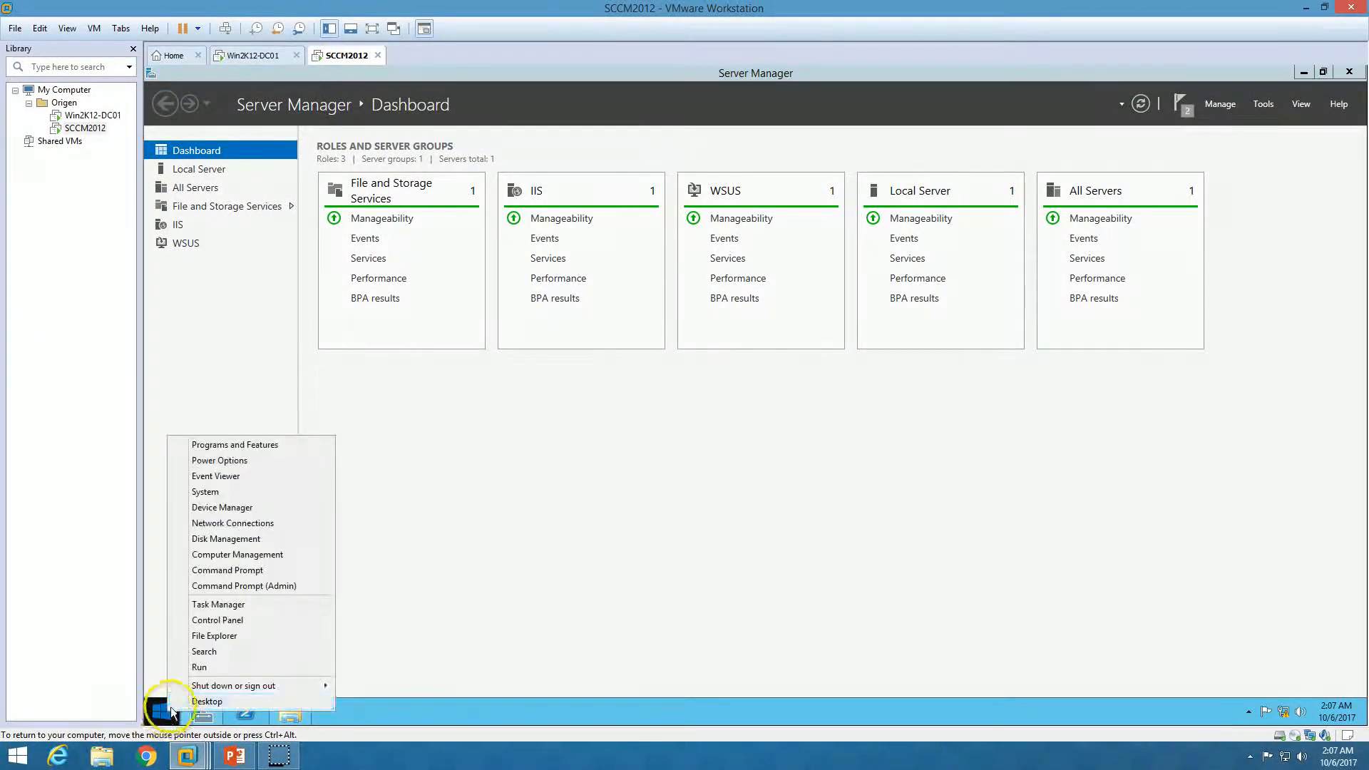
click(235, 570)
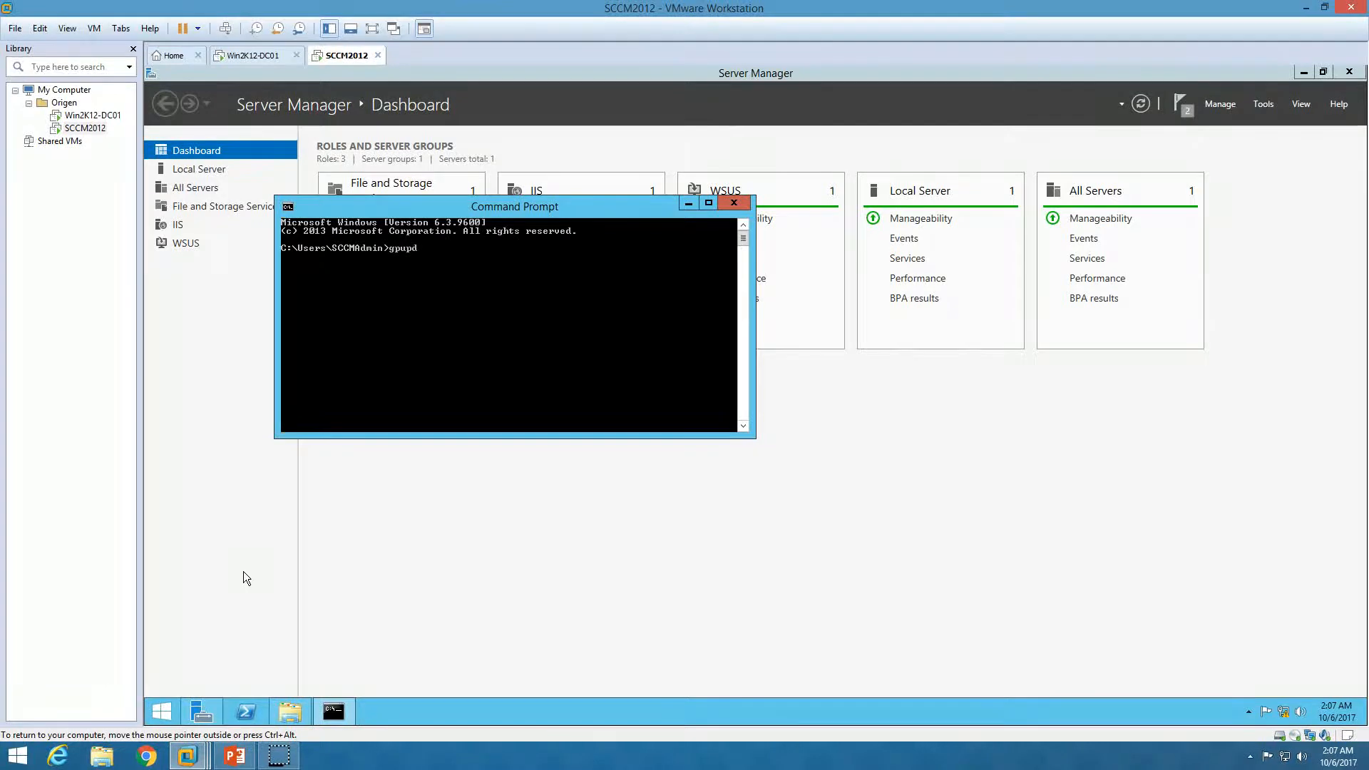
Run gpupdate to refresh computer and user policy, then launch rsop.msc
text(gpupdate)
key(Return)
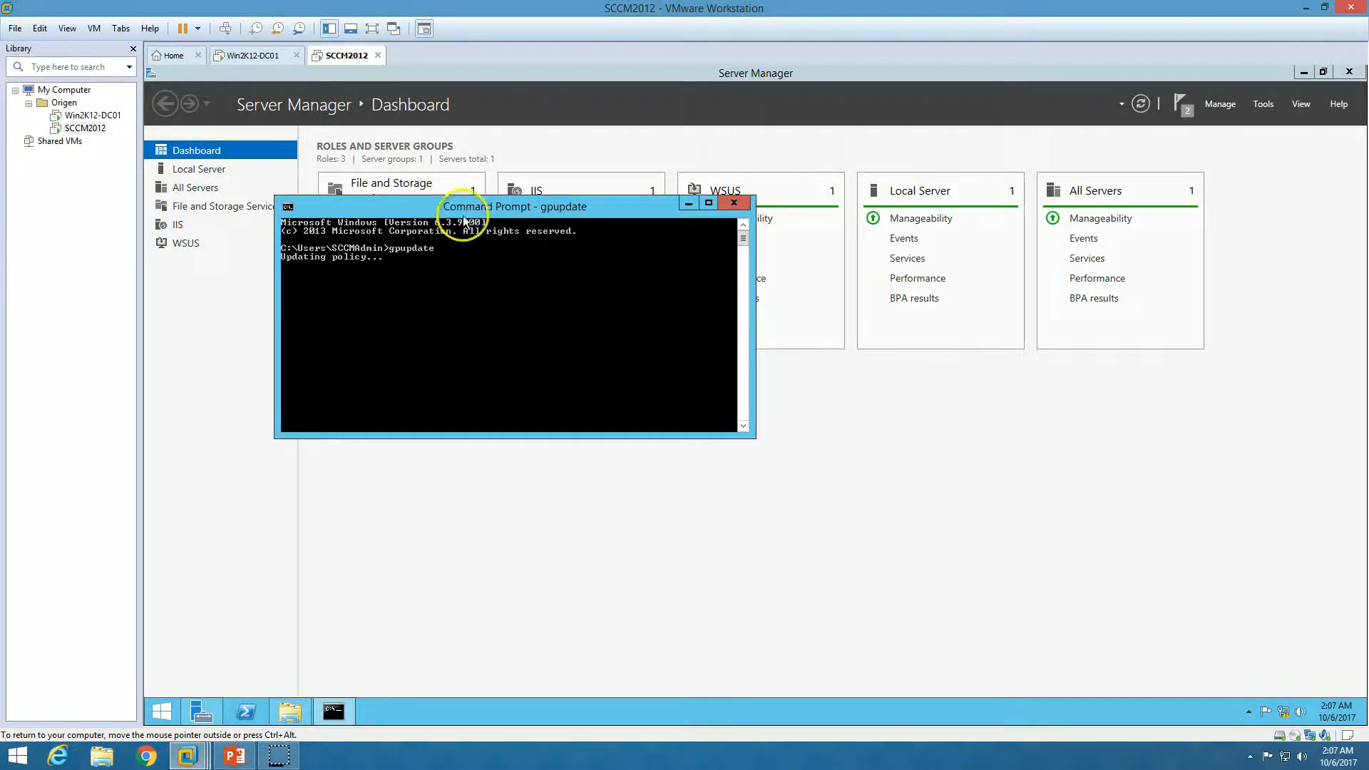
drag(471, 214, 518, 226)
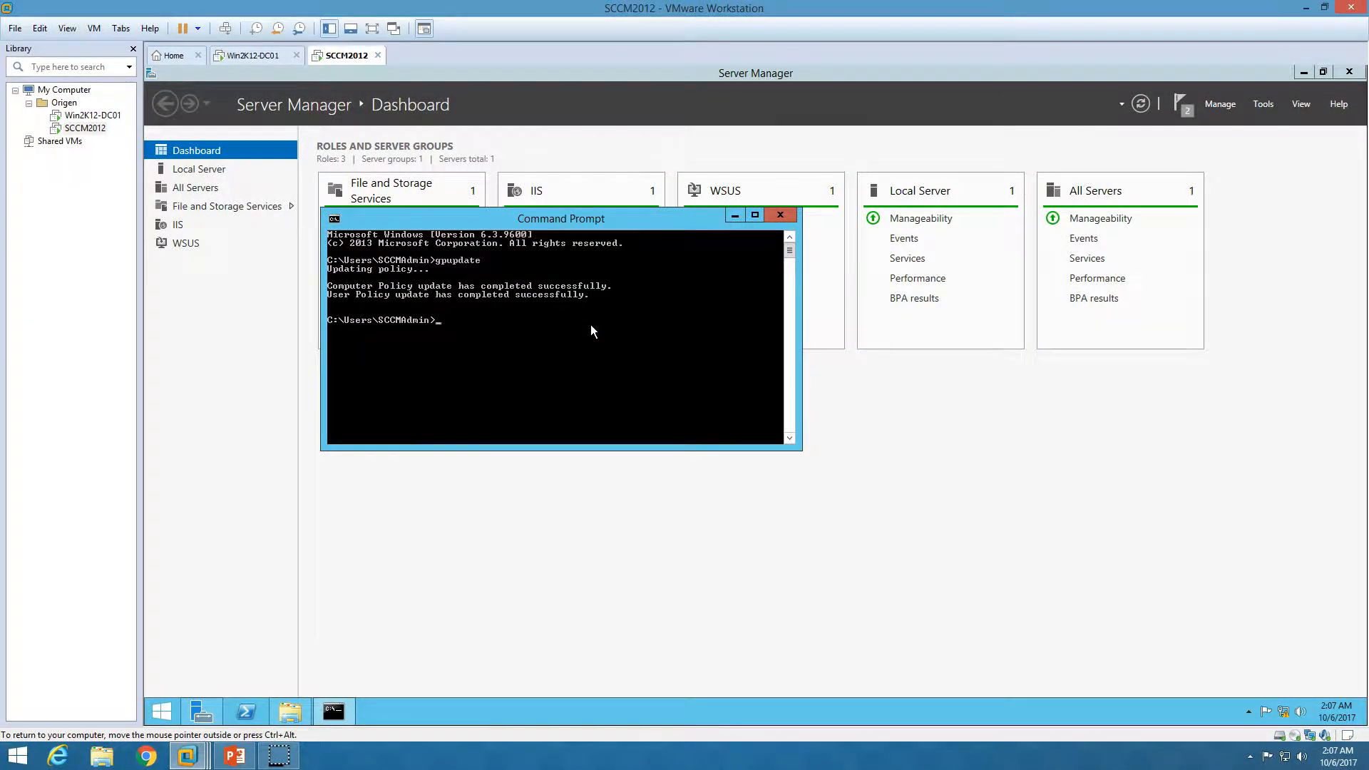
text(op.msc)
key(Return)
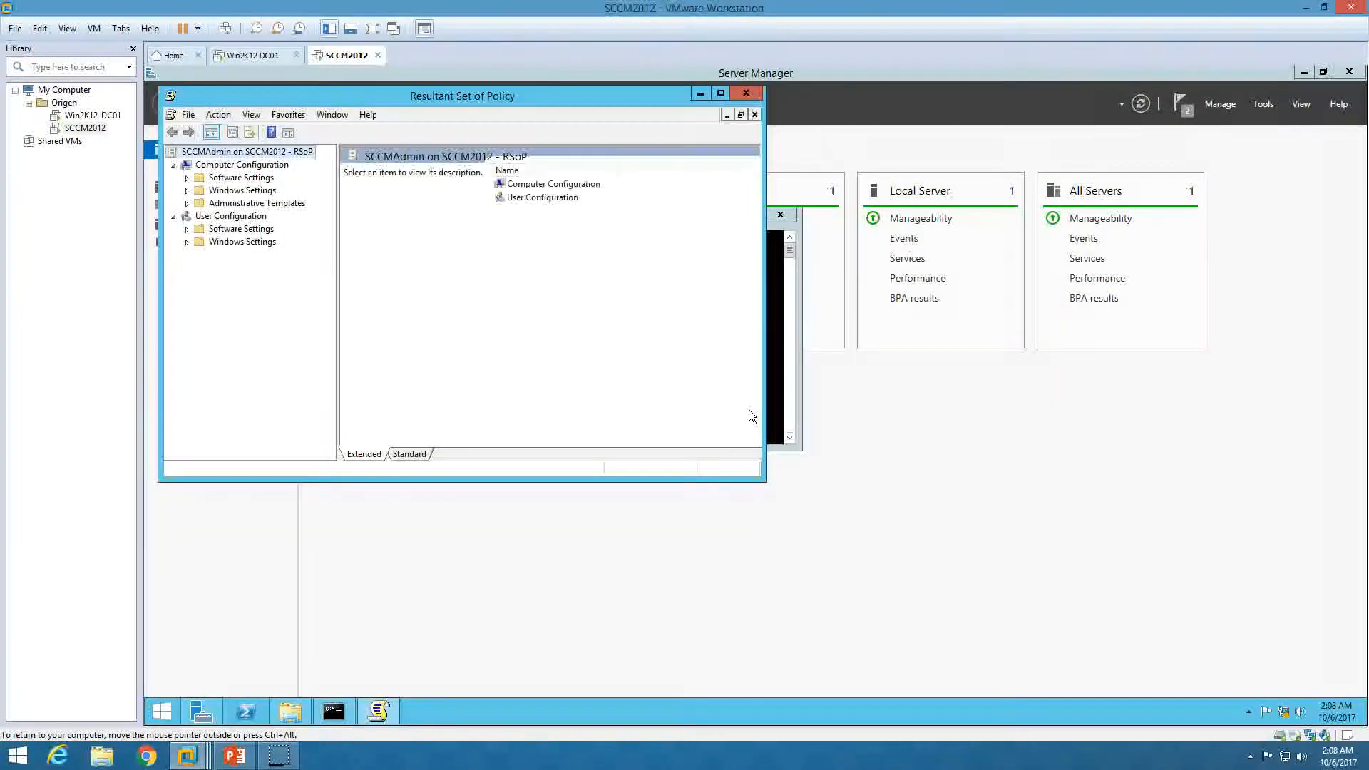
Confirm in Computer Configuration properties that SCCM-Firewall is among the applied GPOs
click(253, 167)
right_click(253, 171)
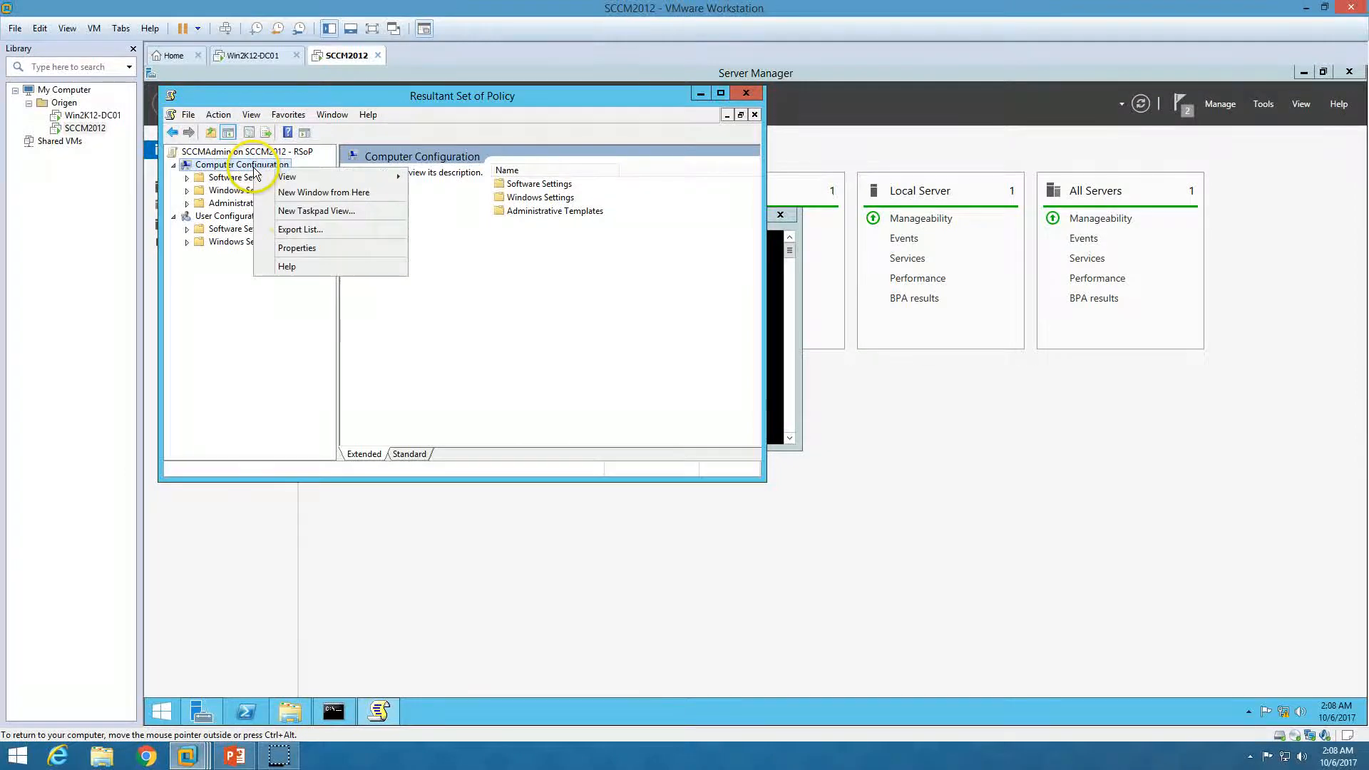
click(294, 244)
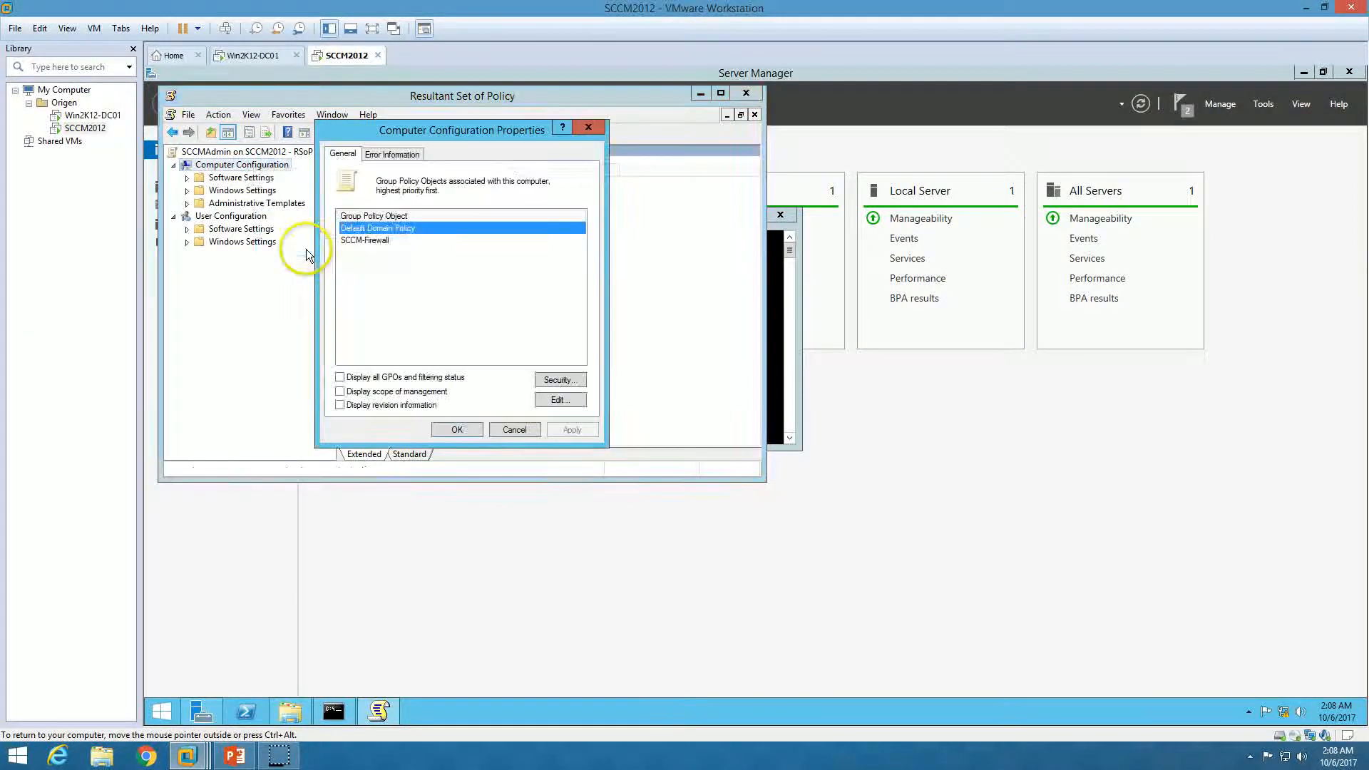
click(360, 242)
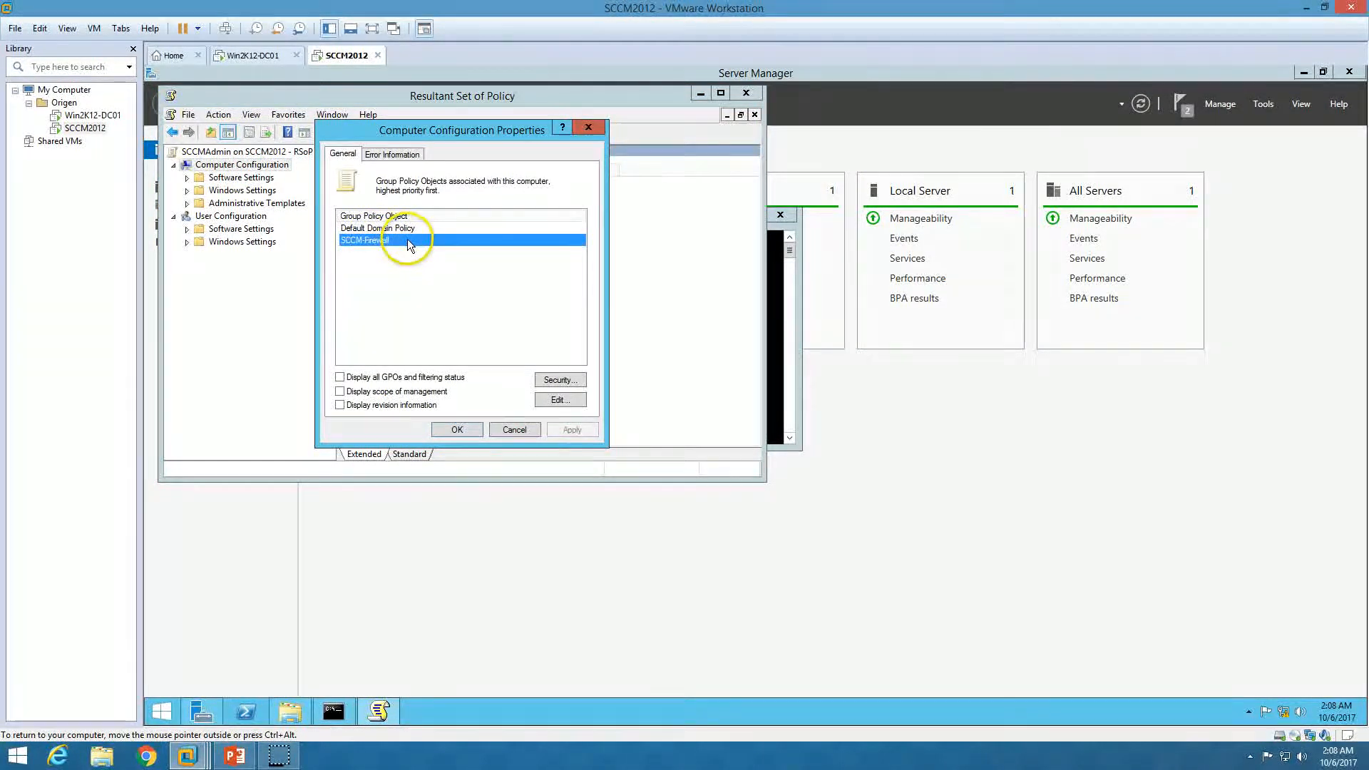
click(263, 55)
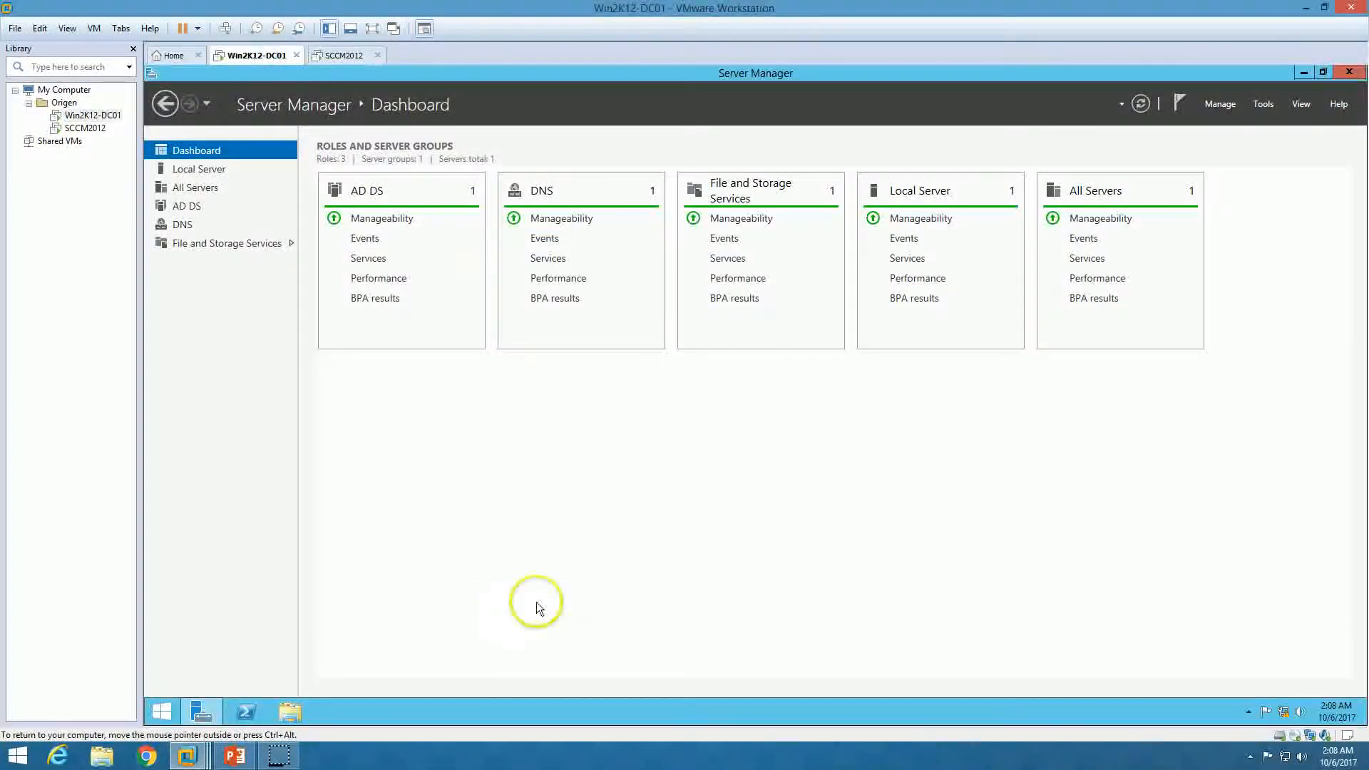
click(344, 55)
Close the properties, exit the RSoP console without saving, and close the Command Prompt
click(472, 430)
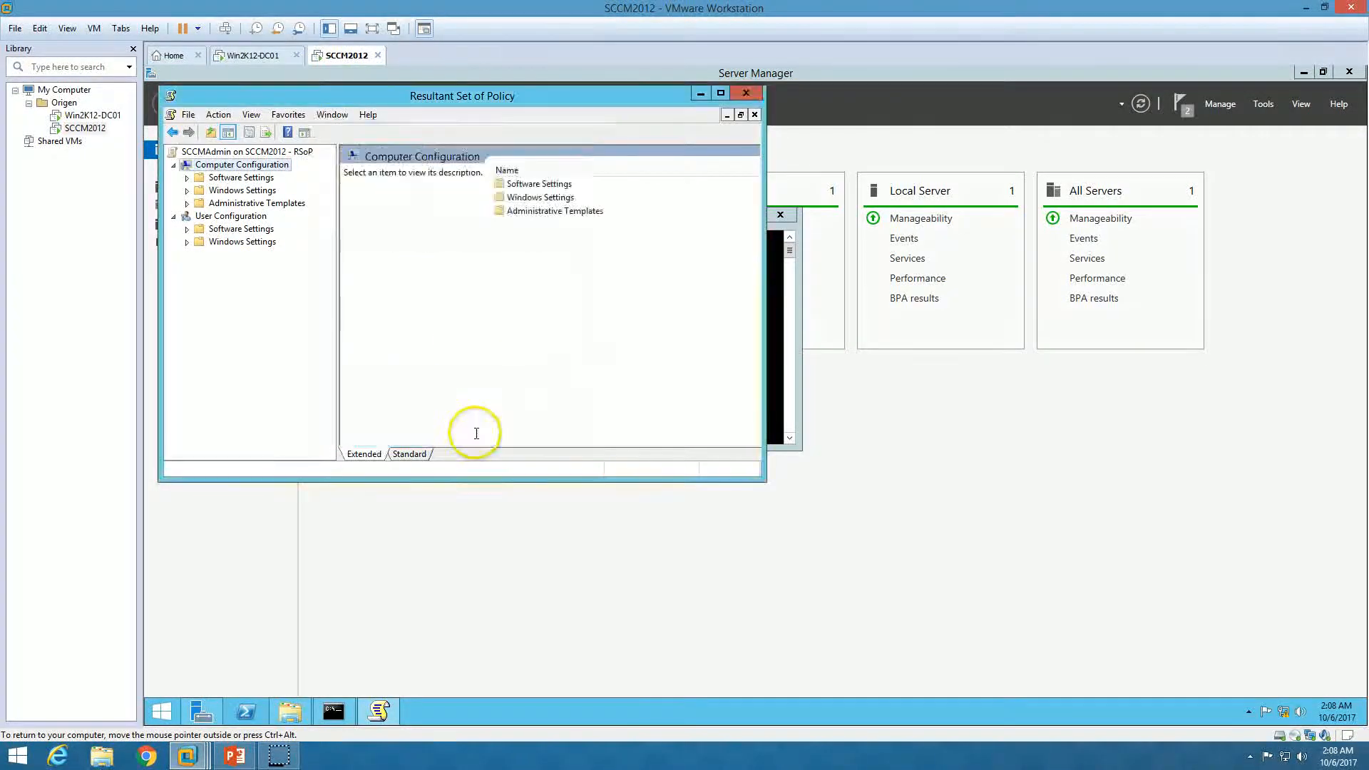
click(746, 92)
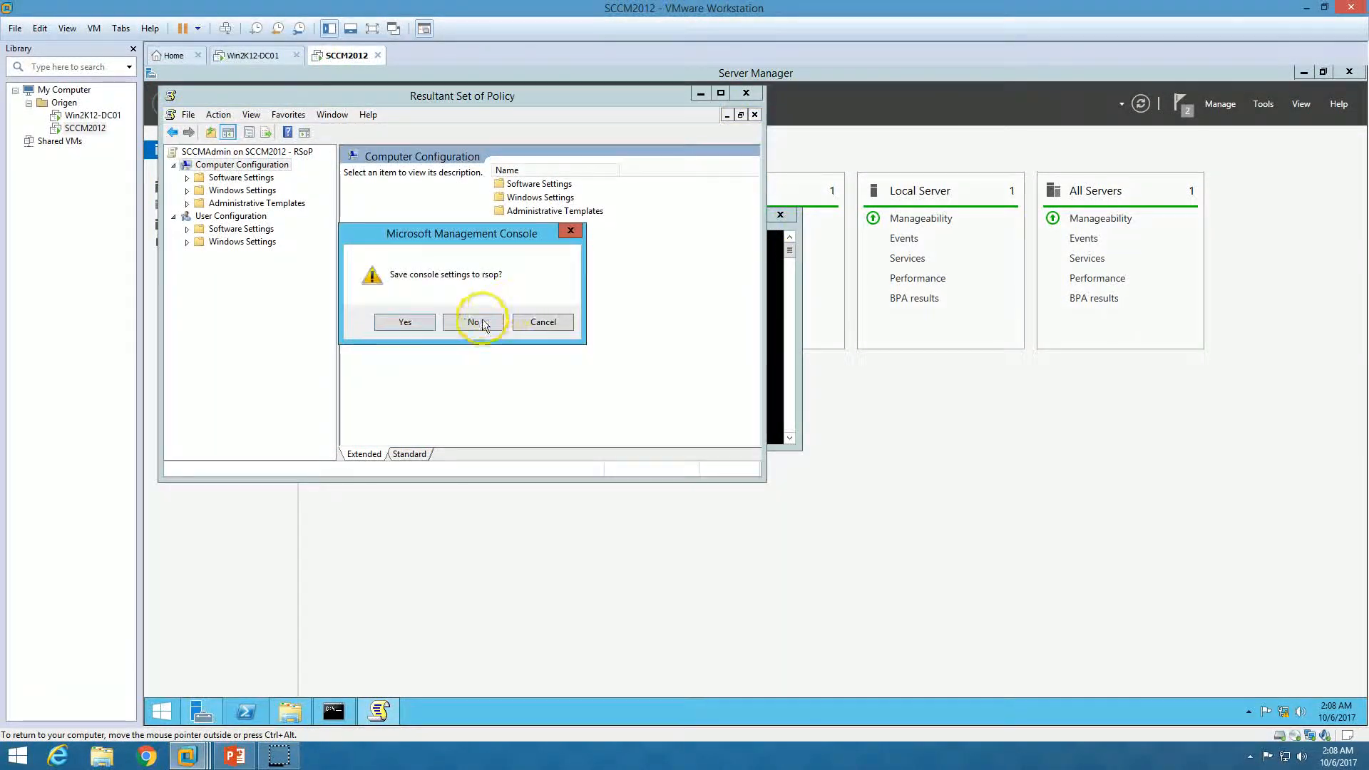
click(474, 321)
click(768, 218)
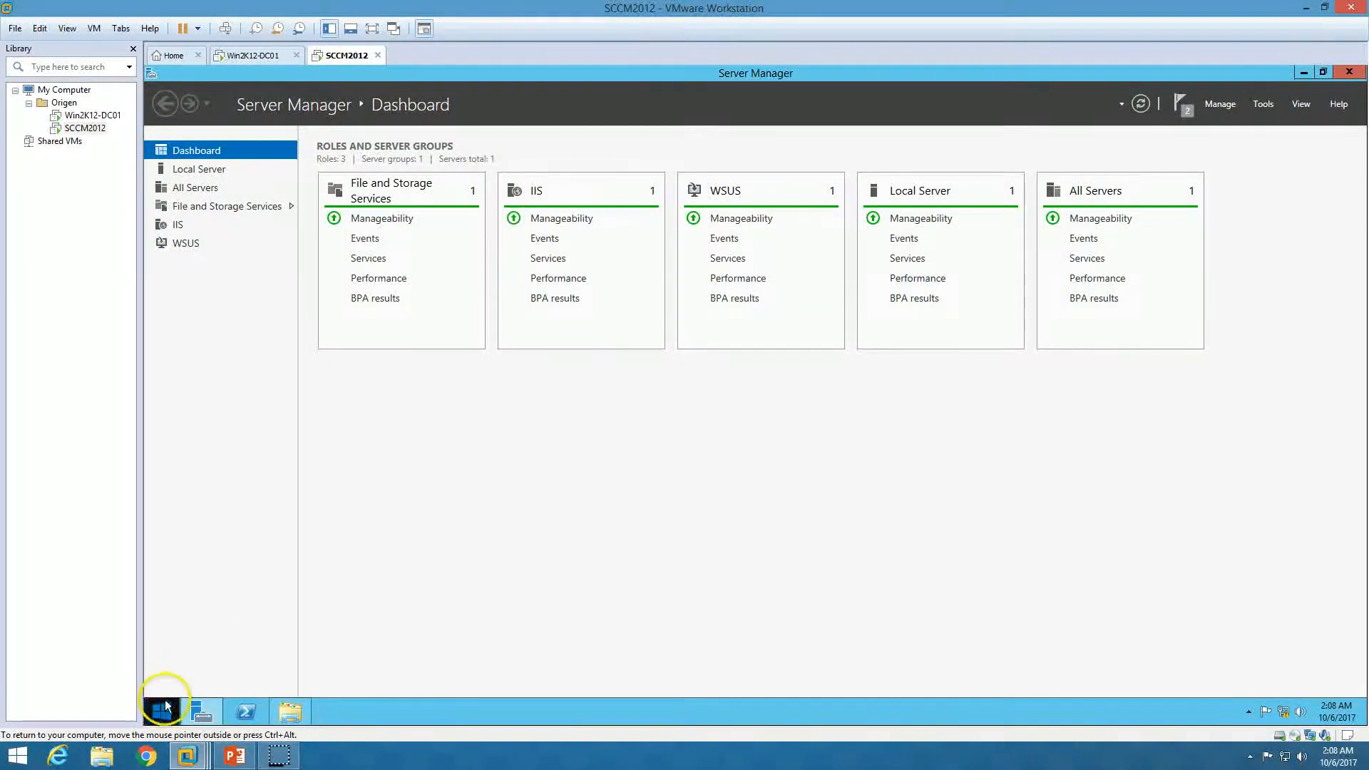
Restart the SCCM2012 virtual machine from the Start screen's power menu, confirming with Continue
click(162, 712)
click(1279, 123)
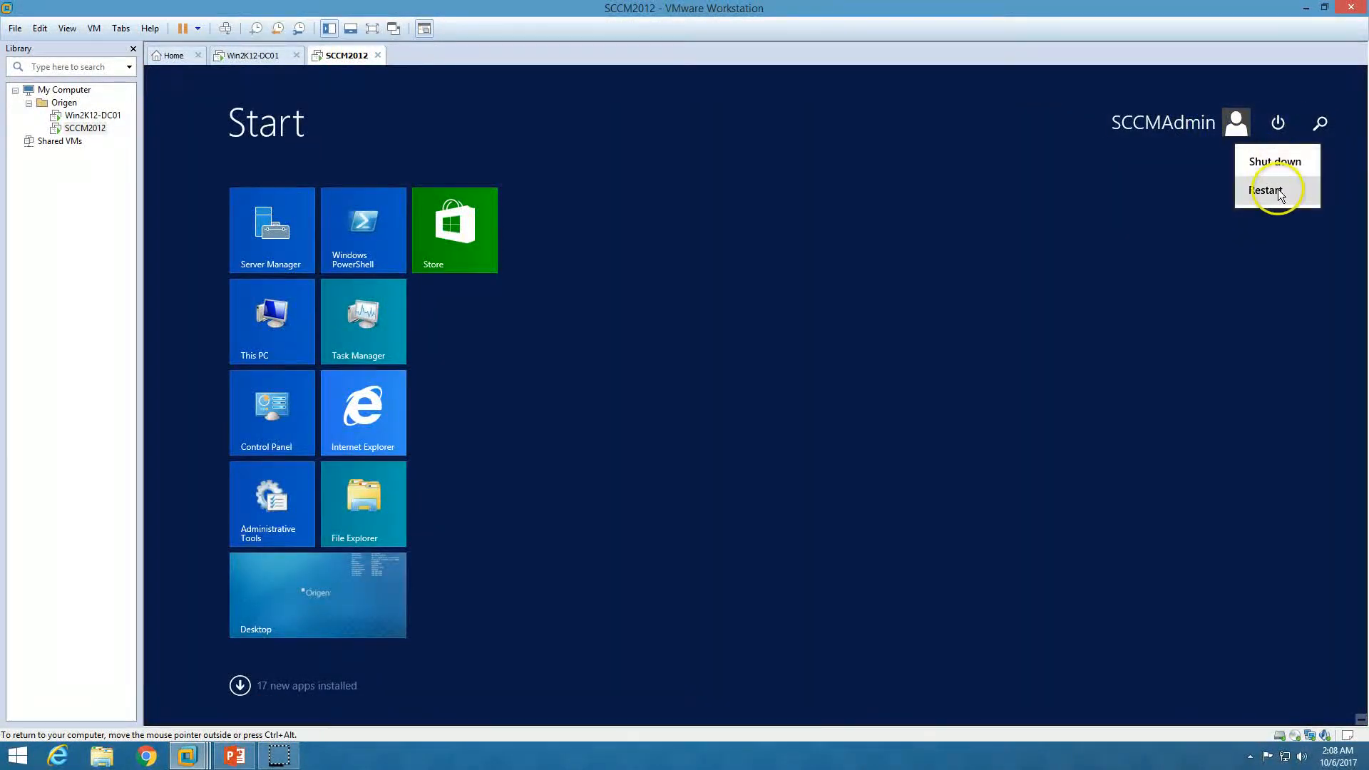
click(1277, 190)
click(1297, 238)
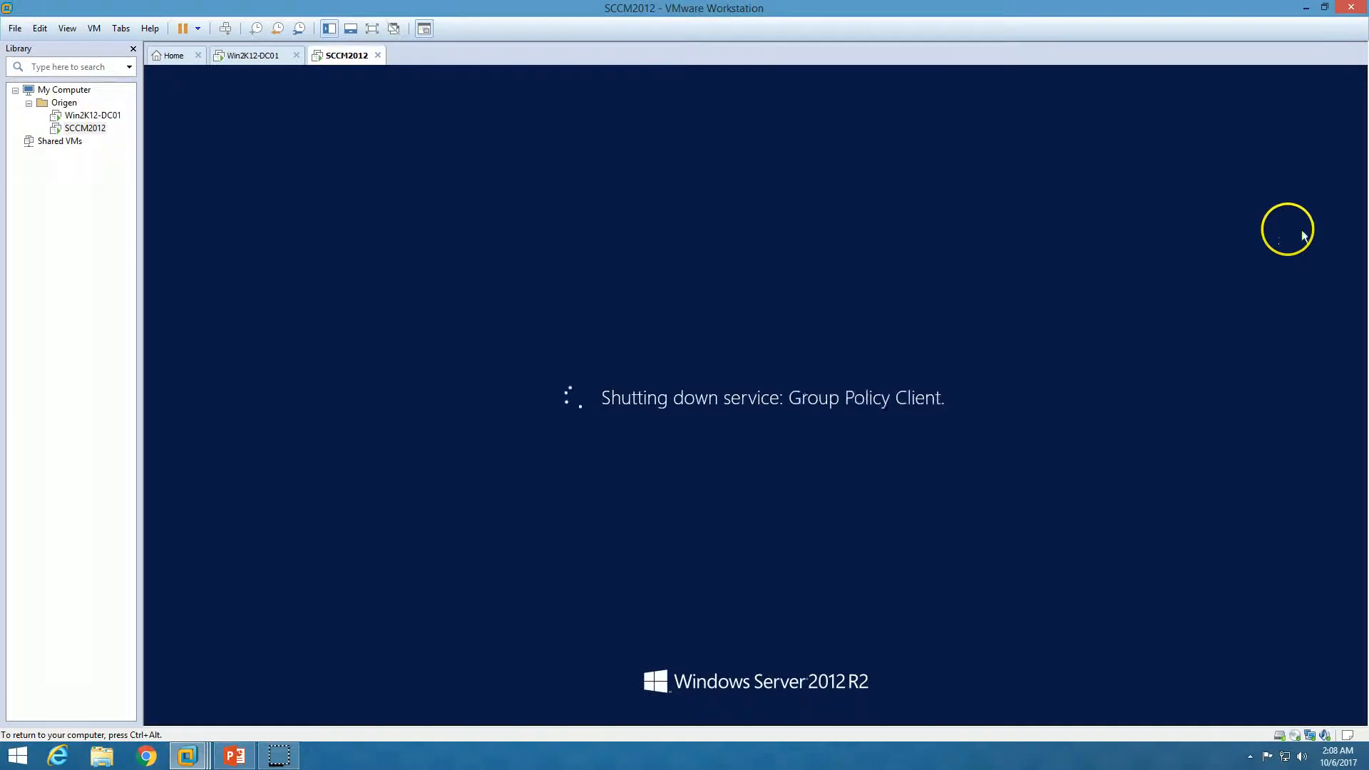
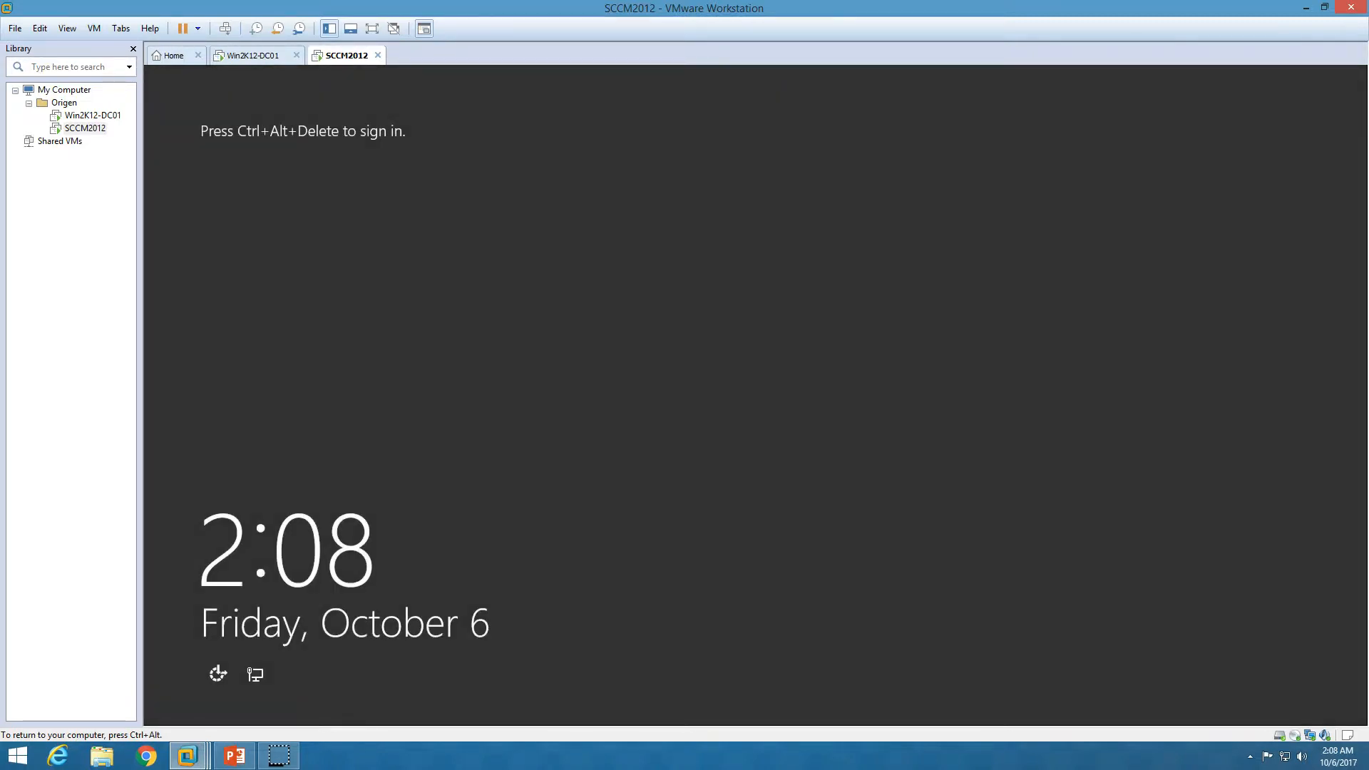
Sign in to the SCCM2012 VM as the domain administrator using Send Ctrl+Alt+Del and the password
click(225, 28)
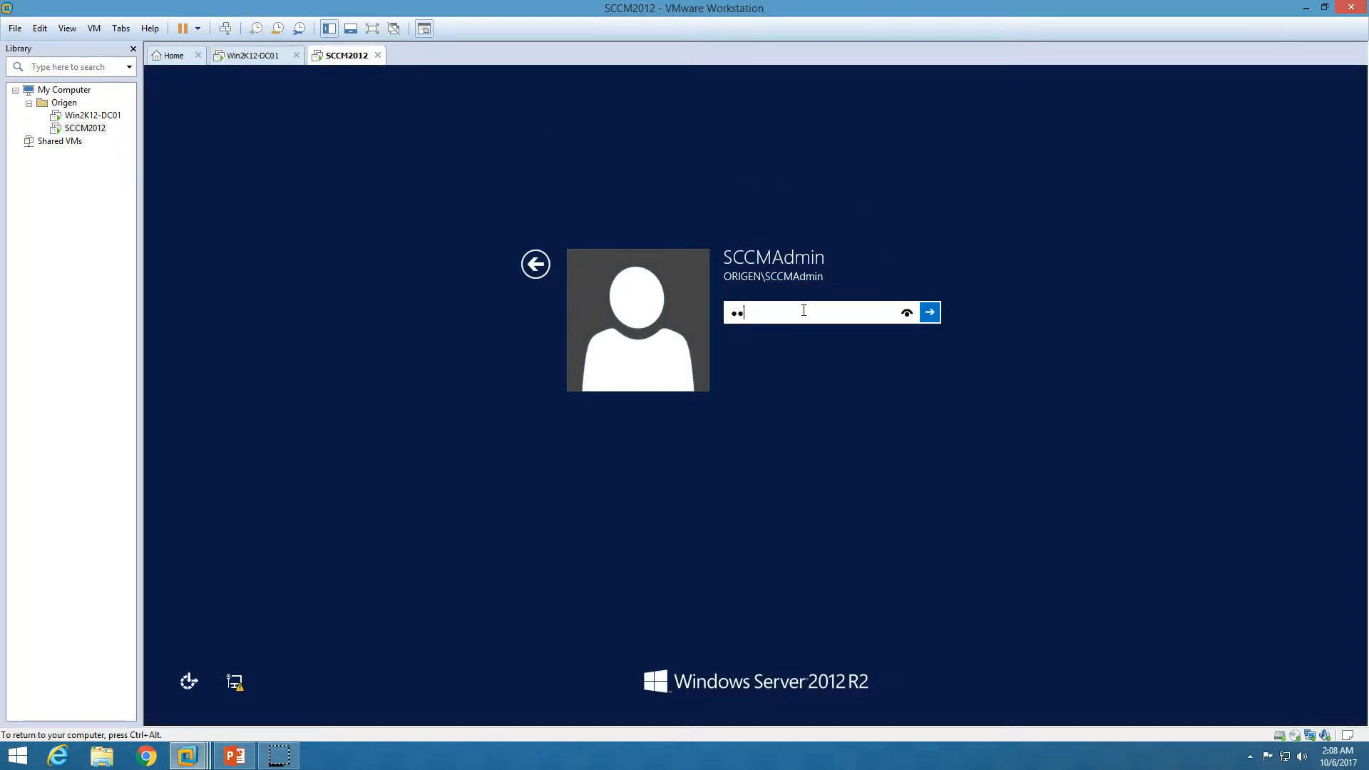
key(Return)
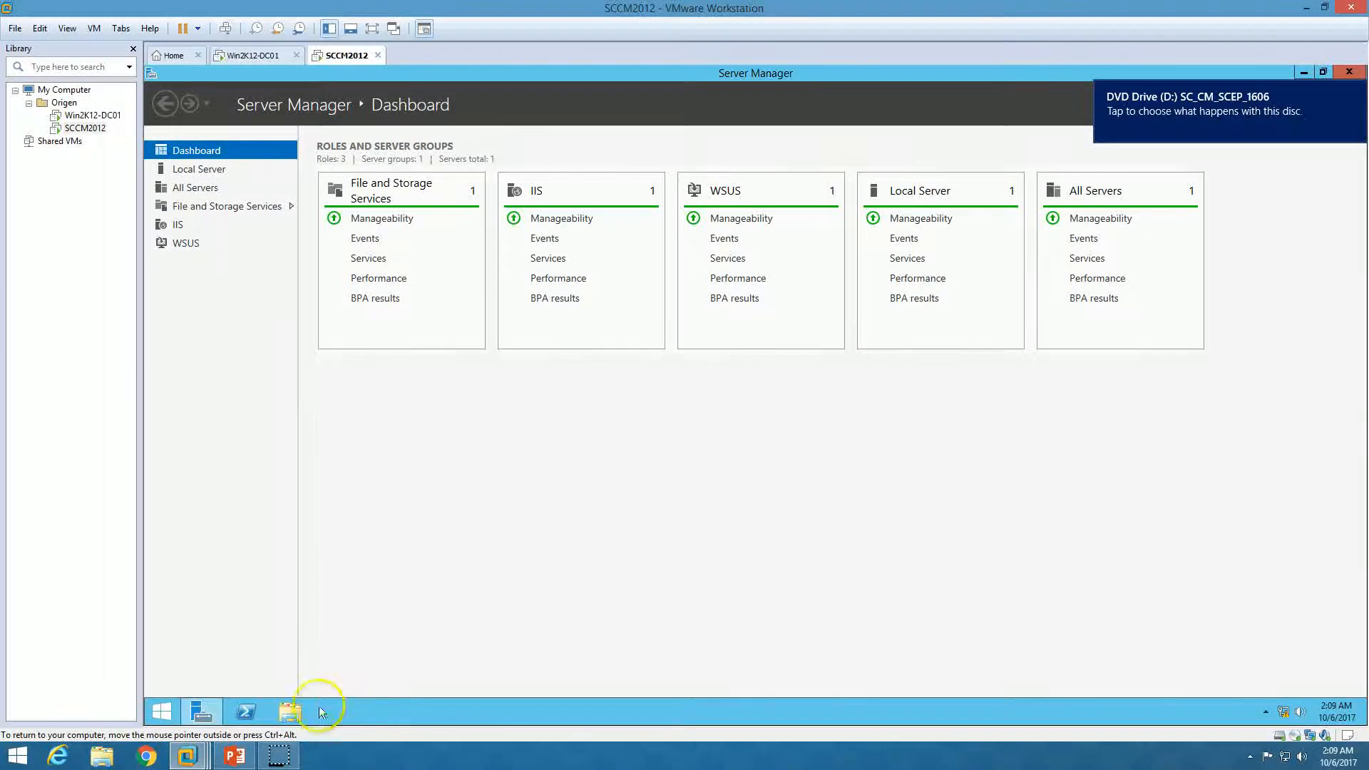
Open the DVD drive and run the splash setup file with HTML Application host
click(290, 710)
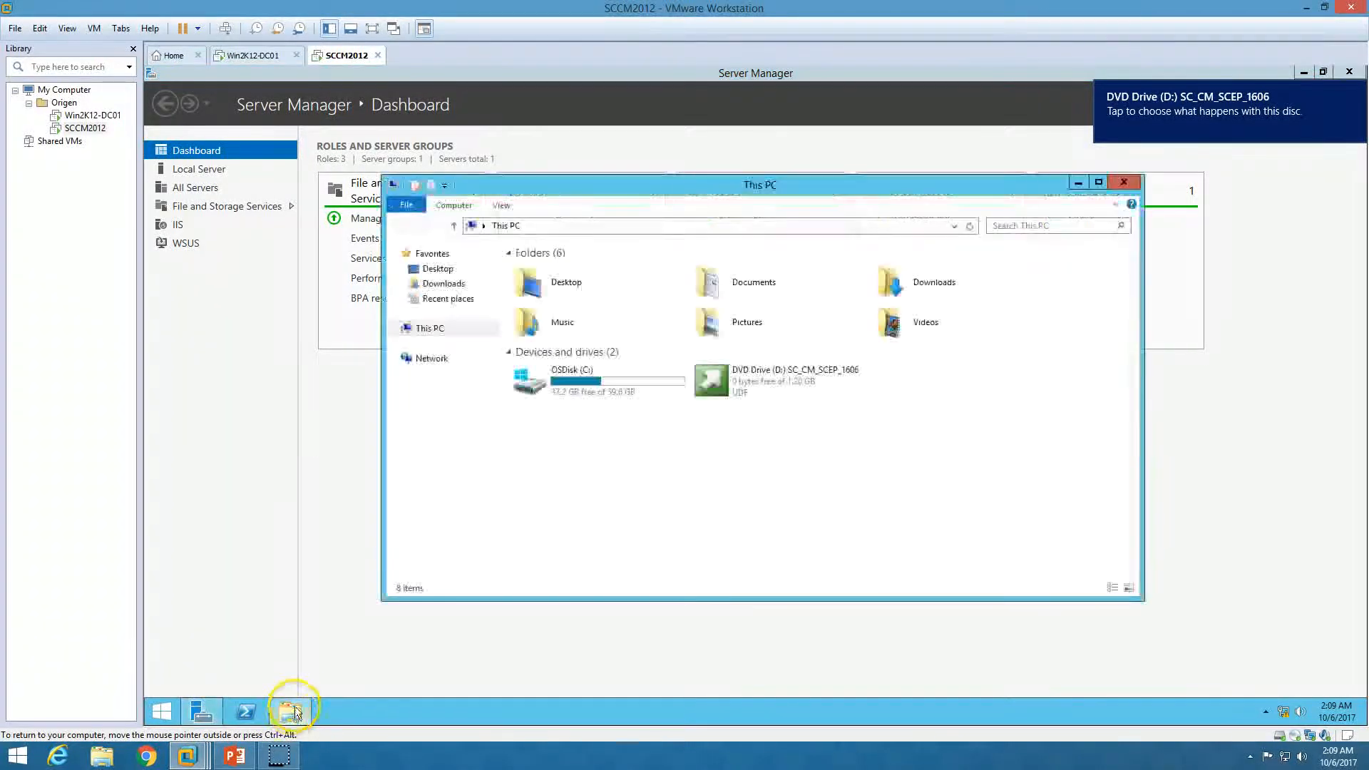
right_click(804, 382)
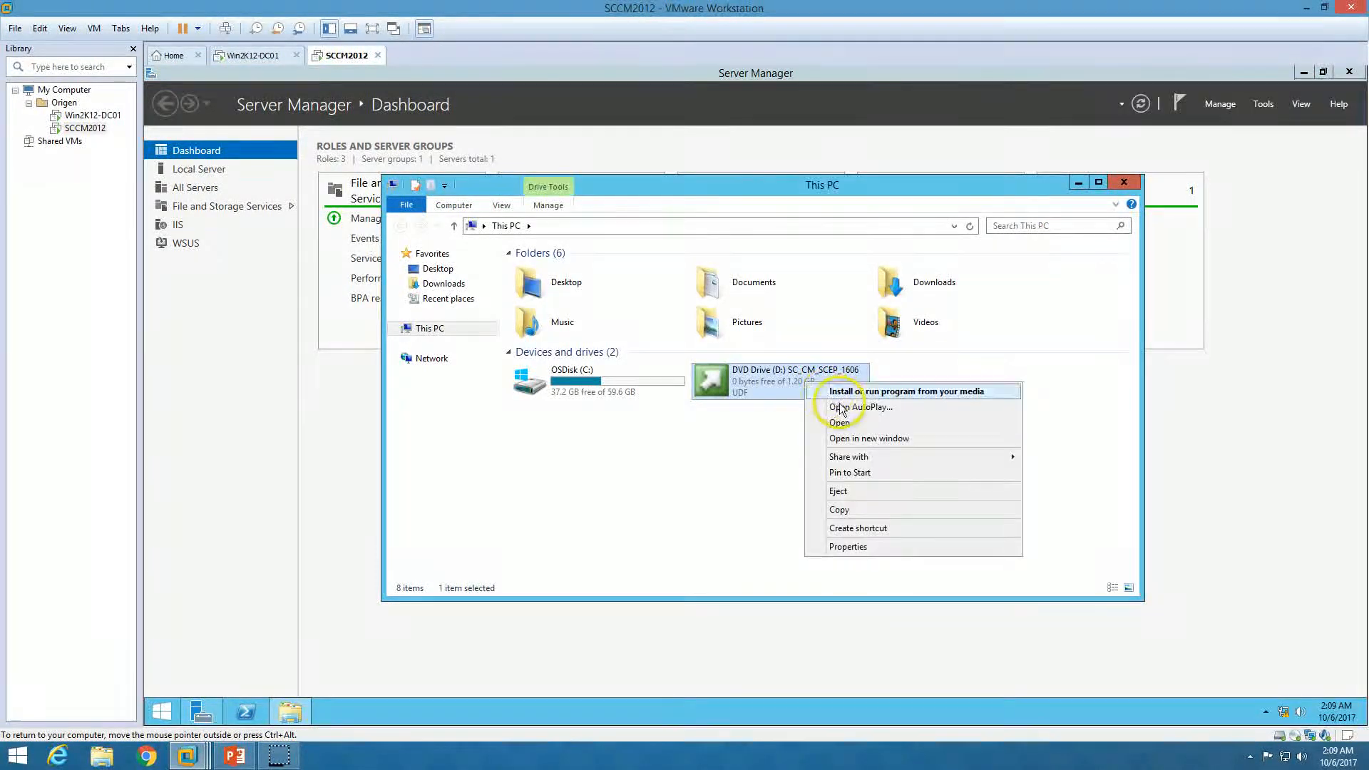
click(845, 420)
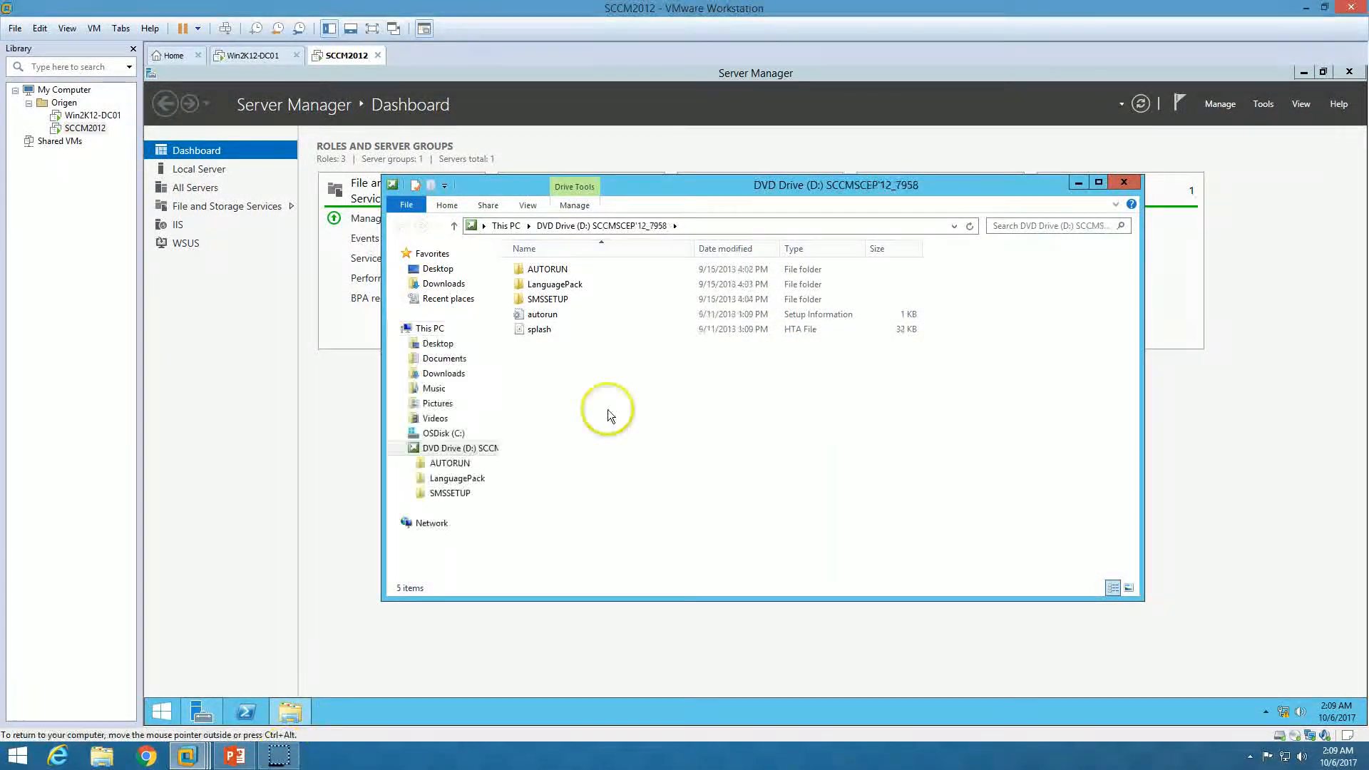
double_click(540, 330)
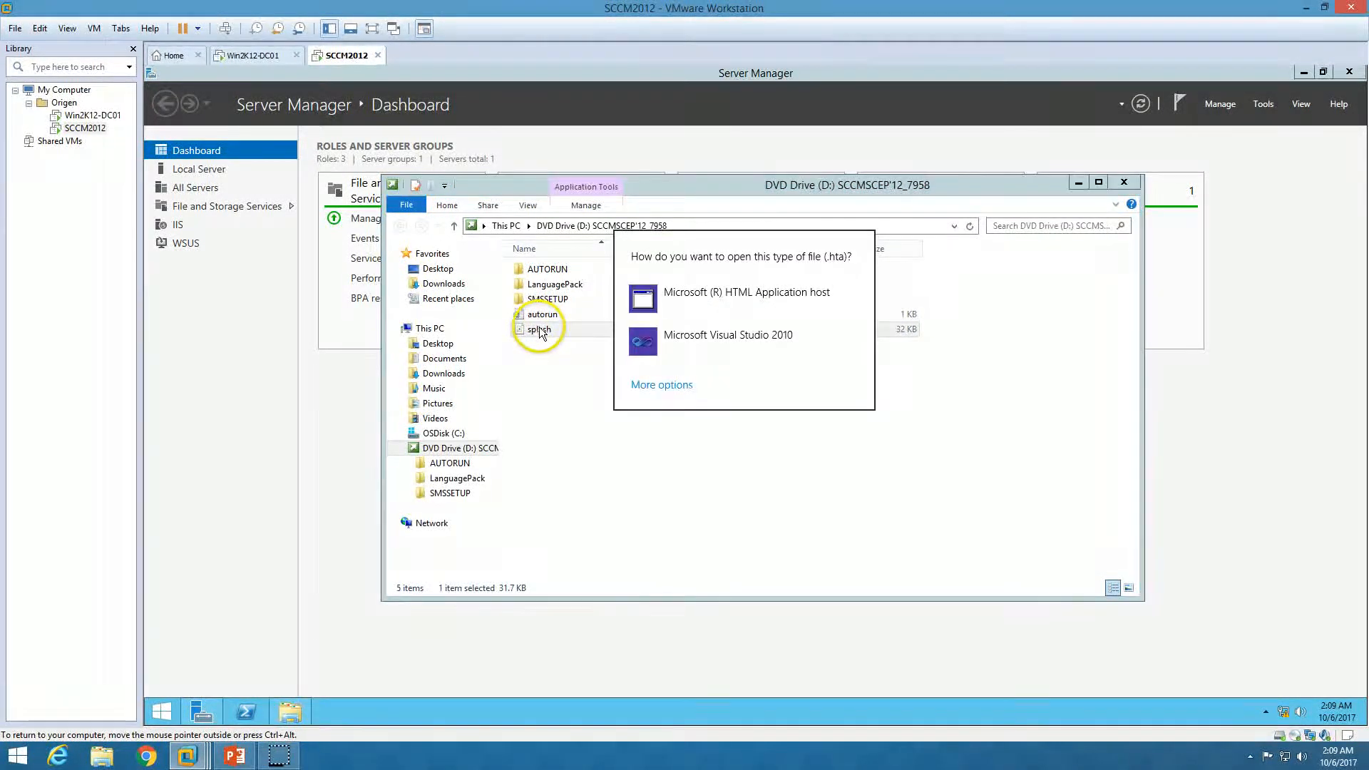
click(642, 377)
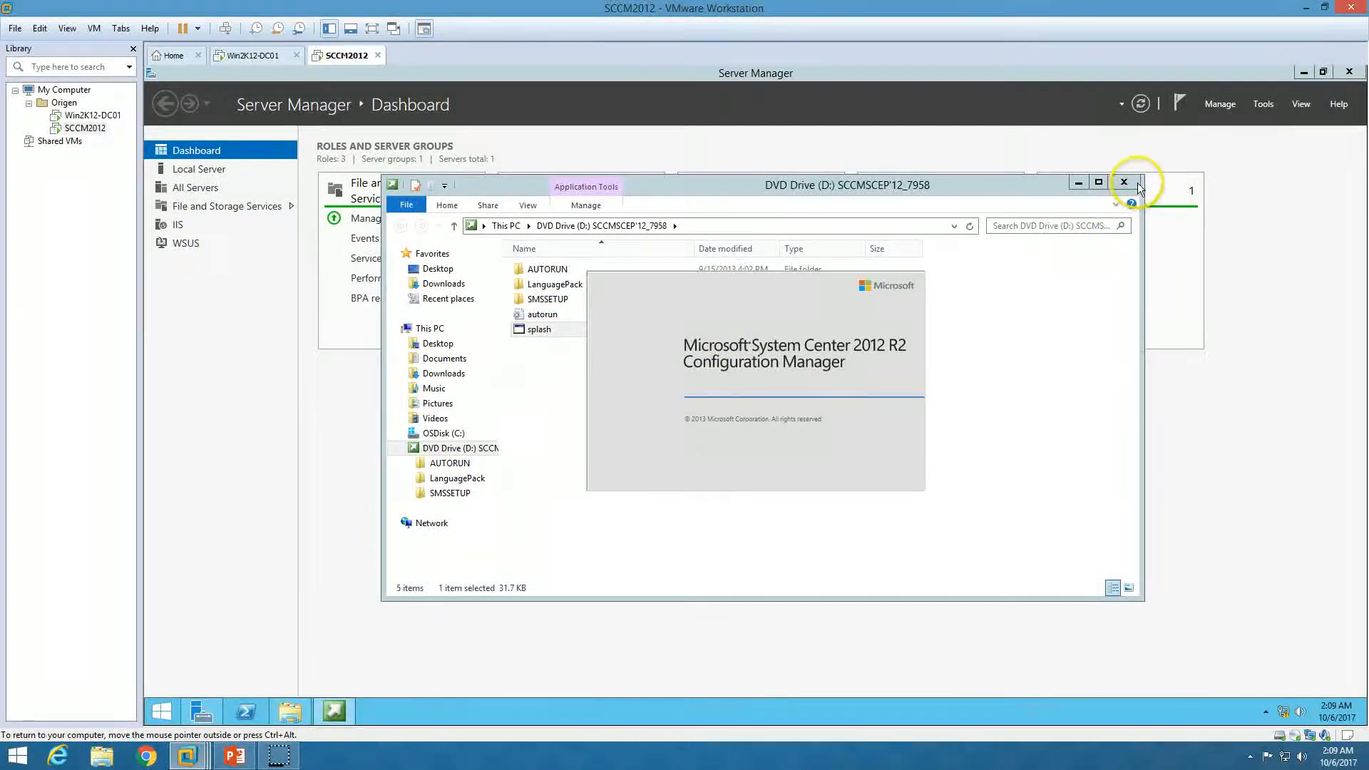
click(1133, 184)
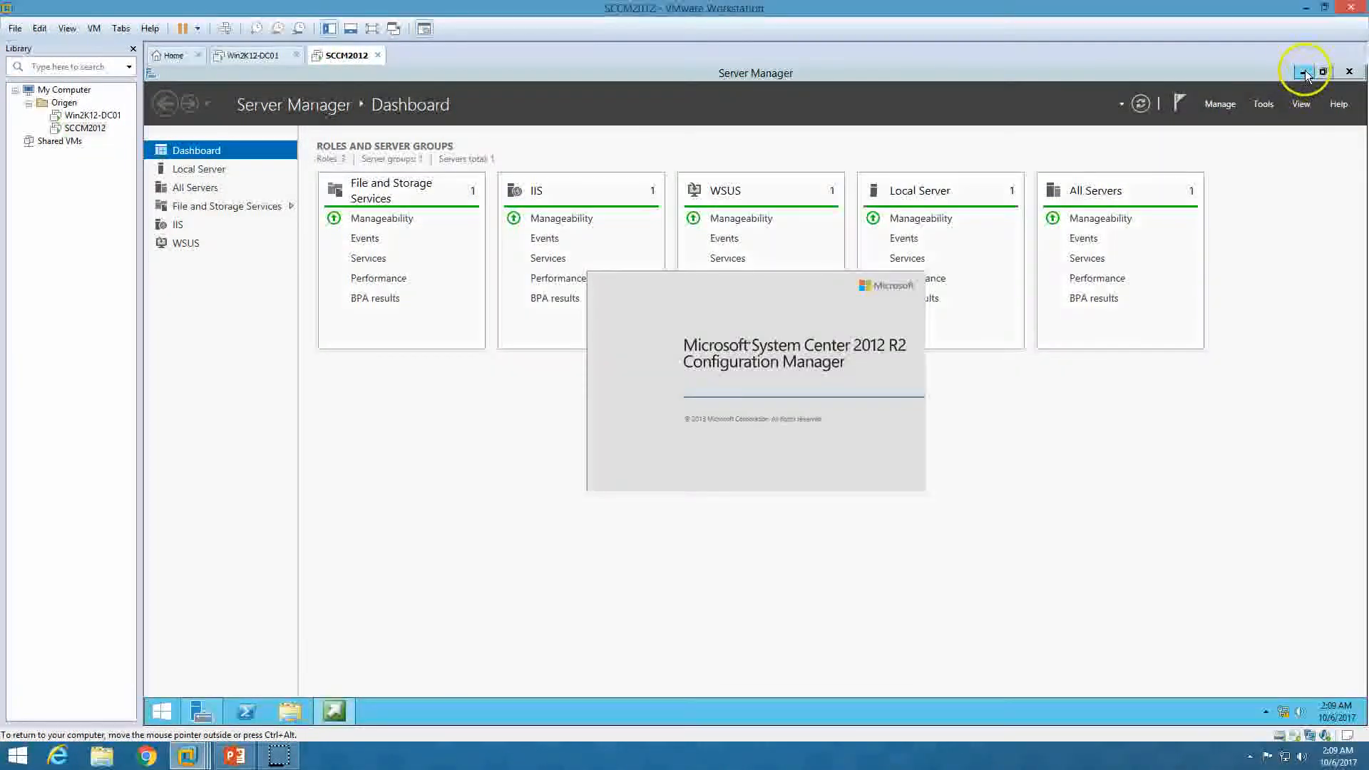
Start the Configuration Manager install from the splash launcher, approving the UAC prompt
click(1304, 72)
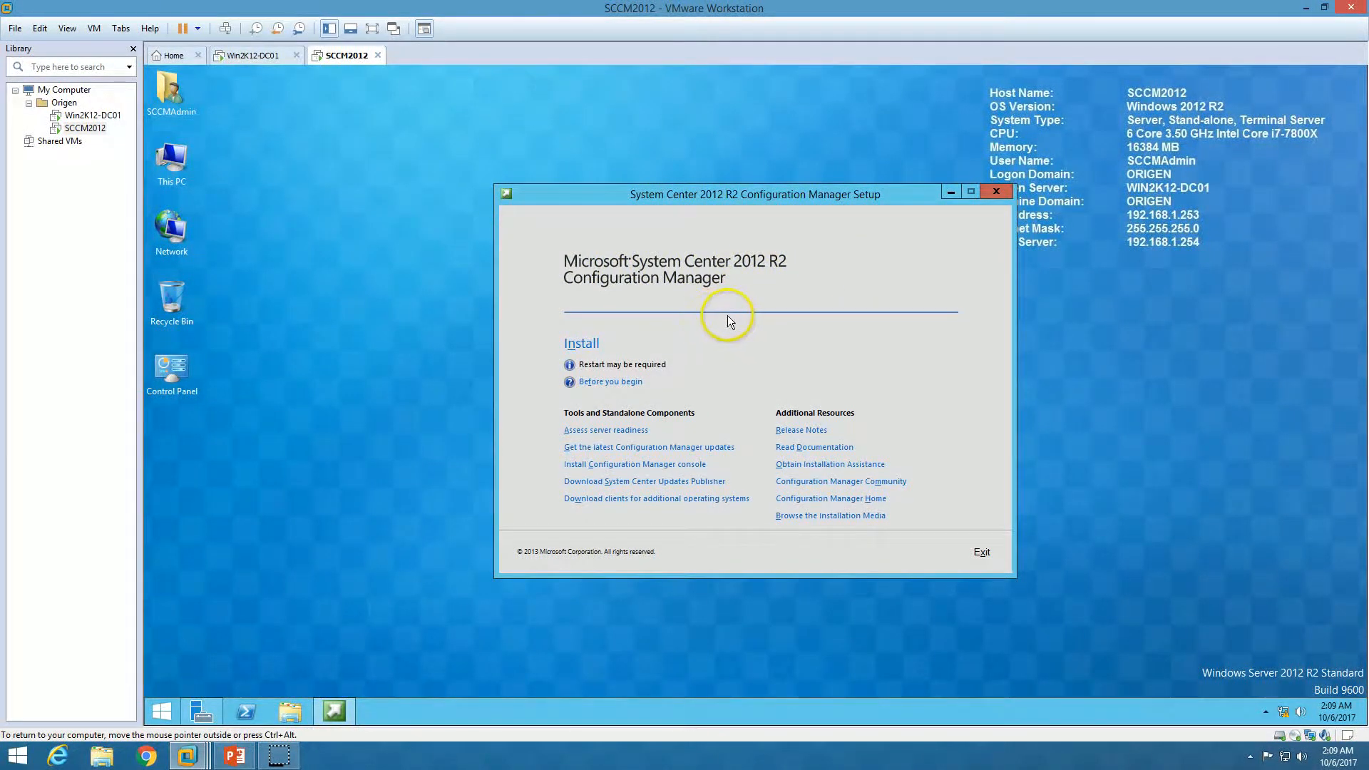
click(582, 345)
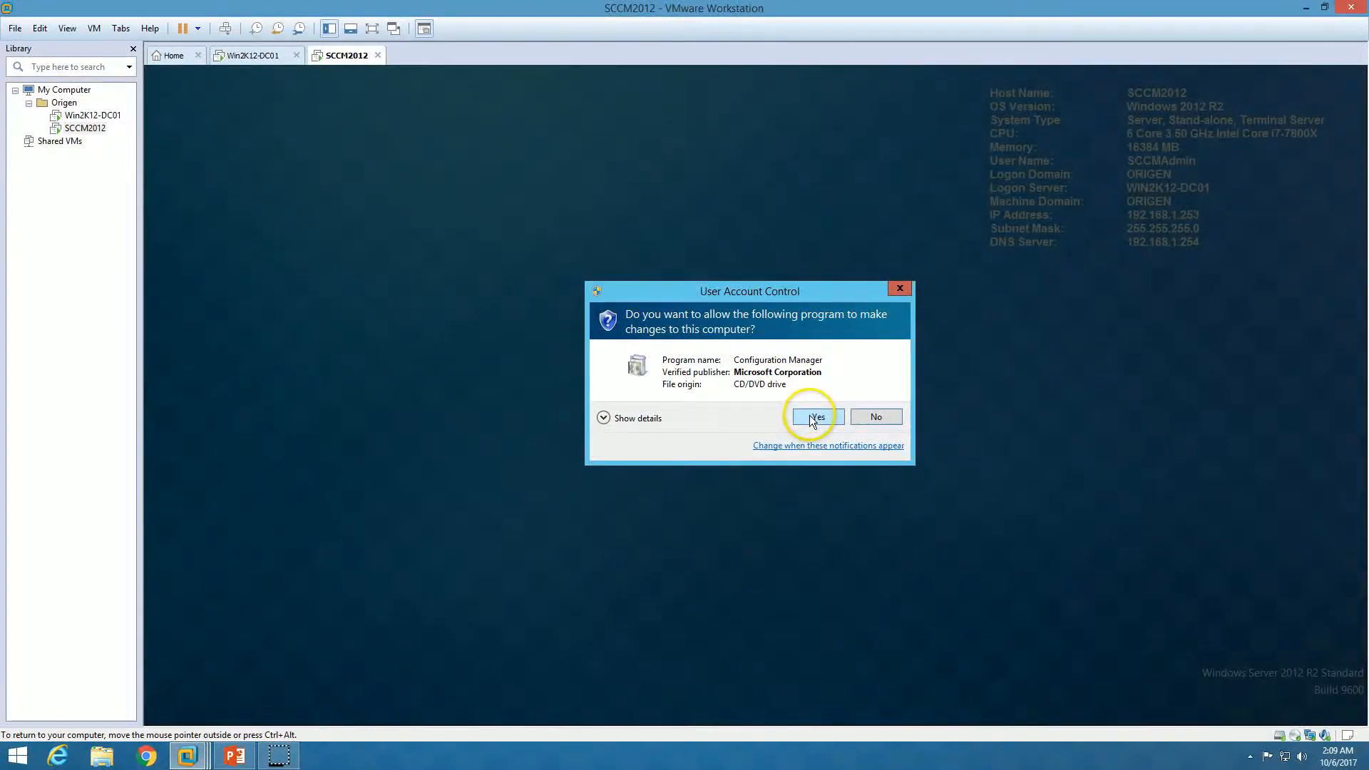
click(813, 418)
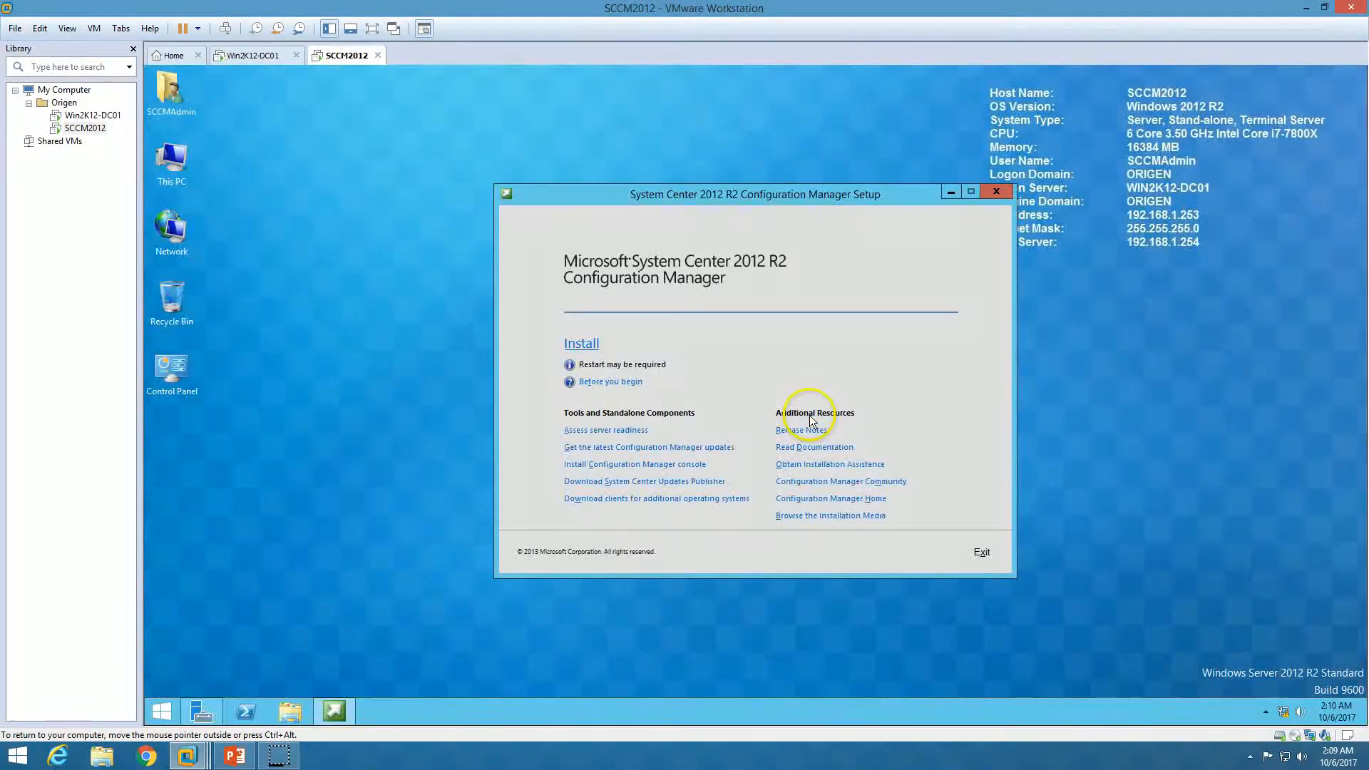
click(953, 194)
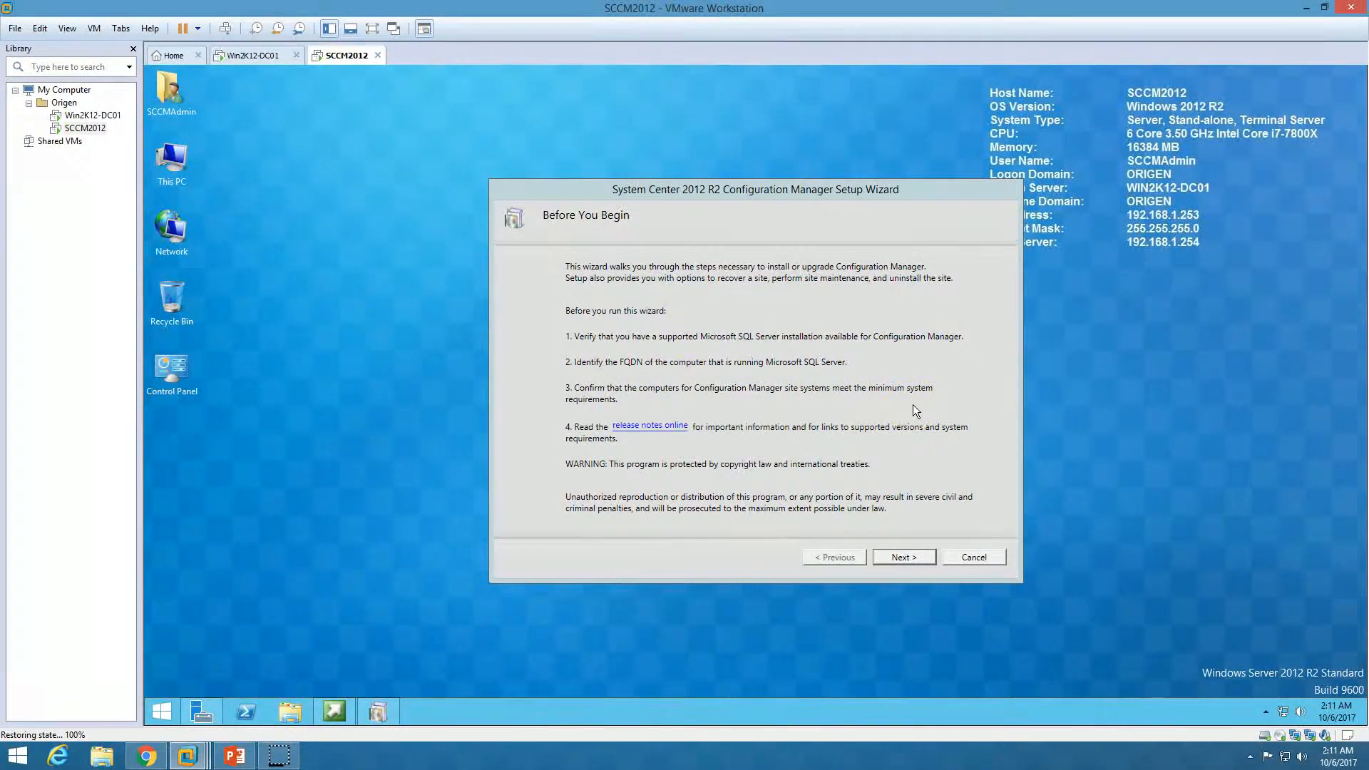
Choose to install a Configuration Manager primary site
click(911, 558)
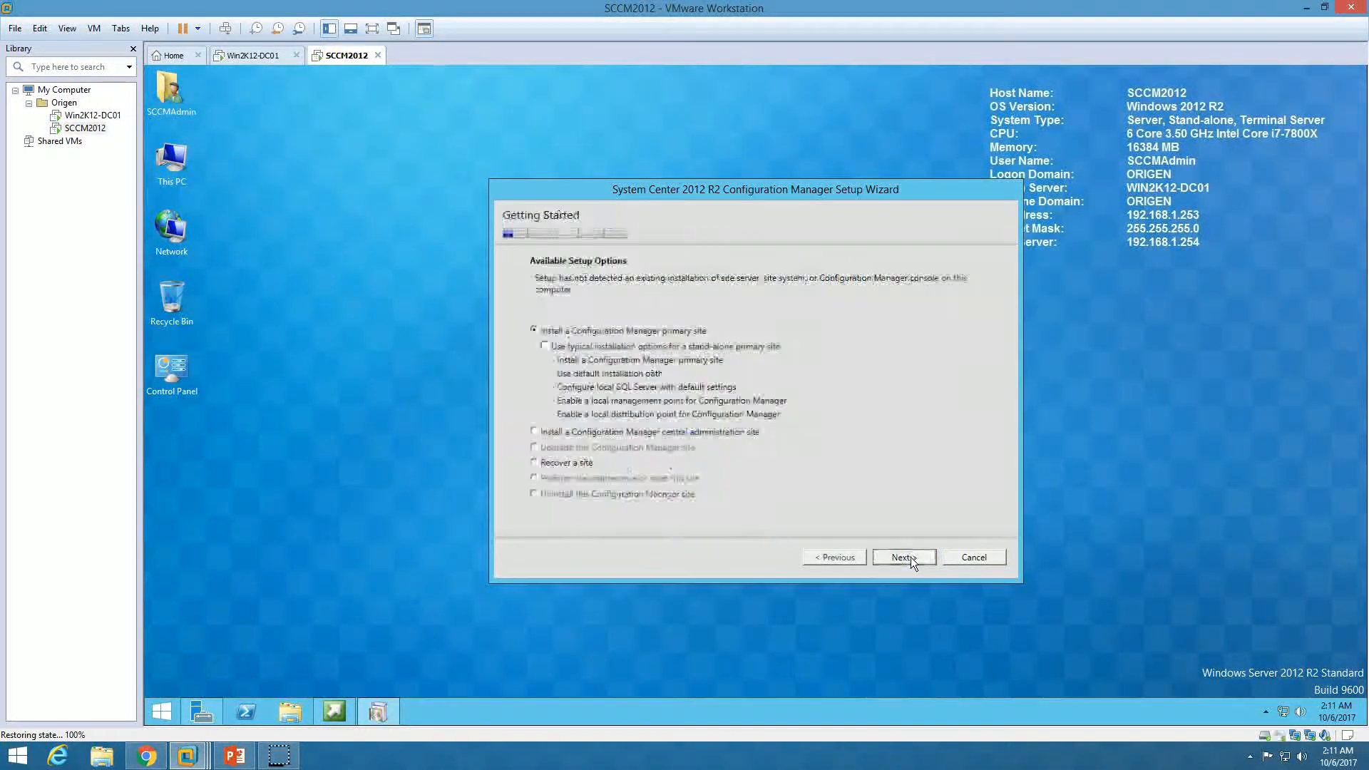
drag(654, 184, 602, 158)
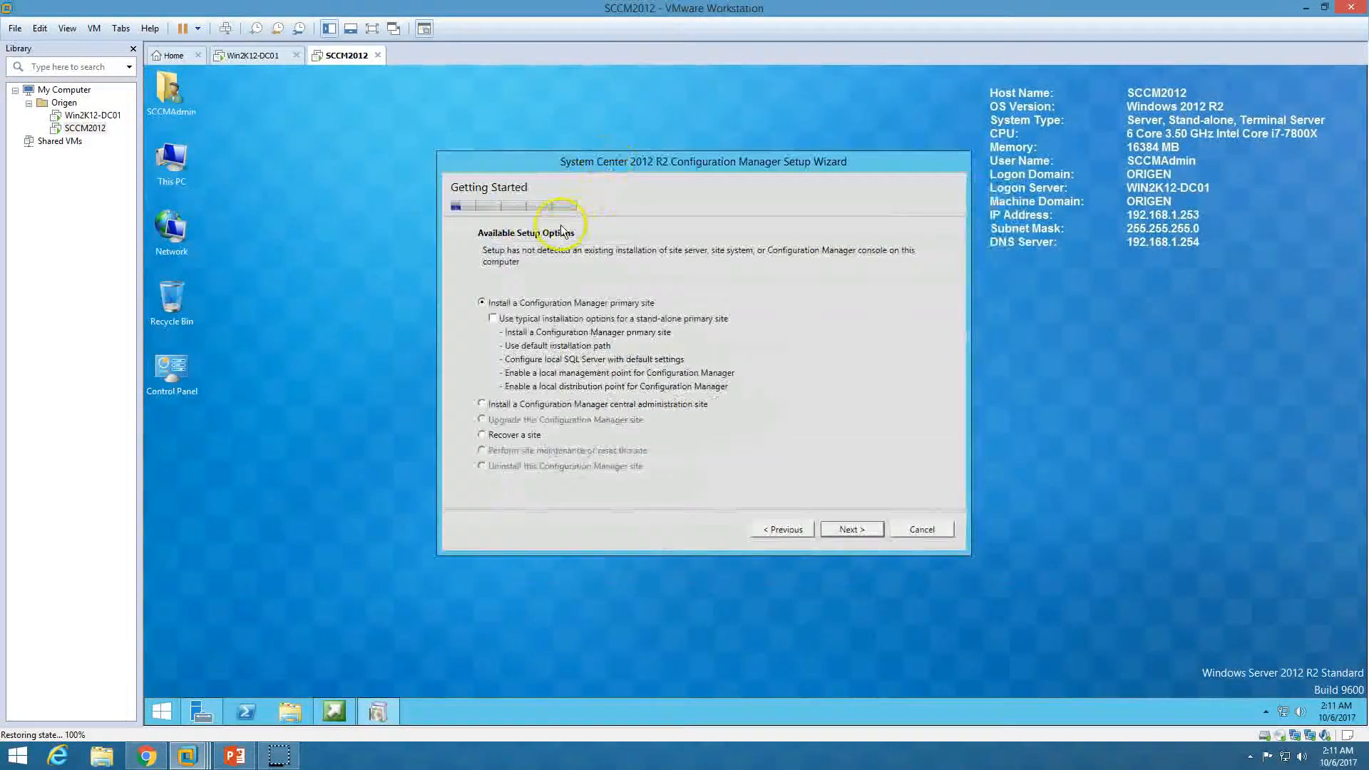
click(508, 404)
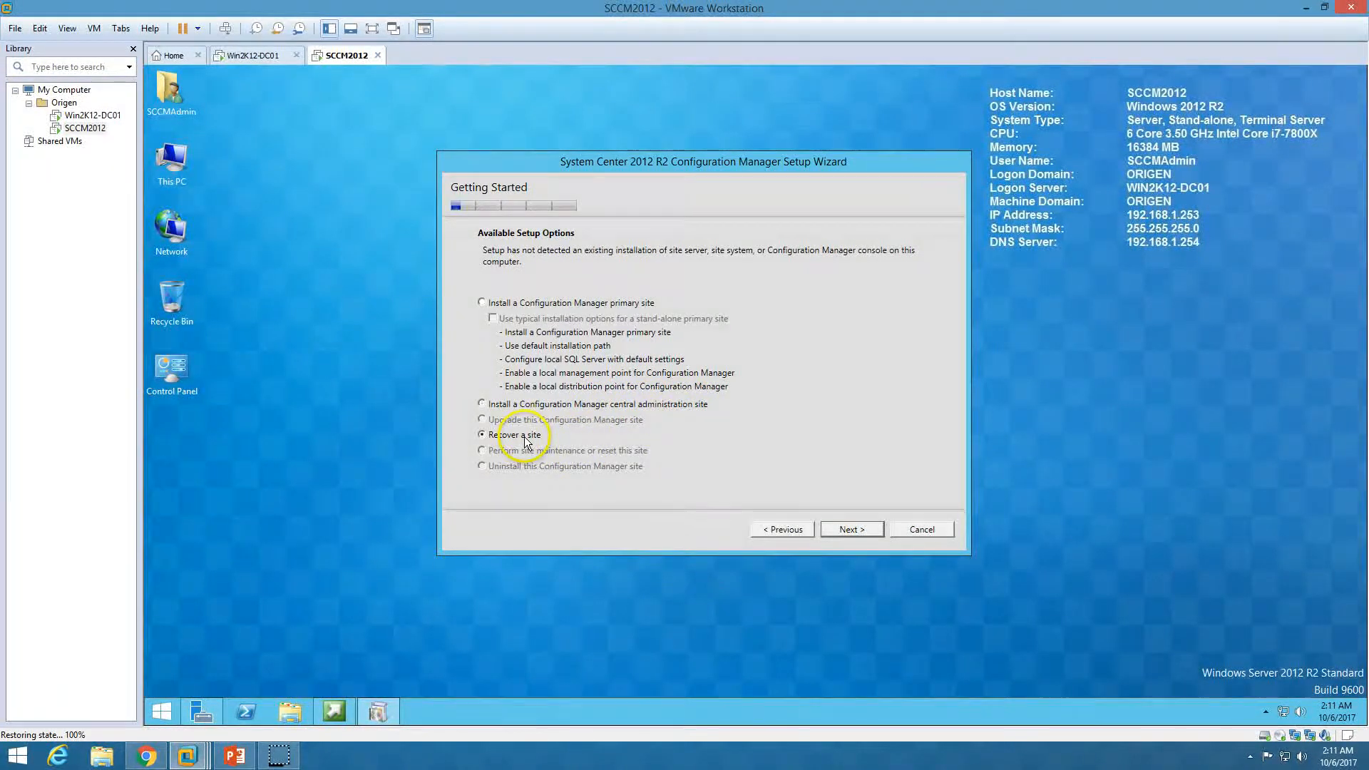
click(564, 304)
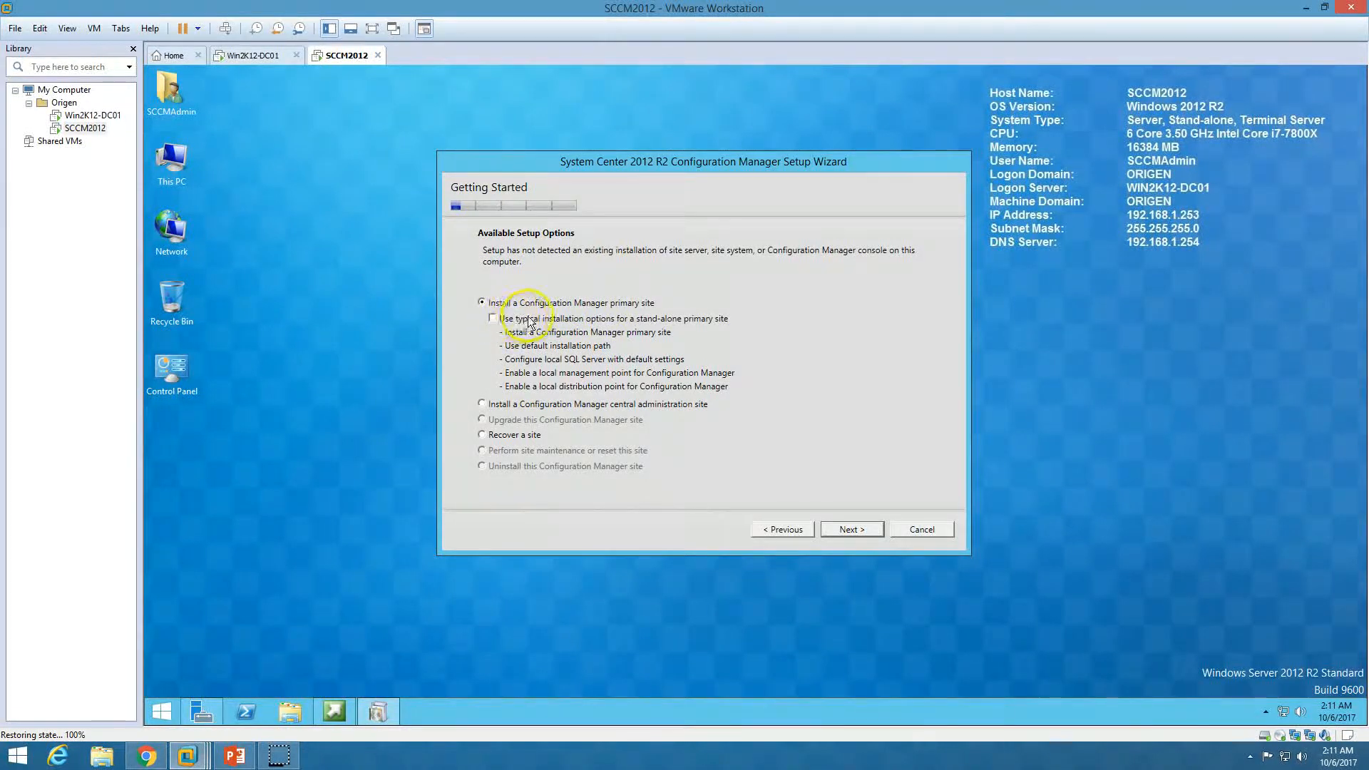
click(847, 529)
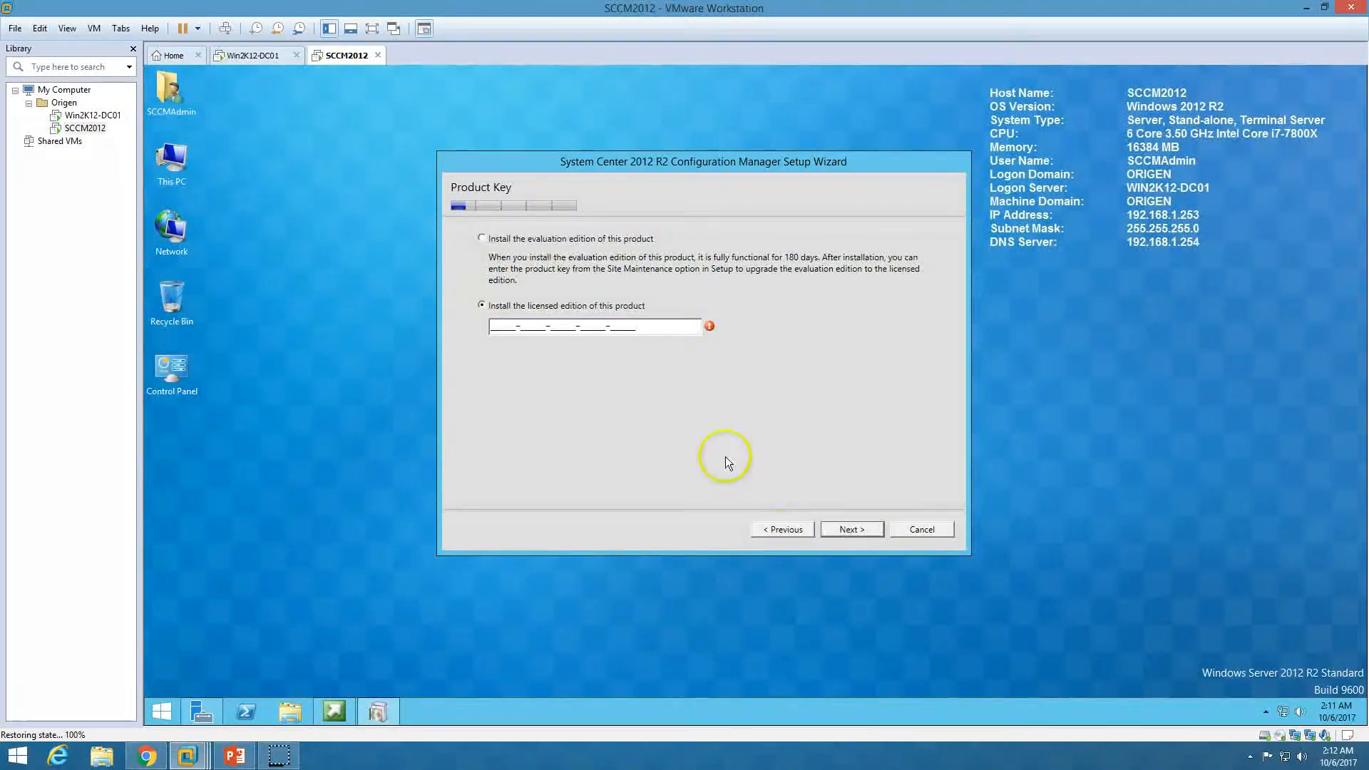
Select the evaluation edition and accept the software license terms
click(517, 241)
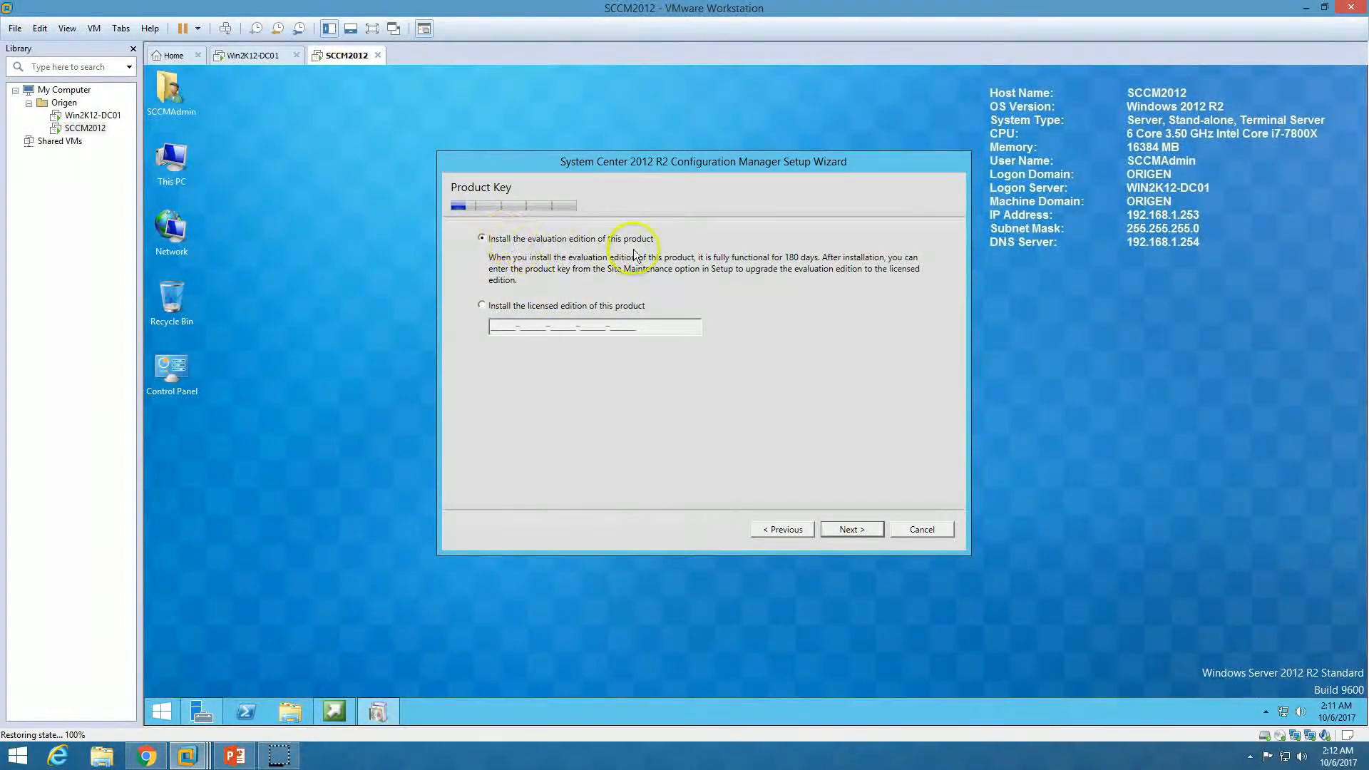
click(872, 529)
click(791, 490)
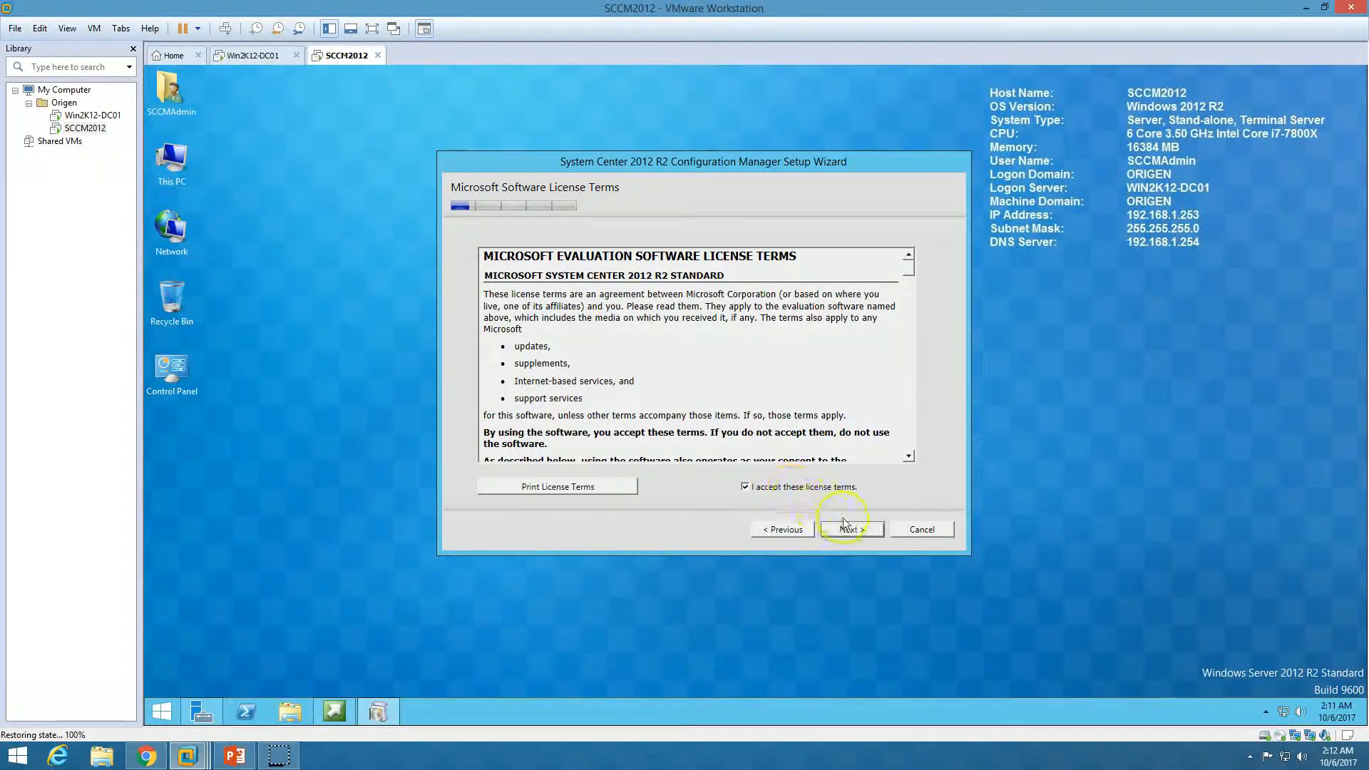
click(858, 540)
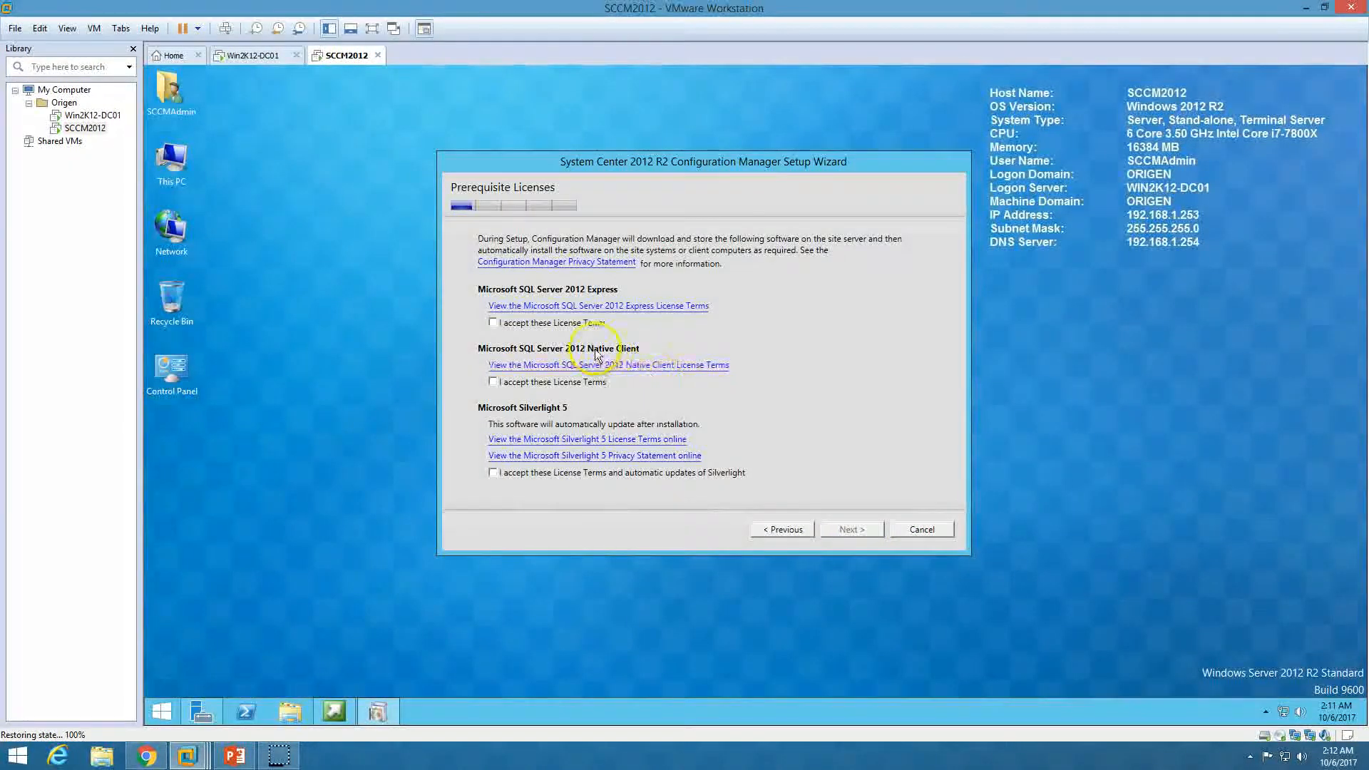
Accept the SQL Server 2012 Express, SQL Native Client and Silverlight prerequisite licenses
click(576, 325)
click(563, 383)
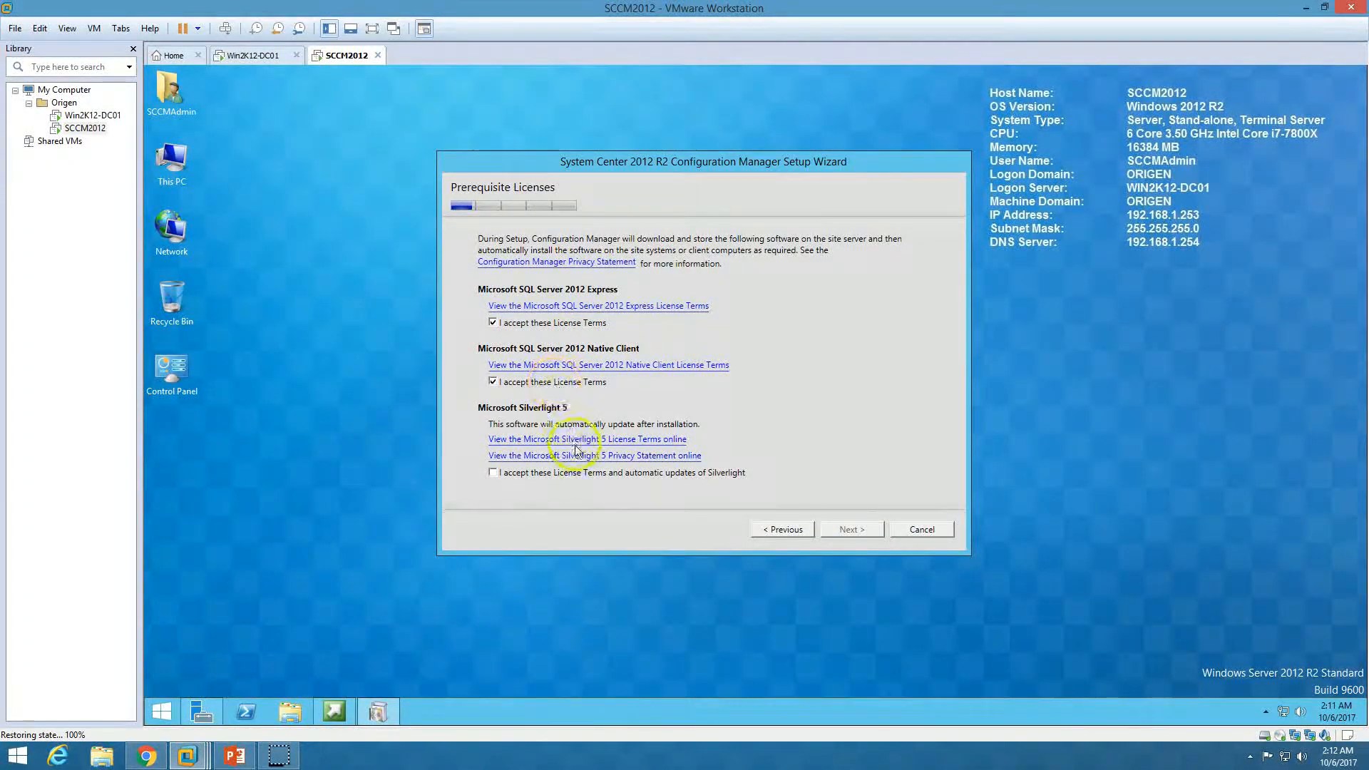
click(494, 473)
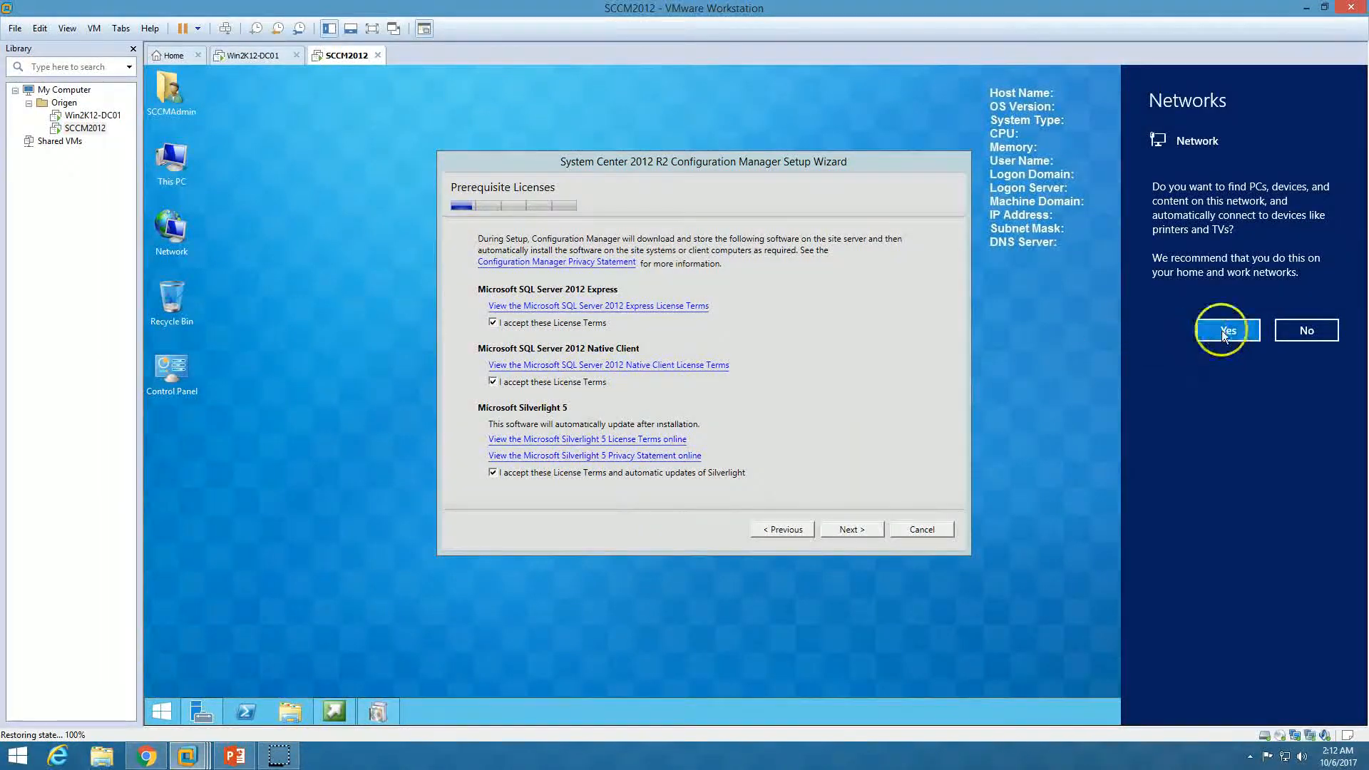
click(1224, 328)
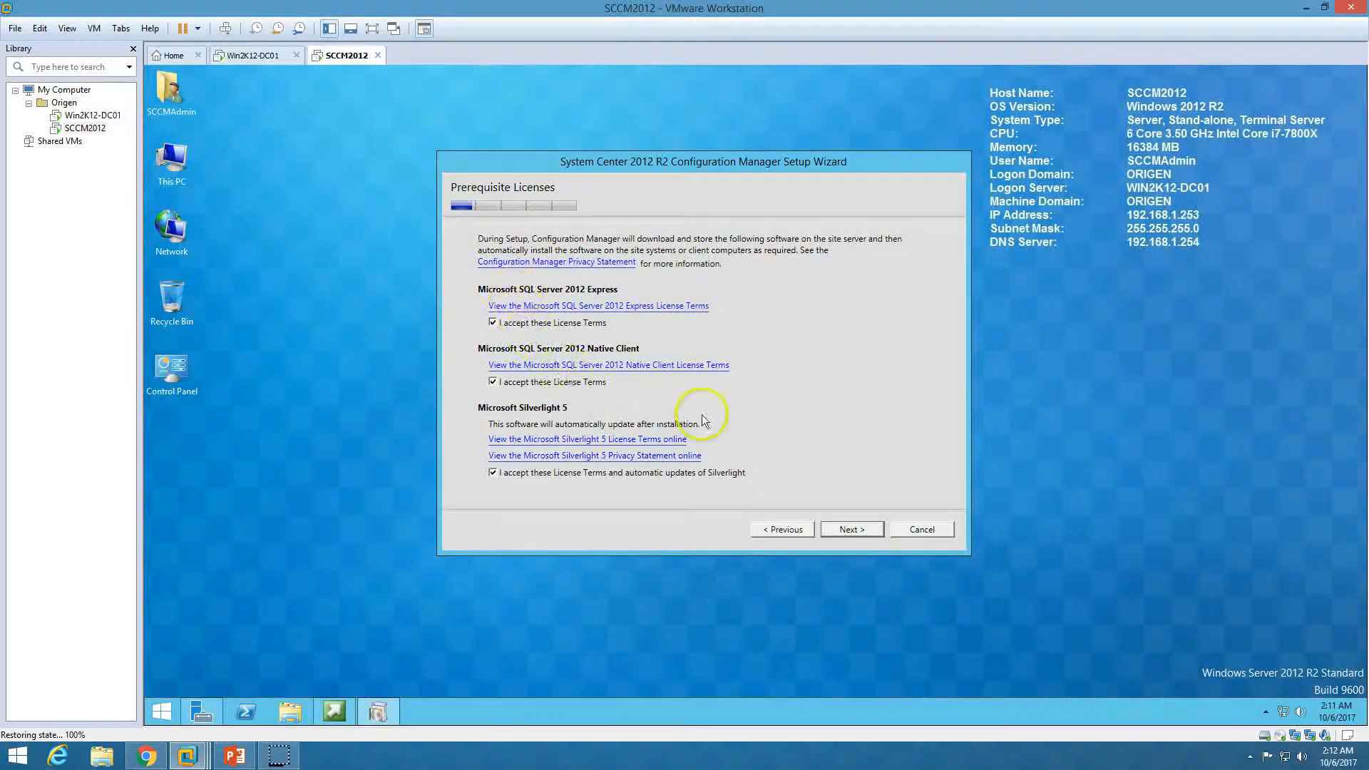
click(853, 532)
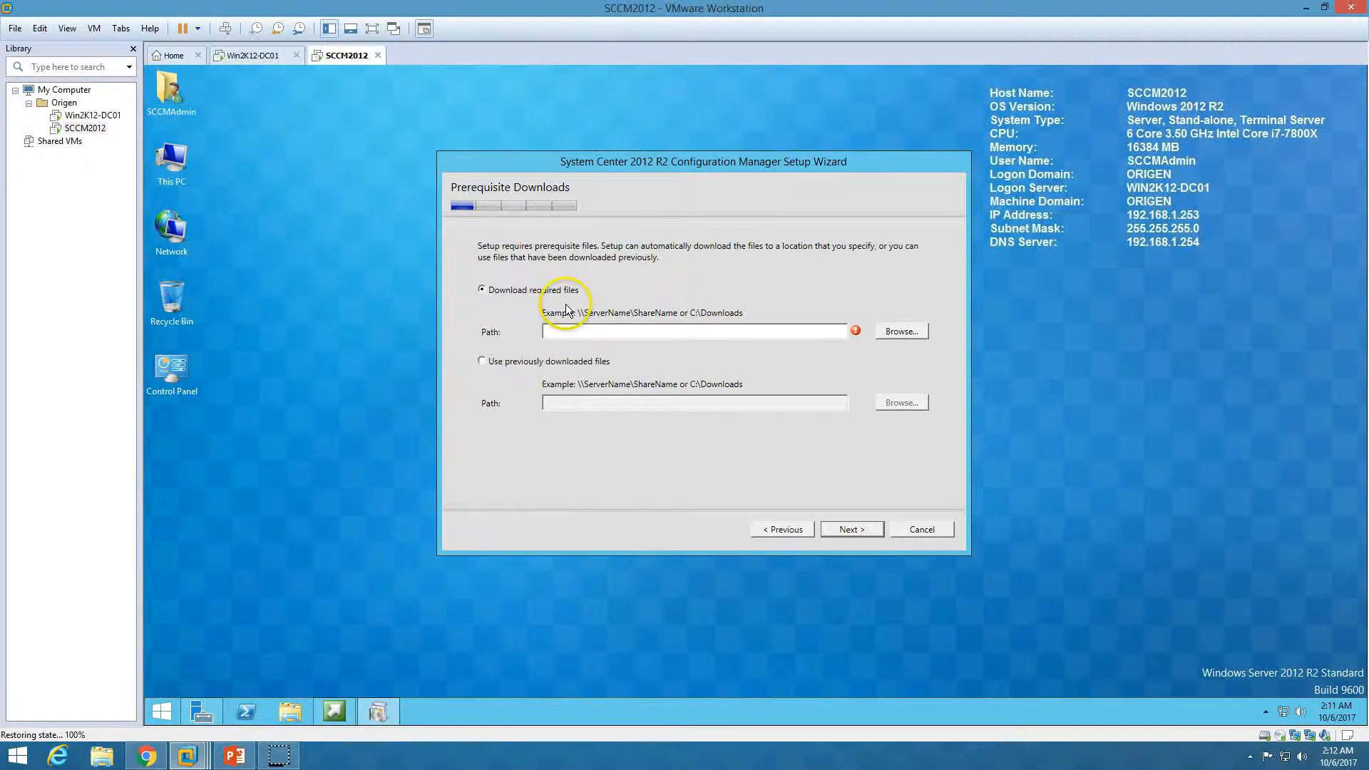
Set a new C:\SCCM-PreReq folder as the download location and start the prerequisite download
click(550, 335)
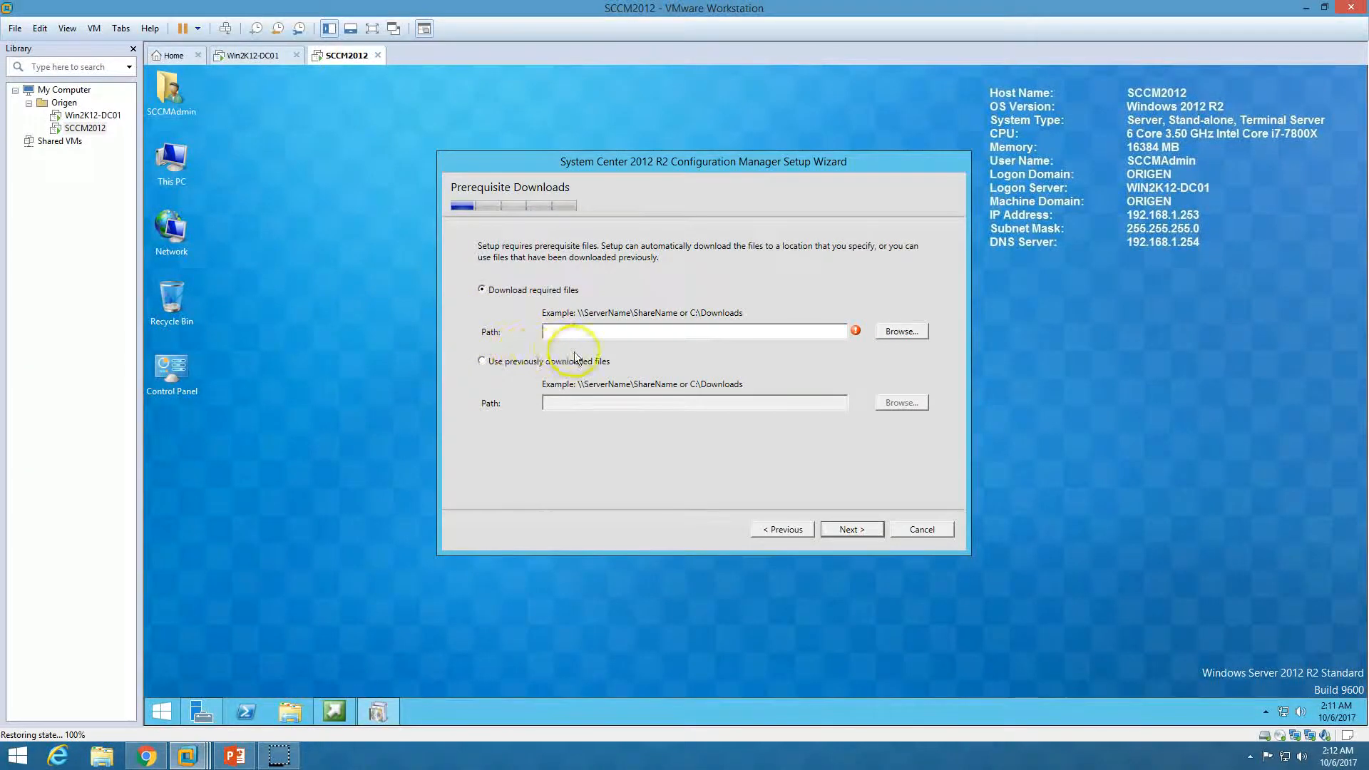
click(901, 331)
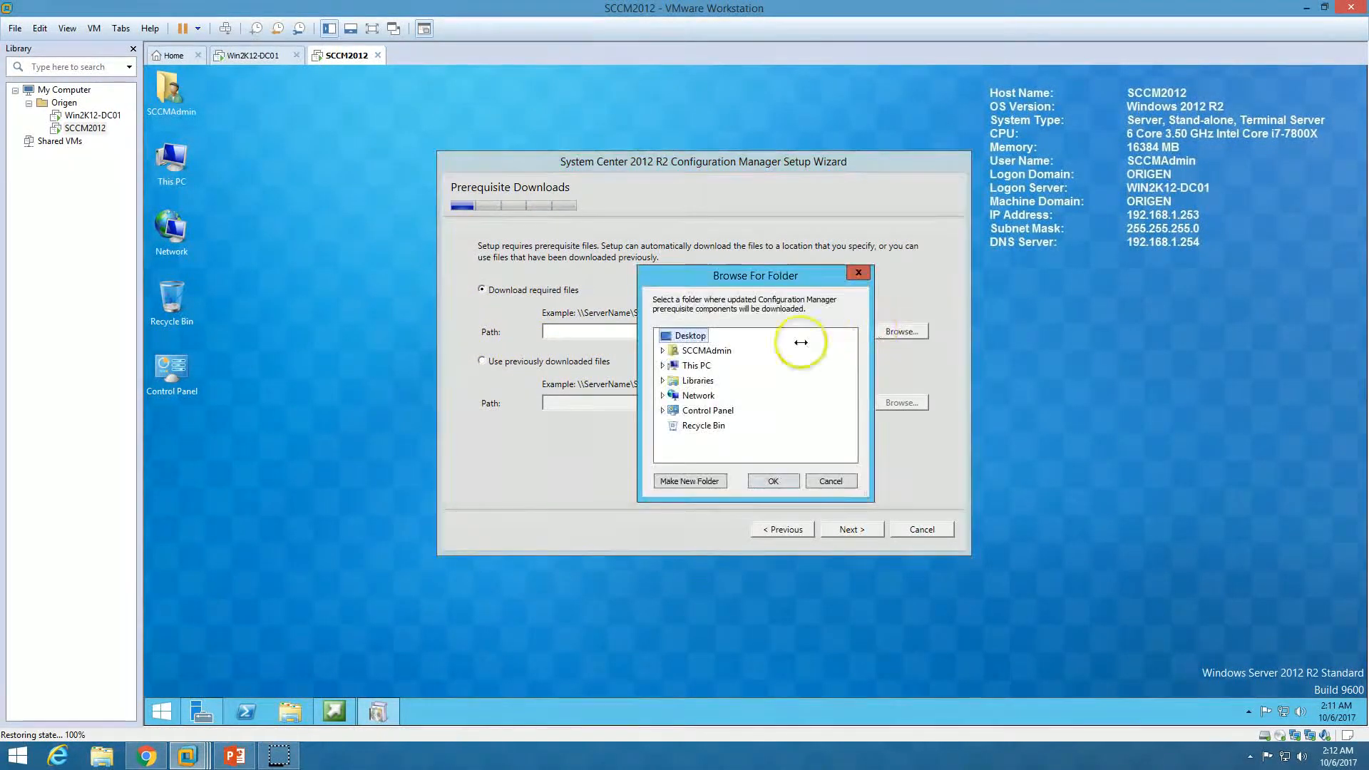
double_click(696, 366)
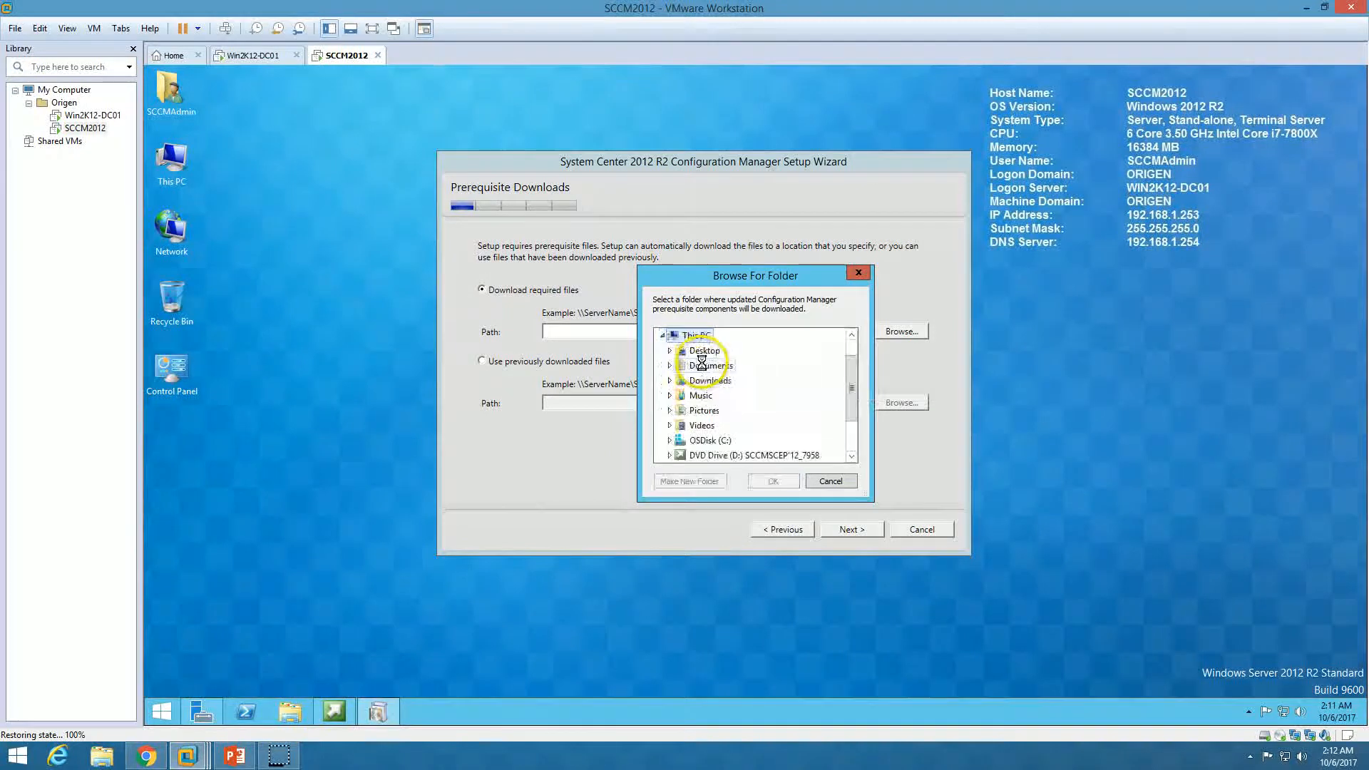
double_click(708, 440)
click(710, 483)
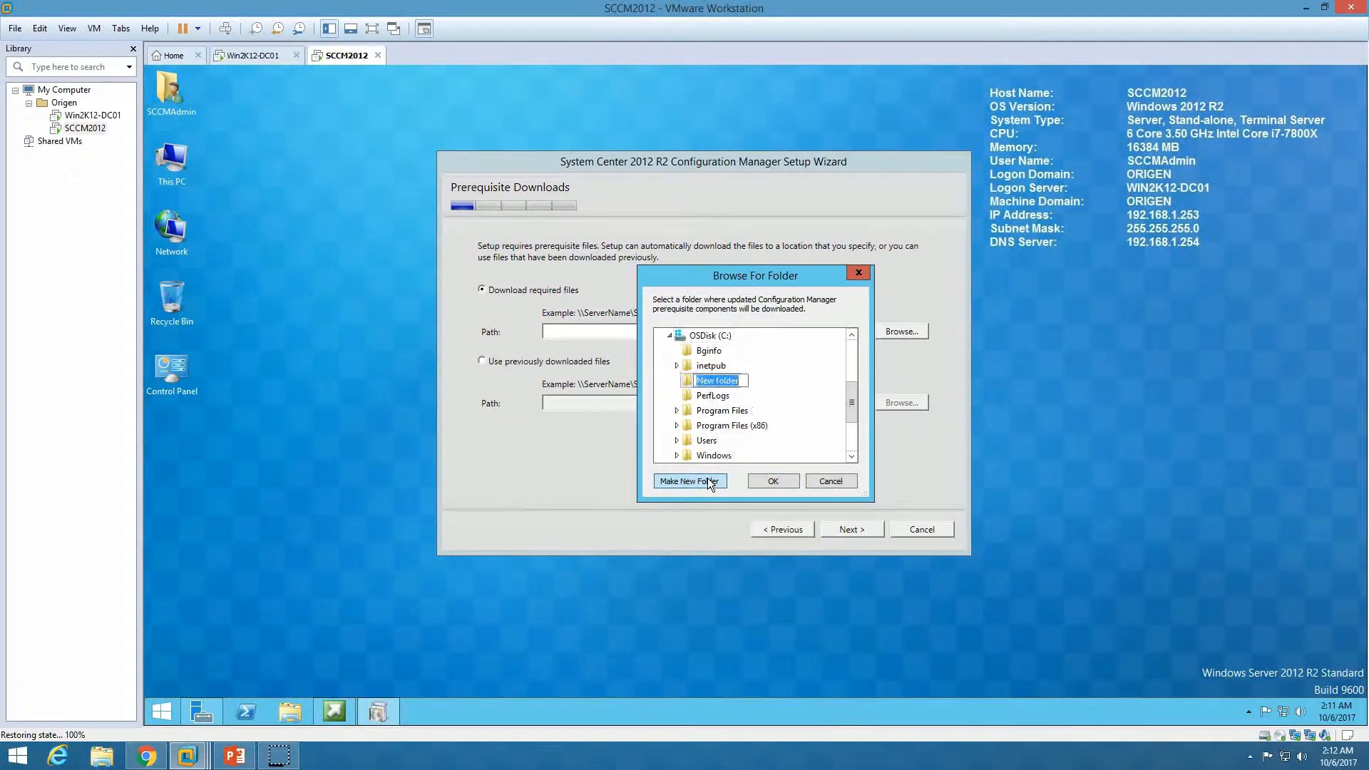
text(SCCM-PreReq)
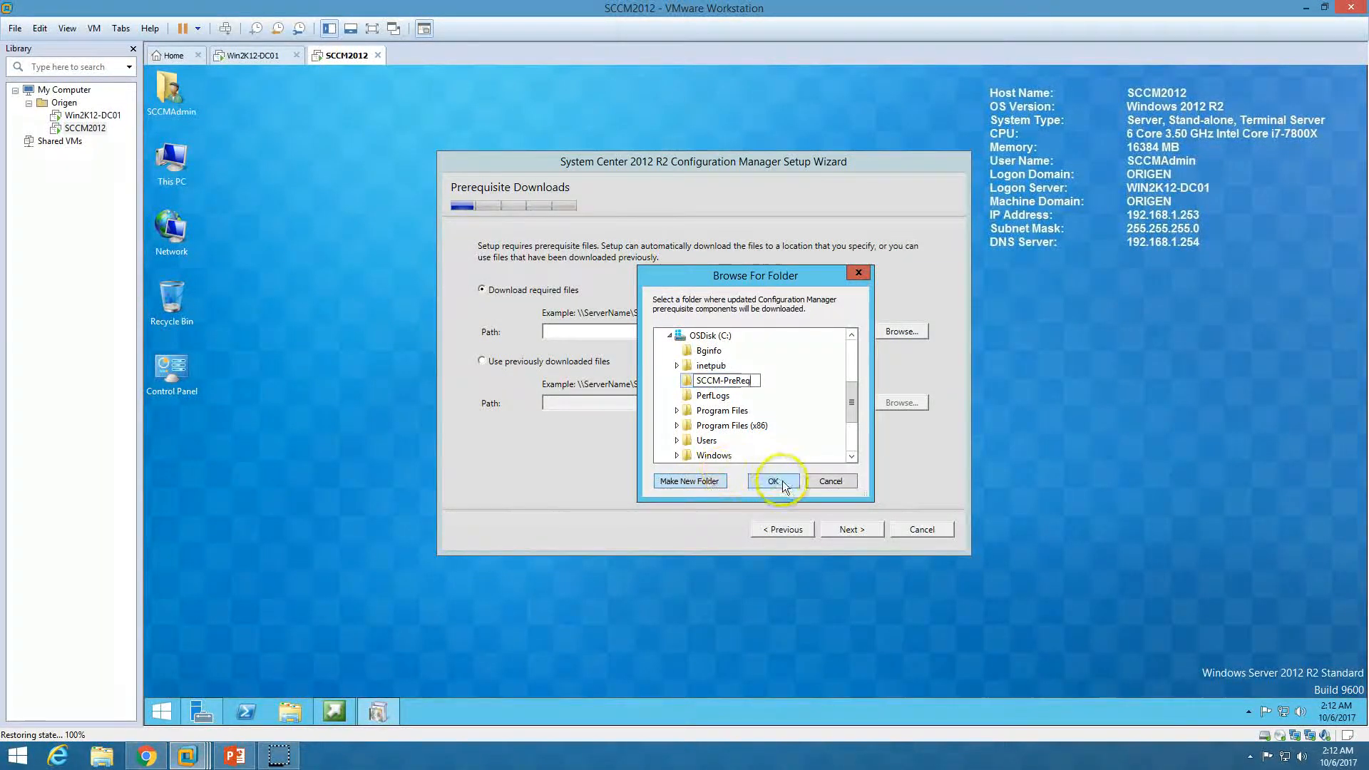
click(773, 481)
click(861, 532)
Monitor the download's Ethernet throughput in Task Manager's Performance view
drag(754, 312, 629, 303)
right_click(1051, 716)
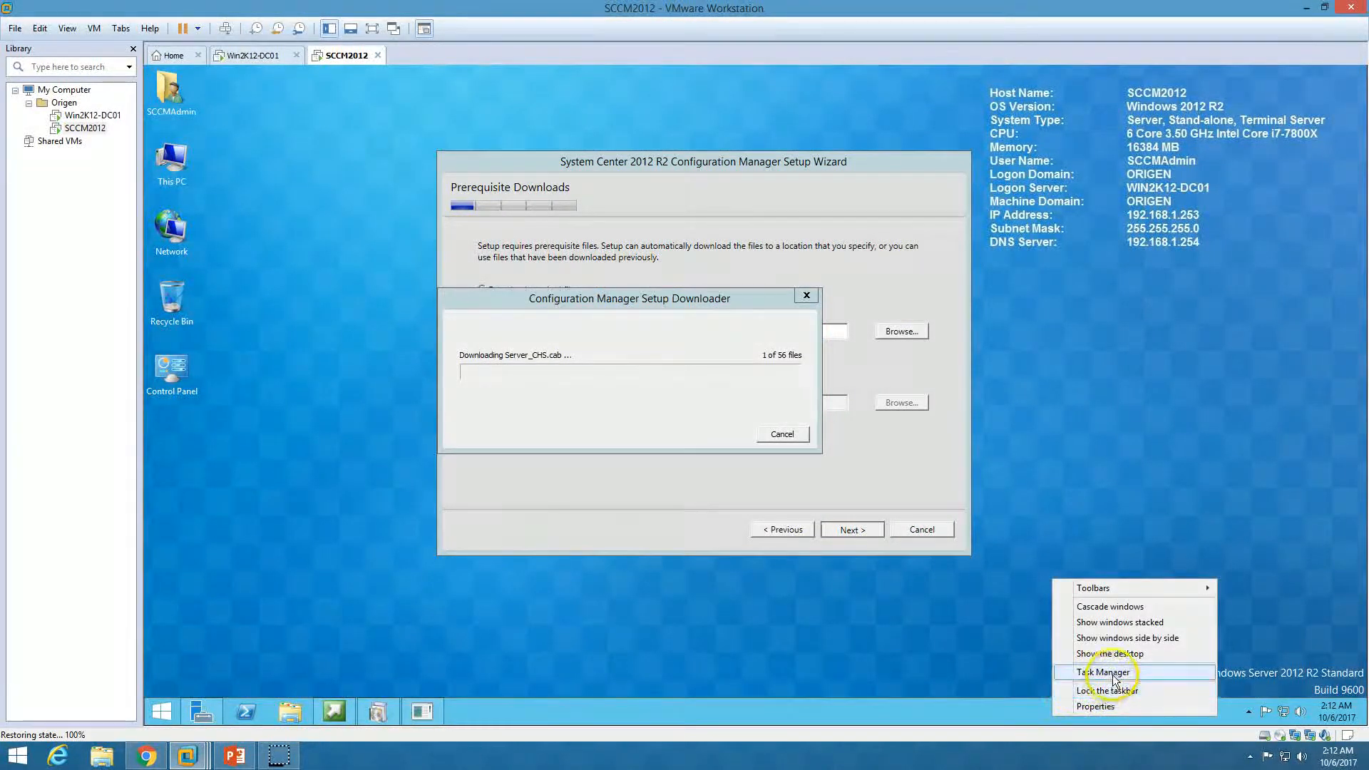
click(1103, 673)
click(302, 384)
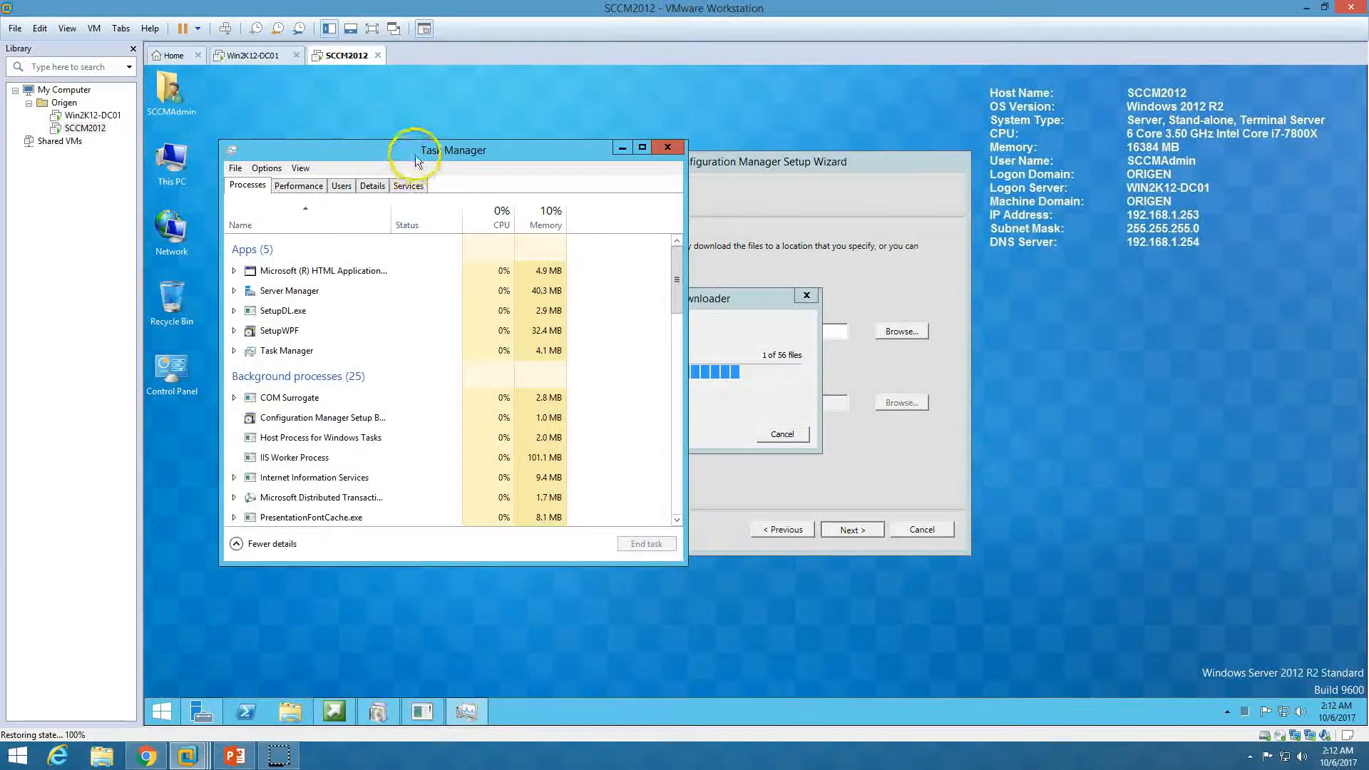
drag(415, 155, 987, 168)
click(871, 198)
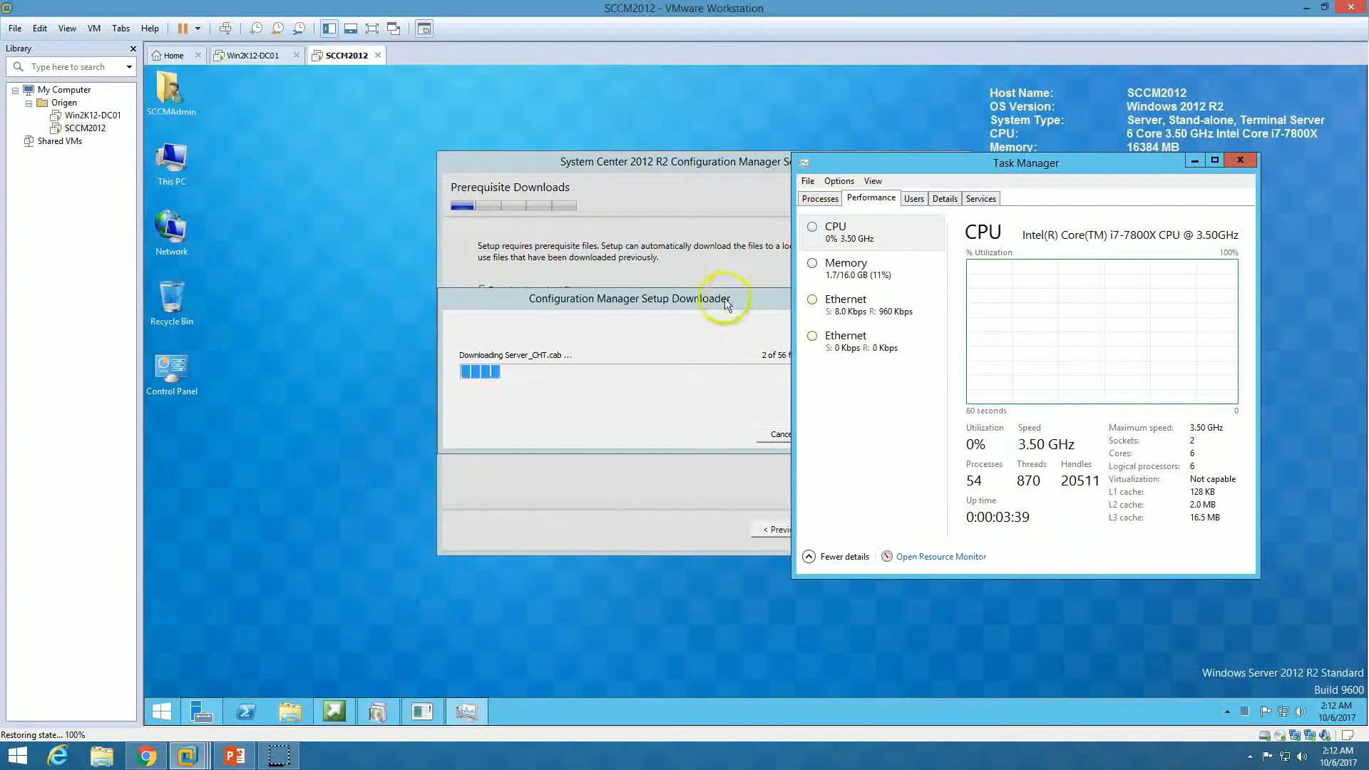
drag(733, 299, 580, 307)
click(906, 300)
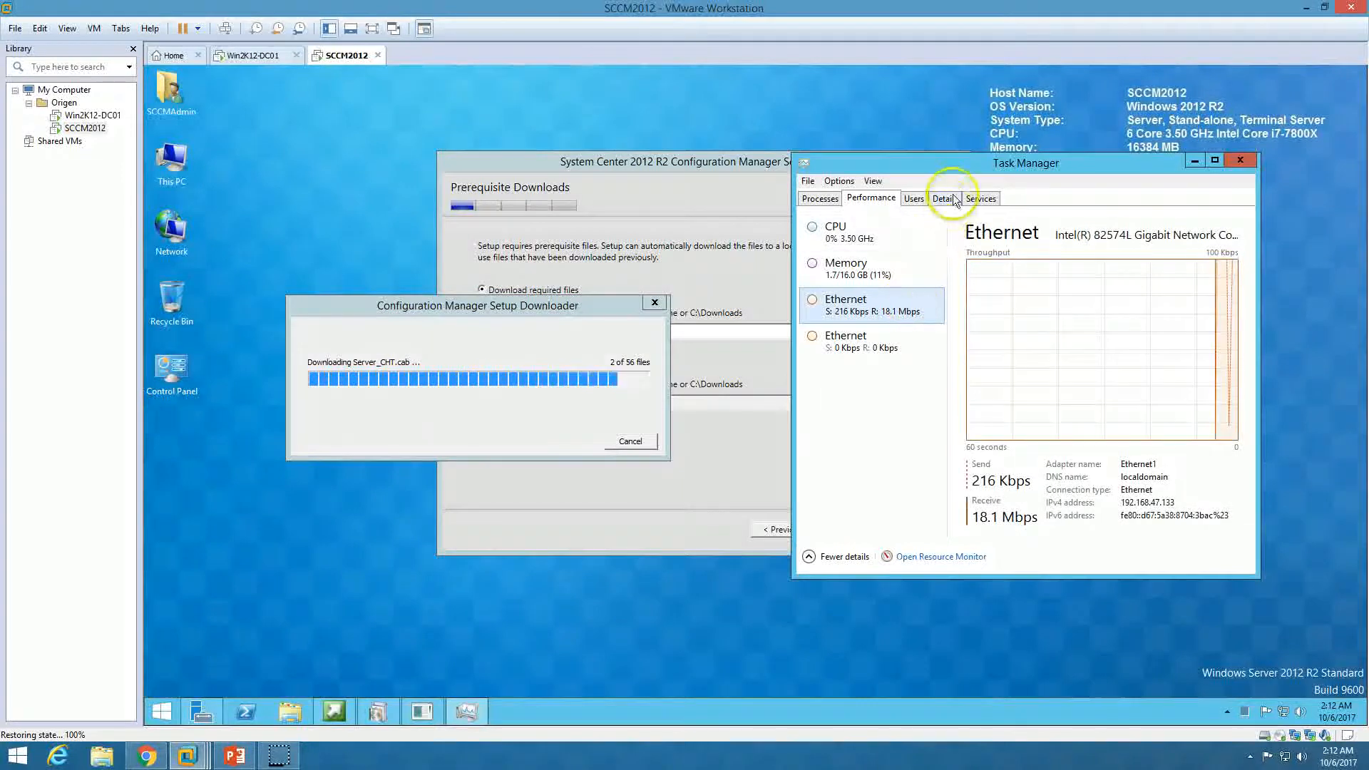
drag(962, 169, 1027, 196)
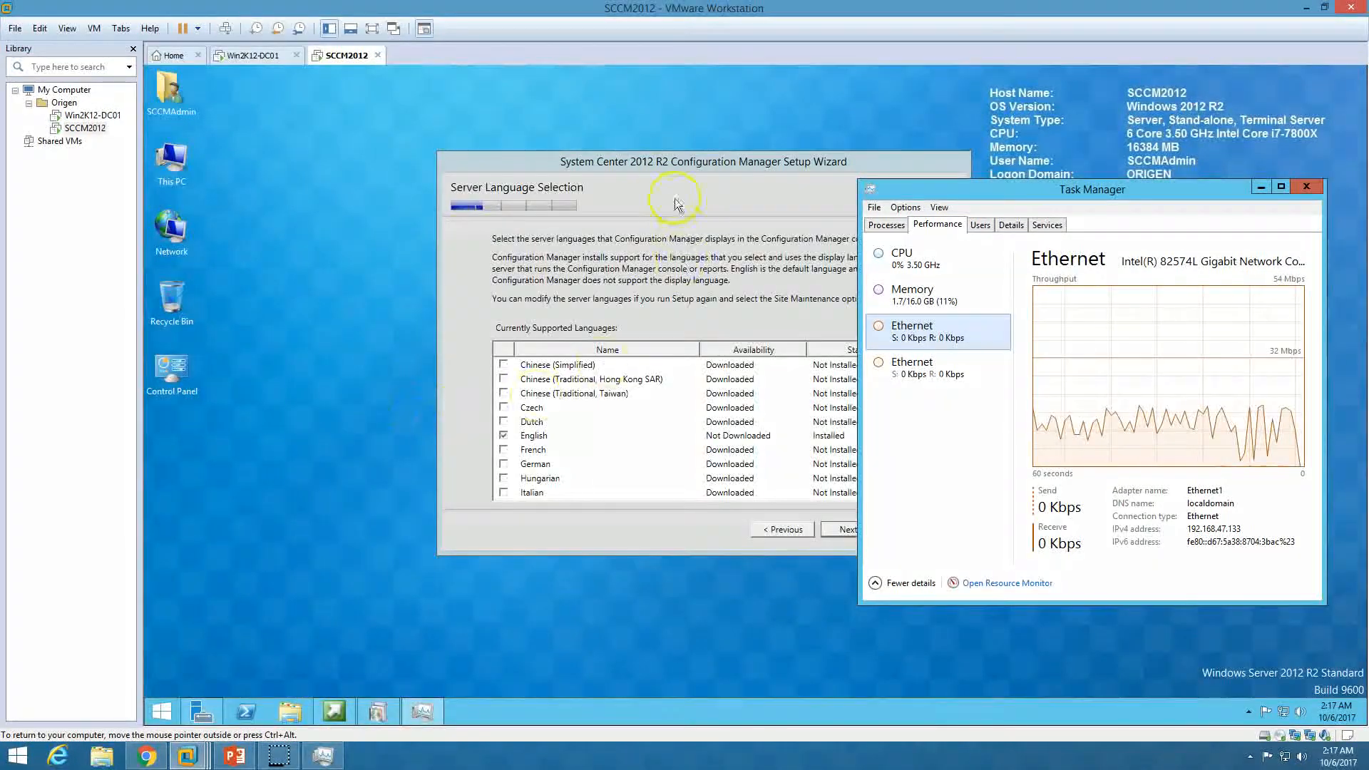
Close Task Manager and keep English as the only server and client language
click(690, 164)
drag(690, 164, 551, 162)
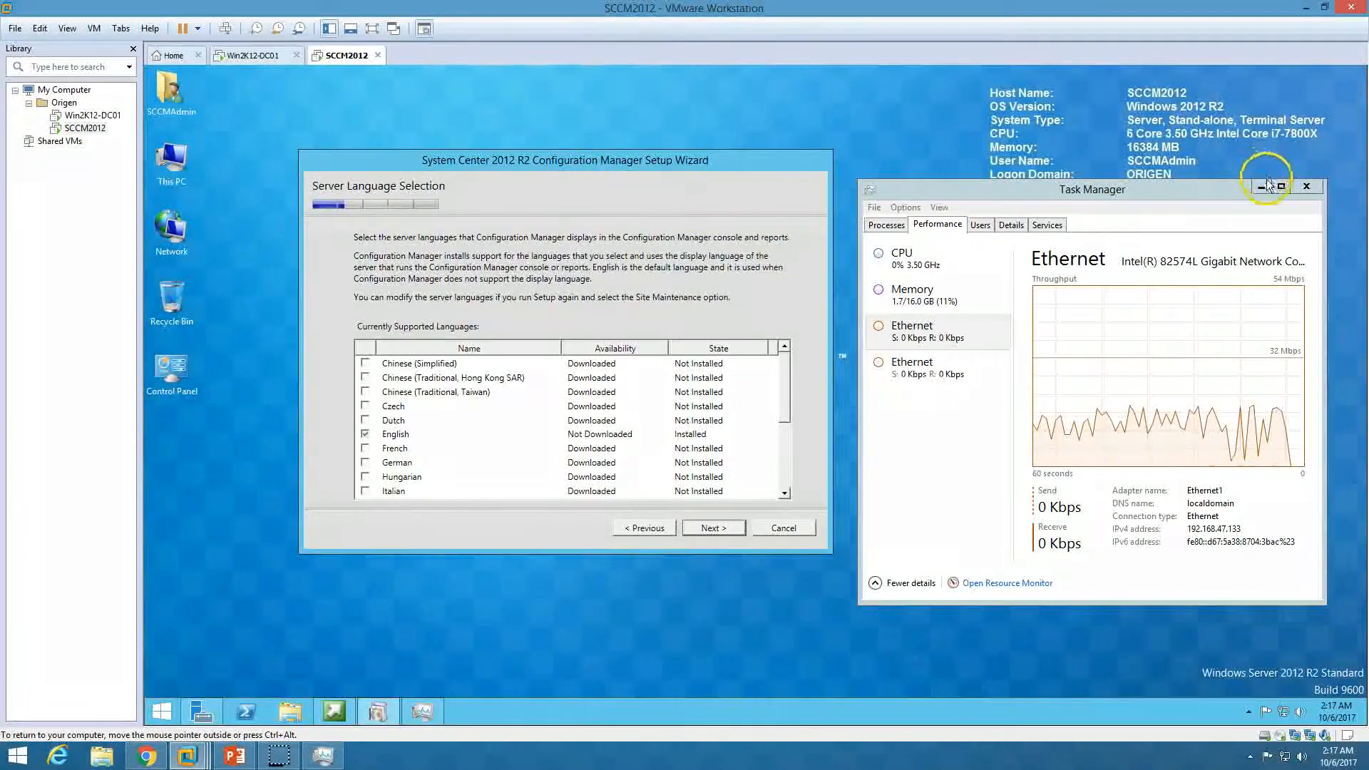
click(1307, 187)
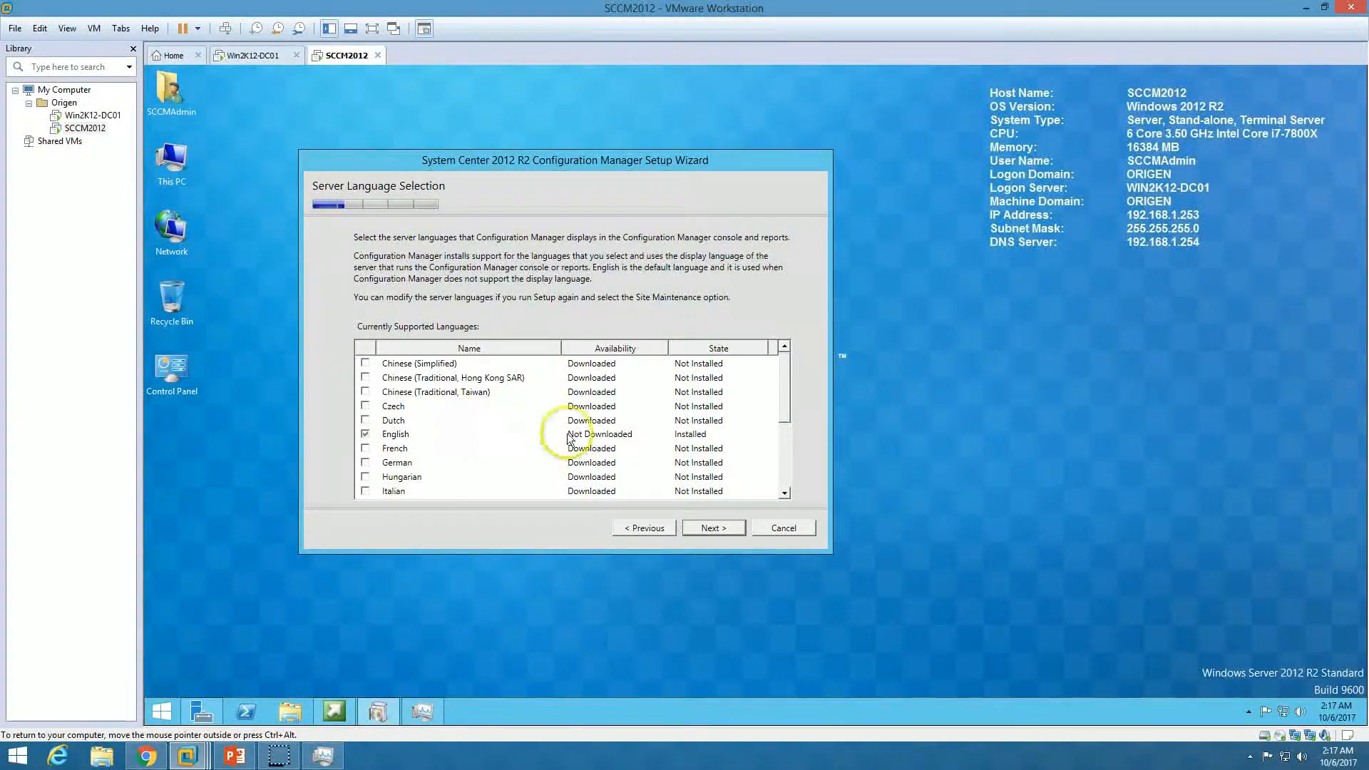
click(639, 436)
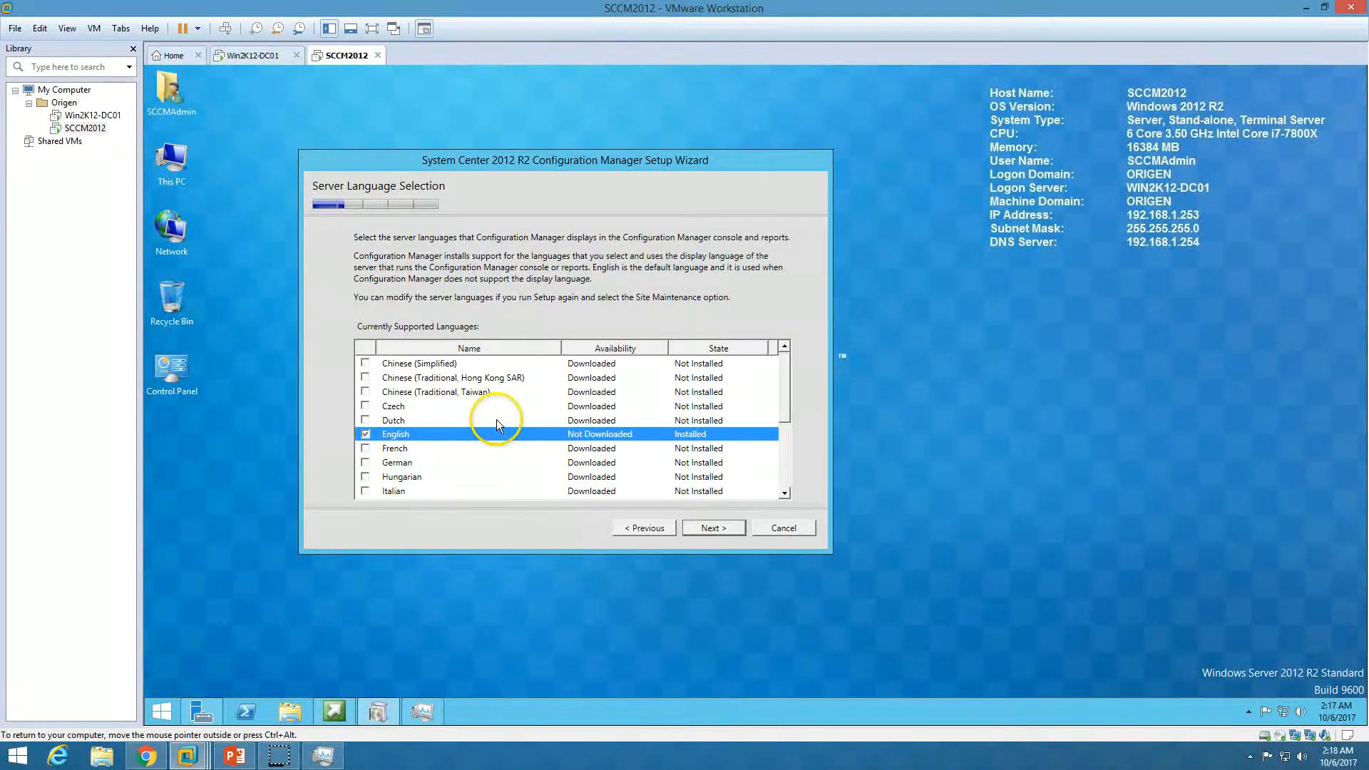
click(707, 528)
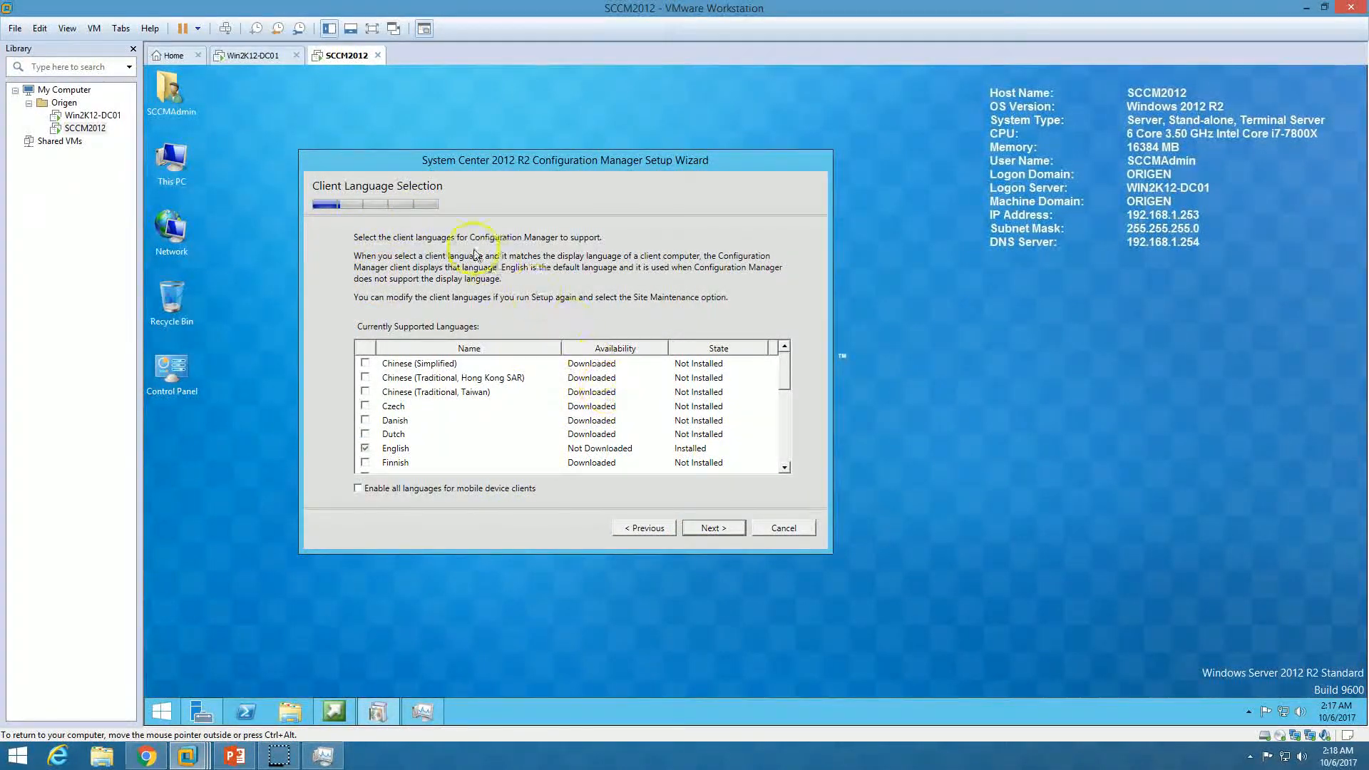
click(418, 448)
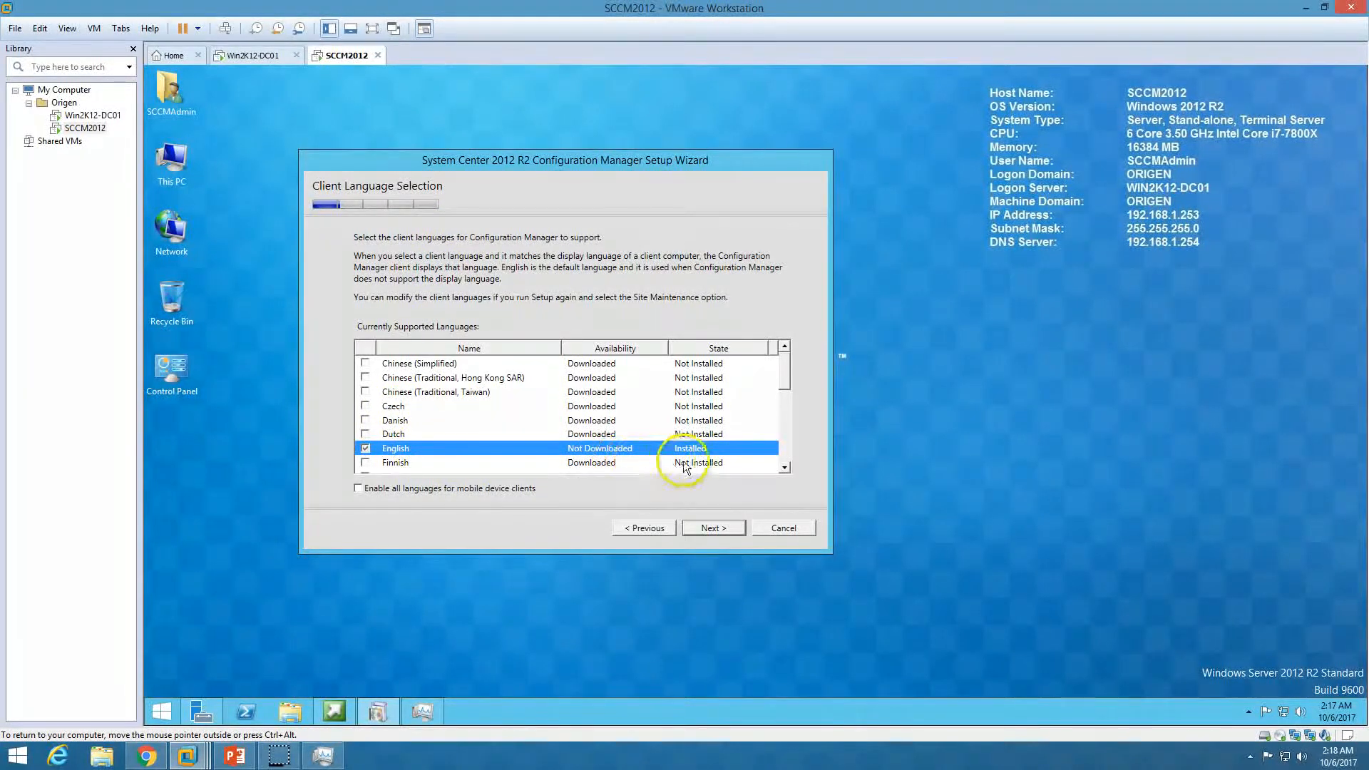
click(716, 530)
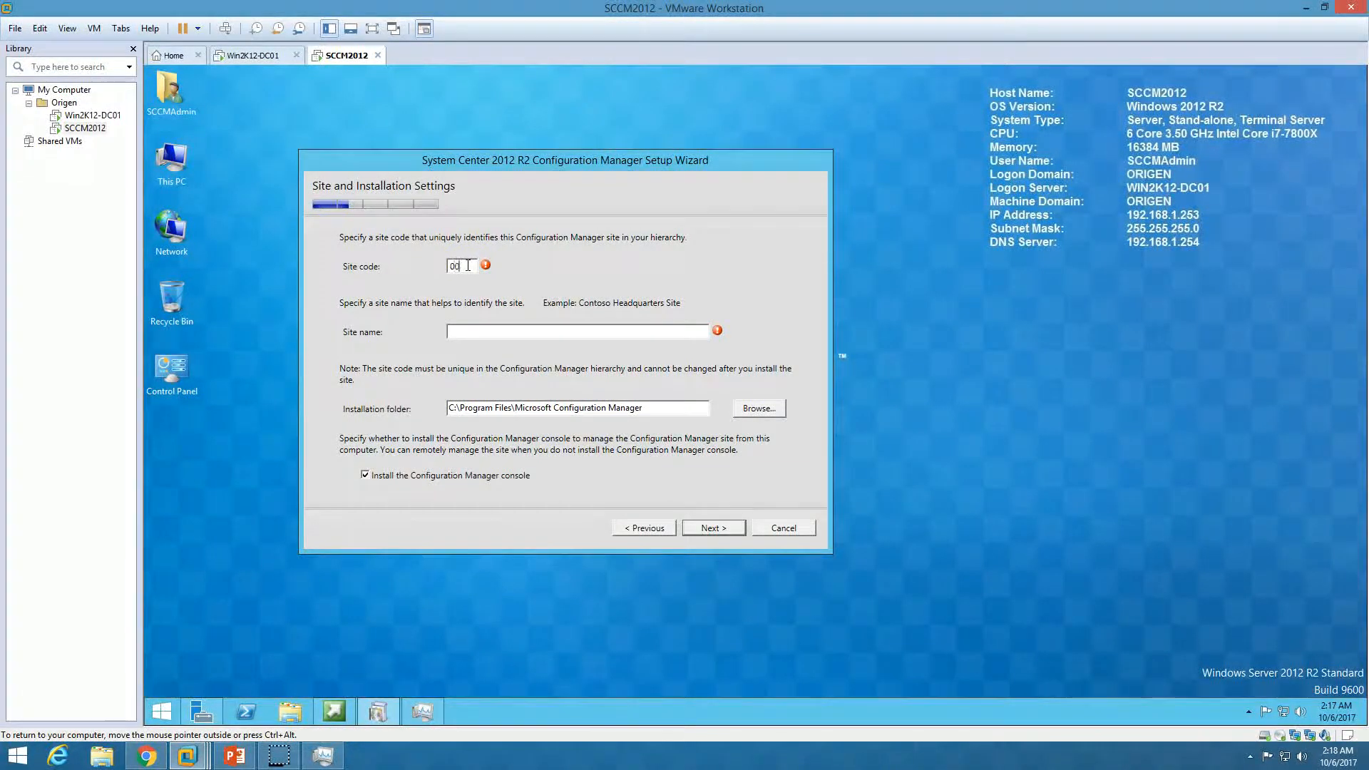
Name the site ORIGEN-HO with code 001 and confirm a stand-alone primary site
click(499, 327)
text(C)
key(BackSpace)
text(CR)
text(IGEN-HO)
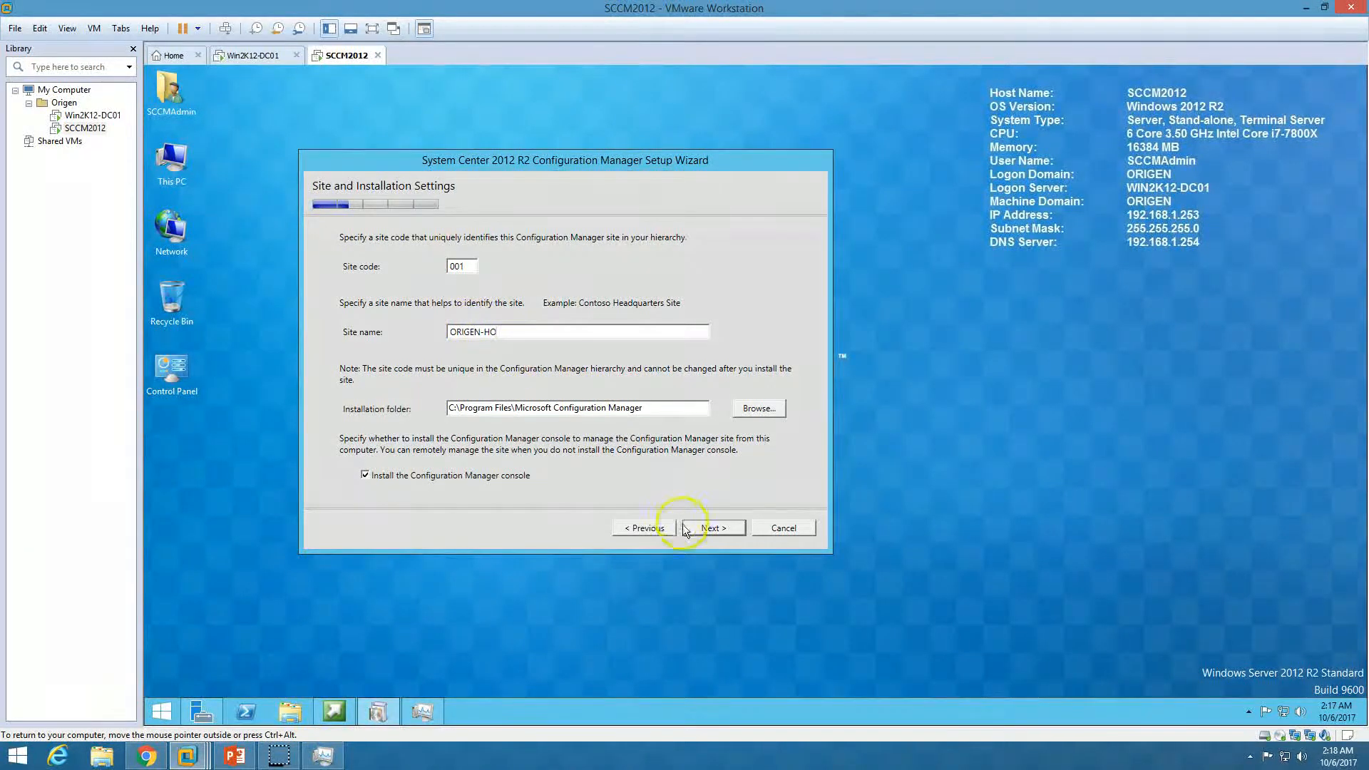
click(713, 528)
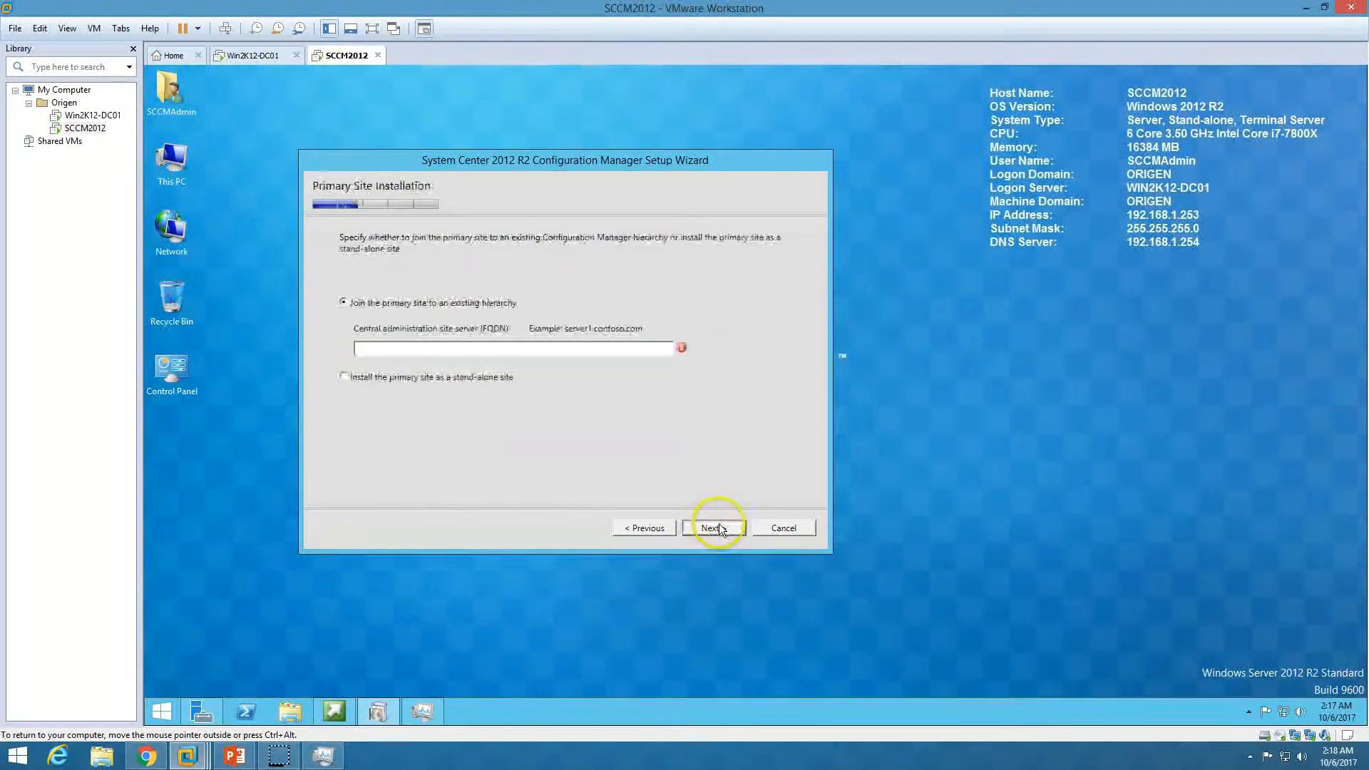
click(399, 376)
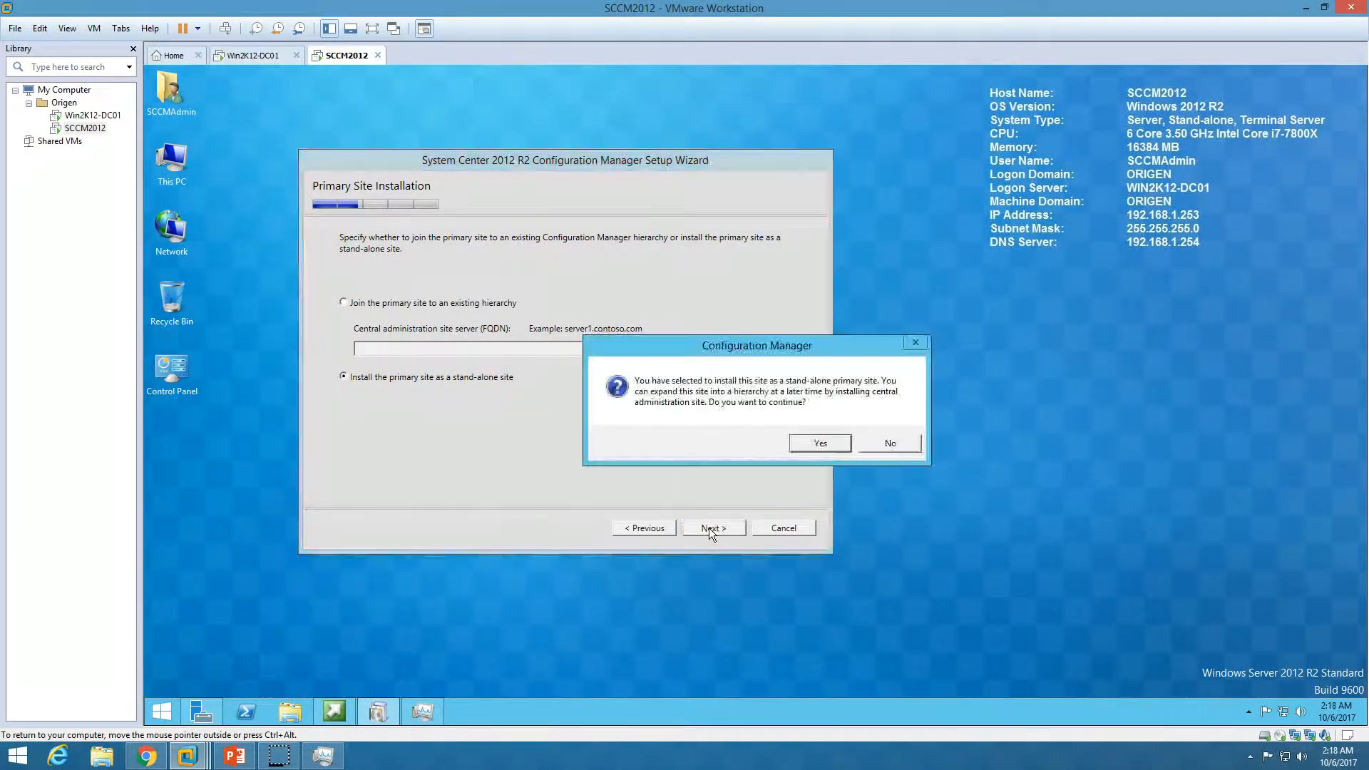
click(822, 444)
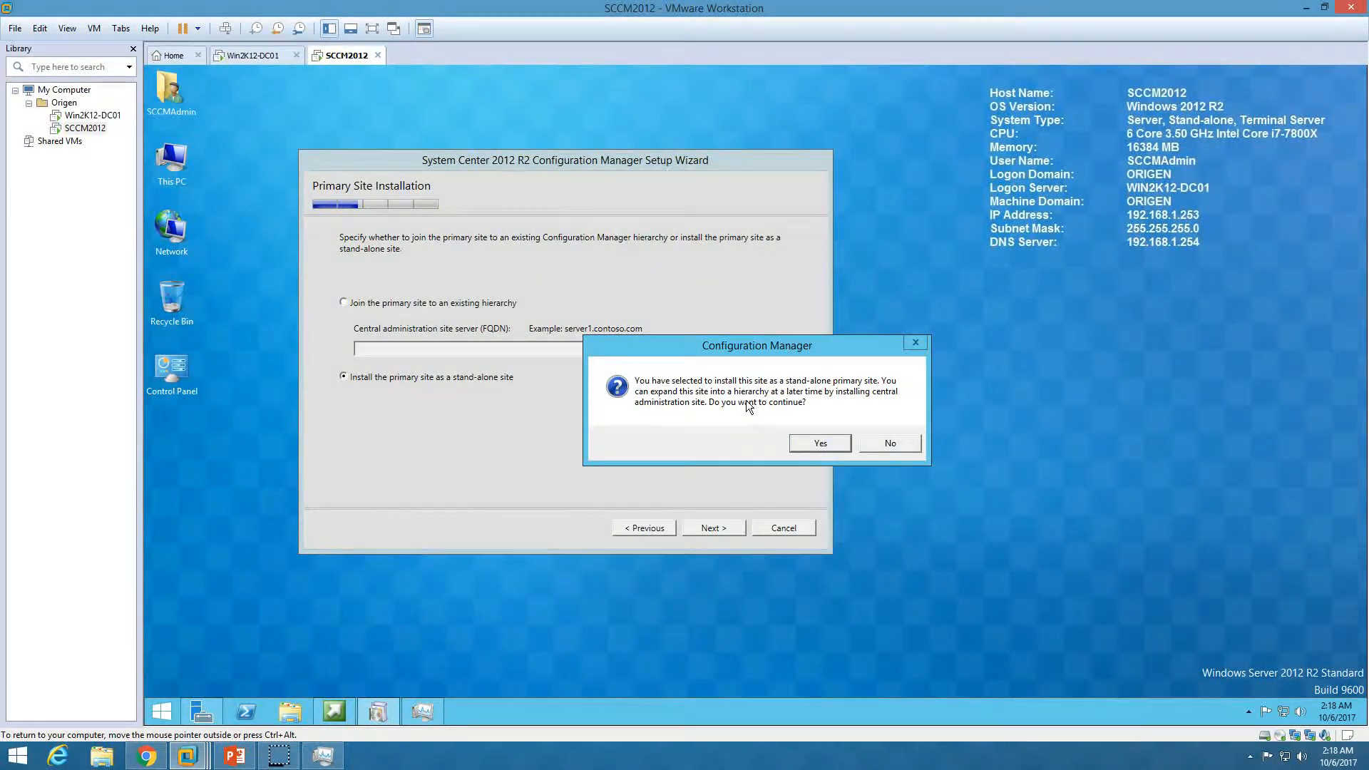
click(817, 440)
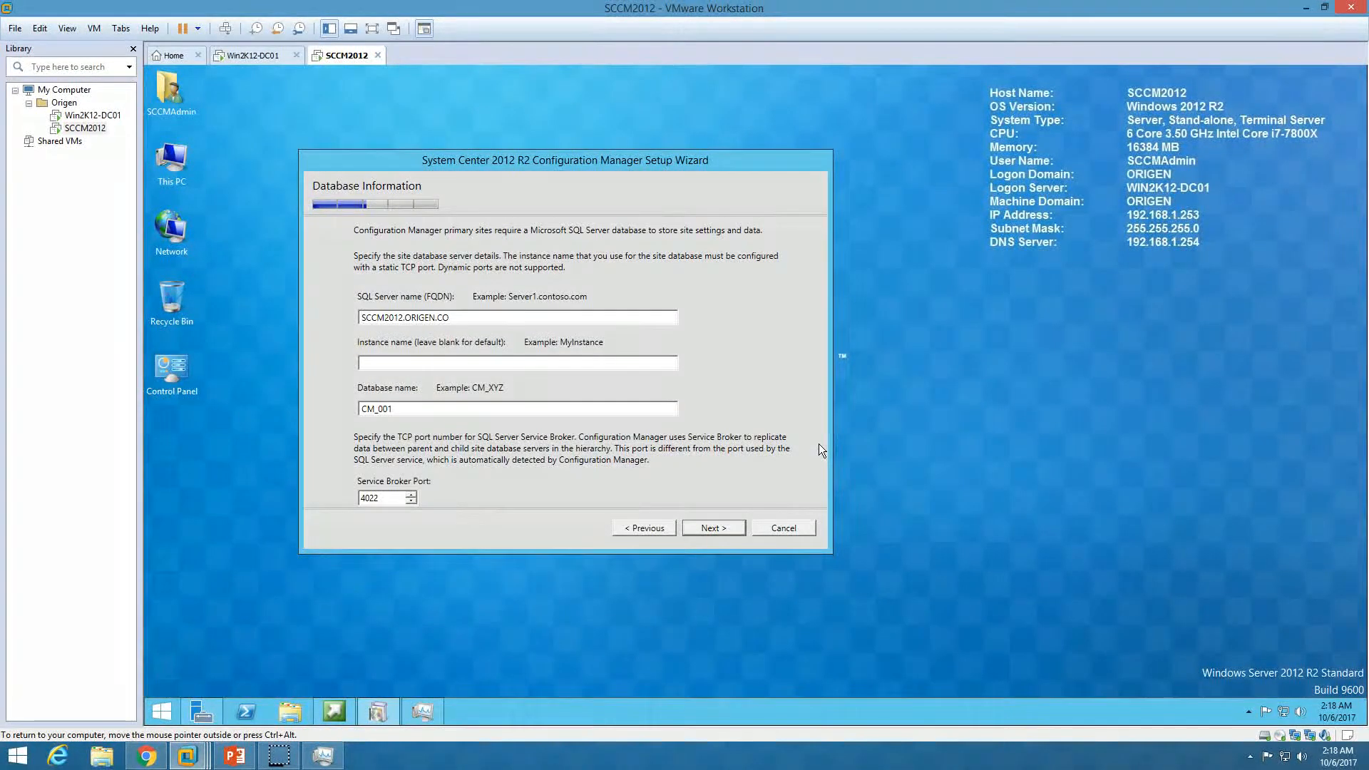
Accept the database settings: SQL Server SCCM2012.ORIGEN.CO, database CM_001, Service Broker port 4022
drag(489, 318, 343, 323)
click(525, 163)
drag(526, 163, 835, 147)
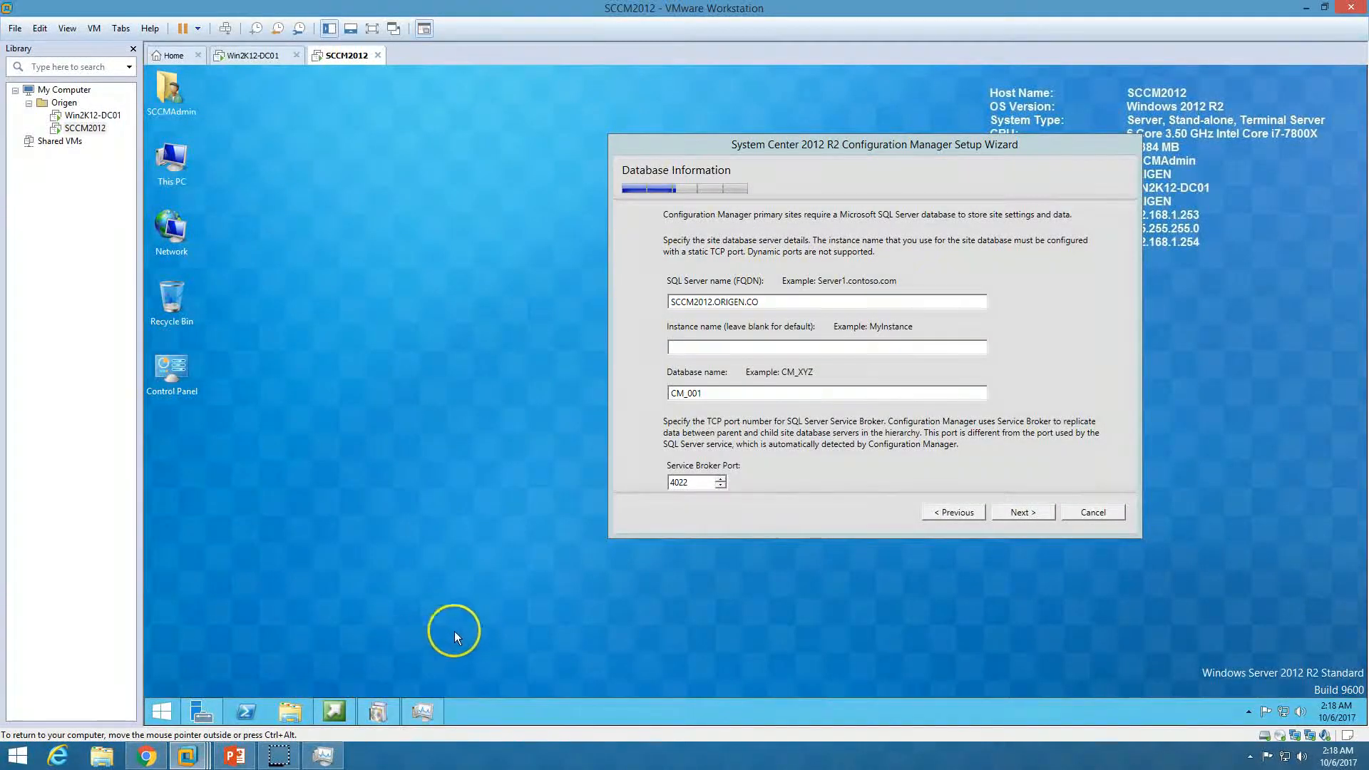
drag(849, 146, 748, 151)
double_click(657, 307)
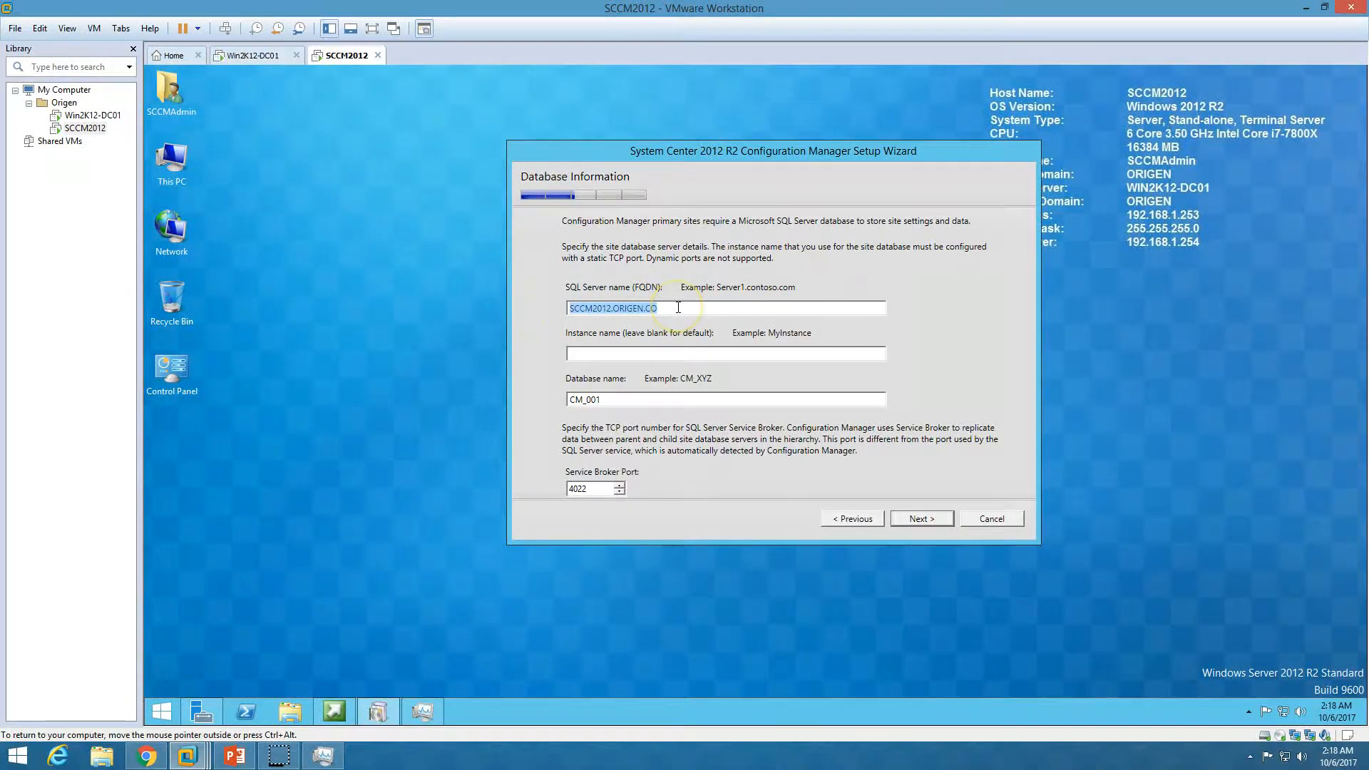
click(674, 312)
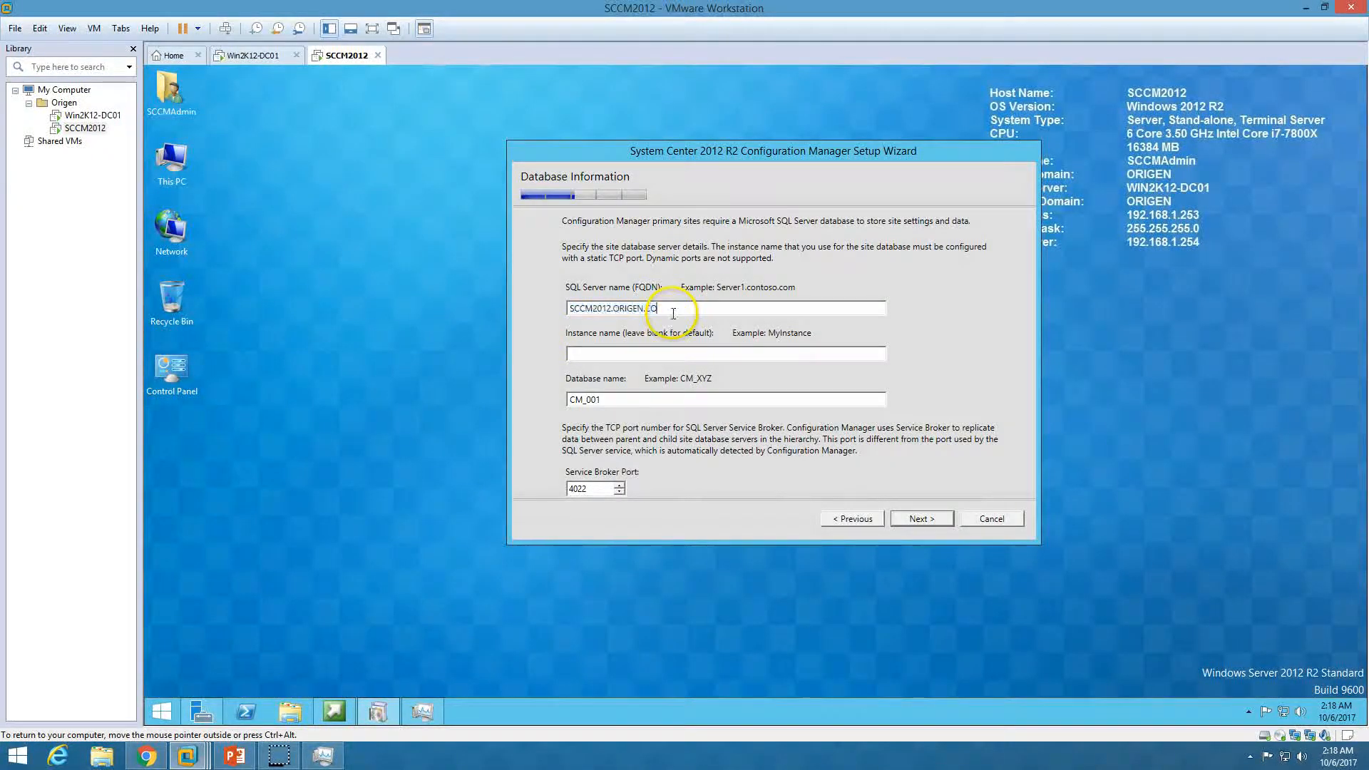
double_click(567, 308)
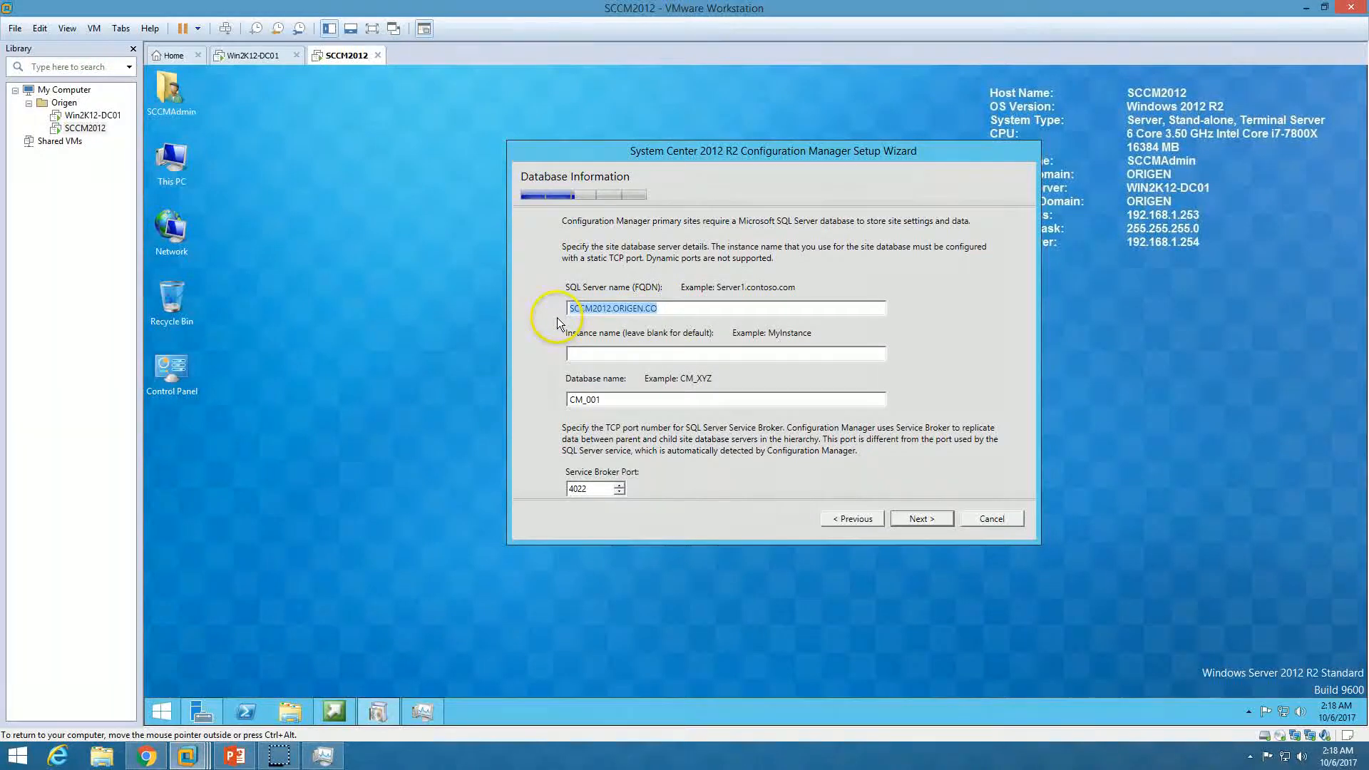
double_click(628, 398)
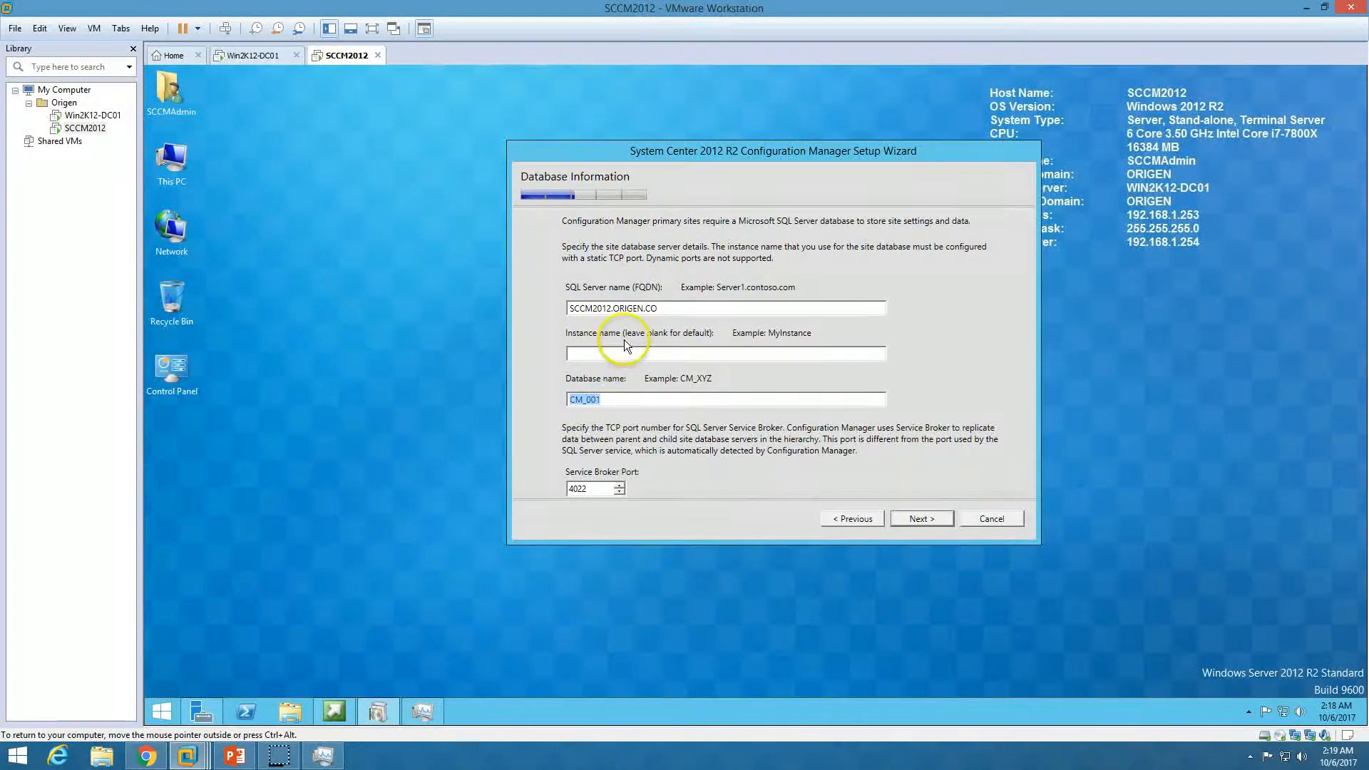
drag(657, 398, 569, 400)
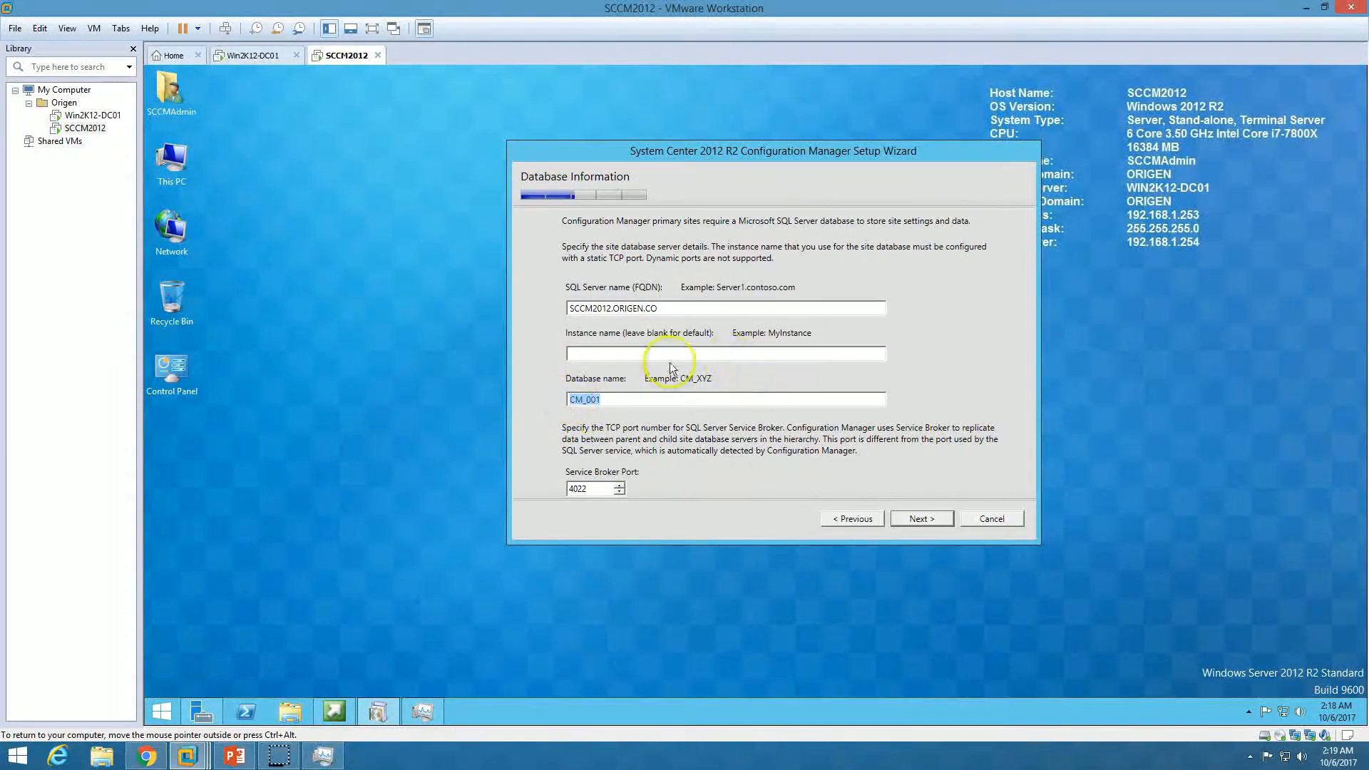
click(576, 489)
drag(576, 489, 554, 492)
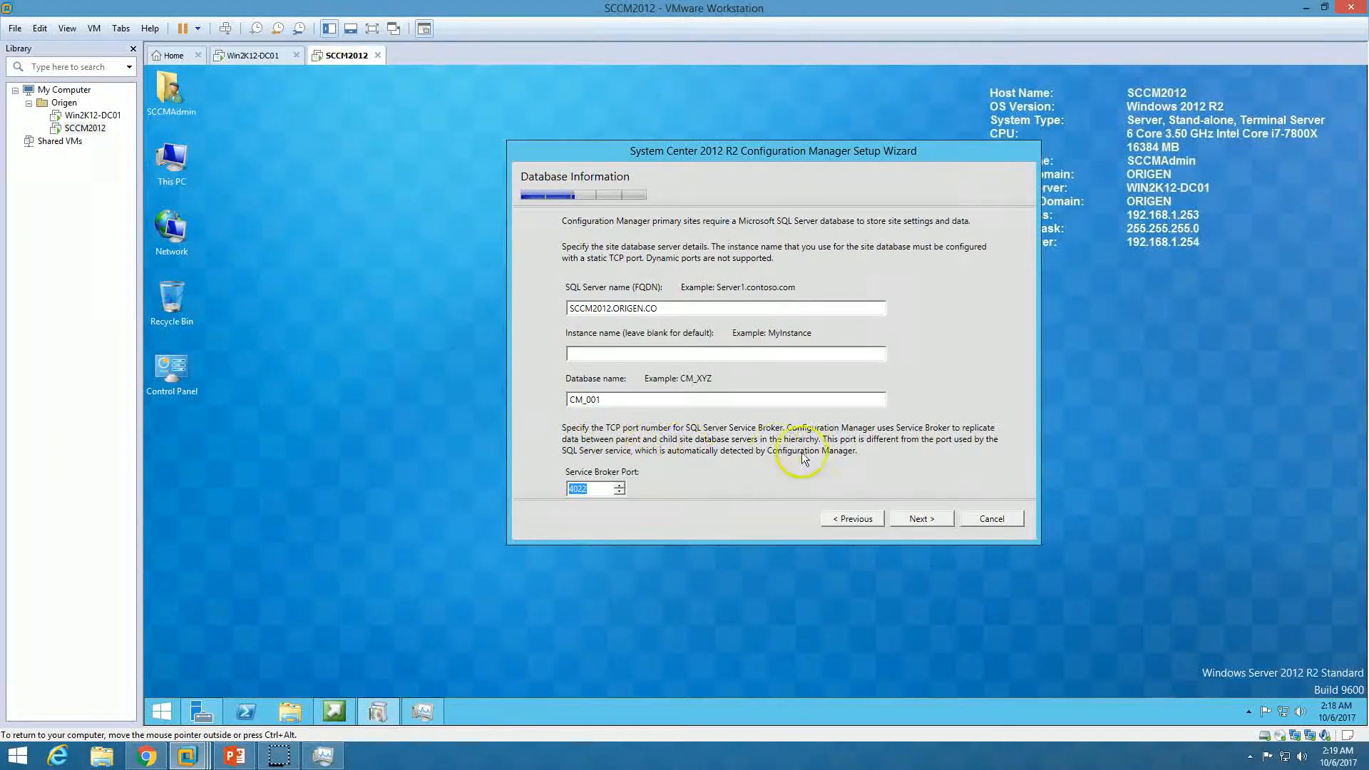
click(924, 518)
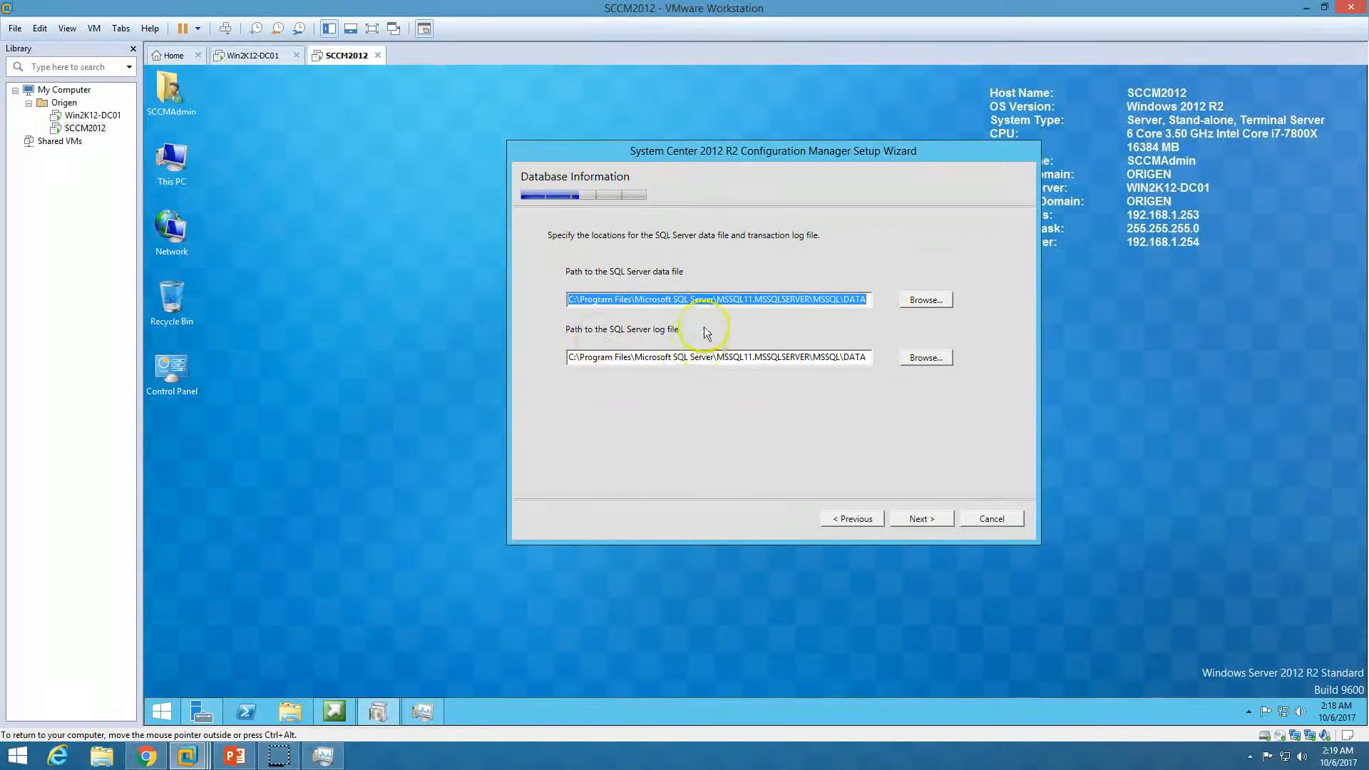
Keep the default SQL data and log file paths under MSSQL11.MSSQLSERVER\MSSQL\DATA
click(666, 299)
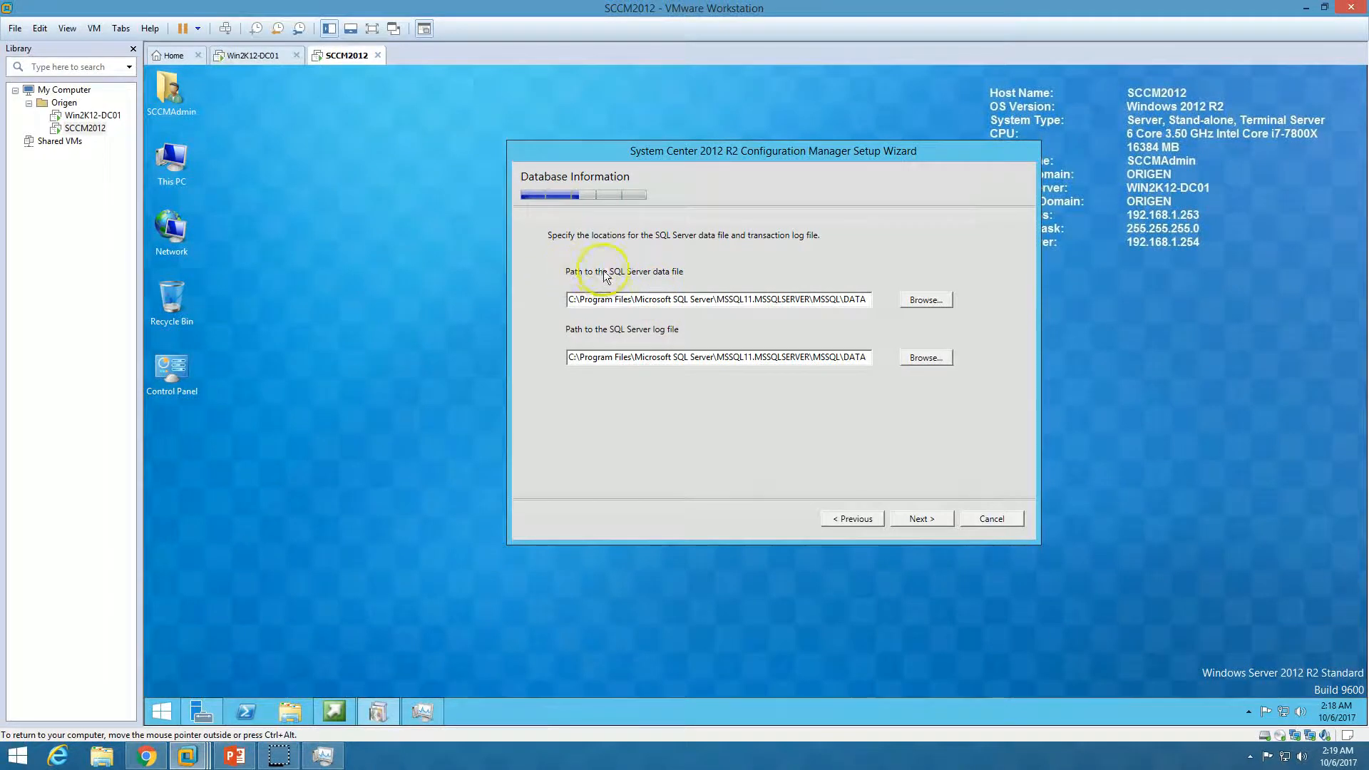
click(580, 356)
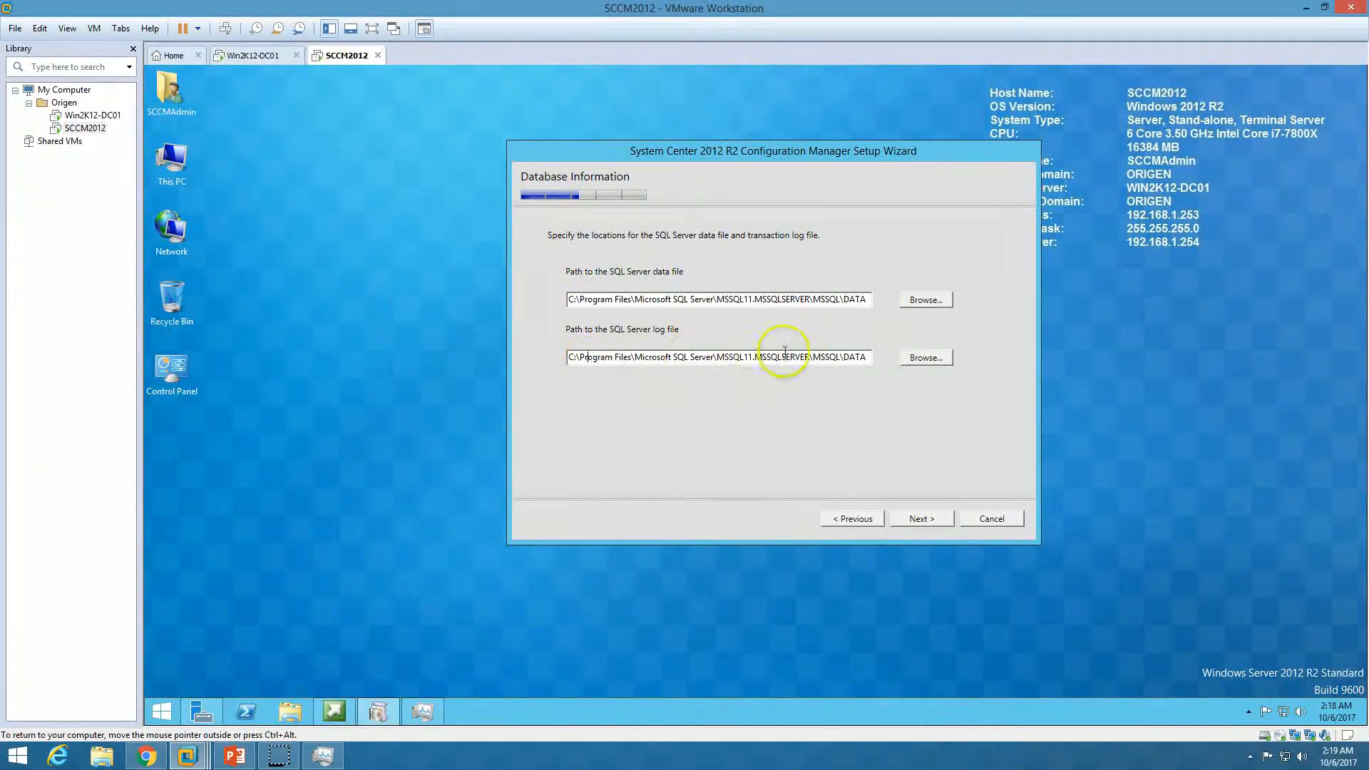
click(935, 524)
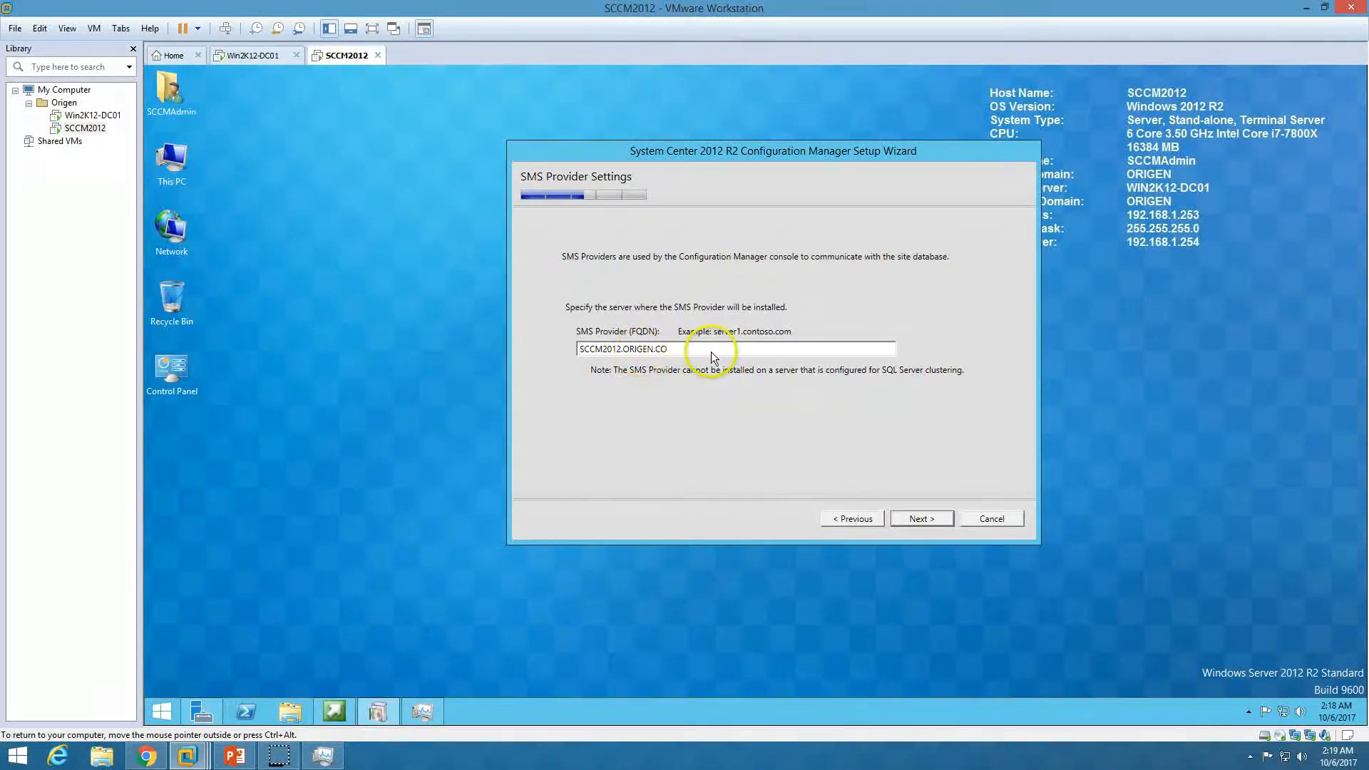
Keep the SMS Provider server and set communication to be configured per site system role
drag(711, 351, 572, 352)
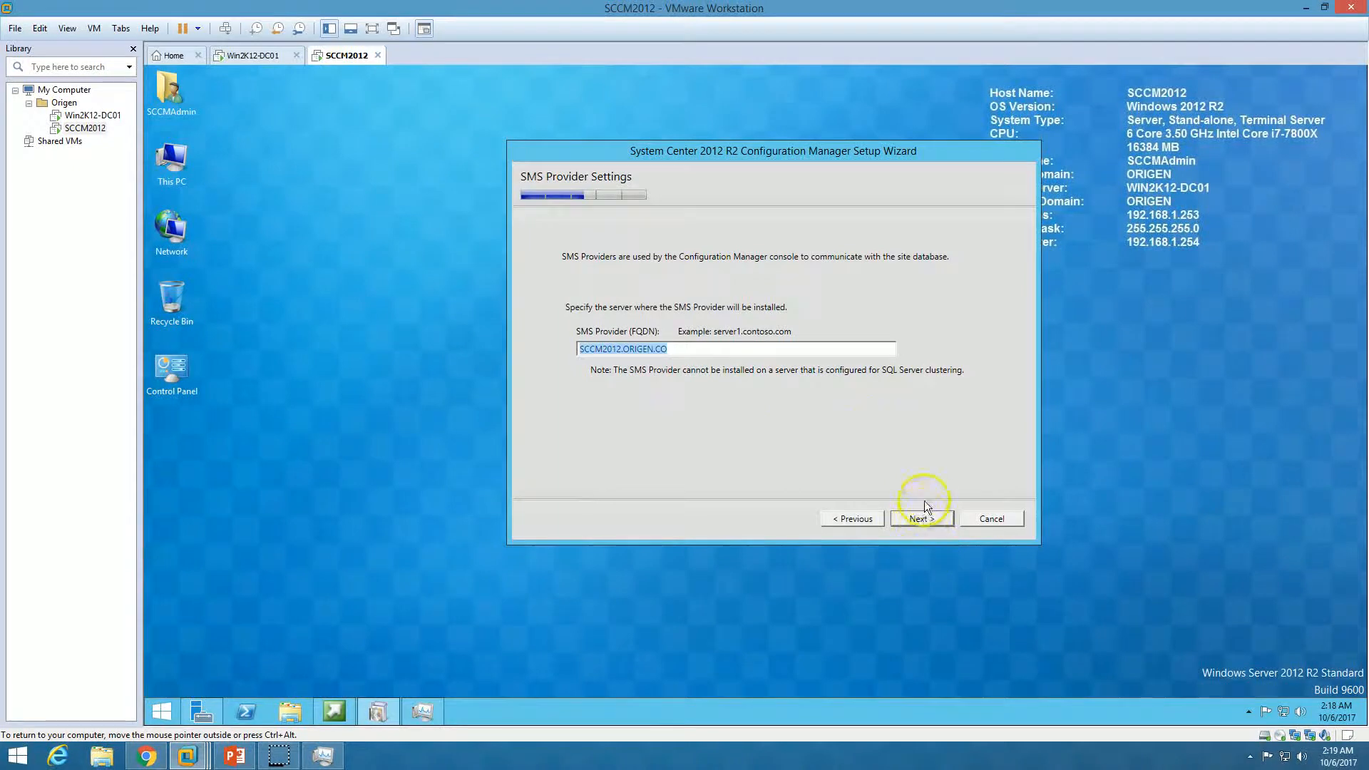
click(930, 524)
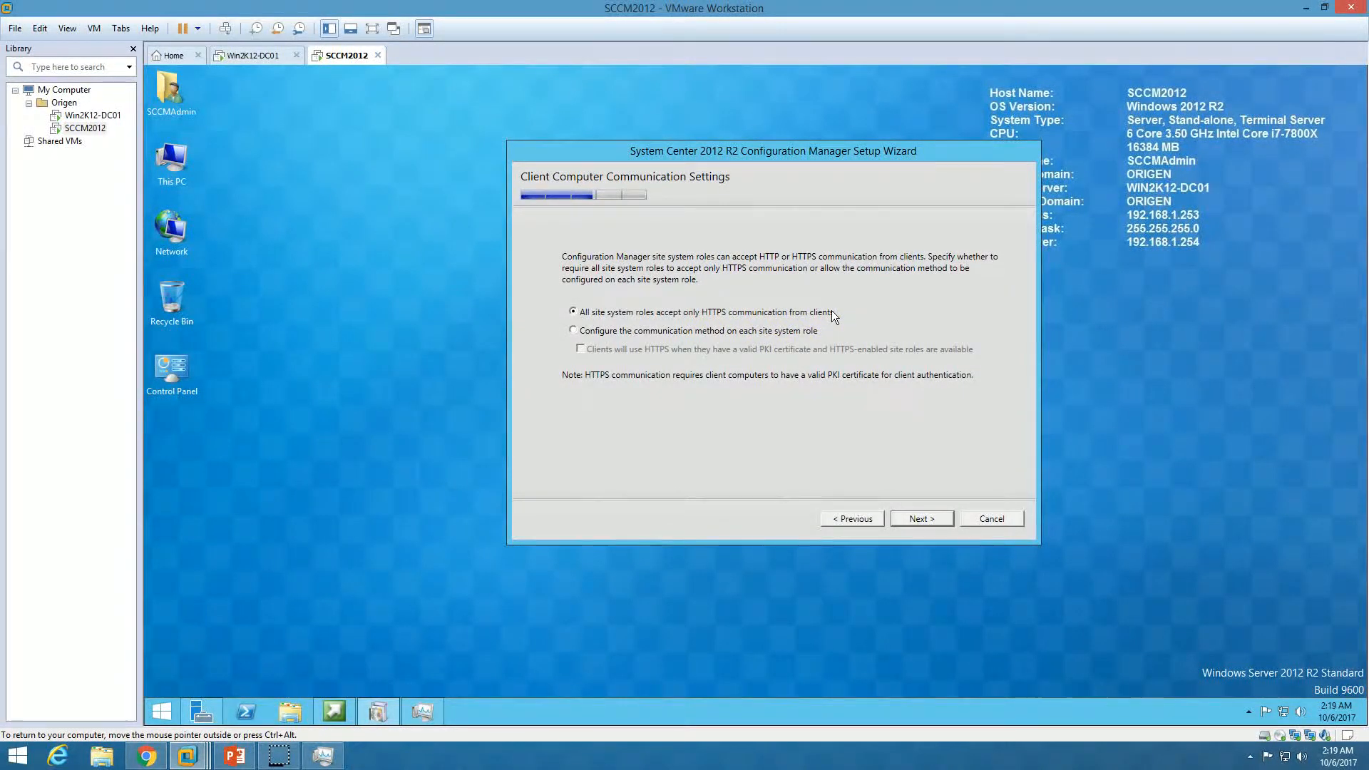
click(752, 332)
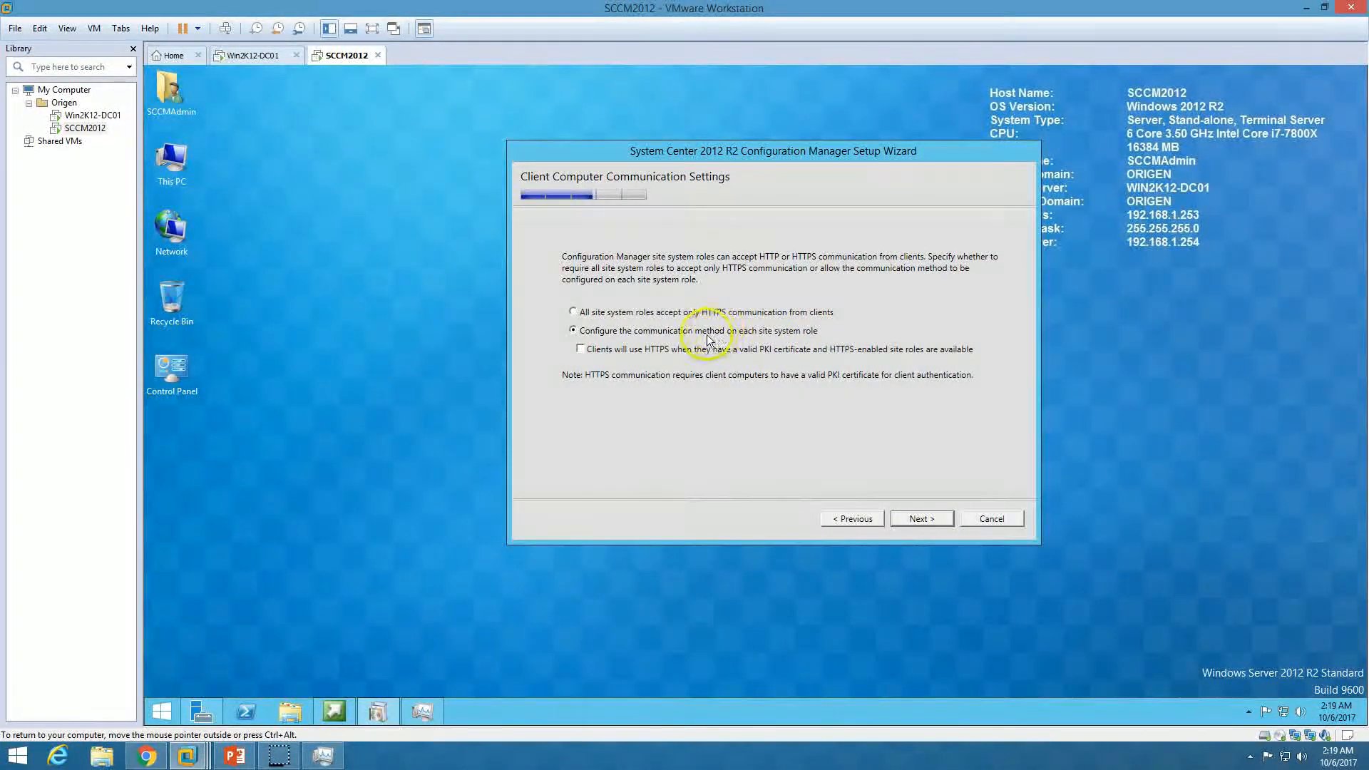
click(922, 520)
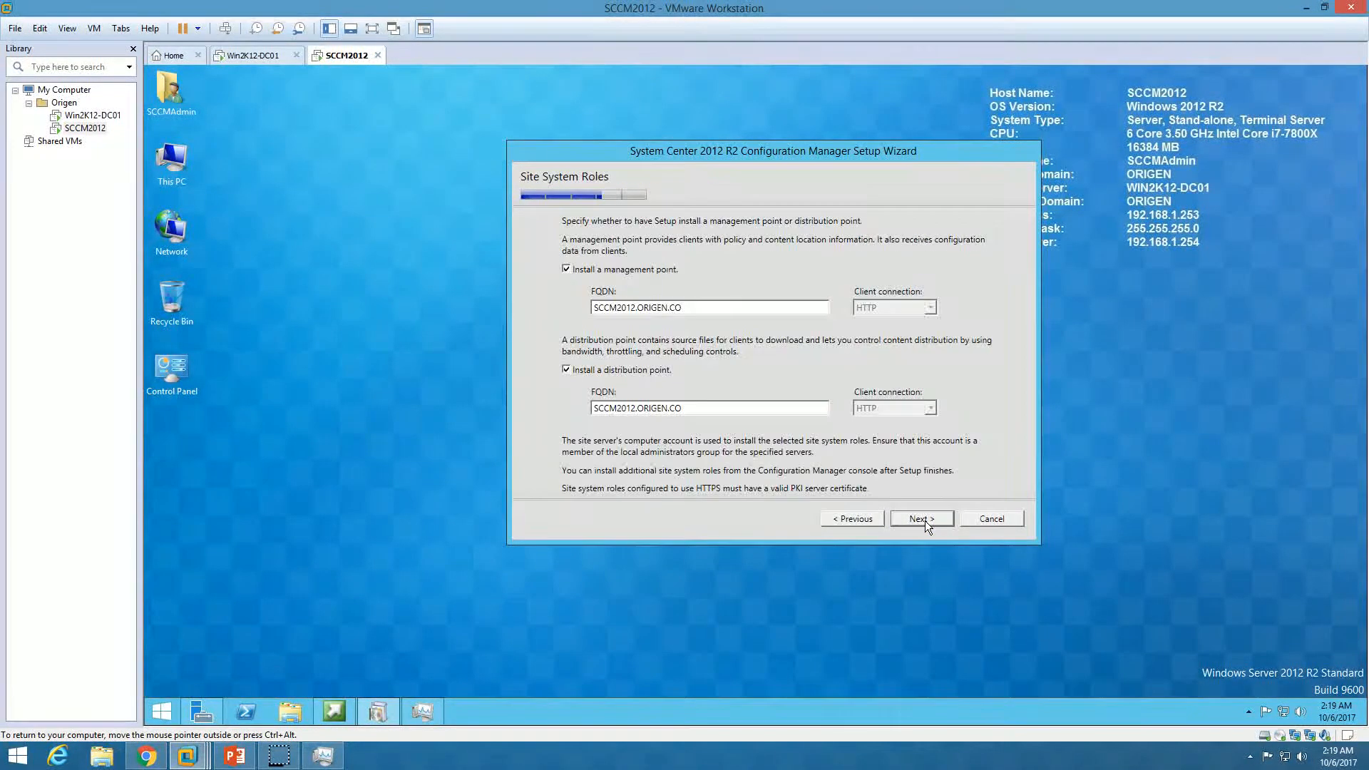
Keep the default FQDNs for the management point and distribution point
drag(706, 310, 585, 311)
click(708, 308)
drag(699, 308, 591, 308)
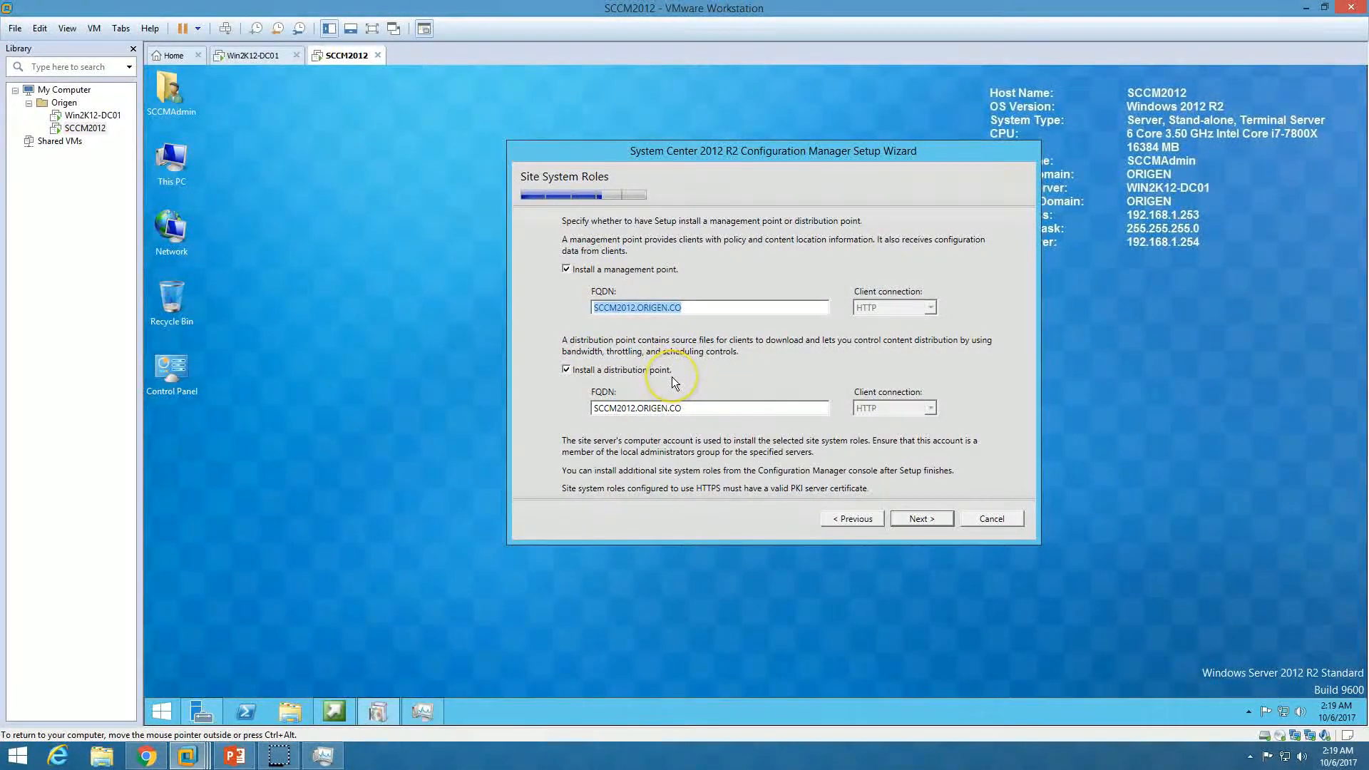
drag(688, 409, 592, 412)
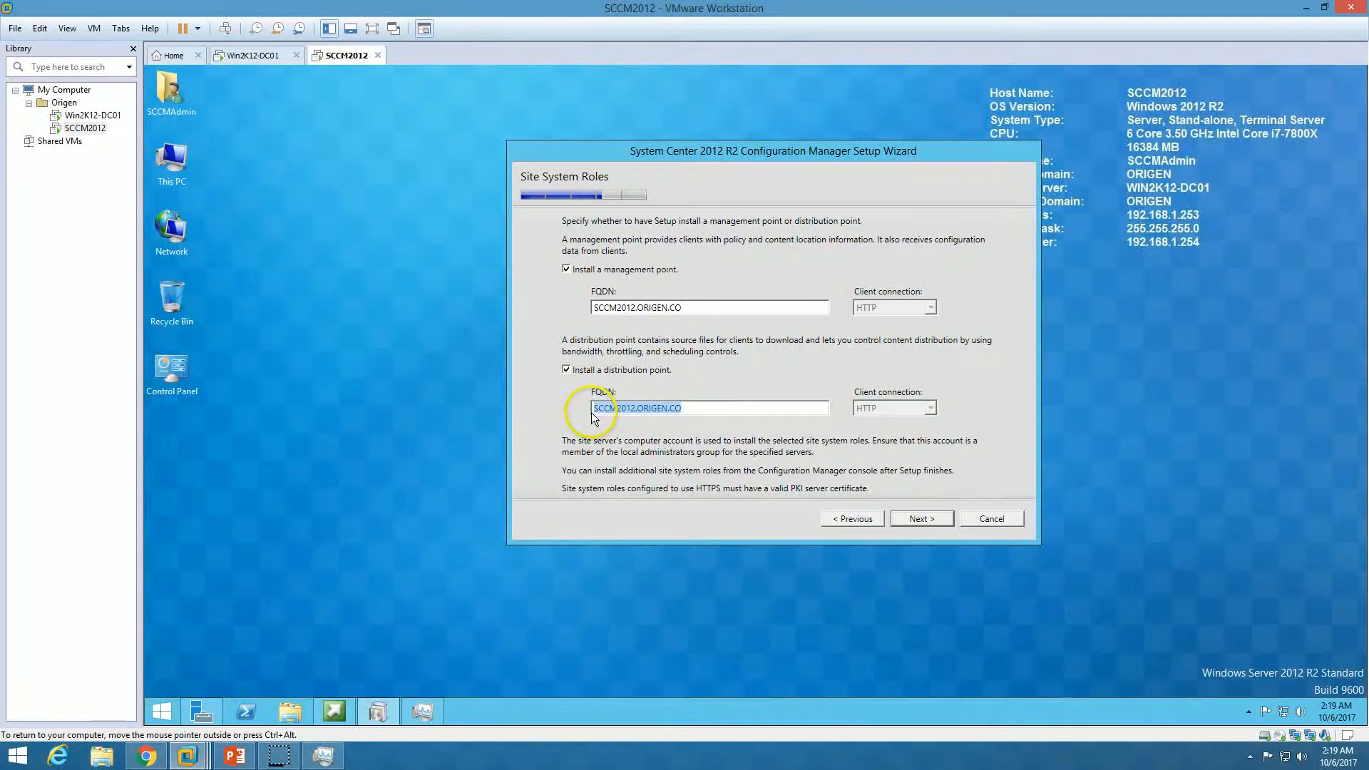
click(714, 406)
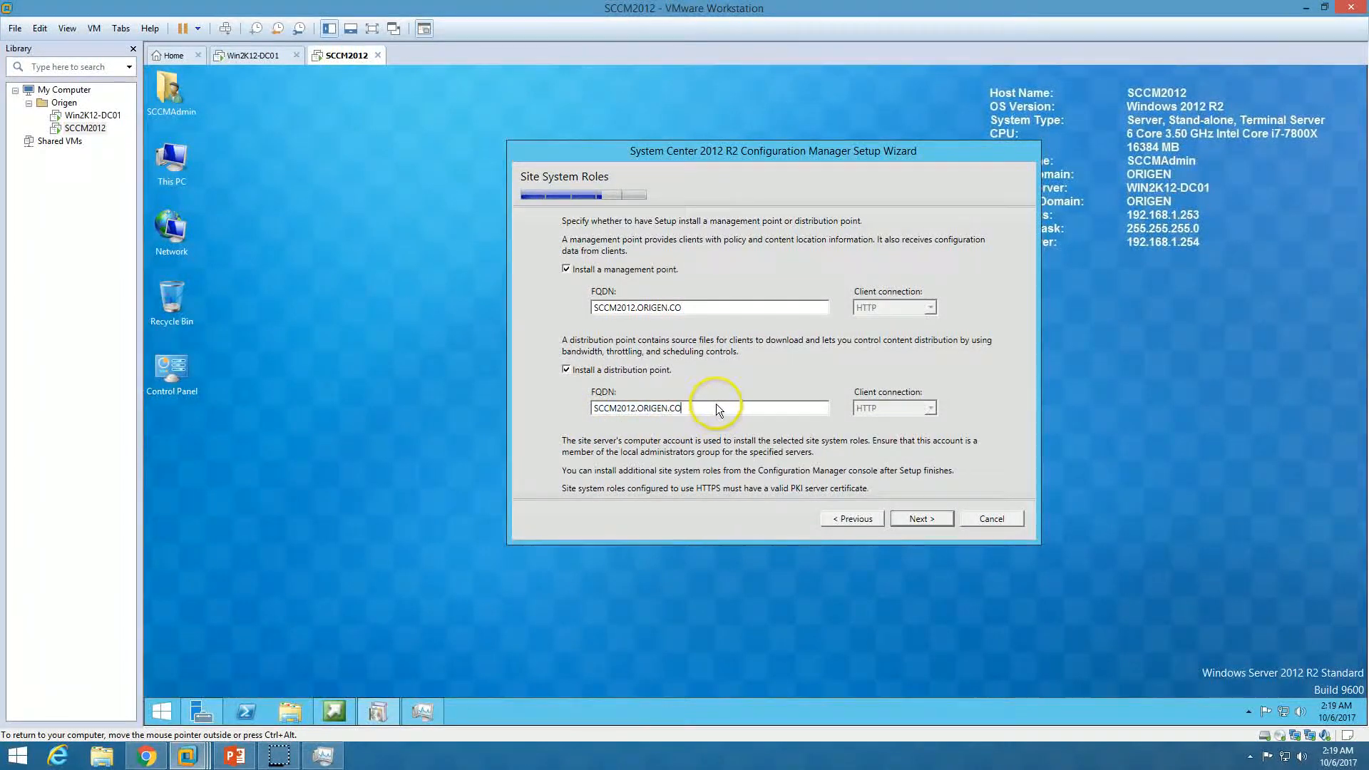
click(927, 519)
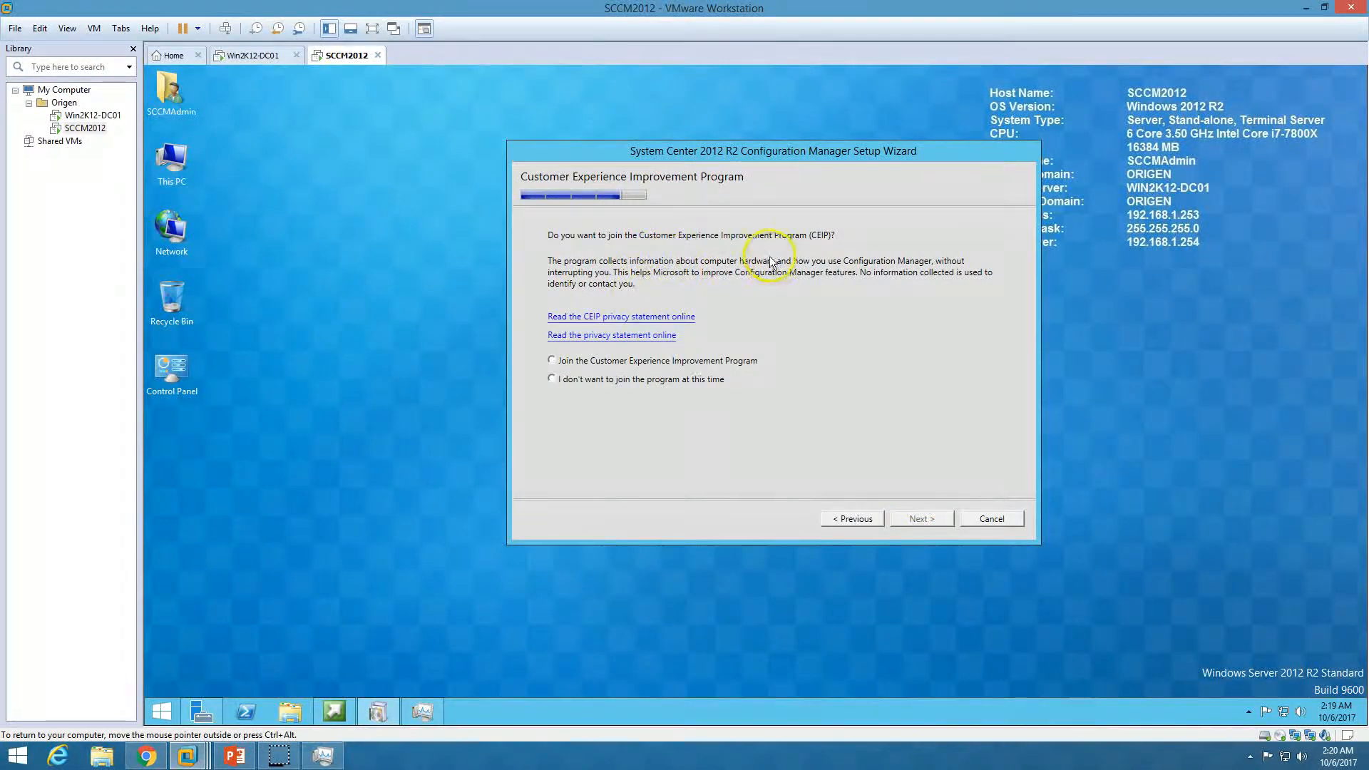
Decline the Customer Experience Improvement Program, start the prerequisite check and show the PowerPoint slides
click(653, 382)
click(930, 521)
drag(990, 336, 988, 427)
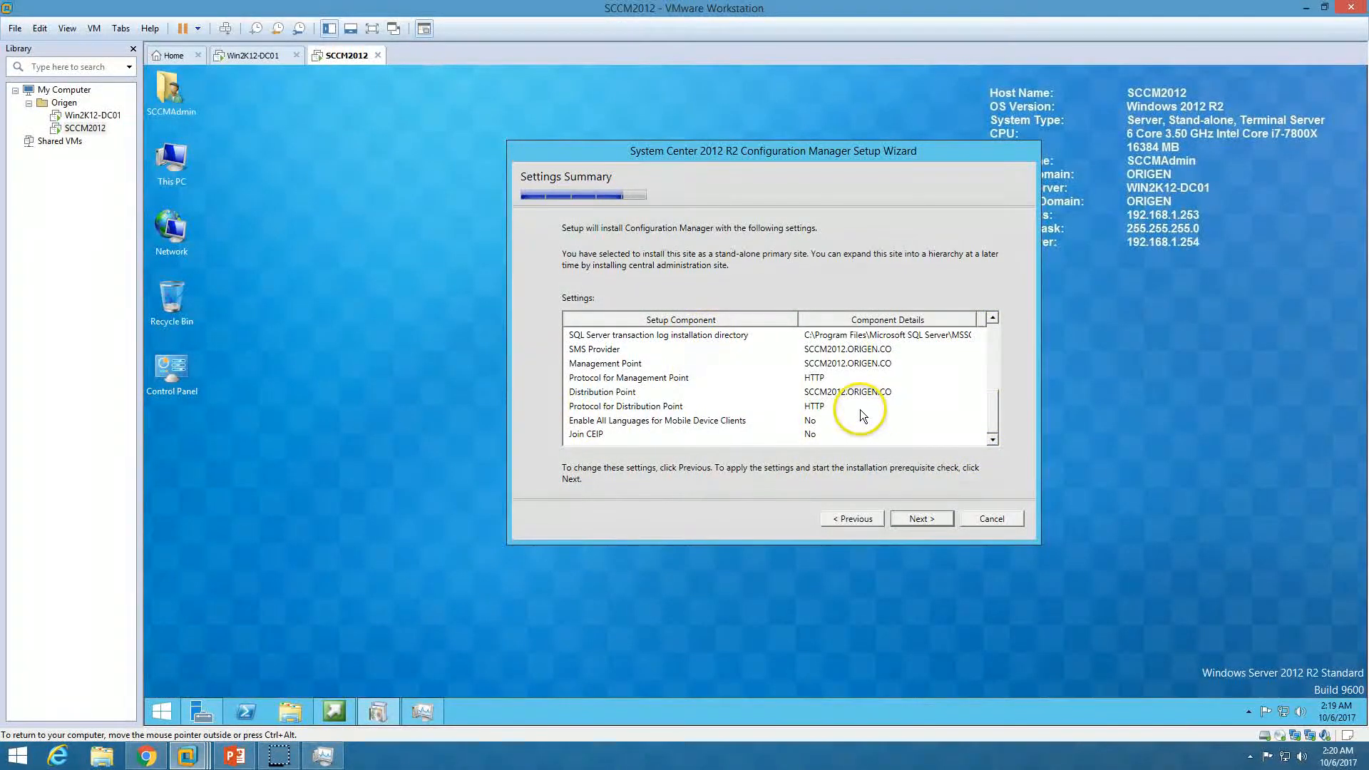
click(921, 518)
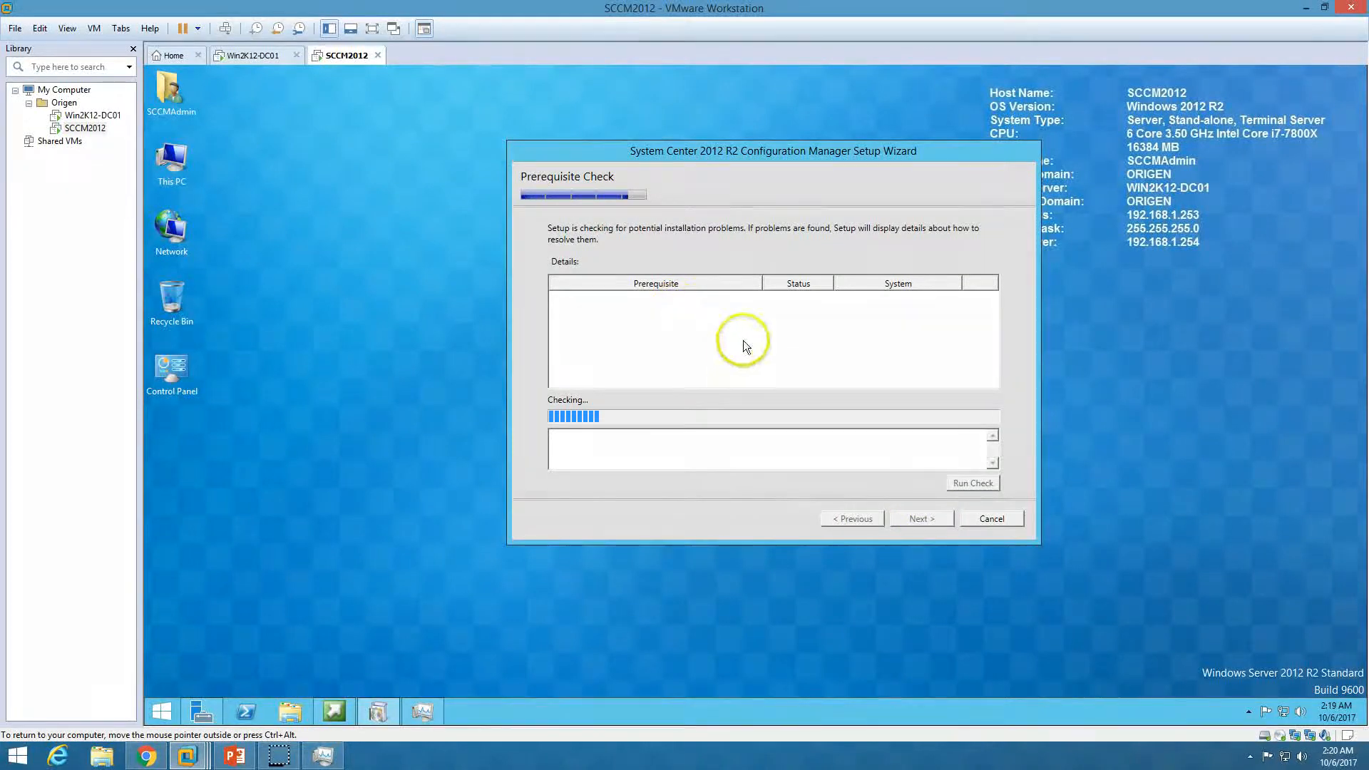
drag(777, 148, 775, 124)
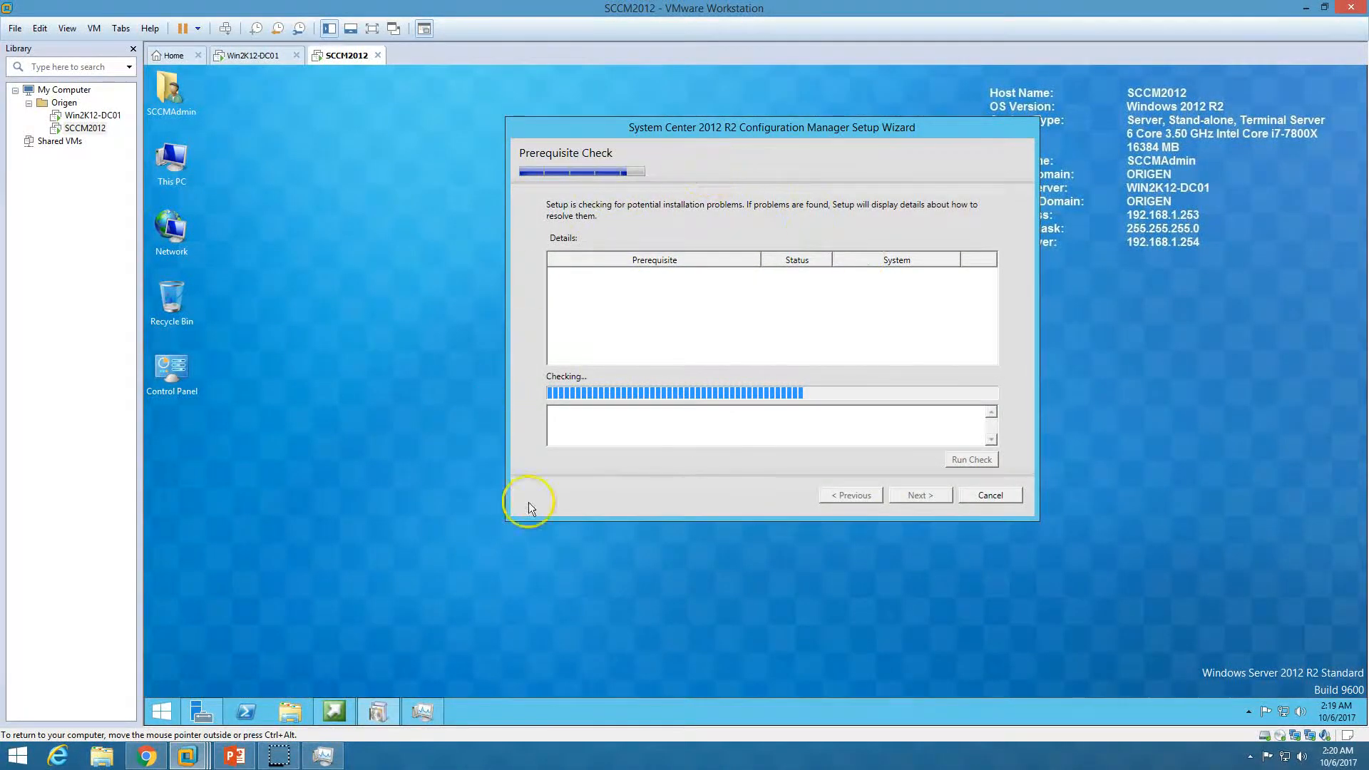
click(336, 657)
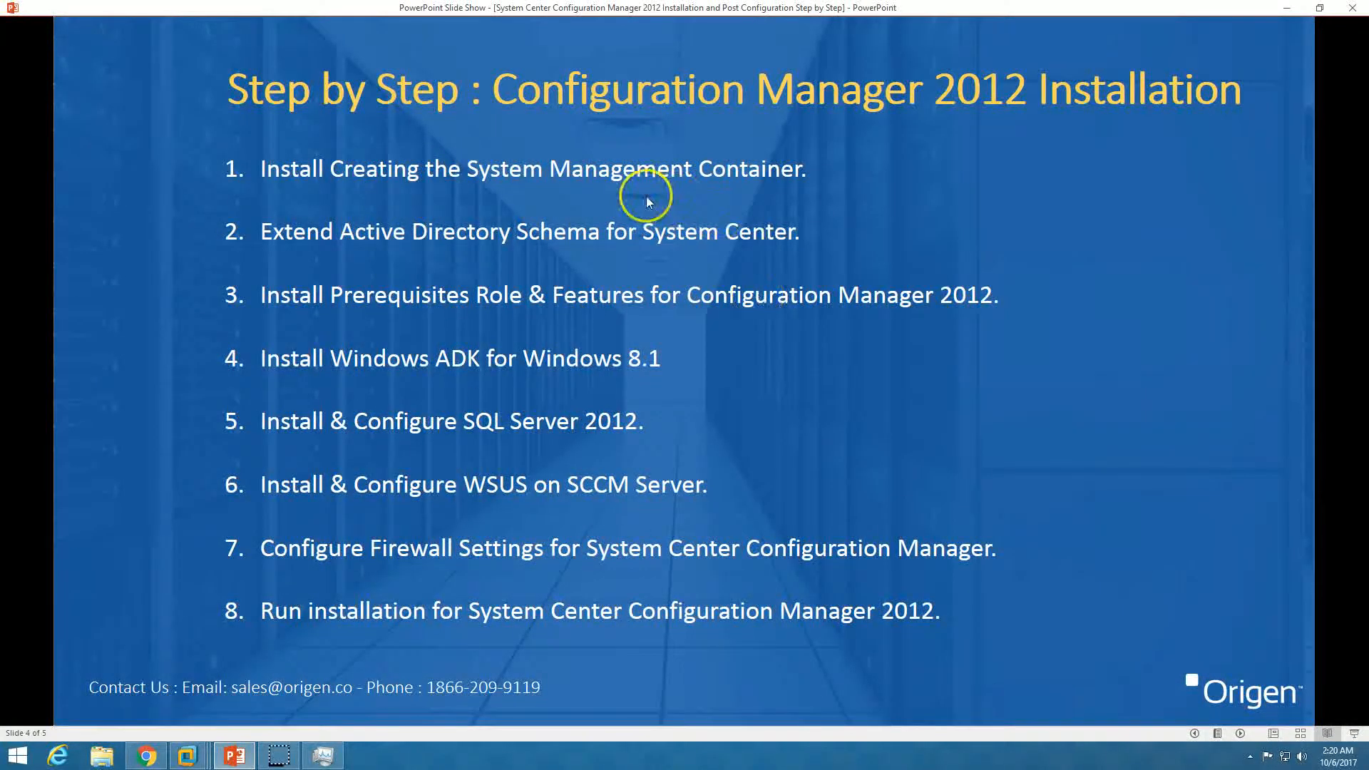
Minimize the PowerPoint slide show to return to the finished prerequisite check
click(243, 750)
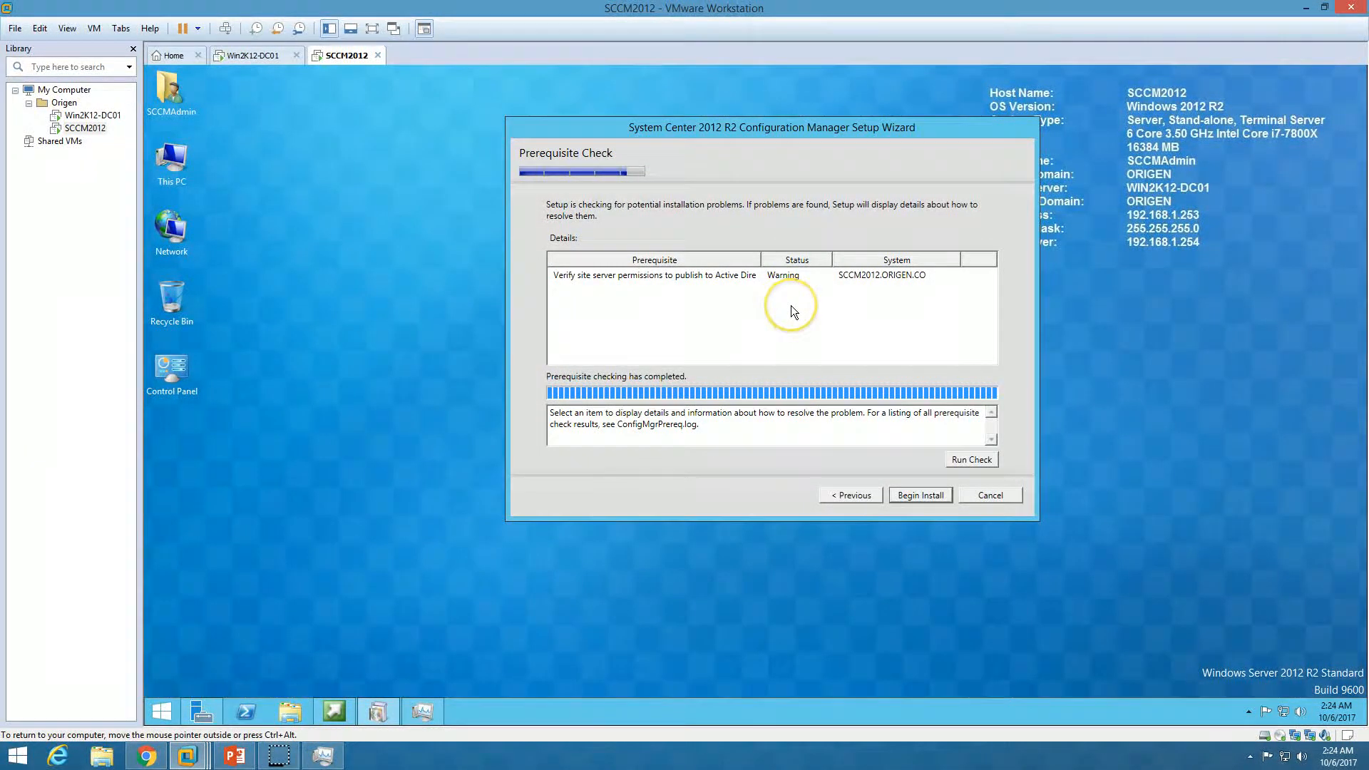
Review the Active Directory publishing permissions warning, then begin the Configuration Manager installation
click(658, 276)
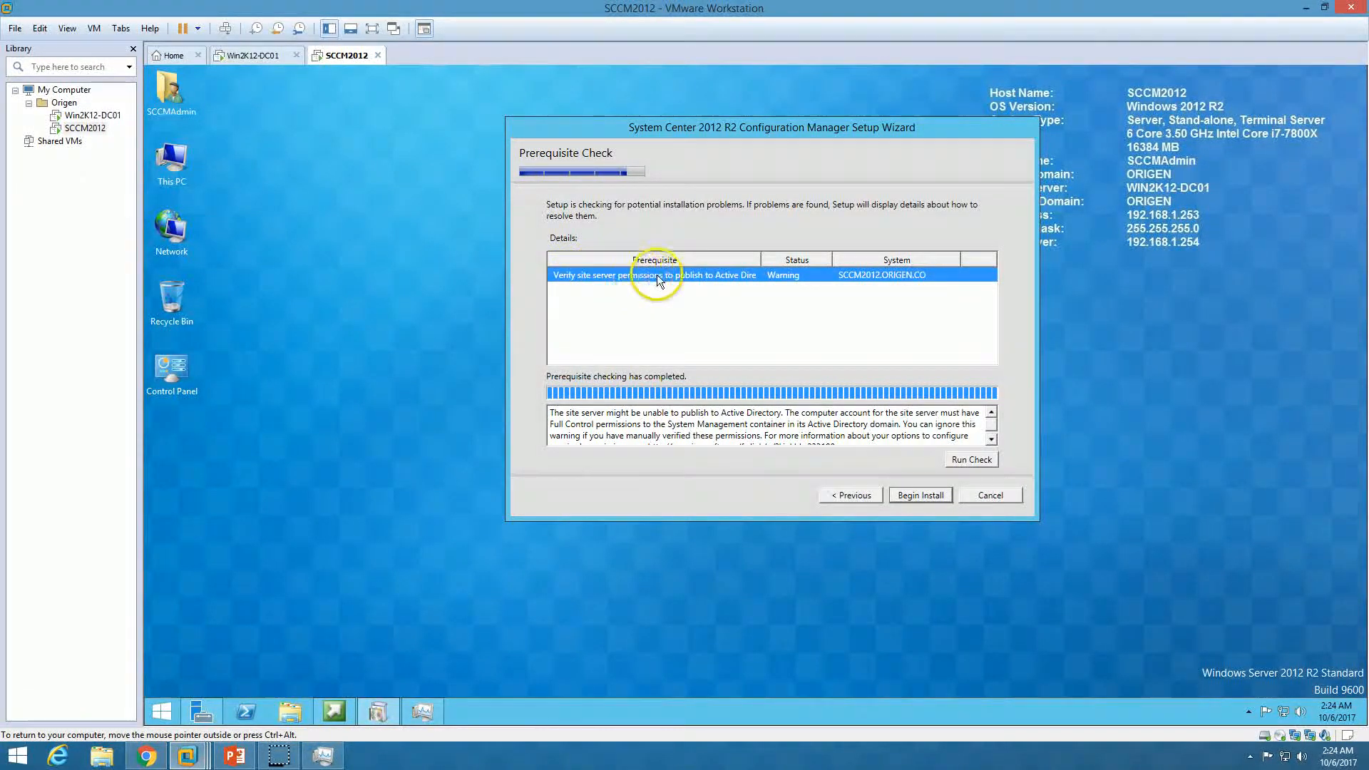
double_click(760, 258)
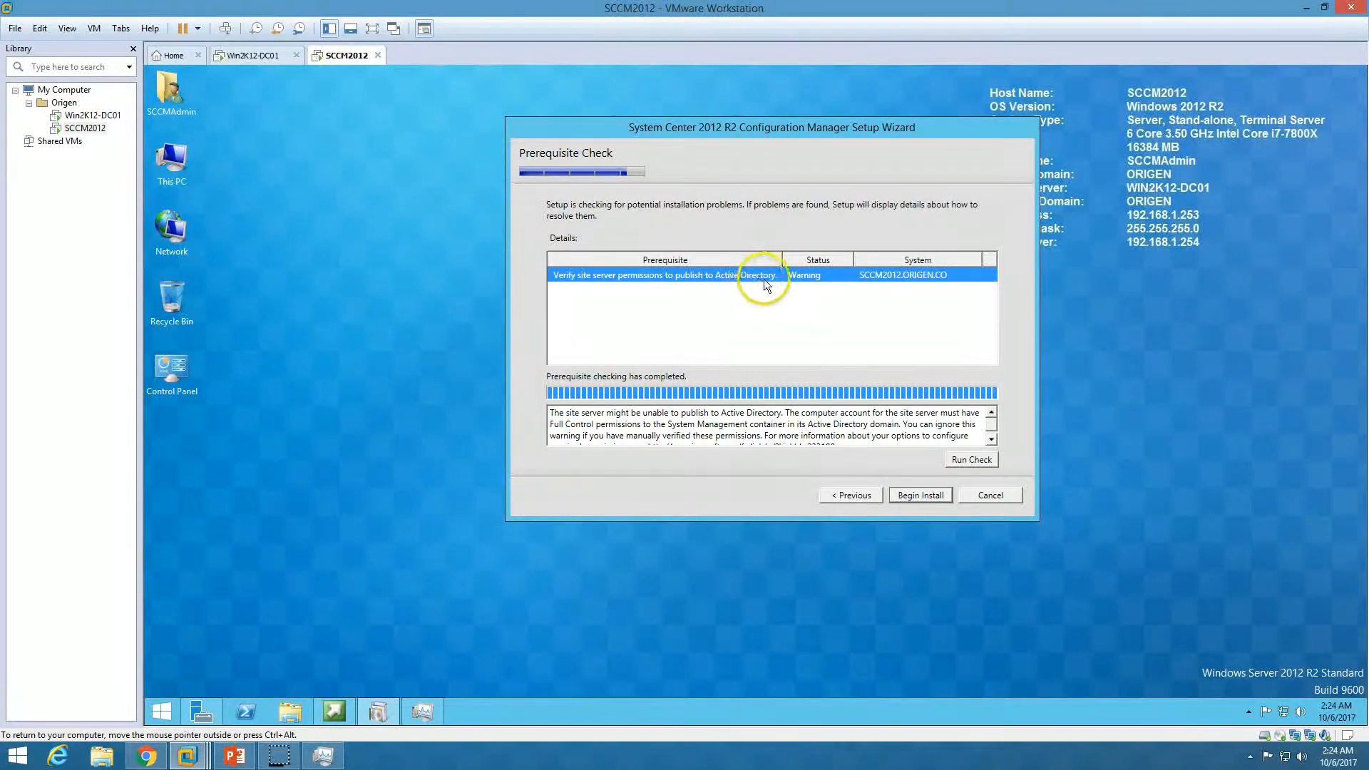
click(254, 55)
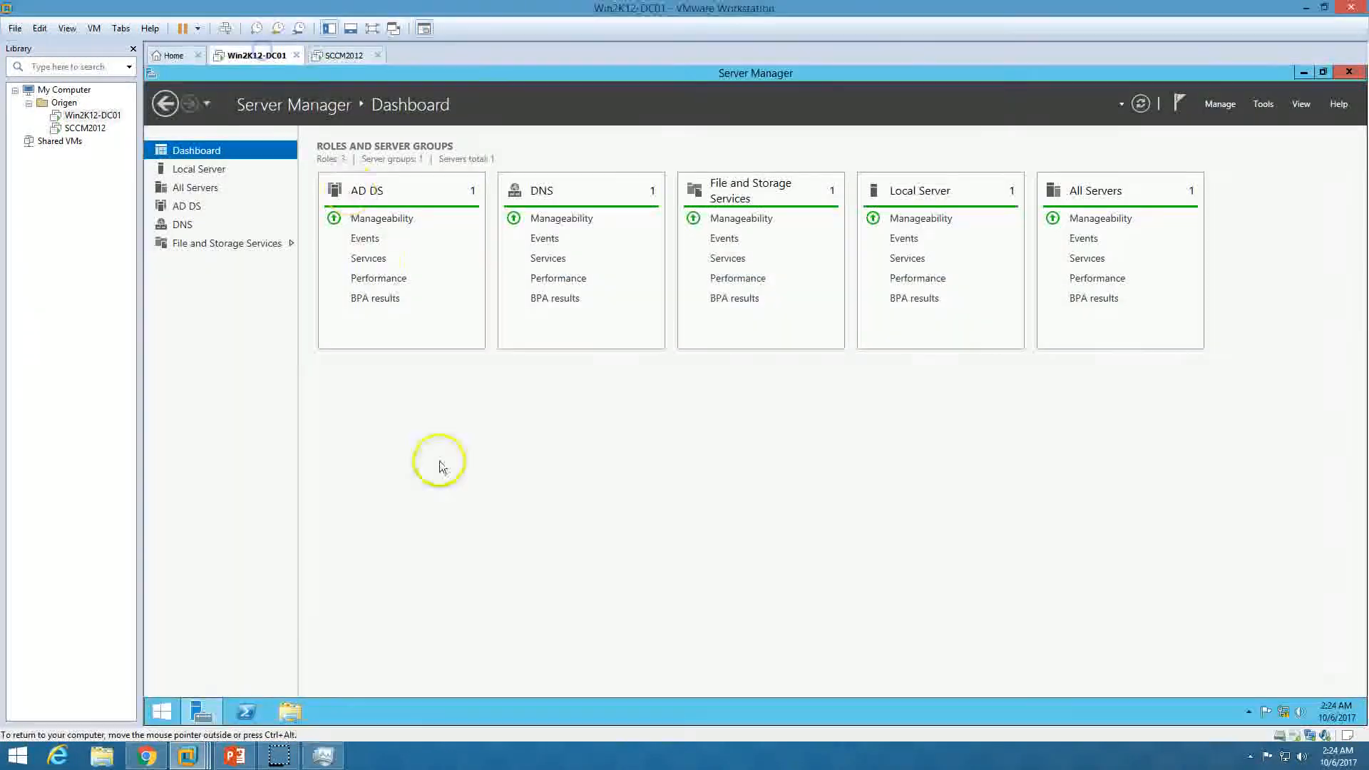
click(246, 752)
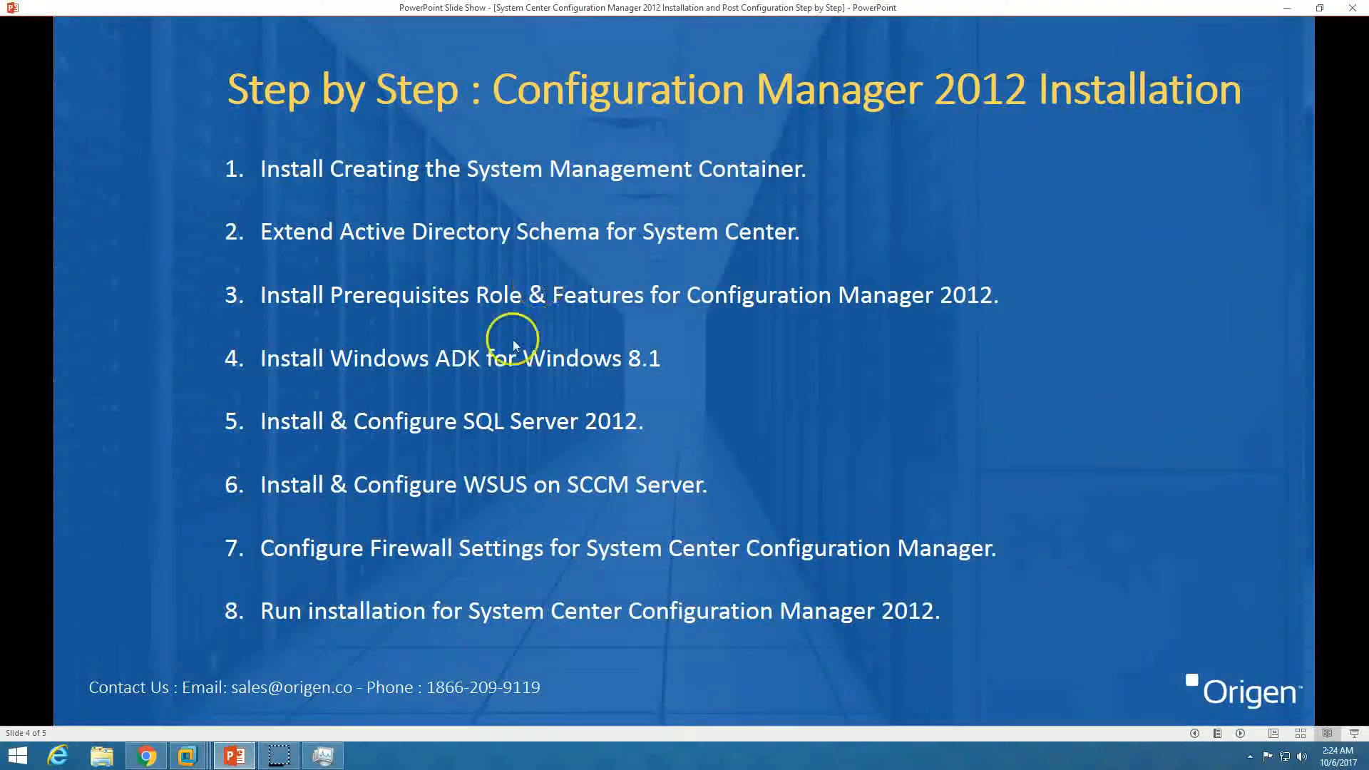
click(251, 753)
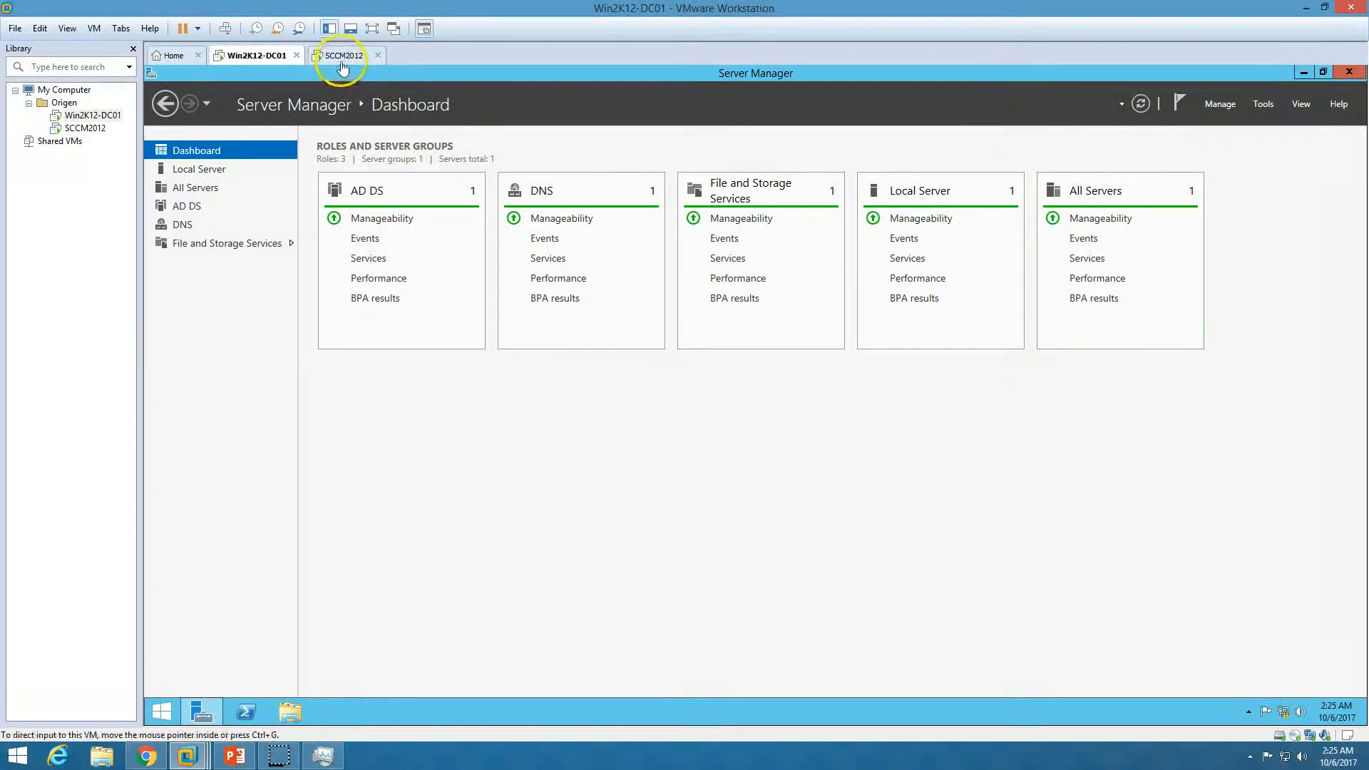
click(344, 55)
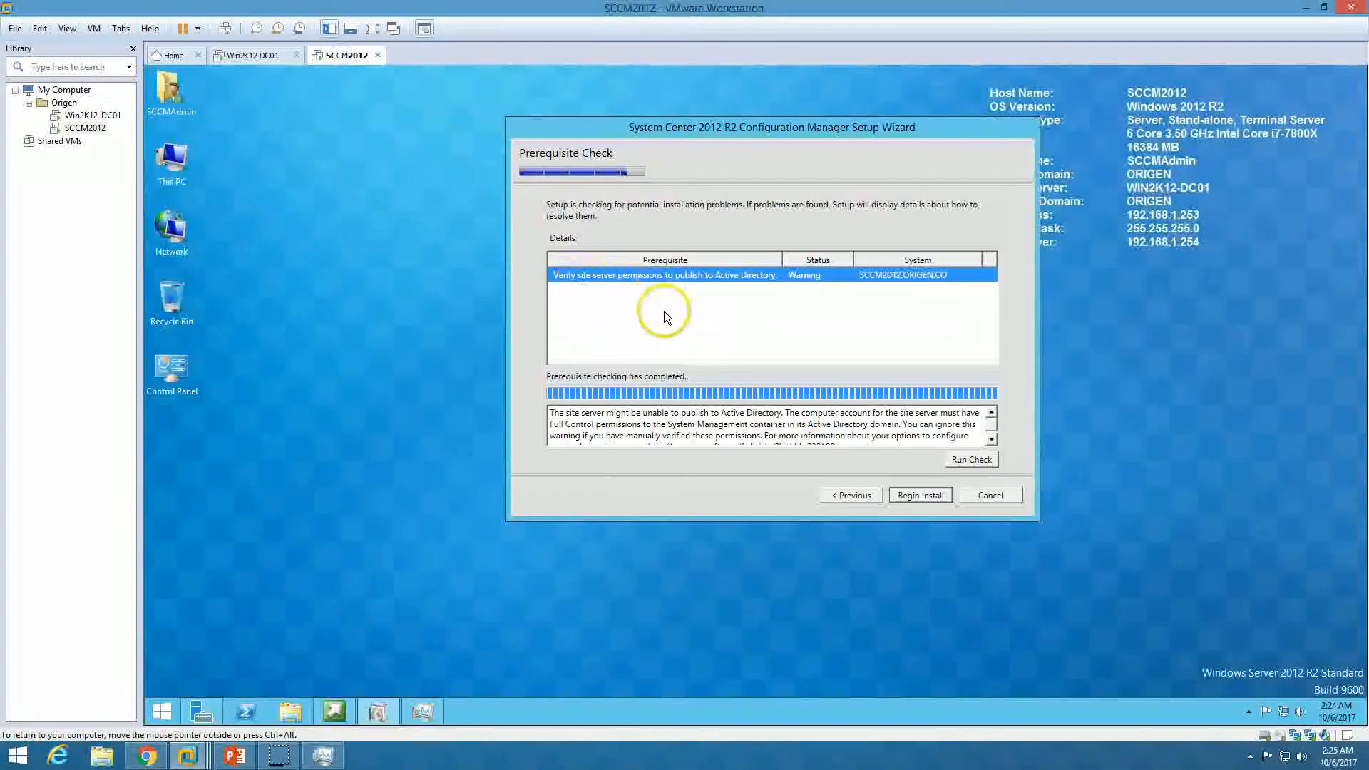
click(990, 439)
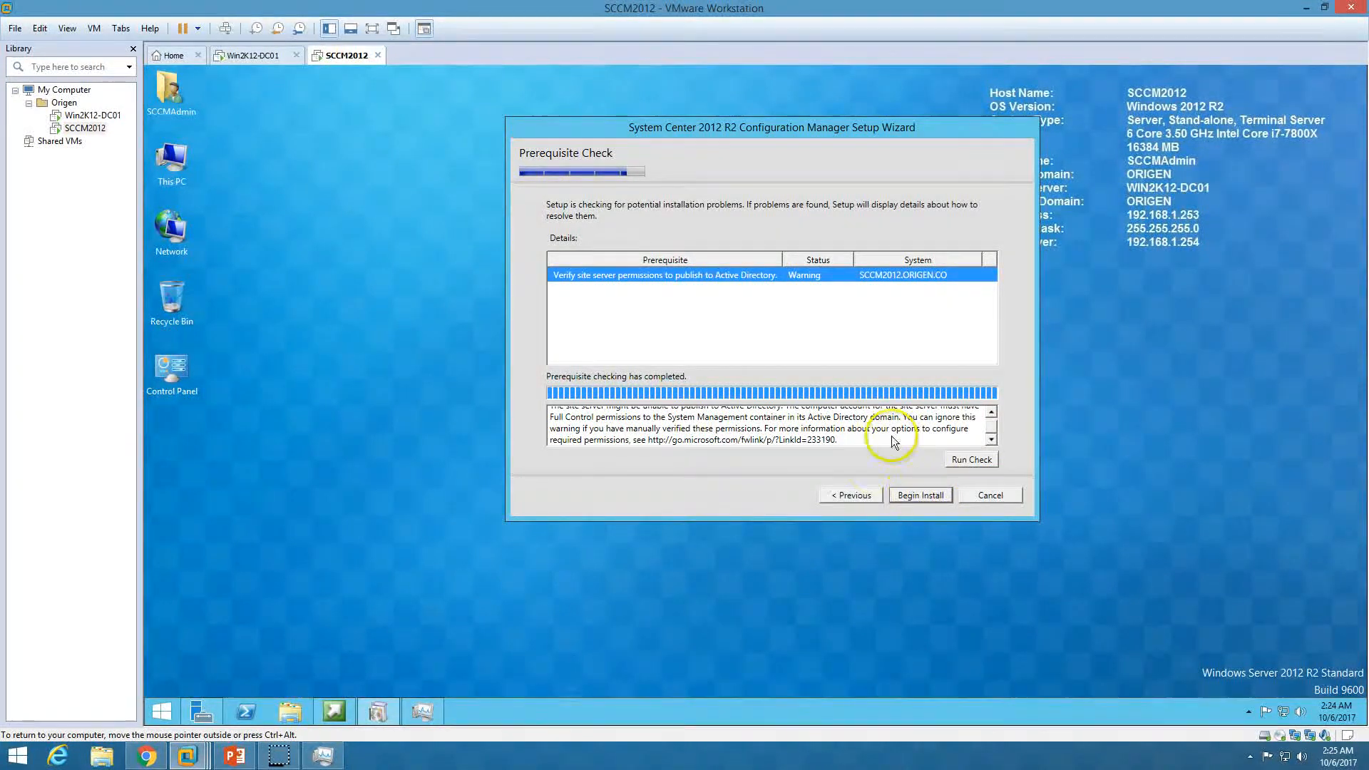
click(926, 497)
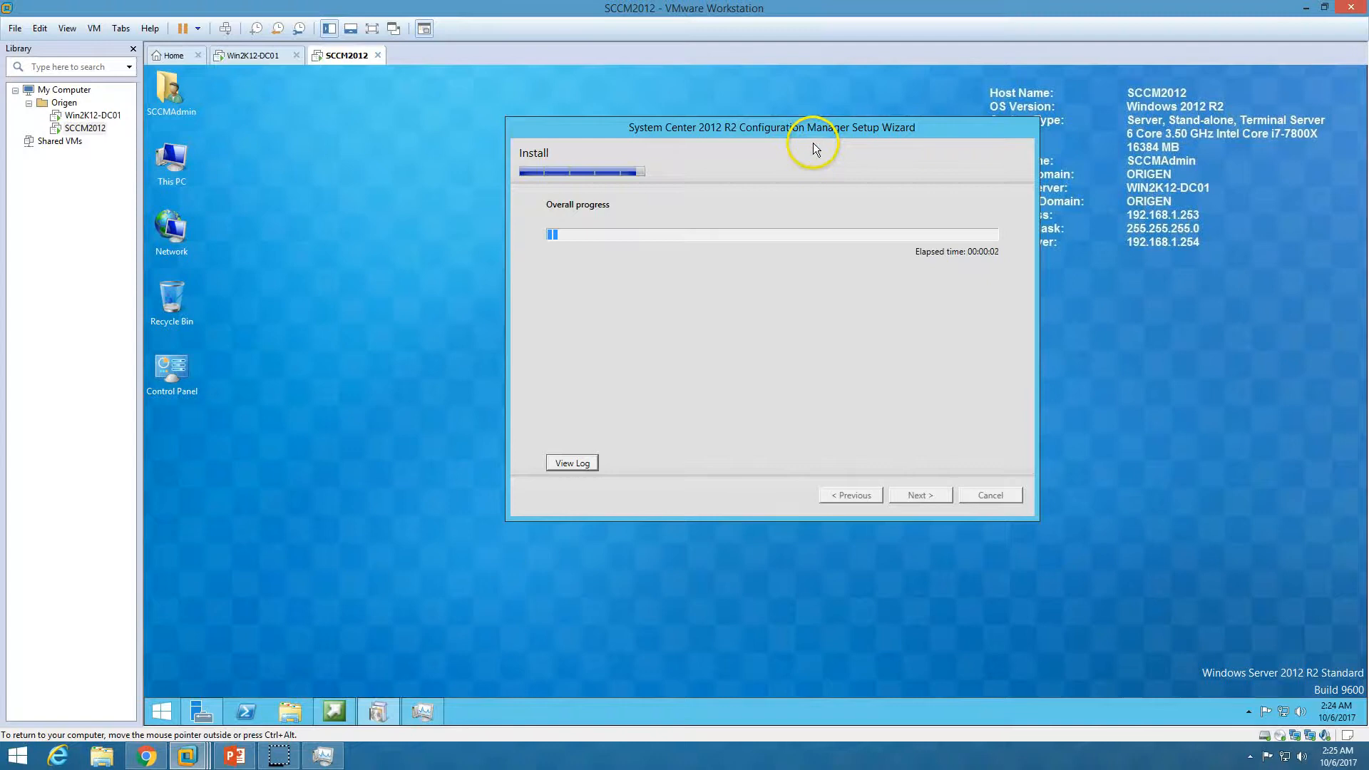
Refresh the desktop while Configuration Manager core setup finishes all installation steps
right_click(391, 266)
click(419, 304)
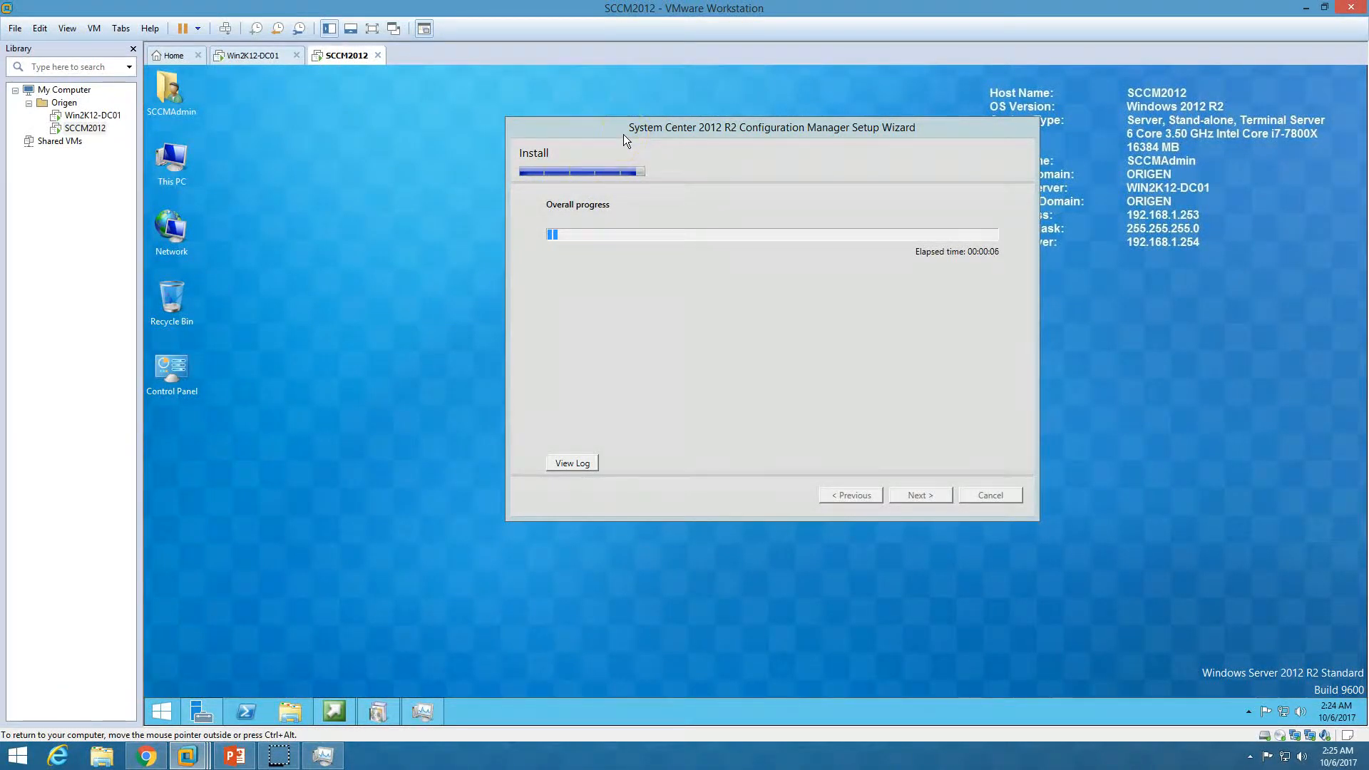
click(442, 333)
click(355, 337)
click(361, 335)
click(311, 446)
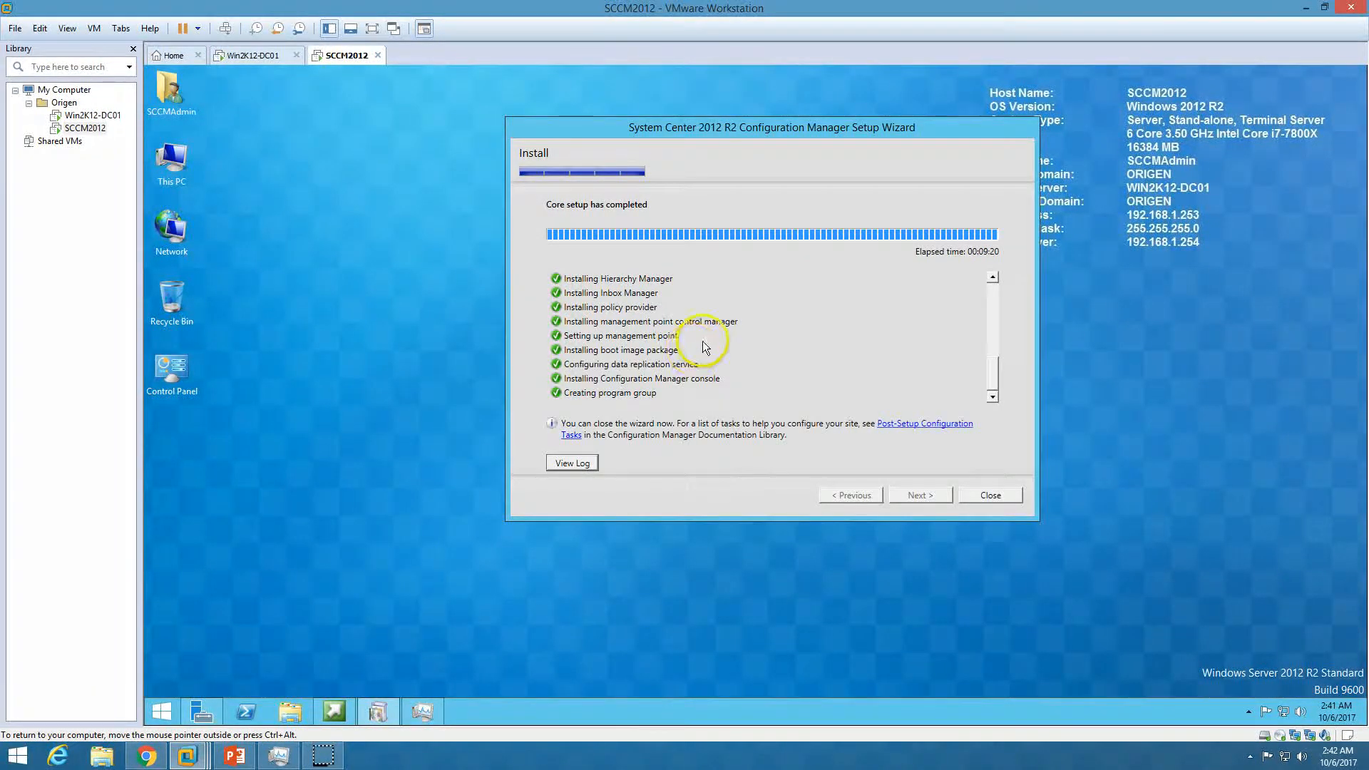
Close the finished Configuration Manager setup wizard and its Setup window
scroll(704, 341, up, 8)
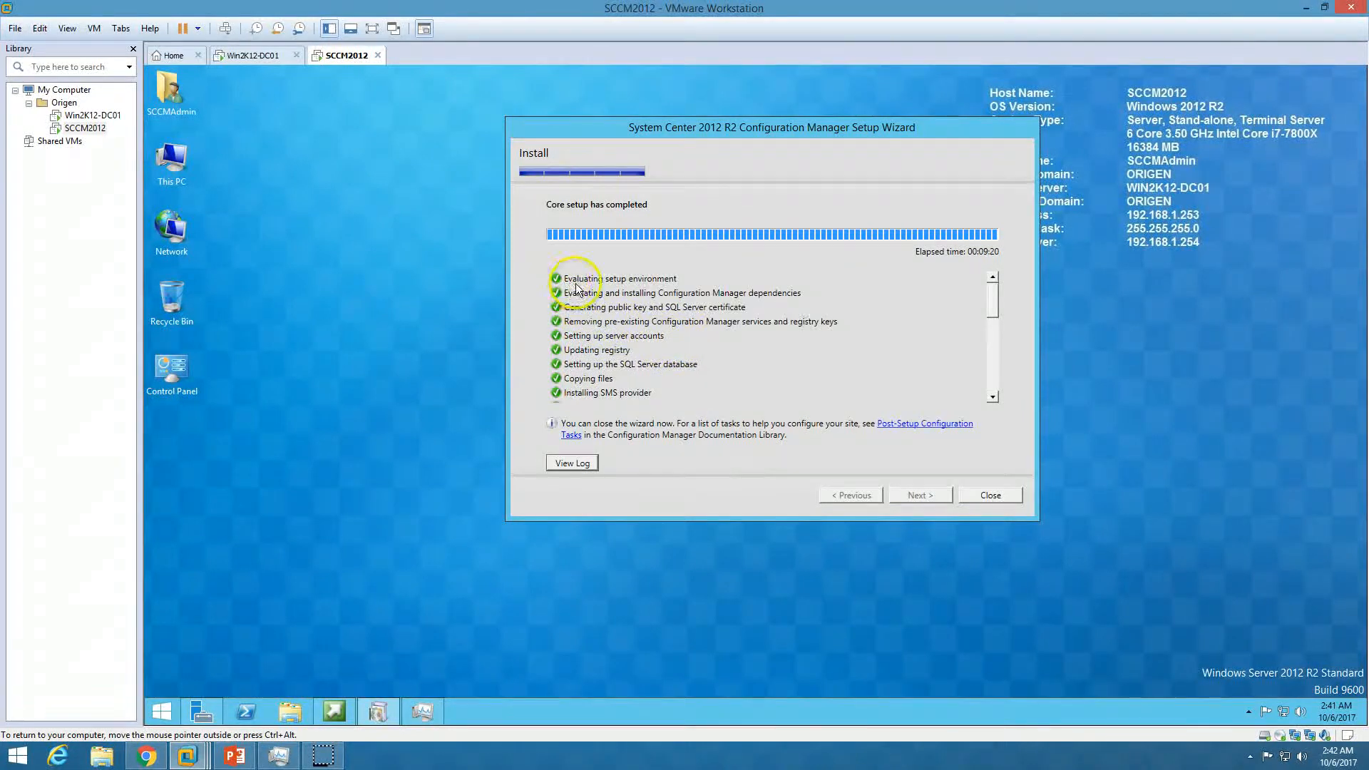
scroll(589, 307, down, 6)
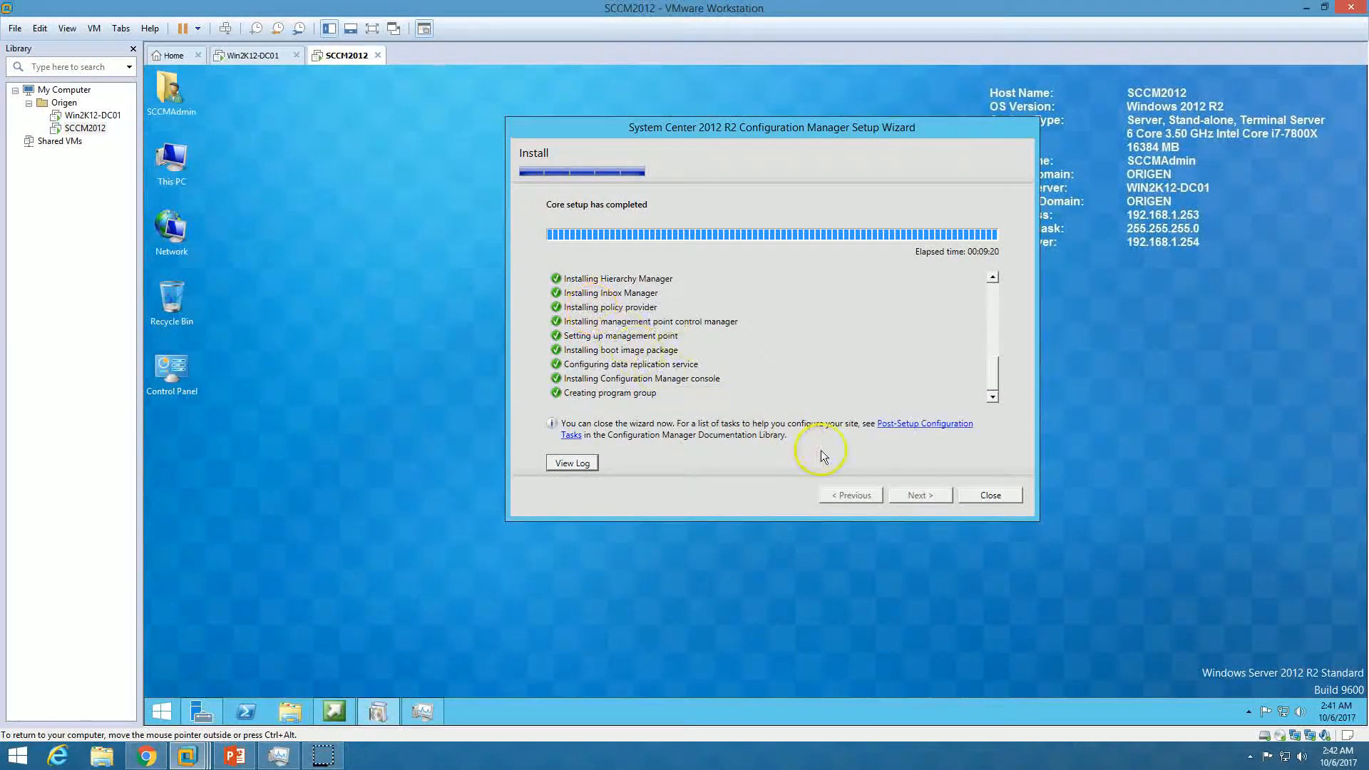
click(990, 495)
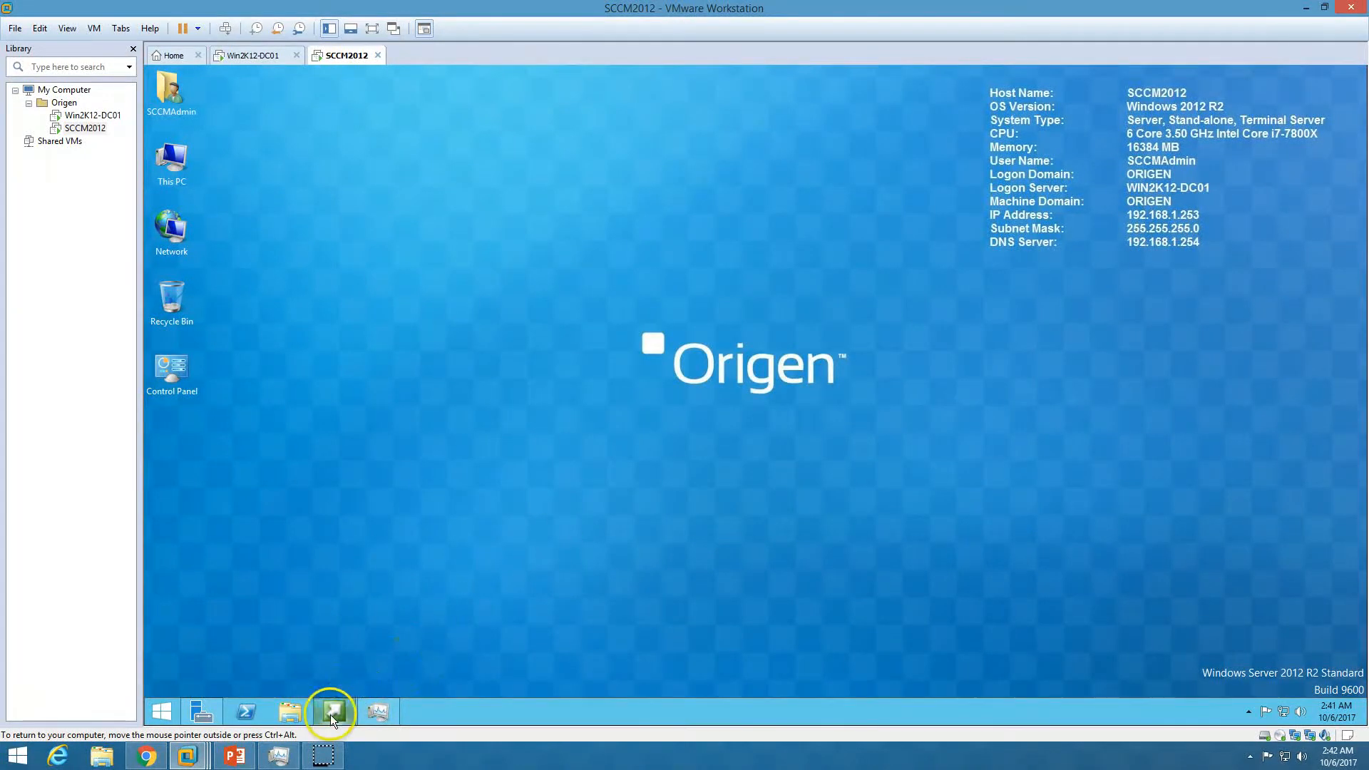
click(333, 712)
click(997, 192)
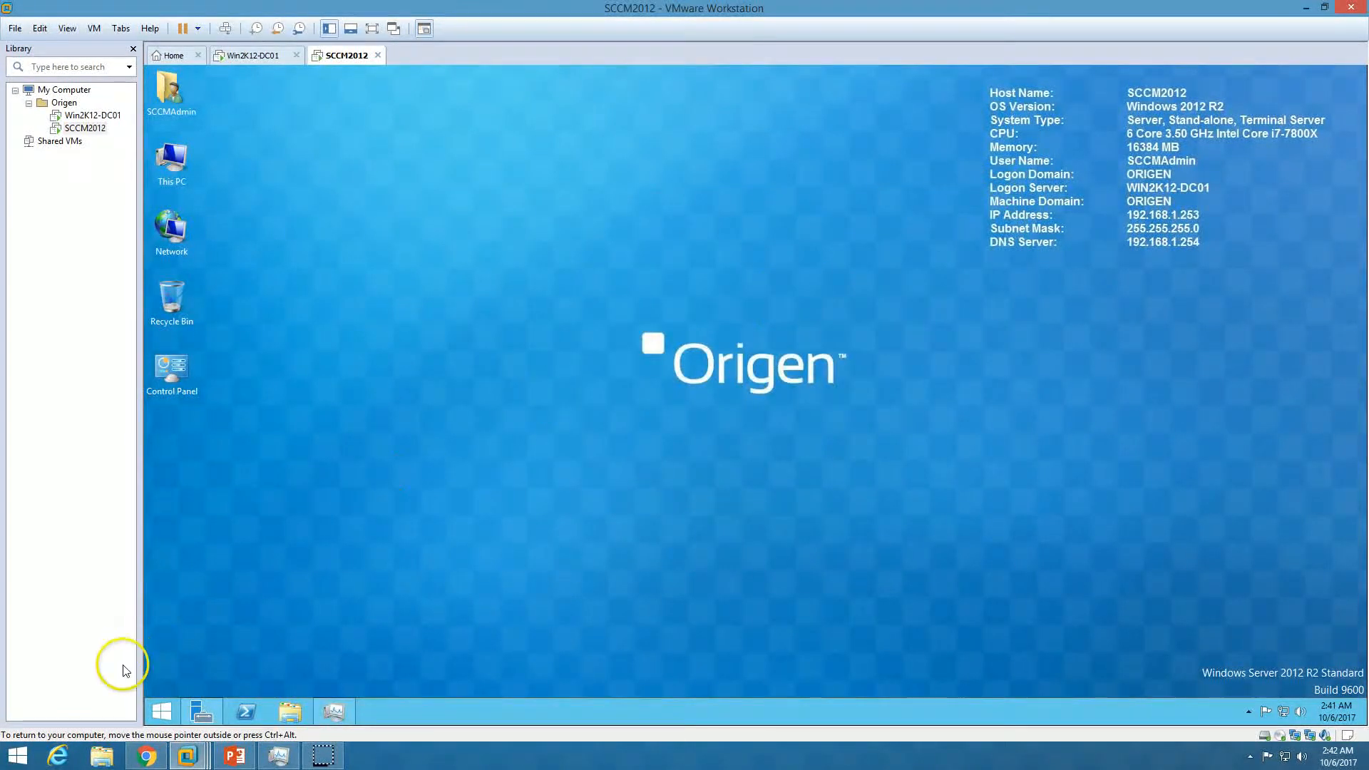
Launch the Configuration Manager Console from the Start screen's Apps list
click(173, 720)
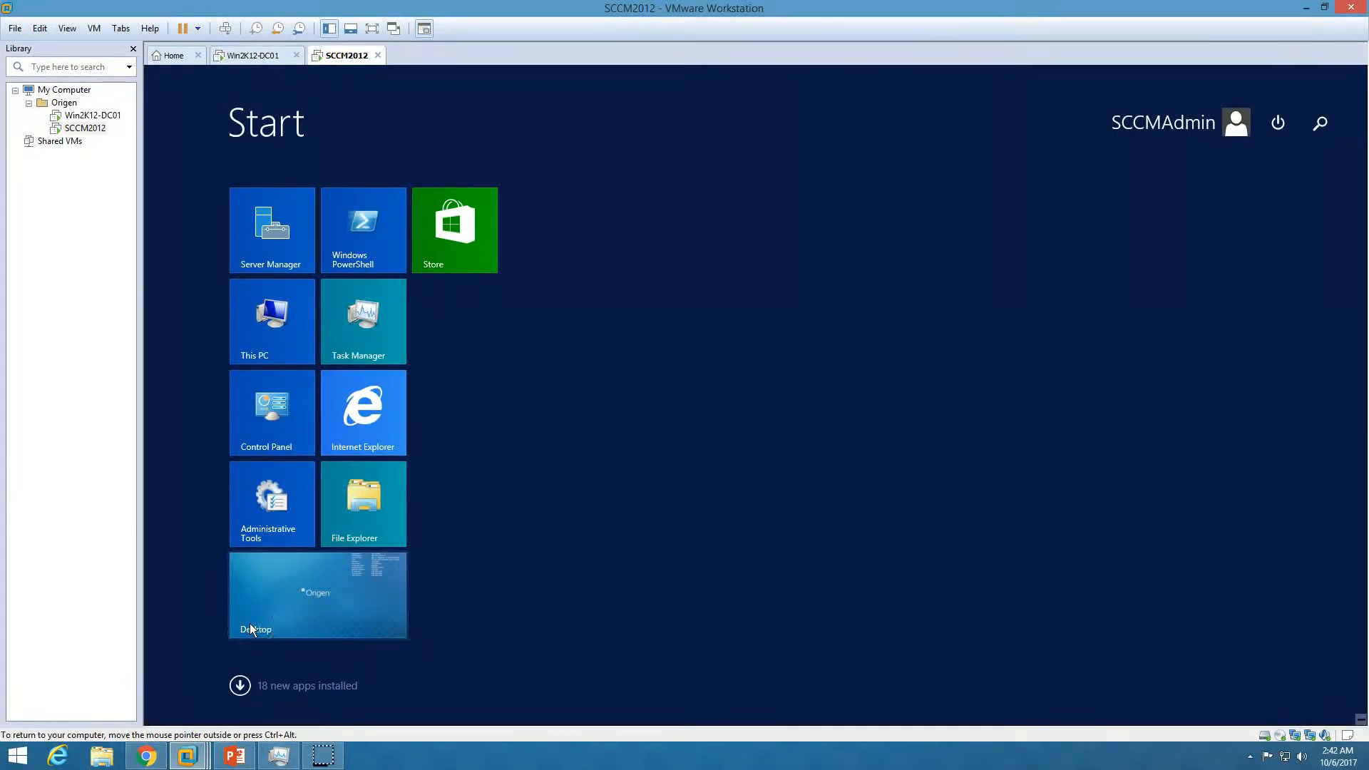
click(239, 686)
click(1089, 492)
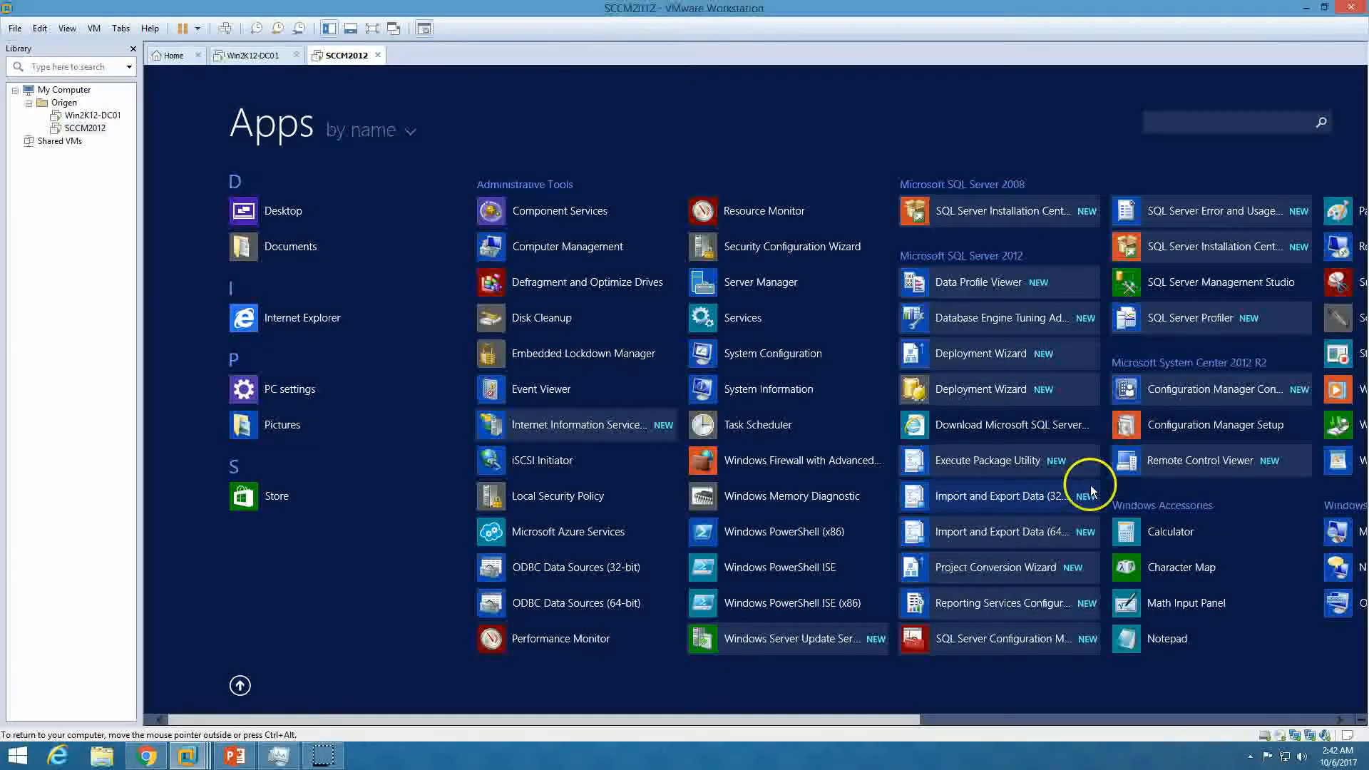
click(1202, 393)
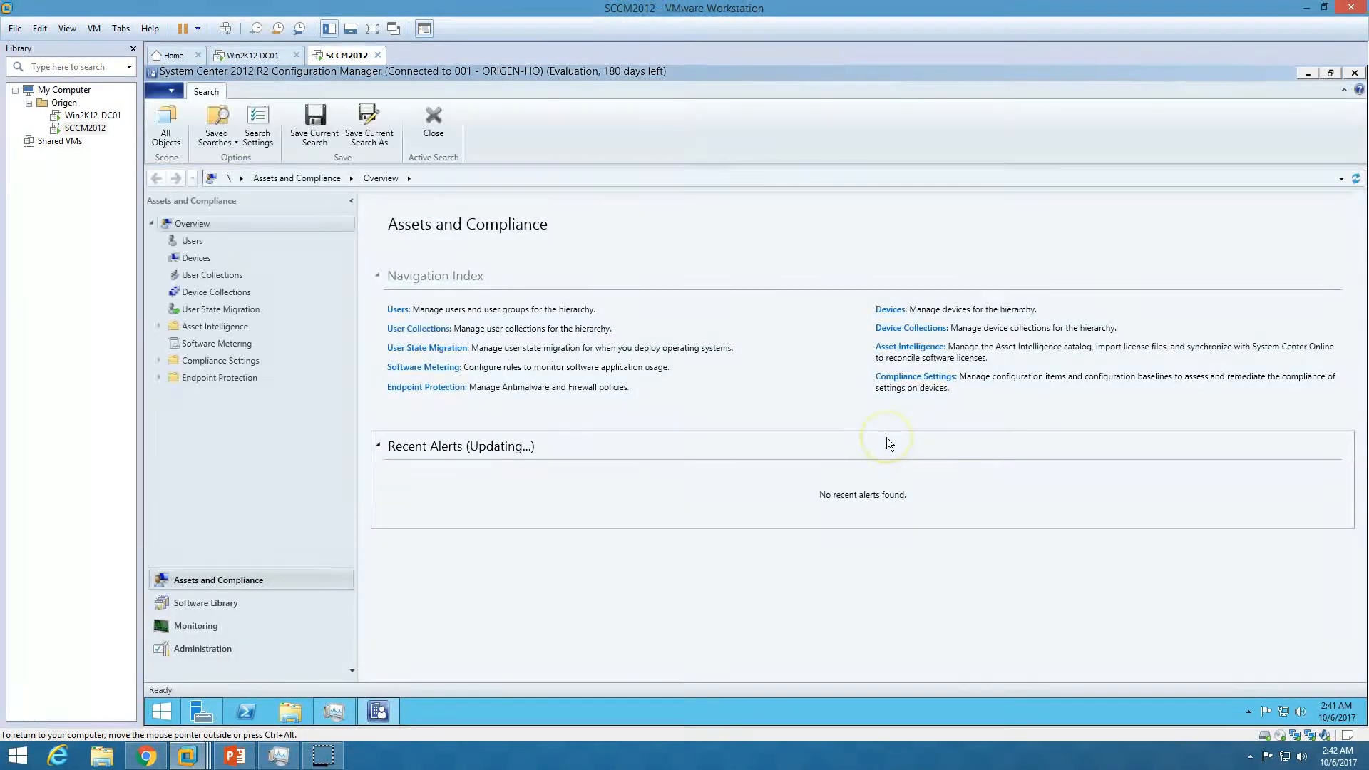
Go to Administration > Hierarchy Configuration > Discovery Methods and select Active Directory Forest Discovery
click(889, 444)
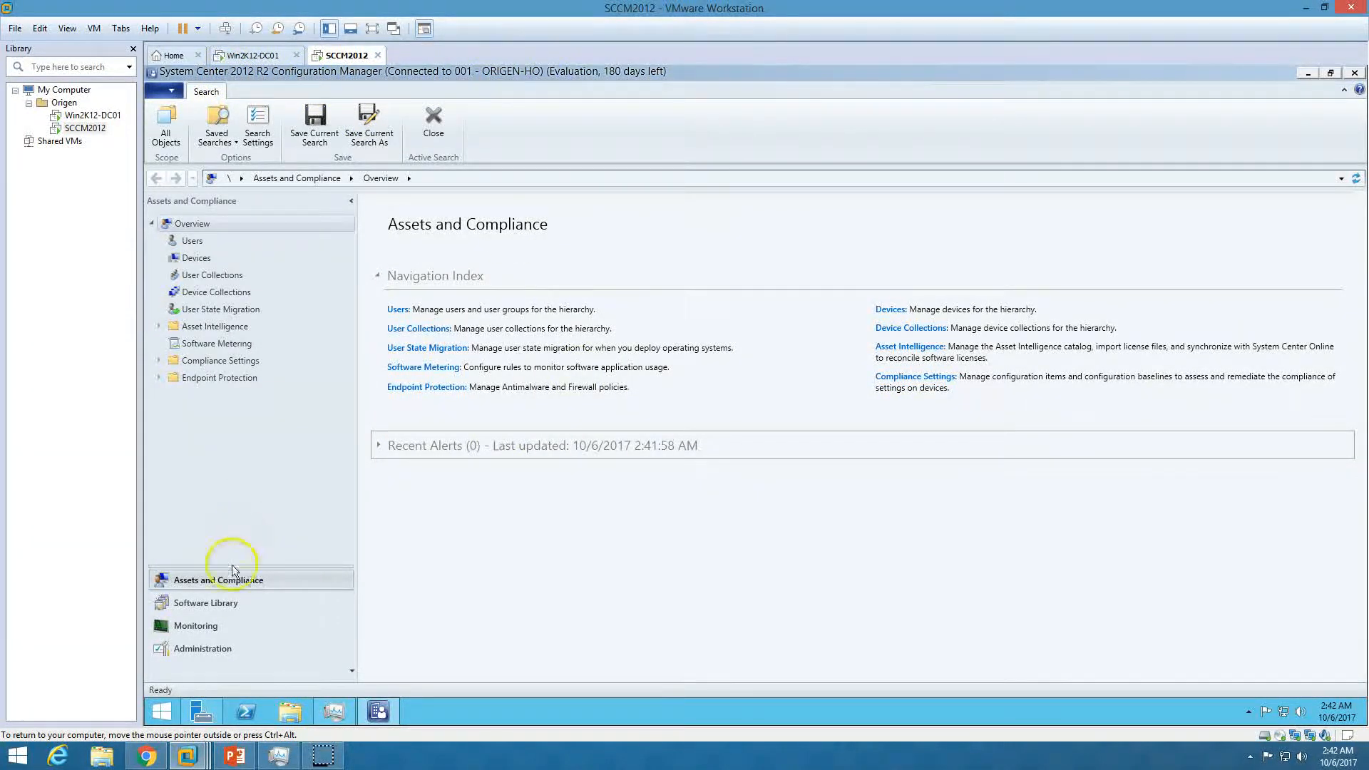
click(216, 652)
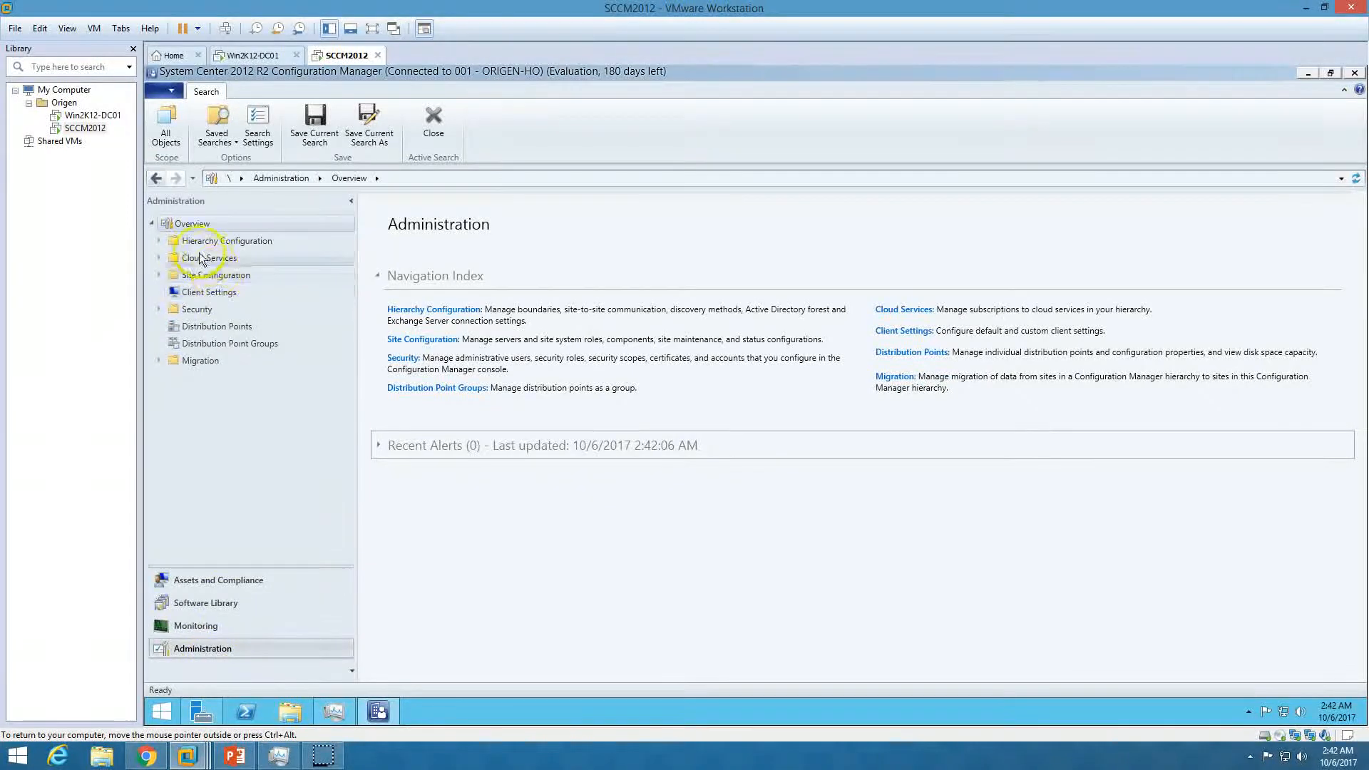
click(159, 242)
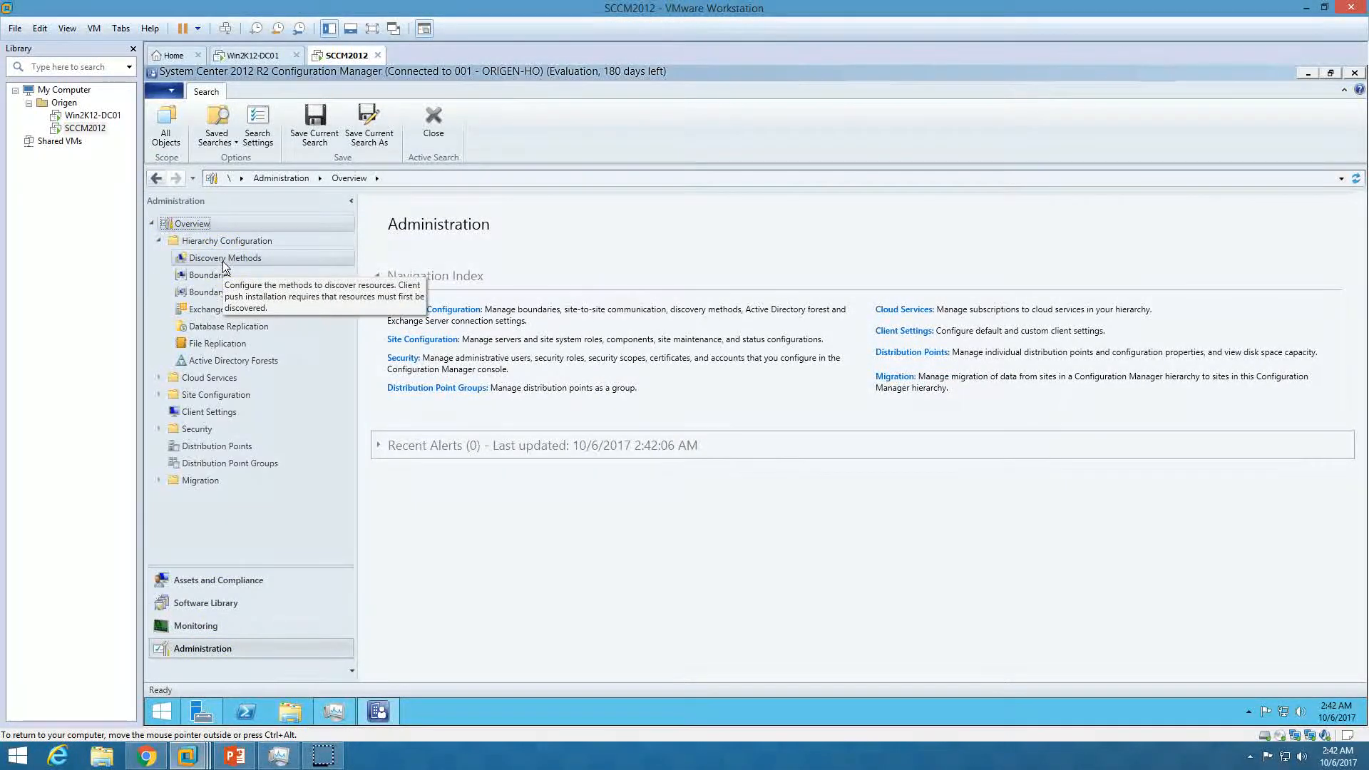
click(222, 261)
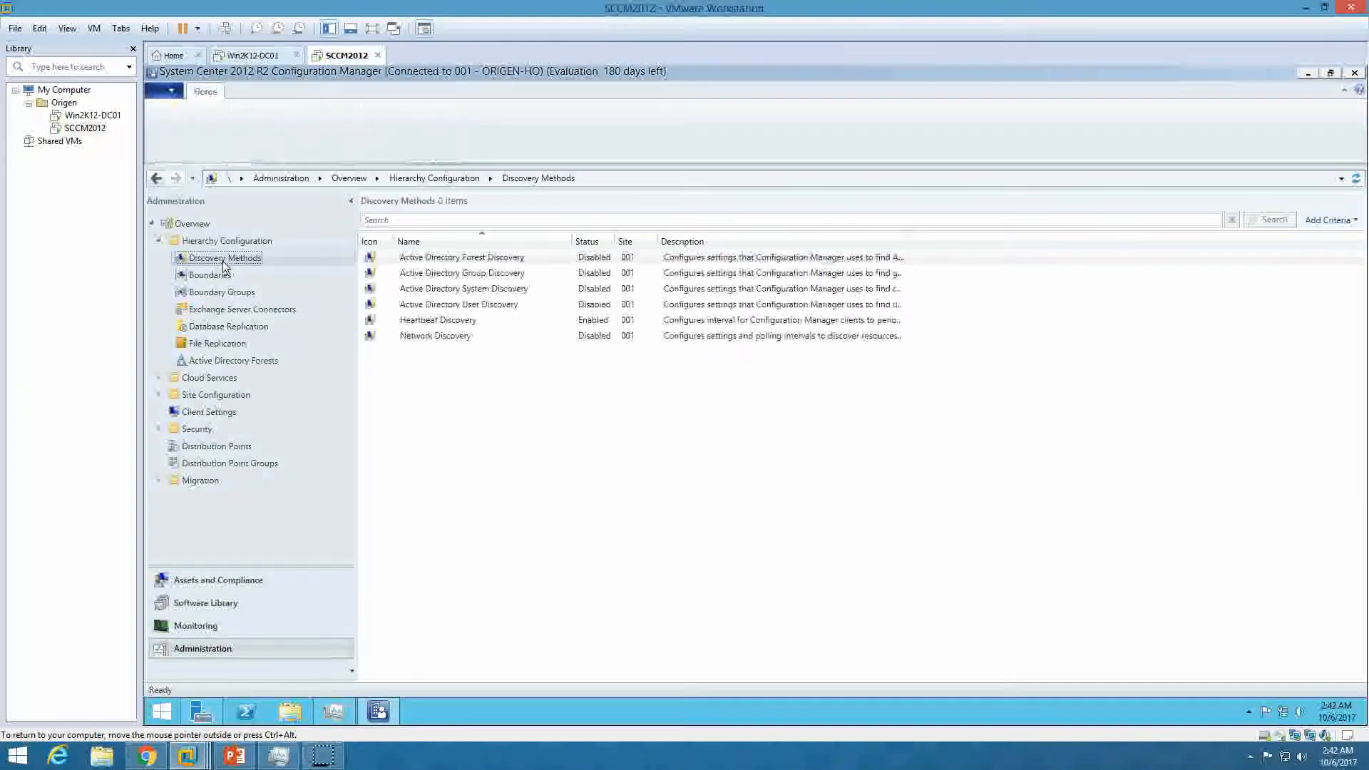
click(464, 261)
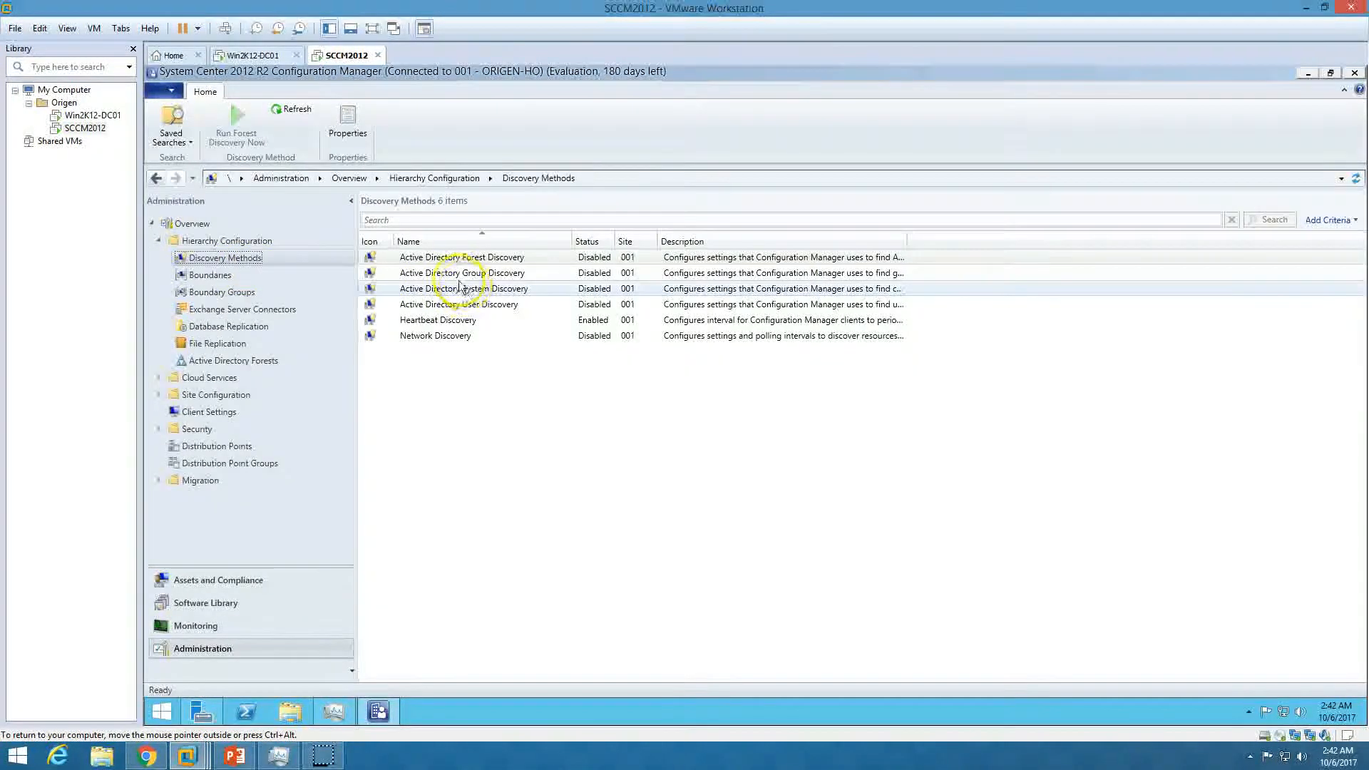
Enable Active Directory Forest Discovery with automatic site boundary creation, running every 1 day
double_click(467, 264)
click(658, 325)
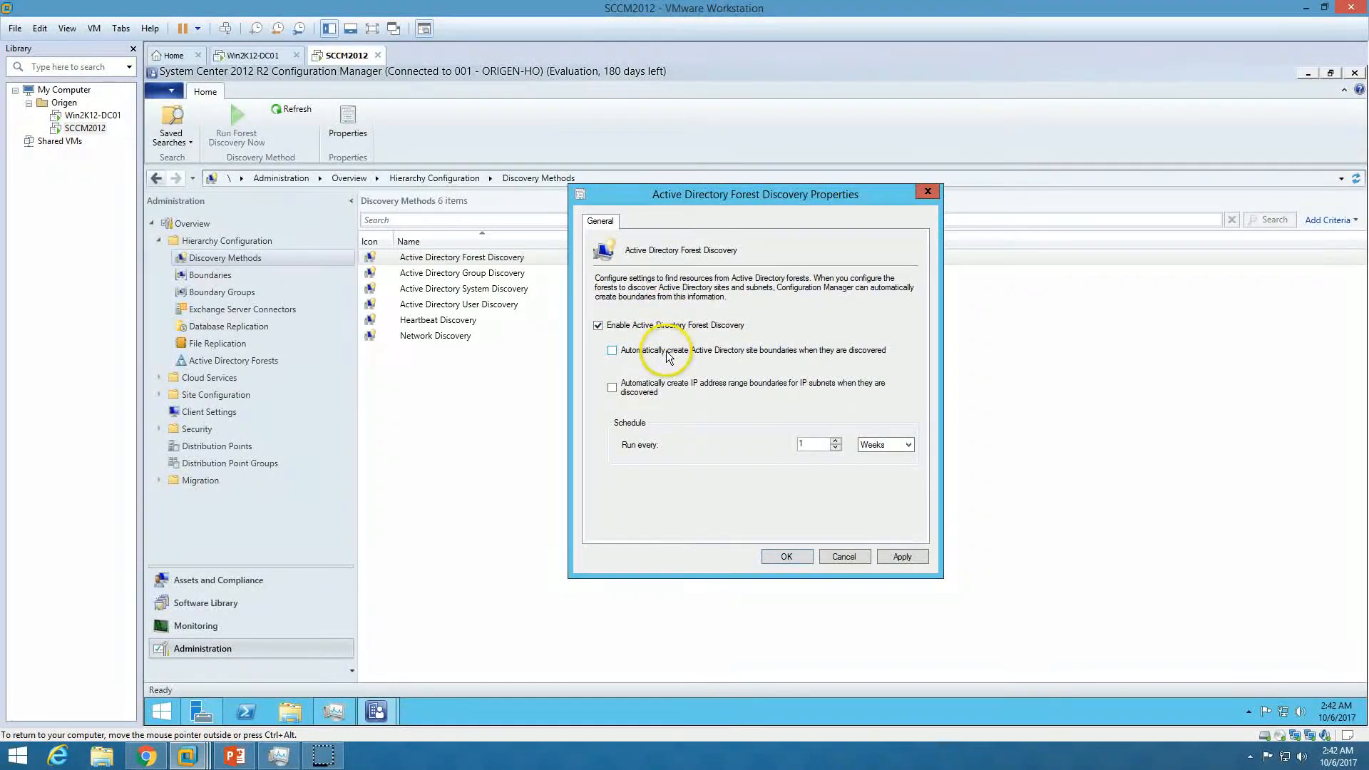
click(698, 352)
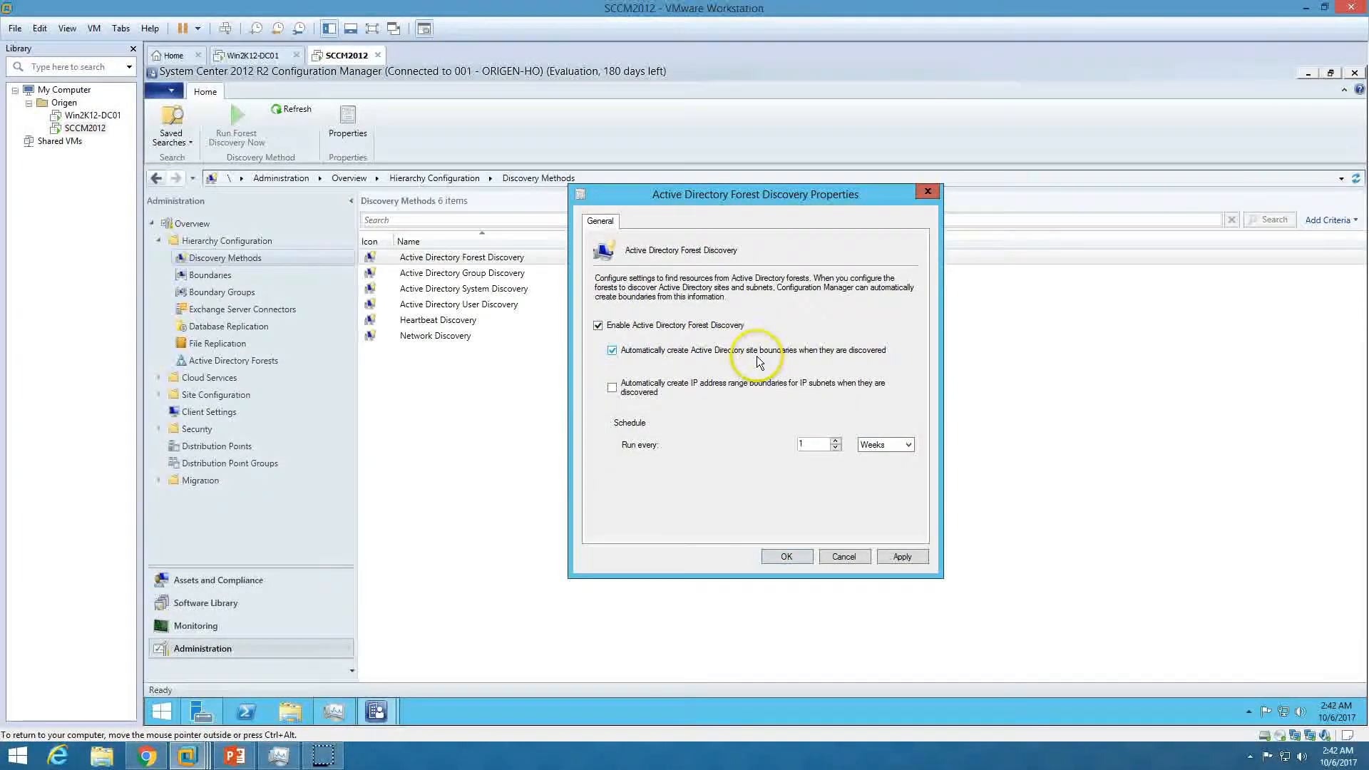
click(901, 557)
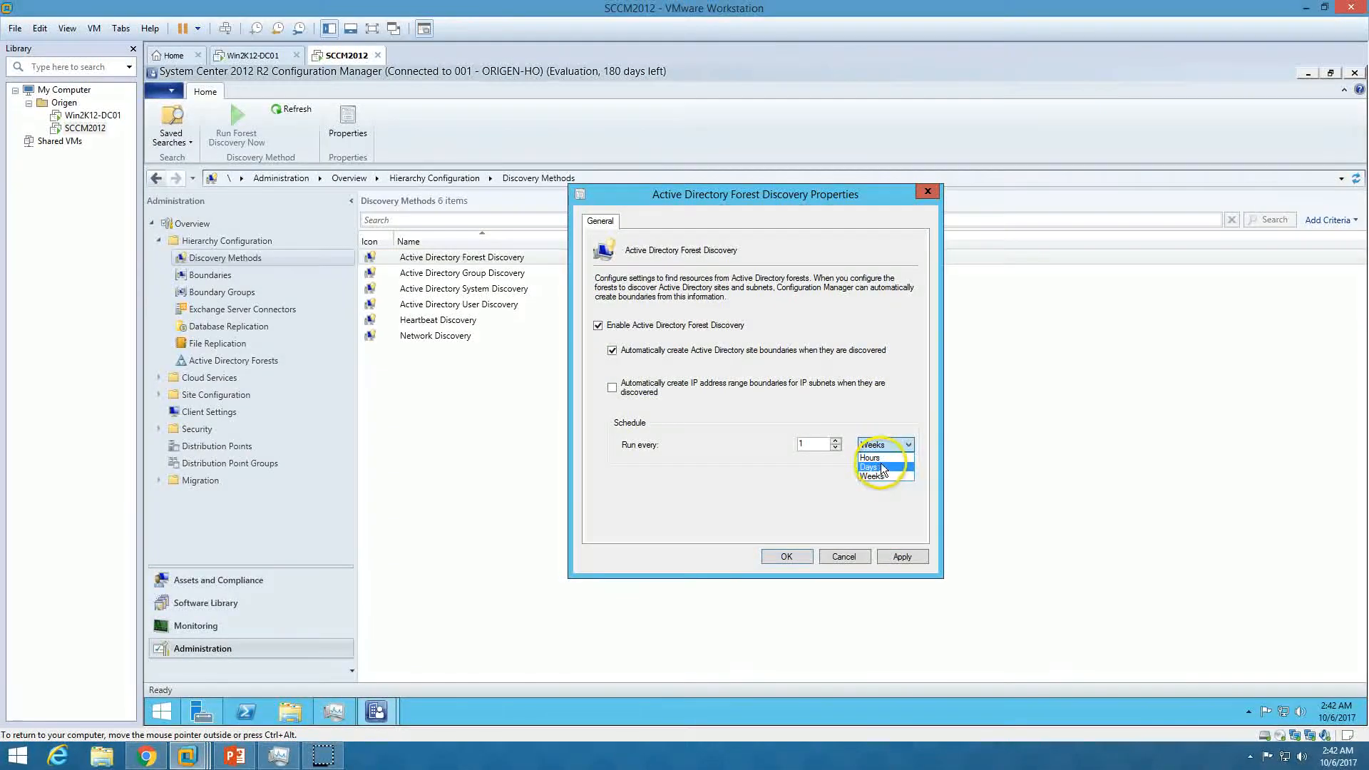
click(880, 468)
double_click(804, 445)
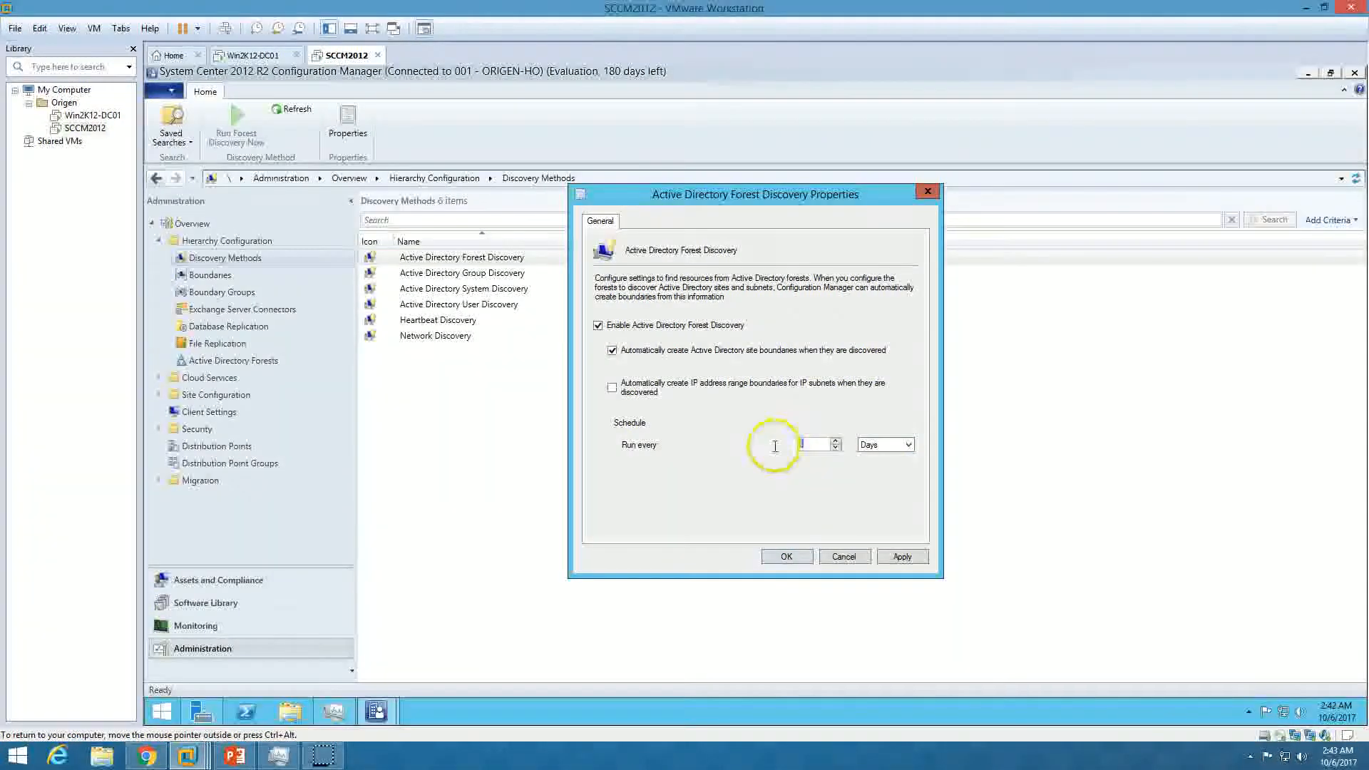
click(901, 559)
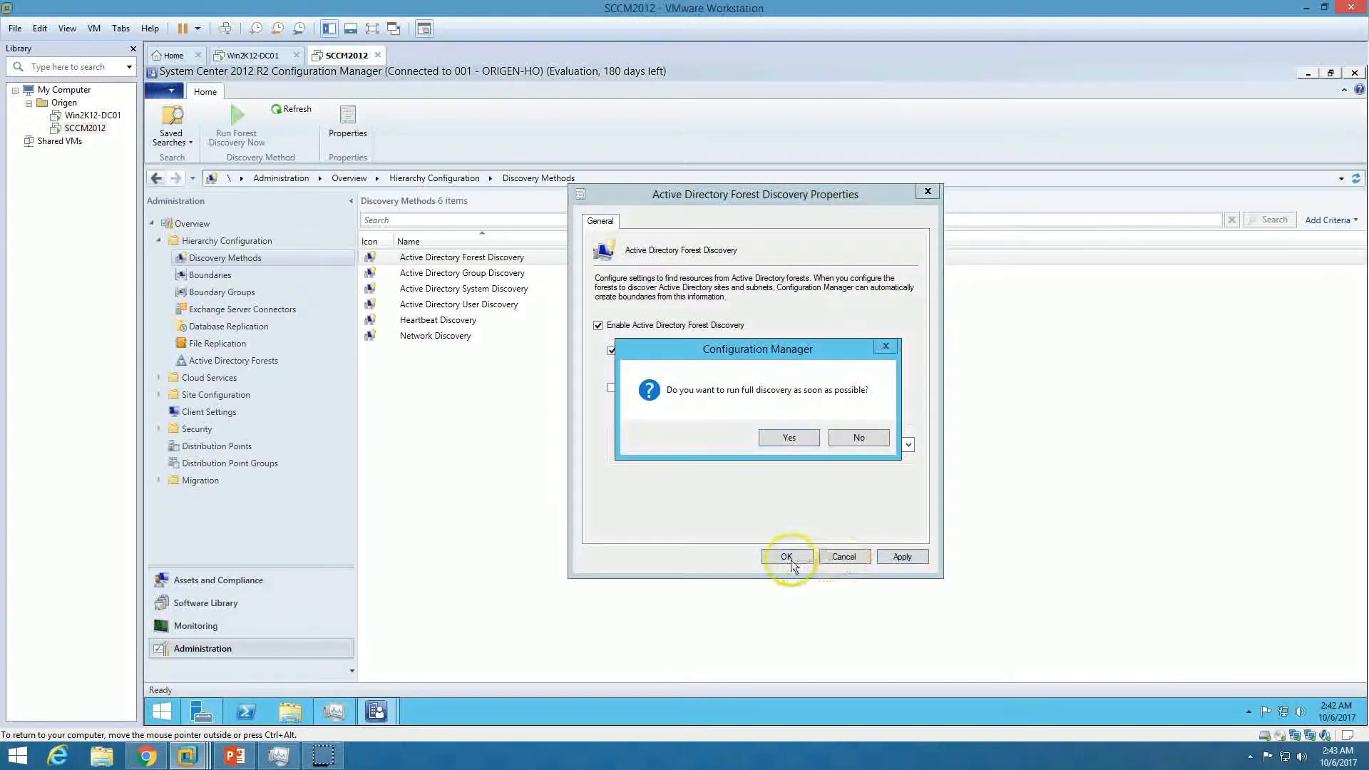
click(792, 435)
click(786, 557)
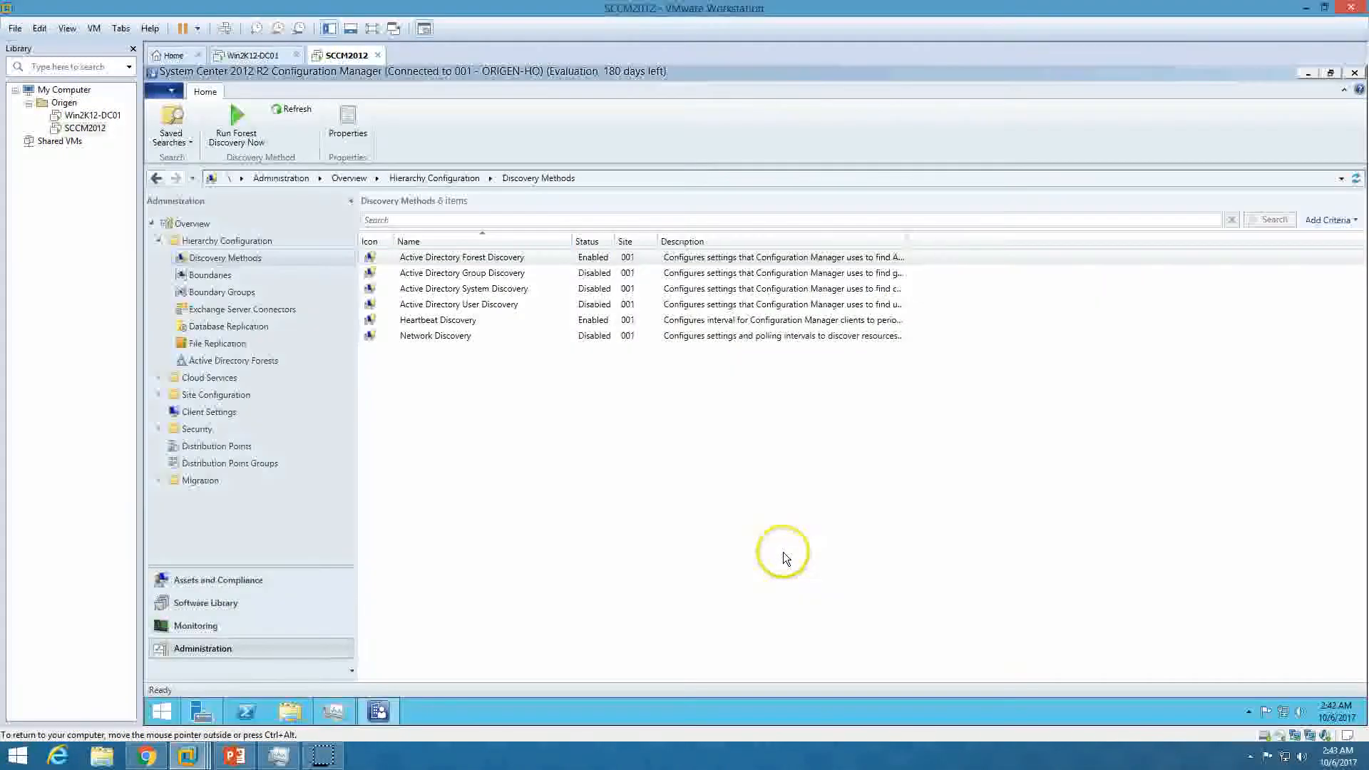
Add a FullDomain location for the ORIGEN domain (LDAP://DC=ORIGEN,DC=CO) to Group Discovery
double_click(511, 274)
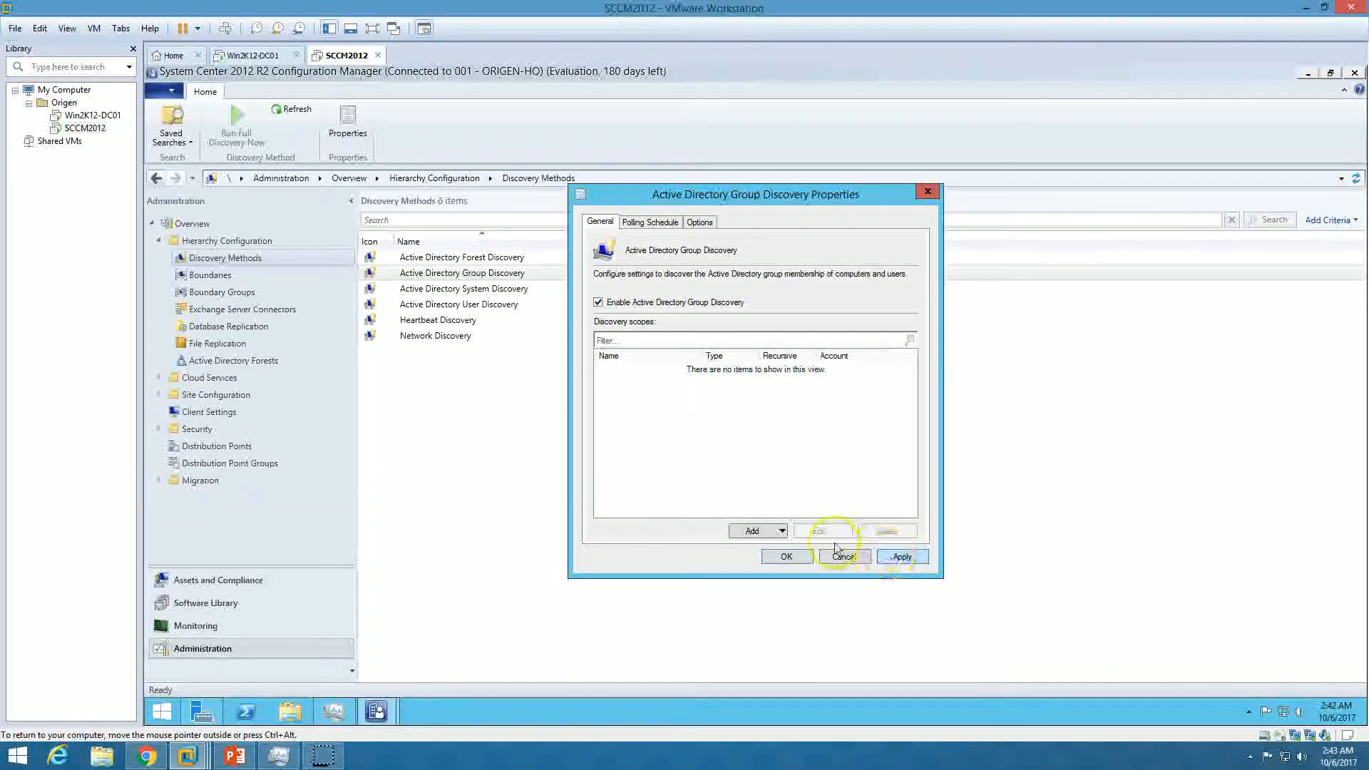
click(756, 564)
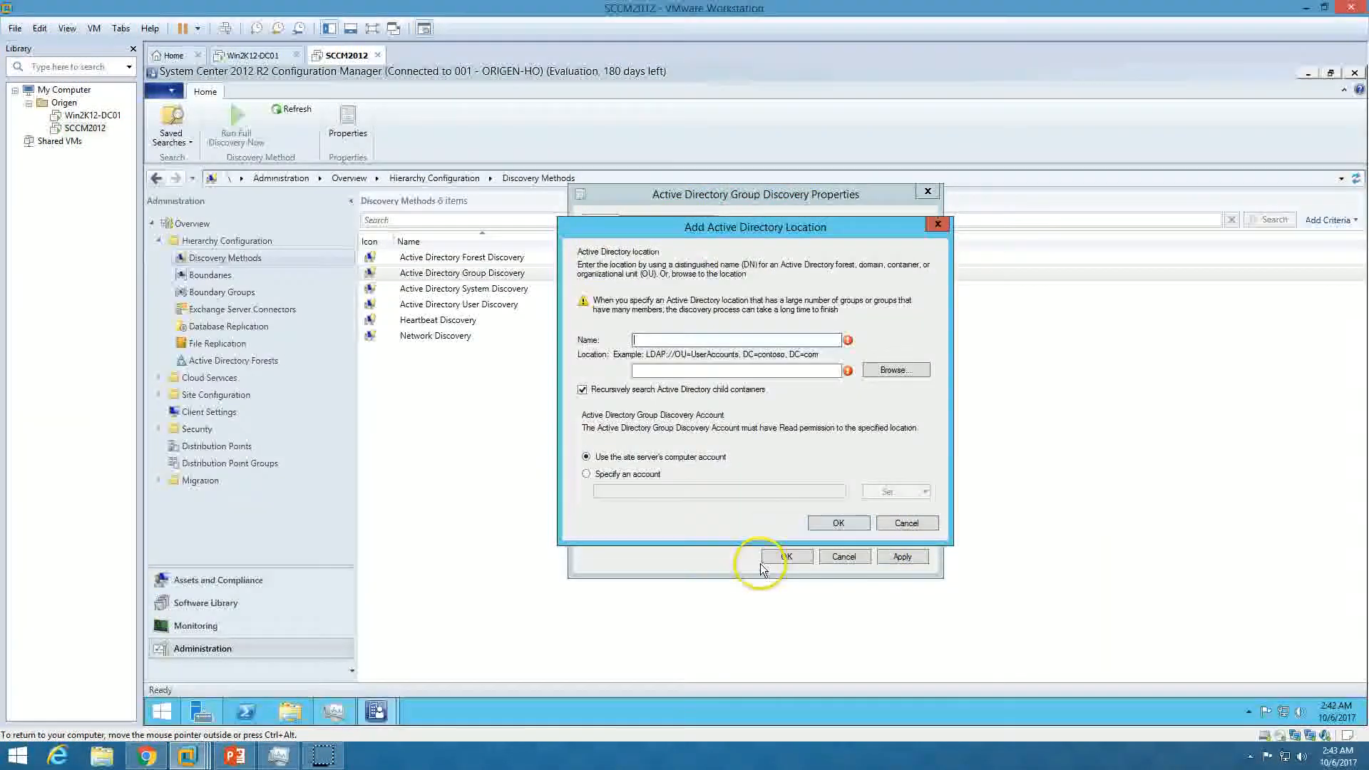
text(fU)
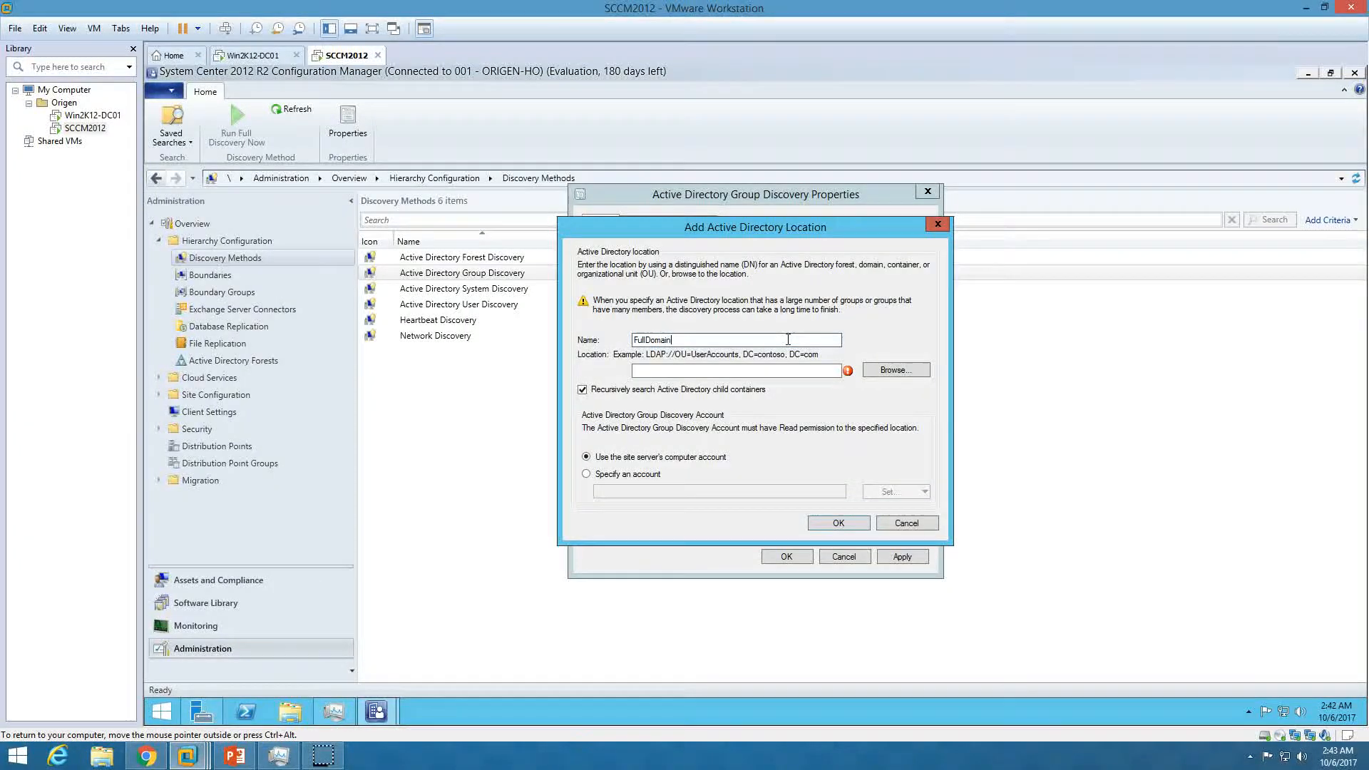
click(909, 369)
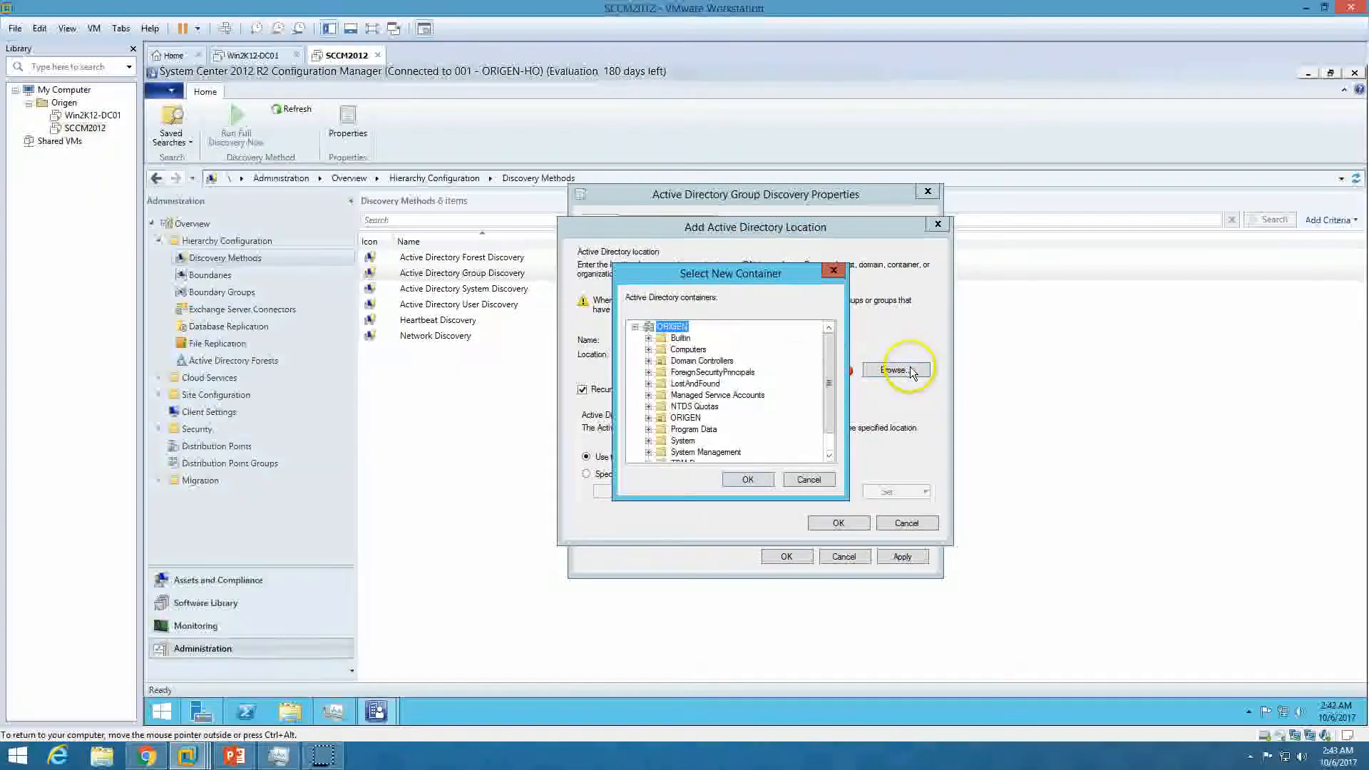
click(747, 479)
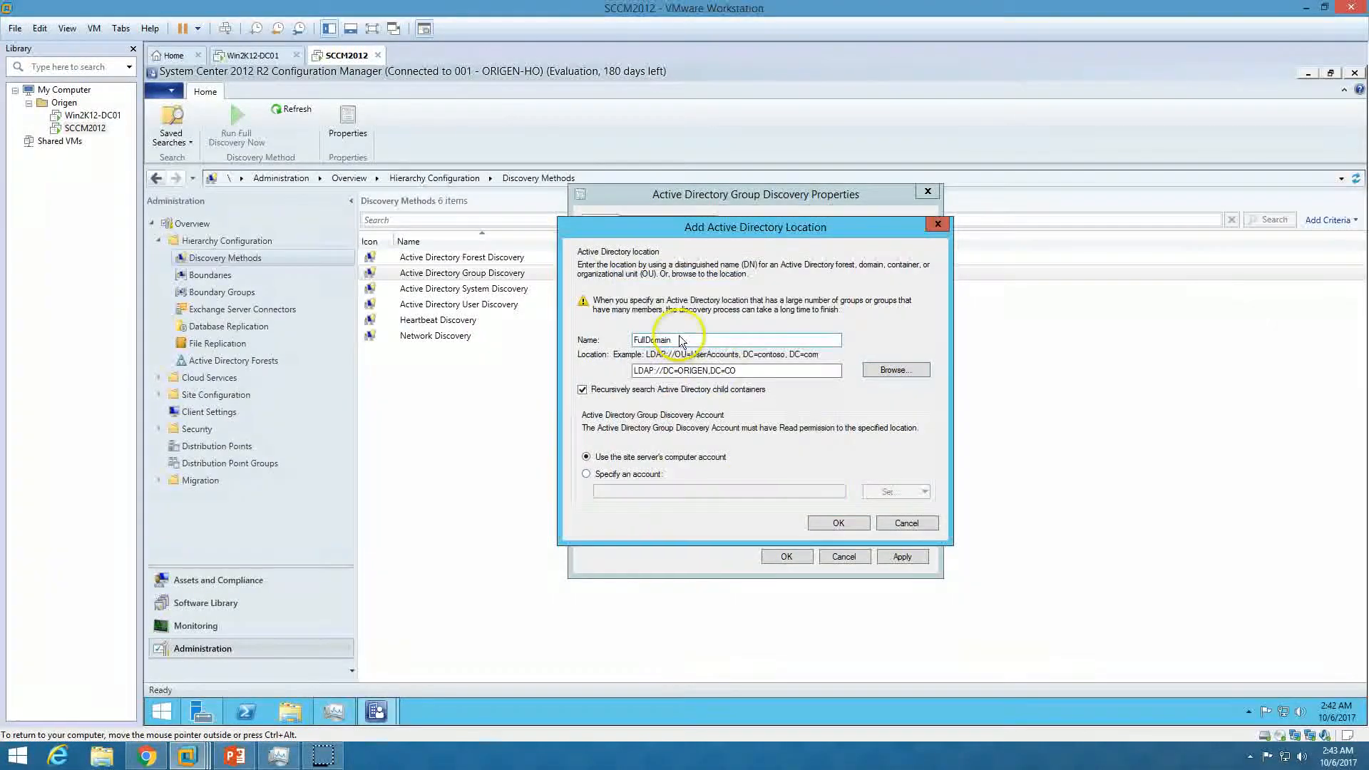
click(841, 524)
Set Group Discovery's full polling schedule to every 5 hours and save the settings
click(649, 221)
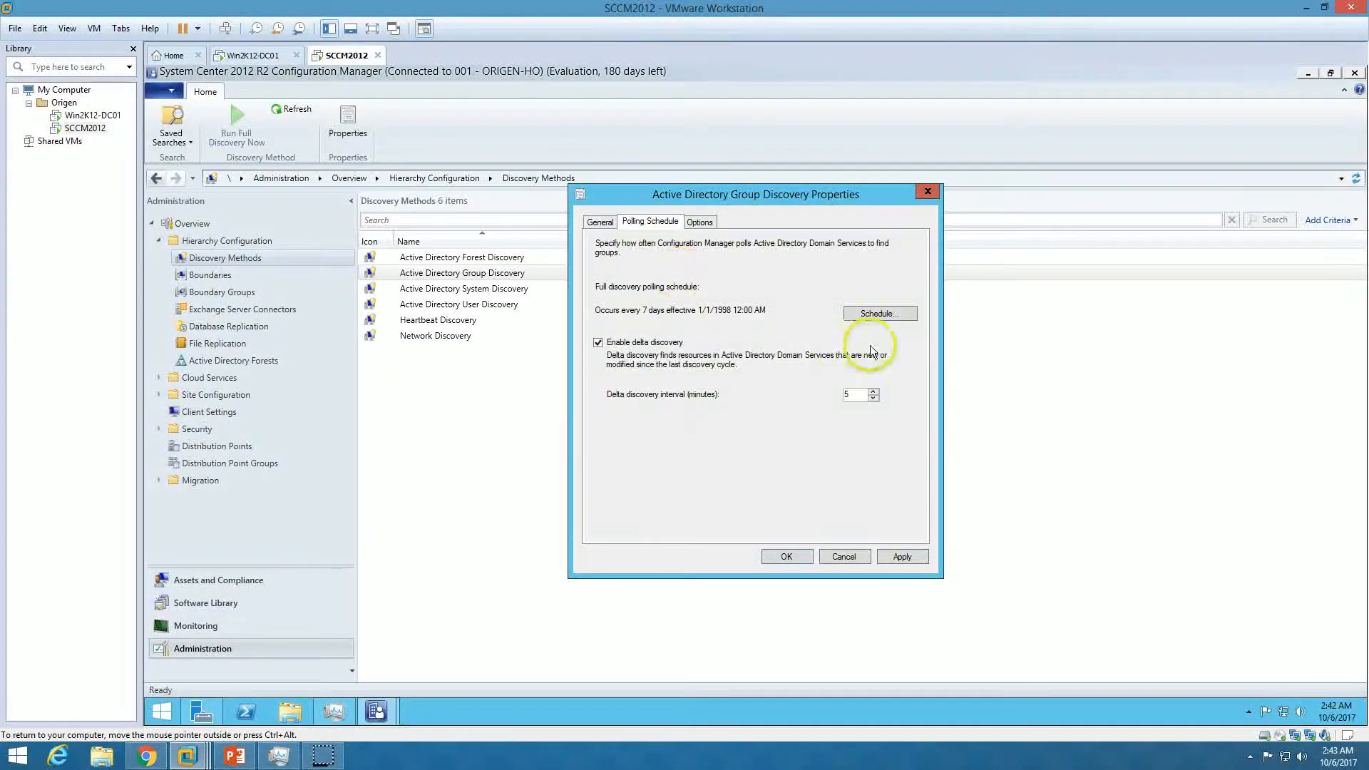
click(874, 317)
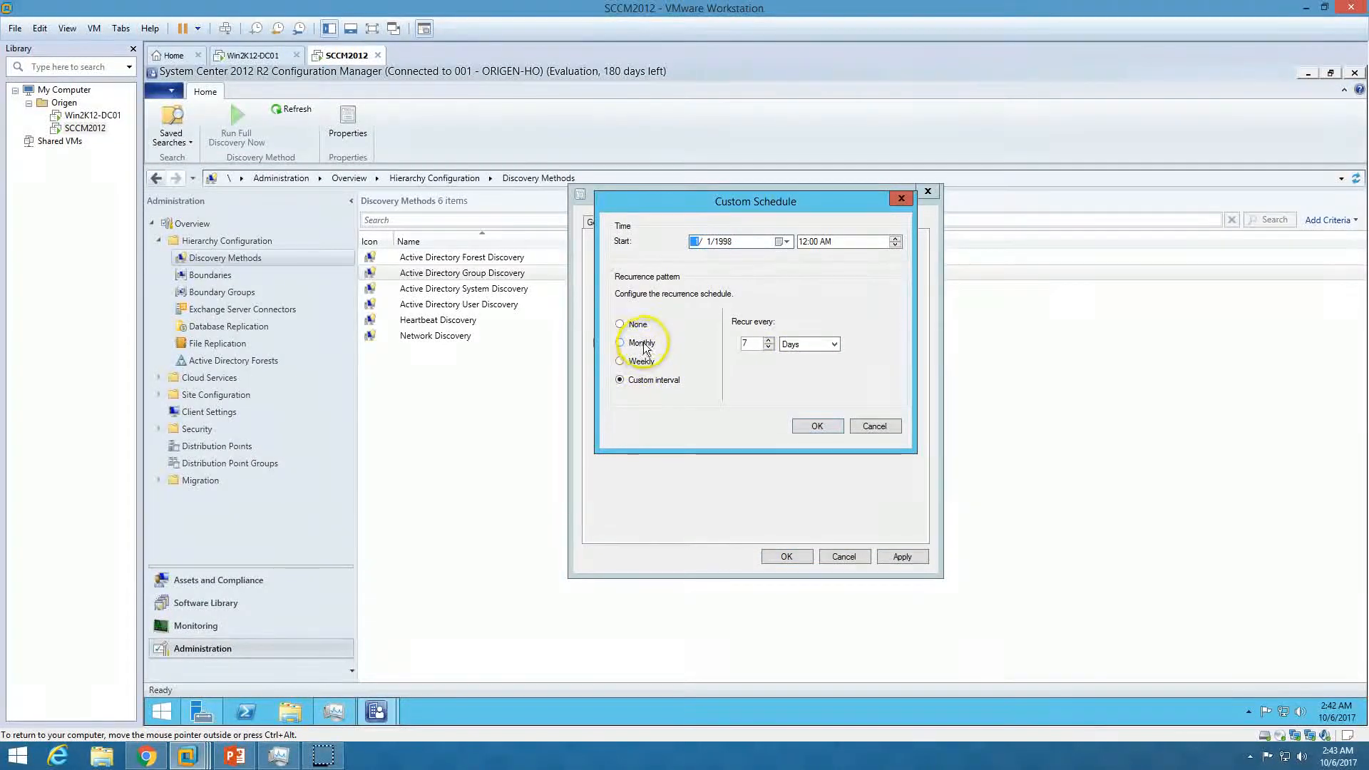
click(836, 344)
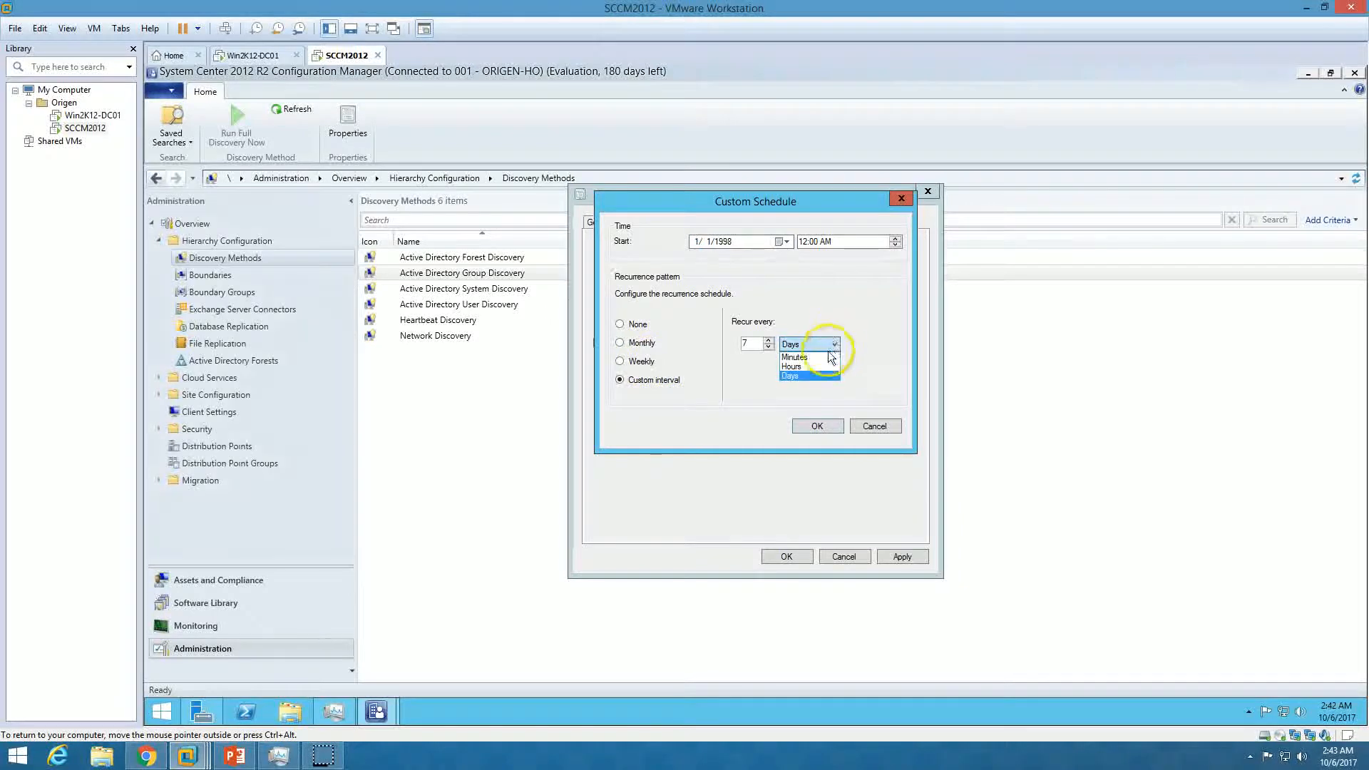
click(799, 367)
double_click(768, 346)
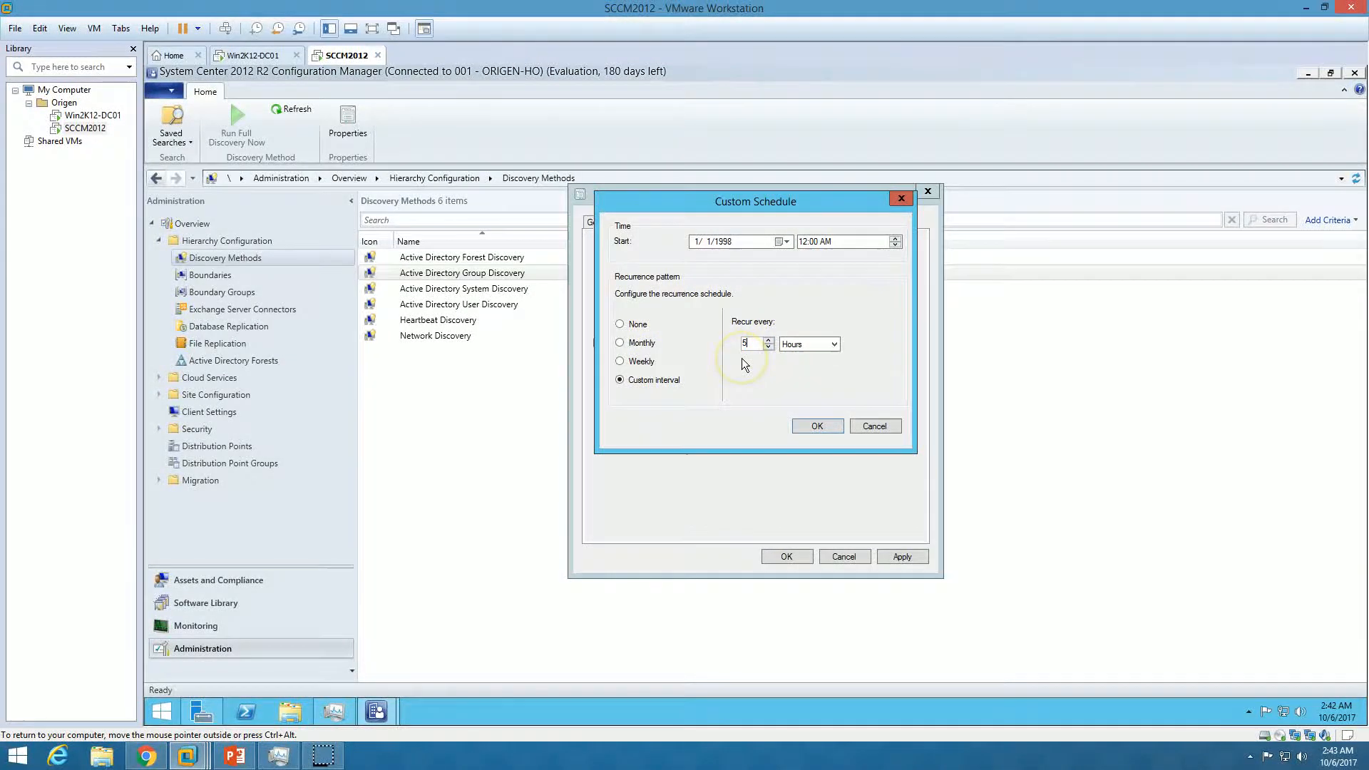
click(818, 426)
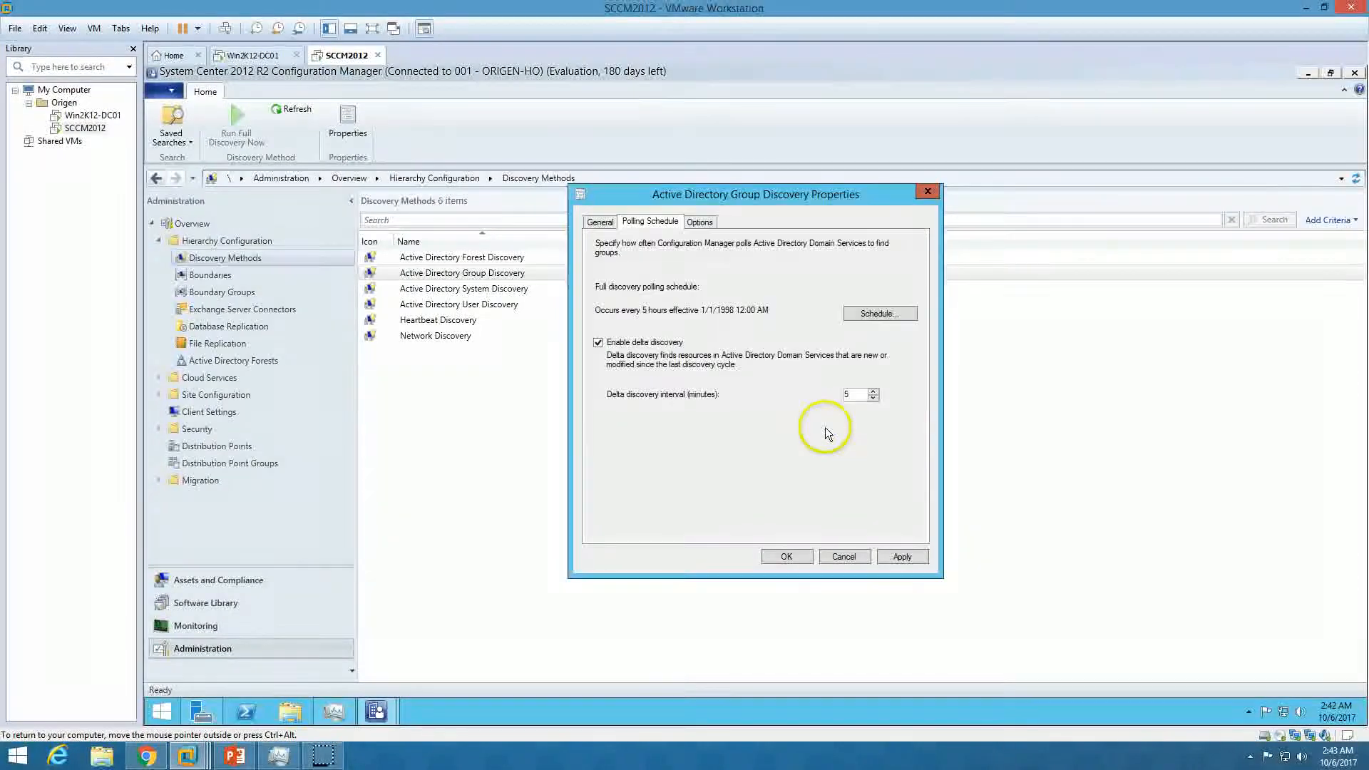
click(898, 560)
click(788, 432)
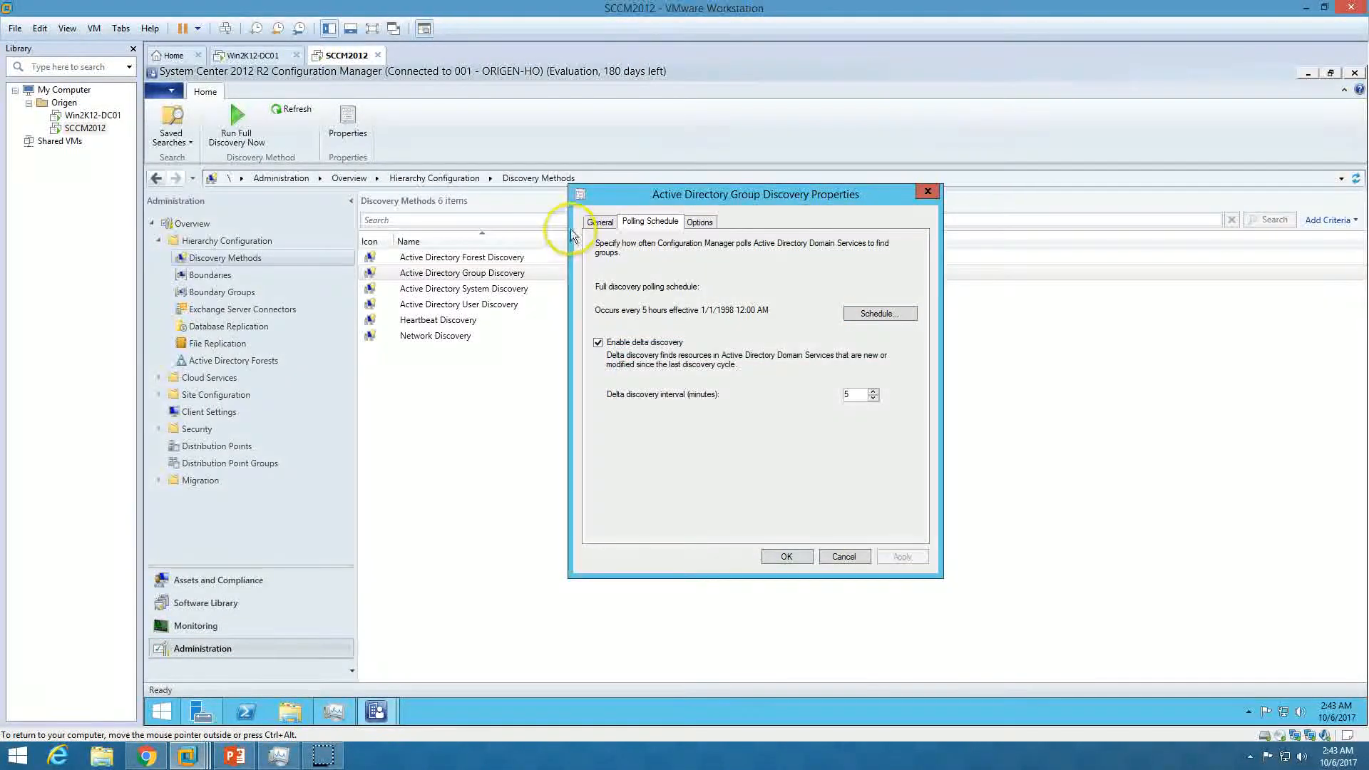
click(589, 222)
click(787, 556)
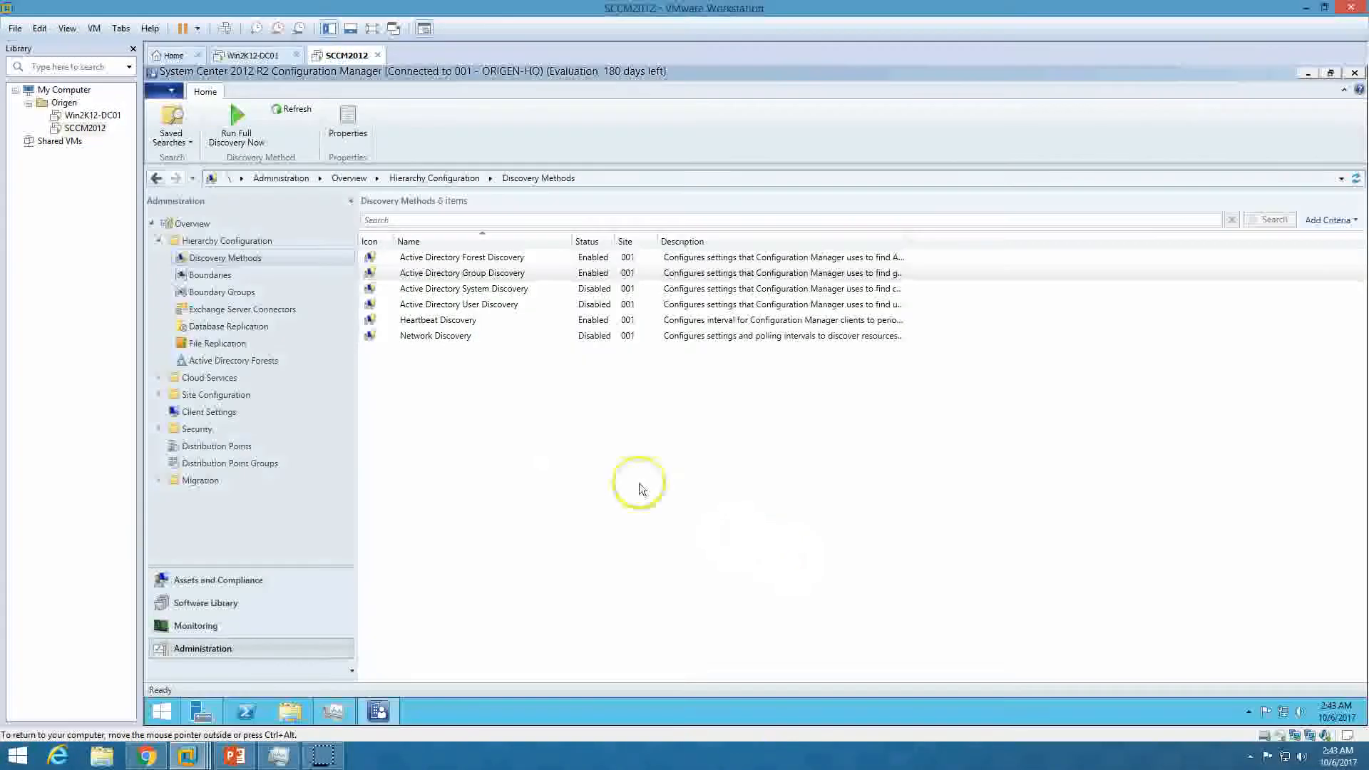
click(474, 289)
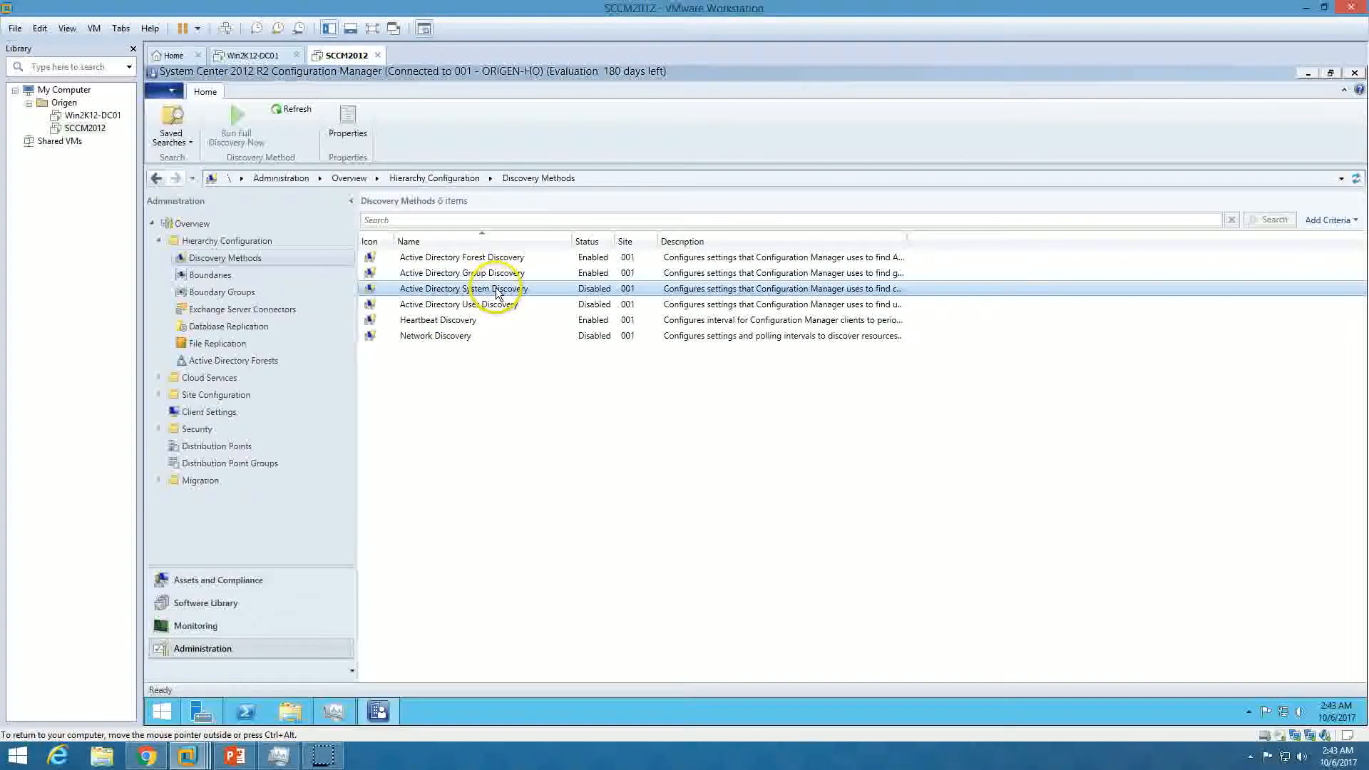
Enable Active Directory System Discovery and add the ORIGEN domain as its search container
double_click(512, 288)
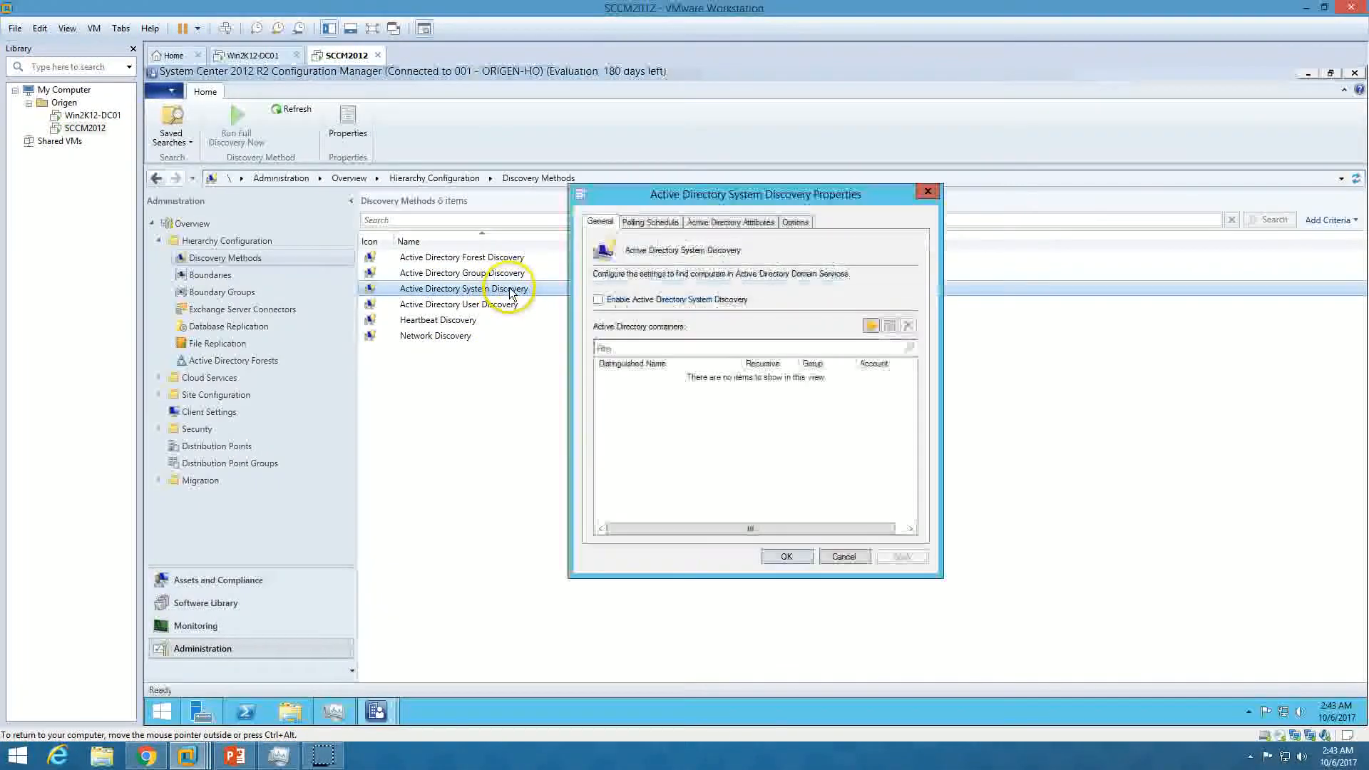
click(644, 301)
click(871, 326)
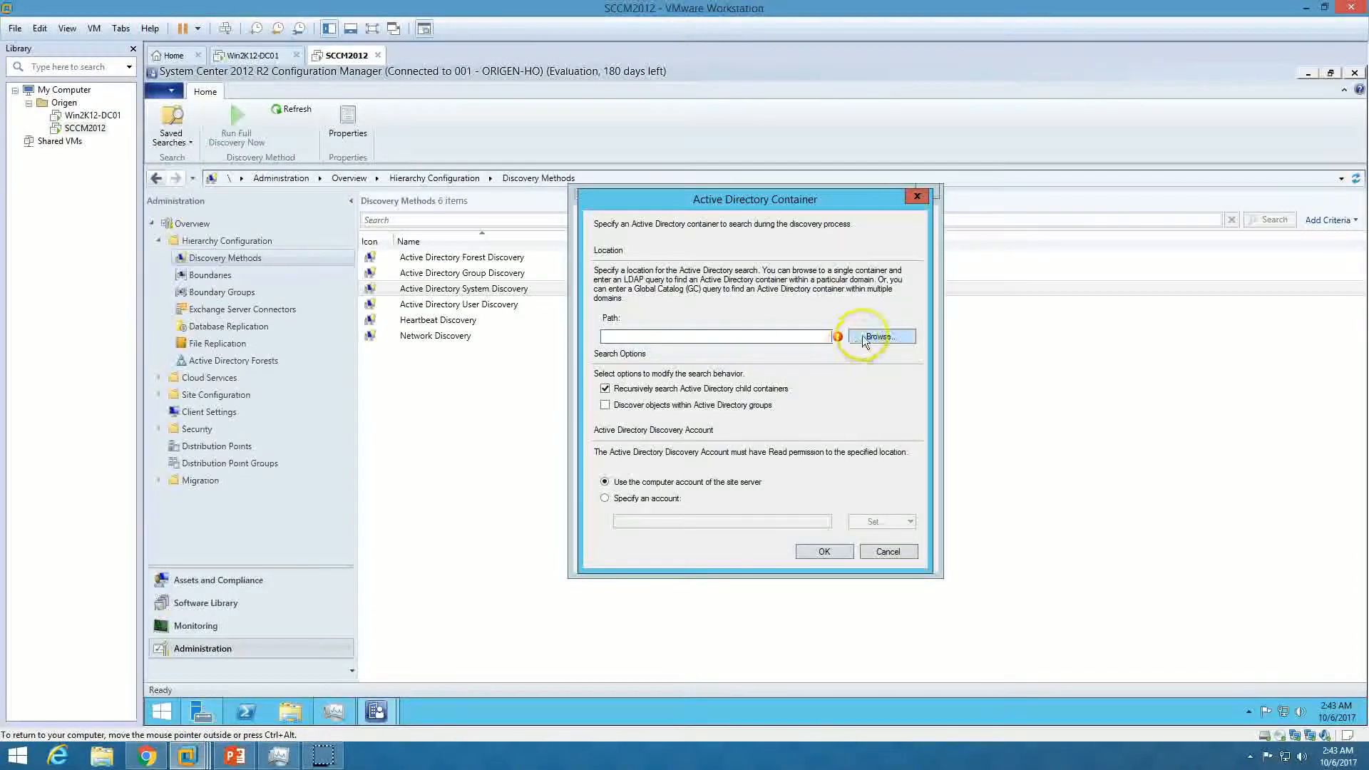
click(876, 337)
click(769, 451)
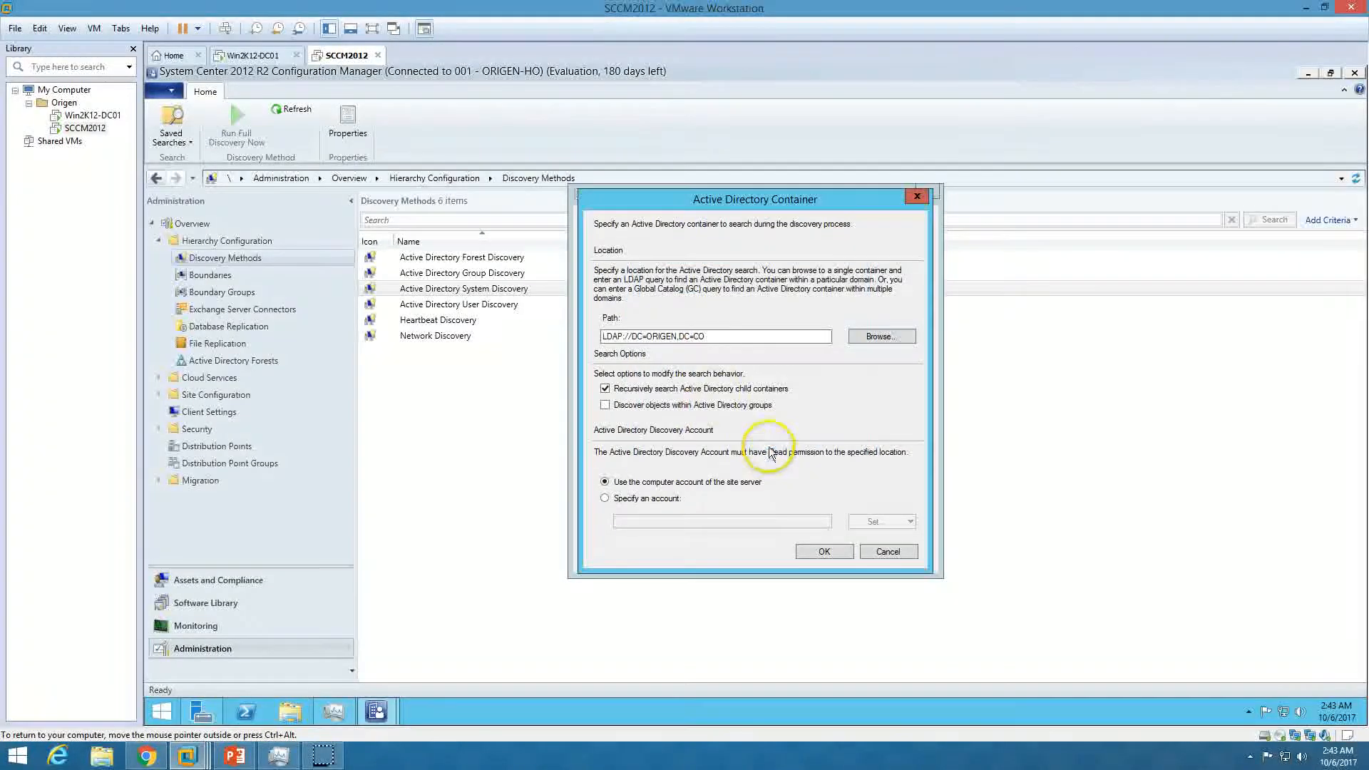
click(824, 552)
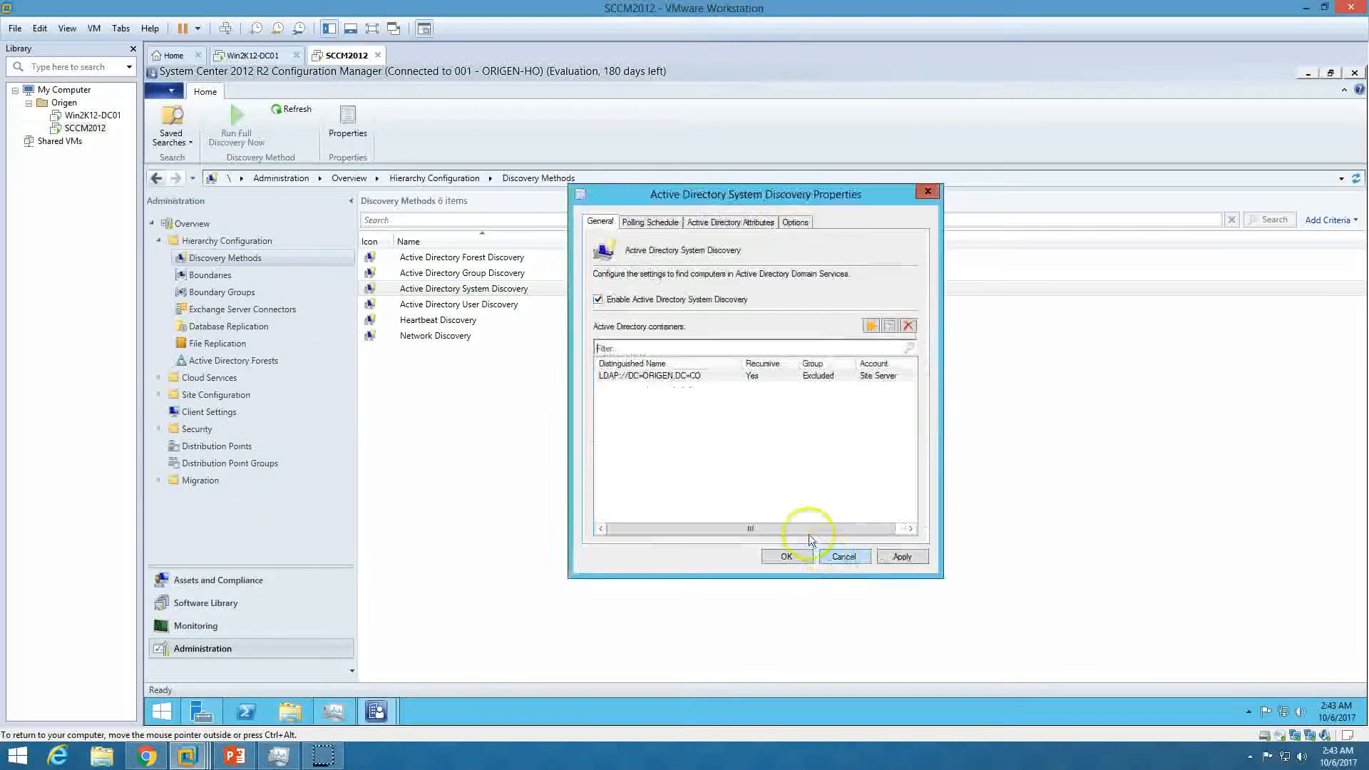
Schedule System Discovery to recur every 5 hours and save, running full discovery soon
click(650, 221)
click(879, 314)
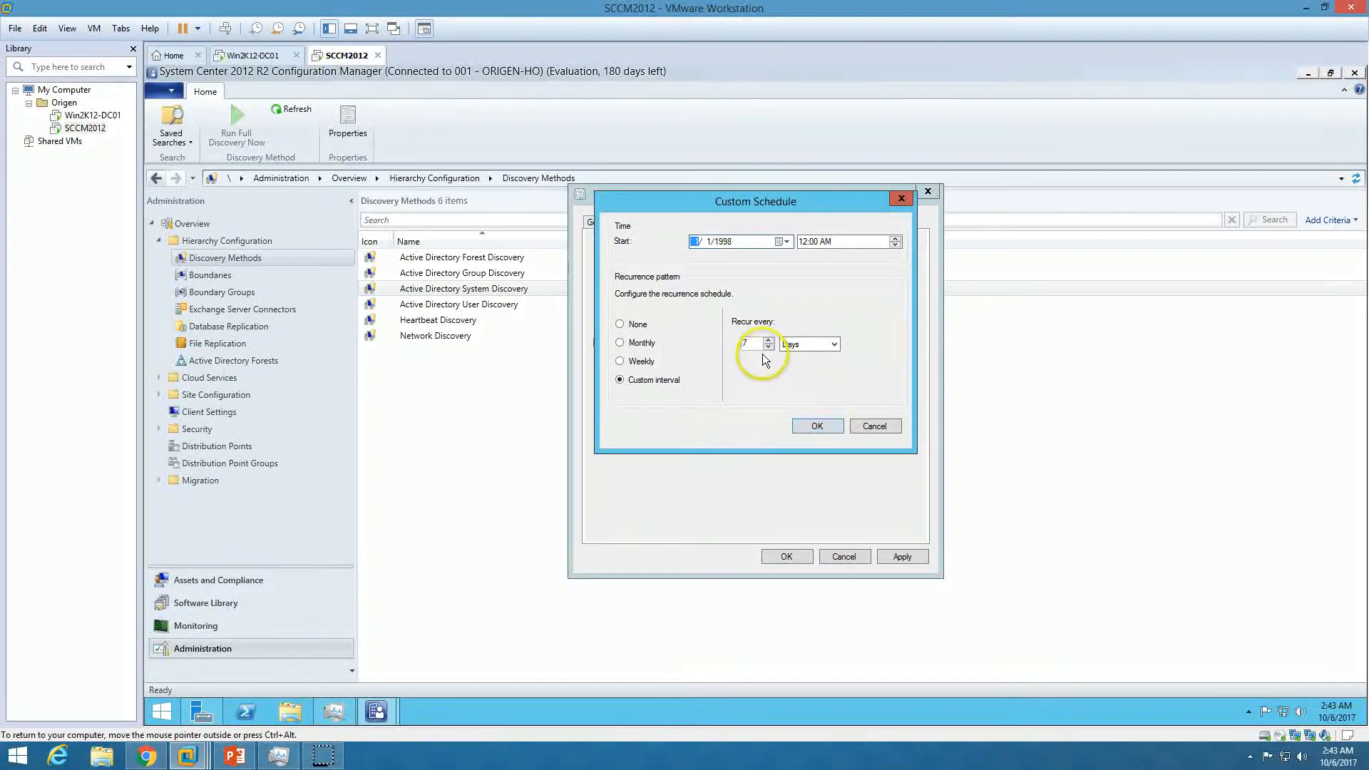
text(5)
click(824, 346)
click(815, 368)
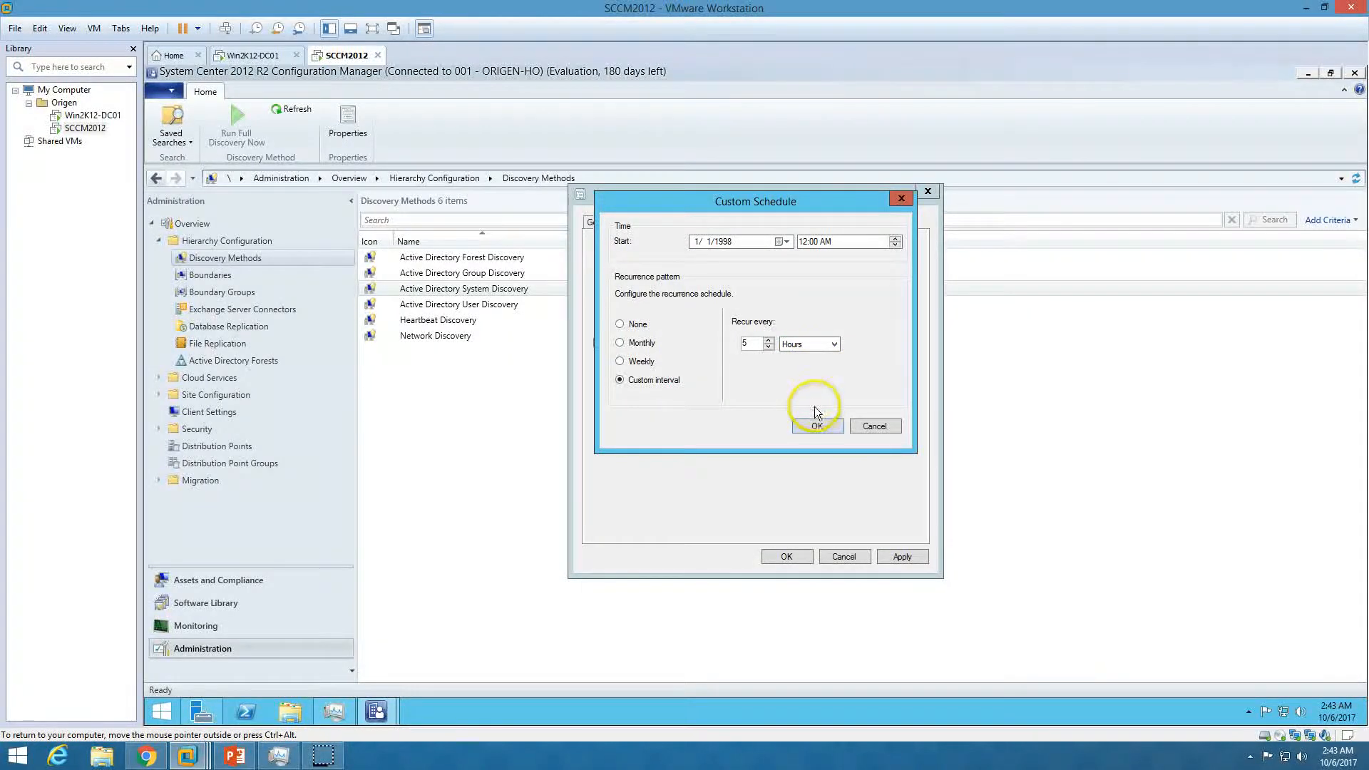
click(818, 425)
click(702, 224)
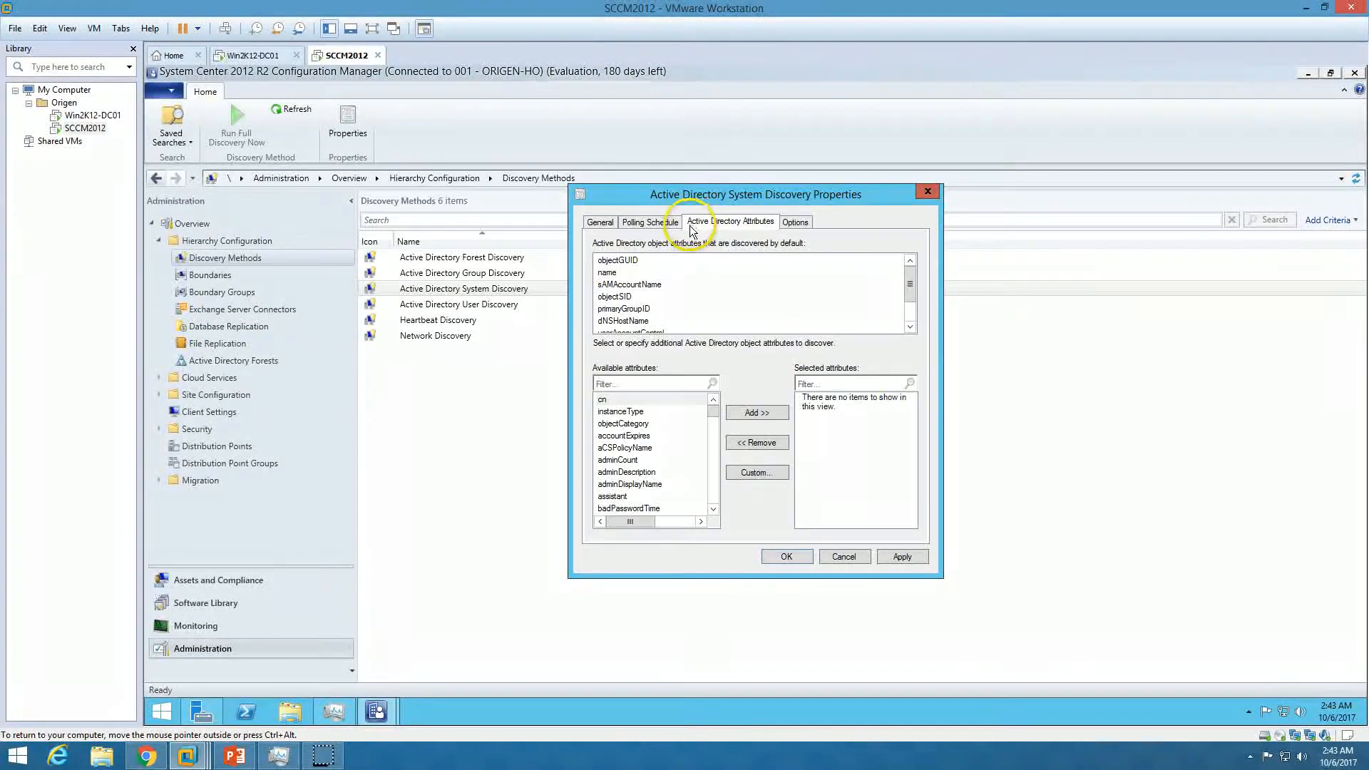
click(635, 222)
click(599, 222)
click(893, 557)
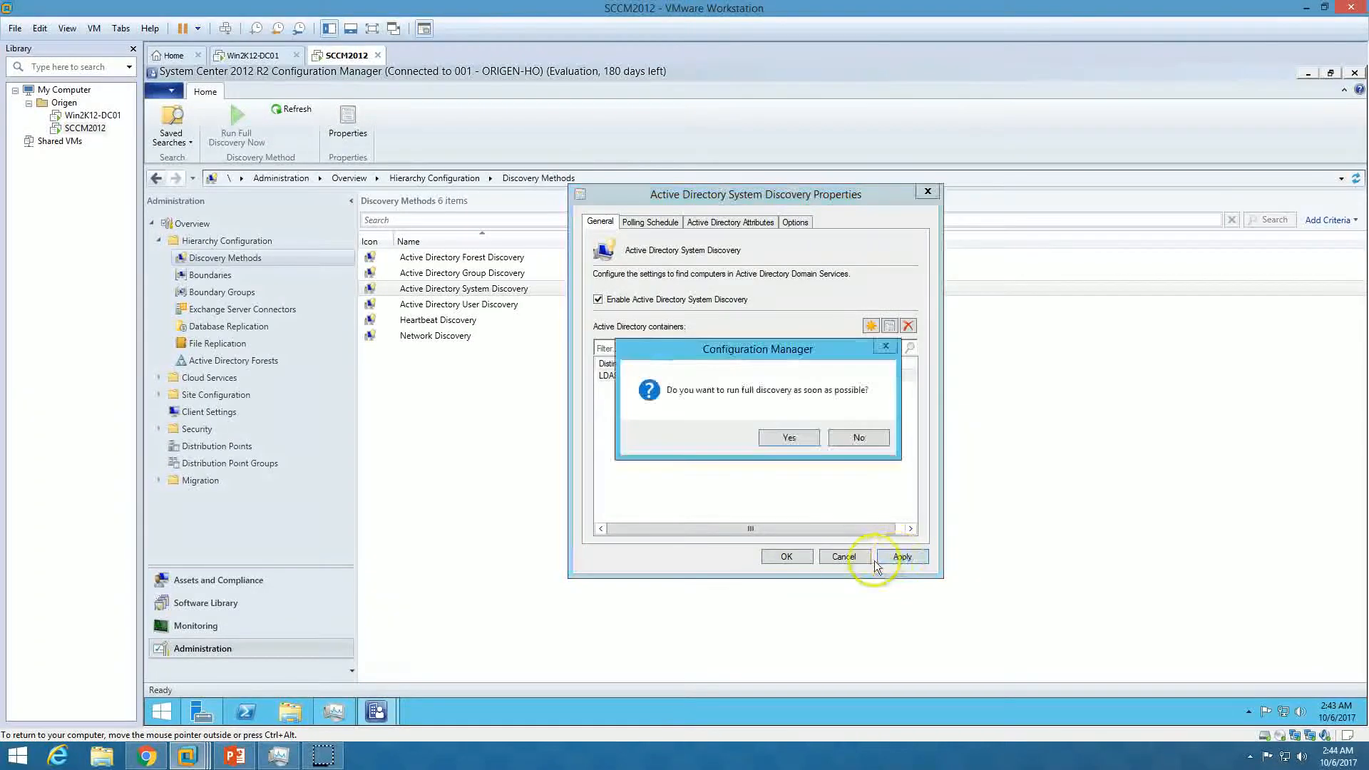
click(788, 437)
click(786, 556)
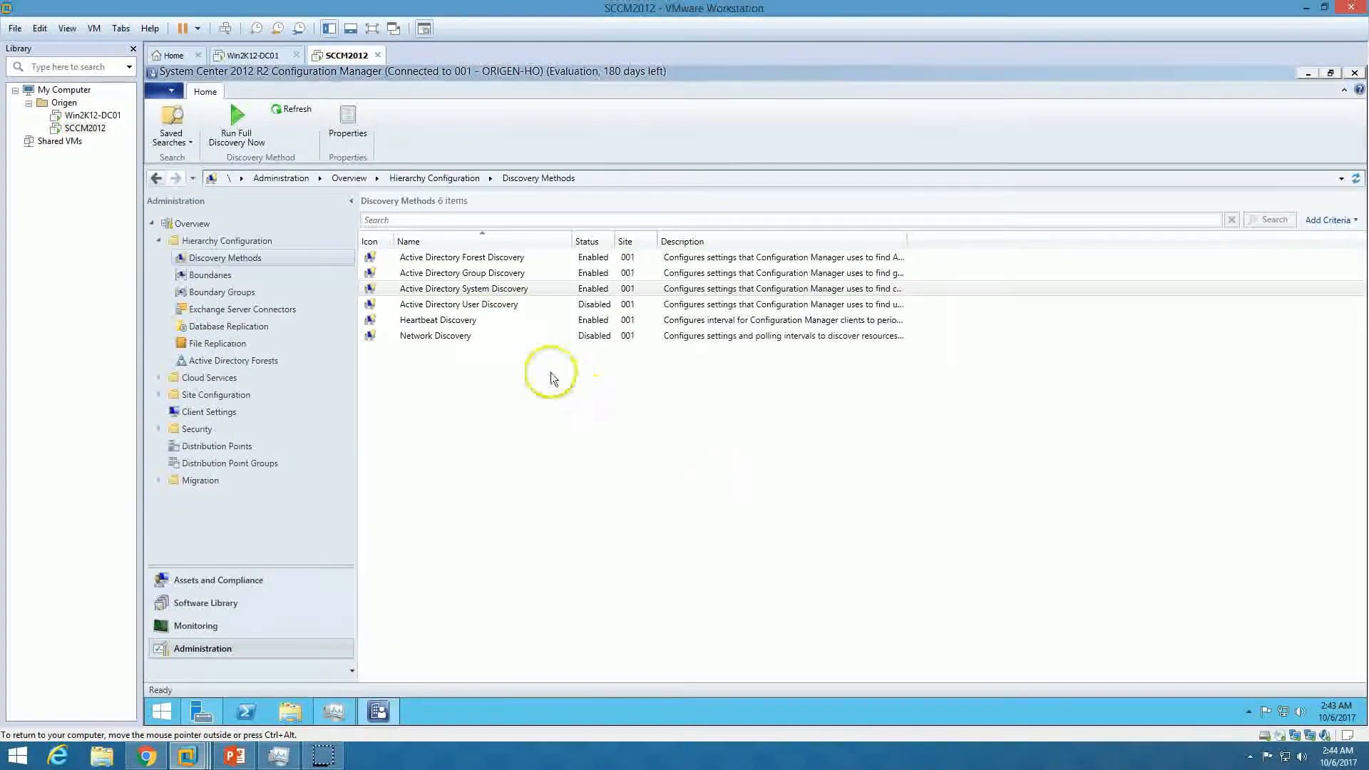
Enable Active Directory User Discovery and add the ORIGEN domain as its container
double_click(489, 304)
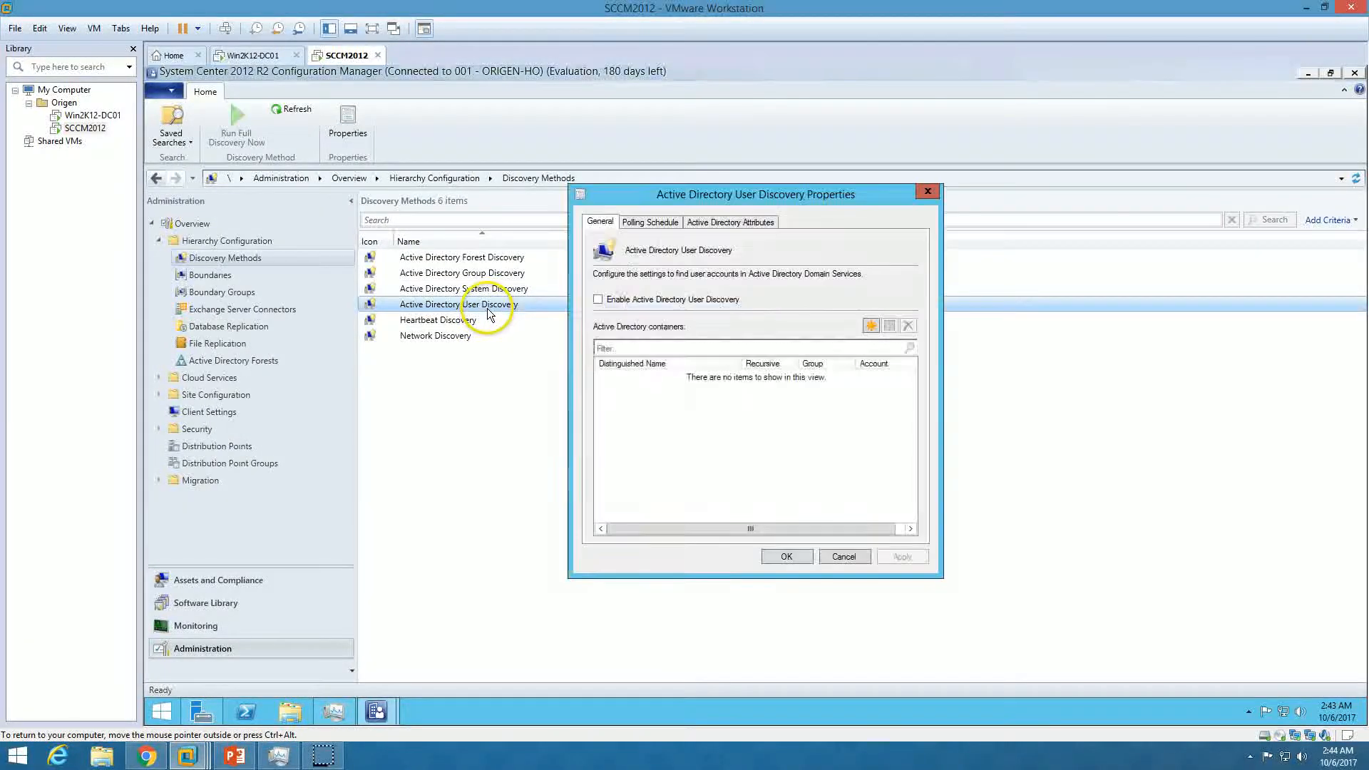
click(628, 301)
click(871, 326)
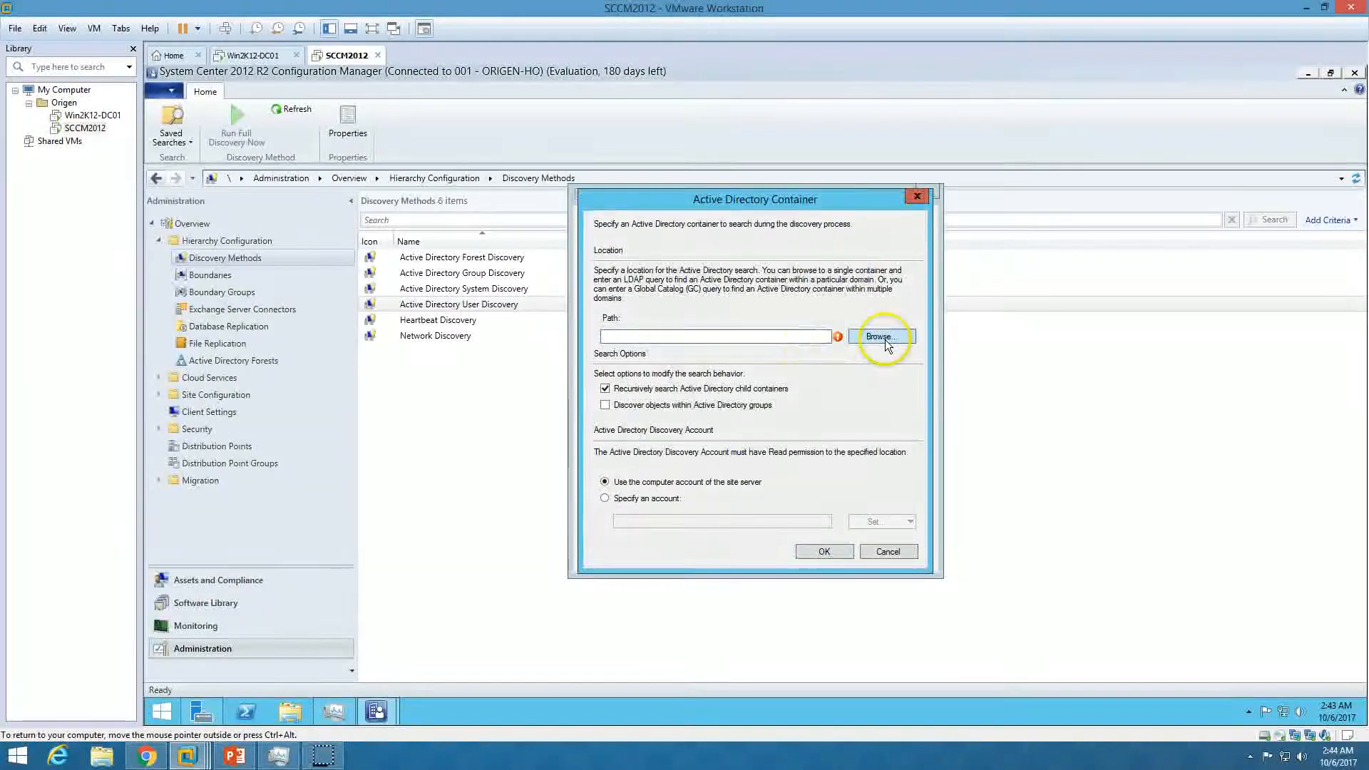
click(886, 344)
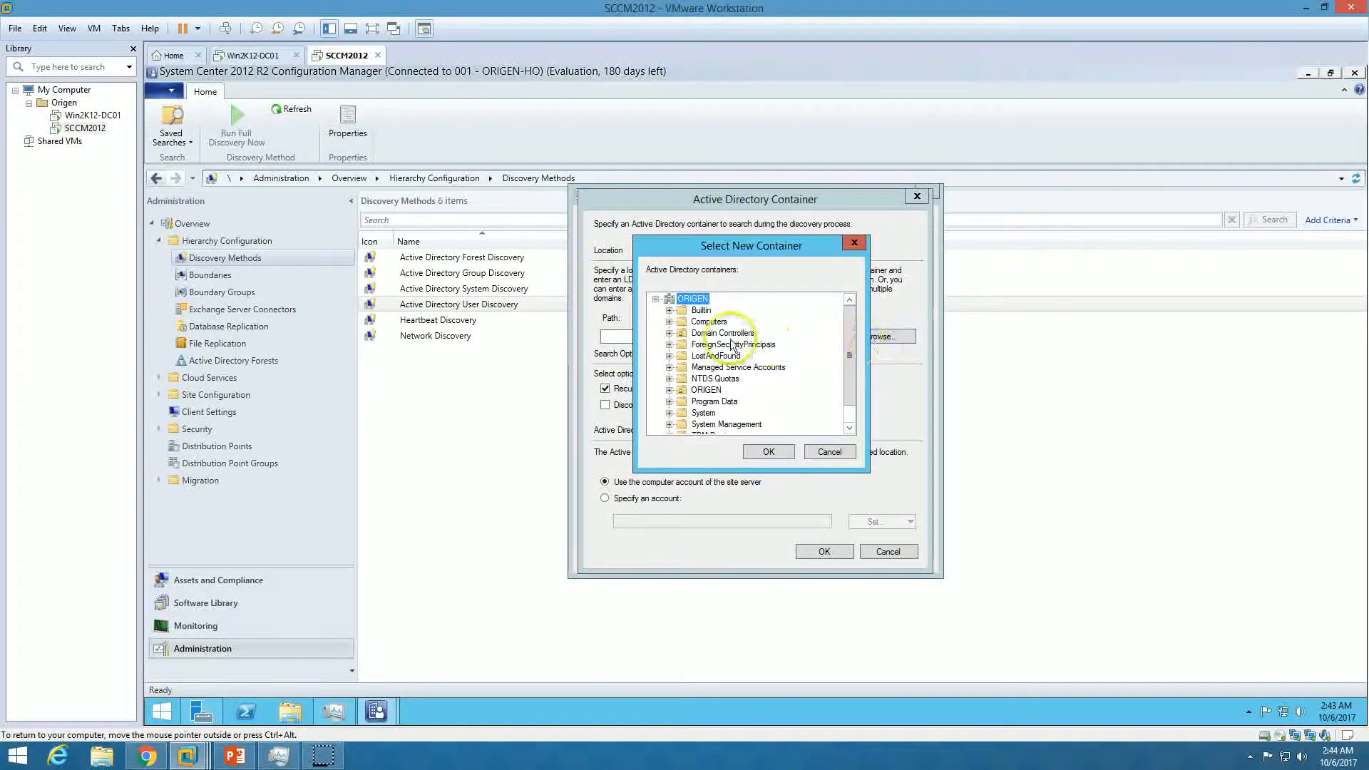
click(783, 458)
click(825, 552)
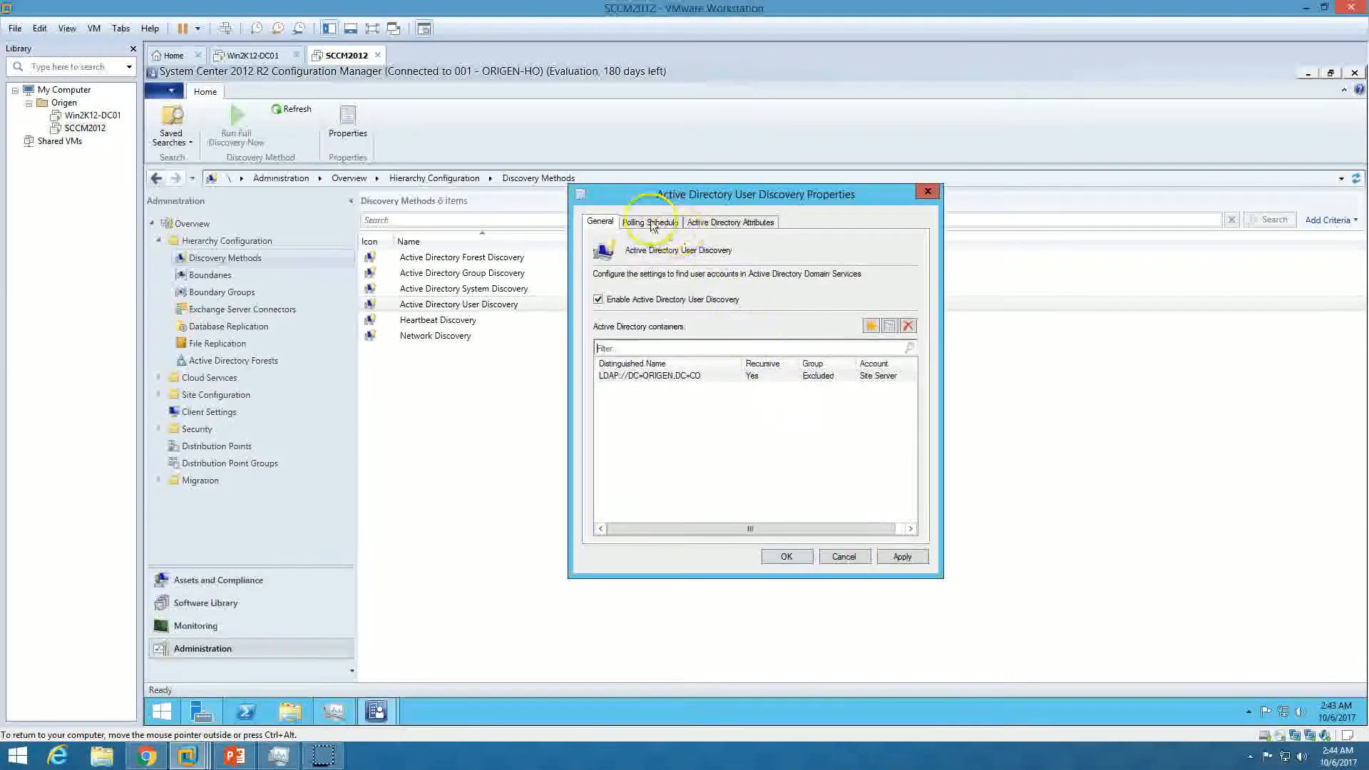
Schedule User Discovery every 5 hours, save it, and show the Boundaries list
click(653, 225)
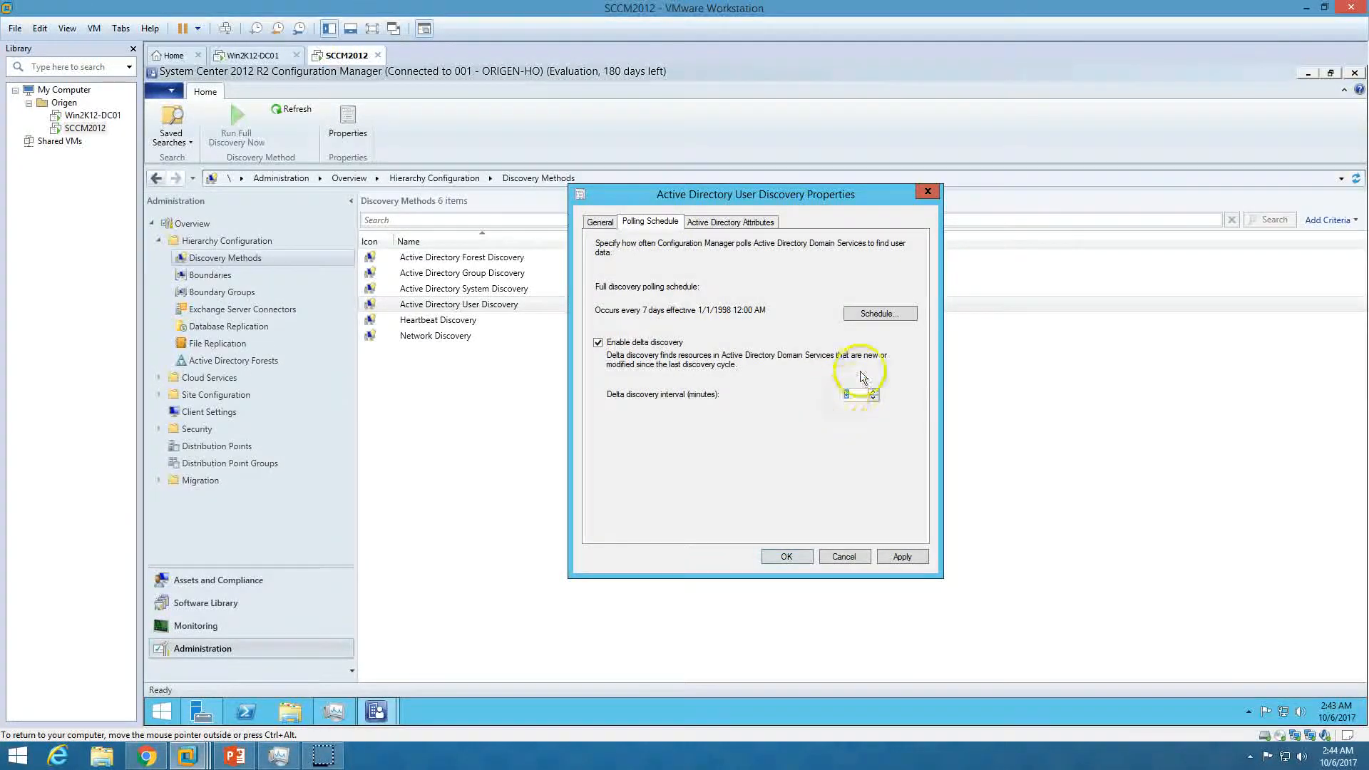
click(881, 315)
text(5)
click(808, 344)
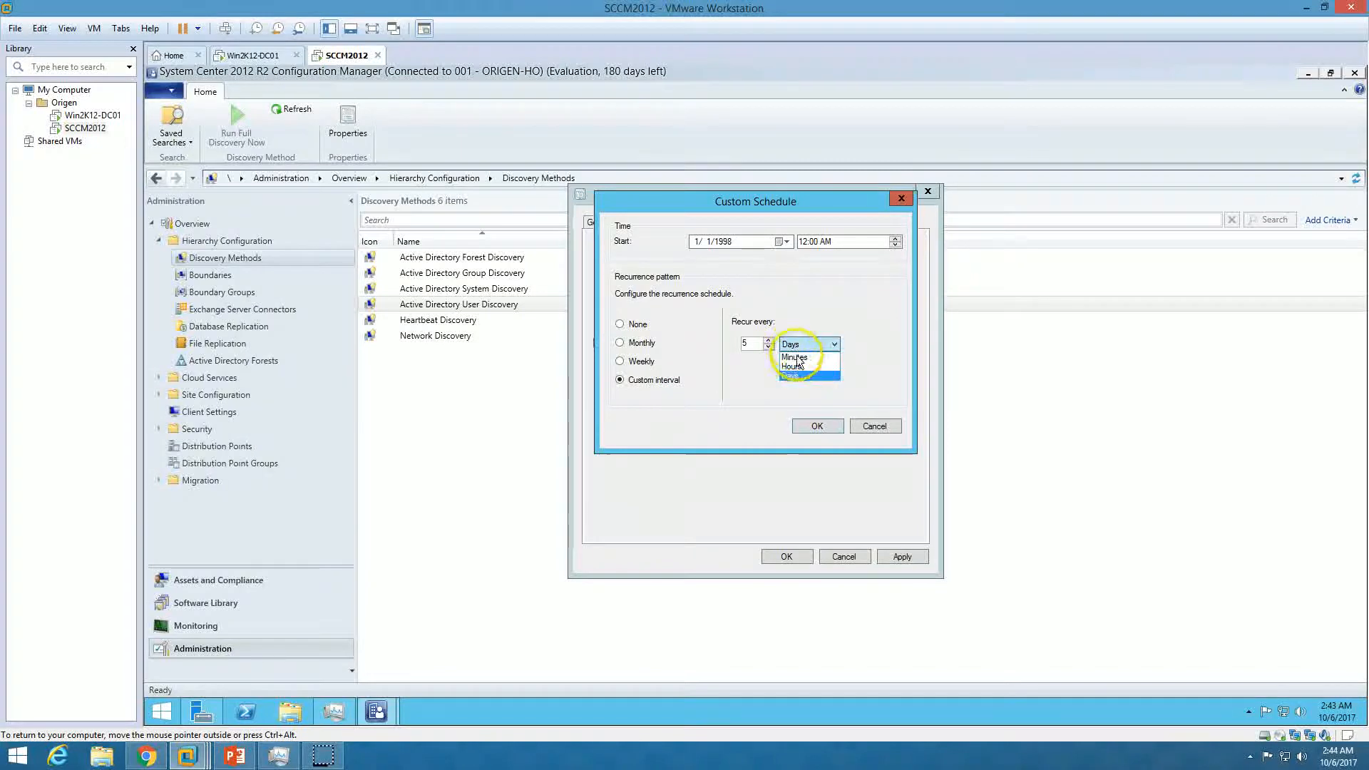
click(818, 427)
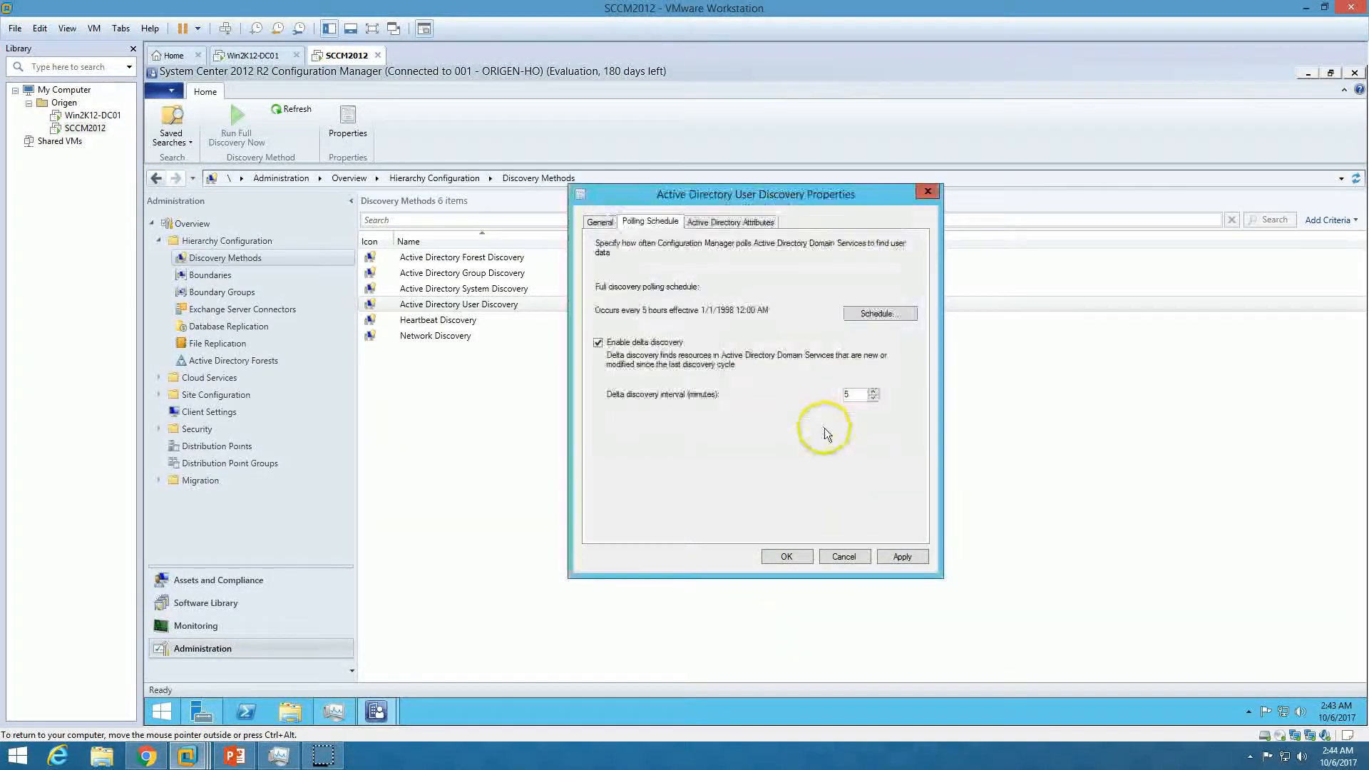
click(903, 557)
click(789, 437)
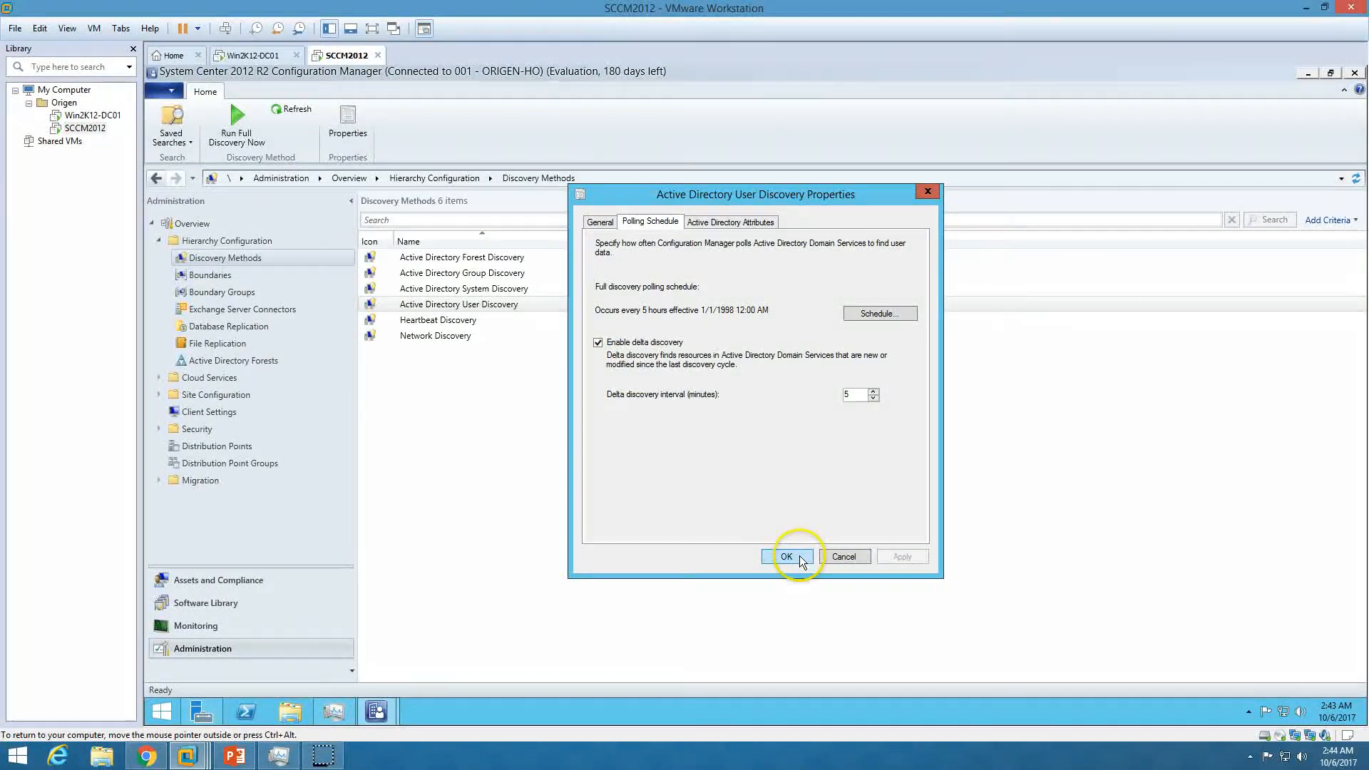
click(786, 556)
click(217, 277)
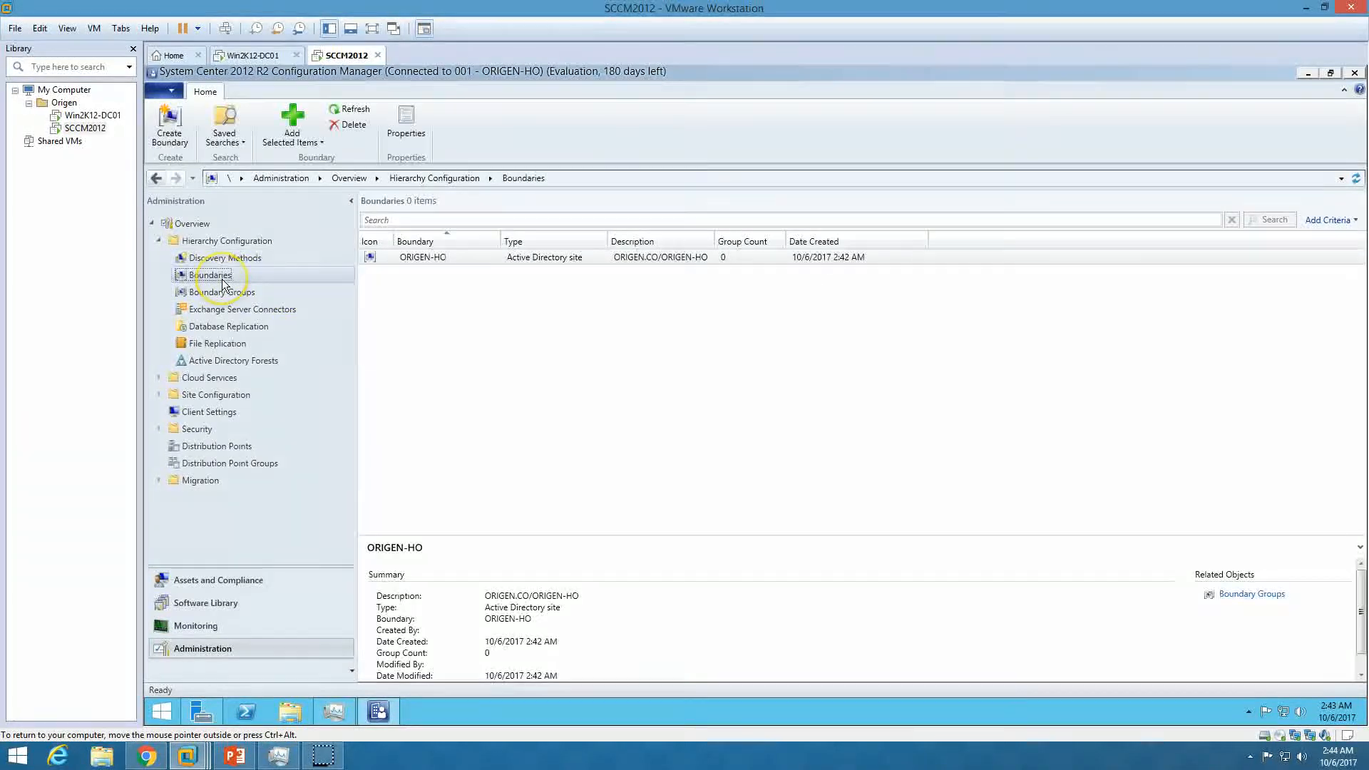
Review the ORIGEN-HO boundary, then the discovered devices SCCM2012 and WIN2K12-DC01
click(460, 259)
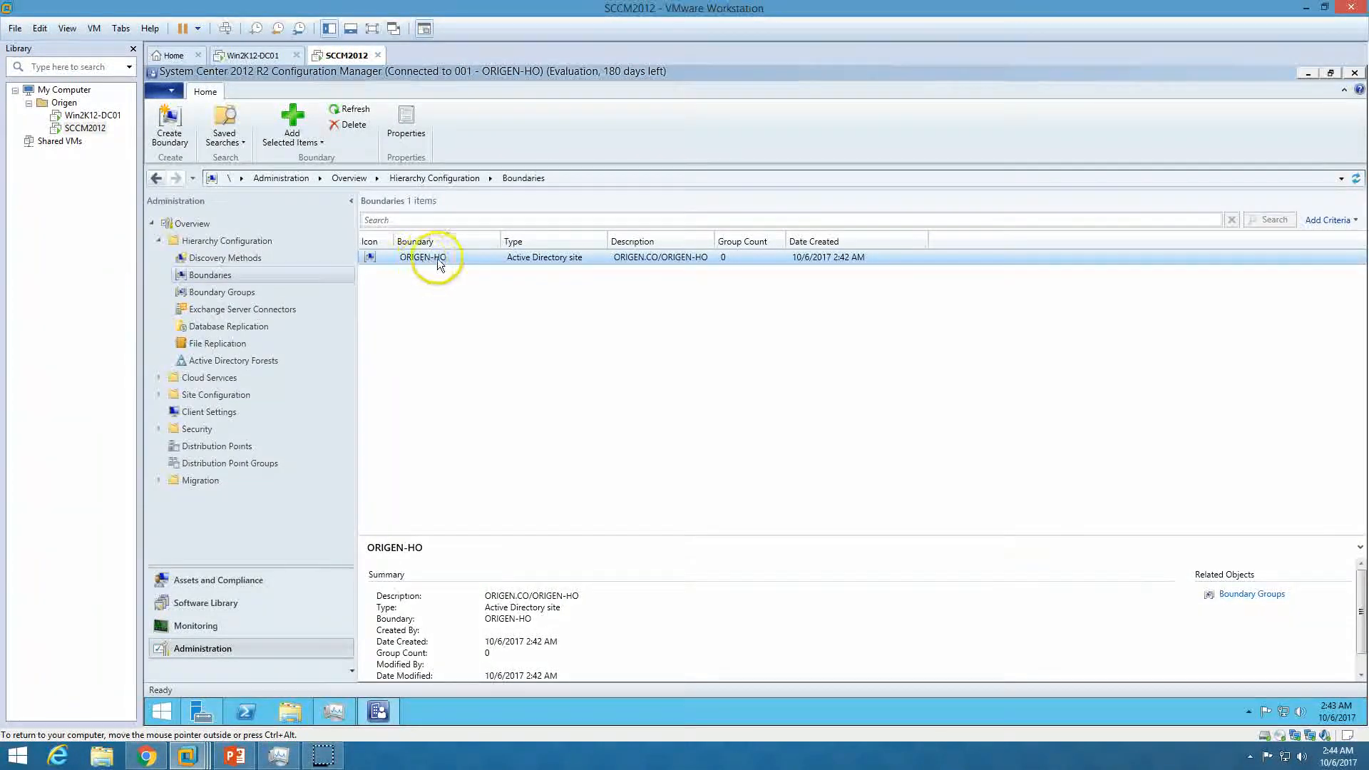
click(520, 426)
click(269, 580)
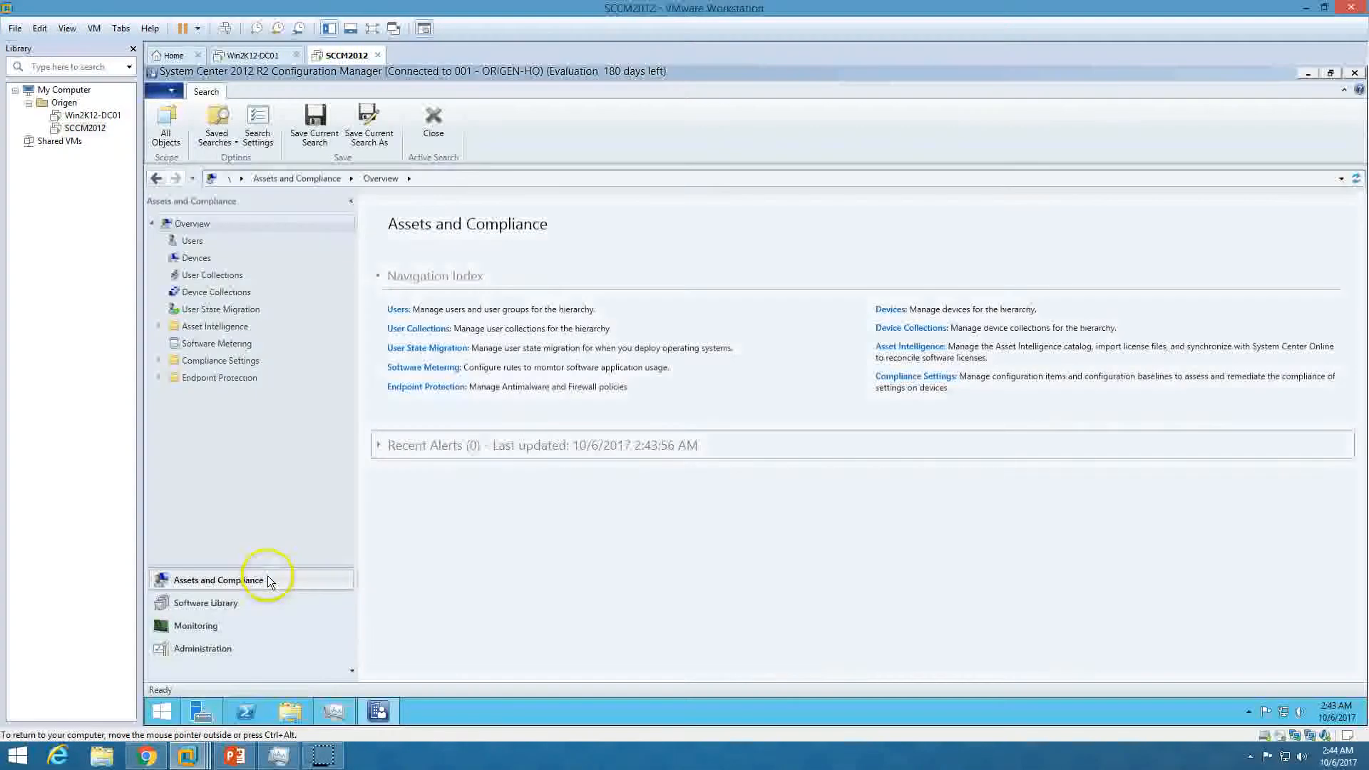
click(199, 274)
click(200, 259)
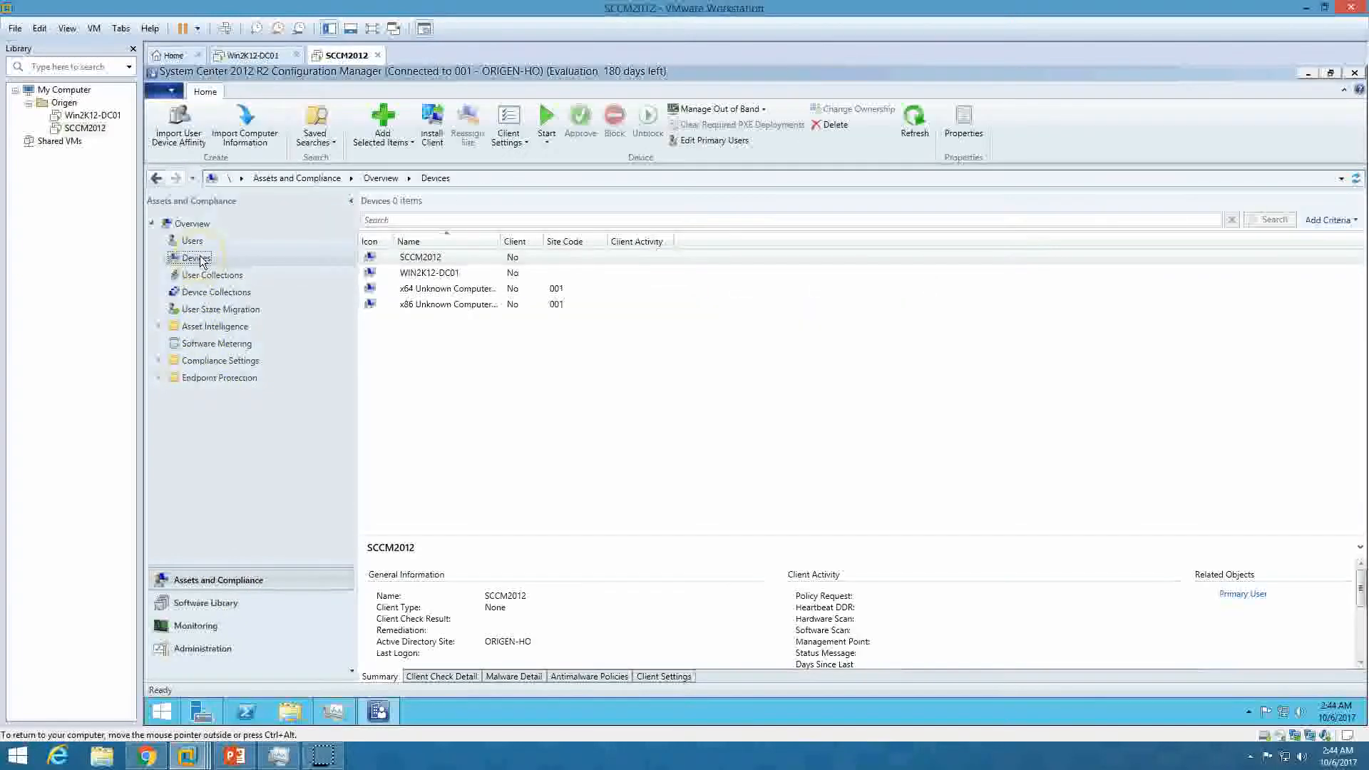
right_click(202, 260)
click(433, 304)
click(437, 289)
click(440, 274)
click(443, 259)
click(445, 273)
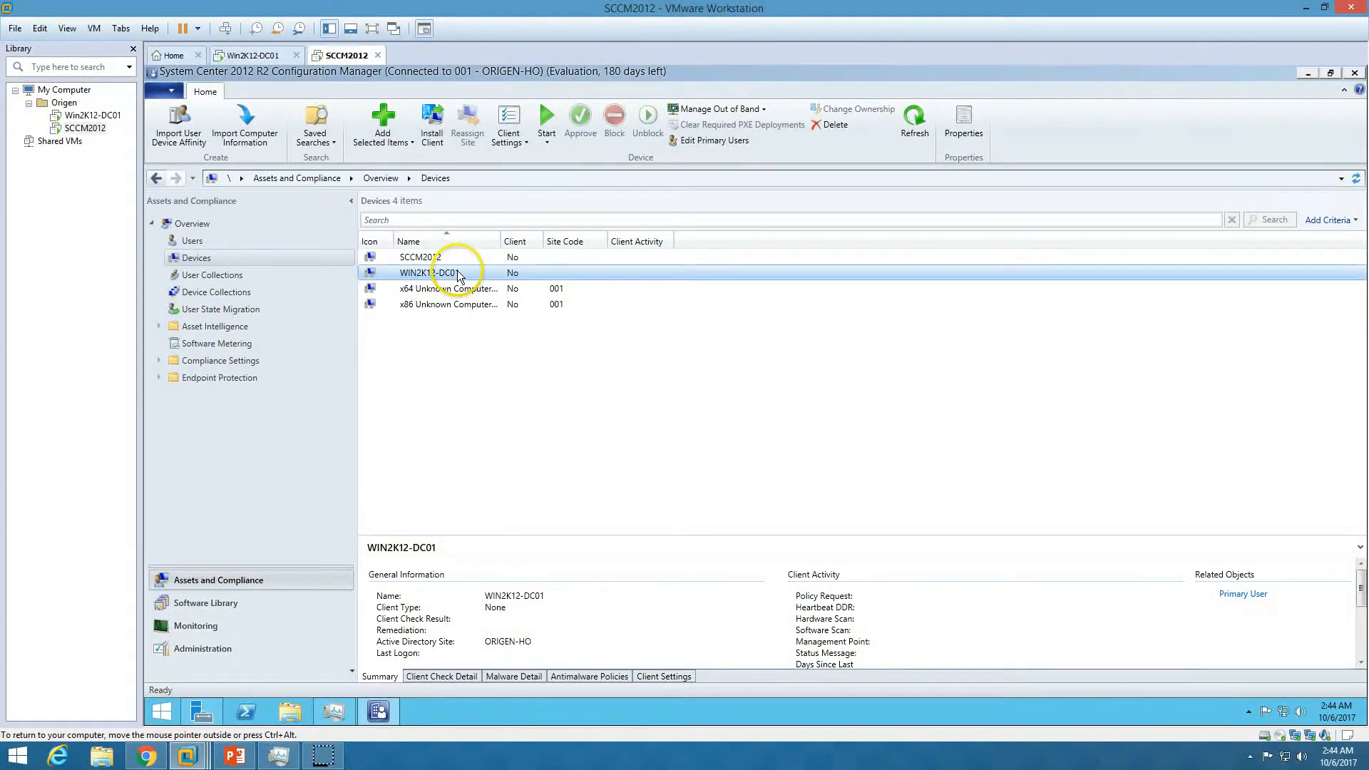
Browse User Collections, All Users, Device Collections, and users ORIGEN\Domain Admins and DnsUpdateProxy
click(243, 278)
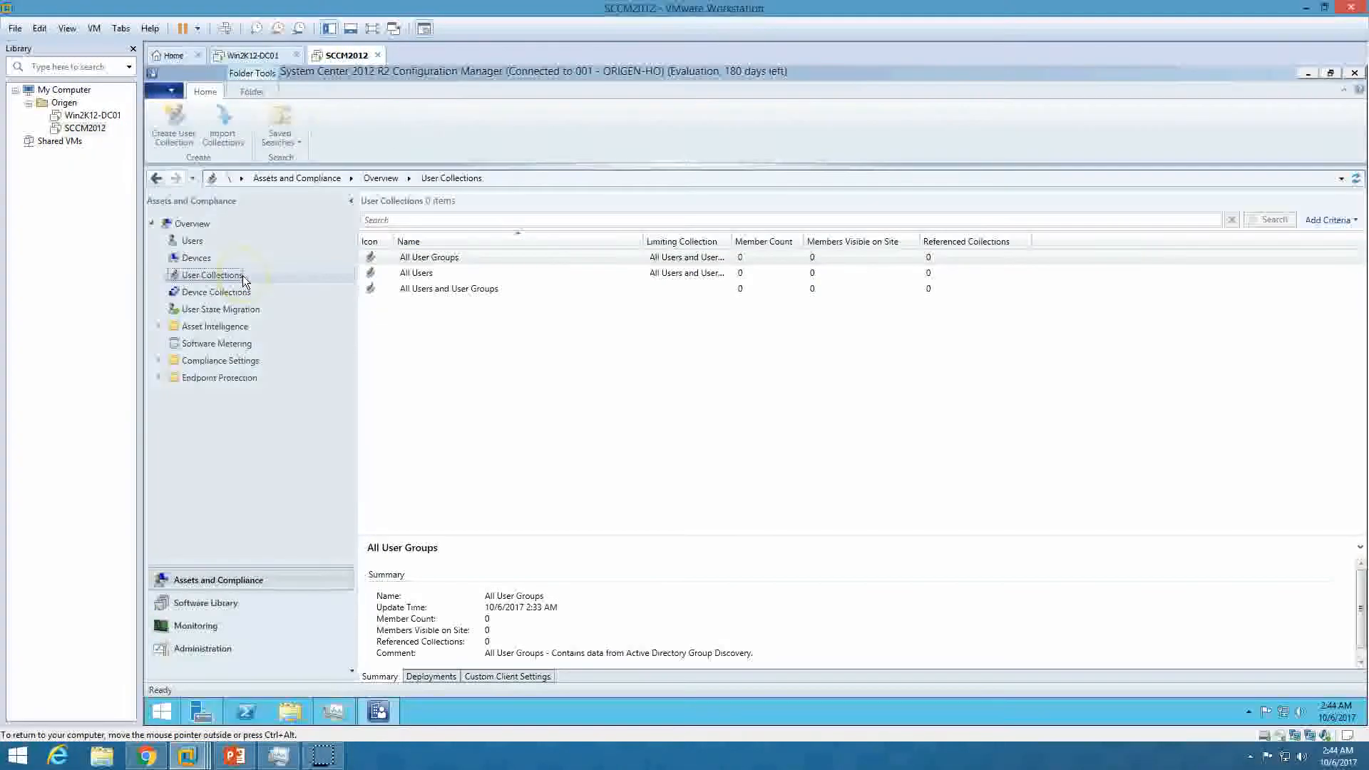
right_click(243, 275)
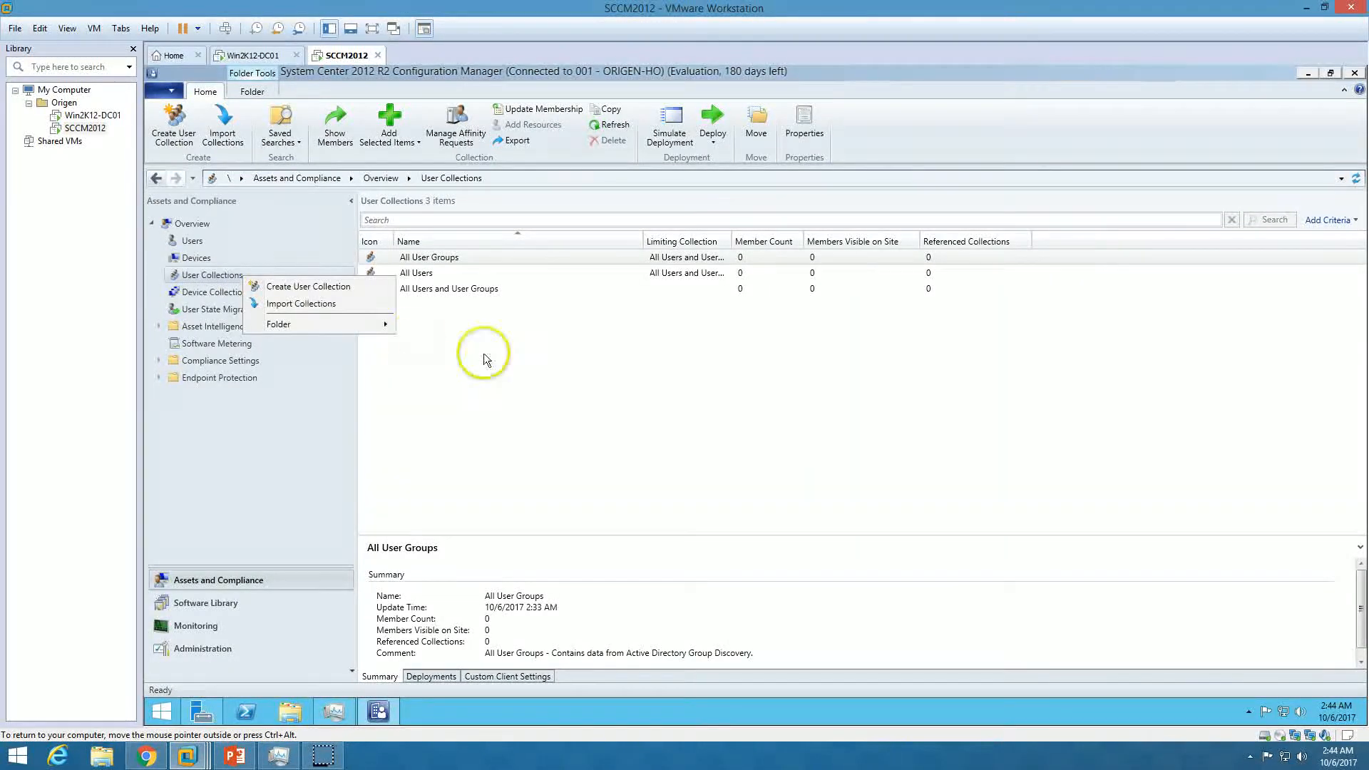
click(483, 353)
double_click(451, 273)
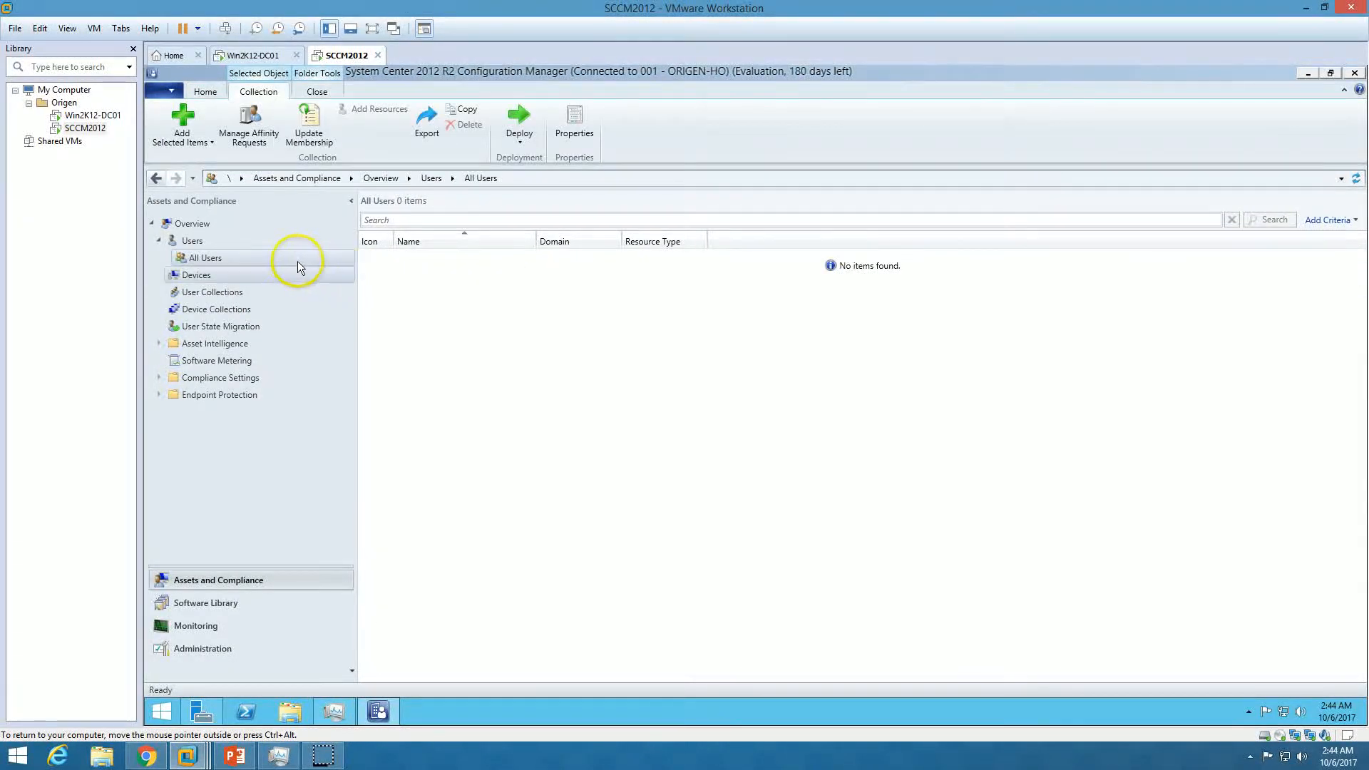
click(214, 309)
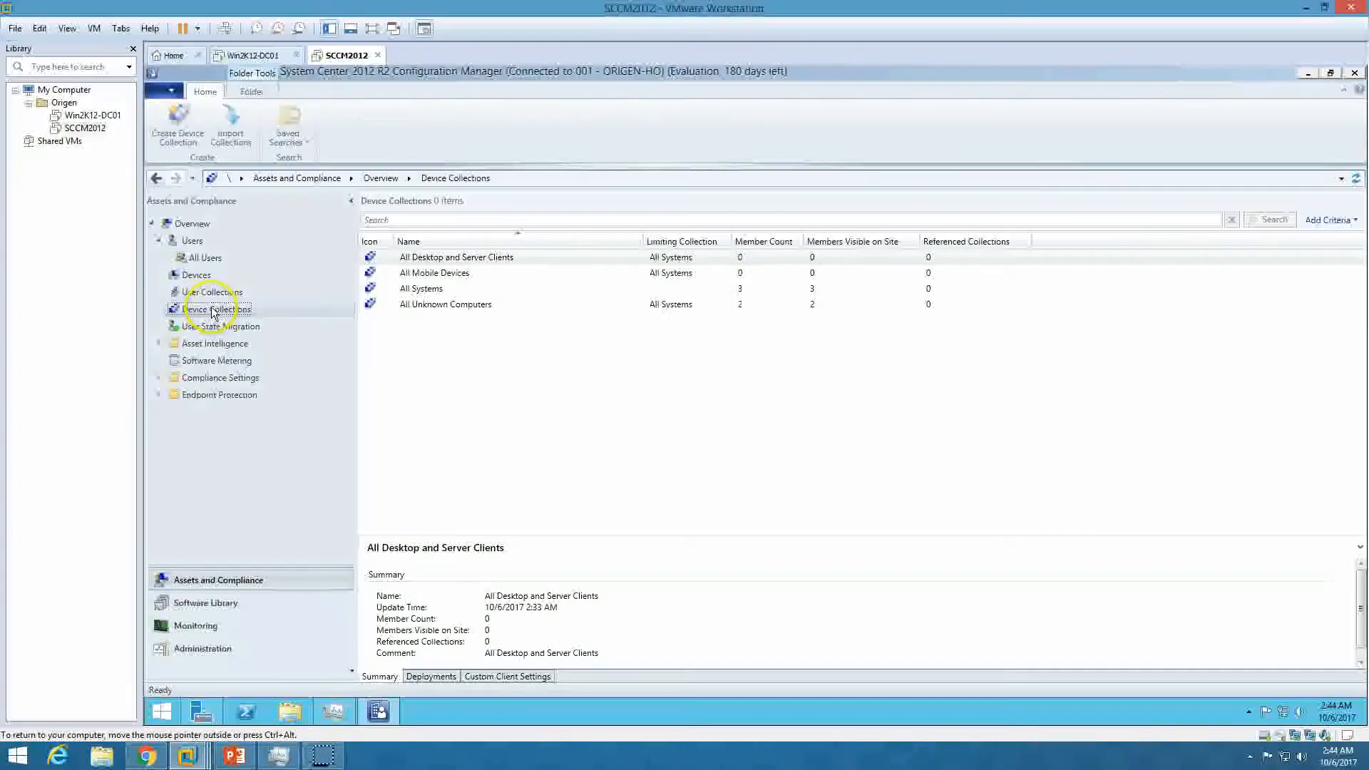
click(194, 241)
click(517, 367)
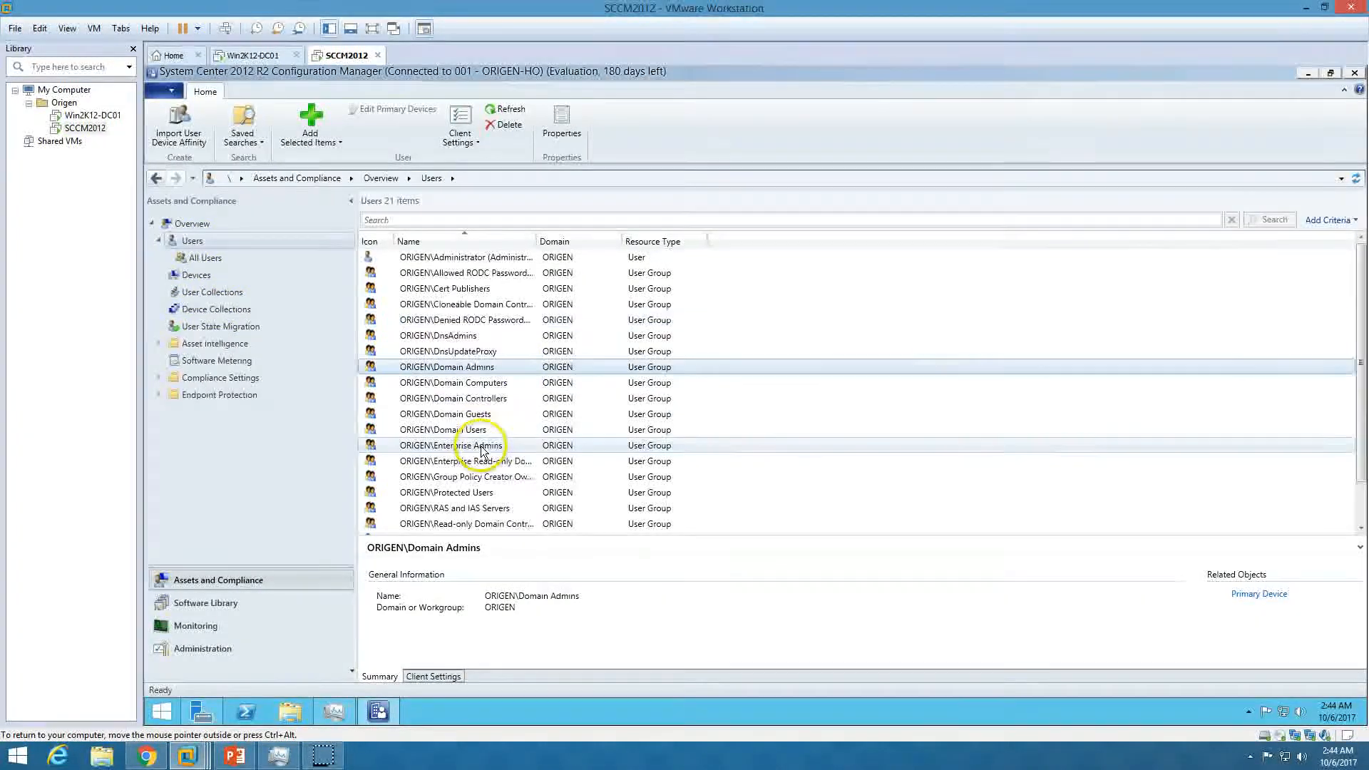
click(488, 350)
Return to the Administration workspace and bring the PowerPoint slide show to the front
click(160, 241)
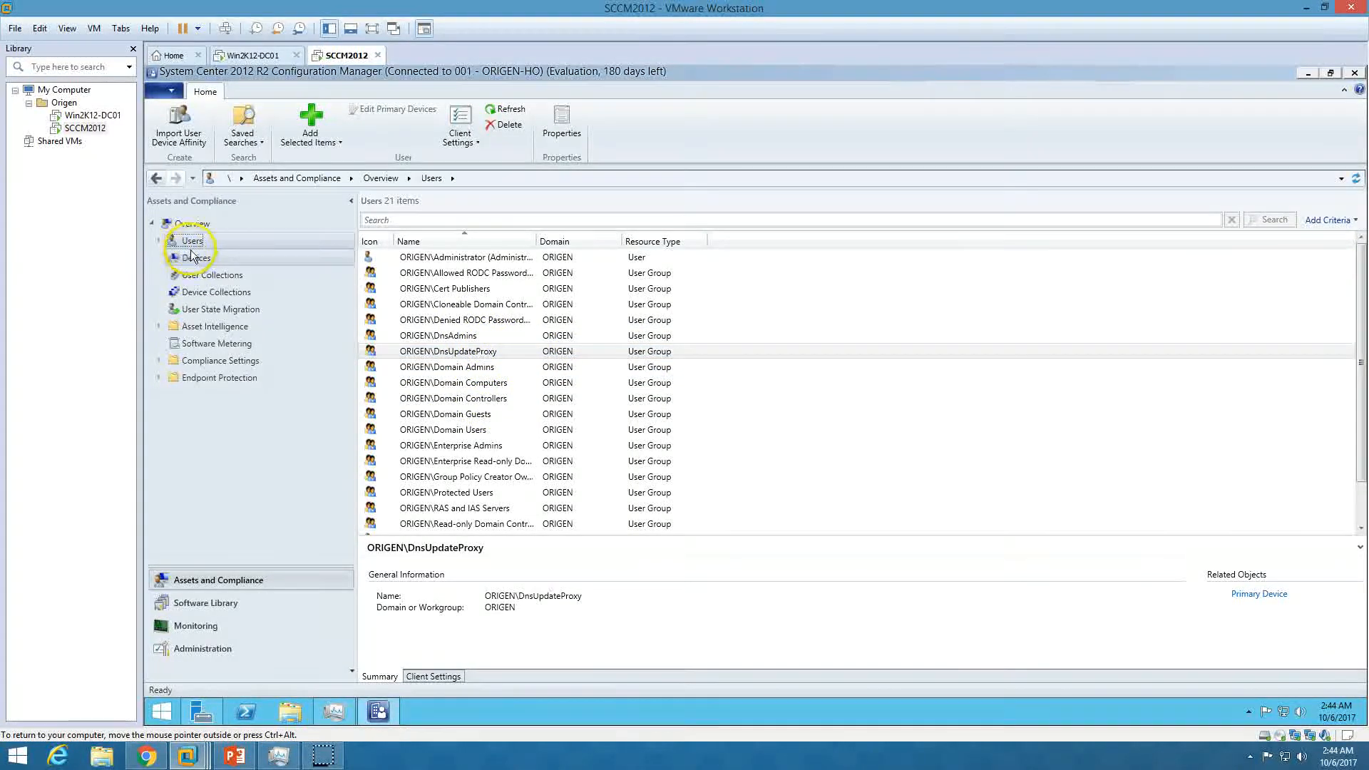
click(191, 261)
click(202, 277)
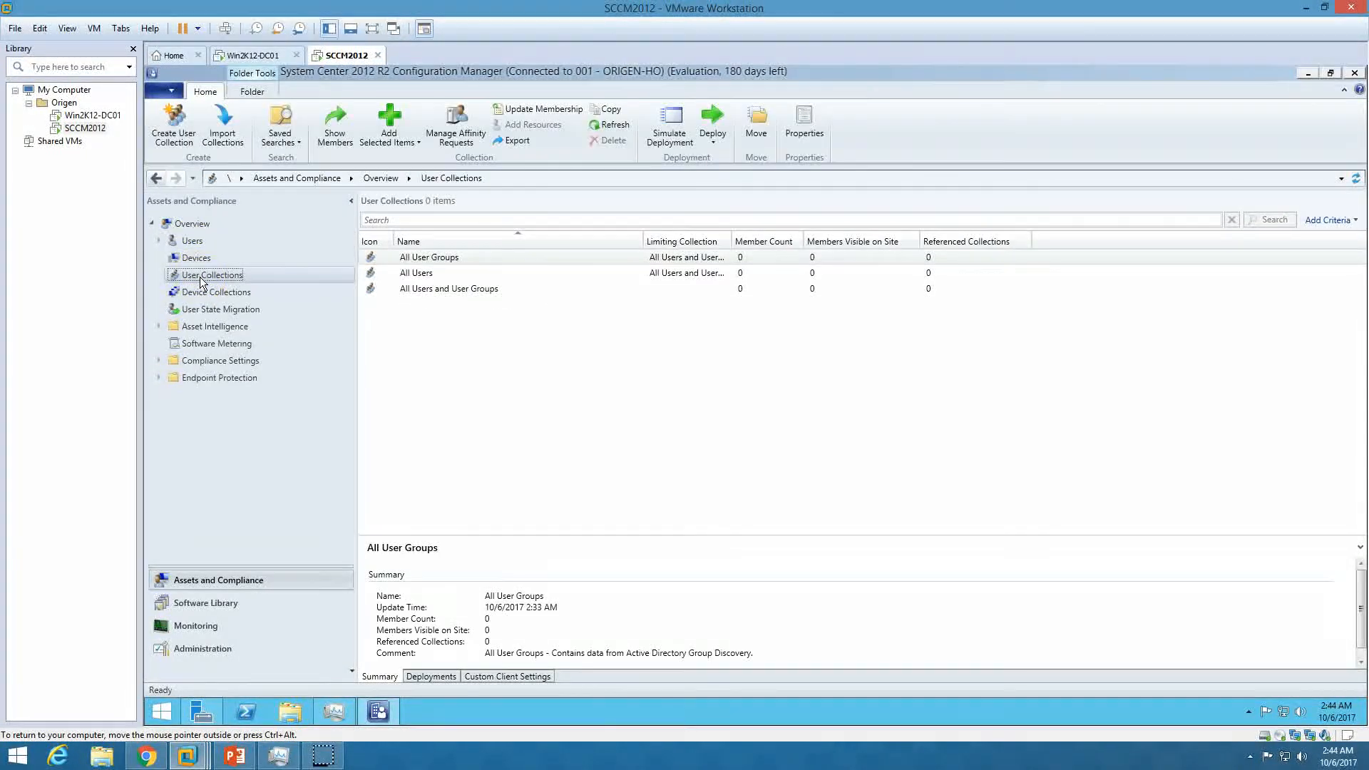
click(196, 258)
click(191, 240)
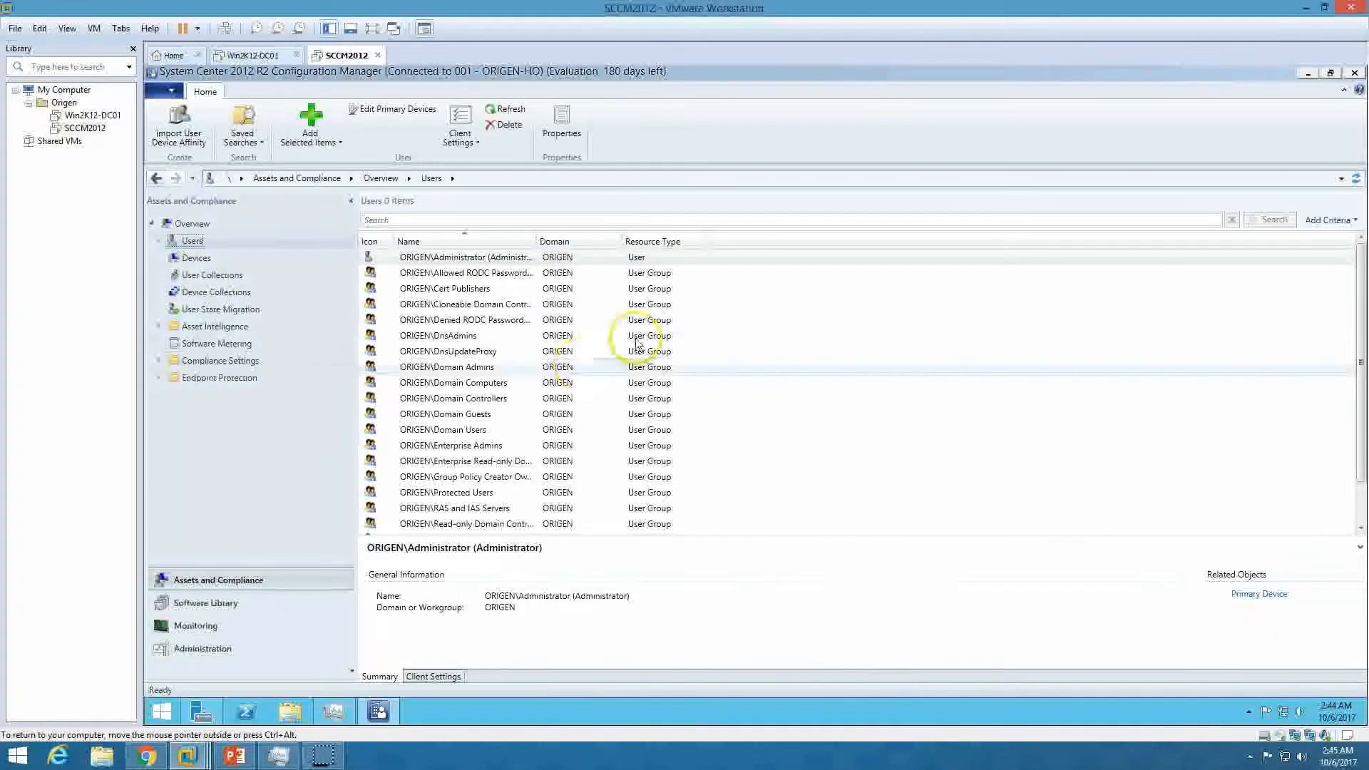
click(243, 648)
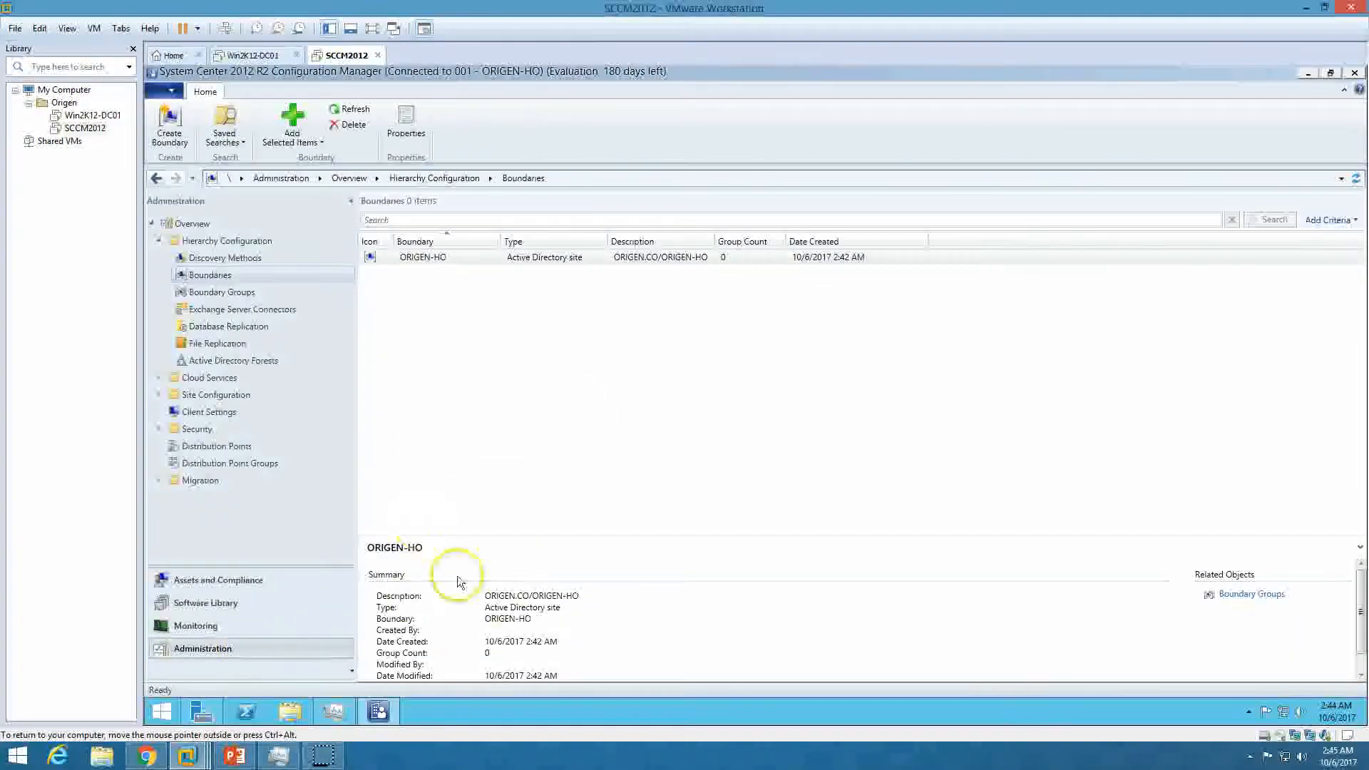
click(235, 756)
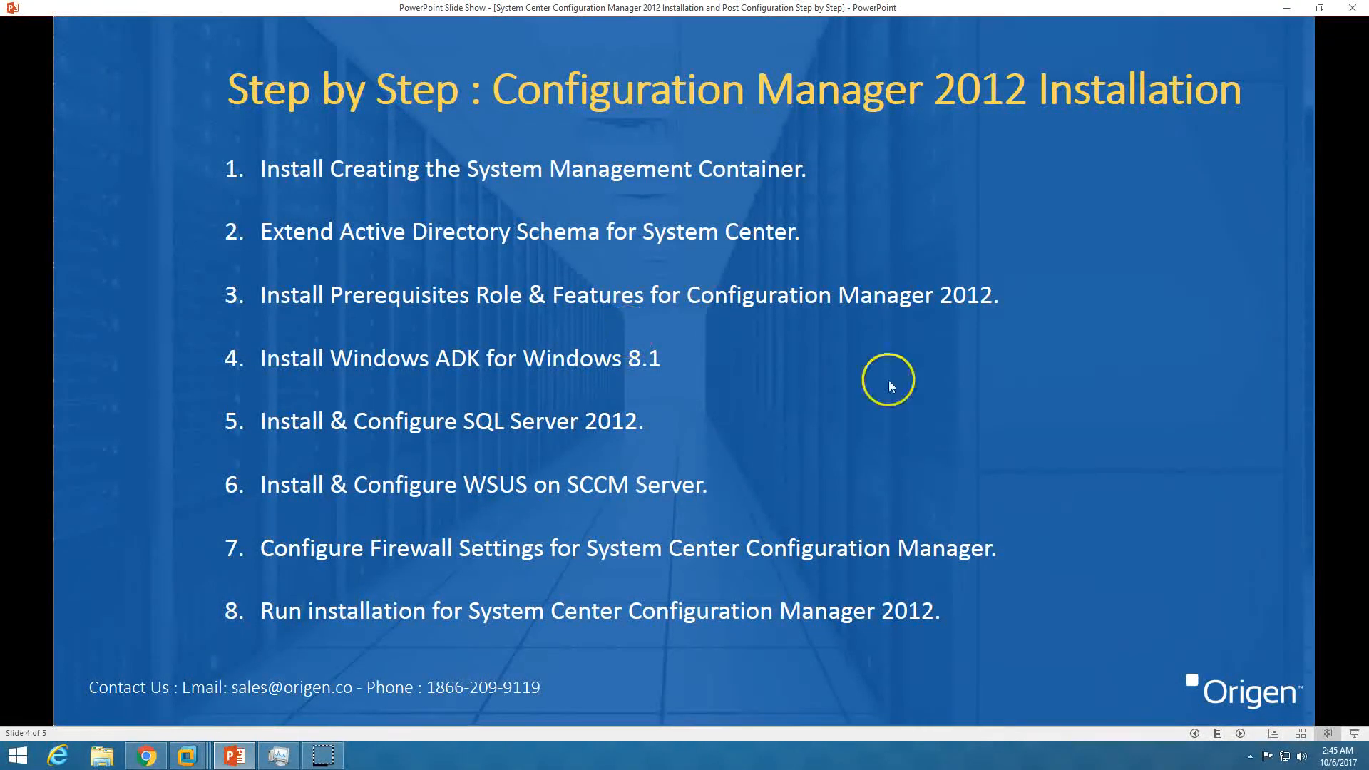
Advance the slide show to the closing Origen contact slide
click(1240, 736)
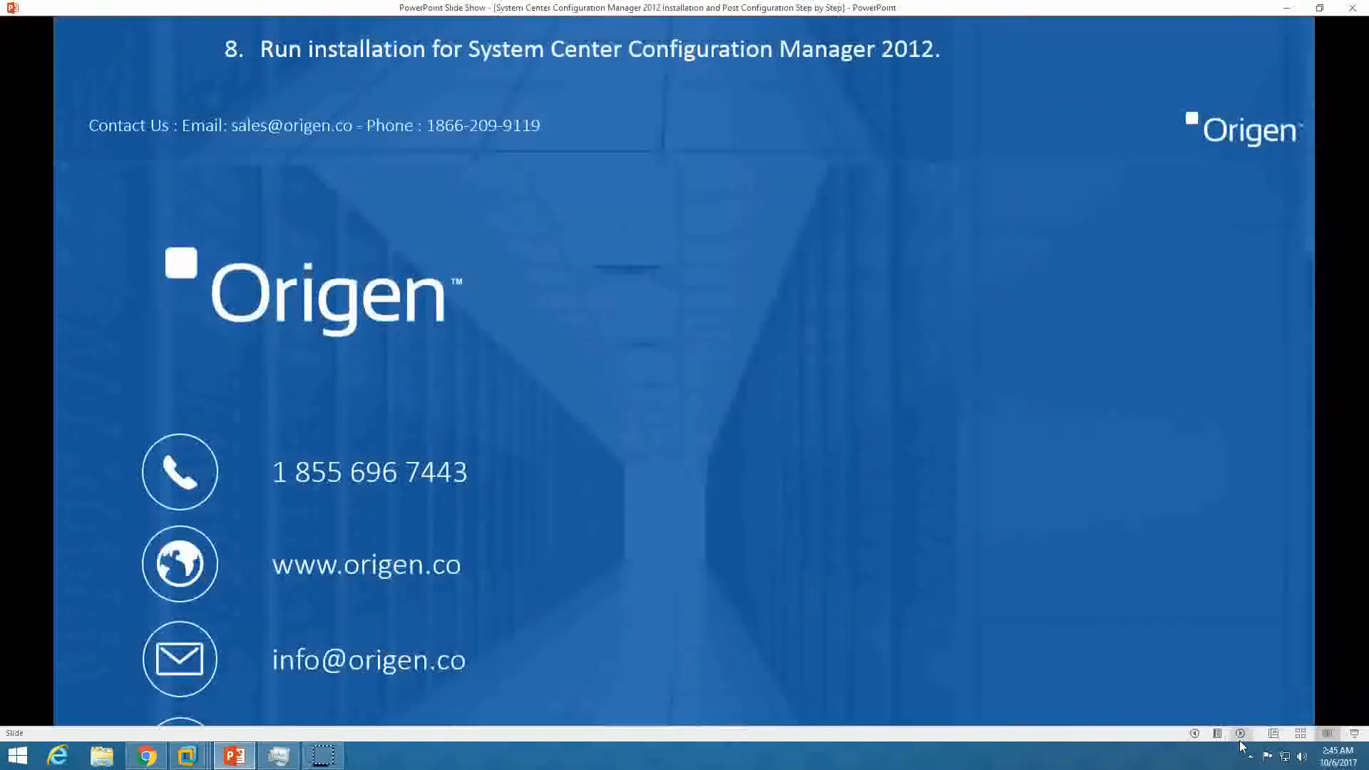